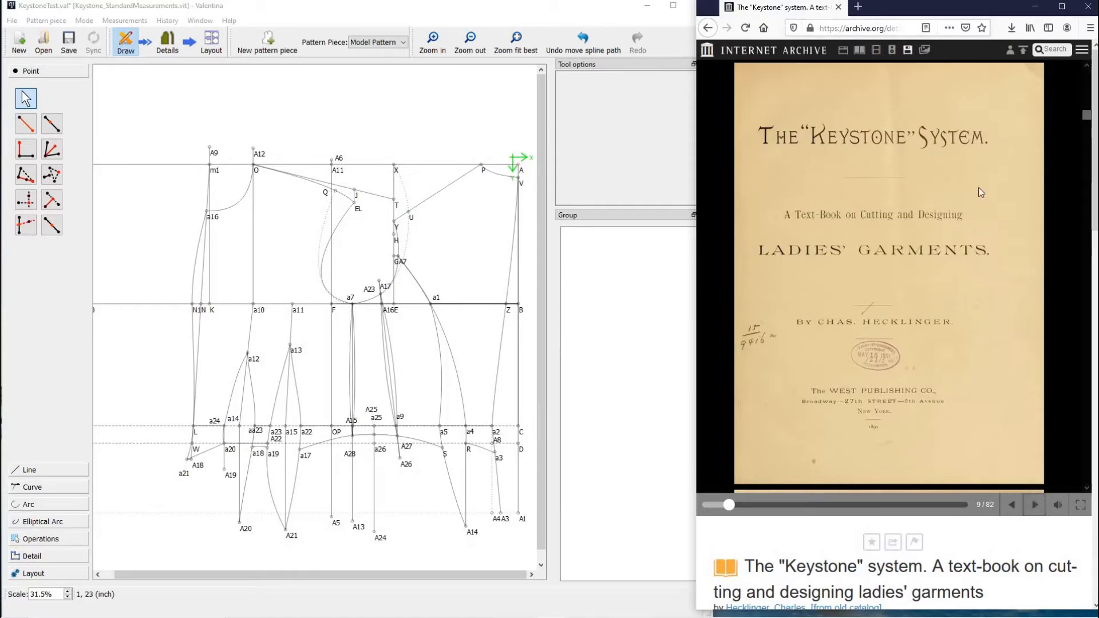
Page through the Keystone book to the model pattern's Diagram 3 and display the existing pattern's detail pieces in Valentina.
left_click(1033, 505)
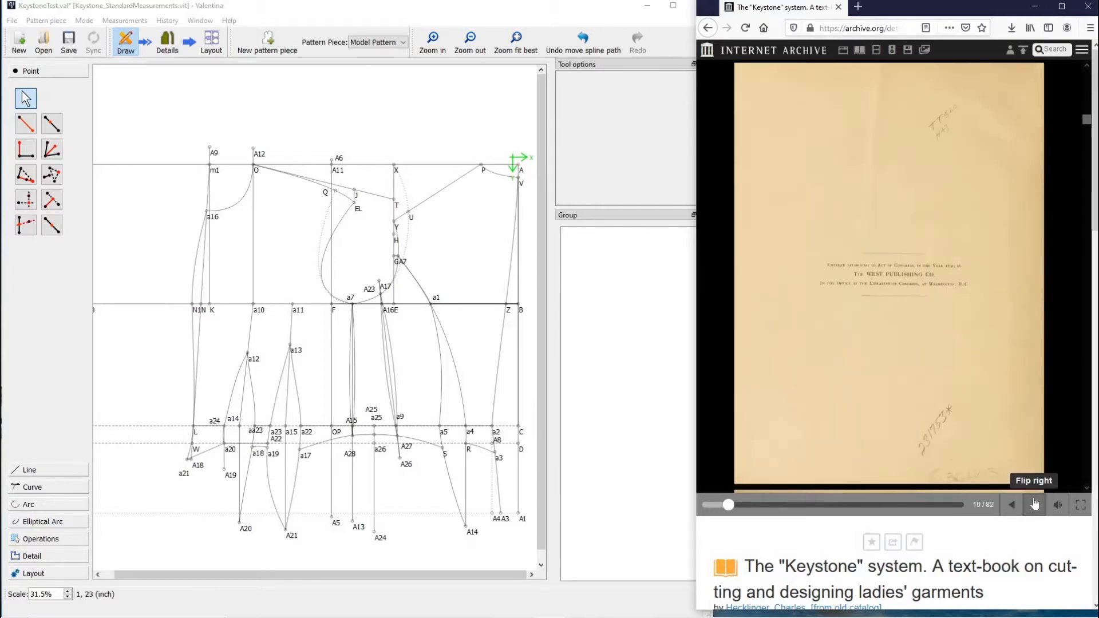
left_click(1033, 505)
left_click(1033, 504)
left_click(1033, 505)
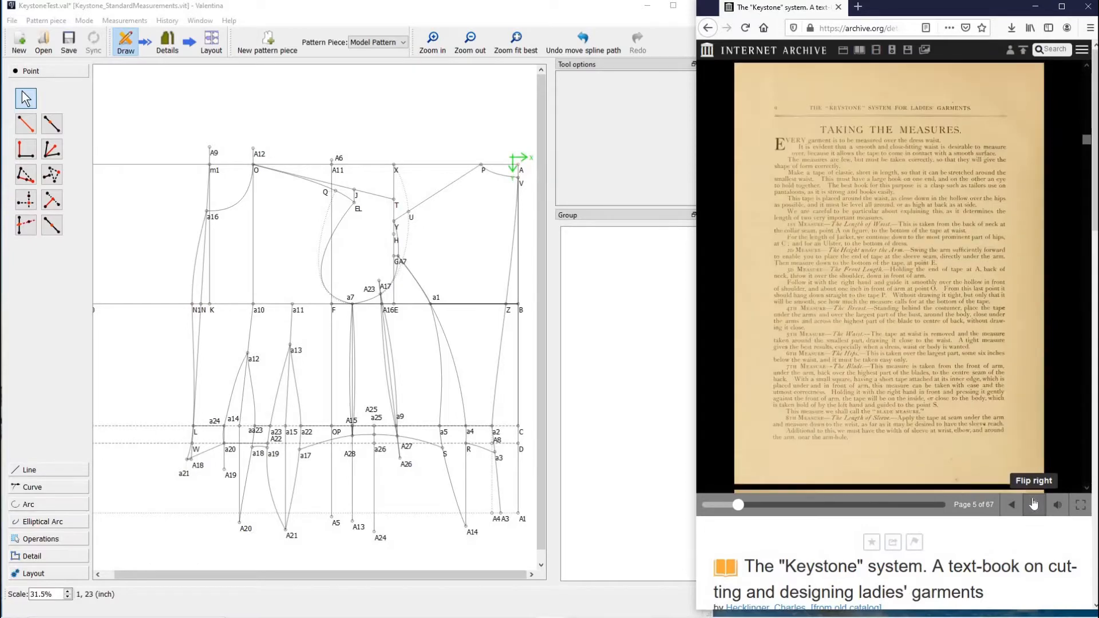
left_click(1034, 505)
left_click(1012, 505)
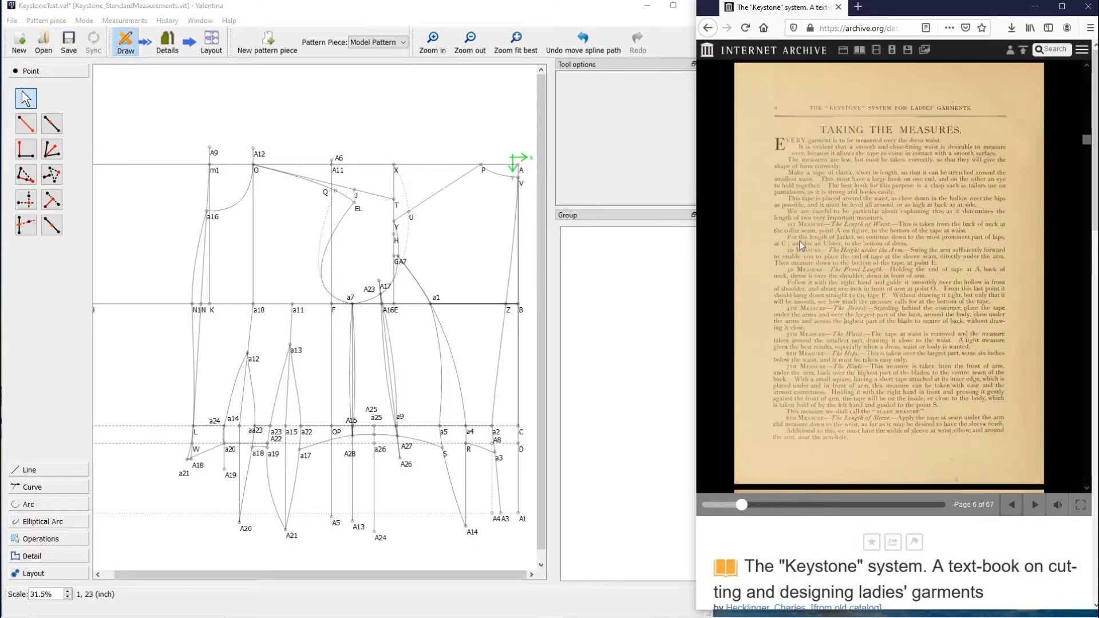
left_click(1036, 506)
left_click(1036, 506)
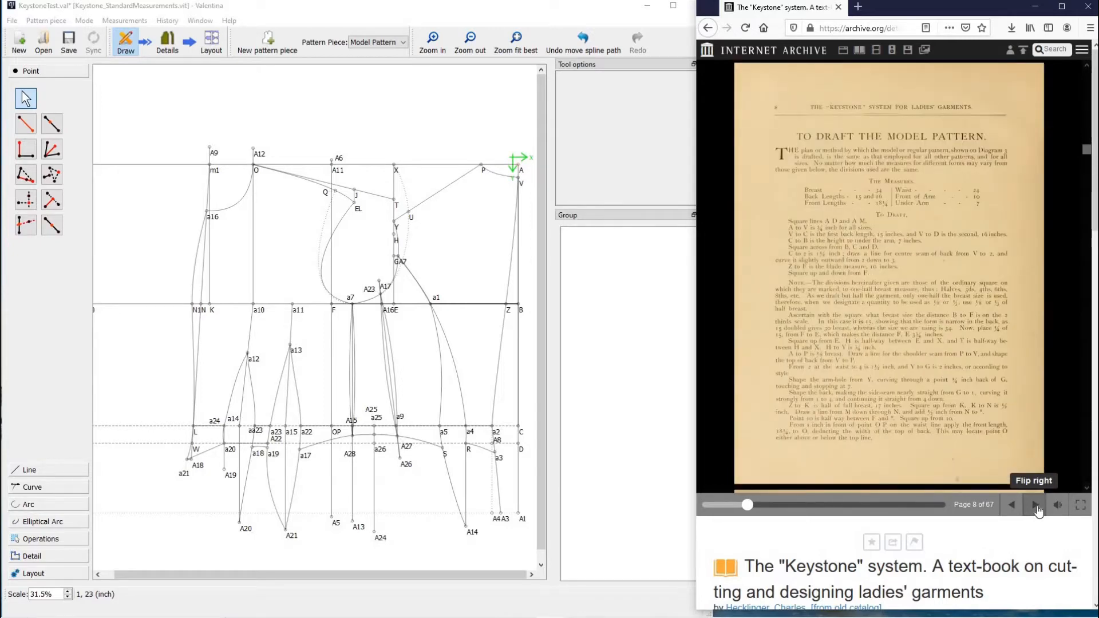
left_click(1036, 507)
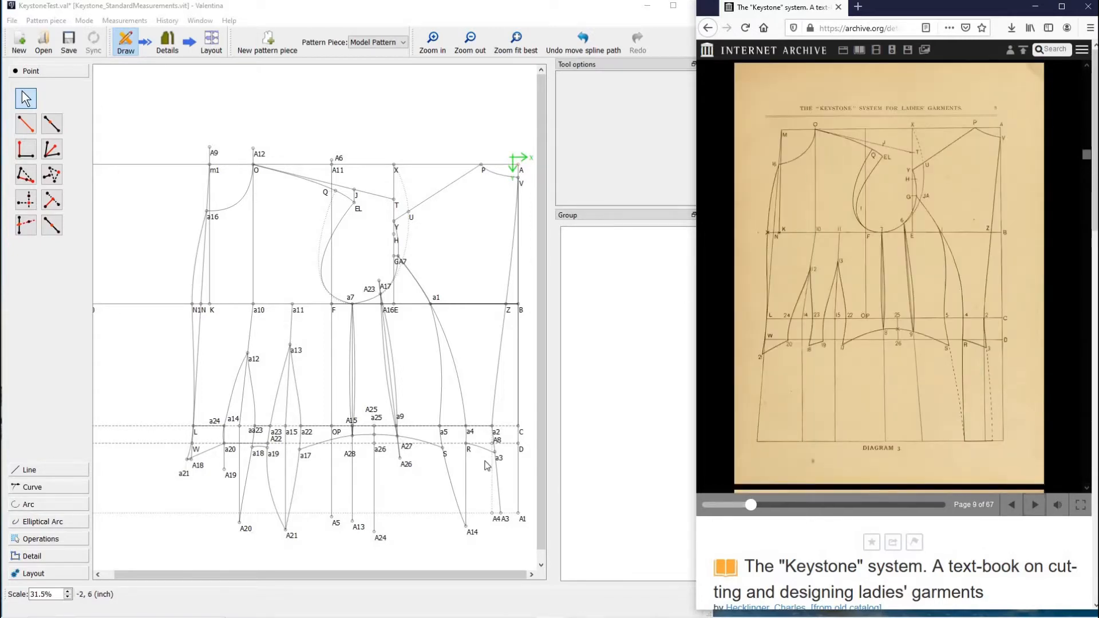
left_click(168, 43)
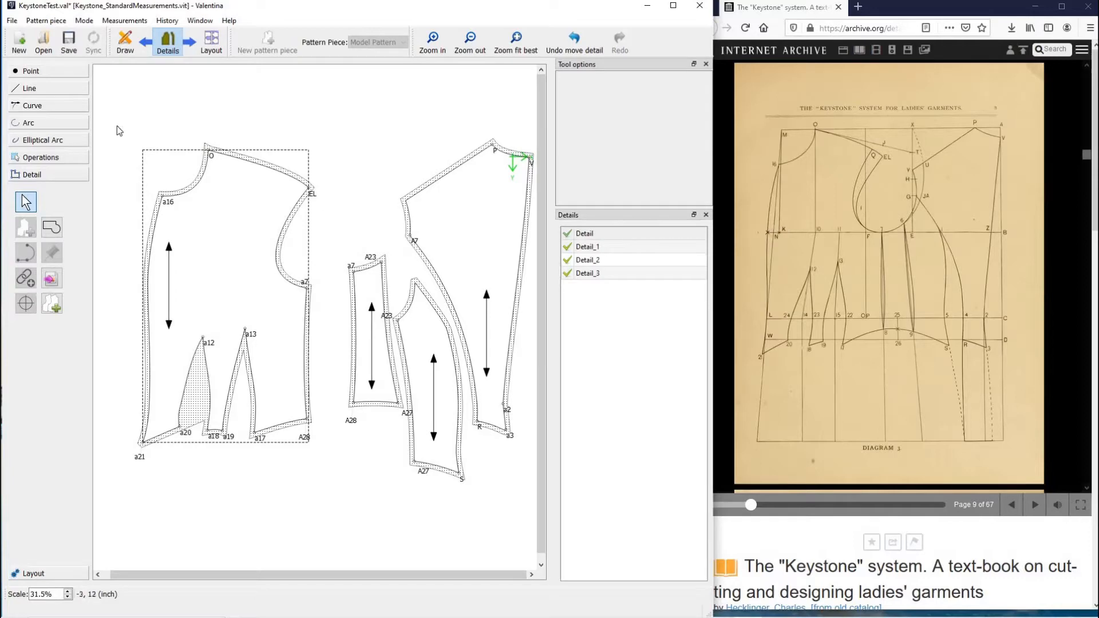
Create a new pattern in a separate Valentina window placed beside the book, with inches as units and the pattern piece named Keystone.
left_click(14, 51)
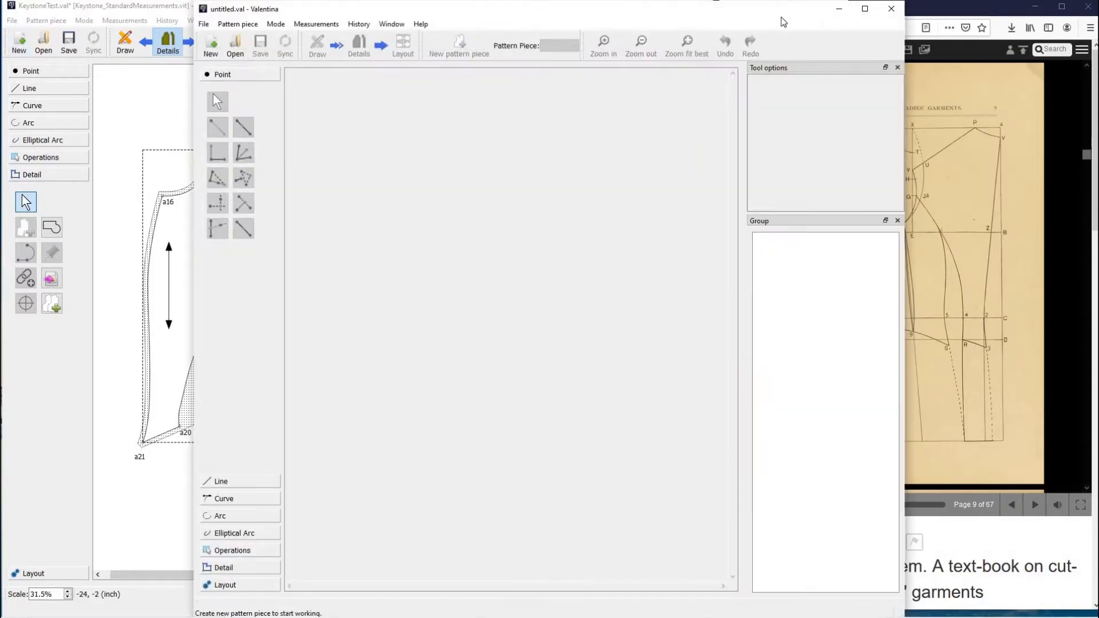
key("super+Left")
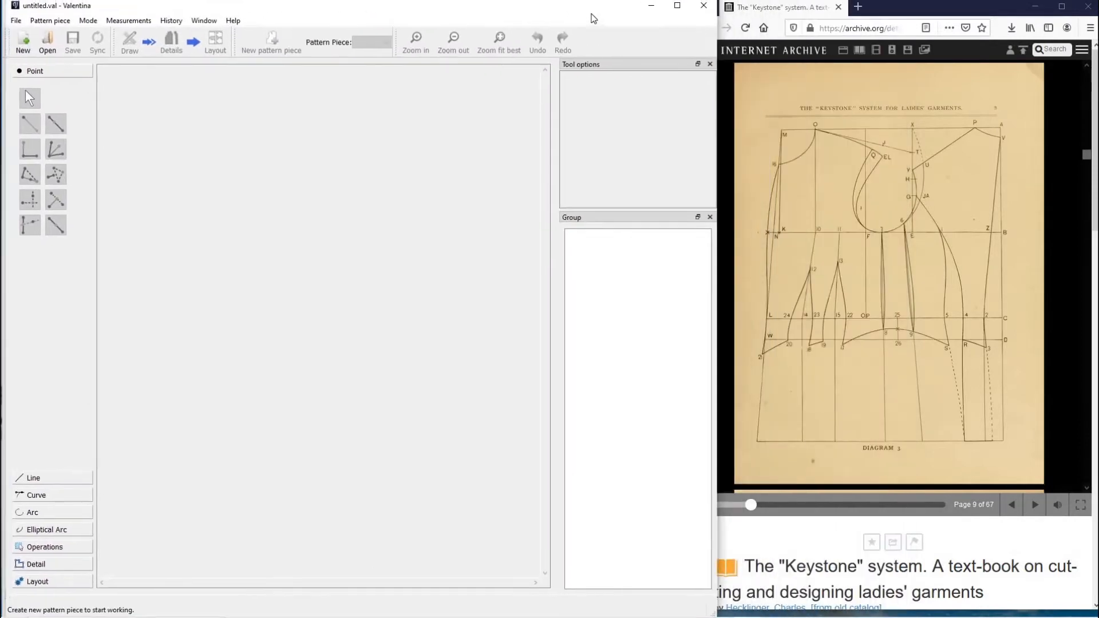
left_click(24, 41)
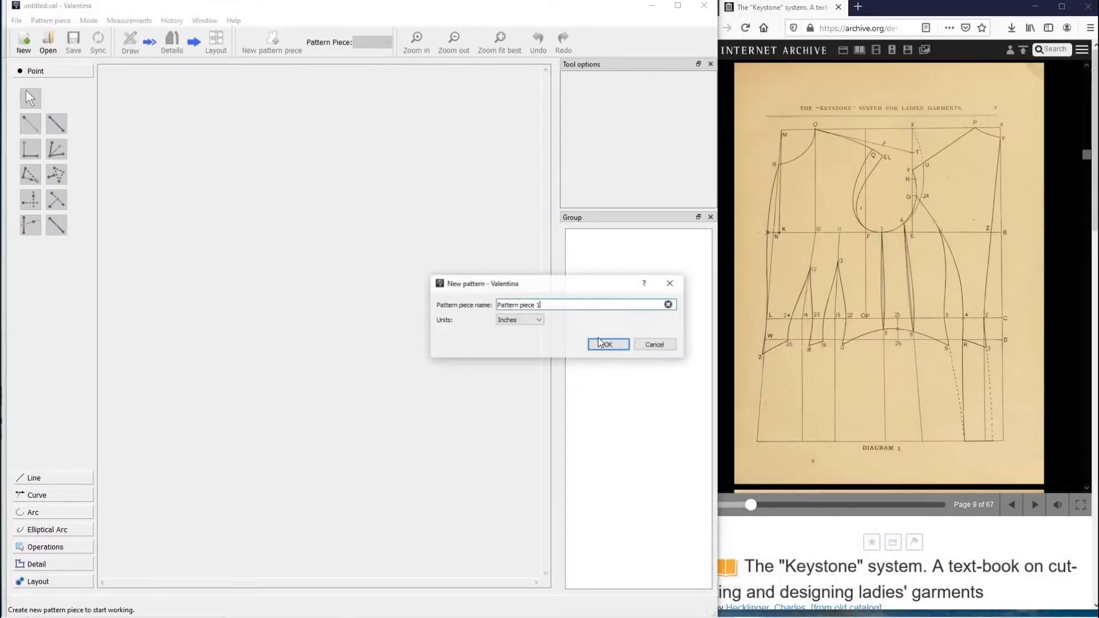
triple_click(502, 305)
key("BackSpace")
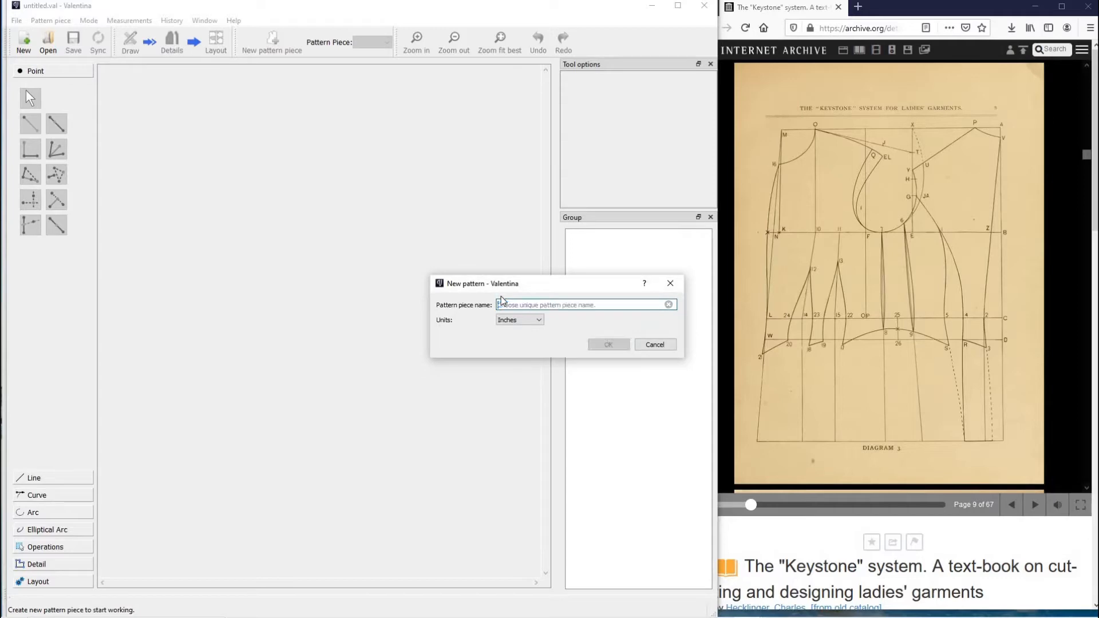
type("Keystone")
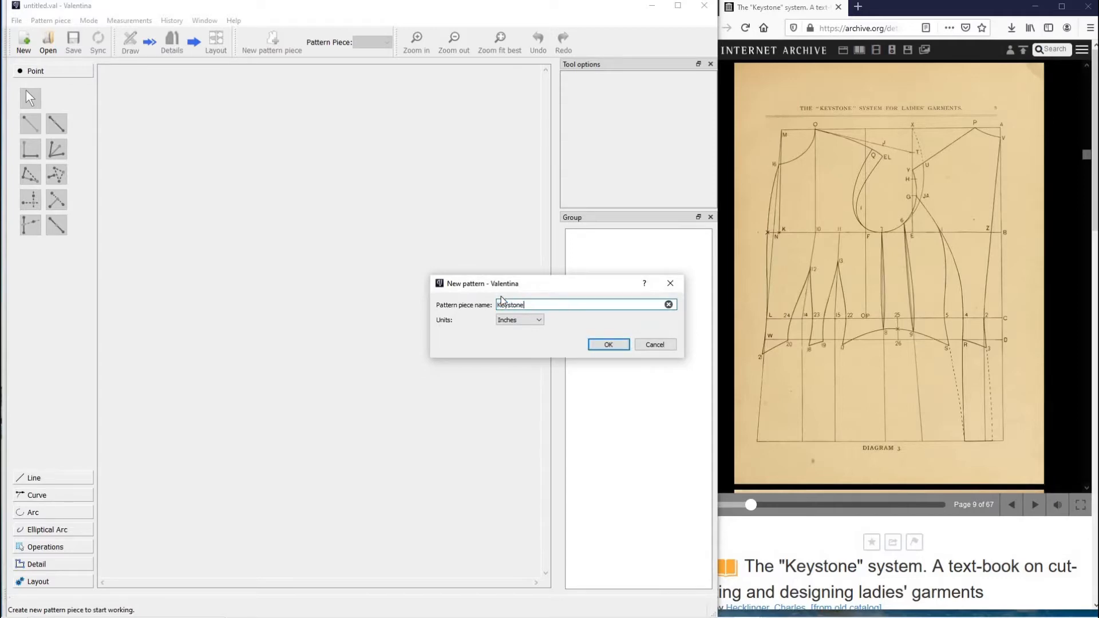
key("Return")
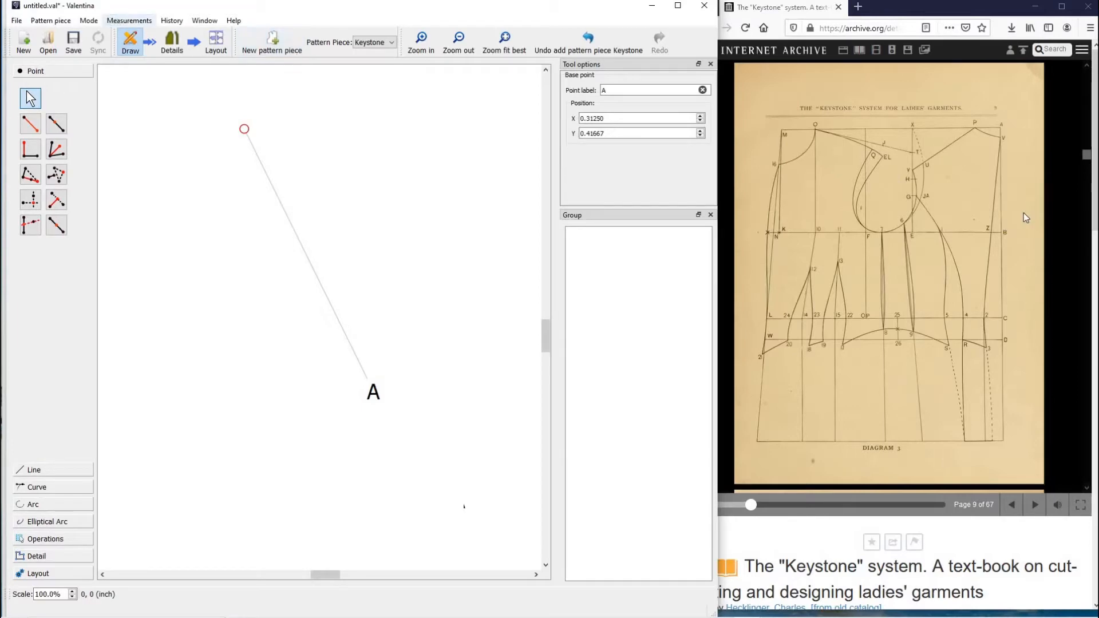
Review the book's model pattern drafting instructions and diagram, and bring up the Keystone_StandardMeasurements table in Tape.
left_click(1012, 504)
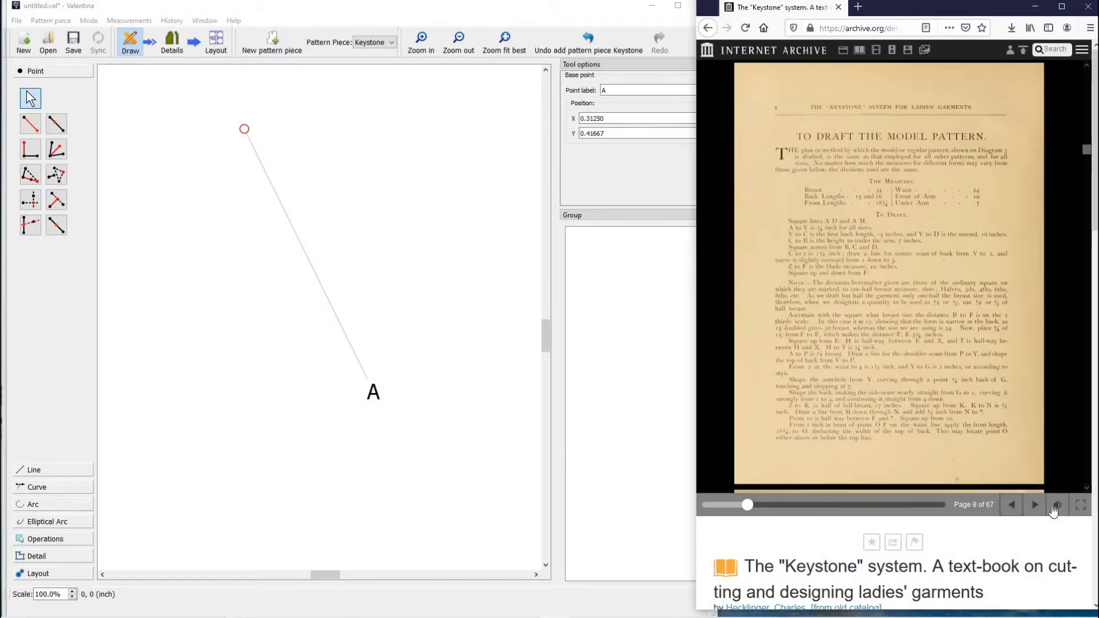
left_click(1035, 505)
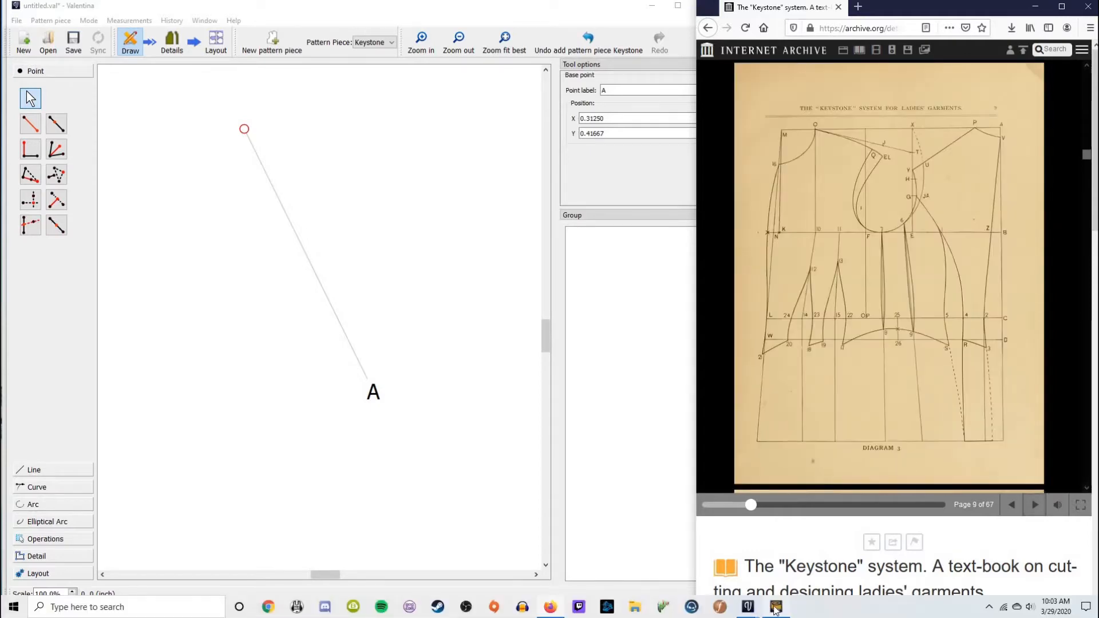
left_click(776, 607)
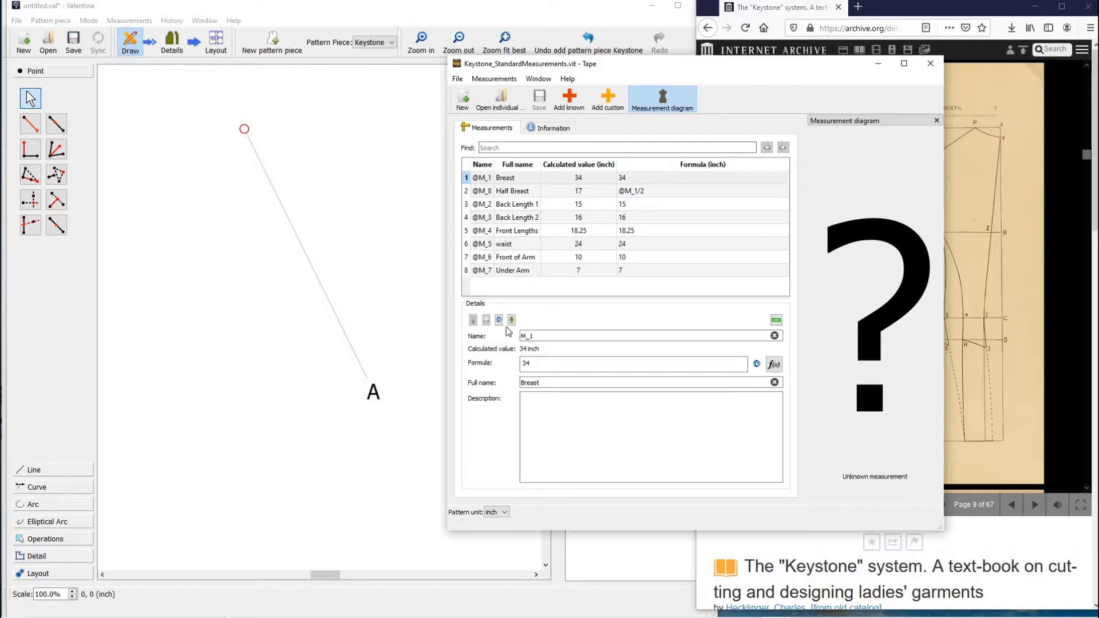
Load the individual measurements file Keystone_StandardMeasurements into the new pattern in Valentina.
left_click(91, 145)
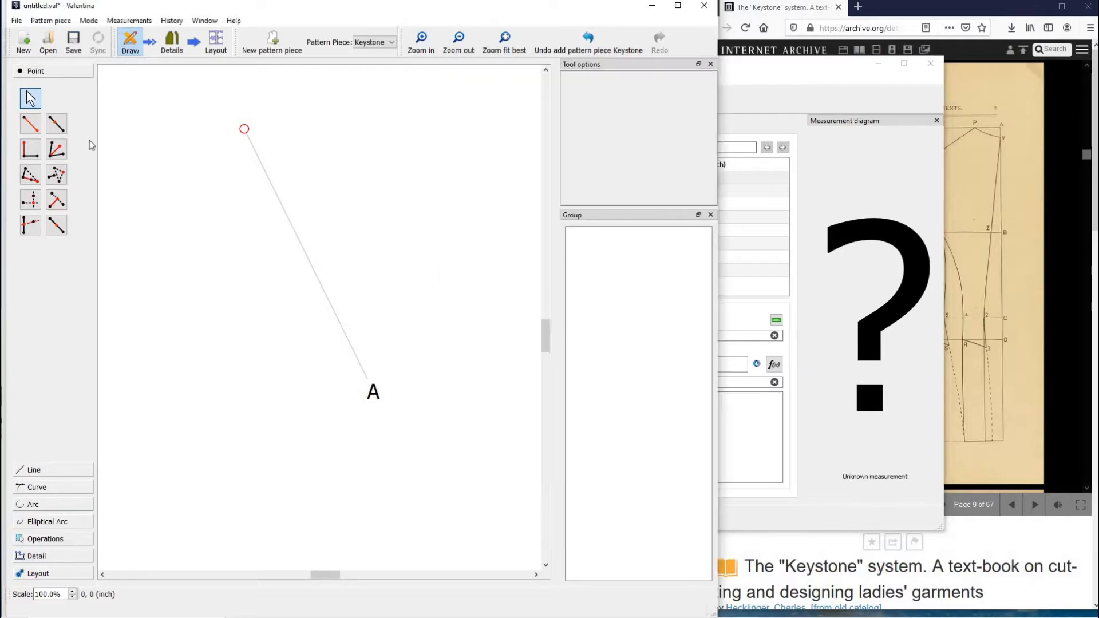
left_click(130, 21)
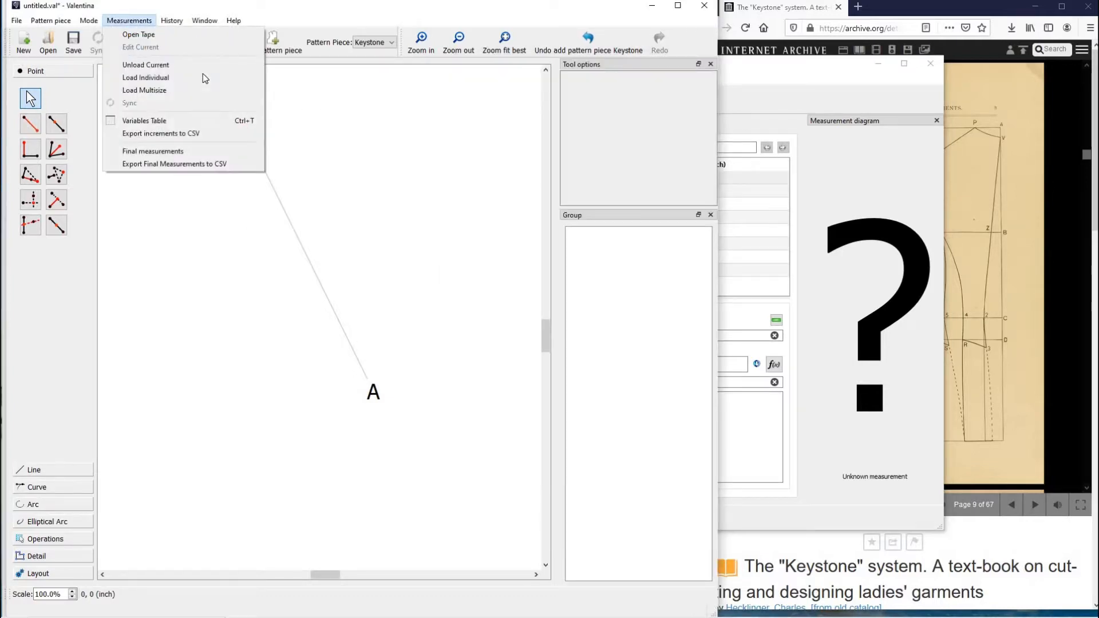
left_click(146, 78)
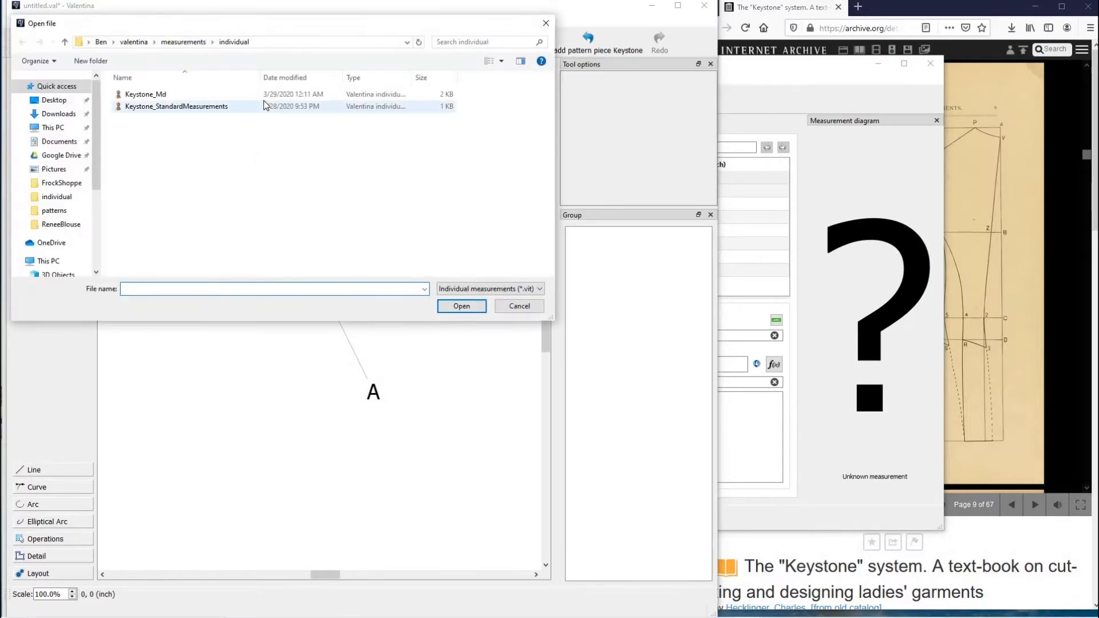
double_click(265, 106)
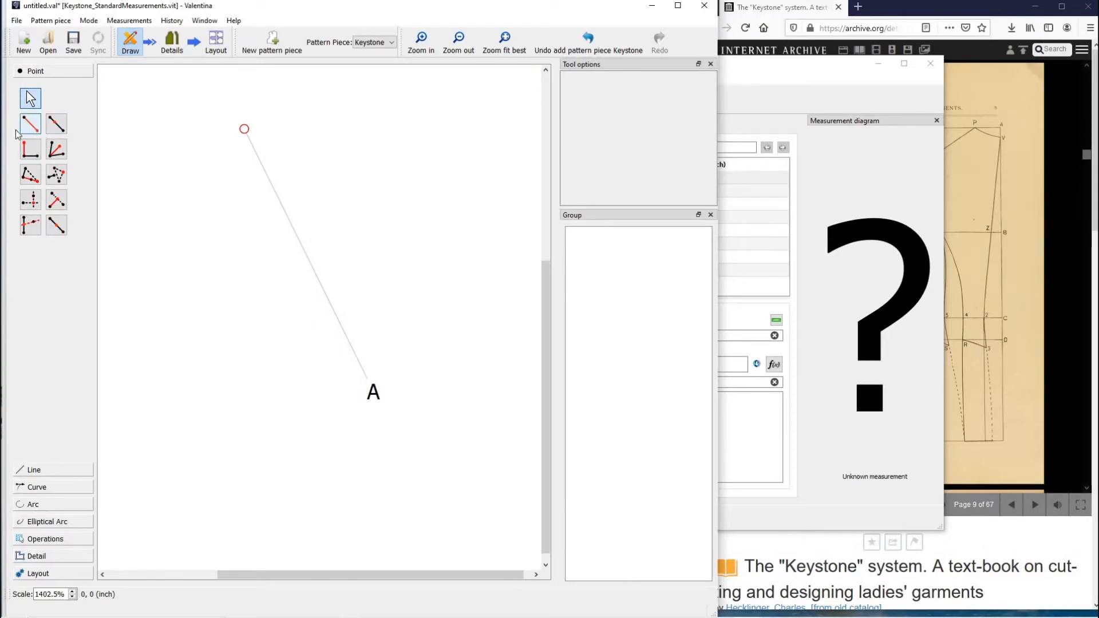
Add a point at distance and angle from base point A, with length 20 inches and angle 270°.
left_click(30, 124)
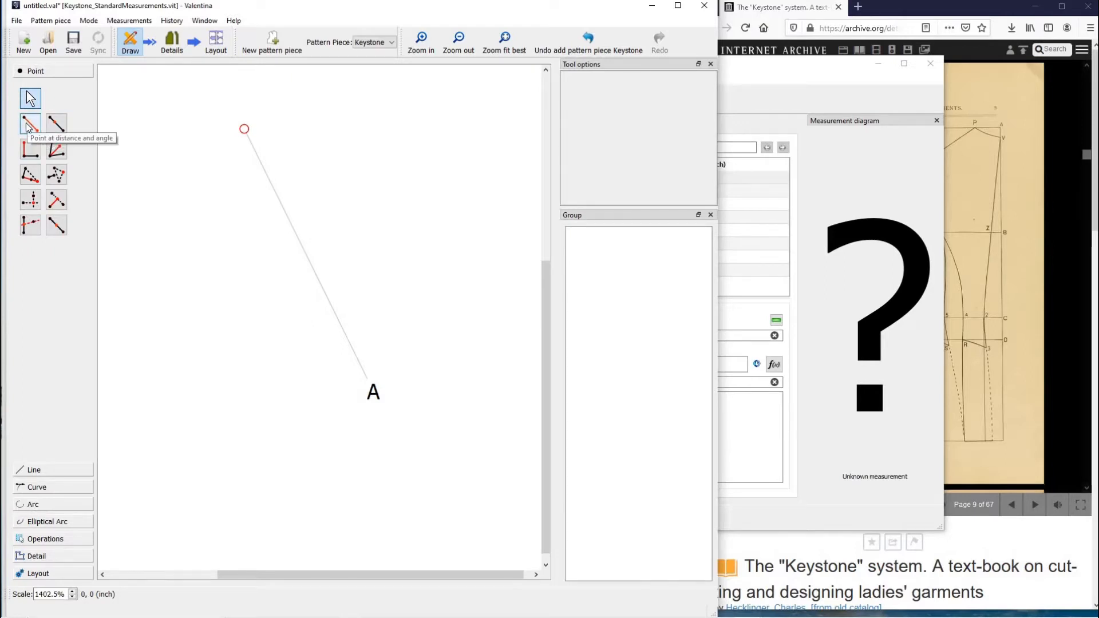
left_click(245, 129)
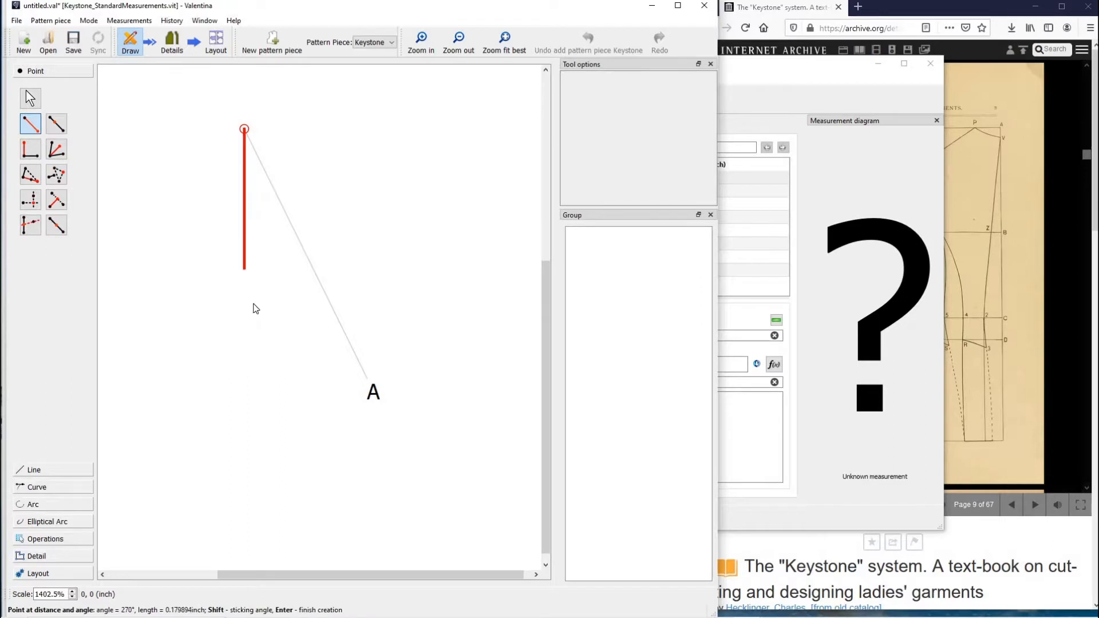
left_click(256, 303)
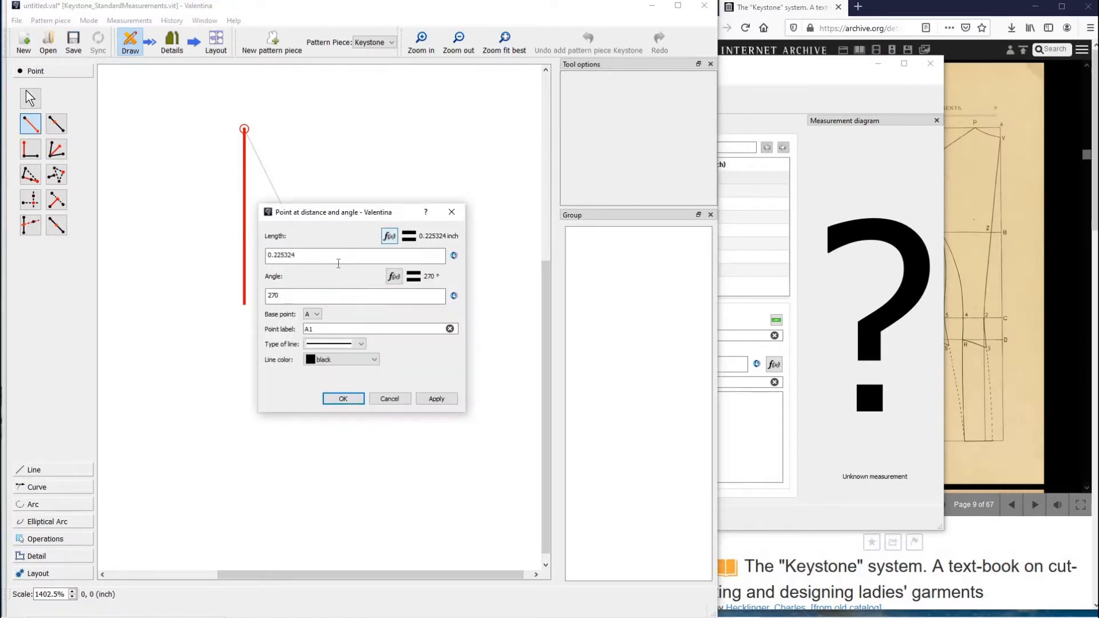
double_click(343, 258)
type("20")
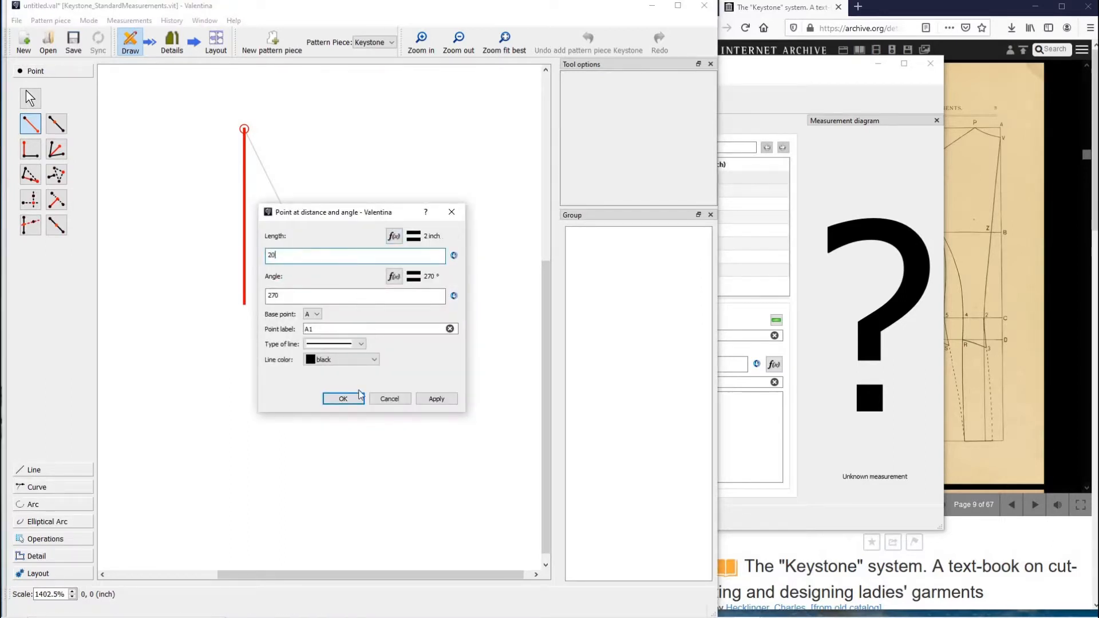
left_click(362, 399)
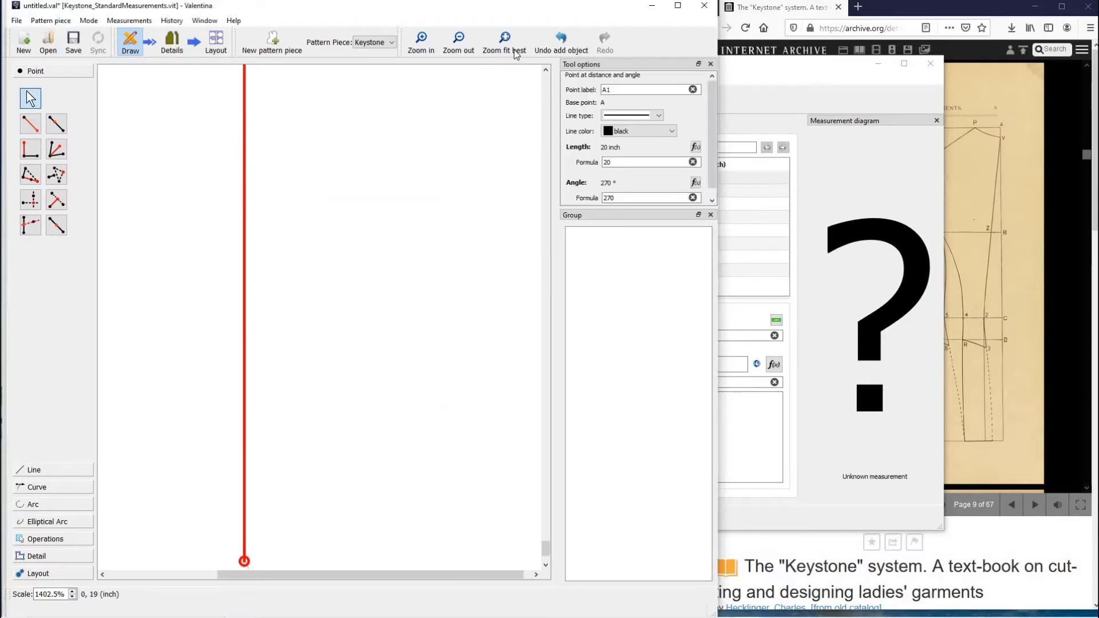
Add a second point at distance and angle from base point A, with length 20 inches and angle 180°.
left_click(504, 43)
left_click(31, 123)
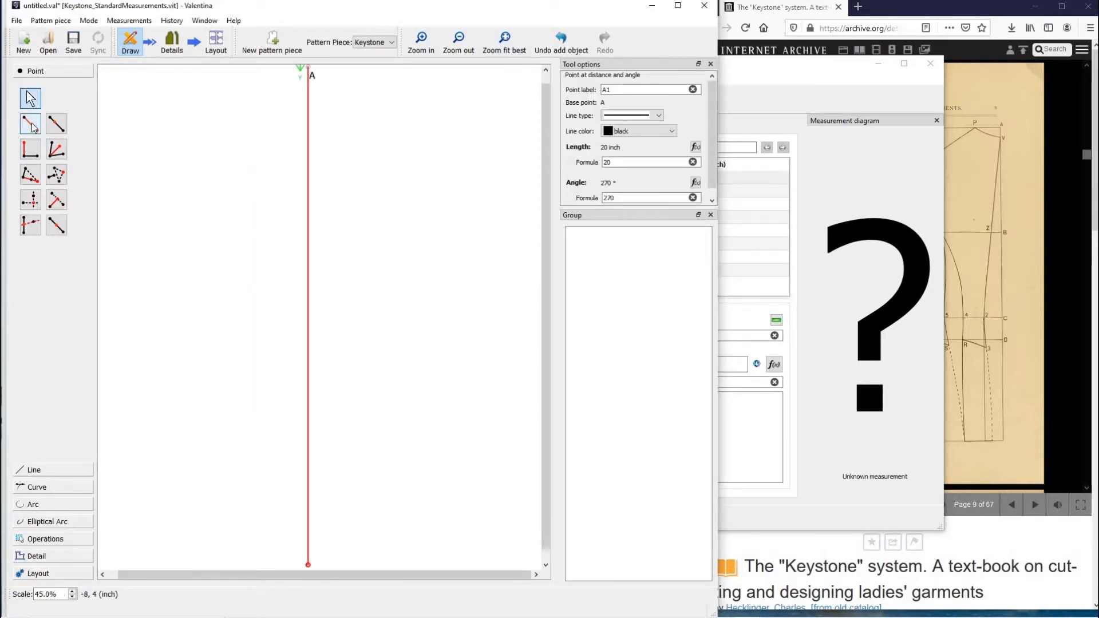
left_click(313, 76)
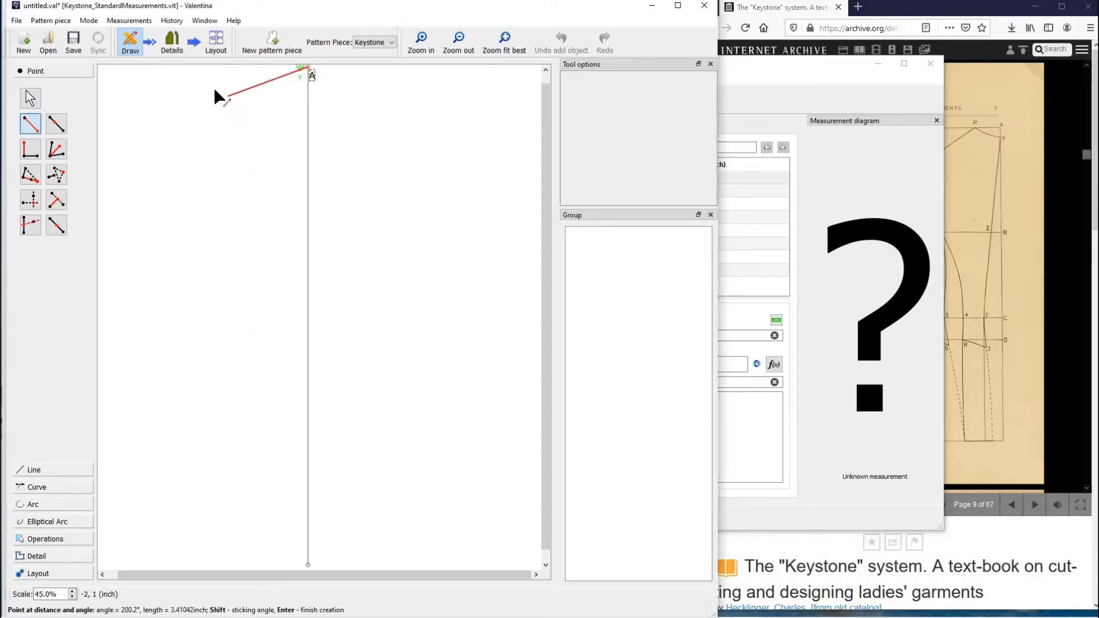
left_click(217, 94)
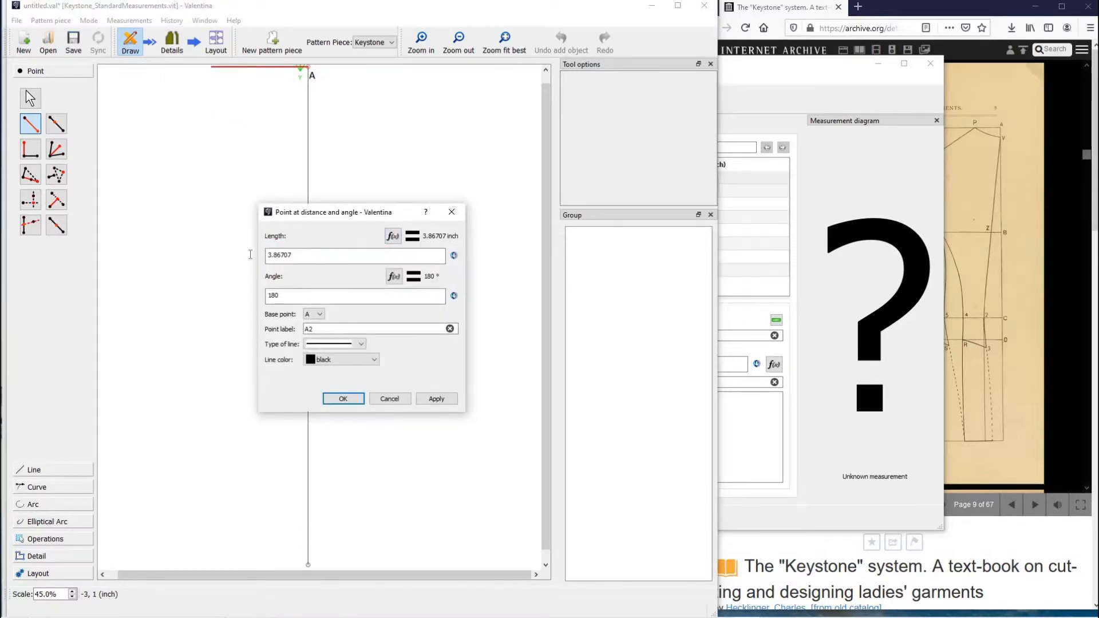
double_click(382, 252)
type("20")
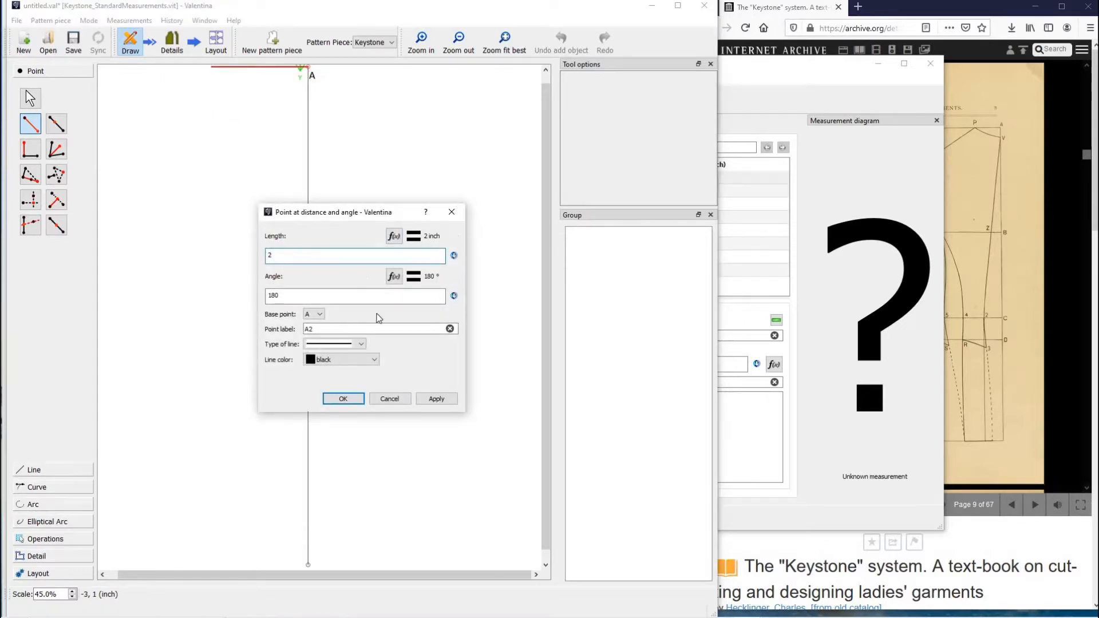
left_click(343, 399)
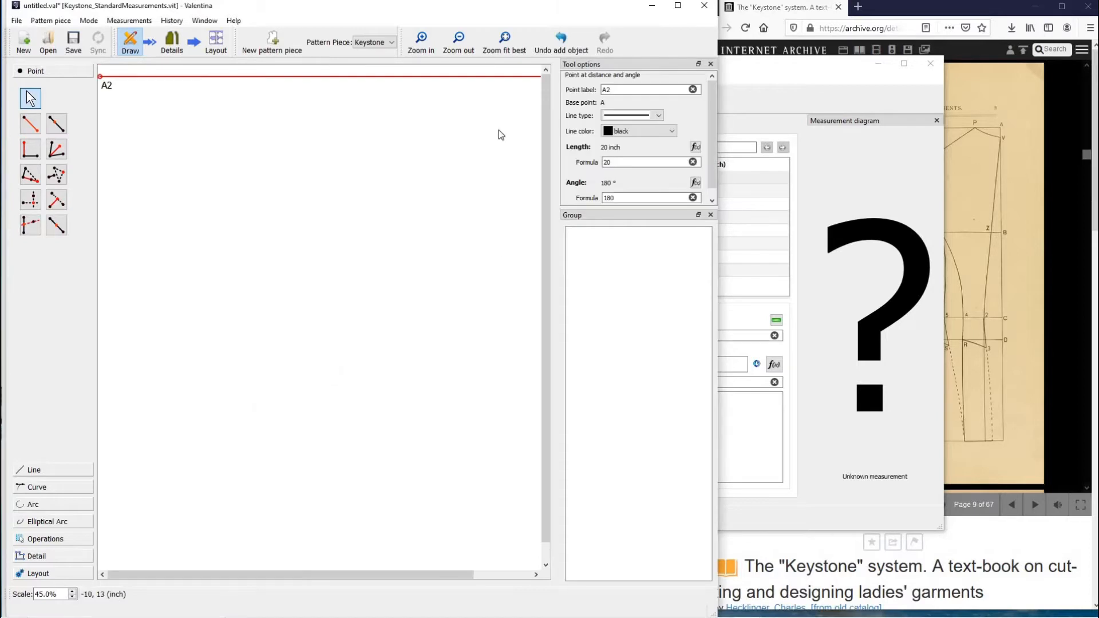
Add a point at distance along line from A toward A1, with length .75 inch and label V.
left_click(505, 41)
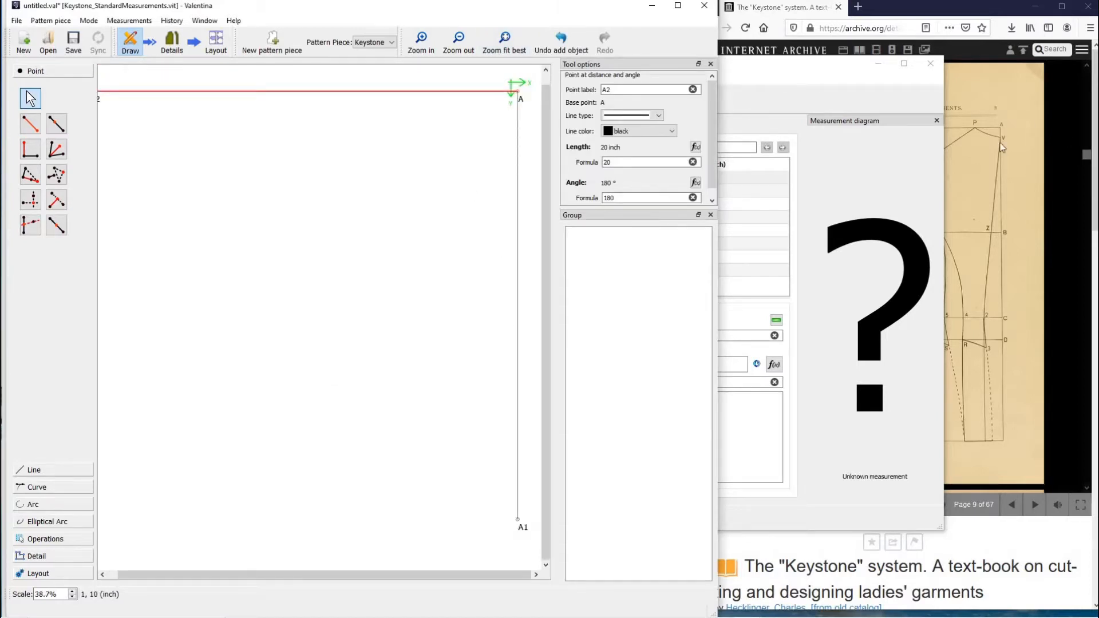
left_click(950, 99)
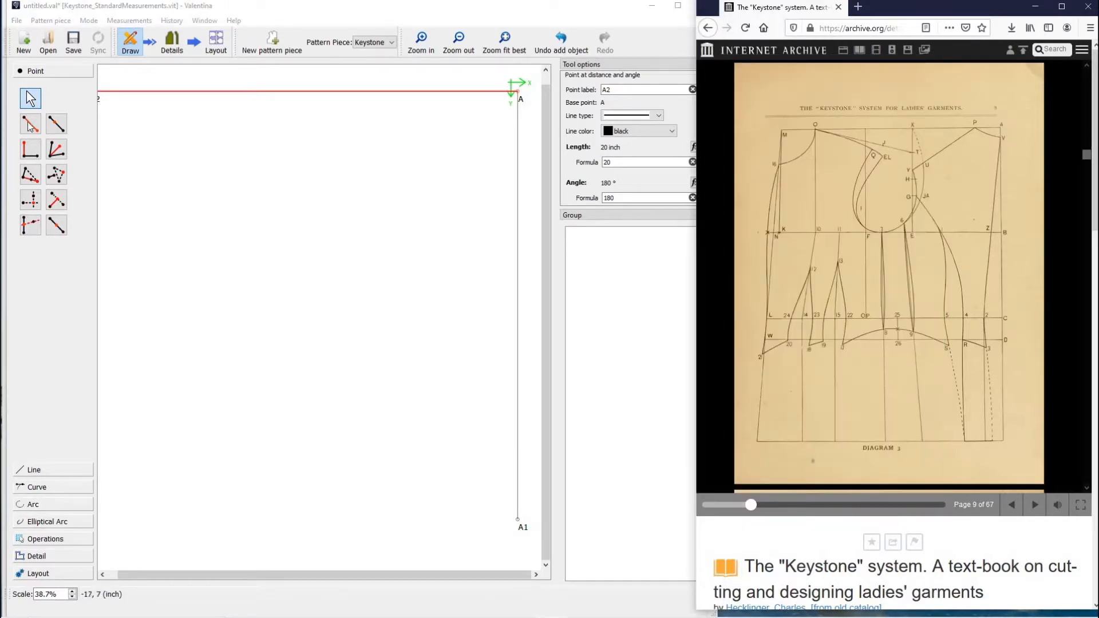
left_click(56, 123)
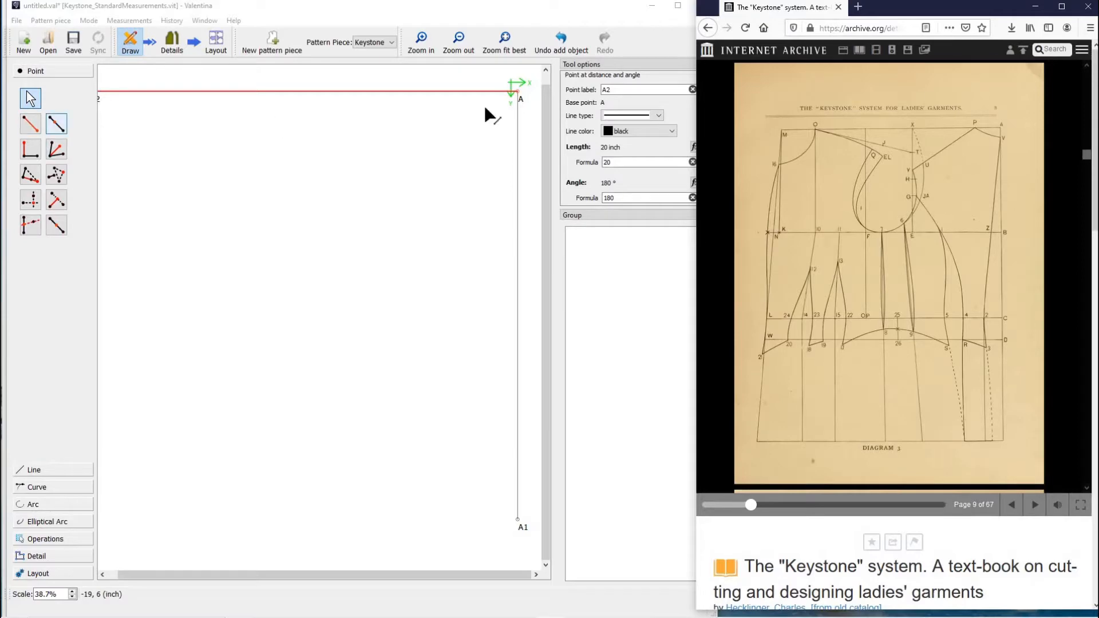
left_click(518, 92)
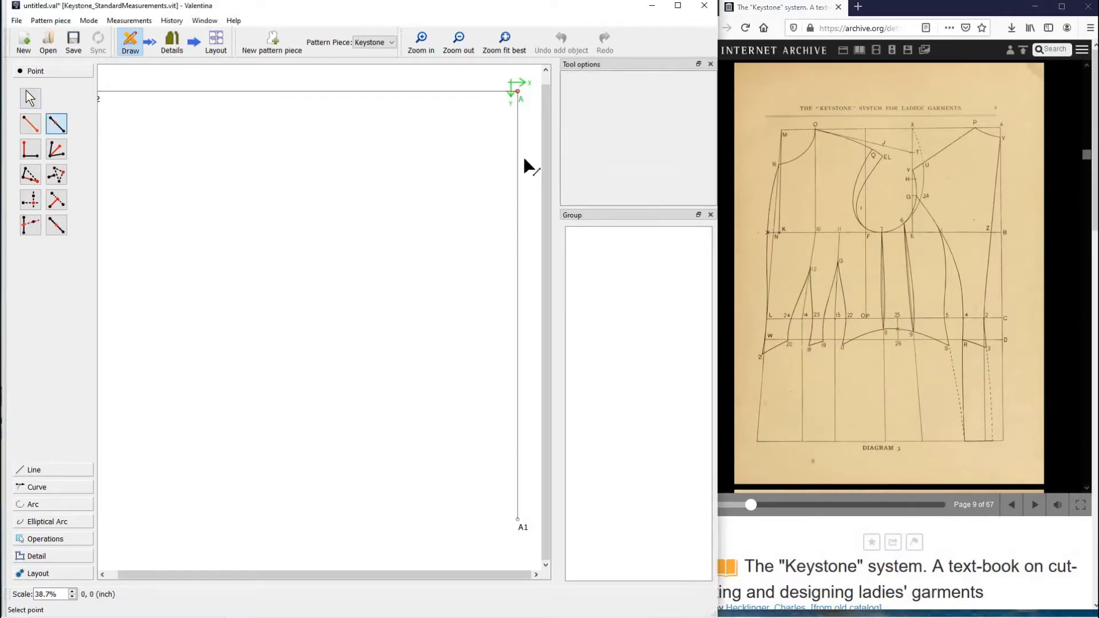
left_click(519, 520)
type(".")
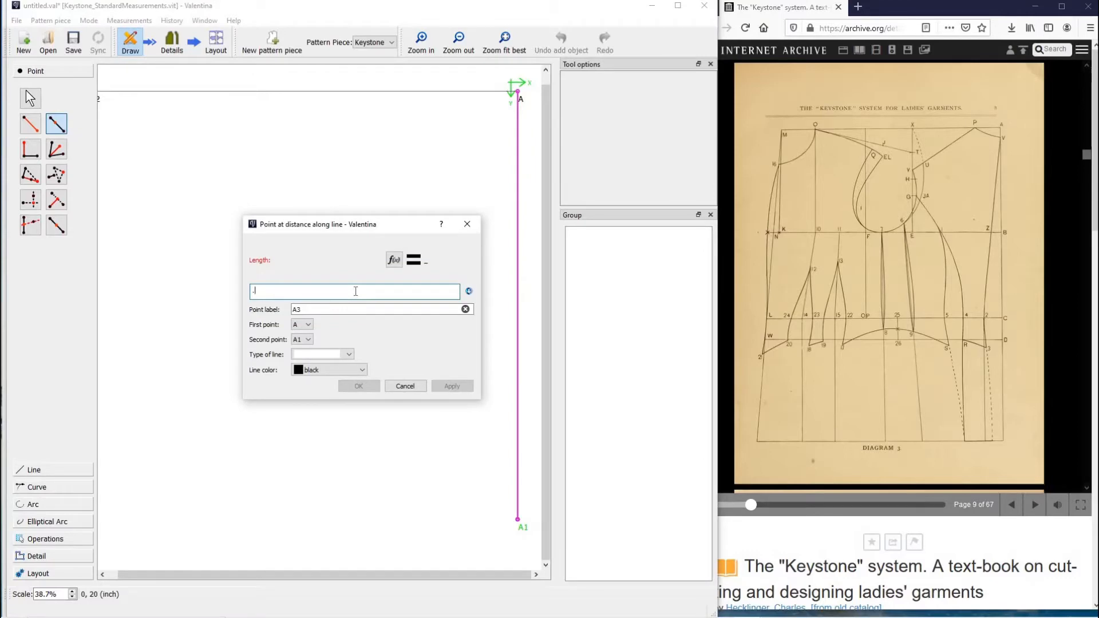
type("7")
key("BackSpace")
key("BackSpace")
key("BackSpace")
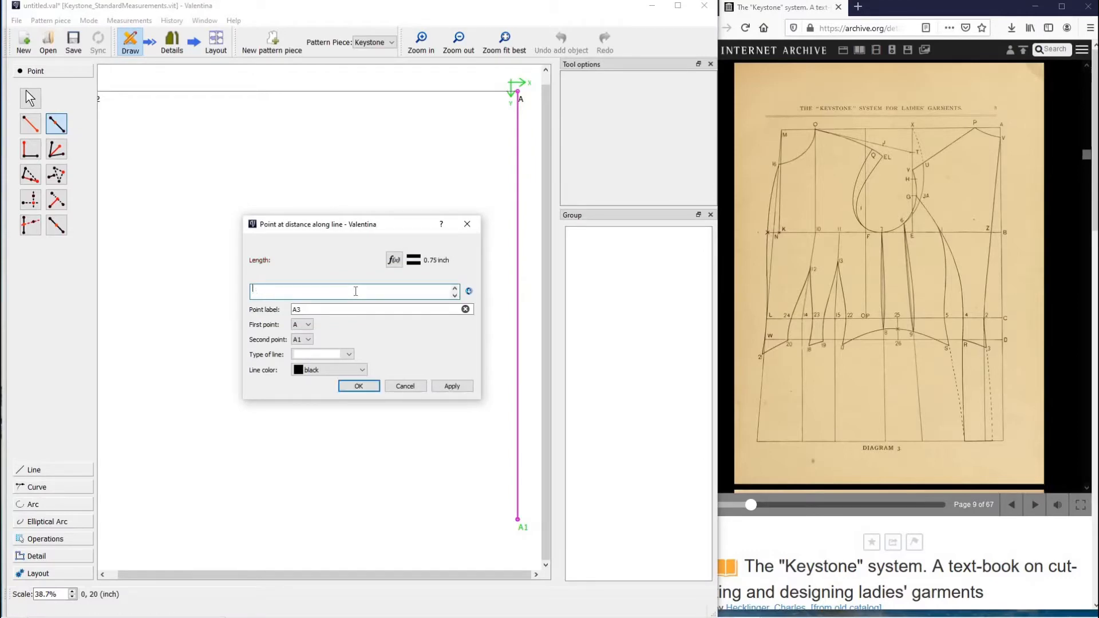
type(".75")
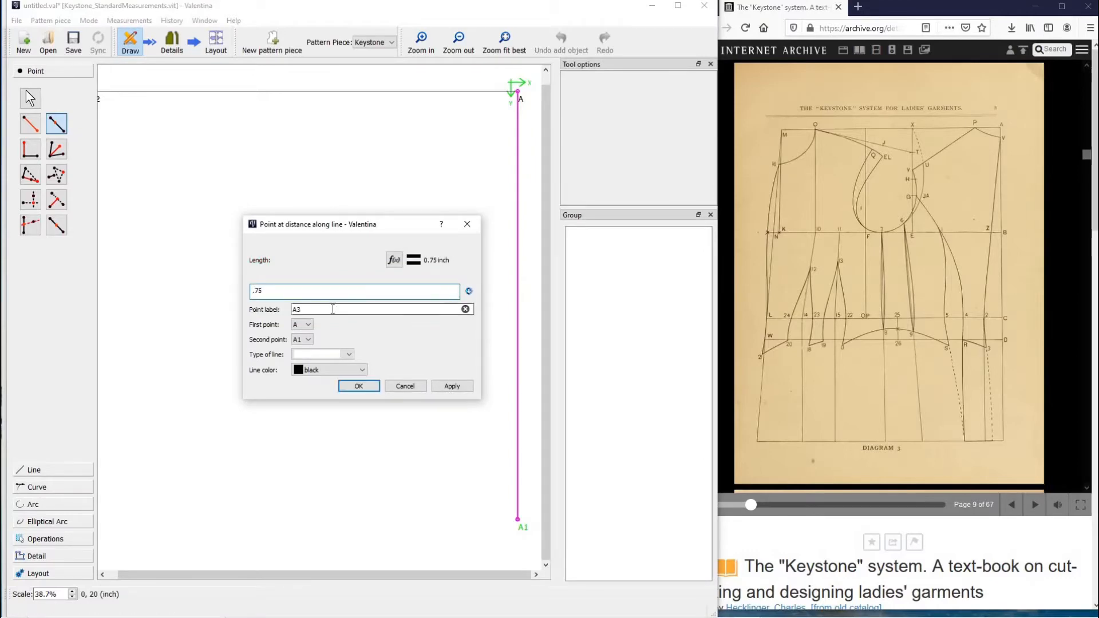
key("Tab")
key("BackSpace")
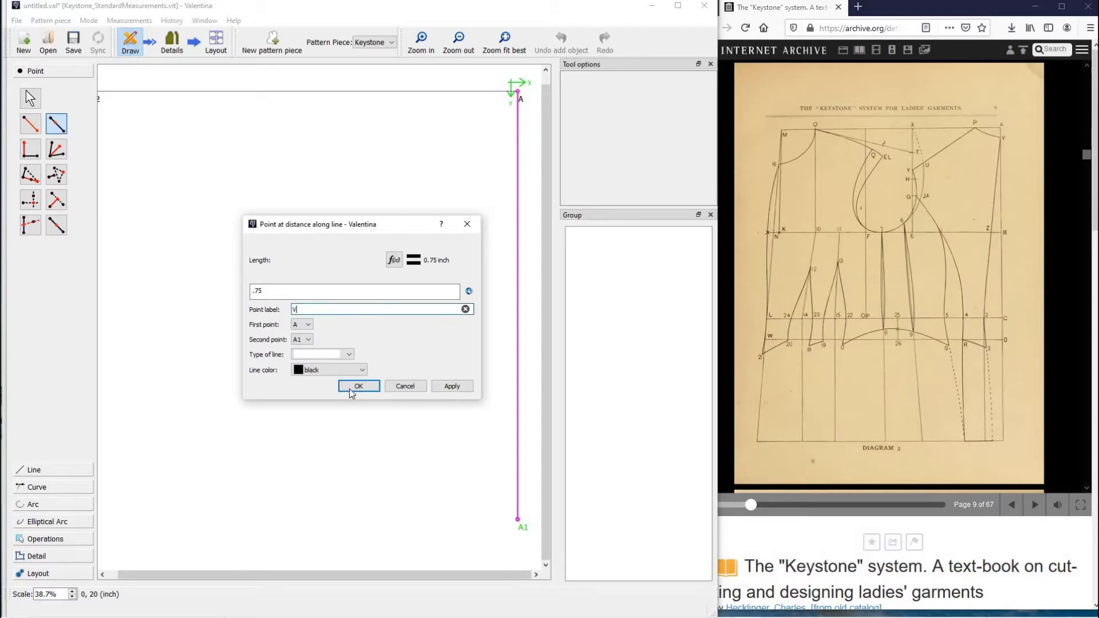
left_click(350, 388)
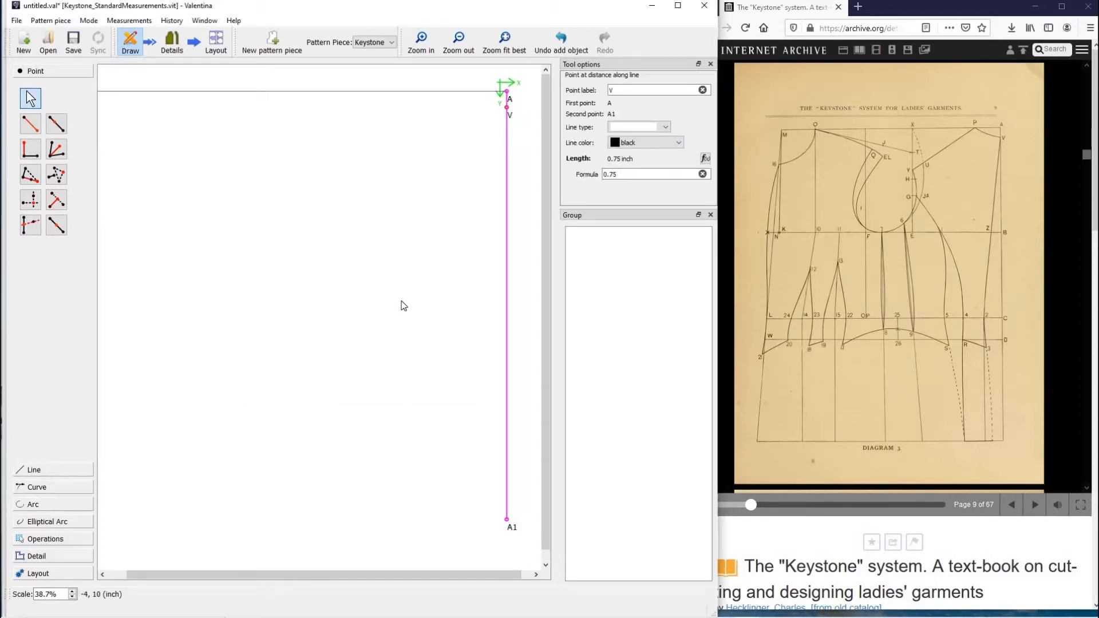
left_click(827, 282)
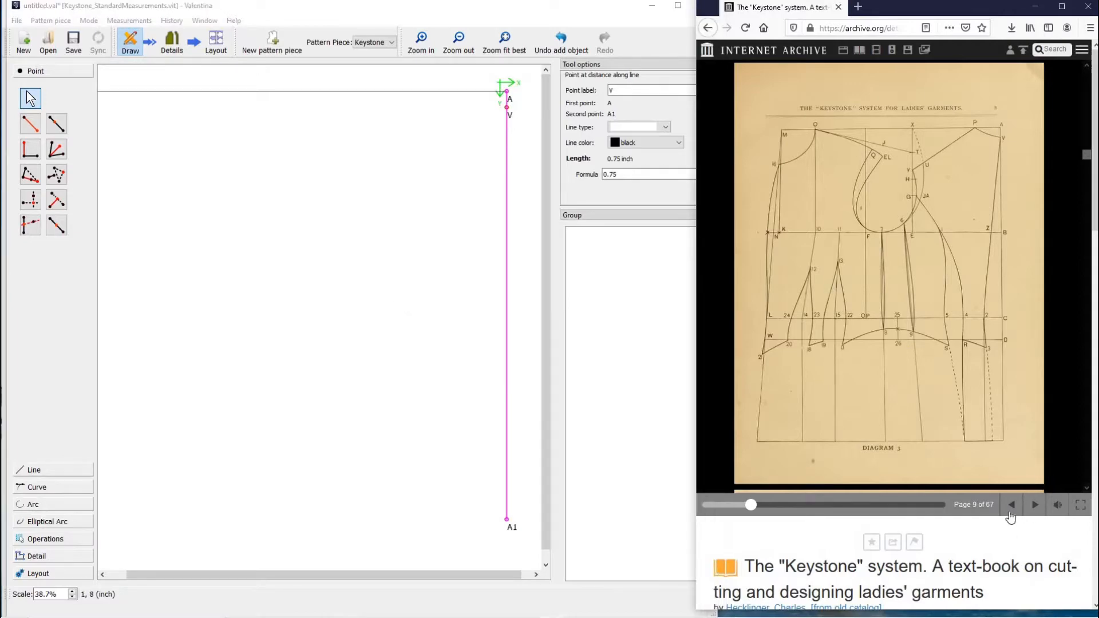
left_click(1009, 494)
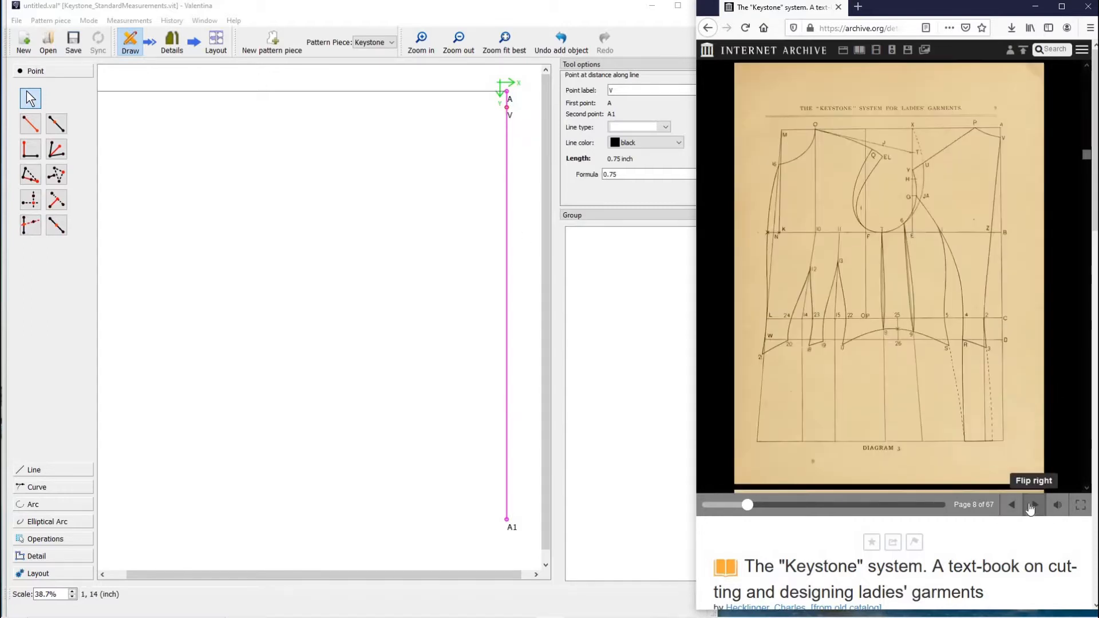
left_click(1035, 505)
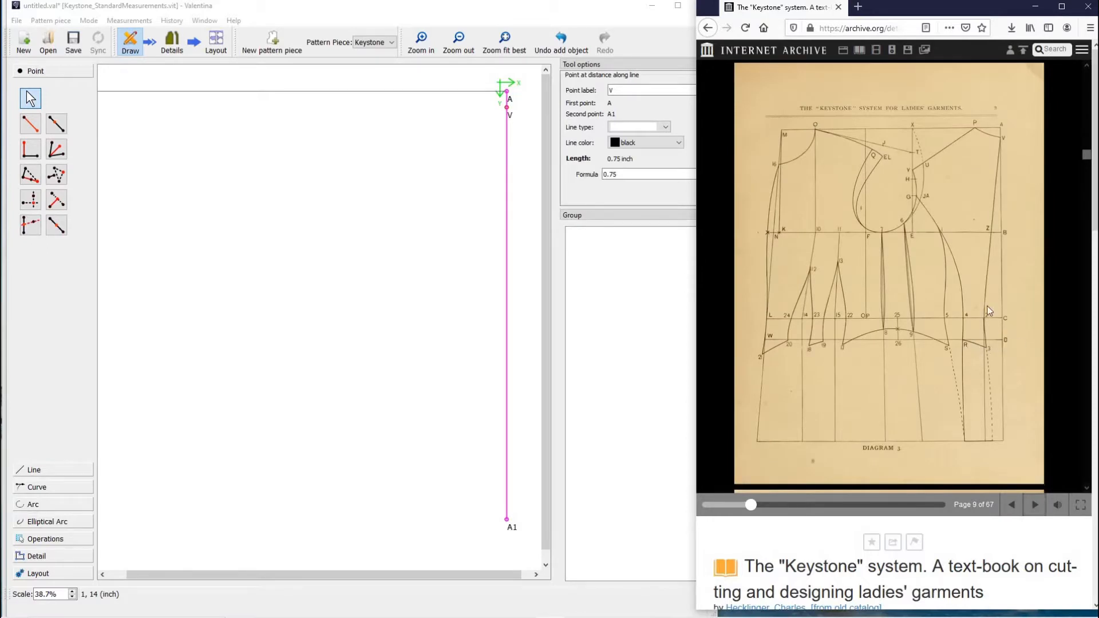
left_click(56, 124)
left_click(508, 109)
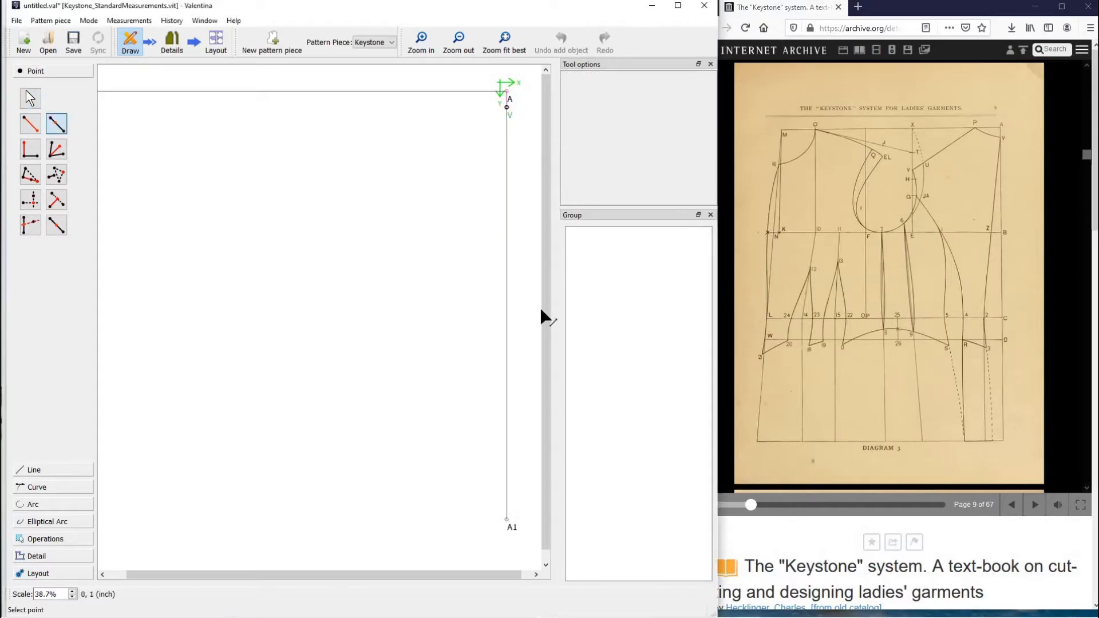
left_click(507, 519)
left_click(394, 260)
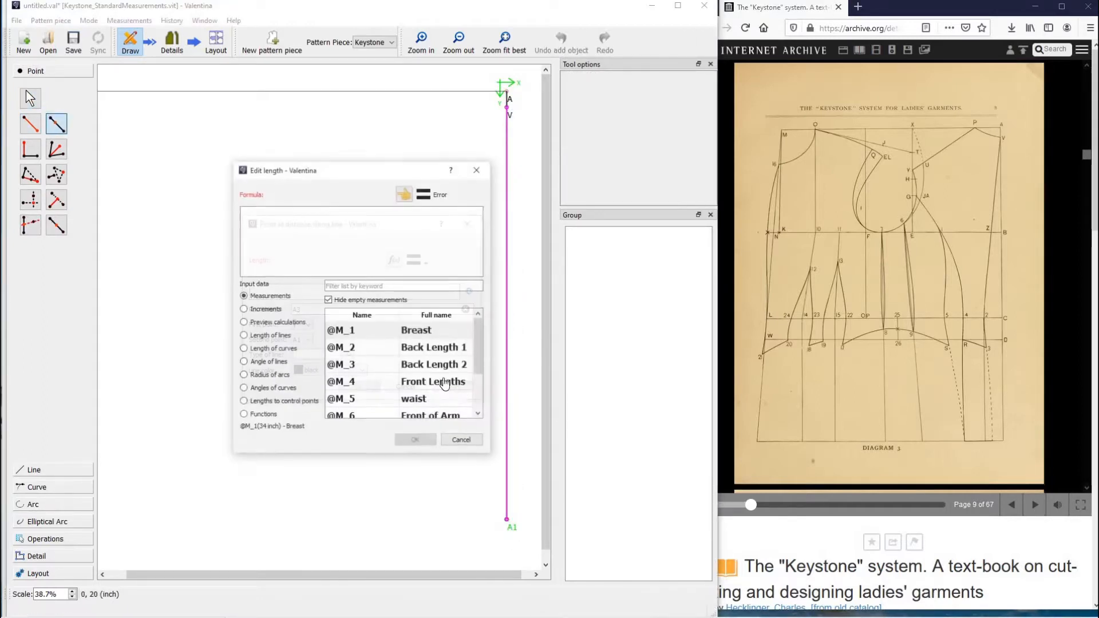
double_click(435, 348)
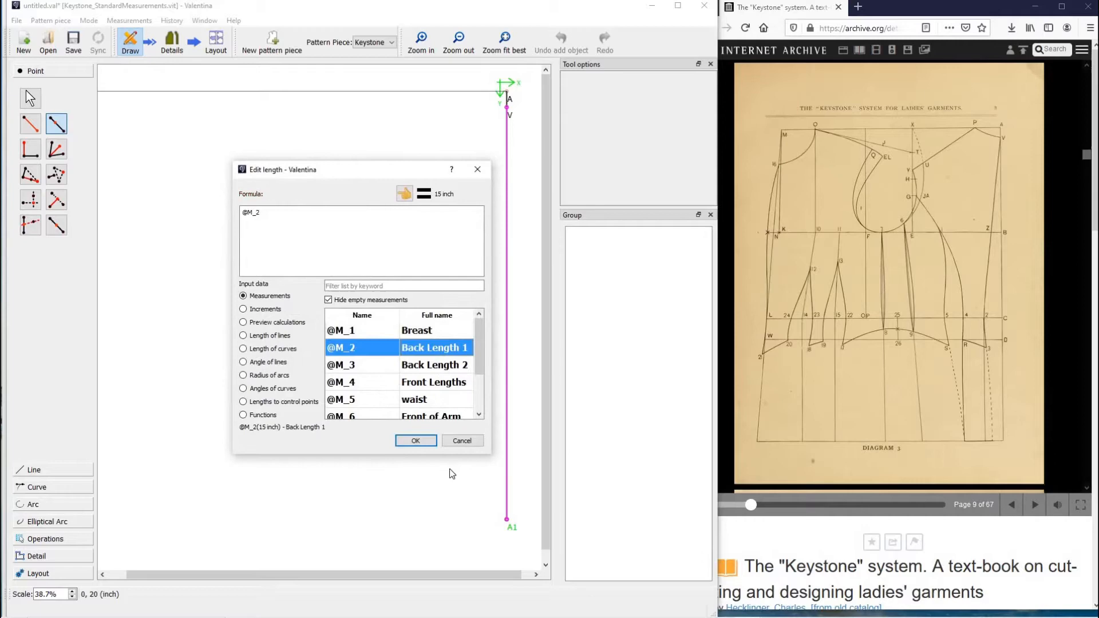
left_click(423, 440)
double_click(322, 309)
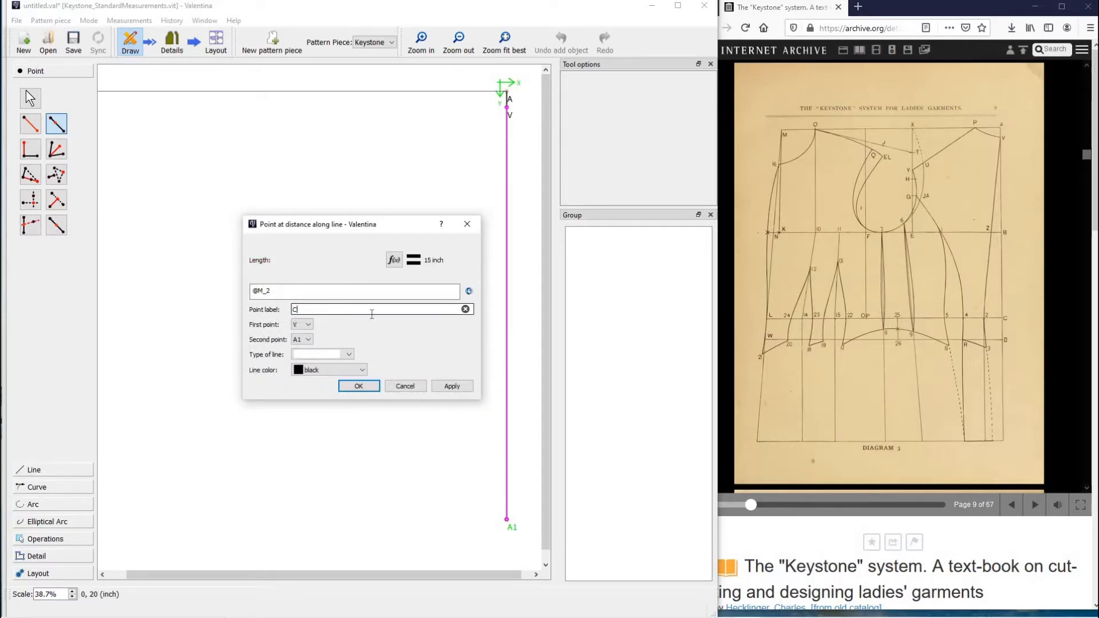
left_click(369, 387)
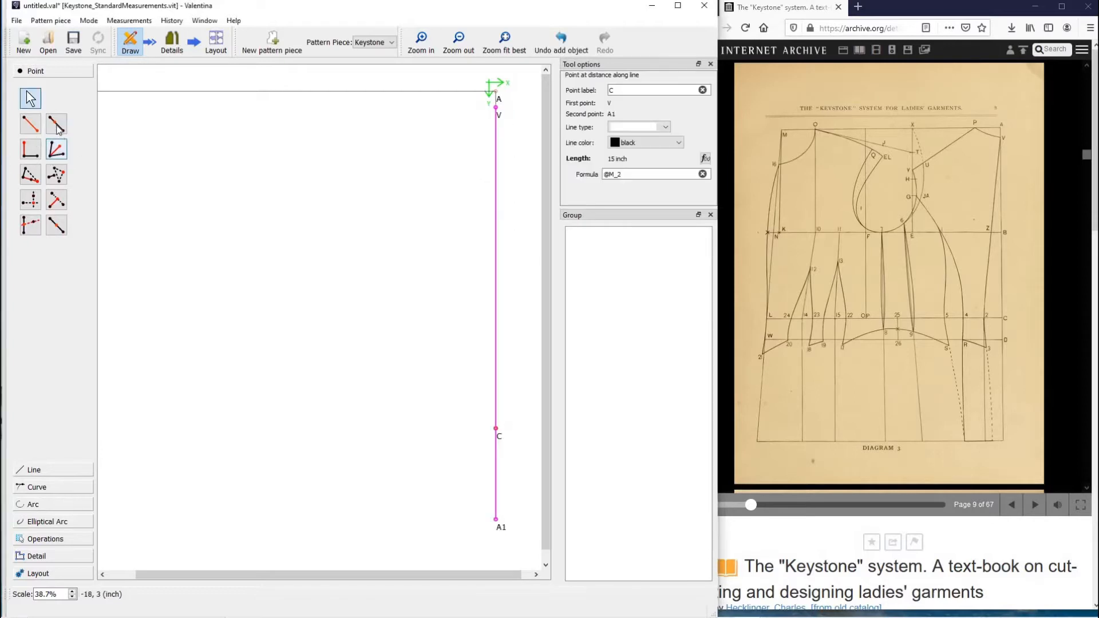
left_click(496, 107)
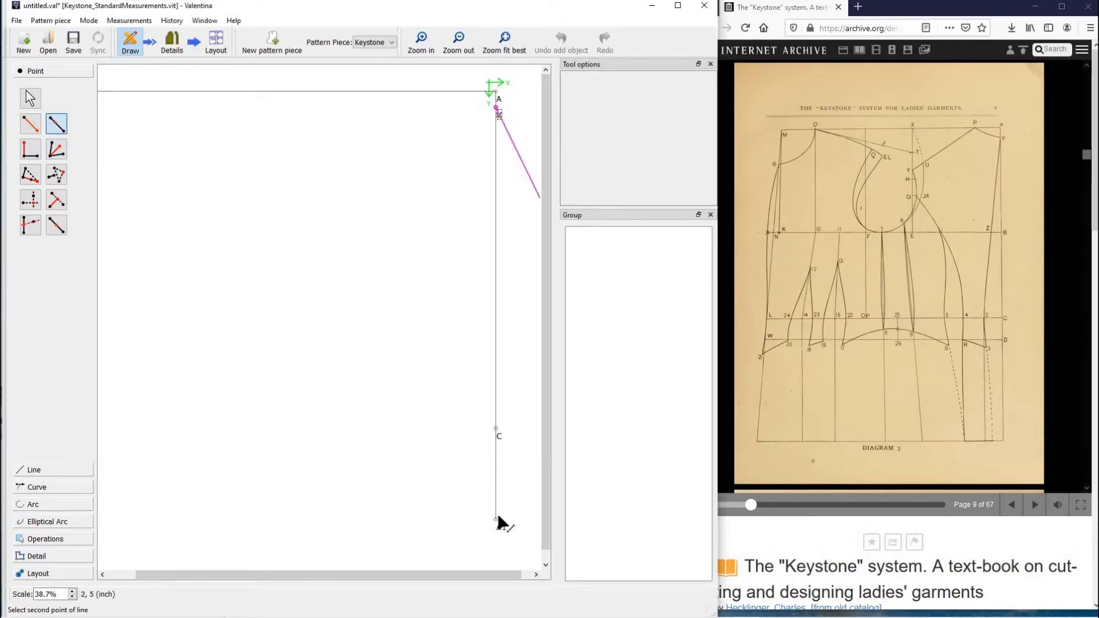
left_click(501, 523)
left_click(404, 253)
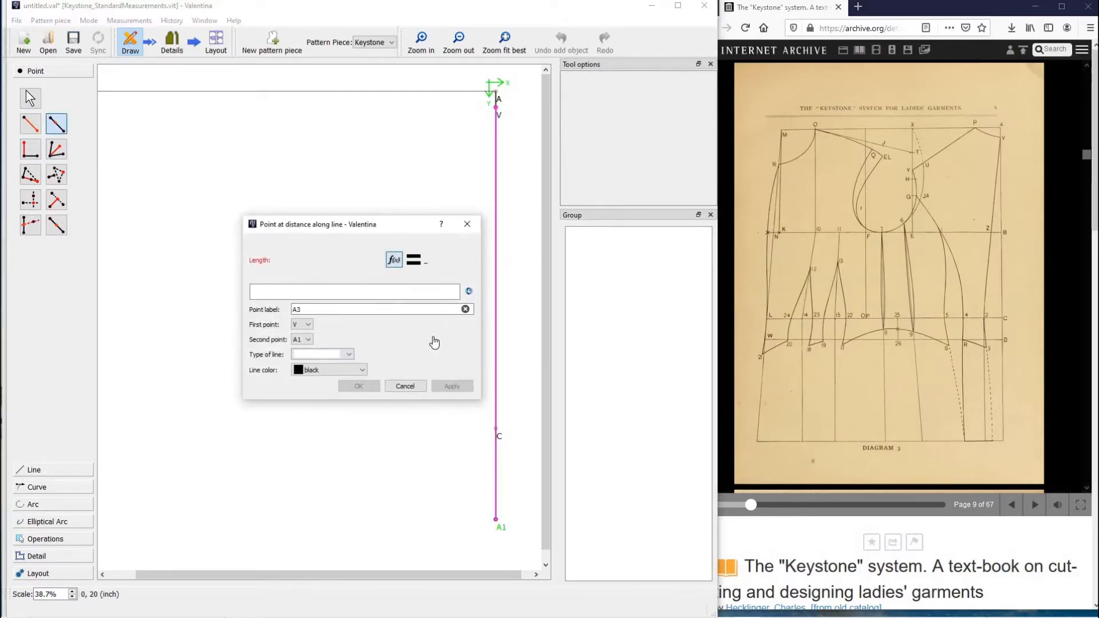
double_click(436, 371)
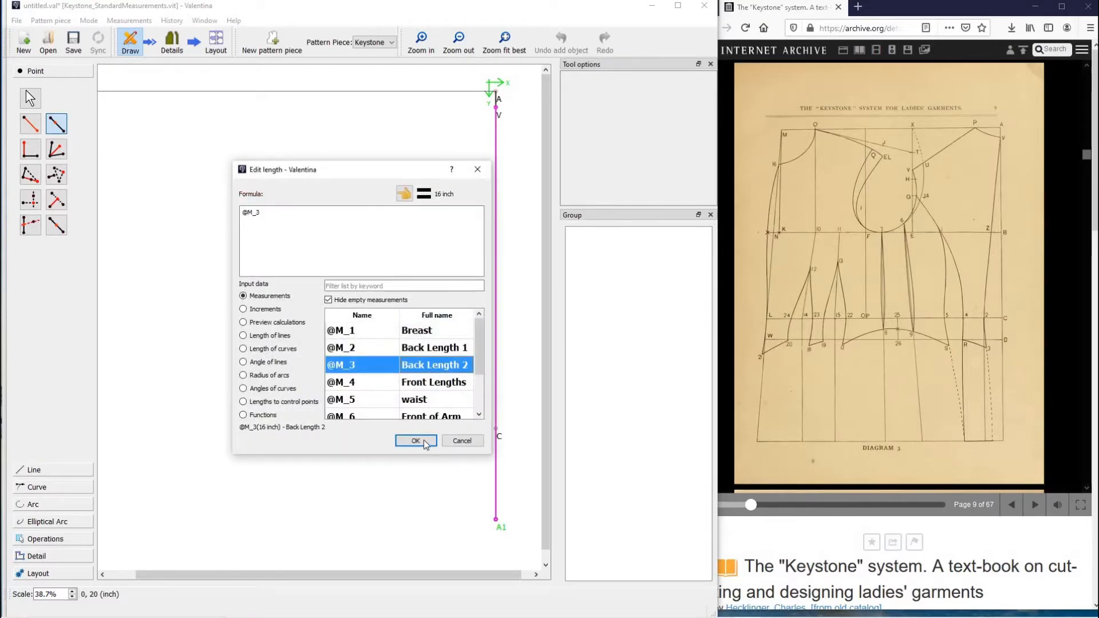
key("Return")
key("Tab")
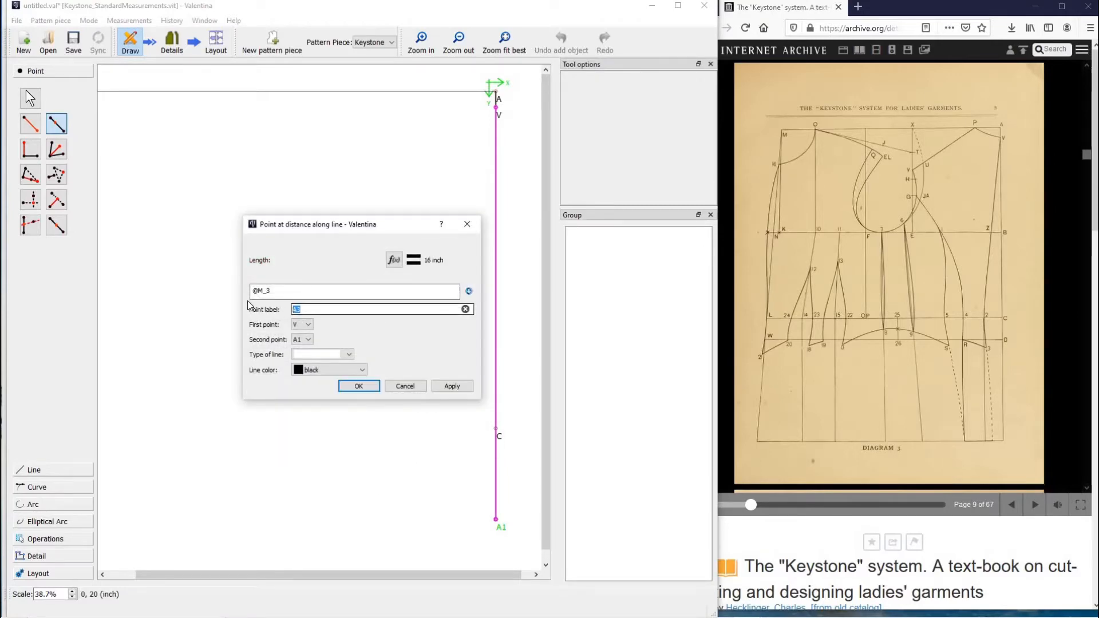
left_click(363, 389)
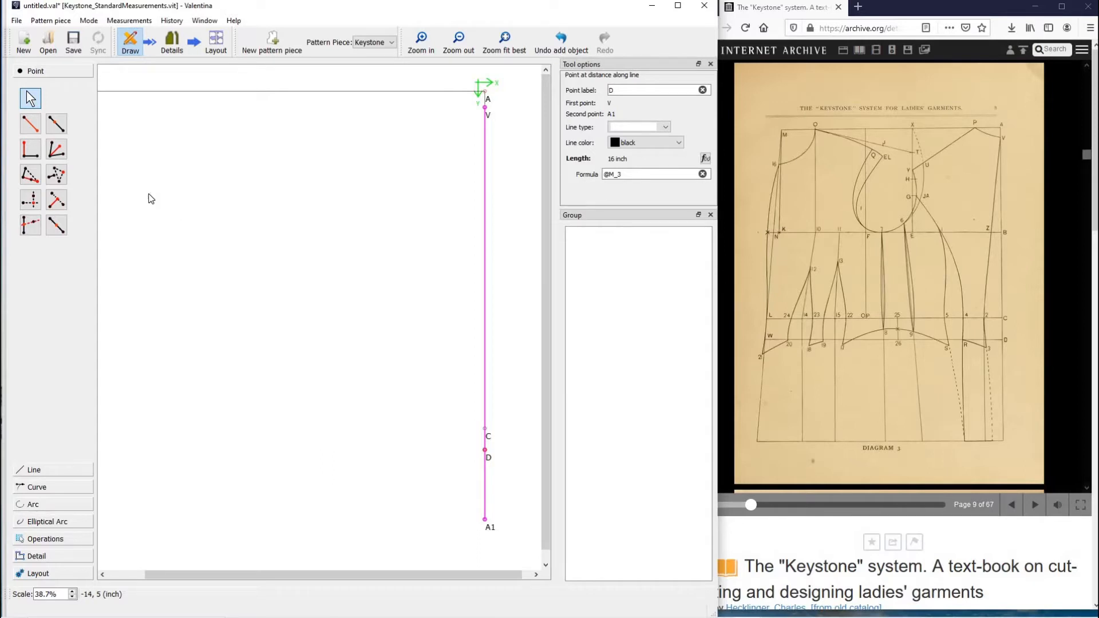
left_click(57, 124)
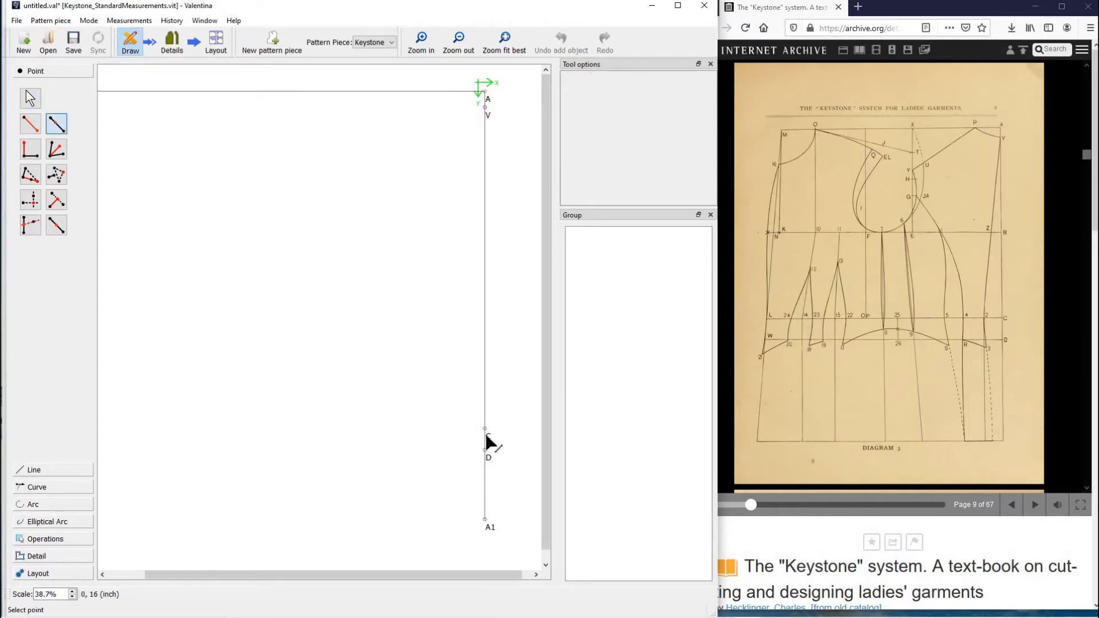
left_click(485, 429)
left_click(485, 108)
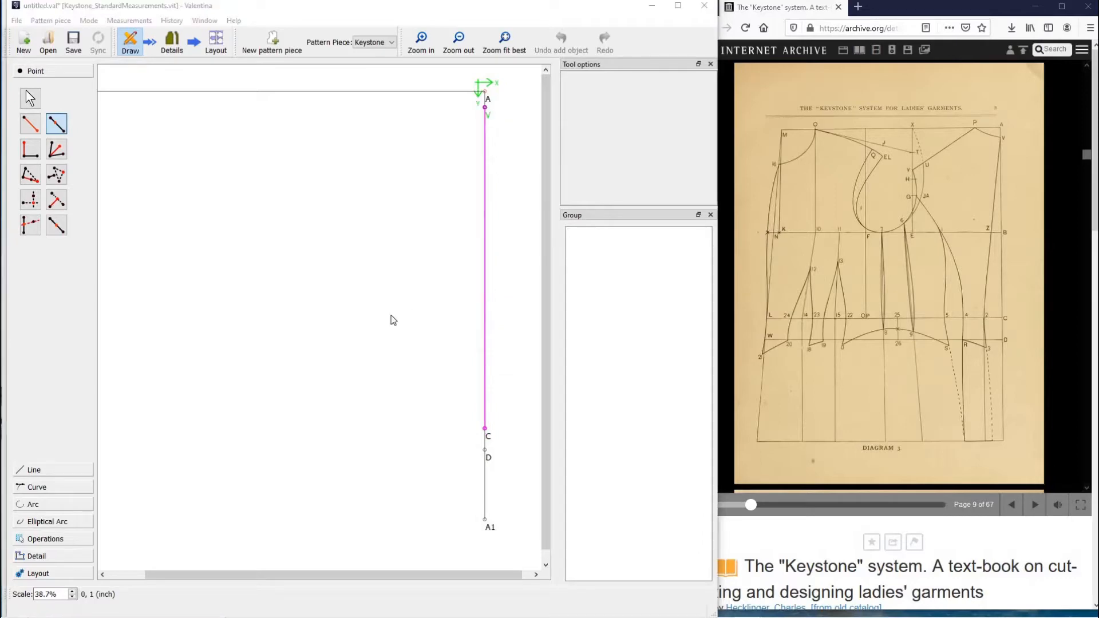
left_click(401, 261)
scroll(439, 395, "down", 1)
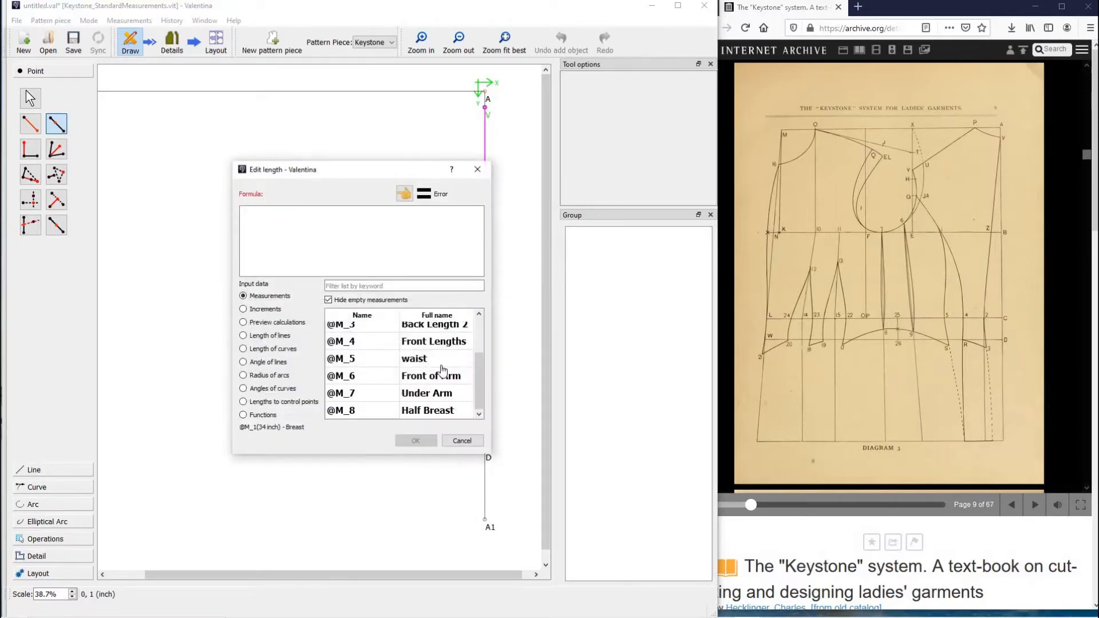
double_click(439, 395)
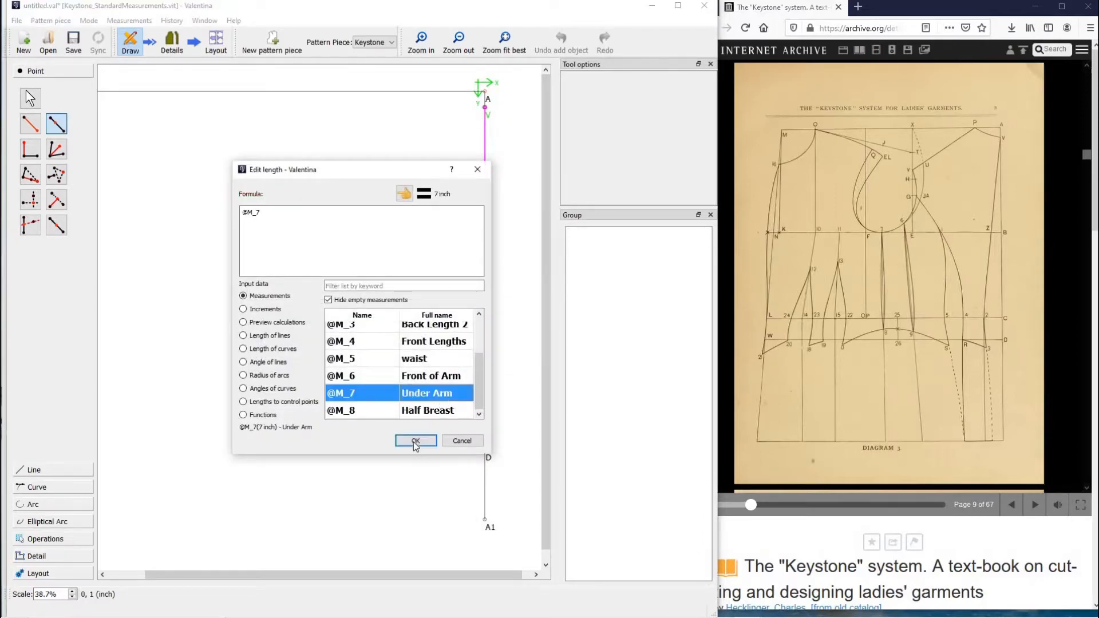
key("Return")
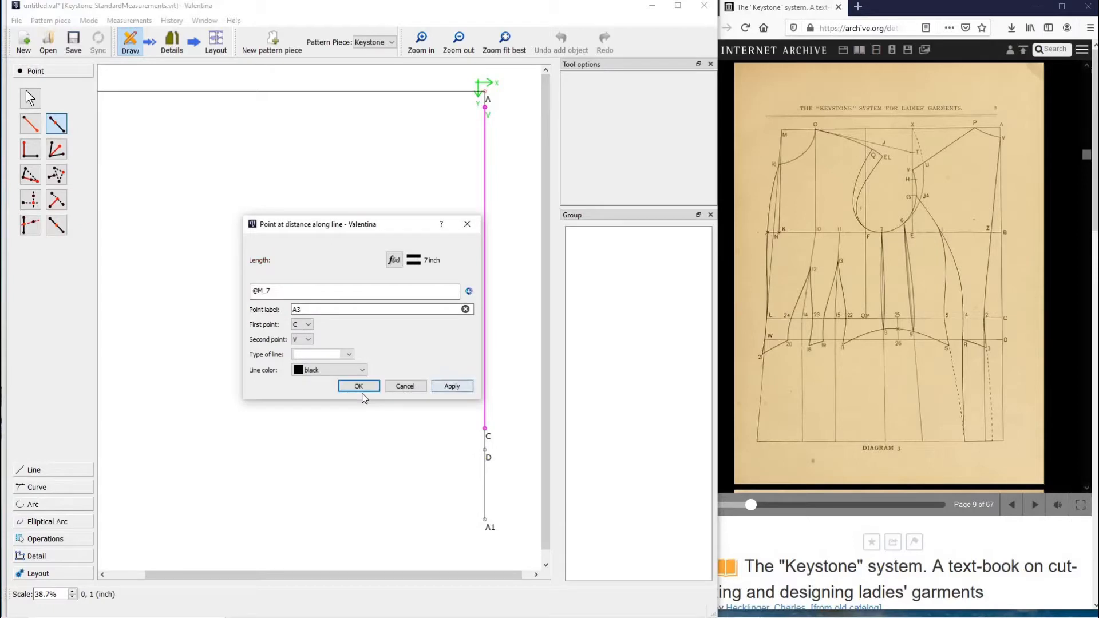
double_click(293, 310)
type("B")
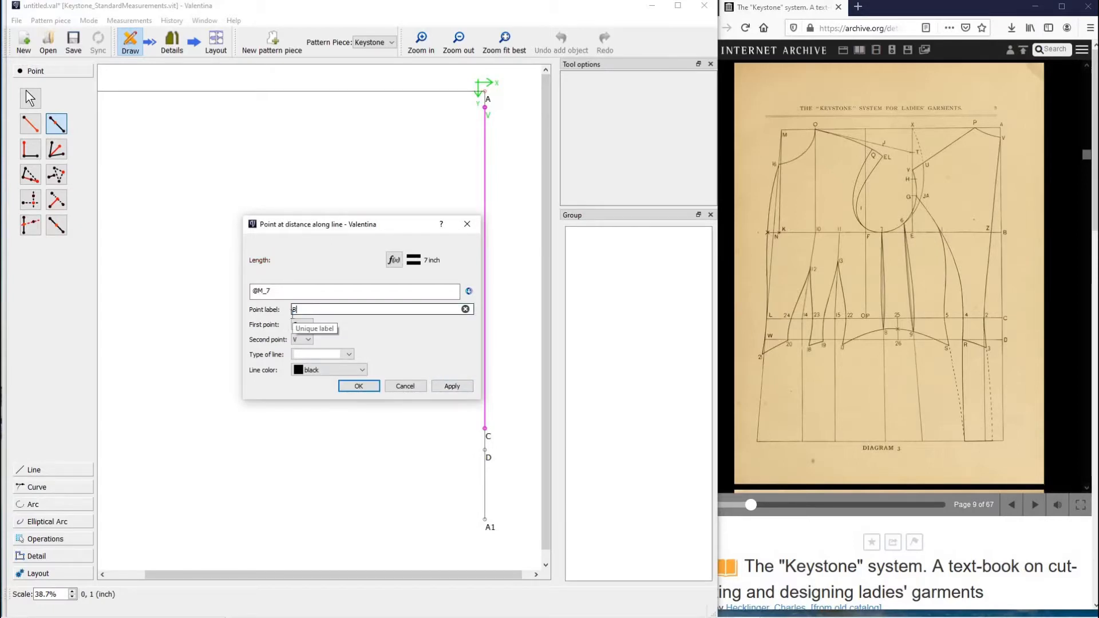
left_click(368, 389)
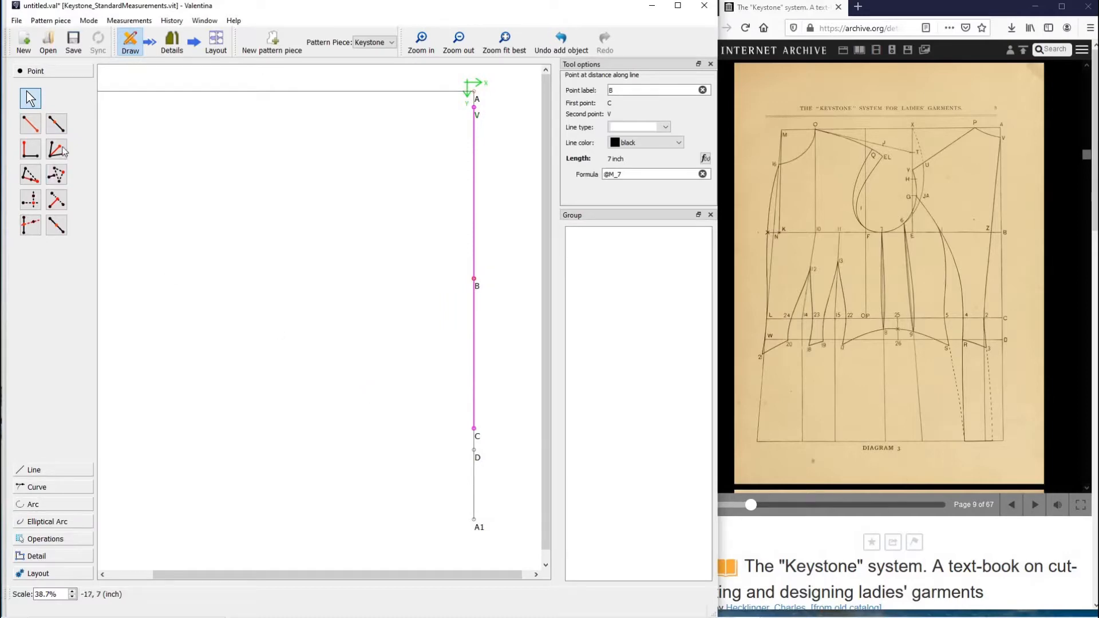
left_click(30, 124)
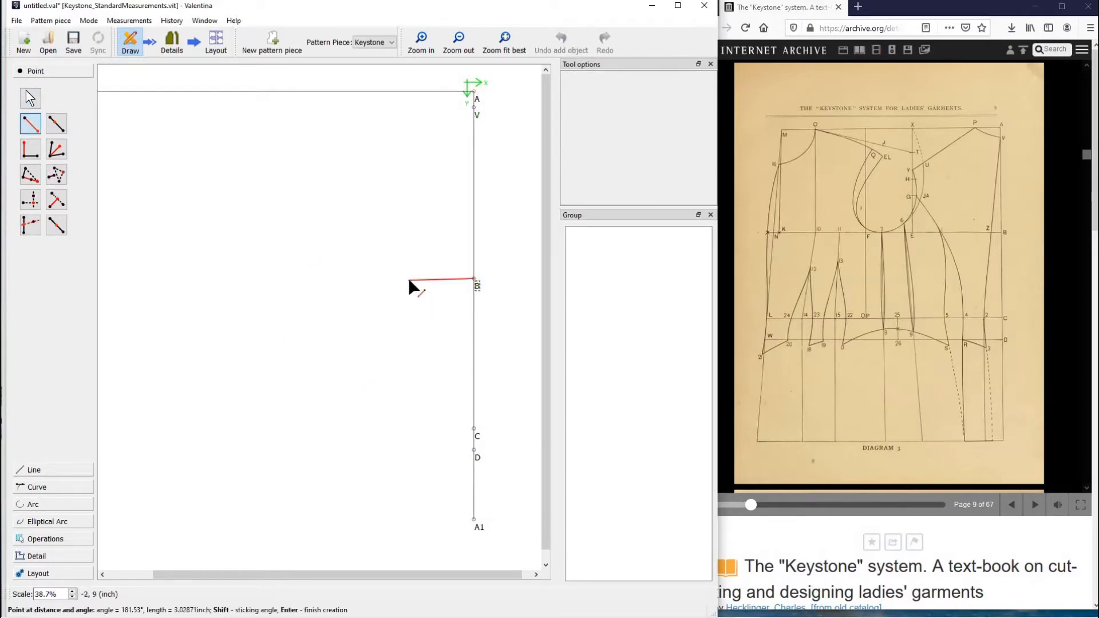
left_click(392, 279)
left_click(393, 237)
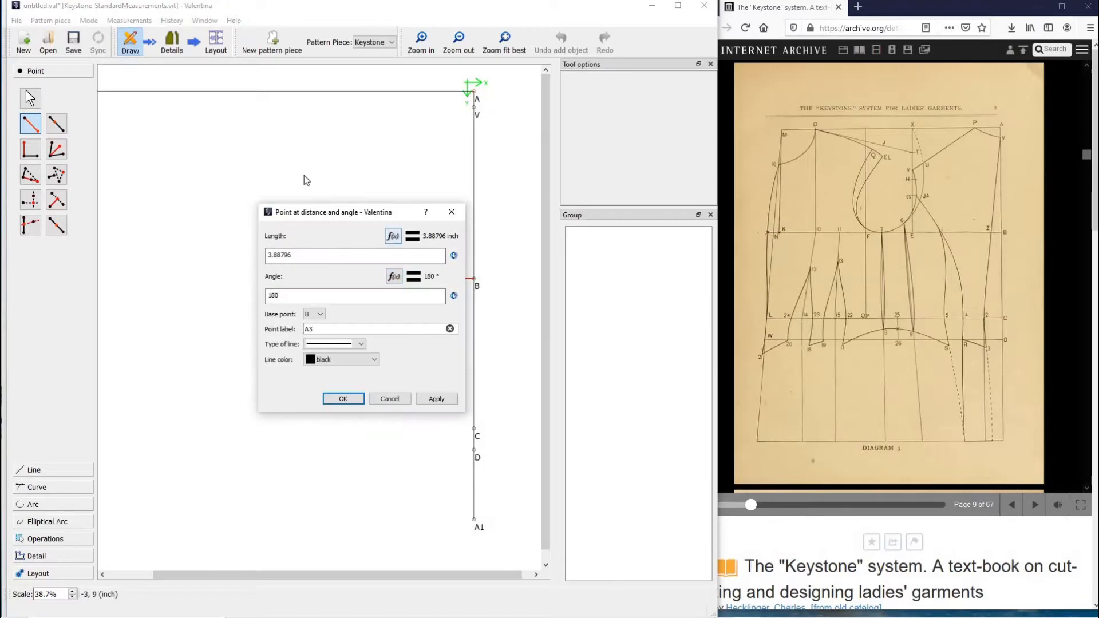
left_click(415, 440)
left_click(344, 399)
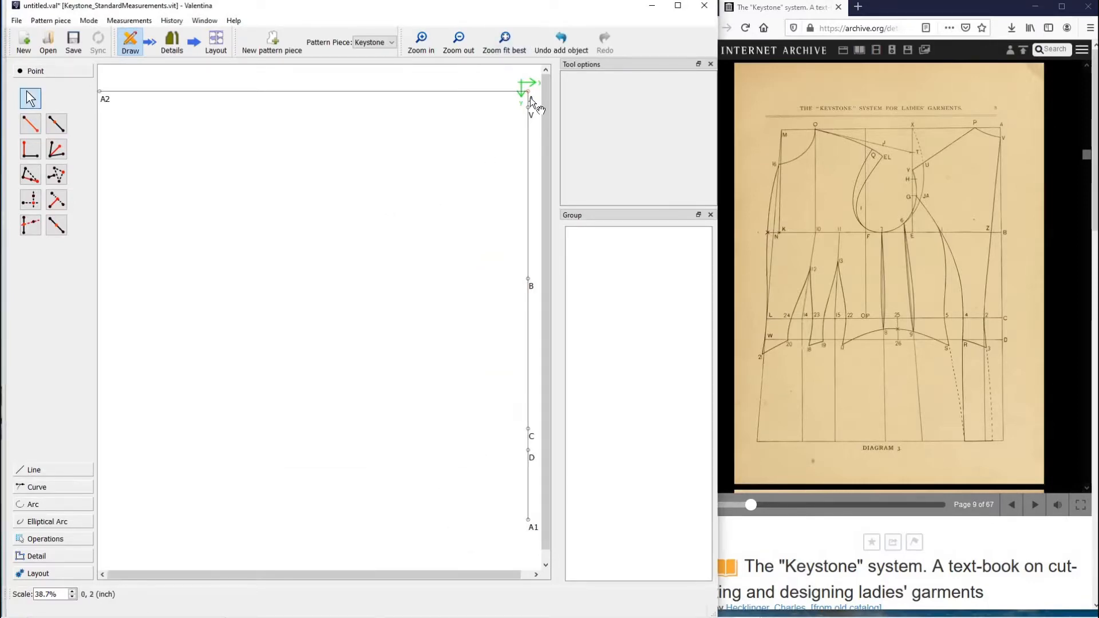
Add a point at distance and angle from B, with the length of line A–A2 (Line_A_A2) and an angle of 180°.
left_click(40, 127)
left_click(528, 279)
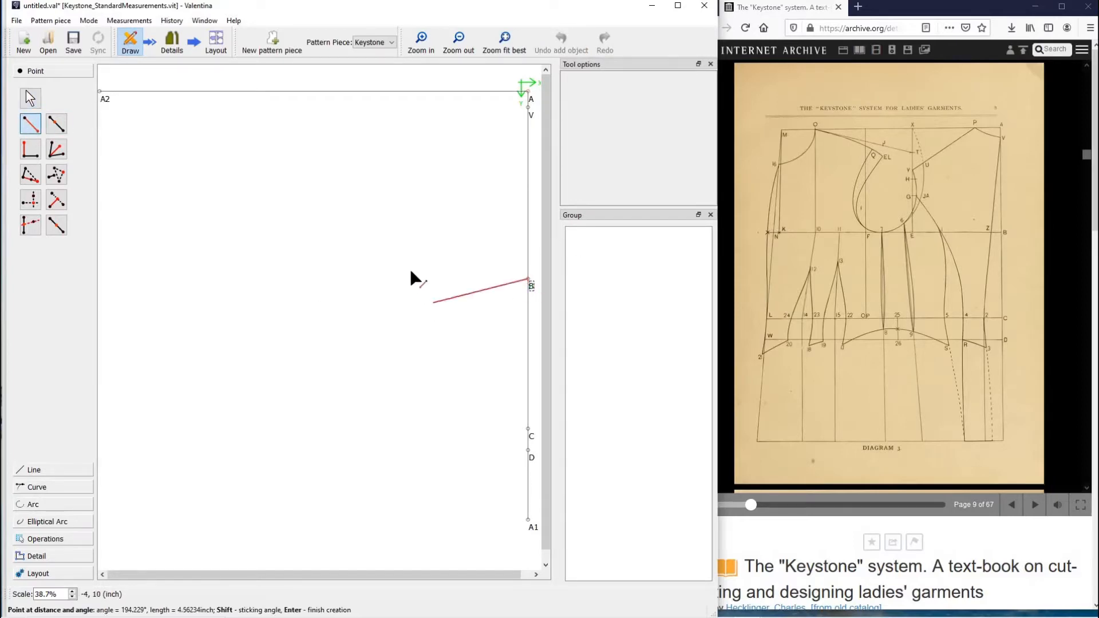
left_click(412, 278)
left_click(393, 236)
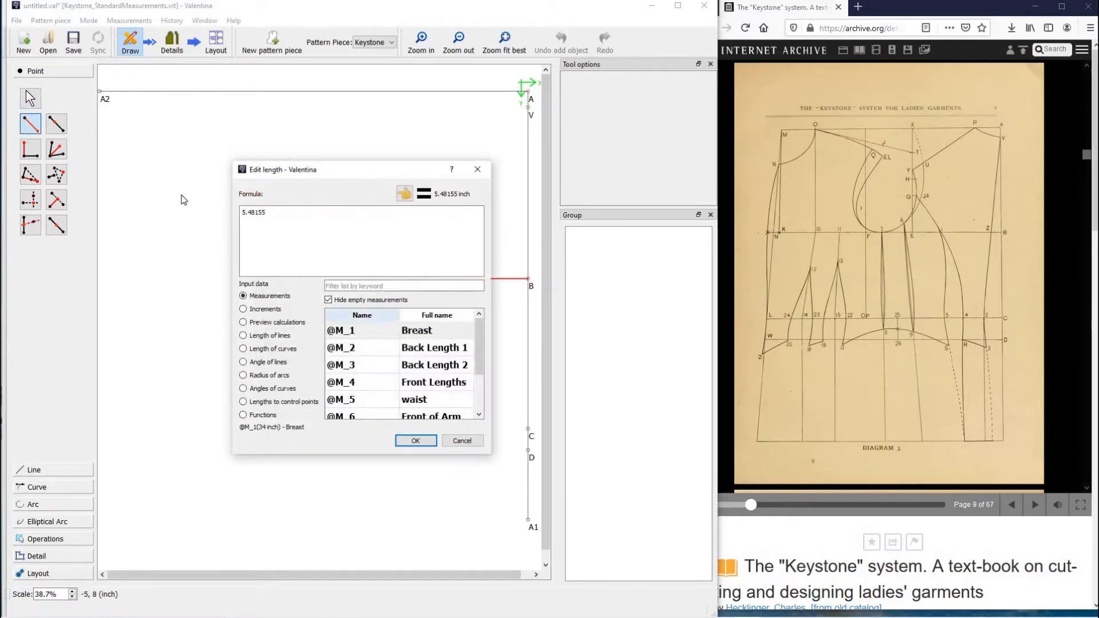
key("ctrl+a")
key("BackSpace")
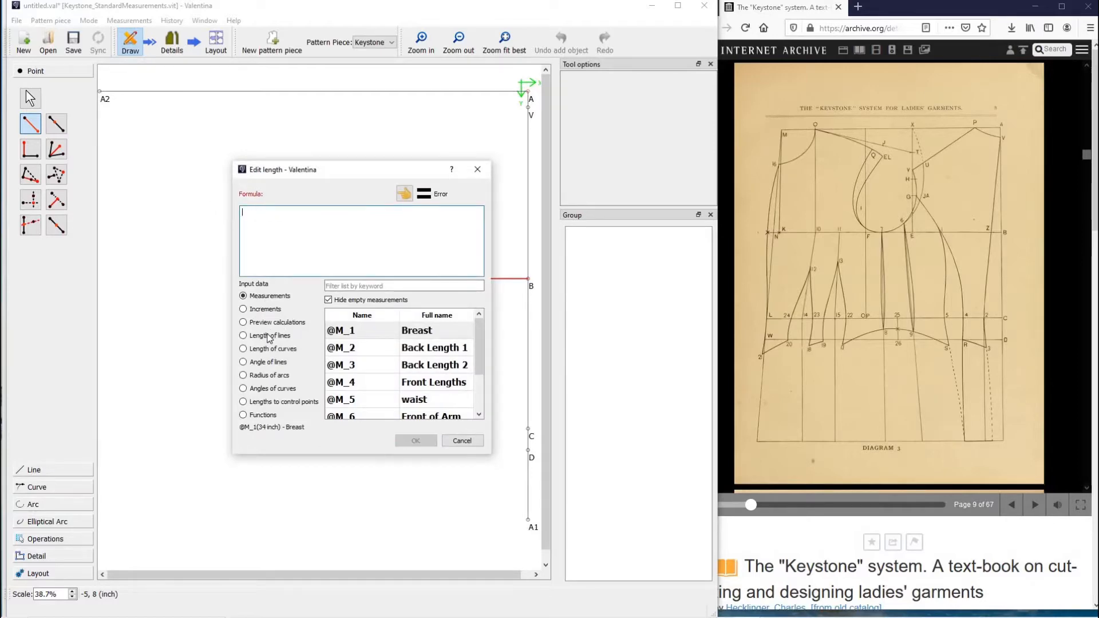
left_click(271, 335)
double_click(397, 348)
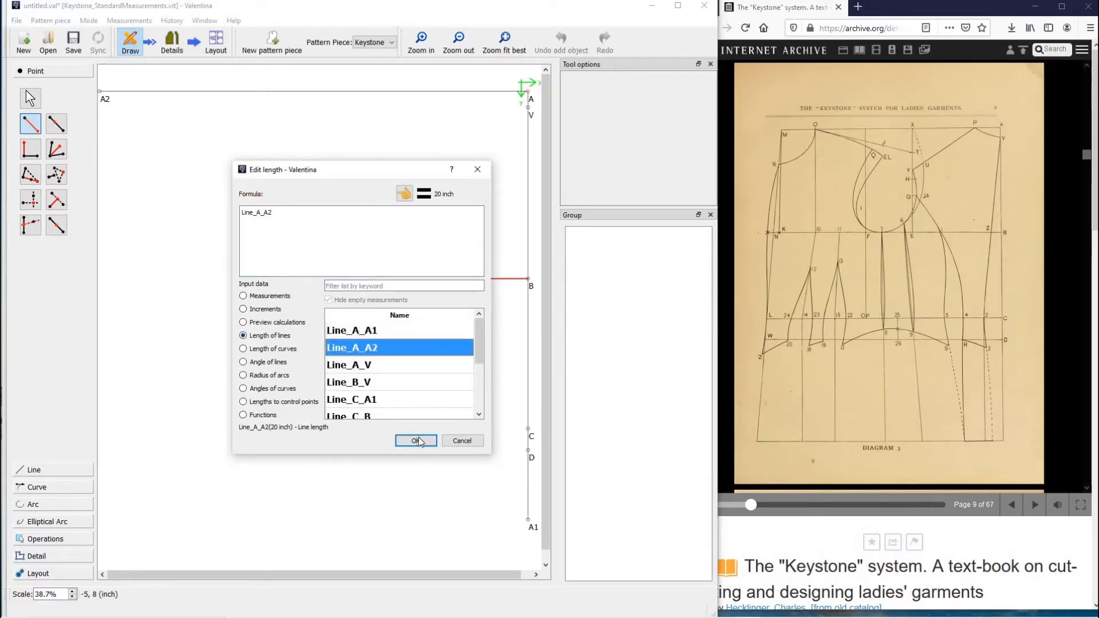
left_click(416, 440)
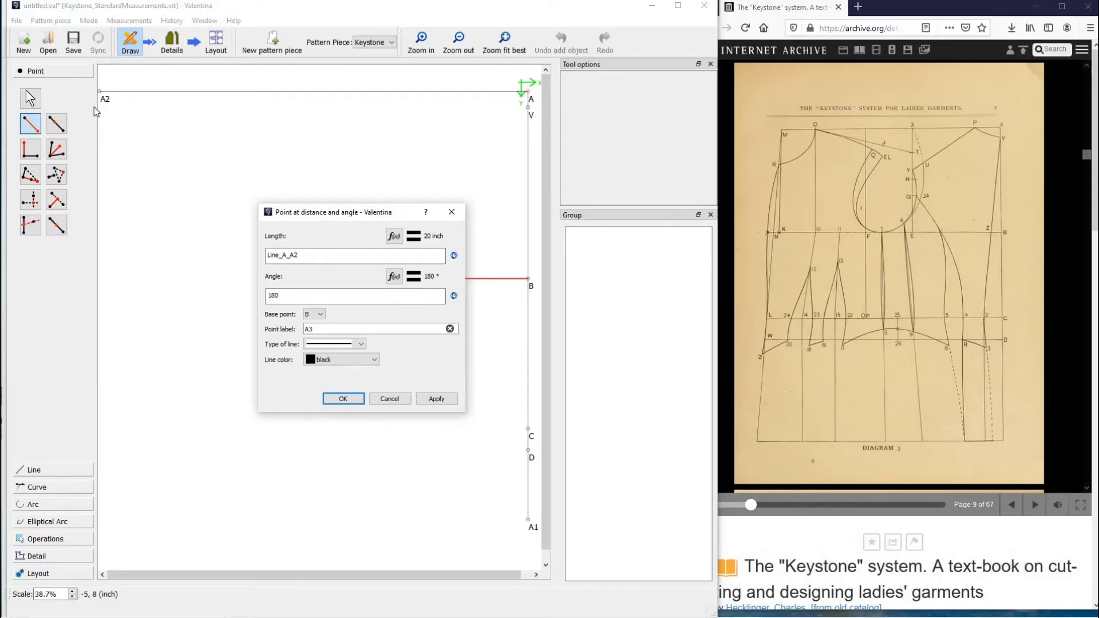
left_click(343, 399)
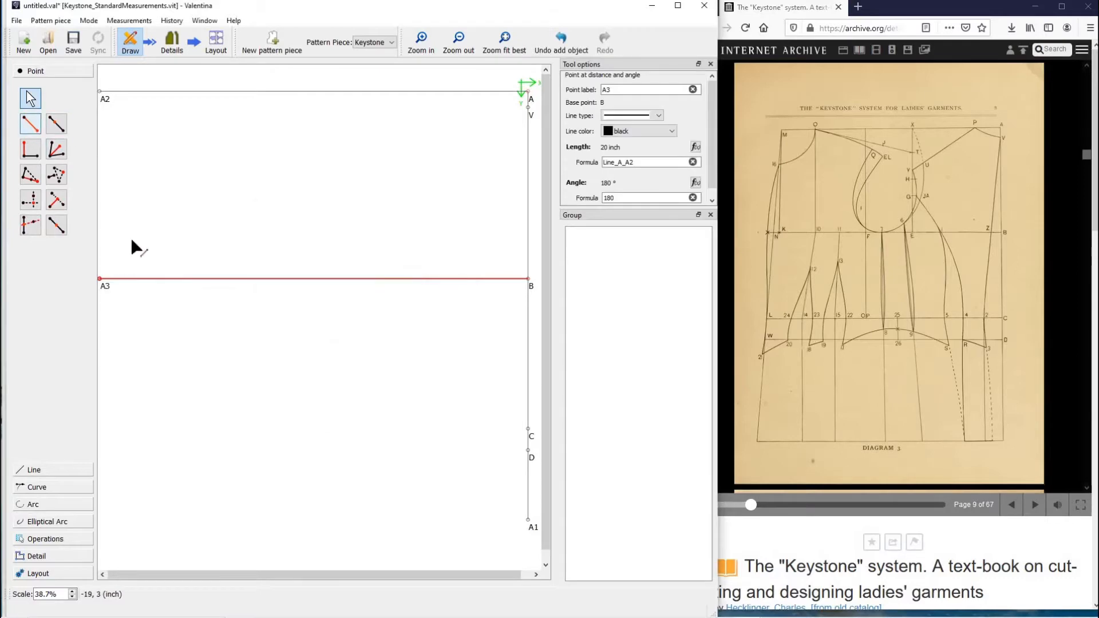
Add a point at distance and angle from C, with length Line_A_A2 and angle 180°.
key("alt+l")
left_click(530, 437)
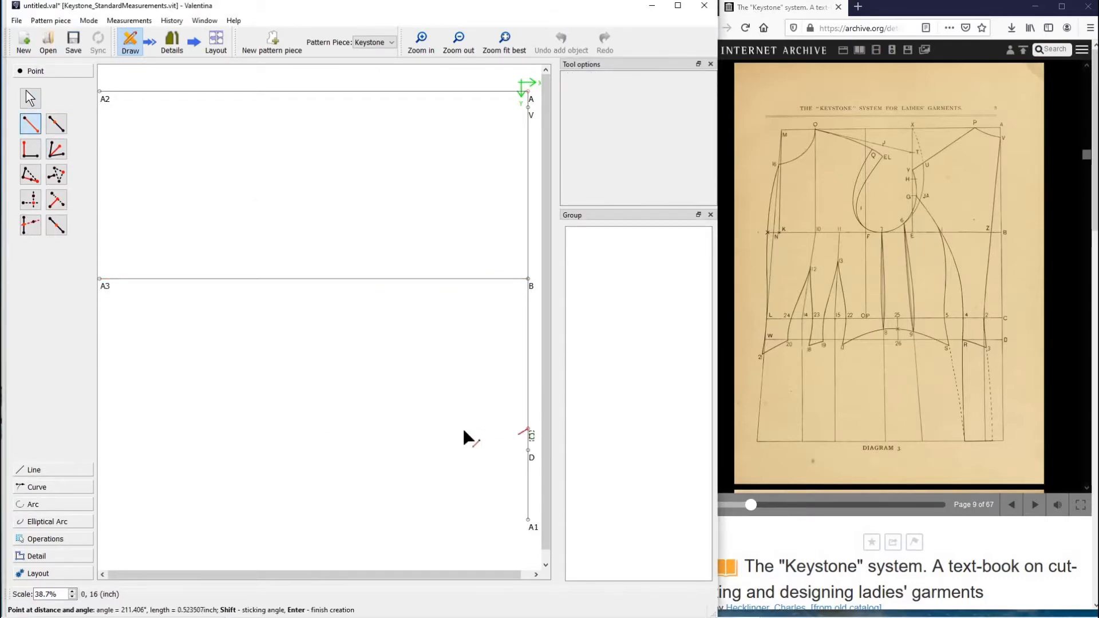
left_click(435, 428)
left_click(392, 236)
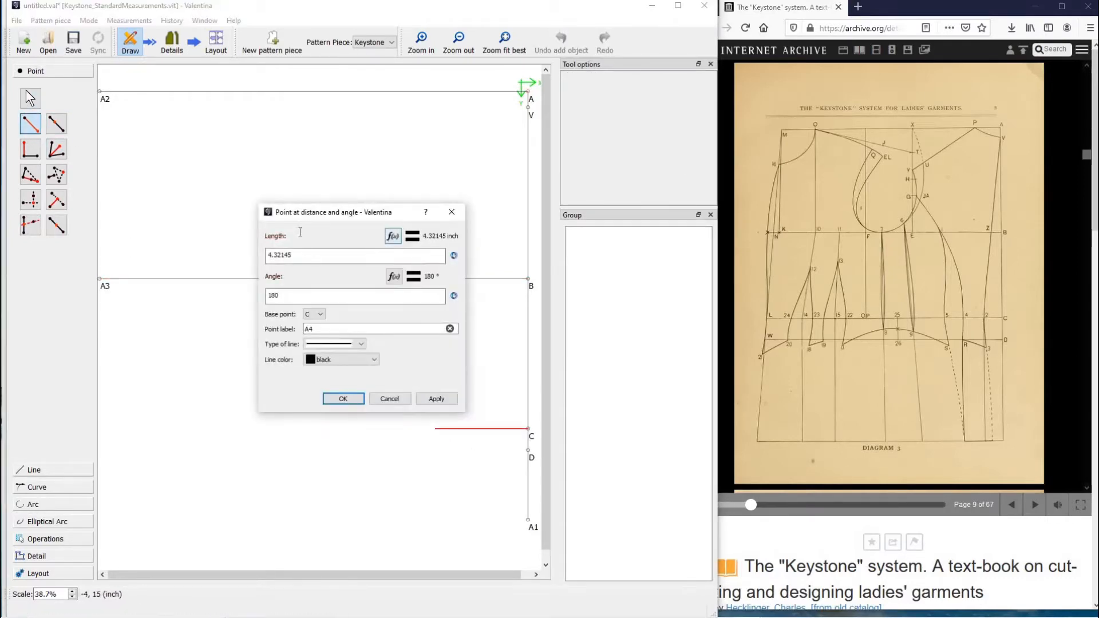
left_click_drag(243, 209, 286, 209)
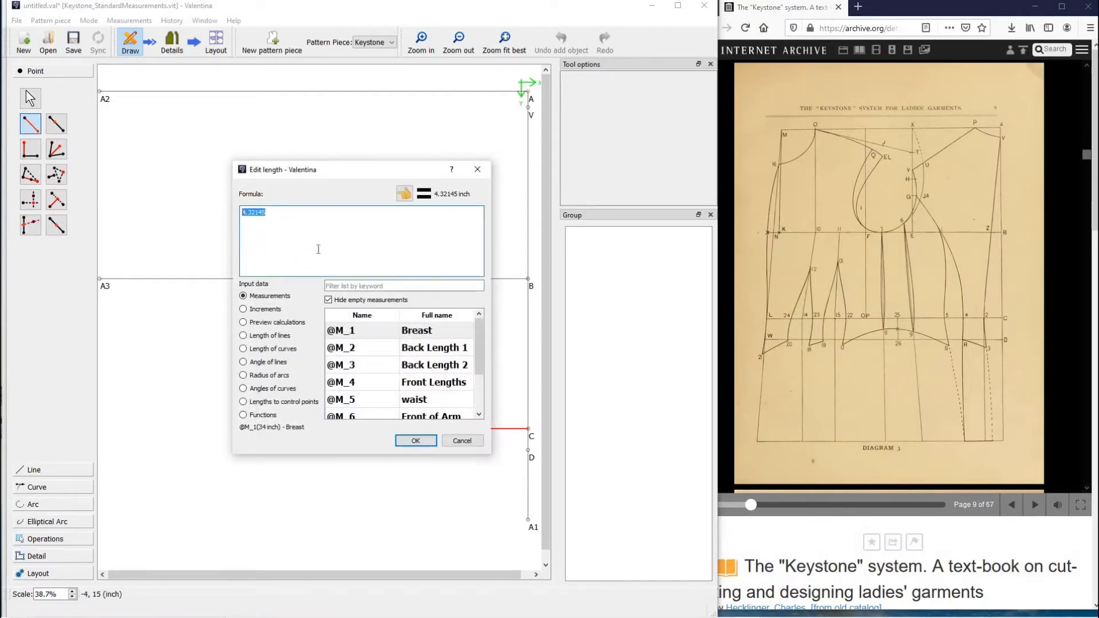
key("BackSpace")
left_click(286, 338)
double_click(384, 348)
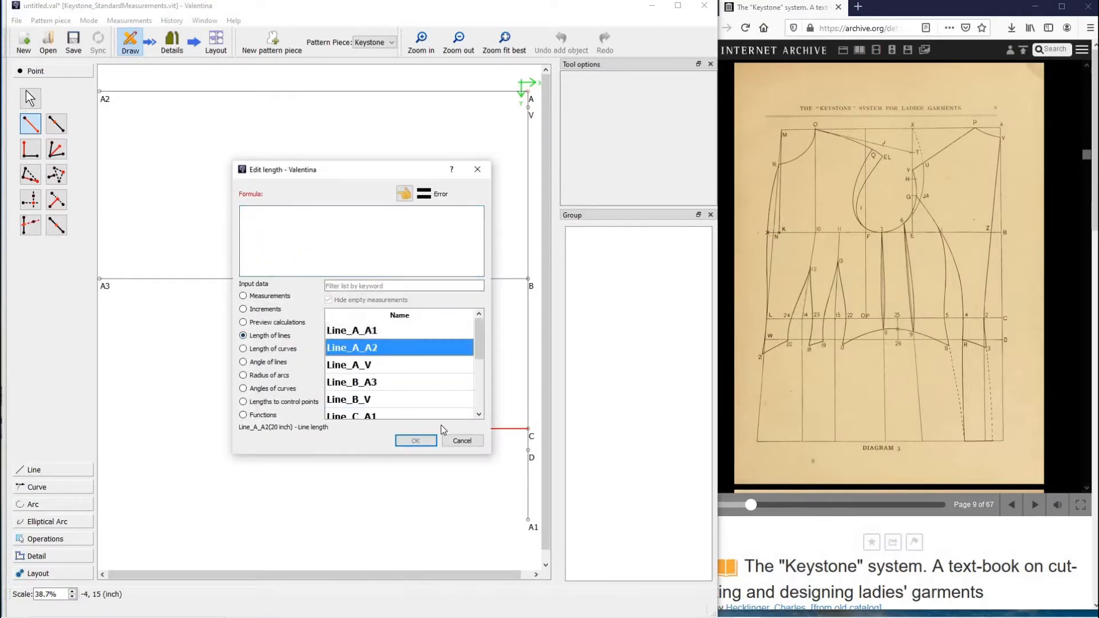
left_click(416, 440)
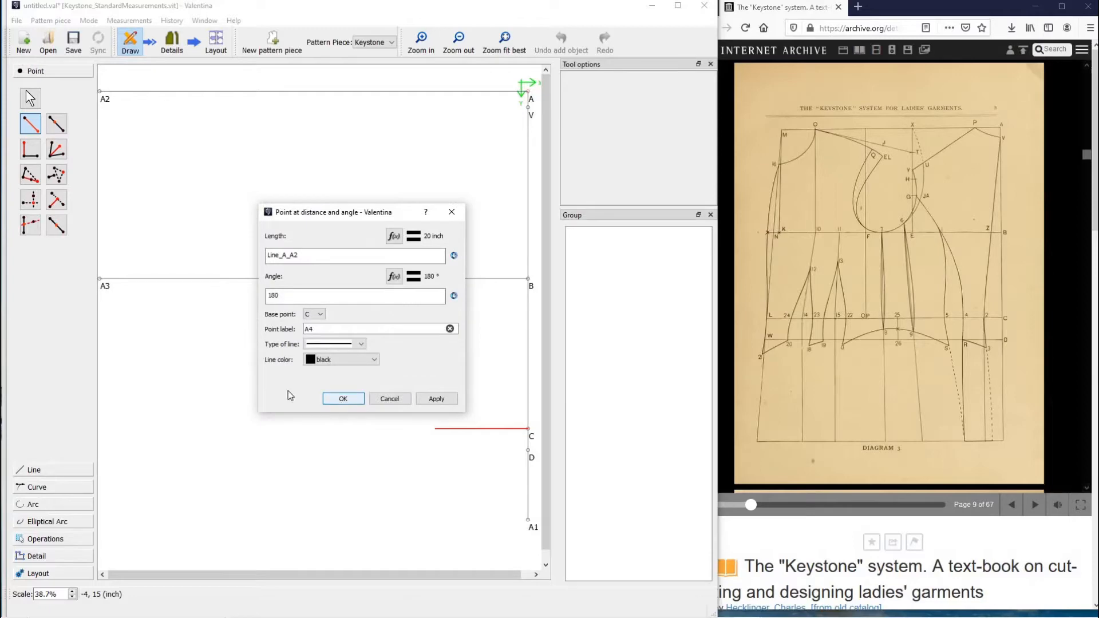
left_click(342, 399)
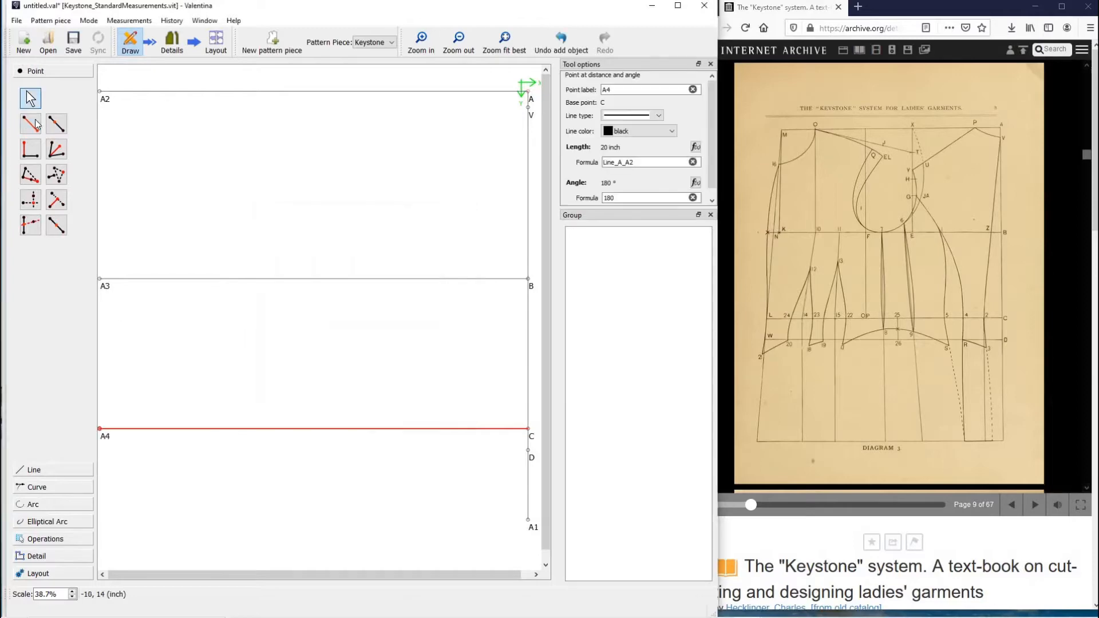
Add a point at distance and angle from D, with length Line_A_A2 and angle 180°.
left_click(527, 451)
left_click(415, 453)
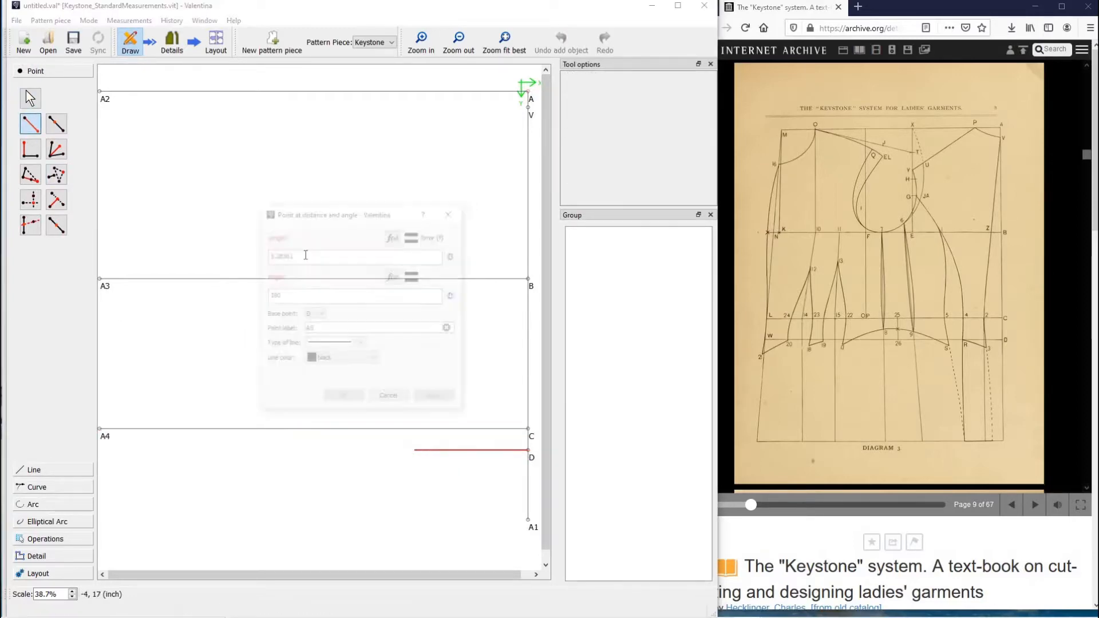
left_click(393, 235)
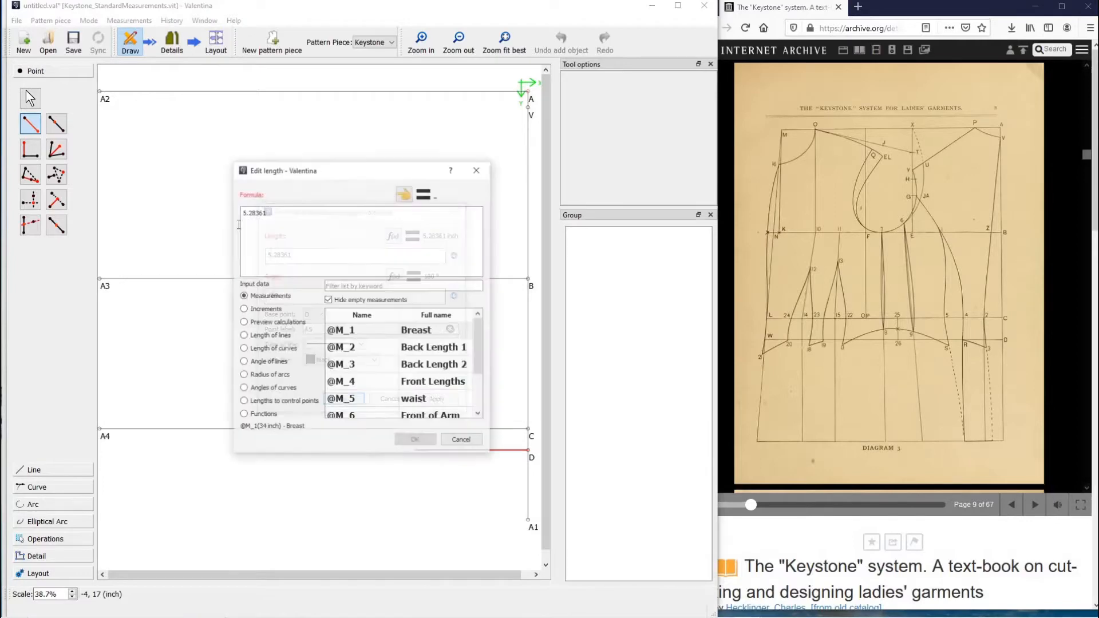
double_click(265, 211)
key("BackSpace")
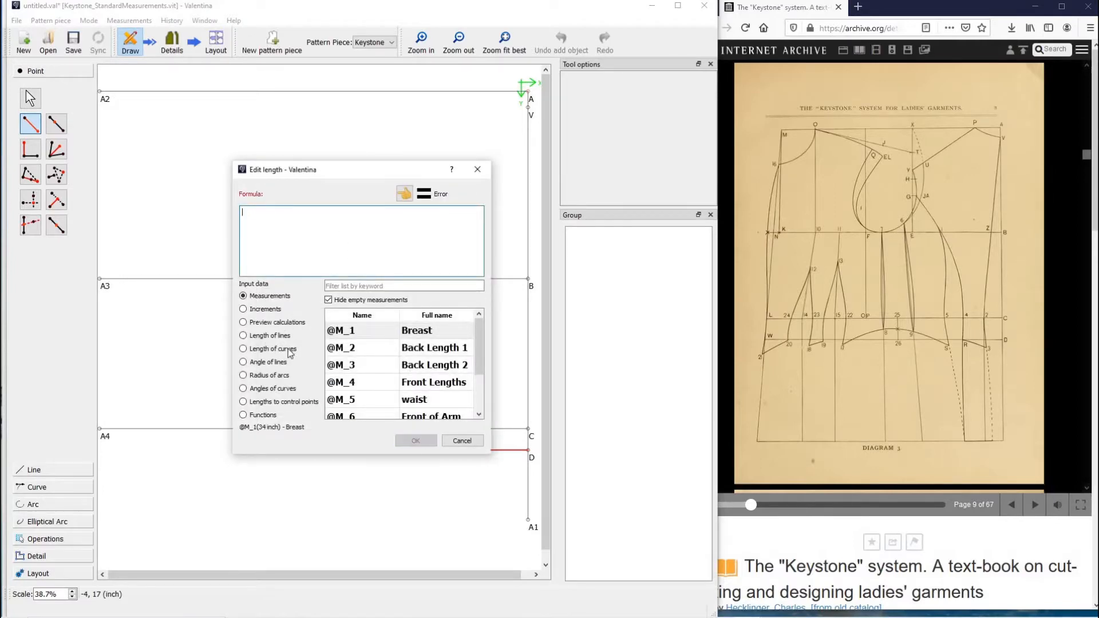
left_click(261, 336)
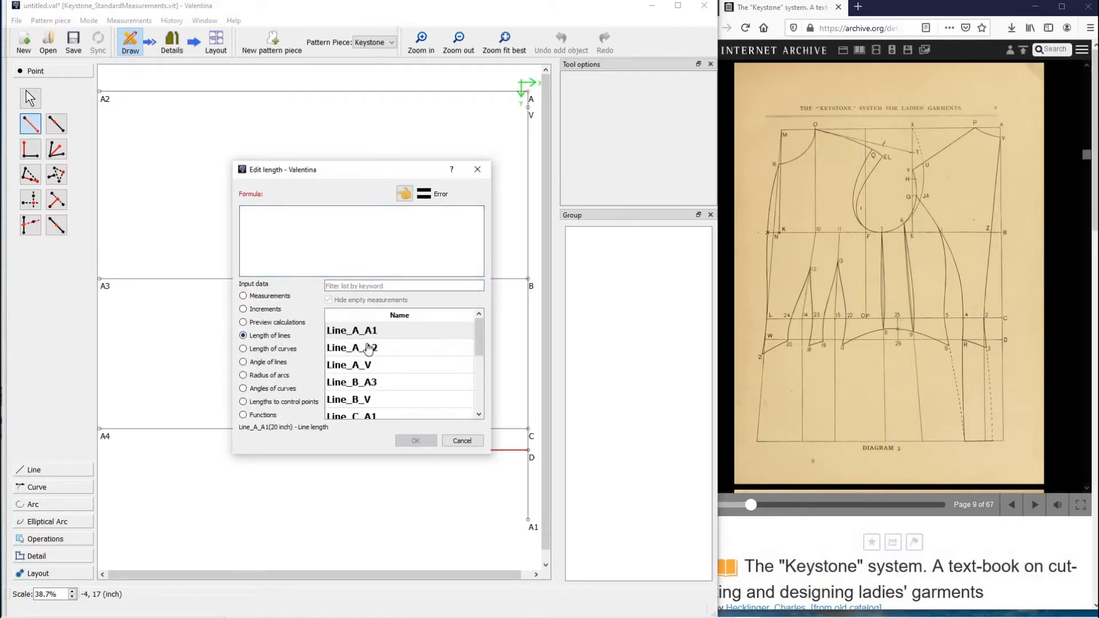
double_click(363, 347)
left_click(416, 441)
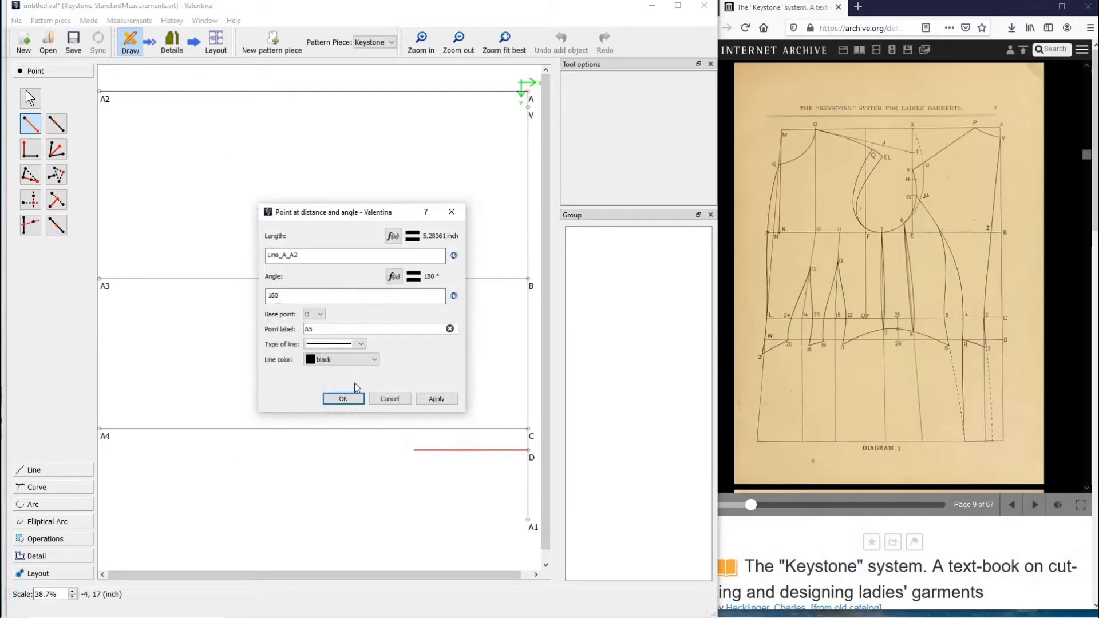
left_click(355, 400)
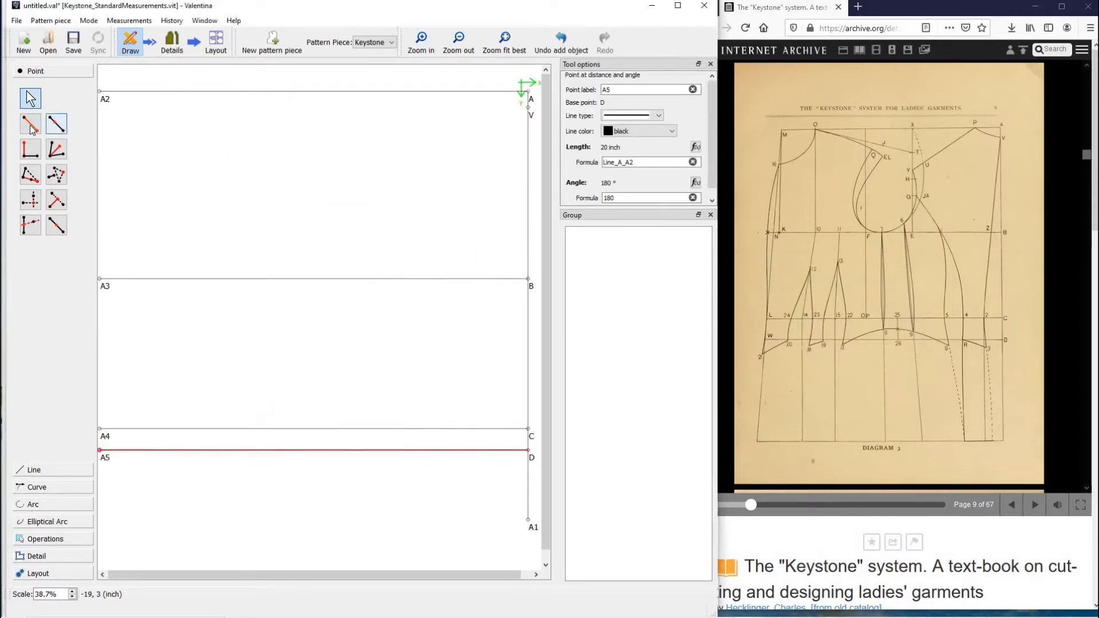
Add a point at distance and angle from A1, with length Line_A_A2 and angle 180°.
left_click(30, 124)
left_click(527, 520)
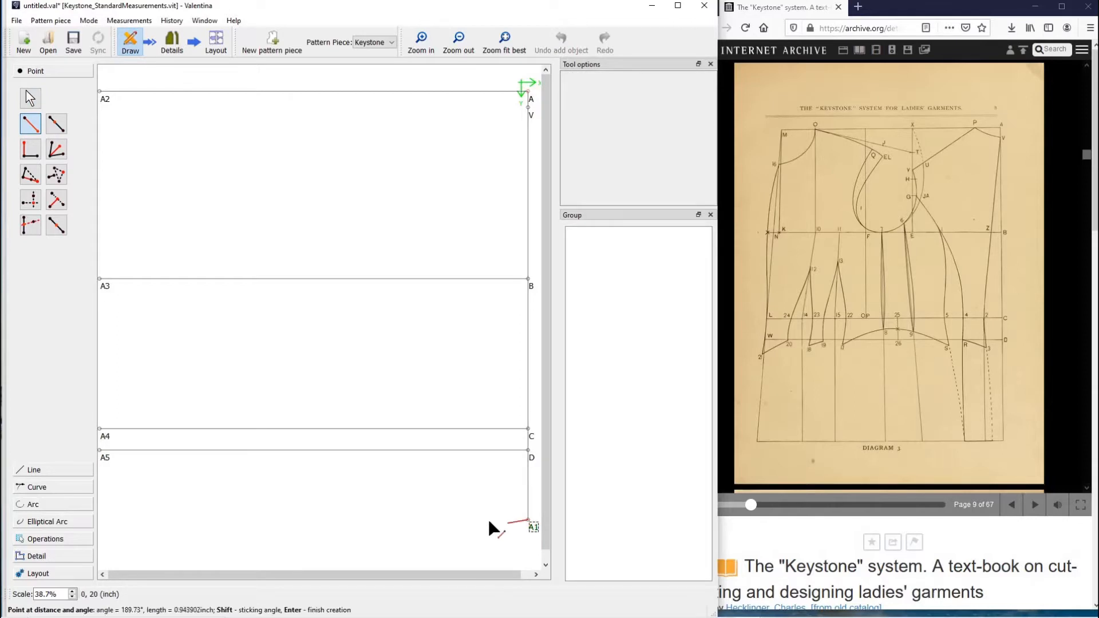
left_click(455, 523)
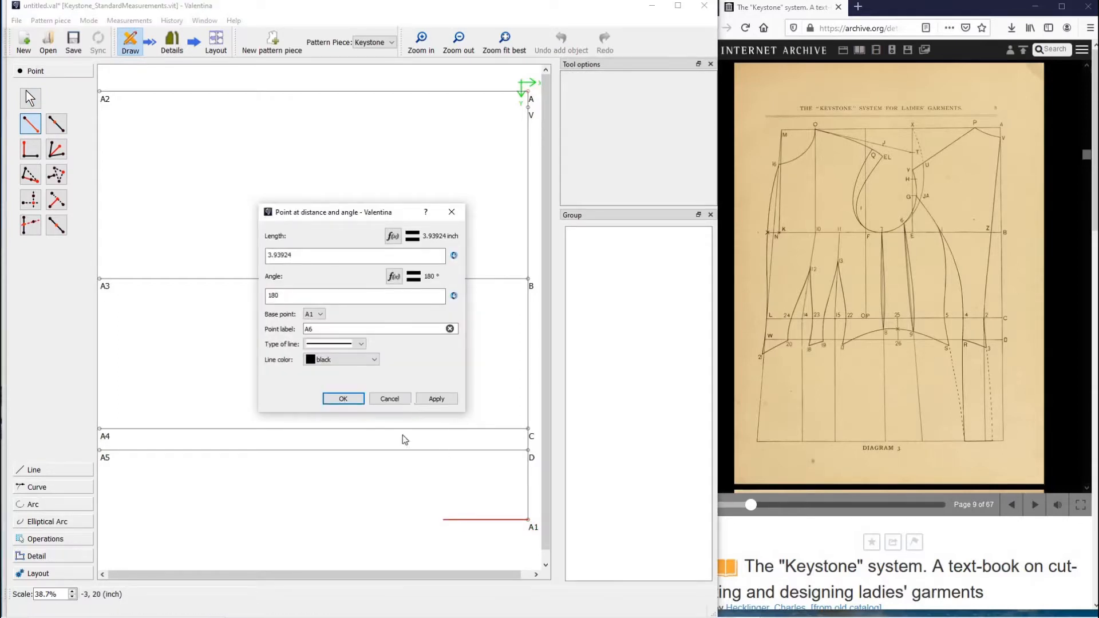
left_click(399, 239)
left_click_drag(241, 213, 376, 210)
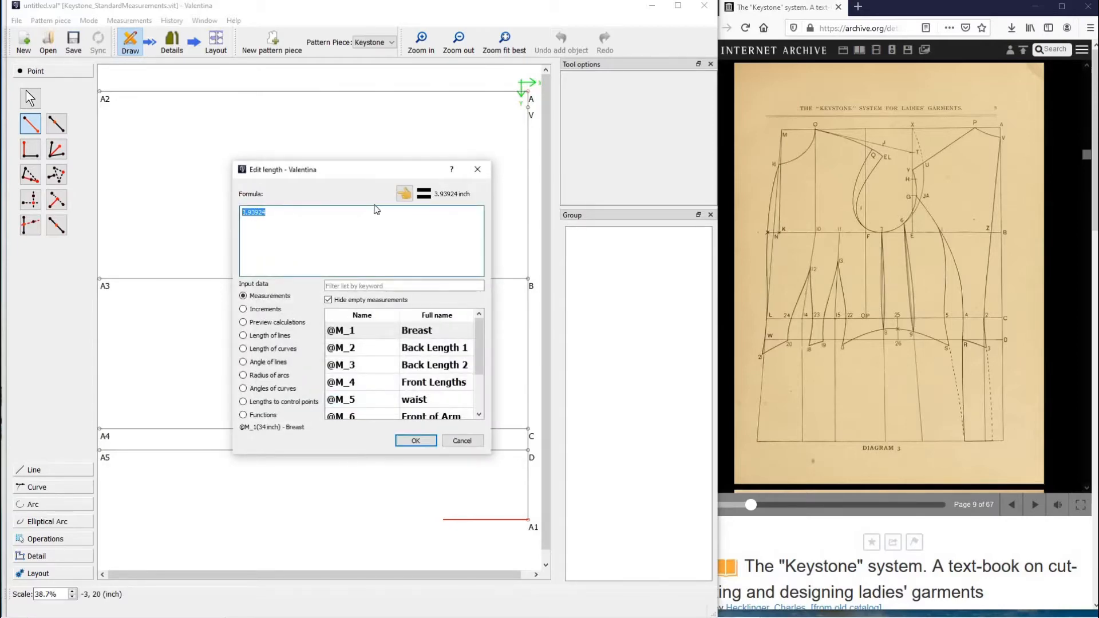
key("BackSpace")
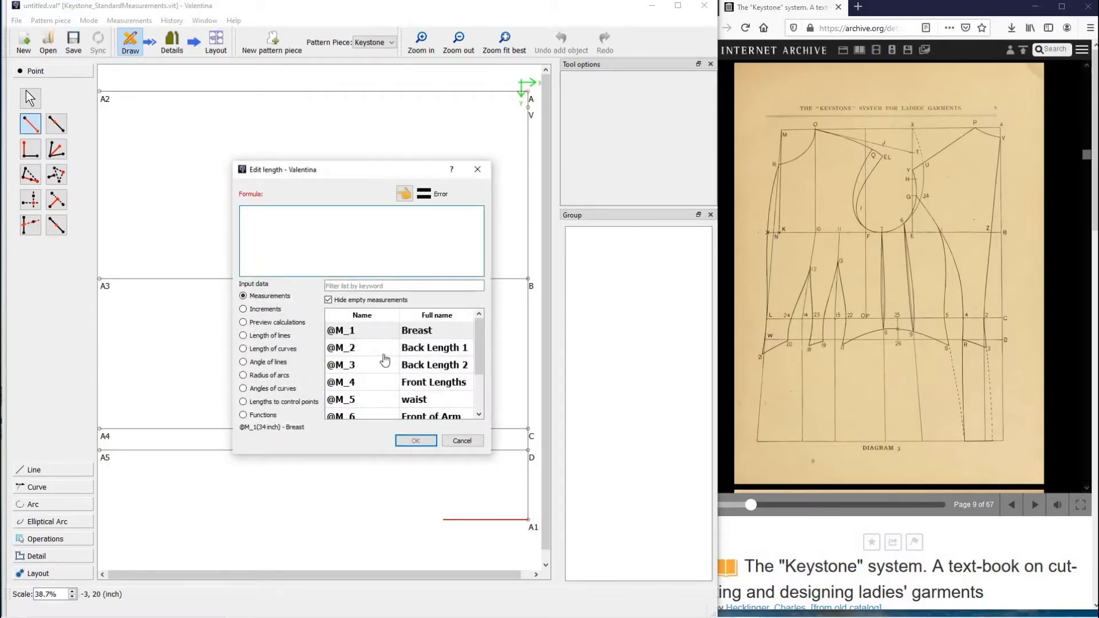
left_click(261, 337)
double_click(373, 348)
left_click(429, 446)
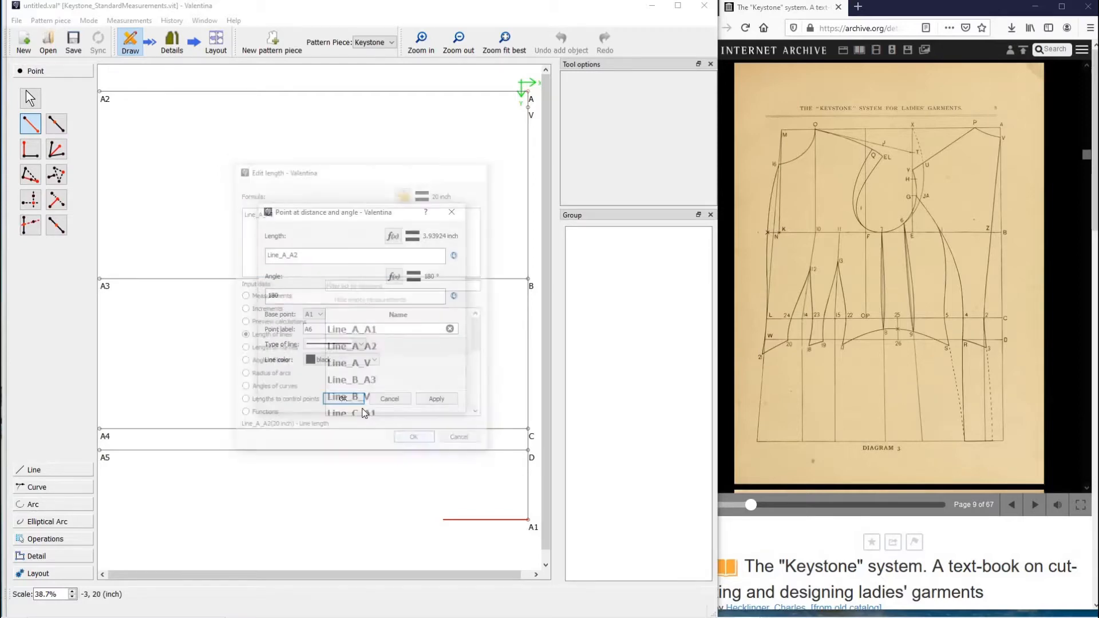
left_click(346, 401)
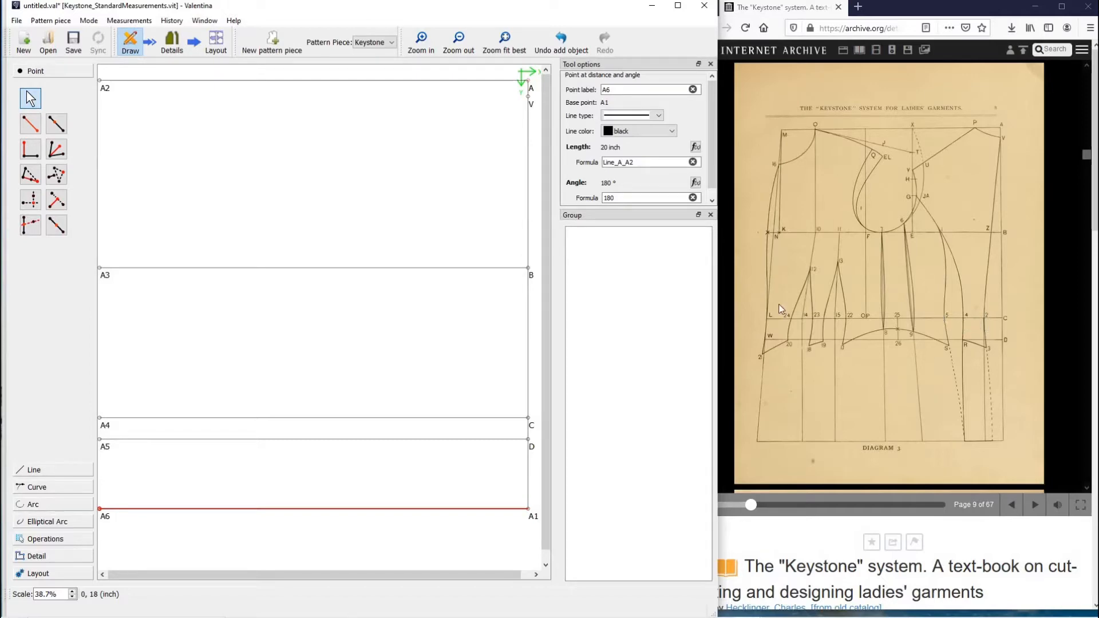
Add a point at distance along line from C toward A4, with length 1.5 inch and label a2.
left_click(58, 127)
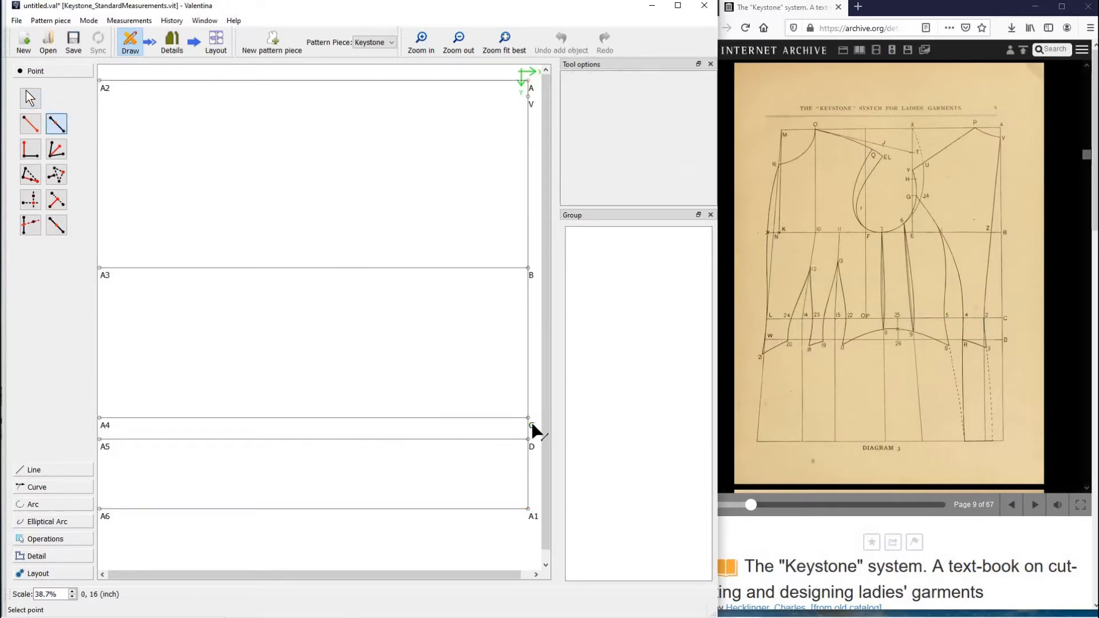
left_click(101, 418)
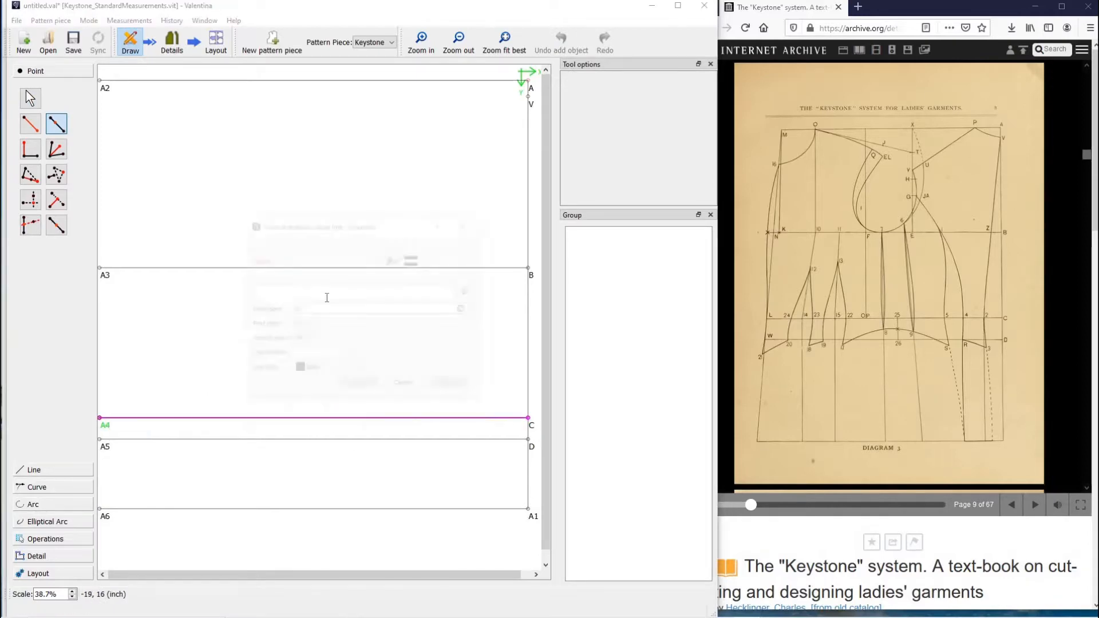
left_click(324, 295)
type("1.5")
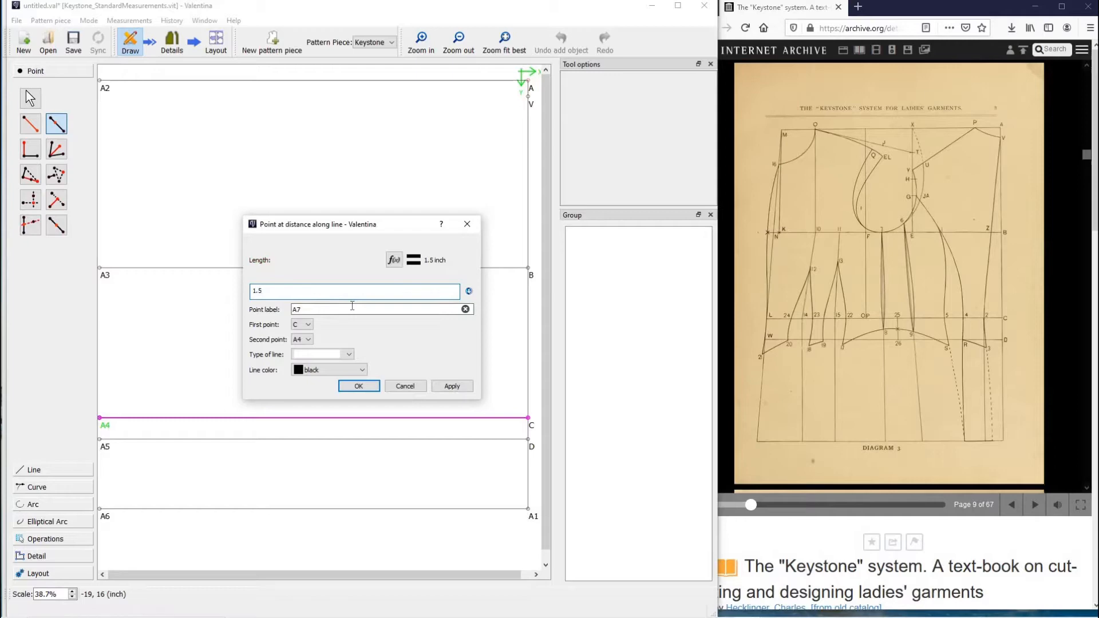
key("Tab")
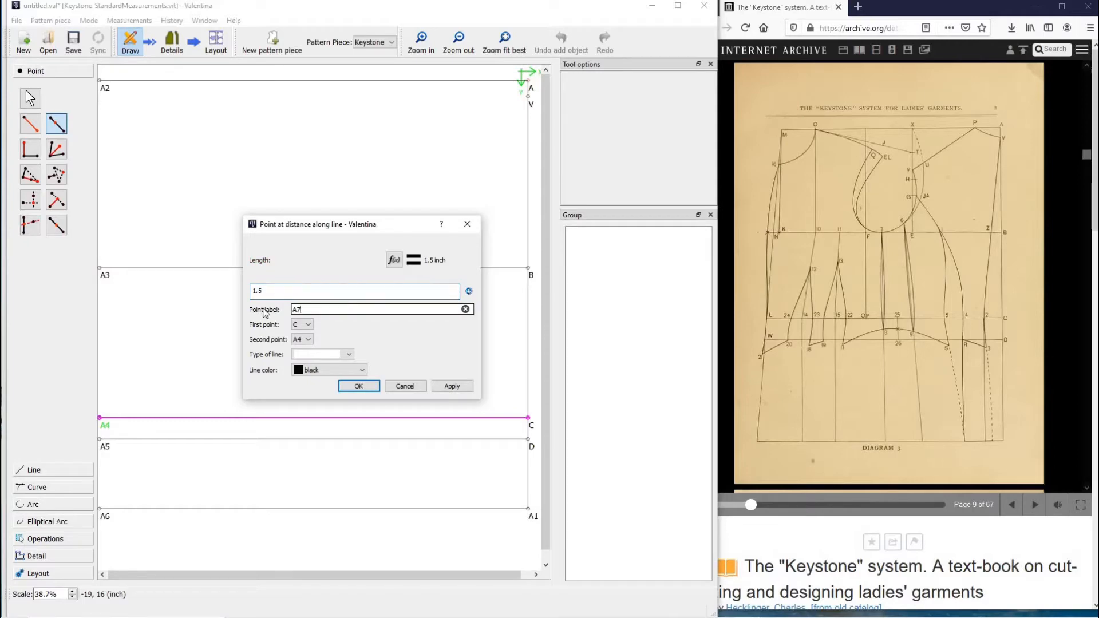
type("2")
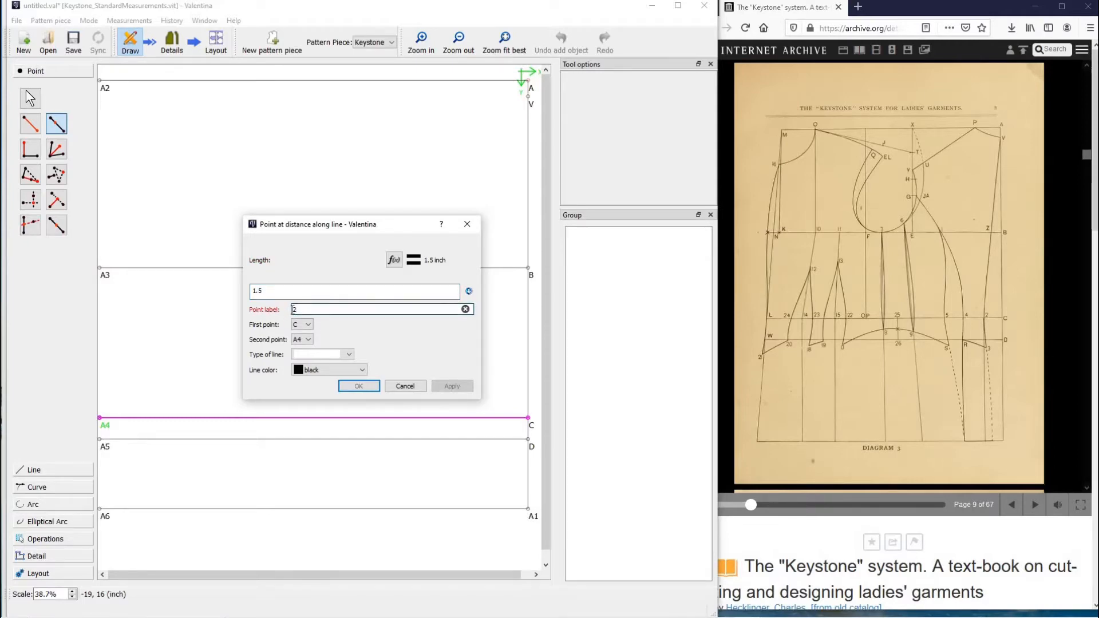
key("Home")
type("a")
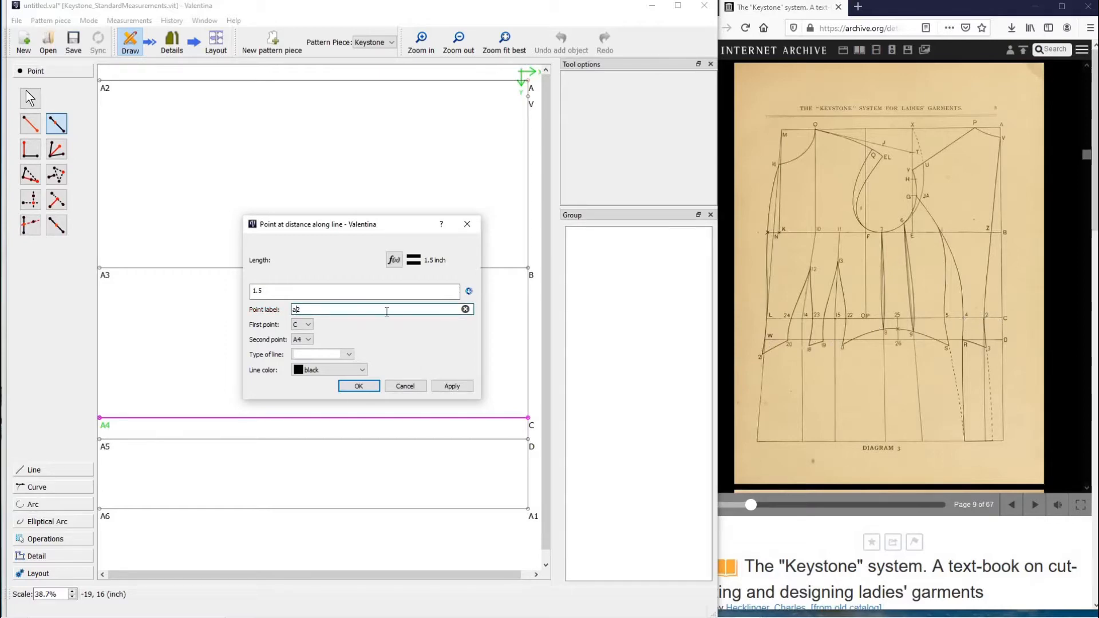
left_click(360, 386)
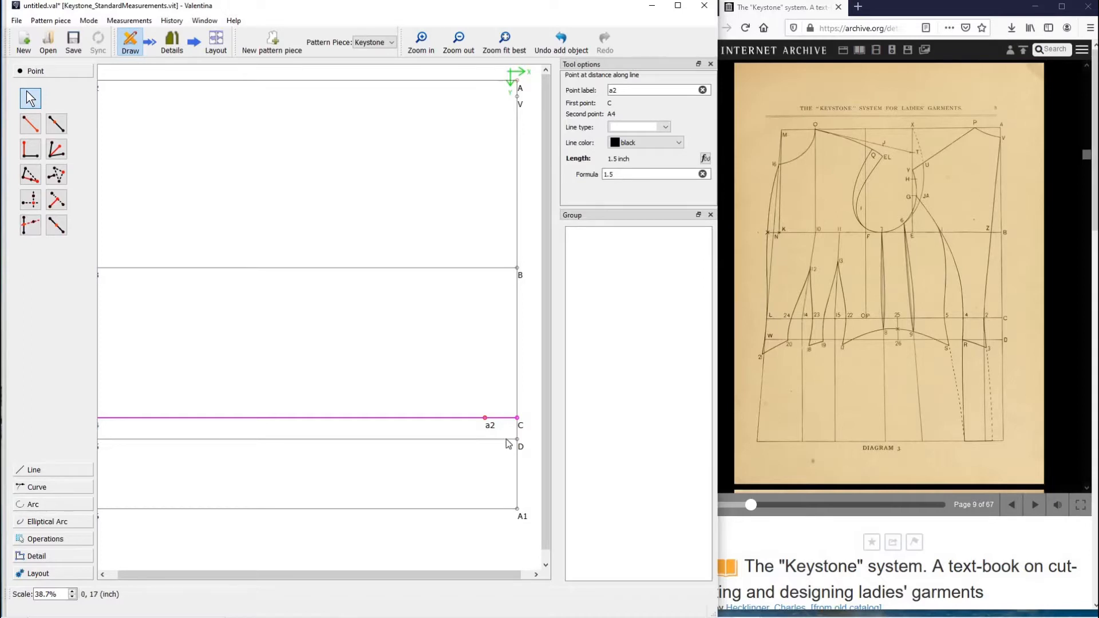
left_click(79, 490)
left_click(57, 183)
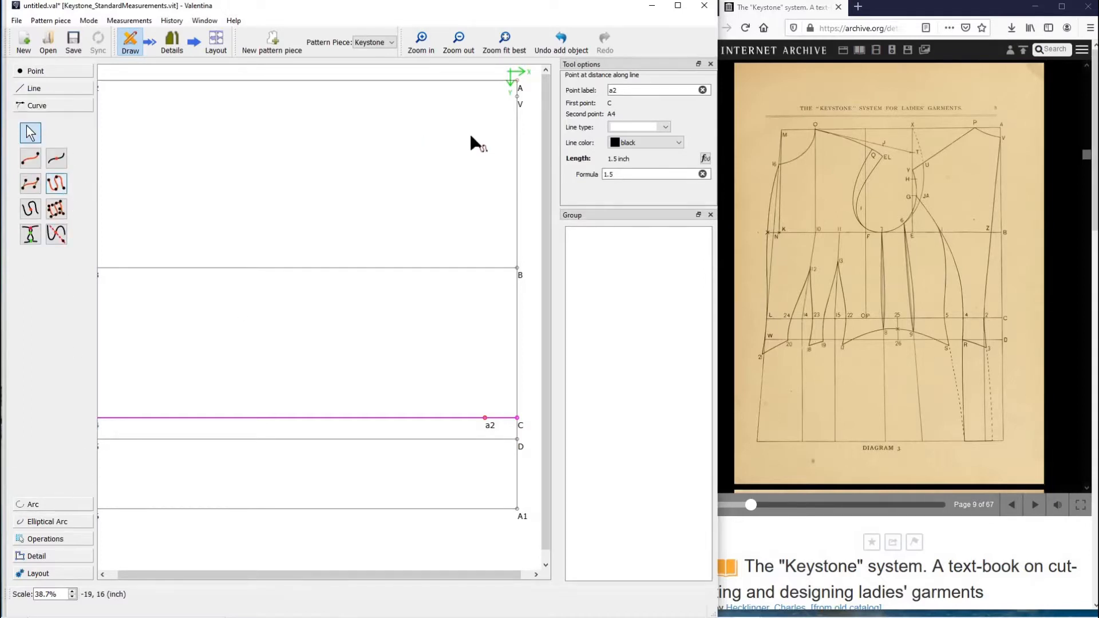
left_click(518, 98)
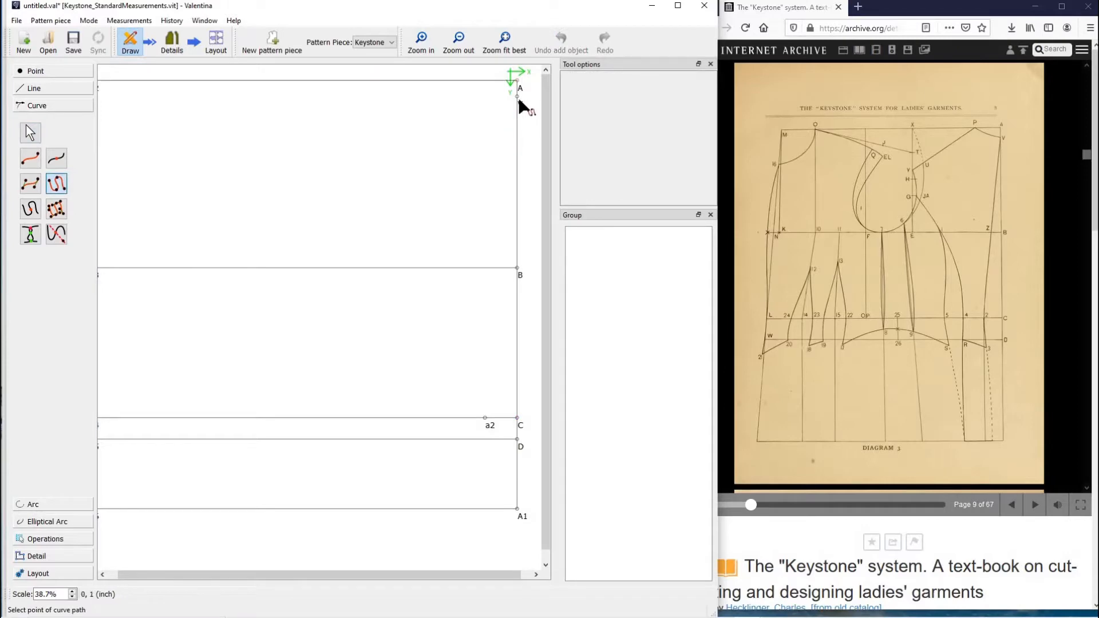
left_click(487, 420)
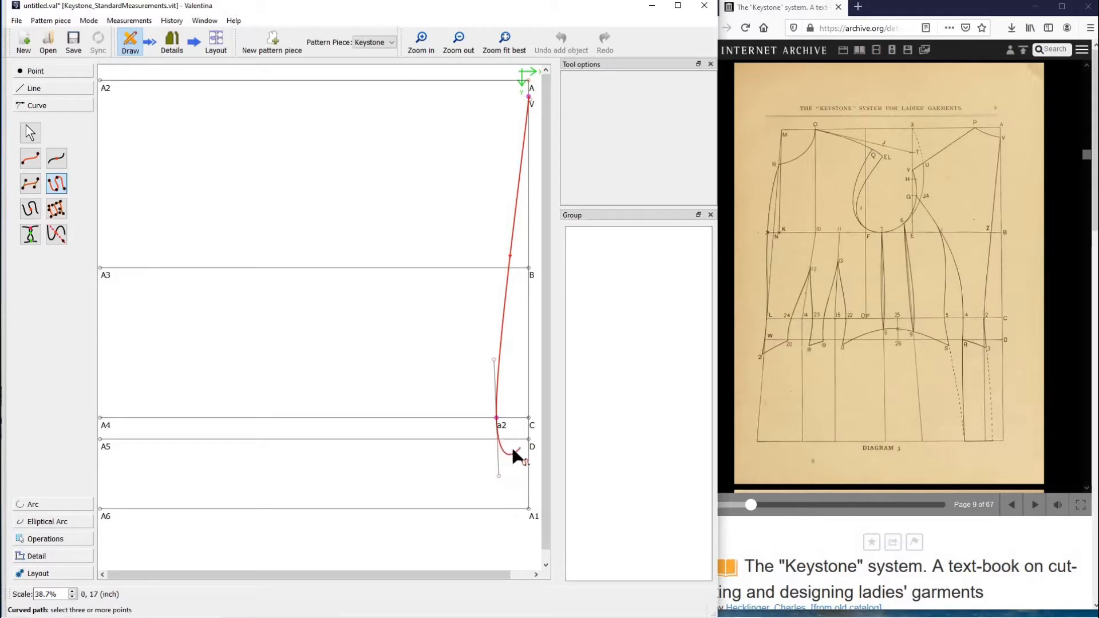
key("Return")
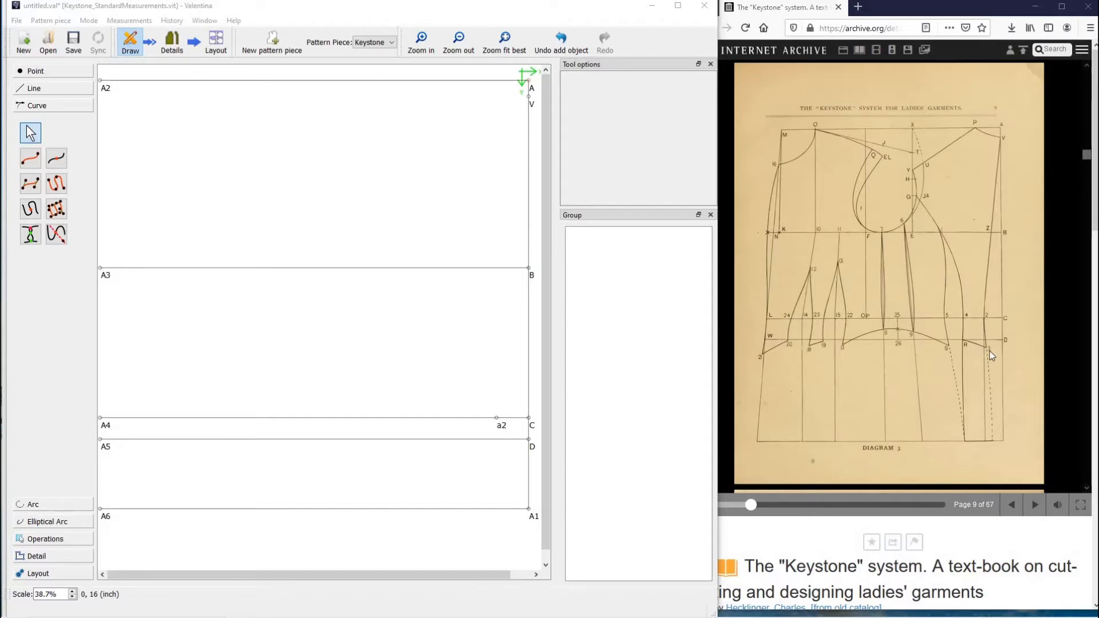
Add a point at distance and angle from a2, with length about 5.62 inch and angle 270°.
left_click(55, 89)
left_click(30, 123)
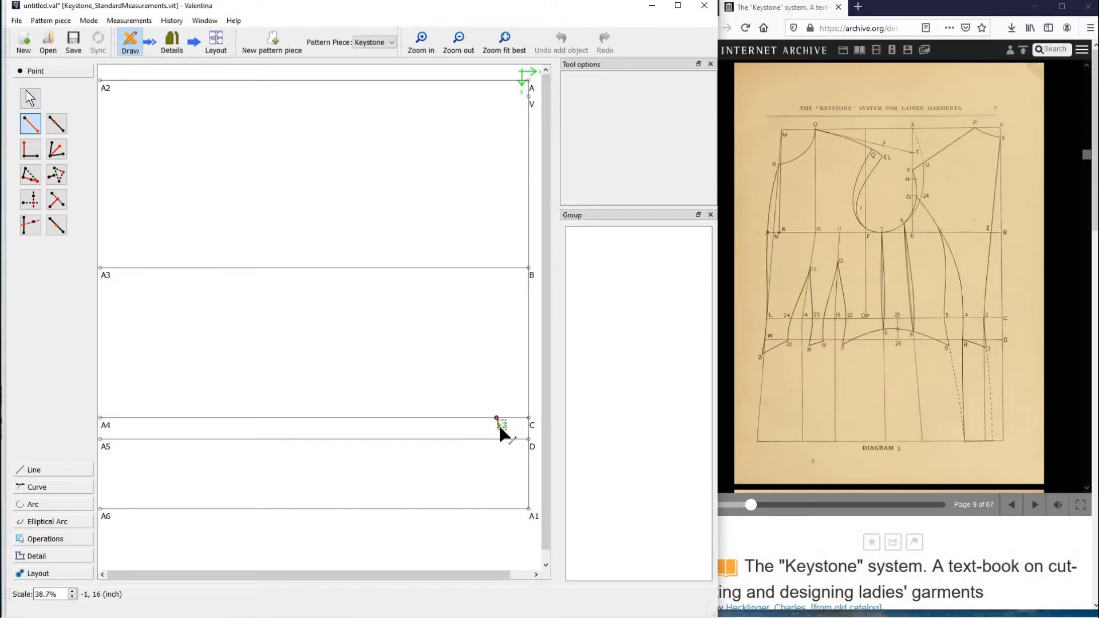
left_click(498, 430)
left_click(496, 538)
left_click(343, 399)
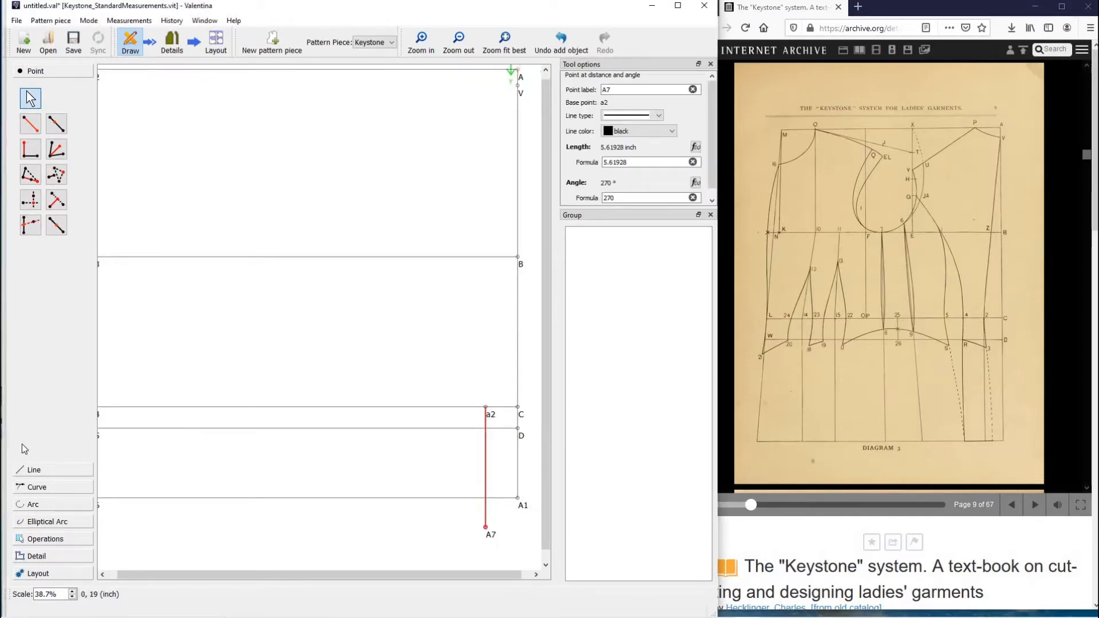
Add a point at the intersection of line A1–A6 and line A7–a2.
left_click(52, 471)
left_click(56, 142)
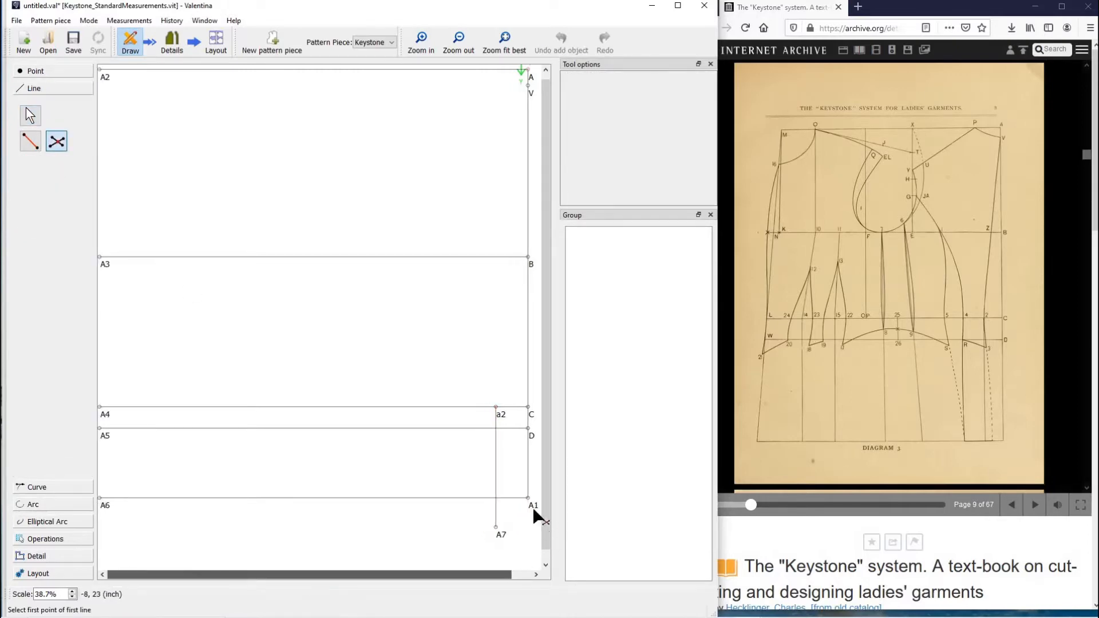
left_click(528, 498)
left_click(100, 498)
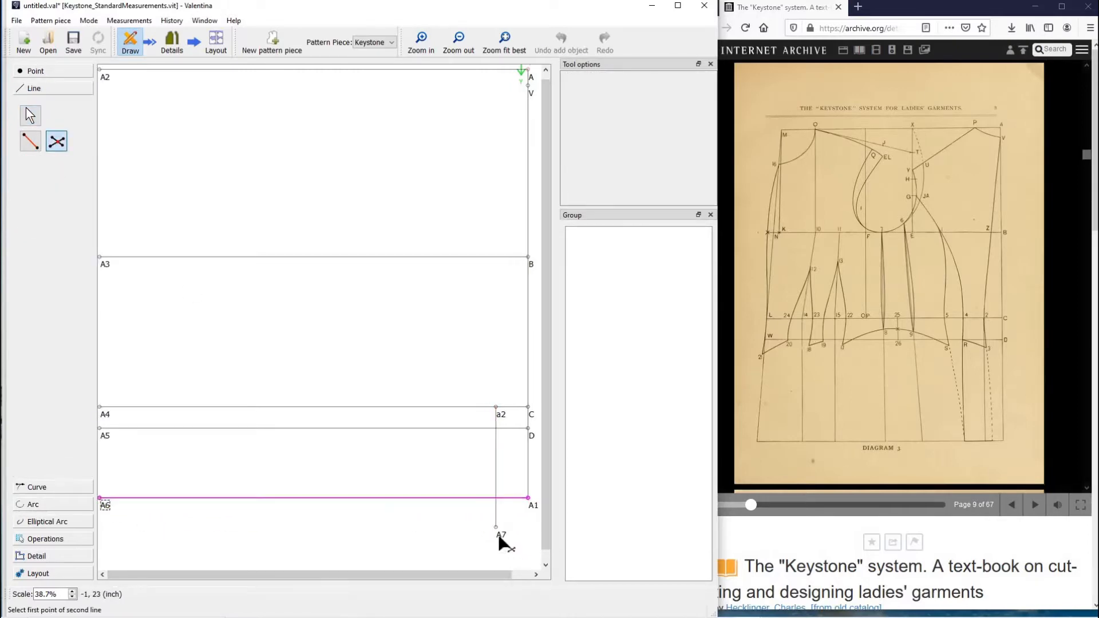
left_click(495, 527)
left_click(496, 407)
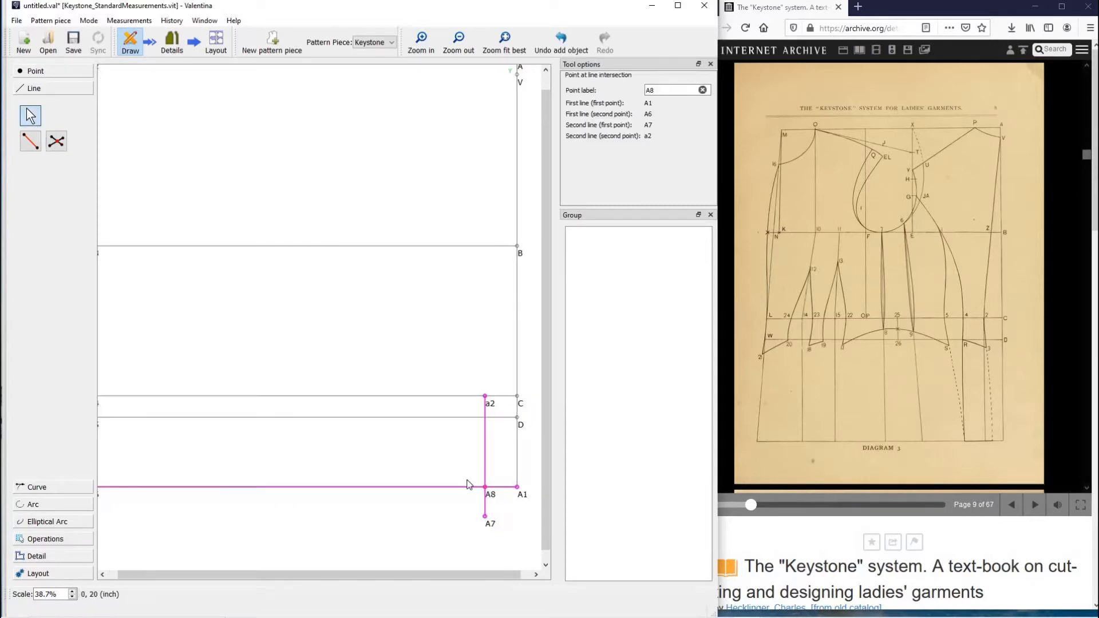
Add a point at distance and angle from A8, with length 0.5 inch and angle 0°.
left_click(36, 71)
left_click(30, 123)
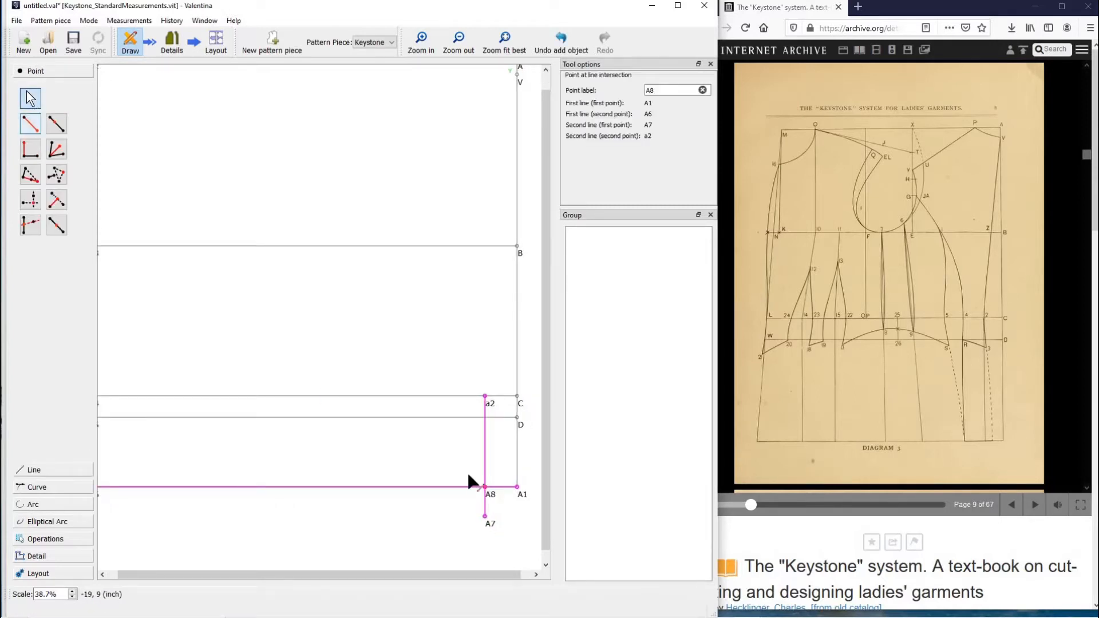
left_click(495, 491)
left_click(500, 493)
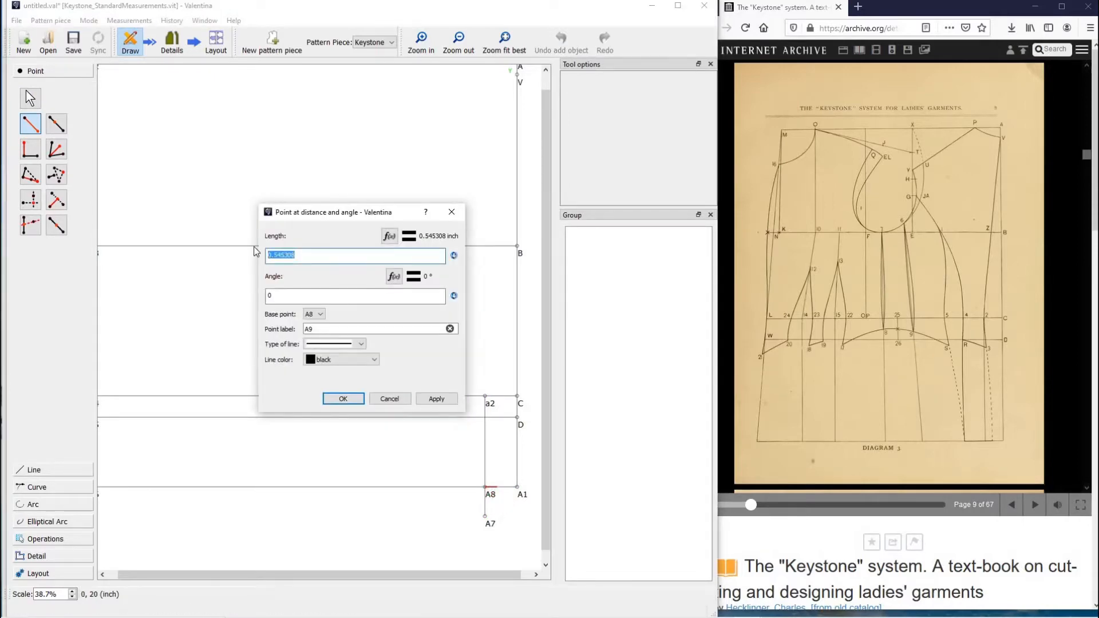
type(".5")
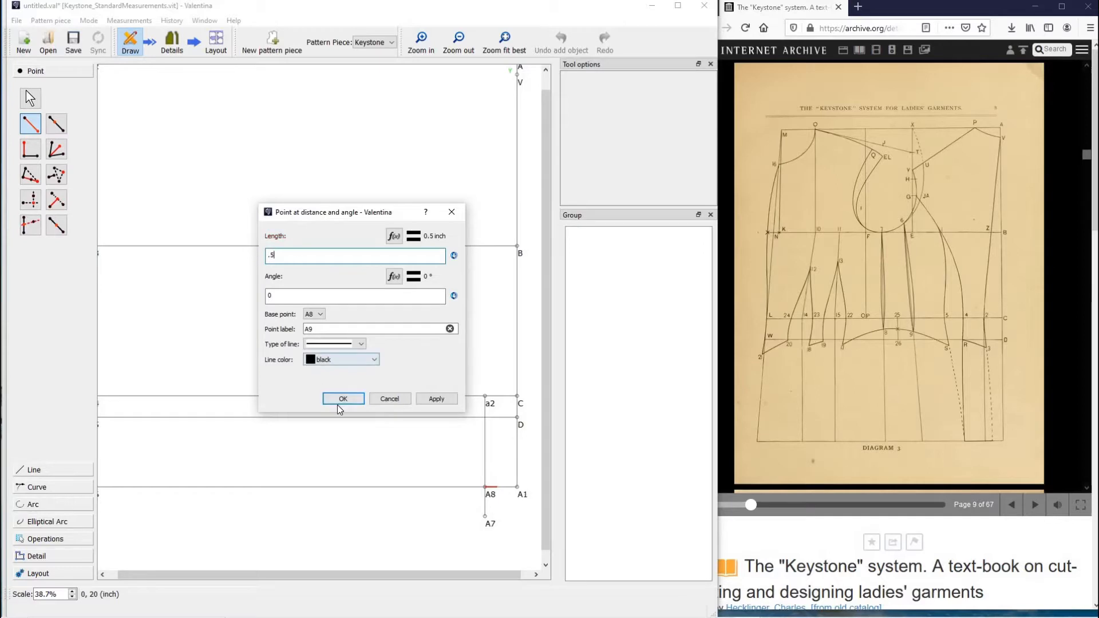
left_click(342, 399)
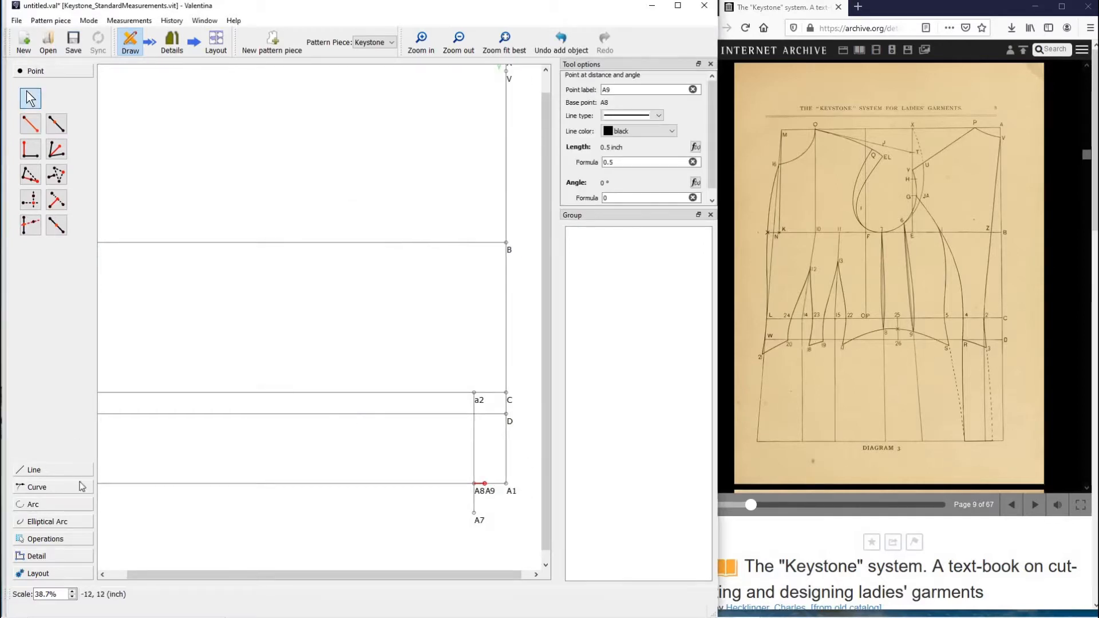
Draw a curved path through V, a2 and A9, and adjust its control handles at a2 and A9.
left_click(37, 487)
left_click(56, 183)
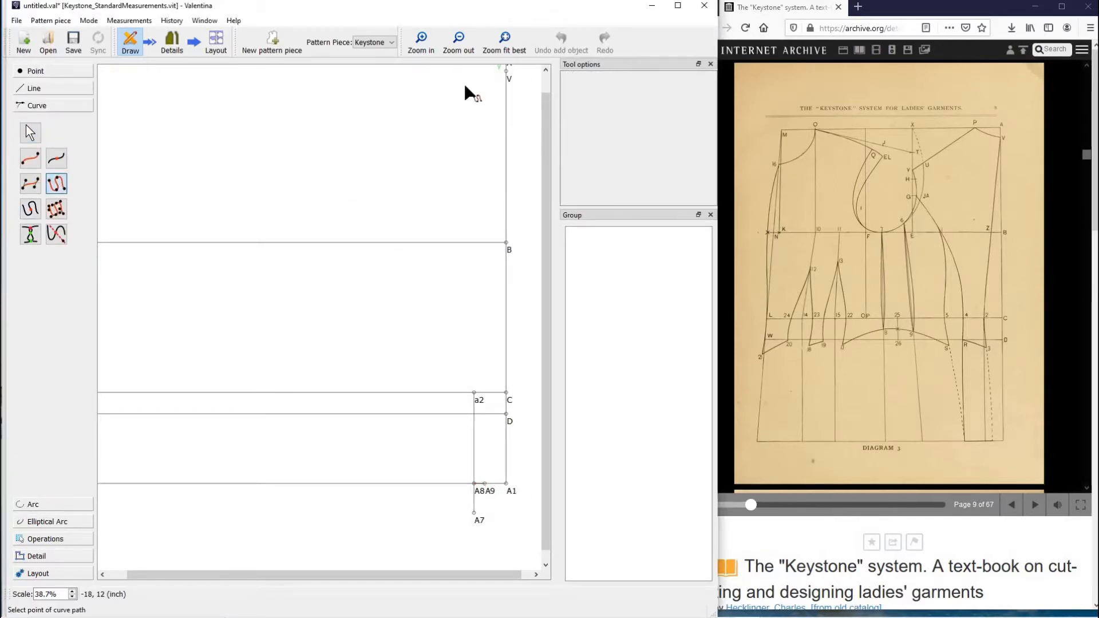
left_click(507, 72)
left_click(474, 393)
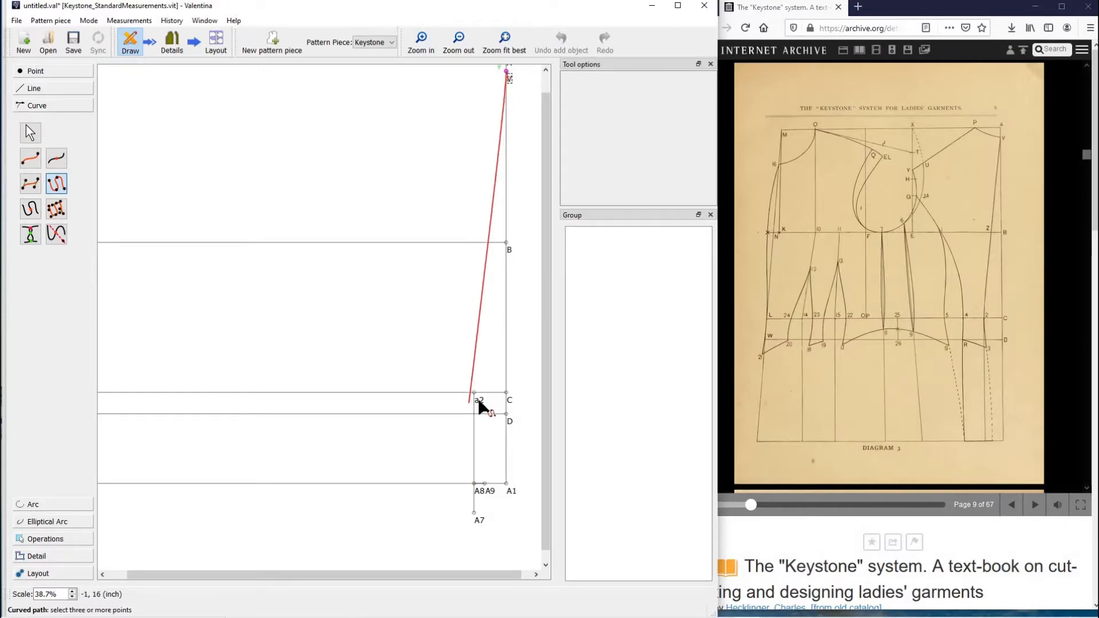
left_click(485, 484)
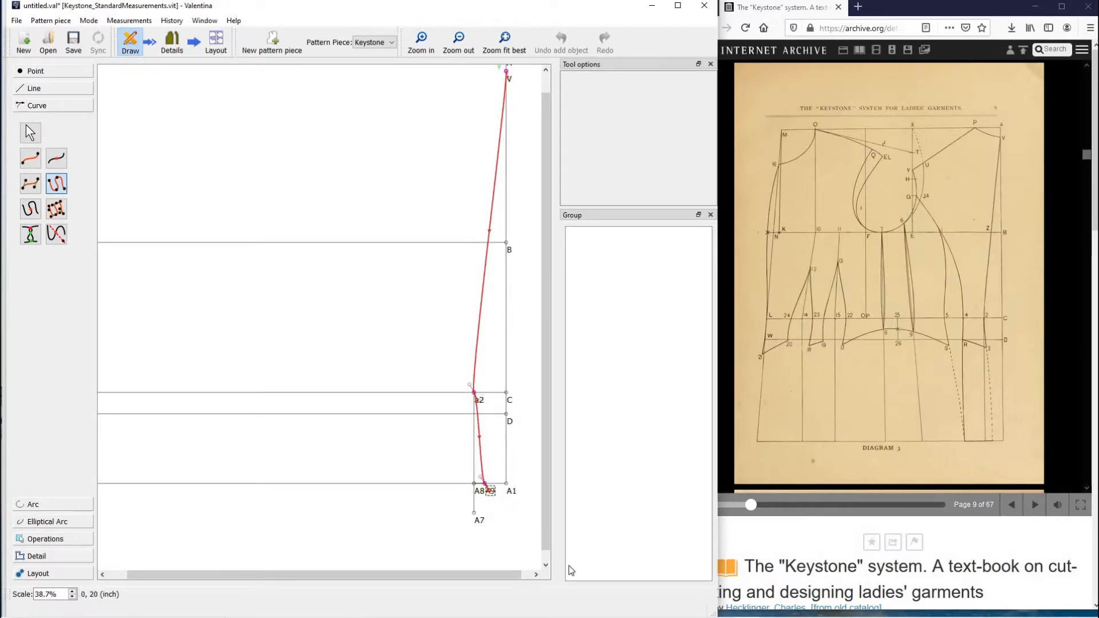
key("Return")
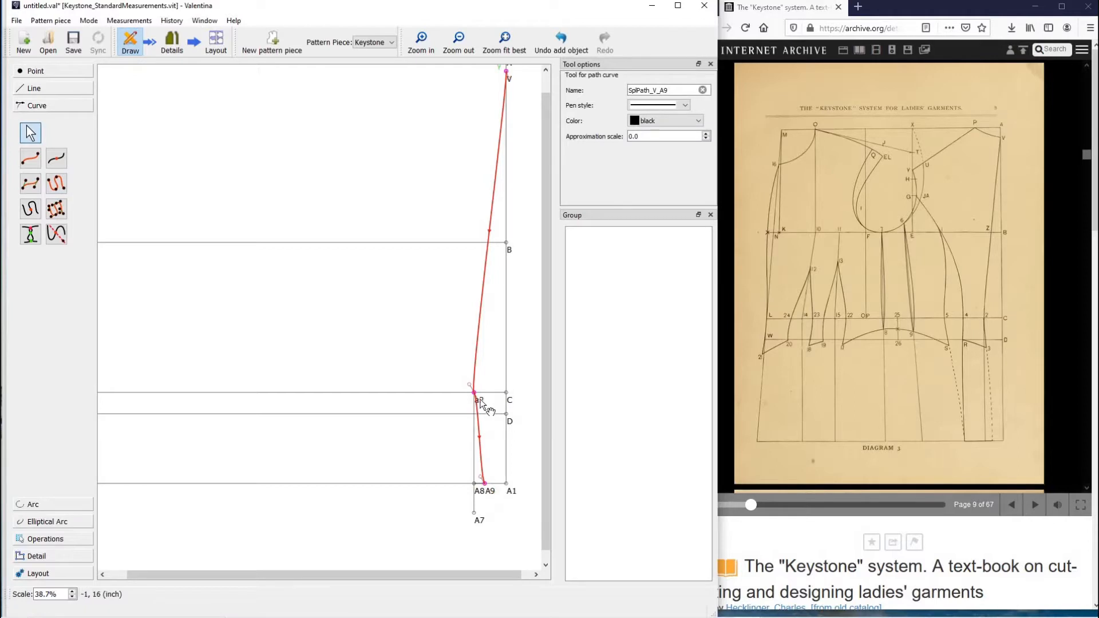
left_click_drag(476, 404, 464, 405)
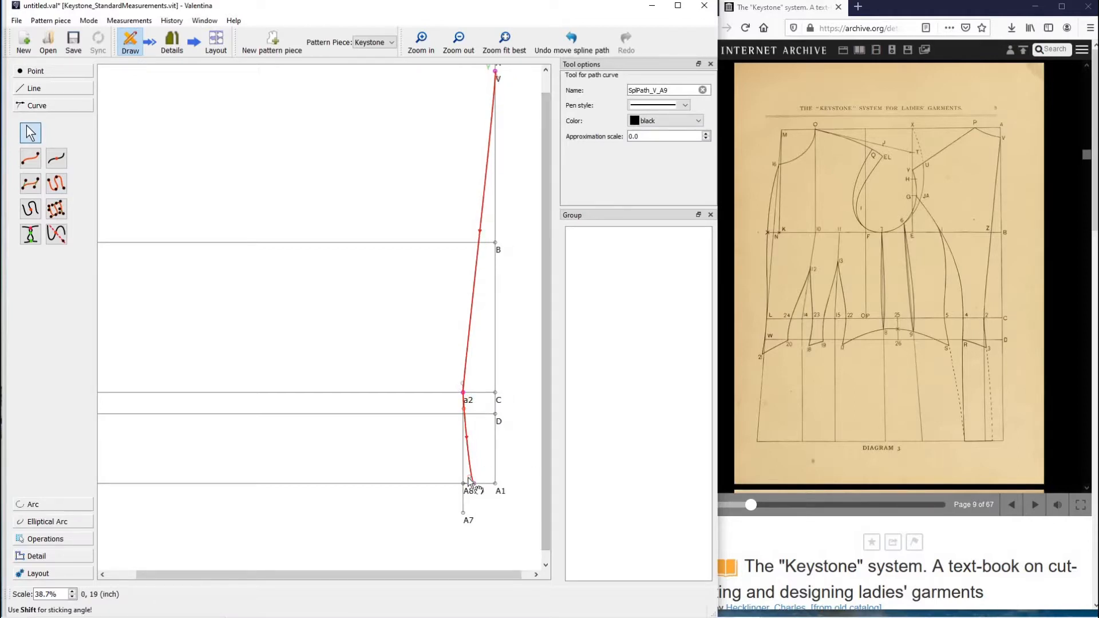
left_click_drag(469, 477, 464, 449)
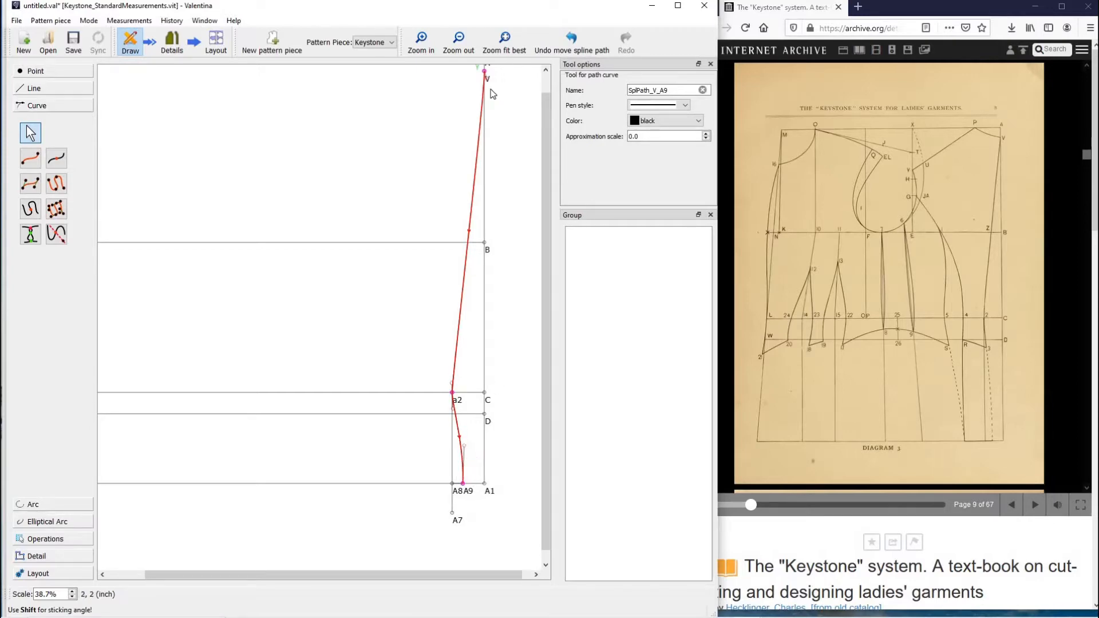
Move point V's label outside the pattern, beside its point and clear of the curve.
left_click_drag(487, 80, 454, 216)
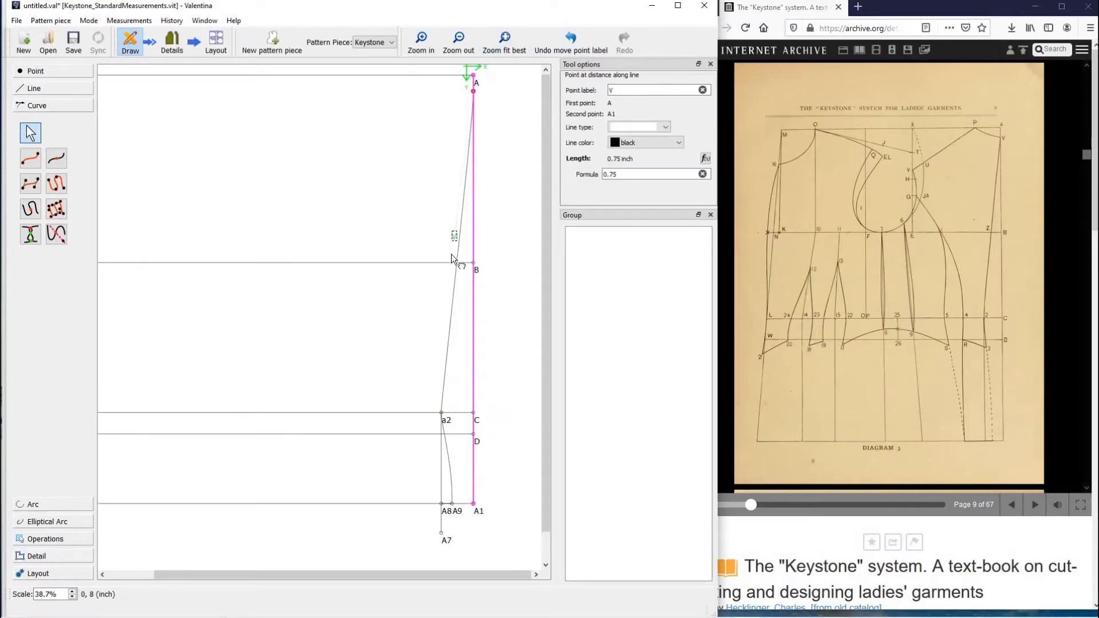
left_click_drag(451, 255, 451, 256)
left_click(453, 271)
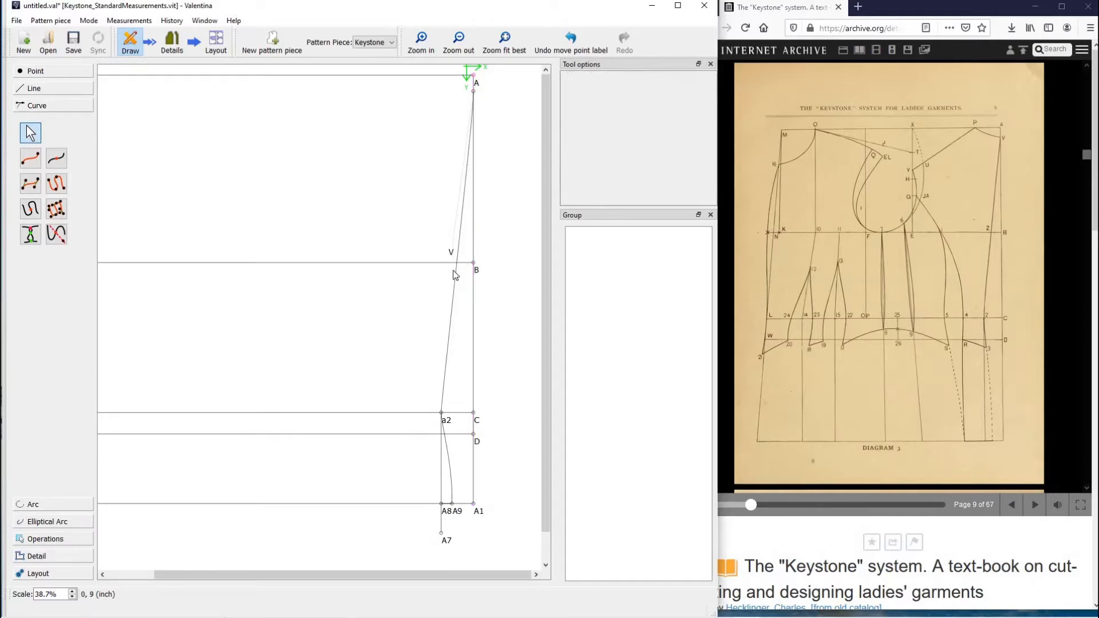
left_click_drag(451, 253, 487, 93)
Lengthen the curve's control handles below V and above a2 to shape the section between them.
left_click(474, 96)
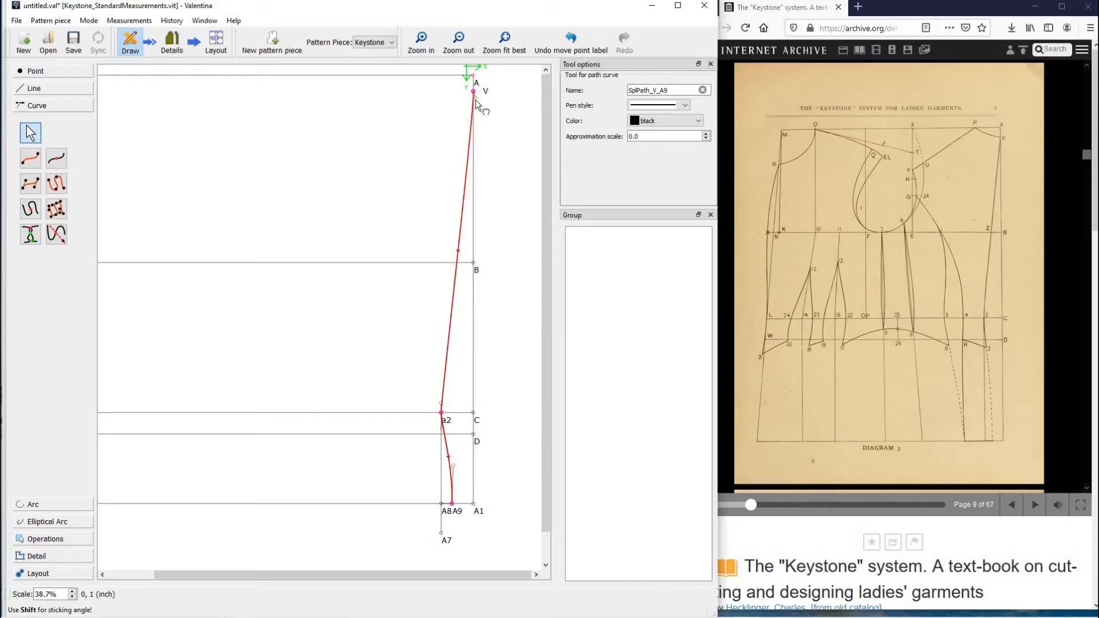
left_click_drag(462, 149, 458, 217)
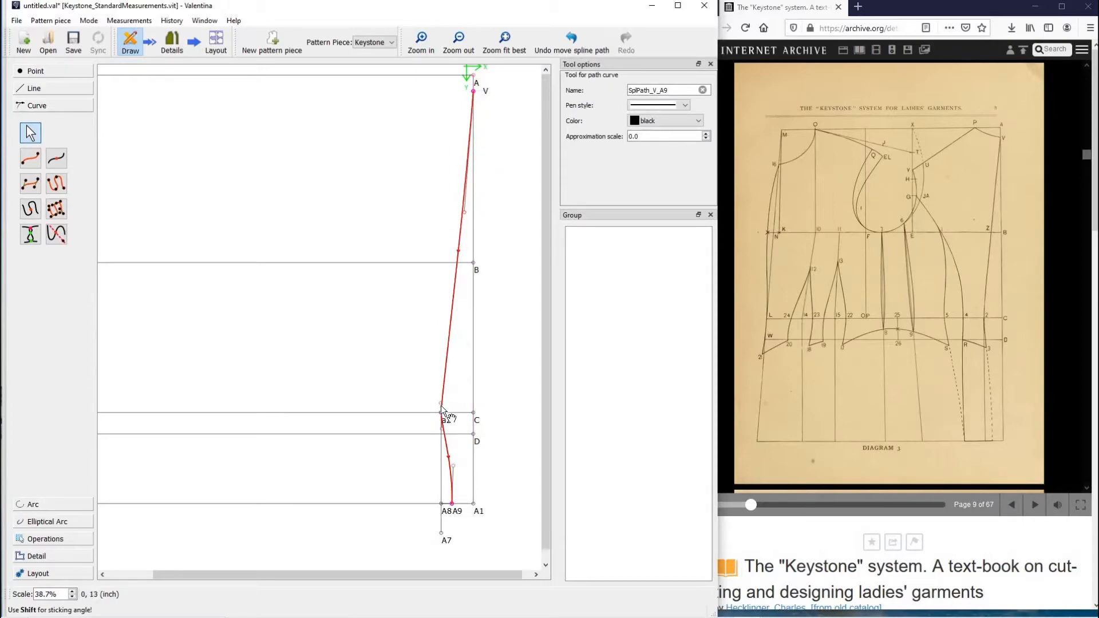
left_click_drag(442, 404, 441, 352)
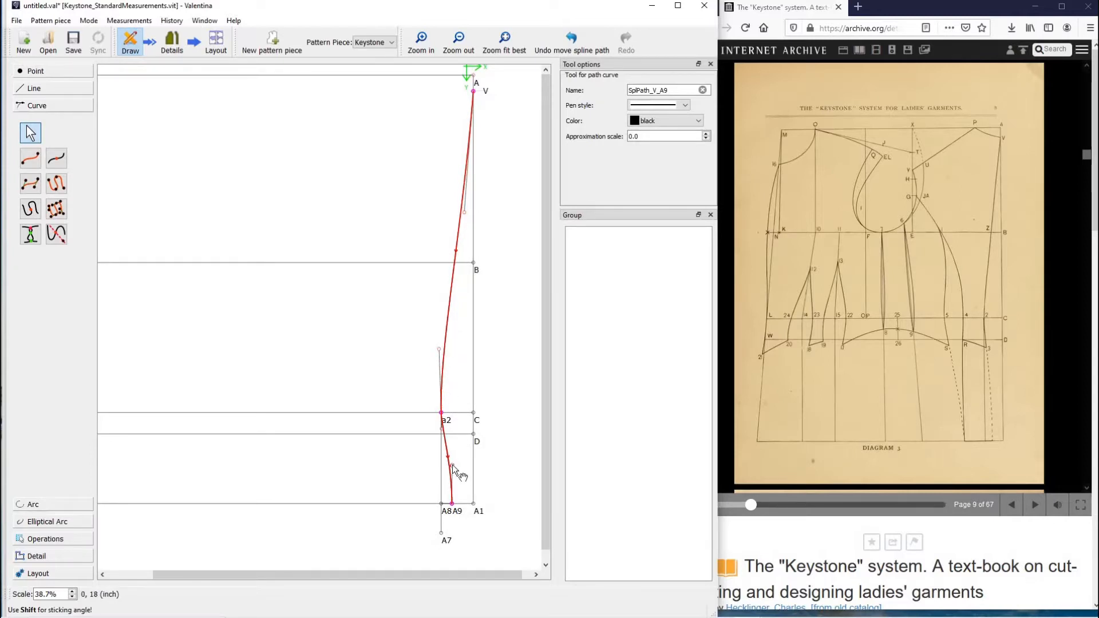
key("Return")
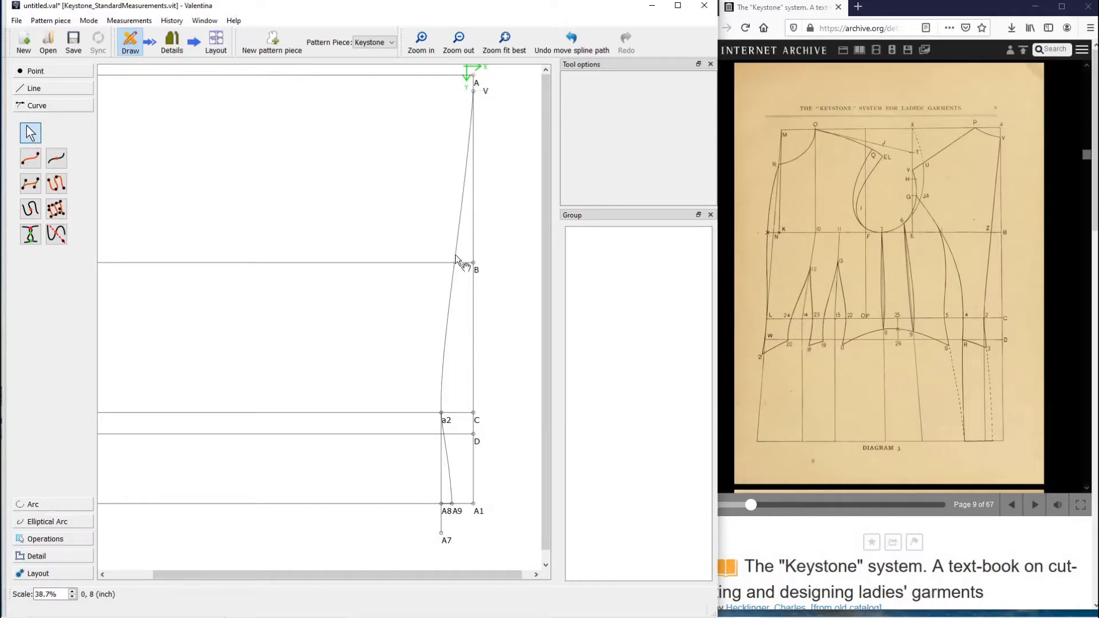
Draw a line between points D and A1.
mouse_move(456, 256)
left_click(58, 88)
left_click(29, 141)
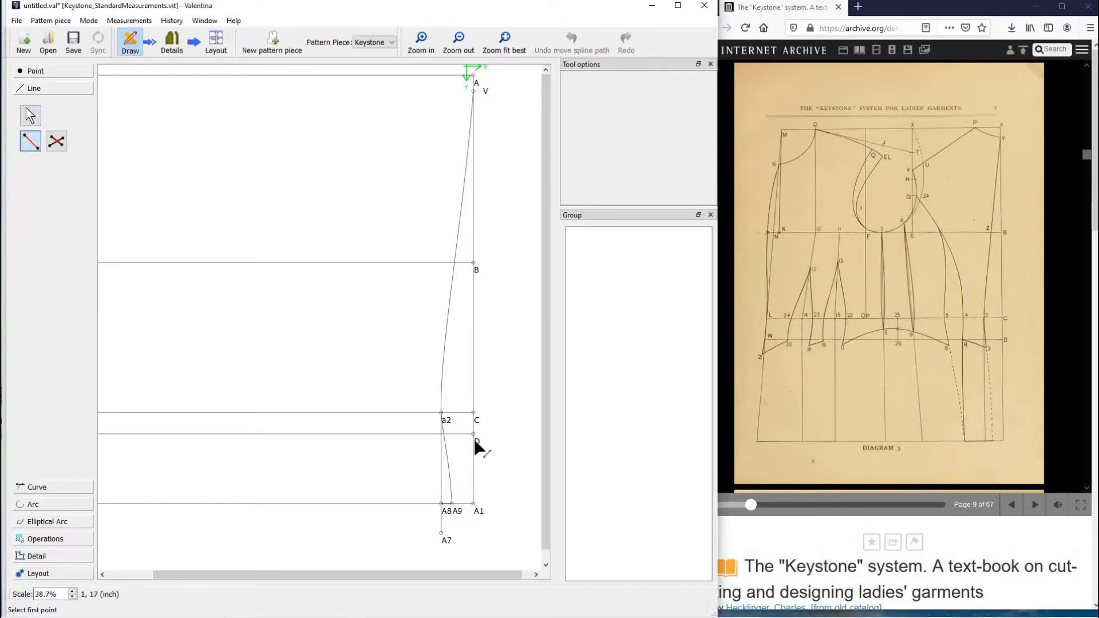
left_click(474, 435)
left_click(474, 504)
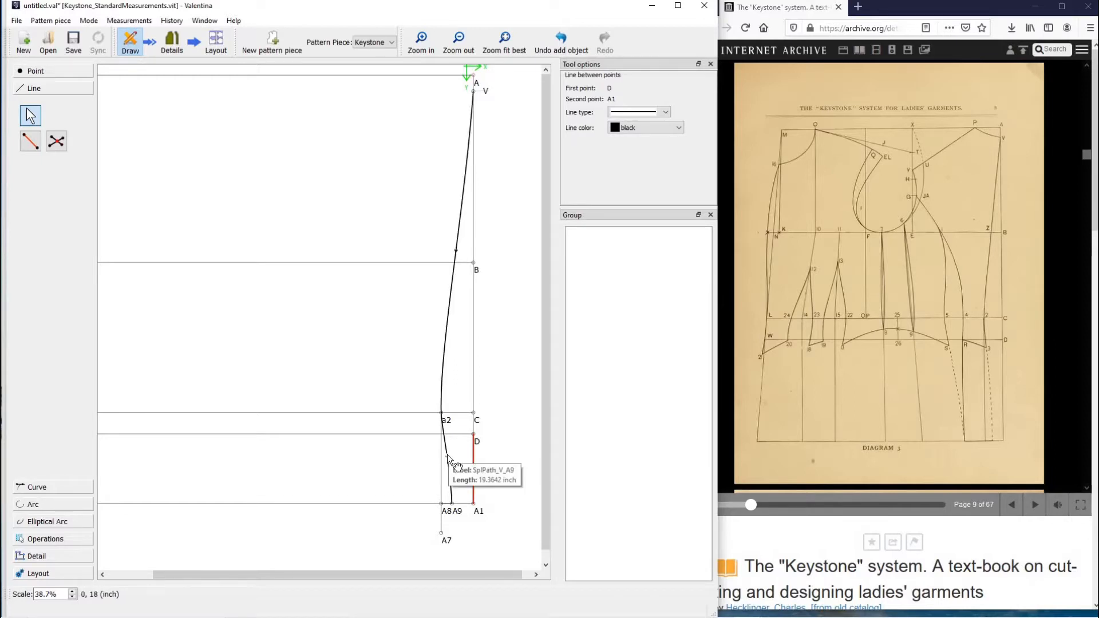
Segment the curved path from V to A9, setting the length formula to SplPath_V_A9-2.5.
left_click(50, 487)
left_click(56, 158)
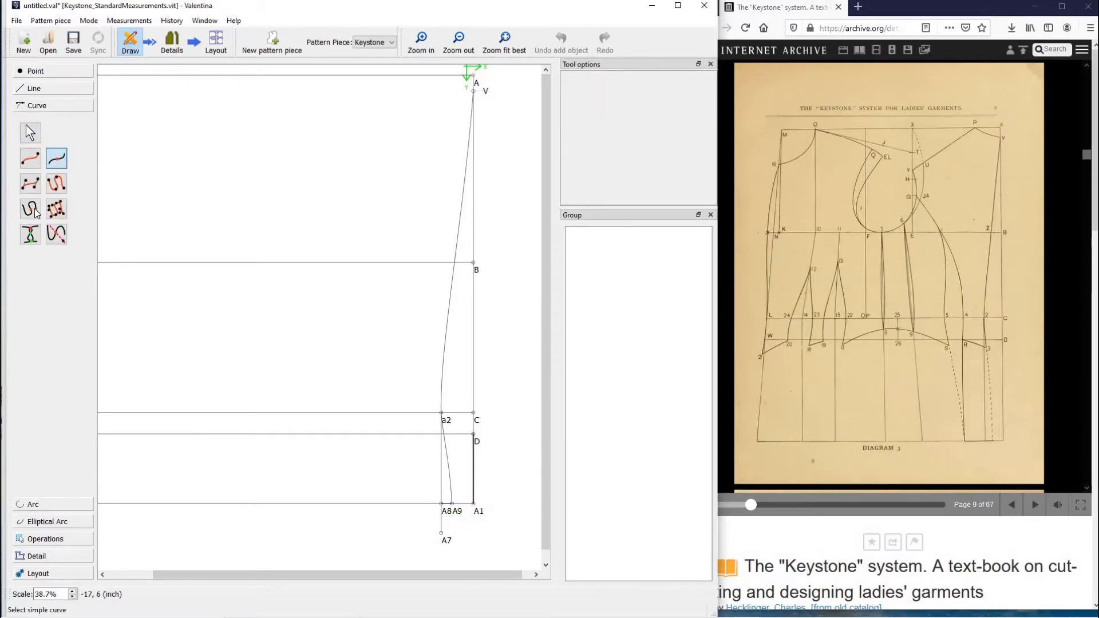
left_click(31, 209)
left_click(456, 239)
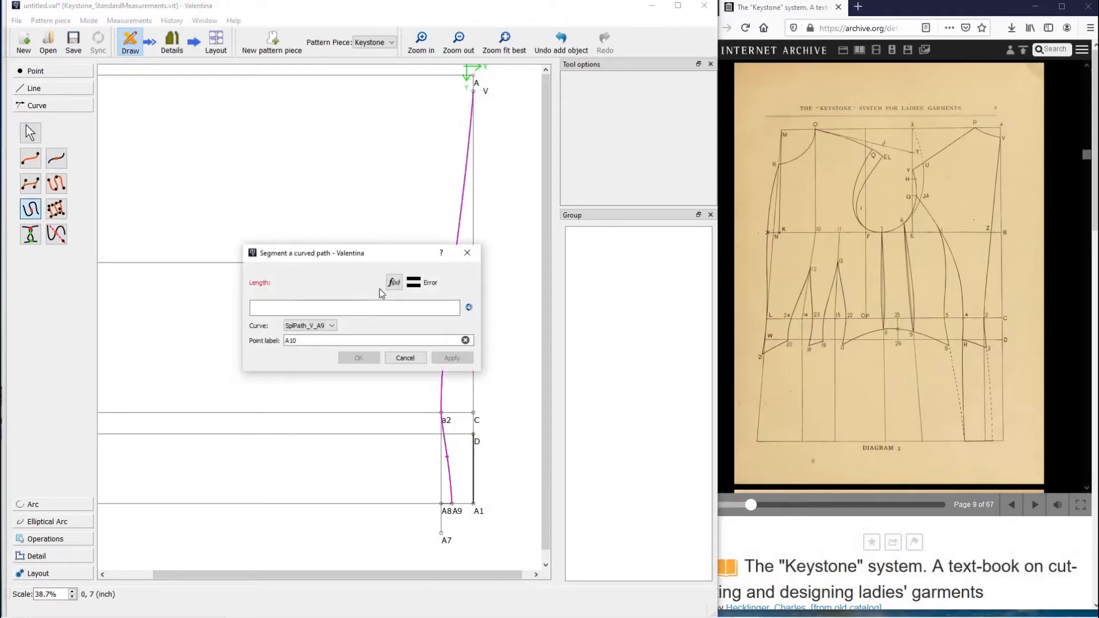
left_click(394, 282)
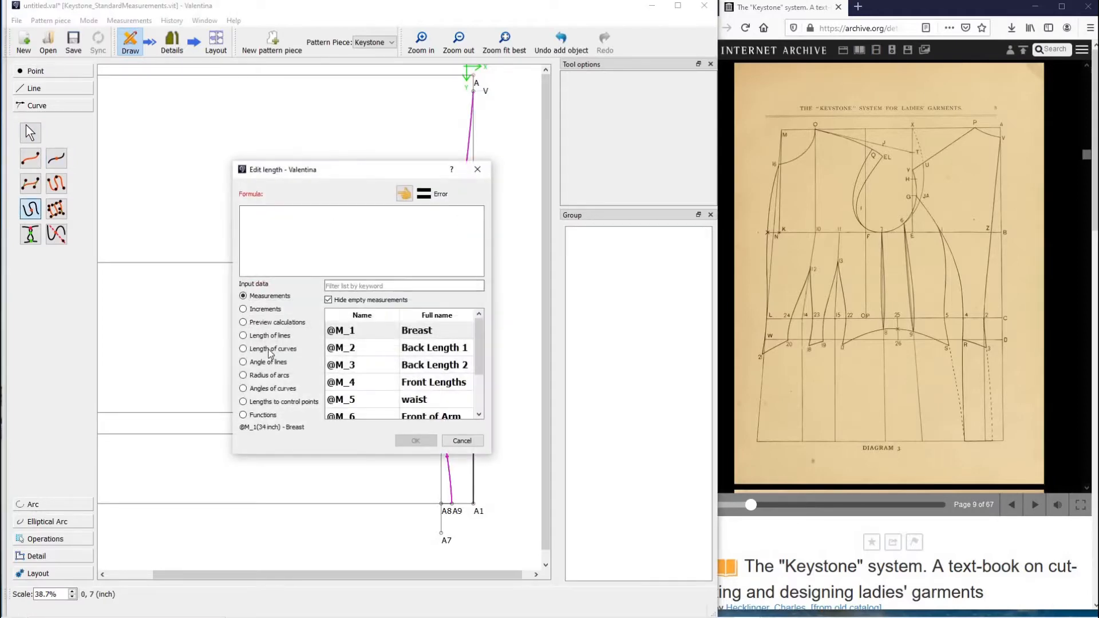
left_click(273, 349)
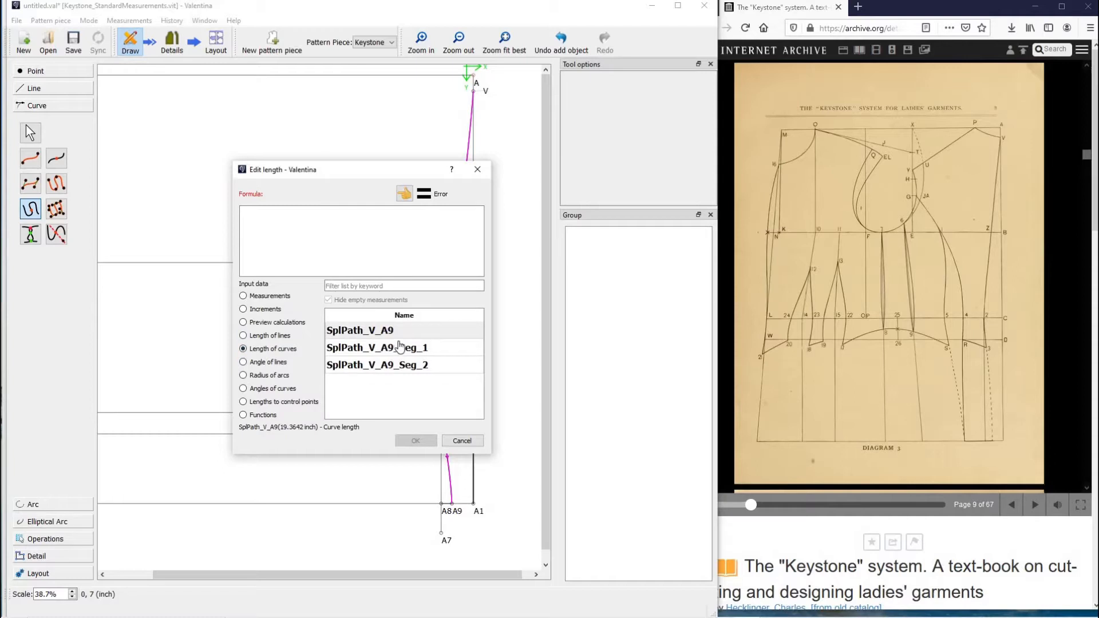
double_click(361, 331)
left_click(326, 220)
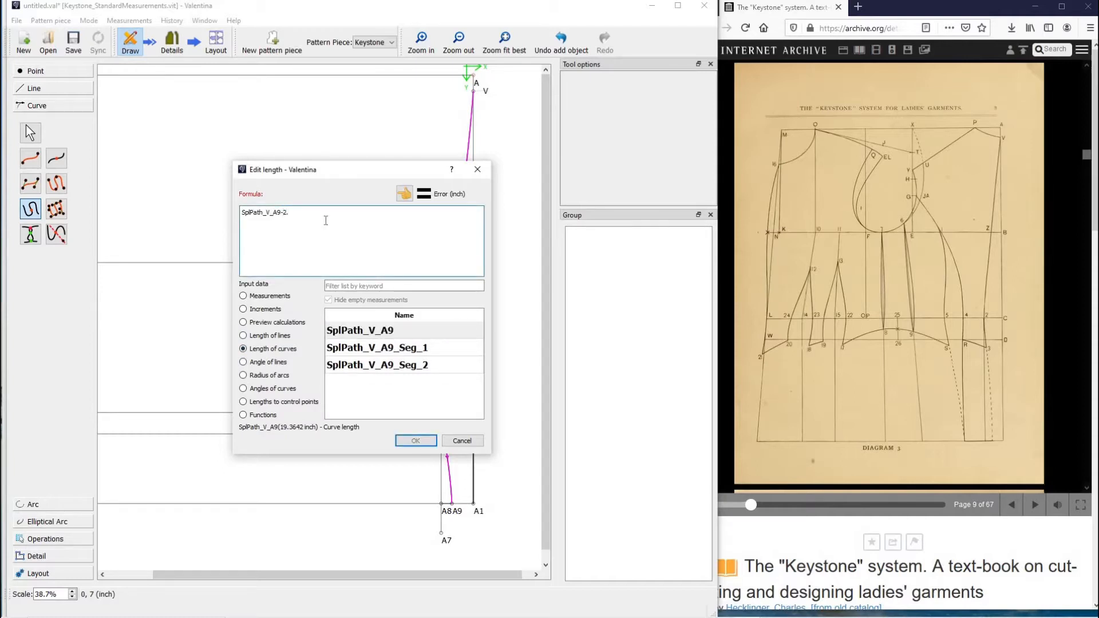
type("2.5")
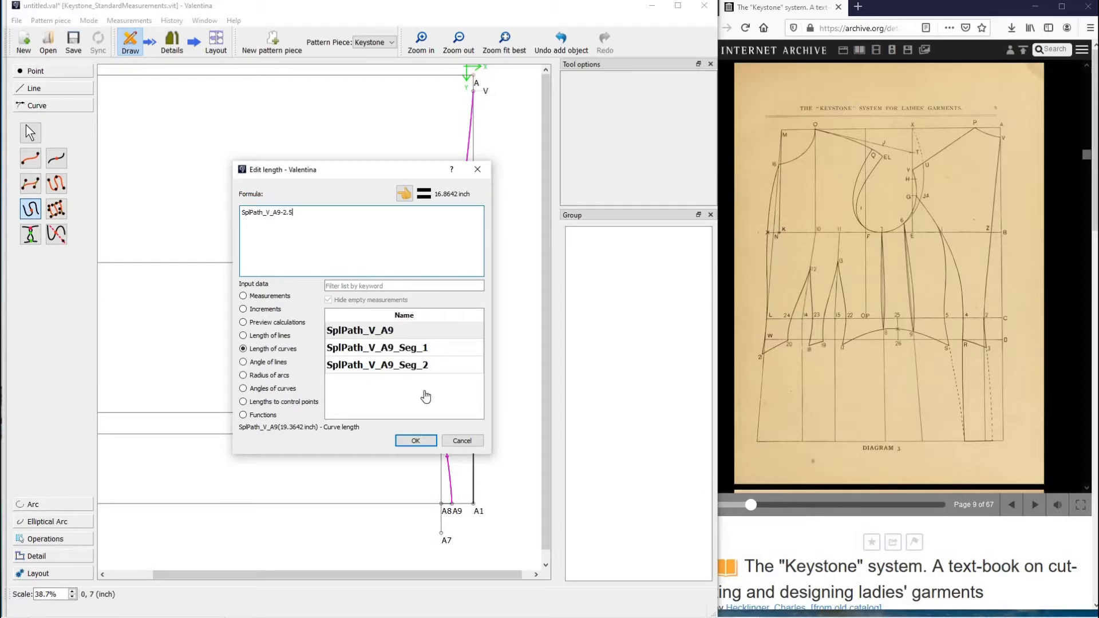
left_click(417, 441)
left_click(452, 358)
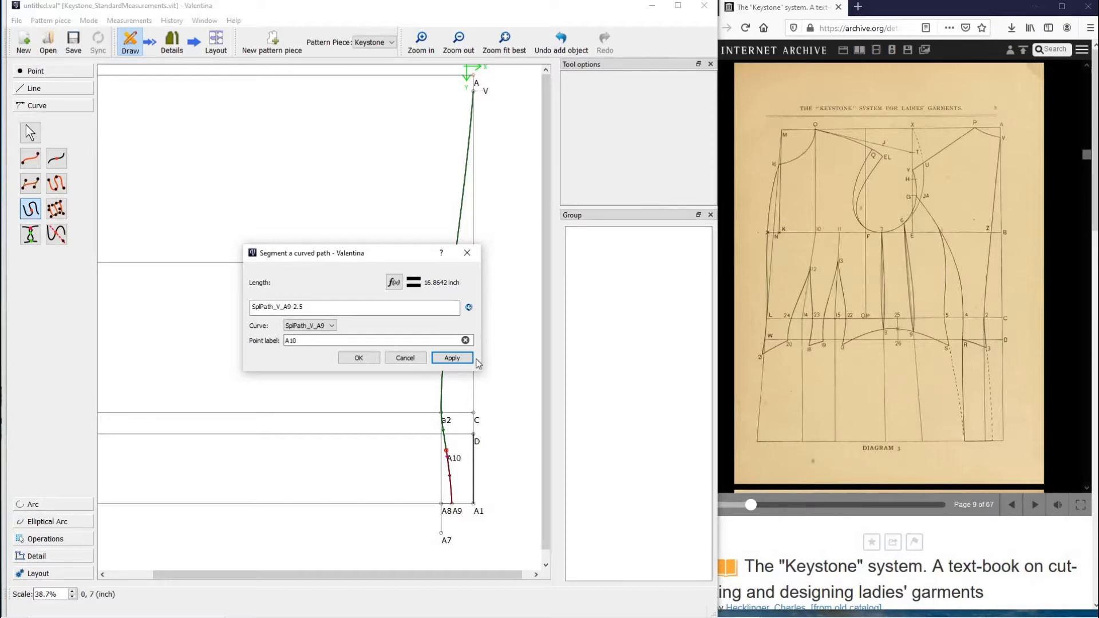
Label the curve's segment point a3 and move its label slightly away from the curve.
left_click_drag(331, 342, 277, 340)
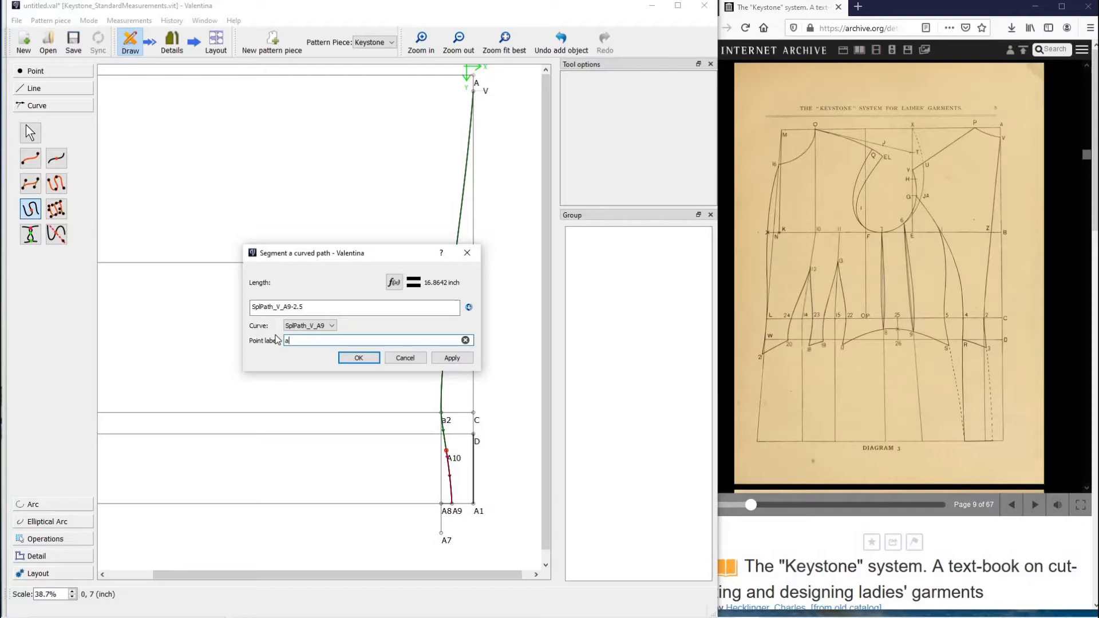
left_click(354, 359)
left_click_drag(455, 457, 458, 458)
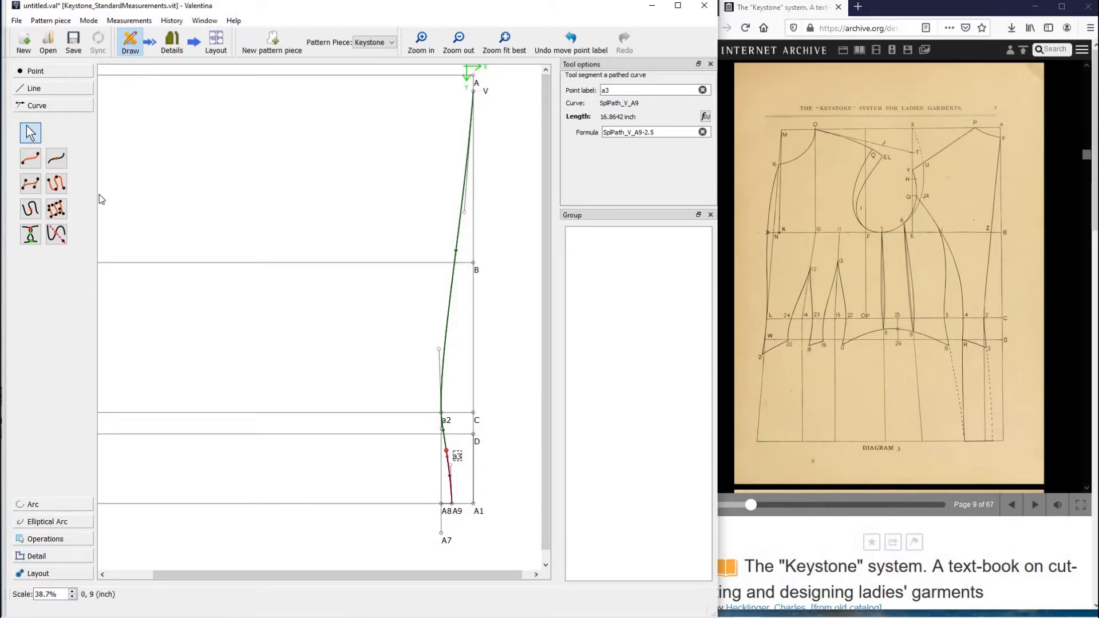
Create the point where the center-back curve meets a 180° axis from B, and label it Z.
left_click(56, 234)
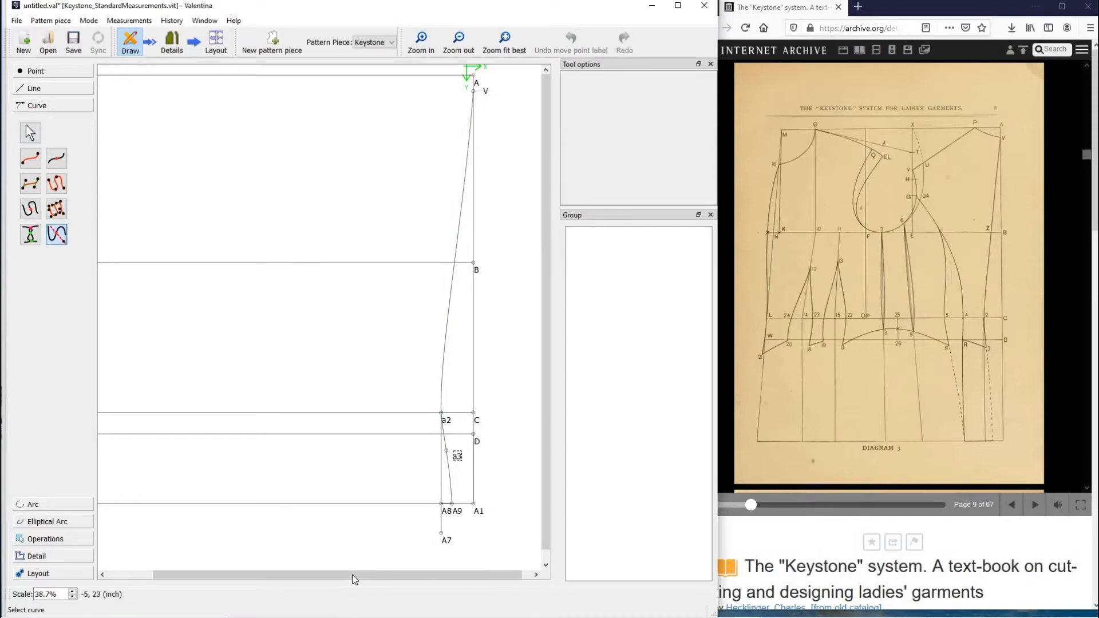
left_click_drag(350, 574, 302, 575)
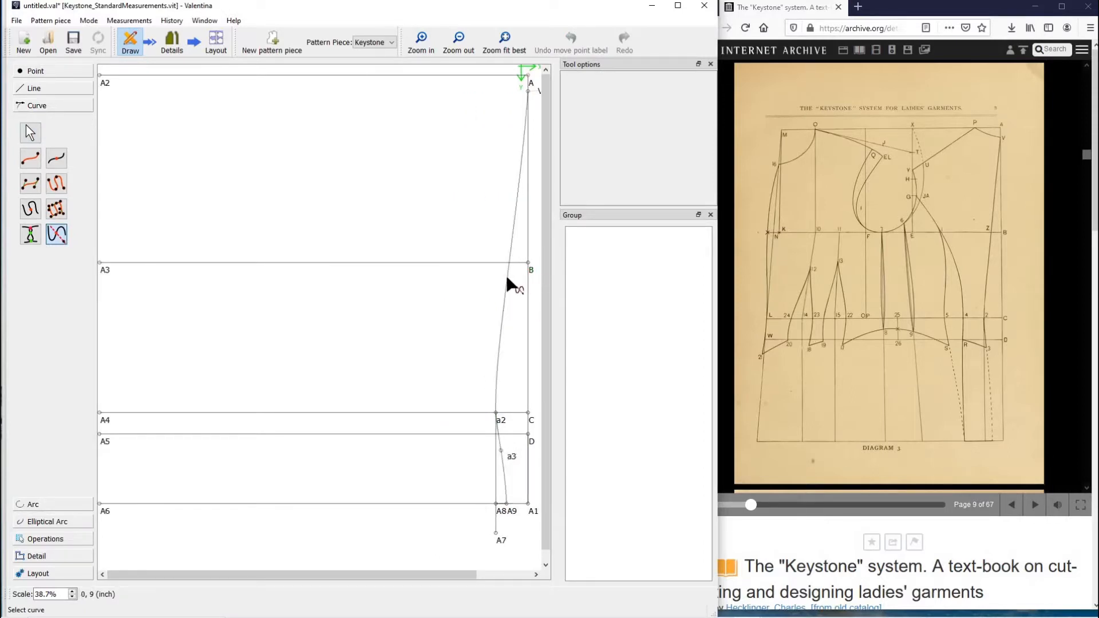
left_click(507, 285)
left_click(529, 266)
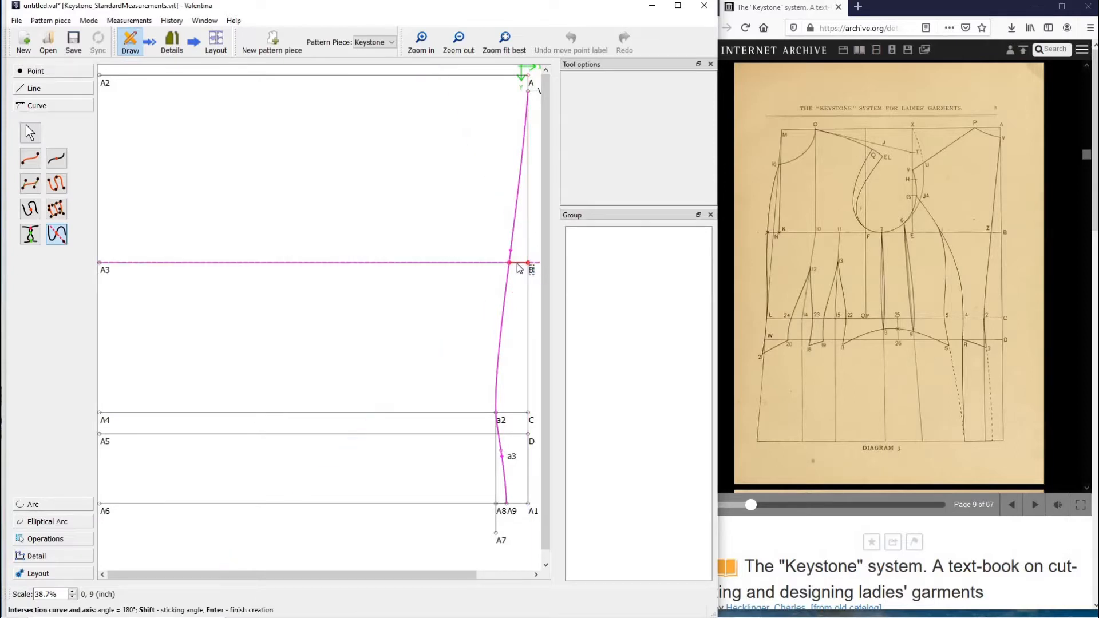
left_click(518, 265)
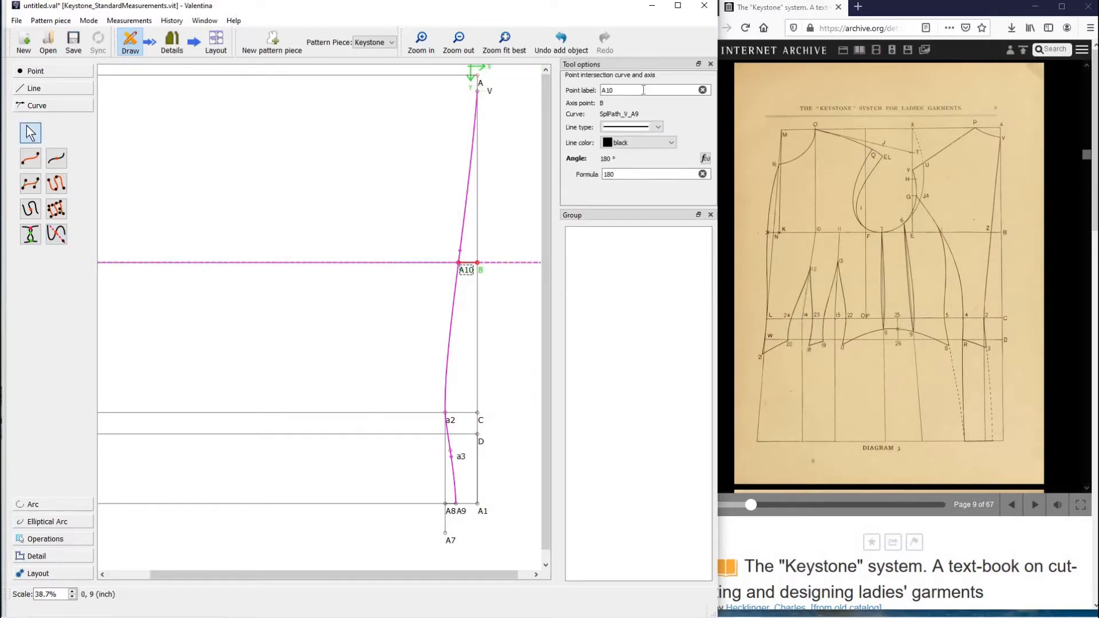
left_click(579, 87)
type("Z")
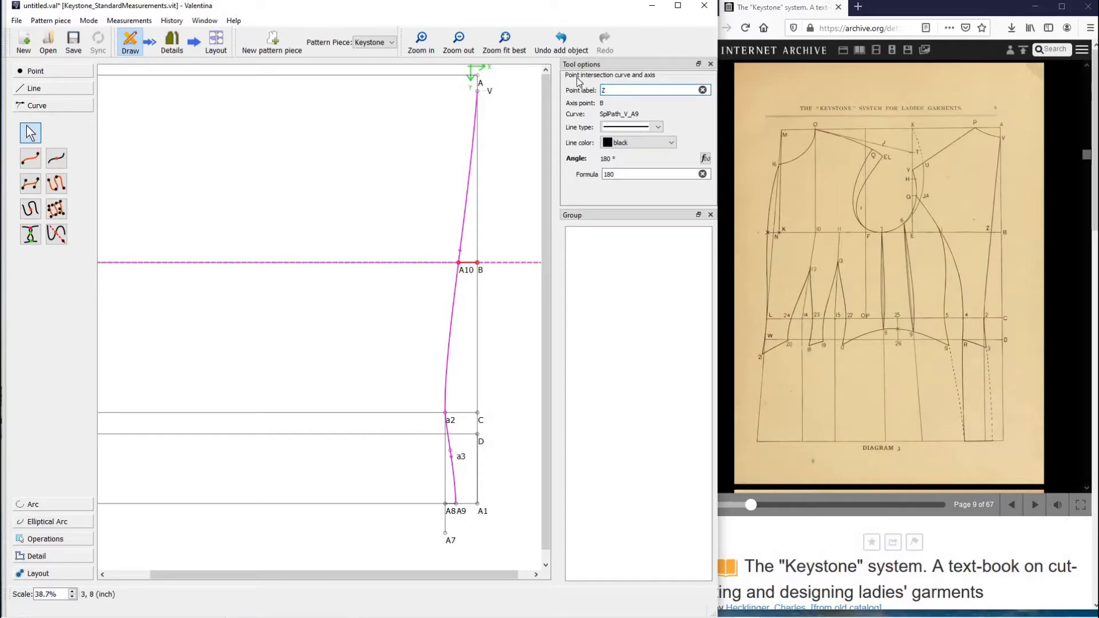
Switch to the book in the browser and check the measure-taking and model pattern drafting pages, returning to Diagram 3.
left_click(904, 279)
left_click(1011, 503)
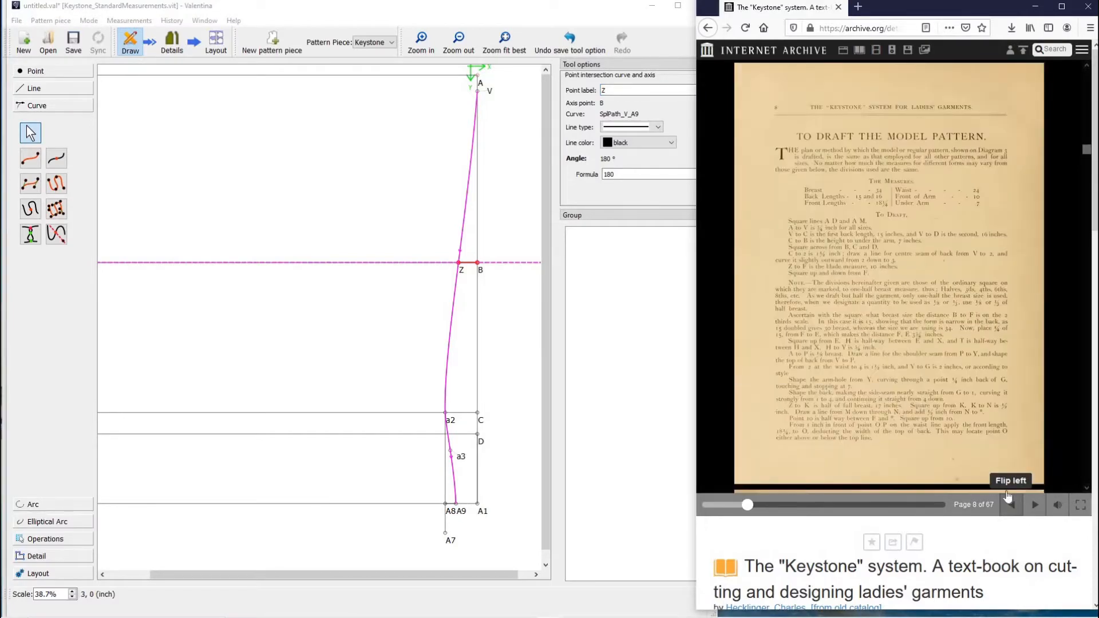
left_click(1011, 505)
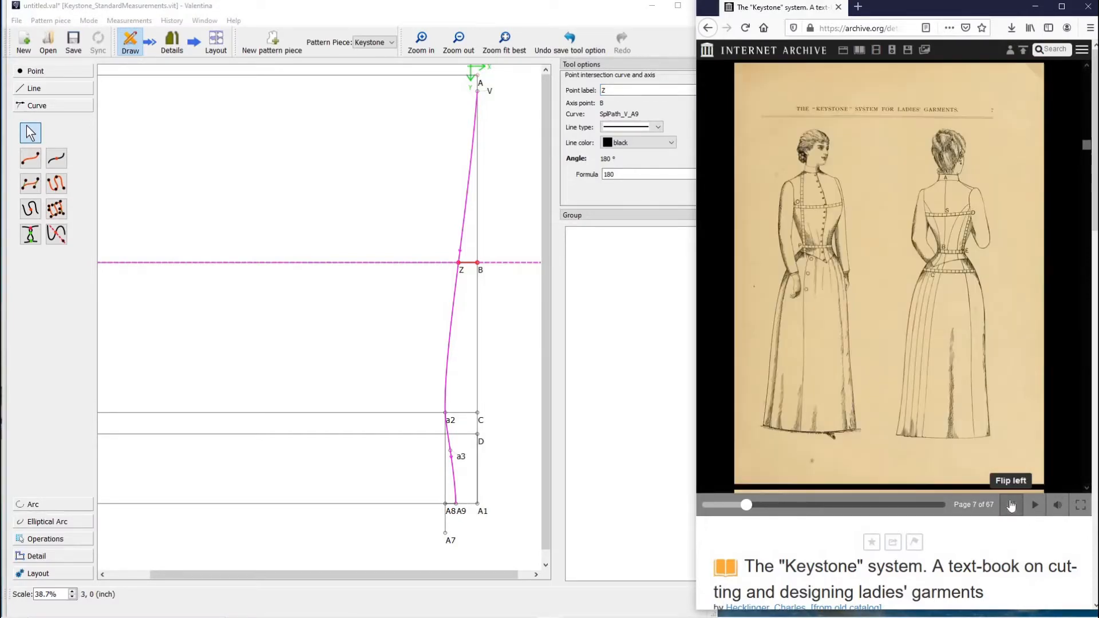
left_click(1011, 505)
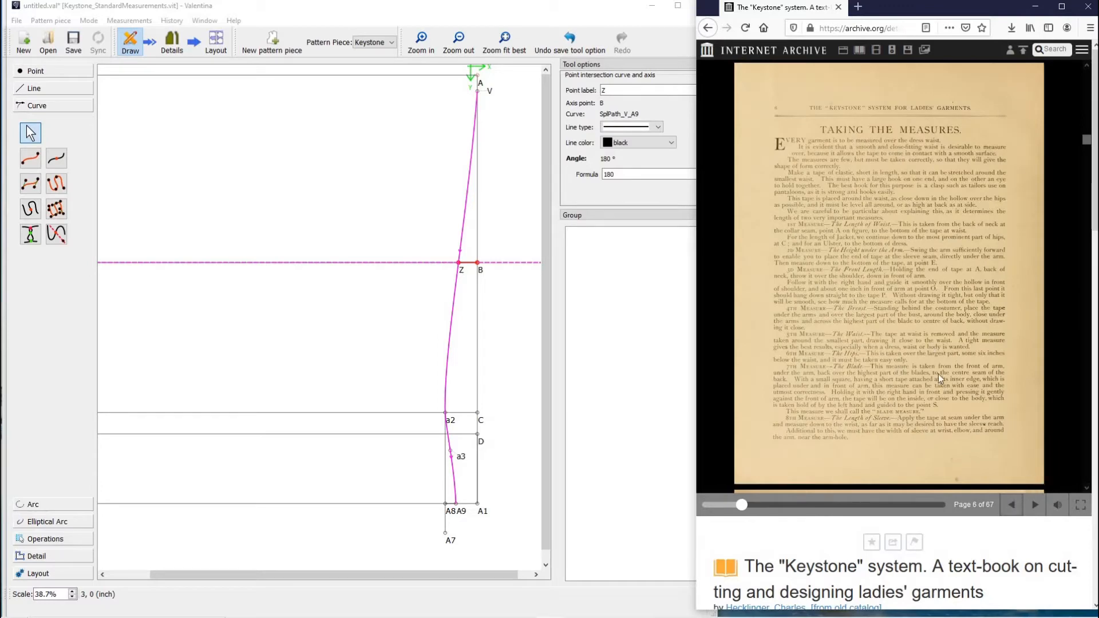
left_click(1036, 505)
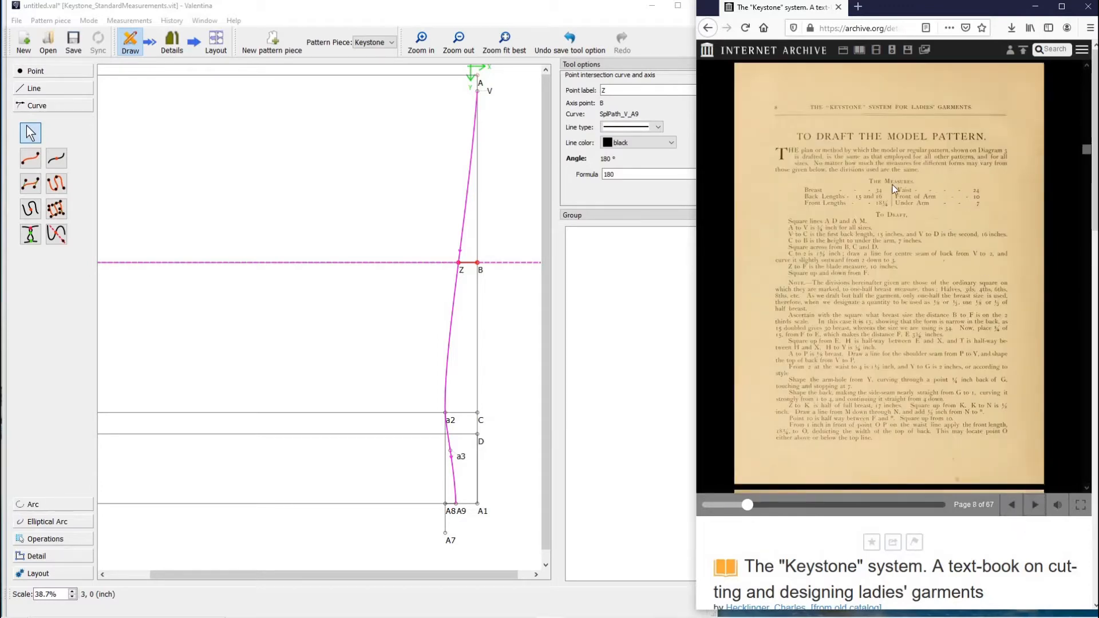
left_click(1035, 505)
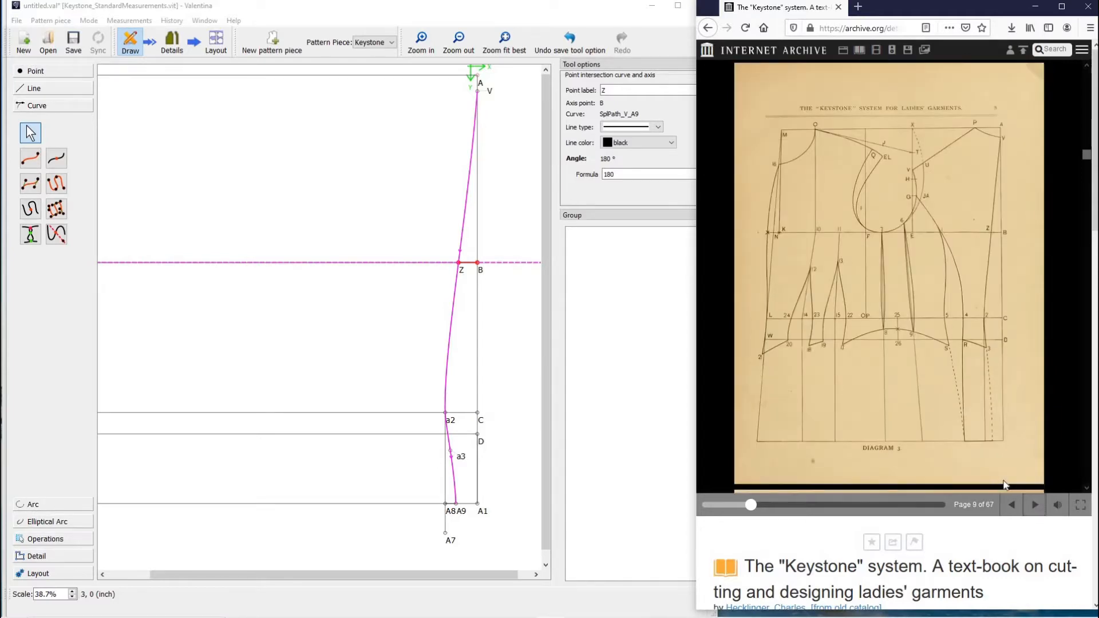
left_click(52, 71)
left_click(56, 123)
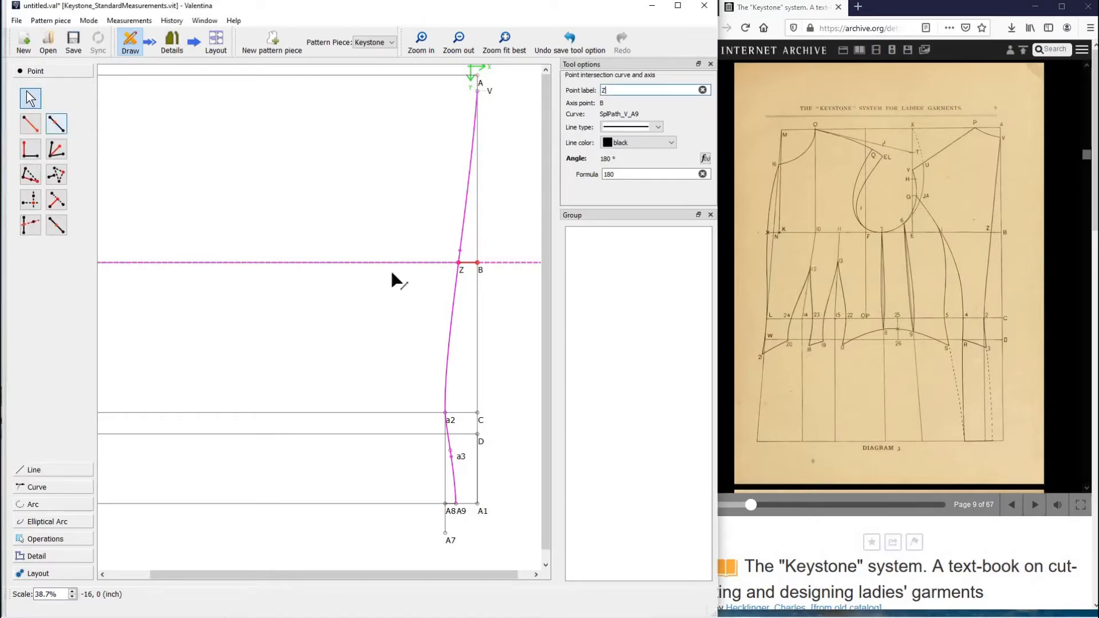
left_click(461, 271)
left_click_drag(345, 578, 301, 579)
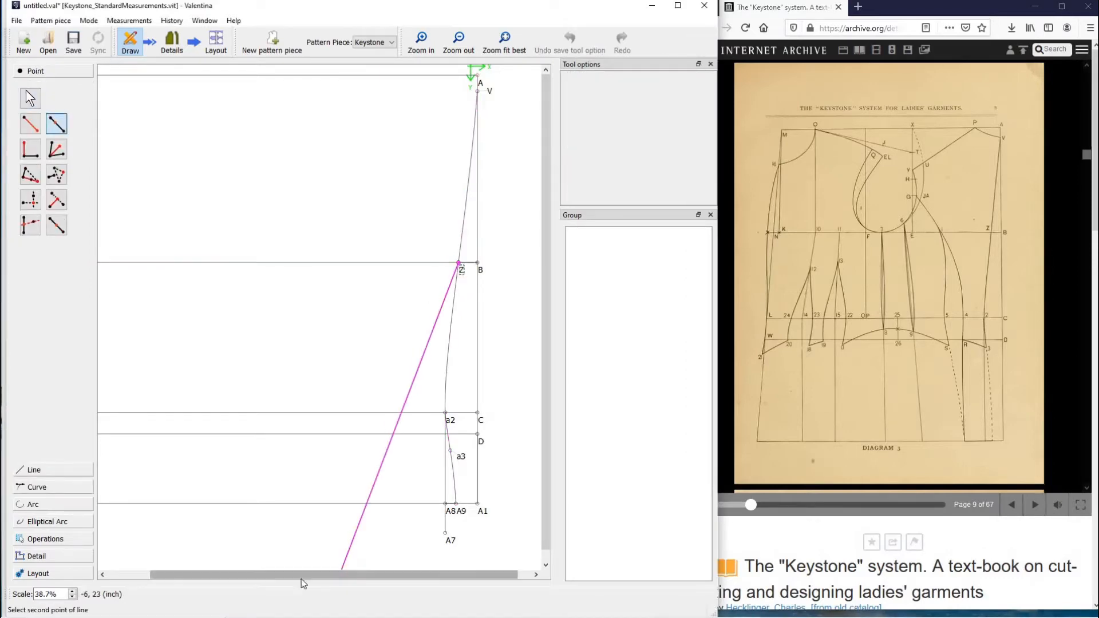
left_click(101, 263)
left_click(396, 261)
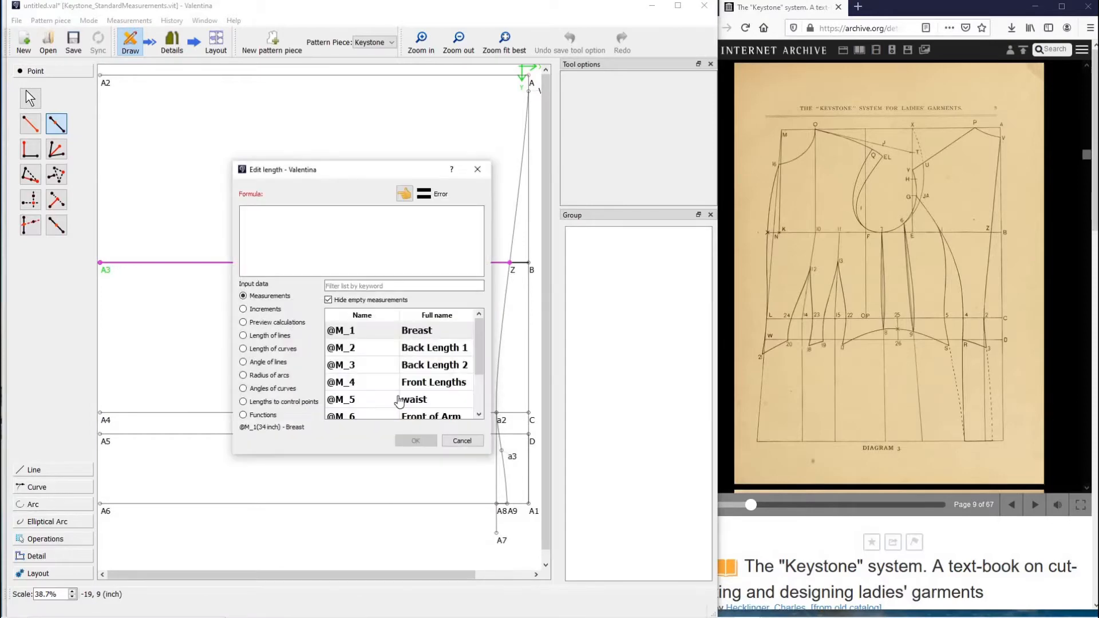
double_click(430, 375)
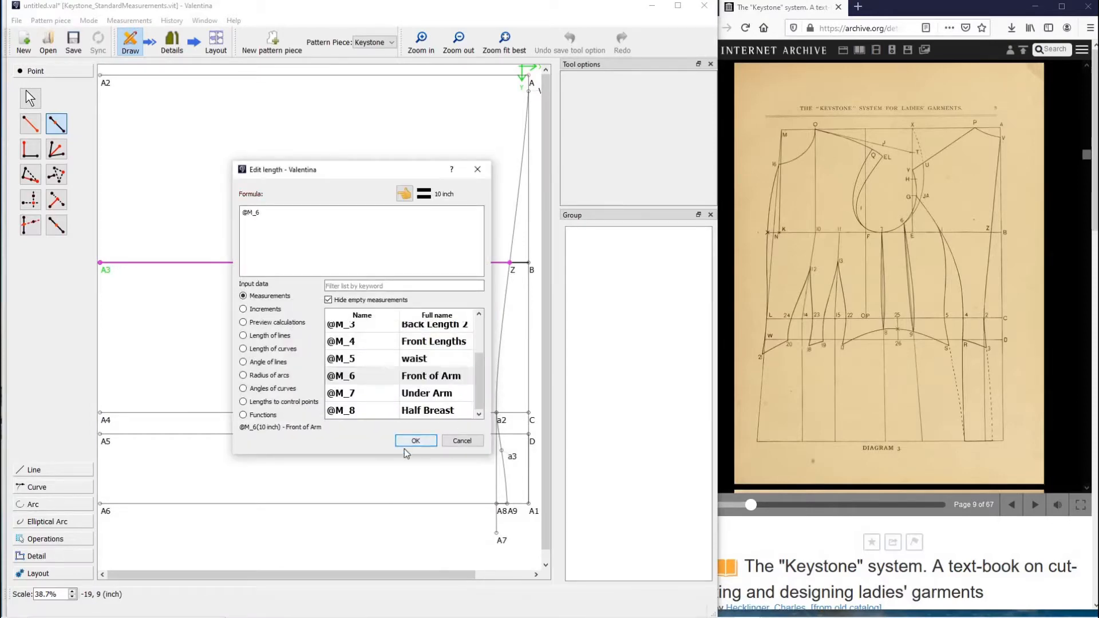
left_click(404, 441)
key("Tab")
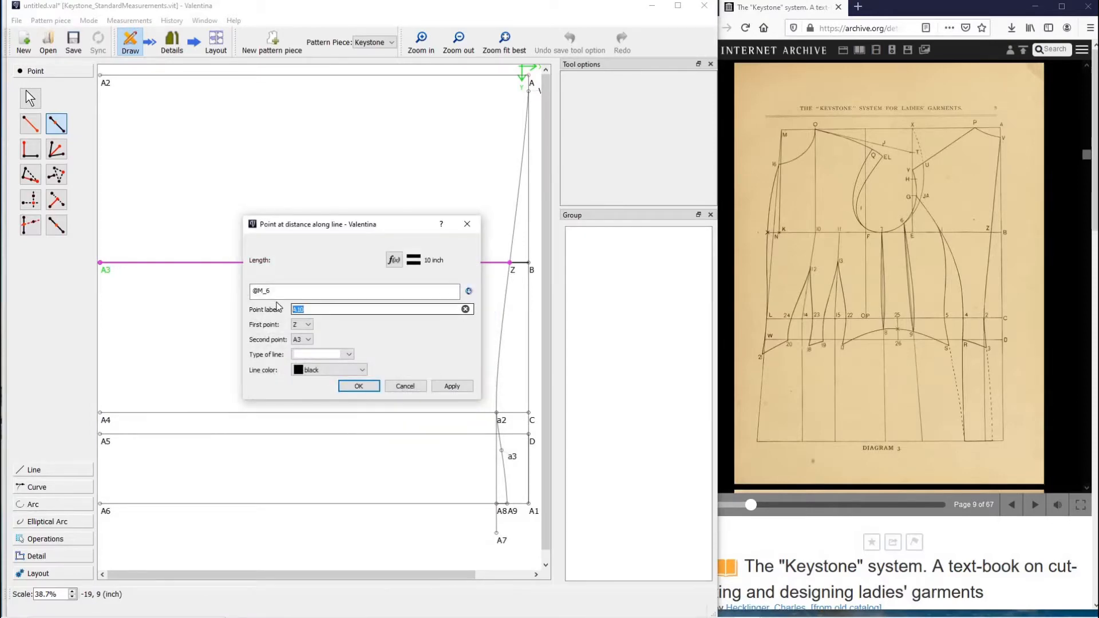
type("F")
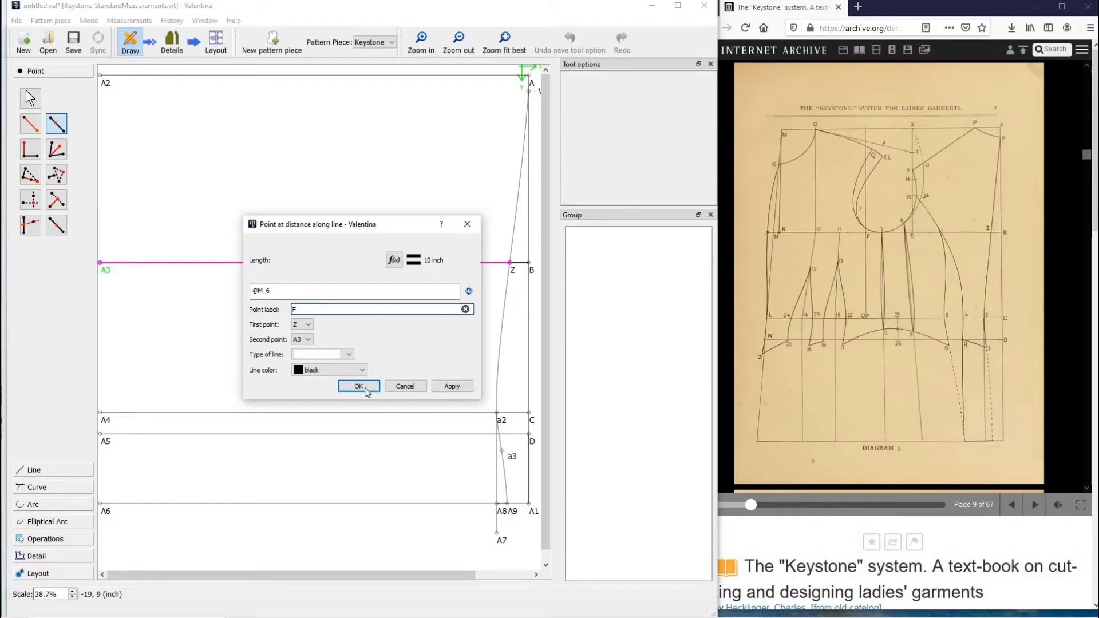
left_click(359, 386)
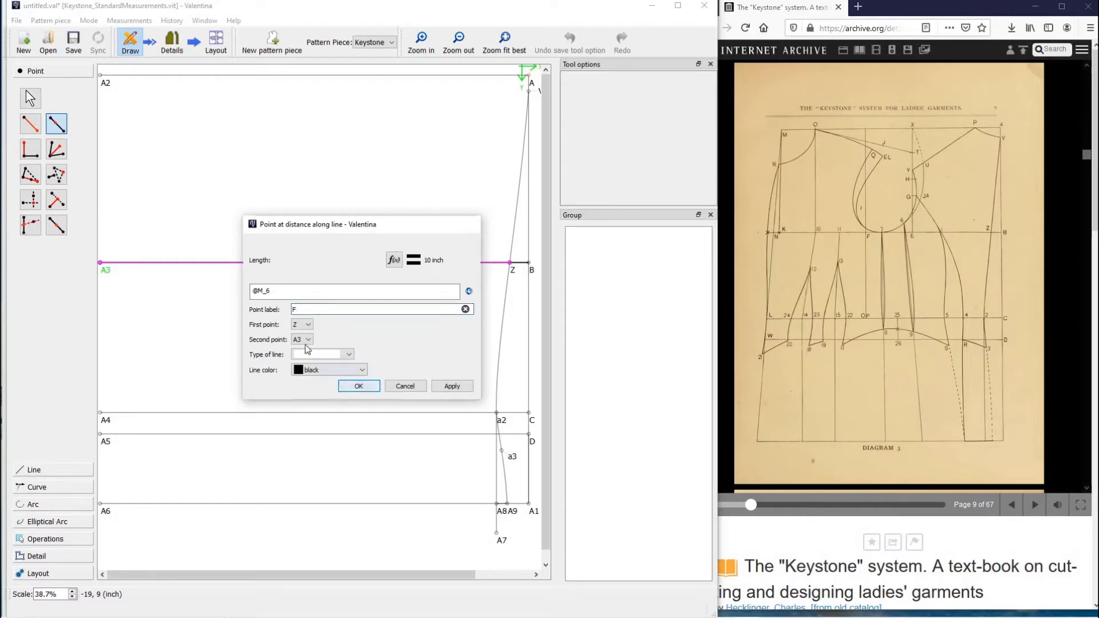
Draw a vertical line upward from F at 90°, about 9.09 inches long, reaching just past the A2–A line.
left_click(25, 127)
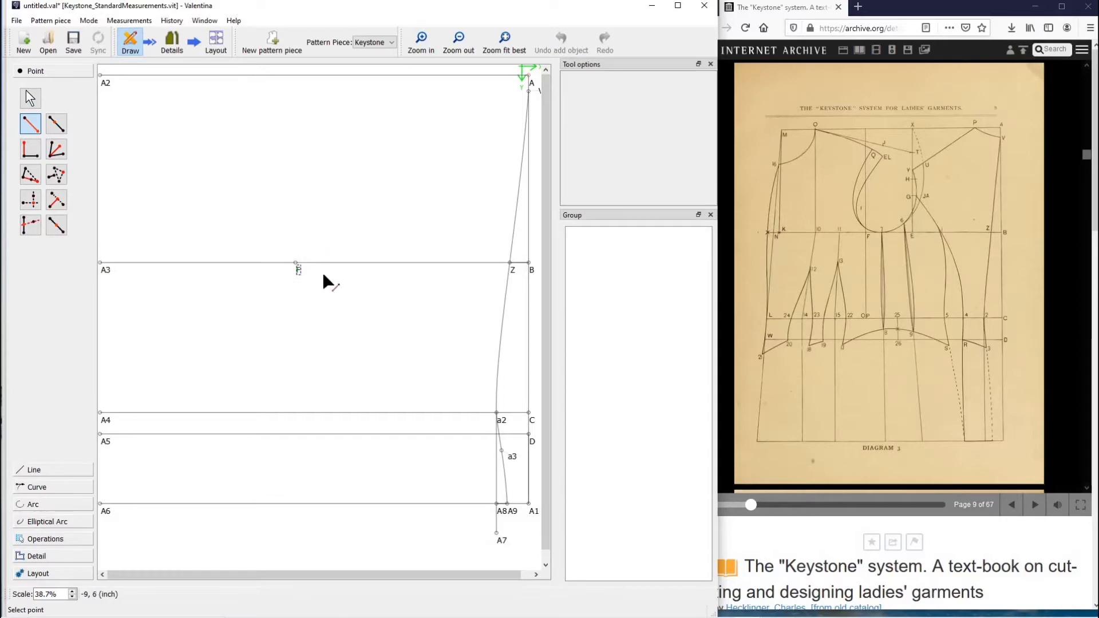
left_click(298, 268)
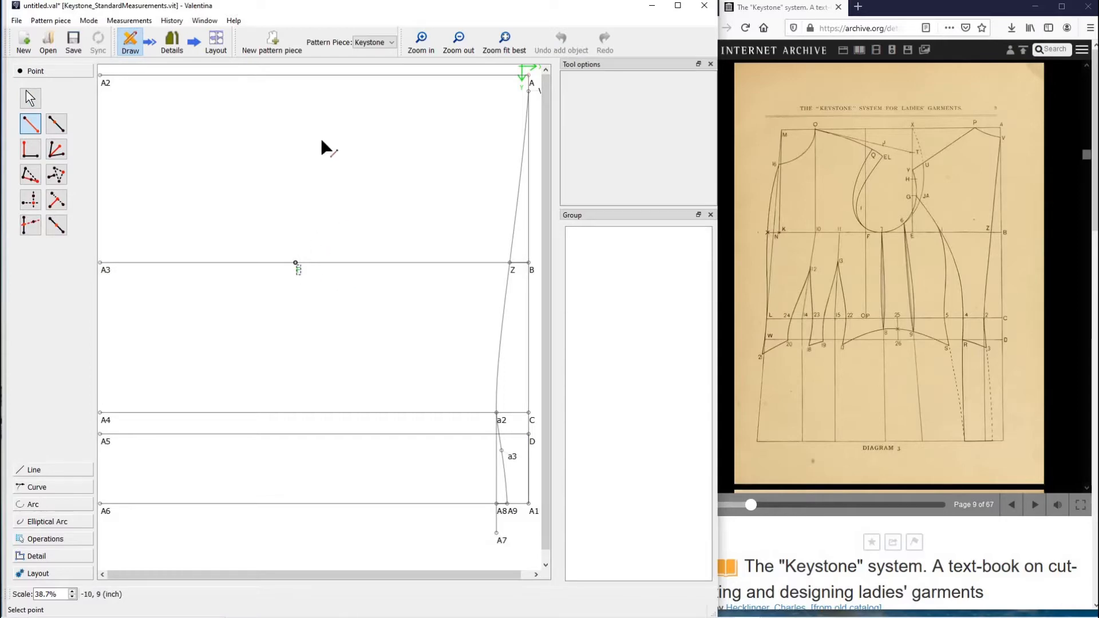
left_click(293, 68)
left_click(344, 399)
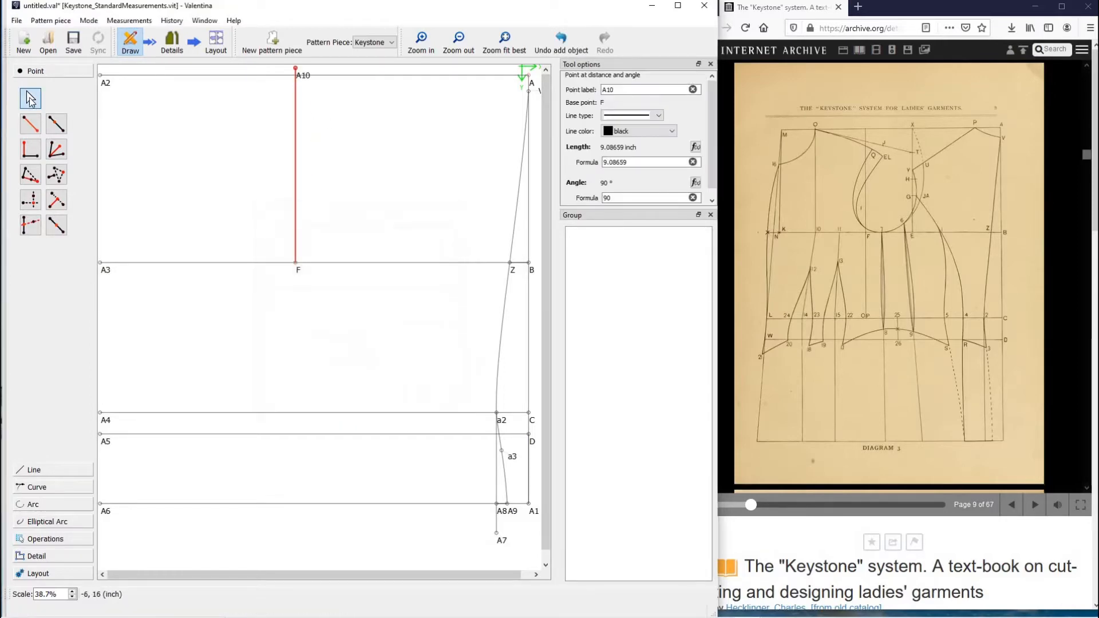
Draw a vertical line downward from F at 270°, about 9.29 inches long, ending below the A5–D line.
left_click(26, 129)
left_click(296, 265)
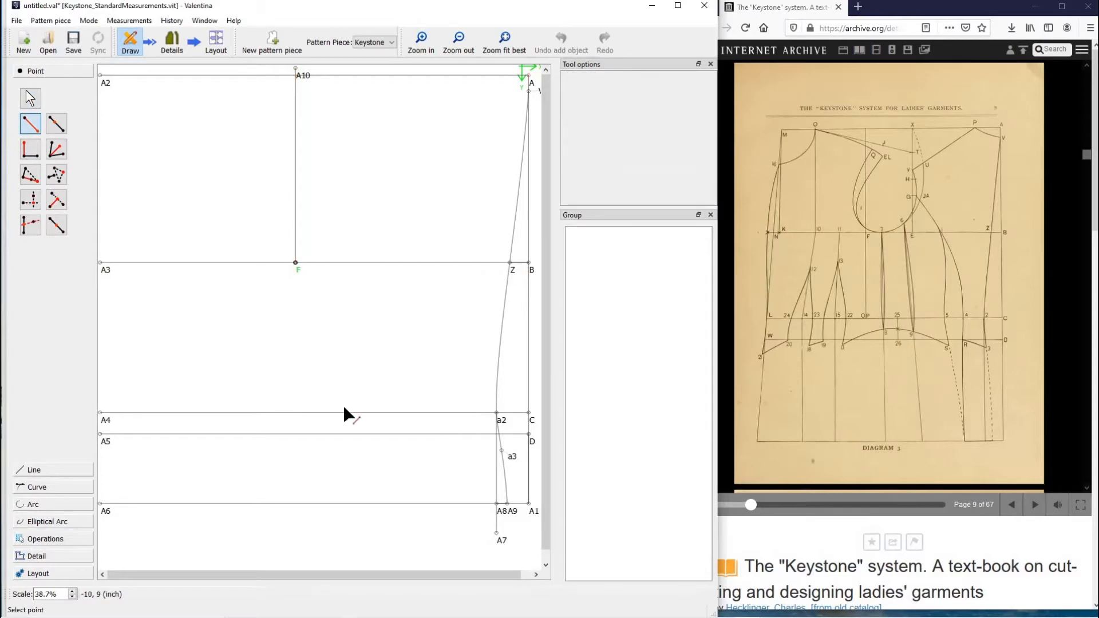
left_click(296, 462)
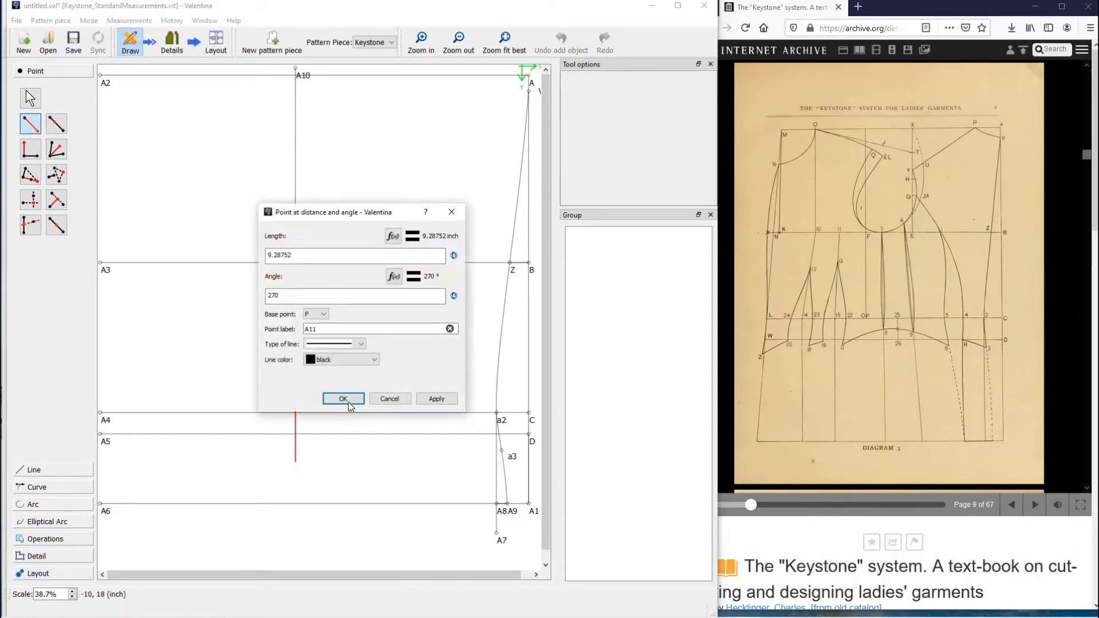
left_click(349, 400)
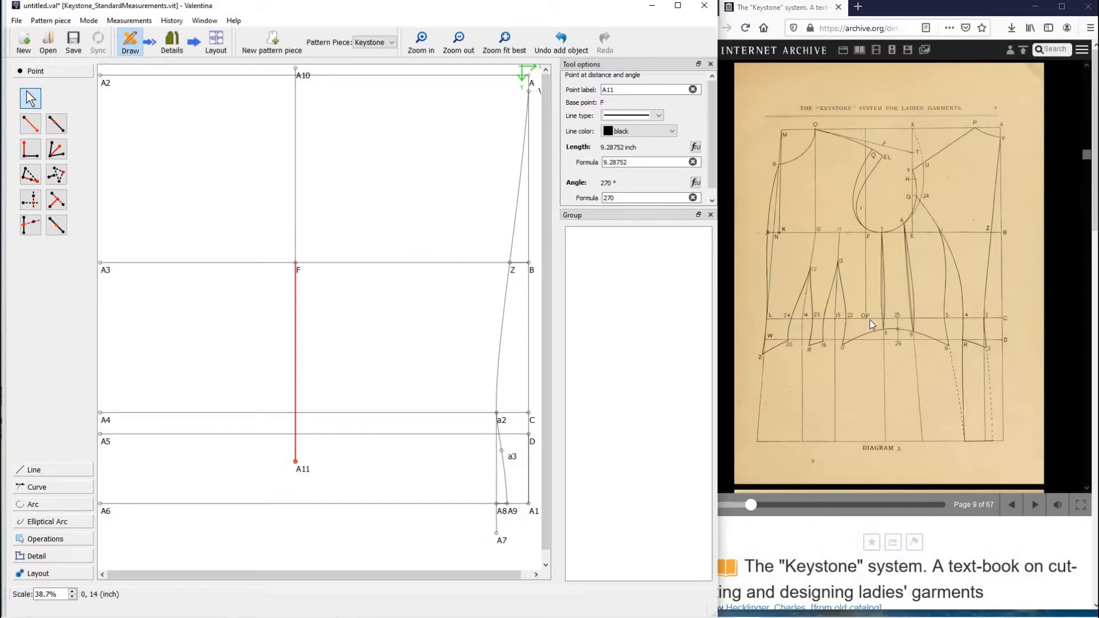
Create the intersection point of line A4–C with the vertical from A11 to F, and label it OP.
left_click(62, 471)
left_click(58, 143)
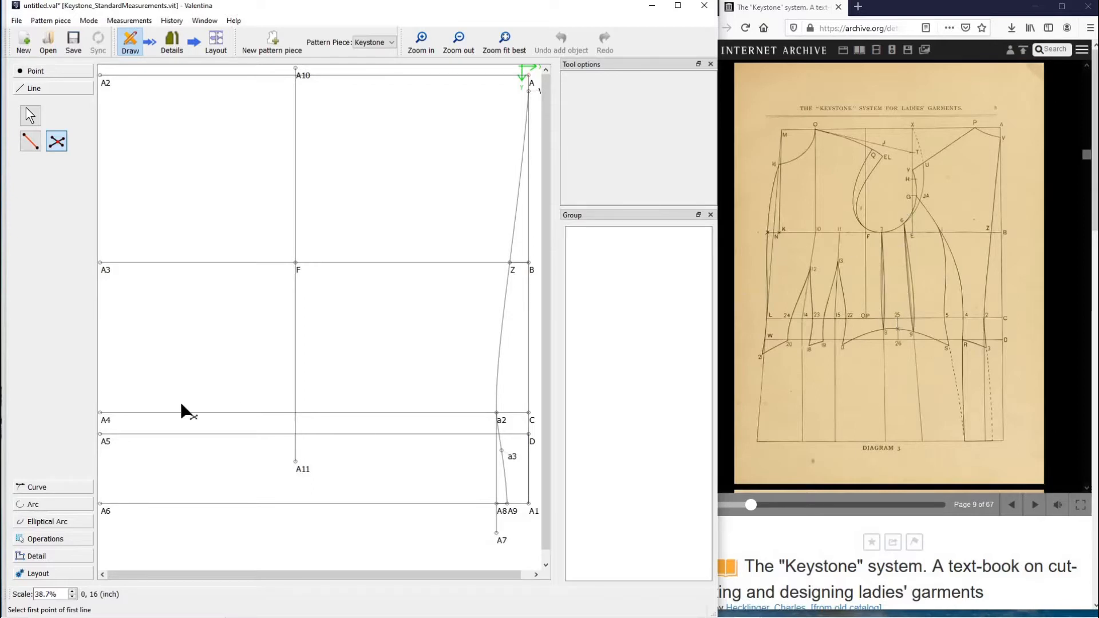
left_click(101, 413)
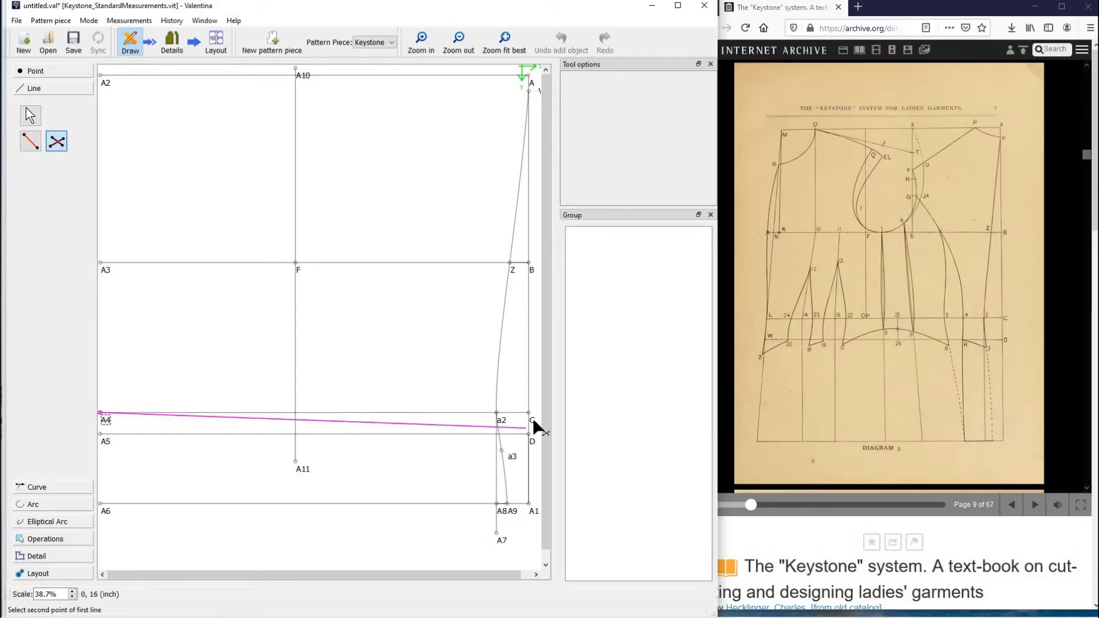
left_click(530, 413)
left_click(297, 462)
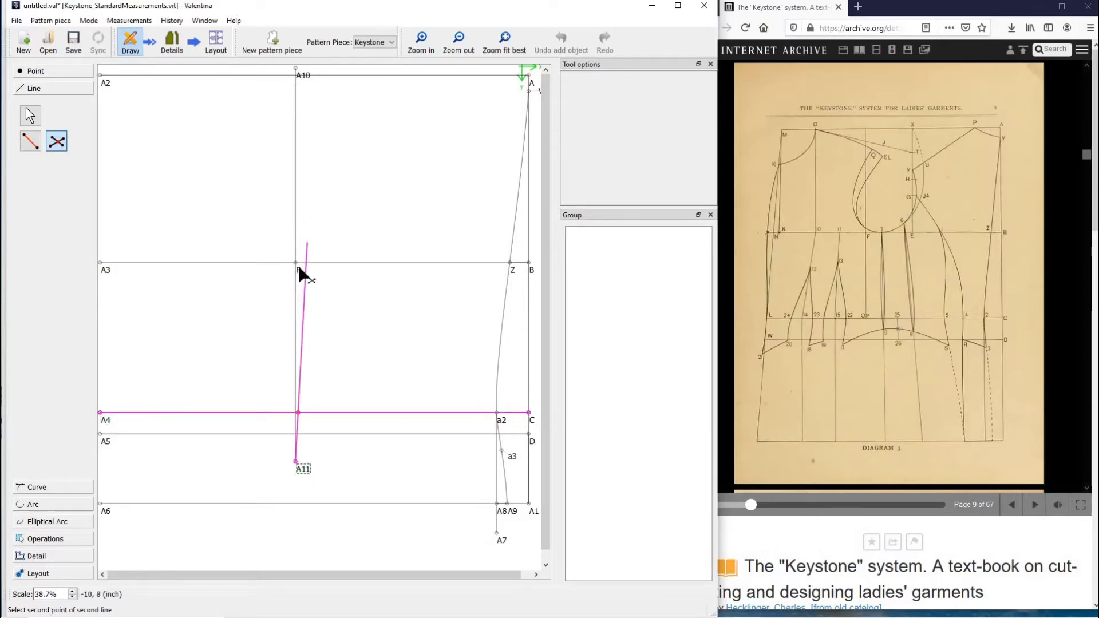
left_click(298, 268)
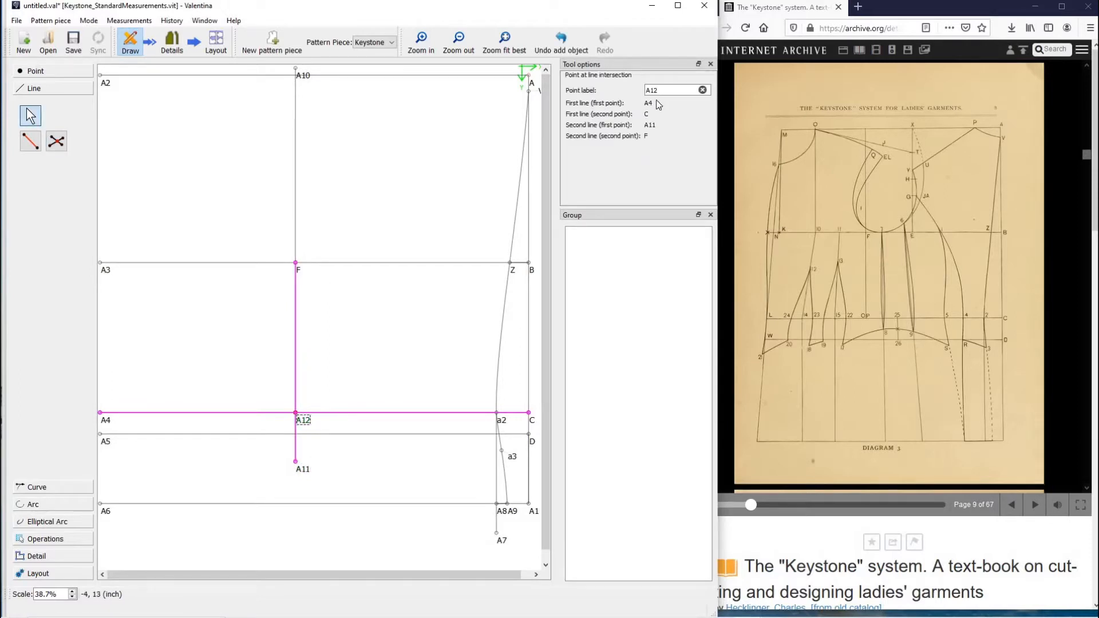
double_click(645, 91)
type("O")
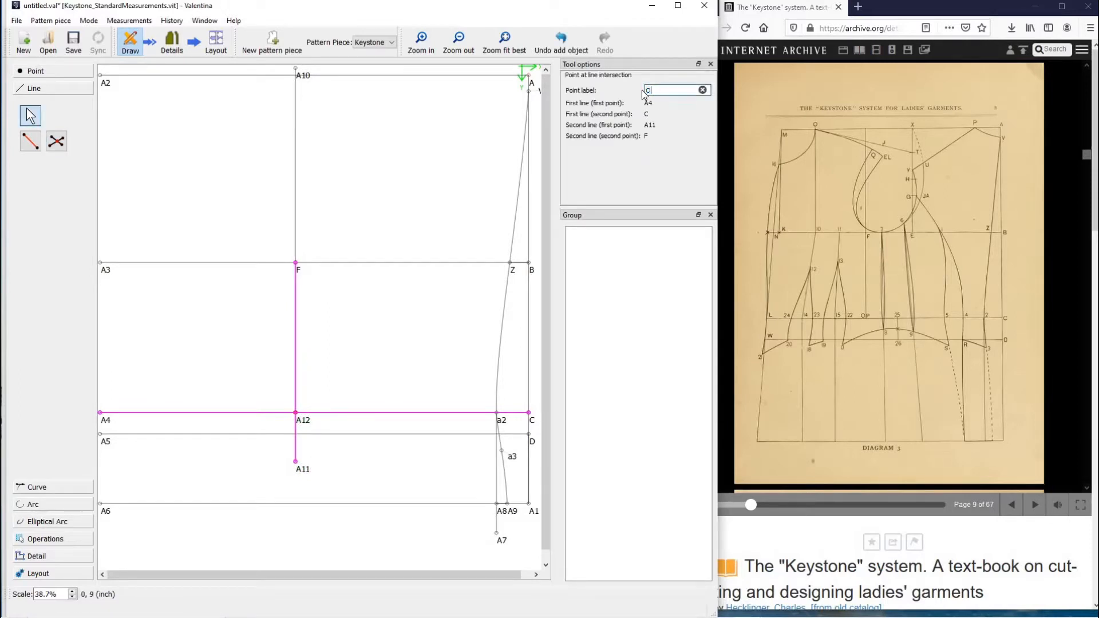
type("P")
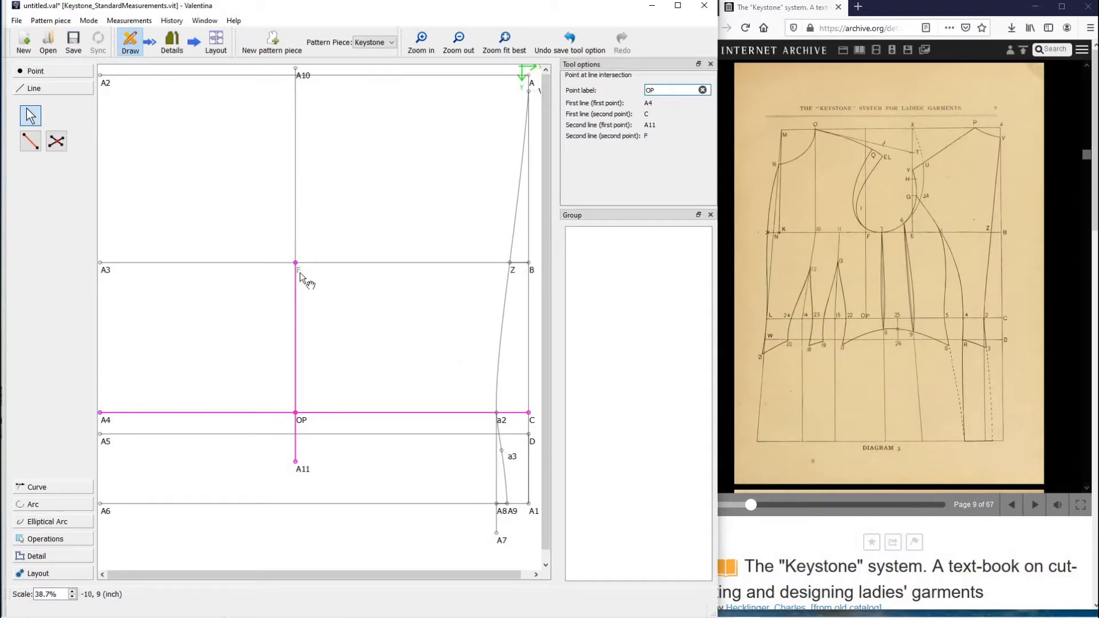
mouse_move(300, 272)
left_click(297, 272)
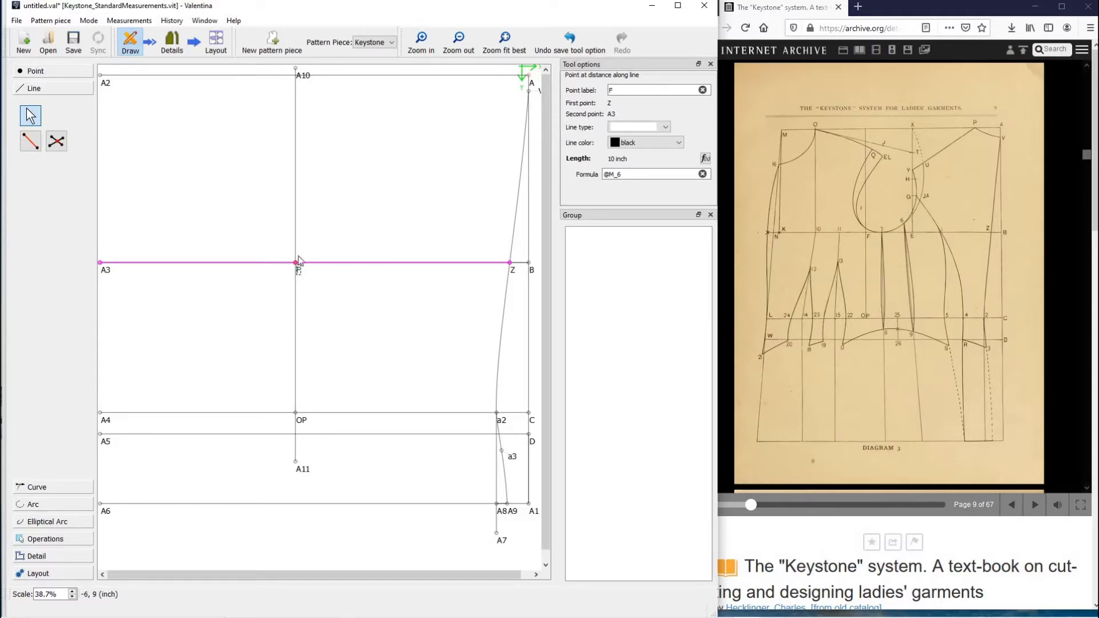
left_click(57, 88)
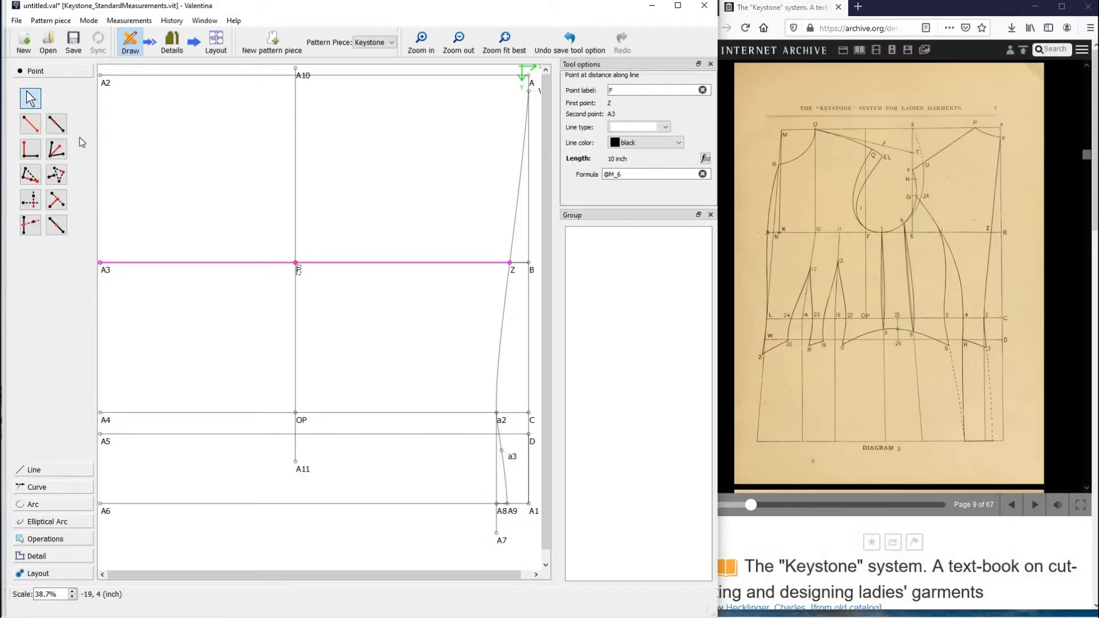
left_click(56, 123)
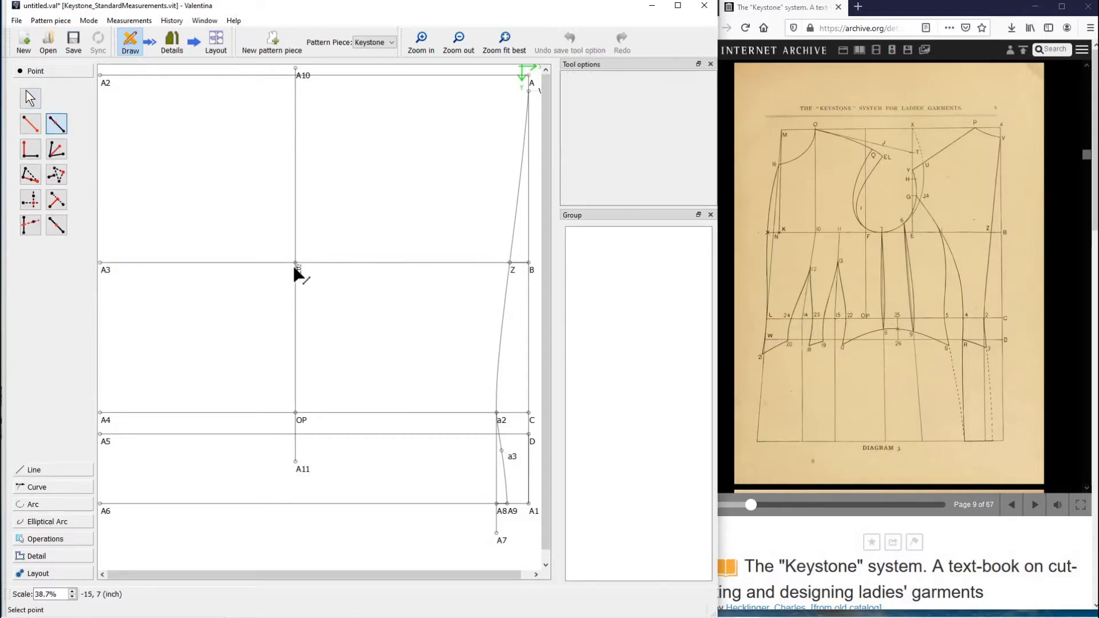
left_click(528, 262)
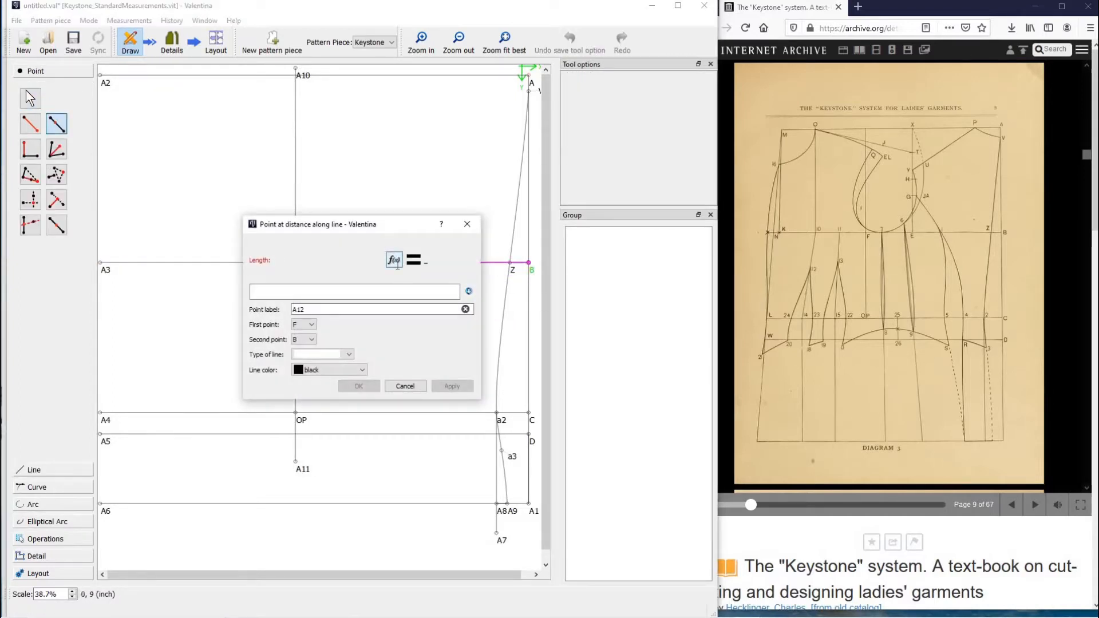
left_click(394, 259)
left_click(275, 337)
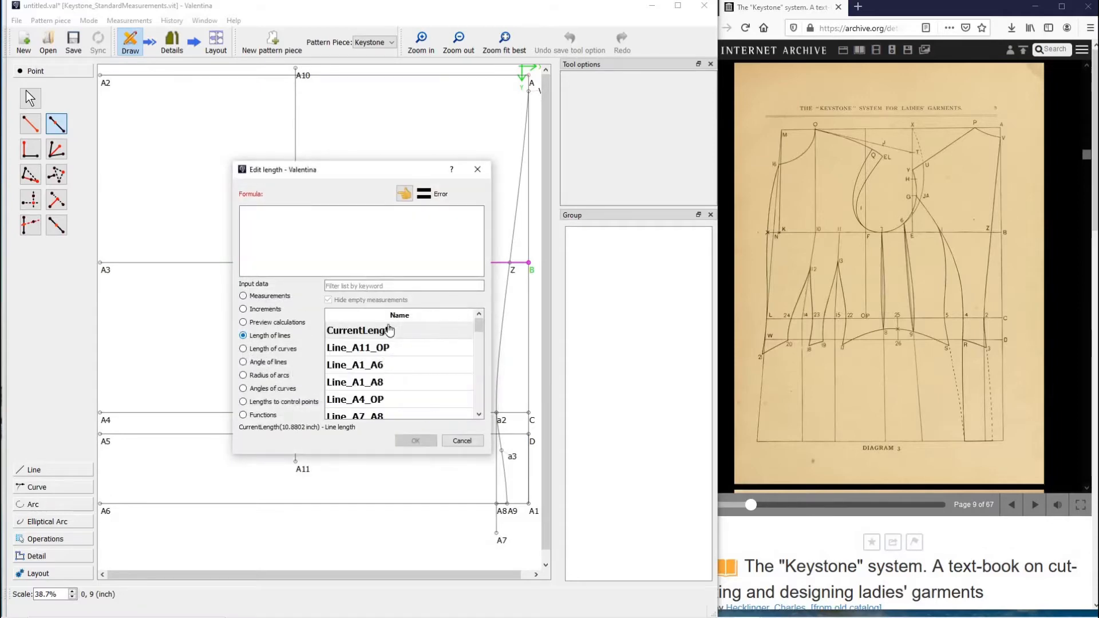
left_click(394, 287)
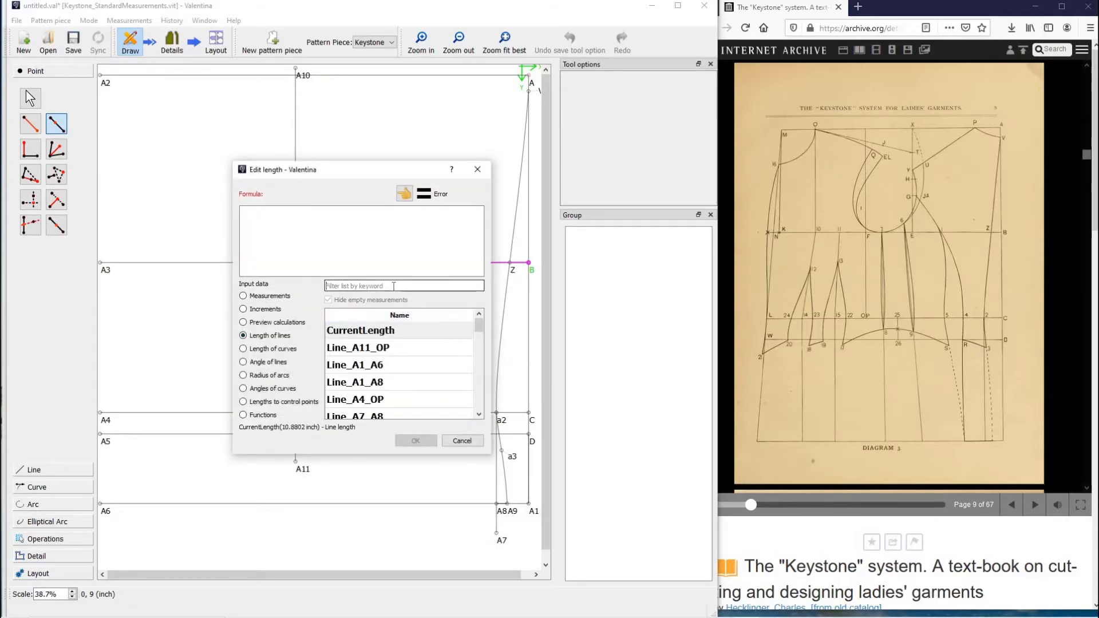
type("F")
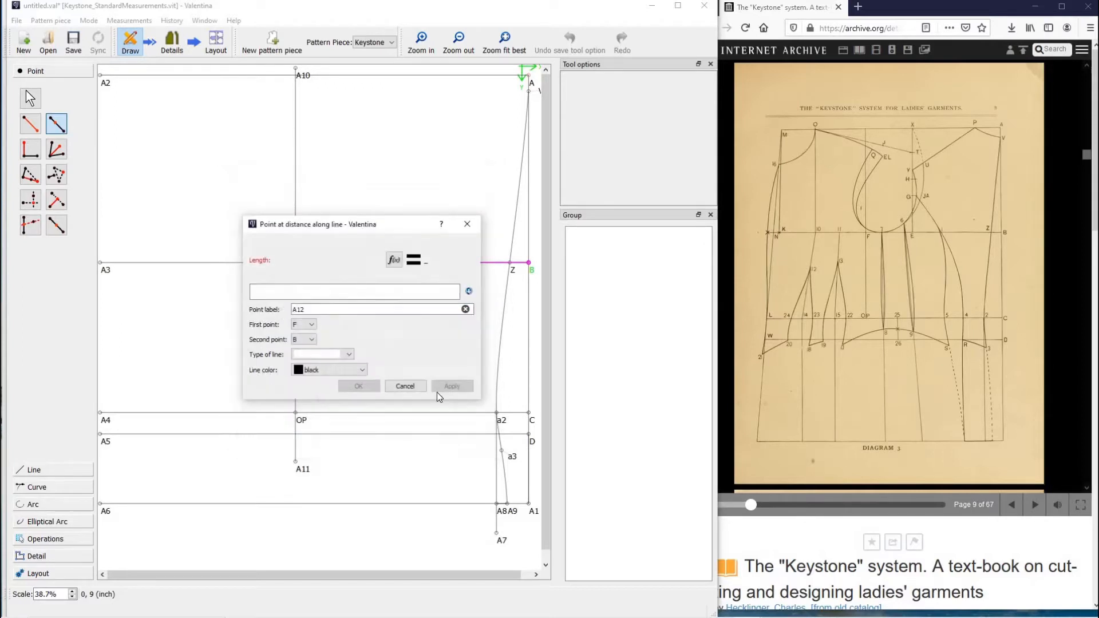
left_click(462, 440)
left_click(418, 383)
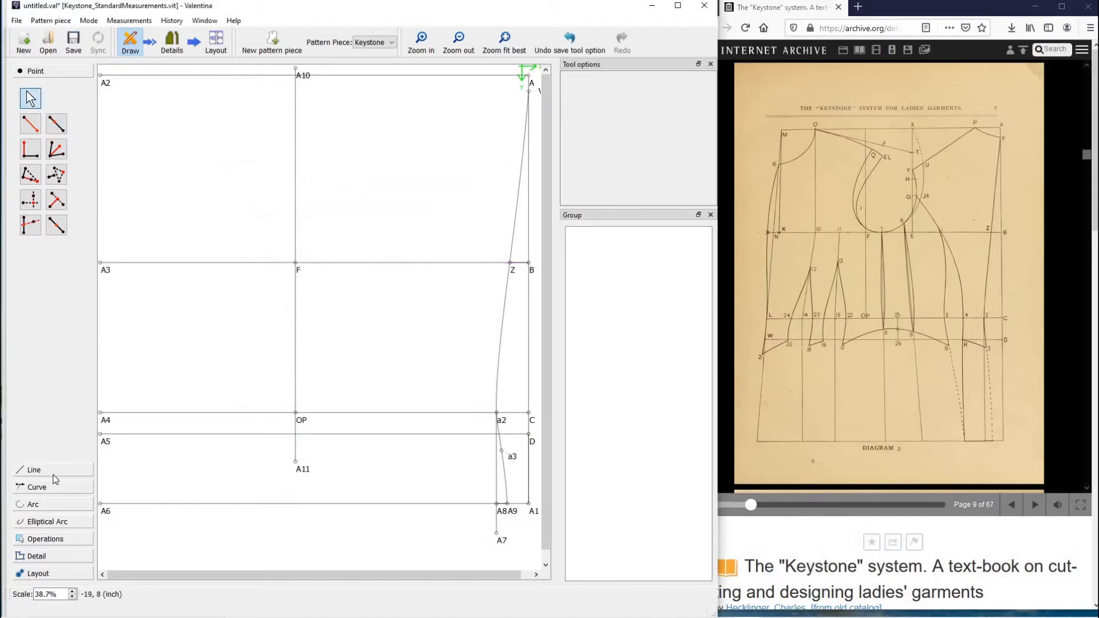
Draw a straight line between points B and F.
left_click(35, 470)
left_click(28, 144)
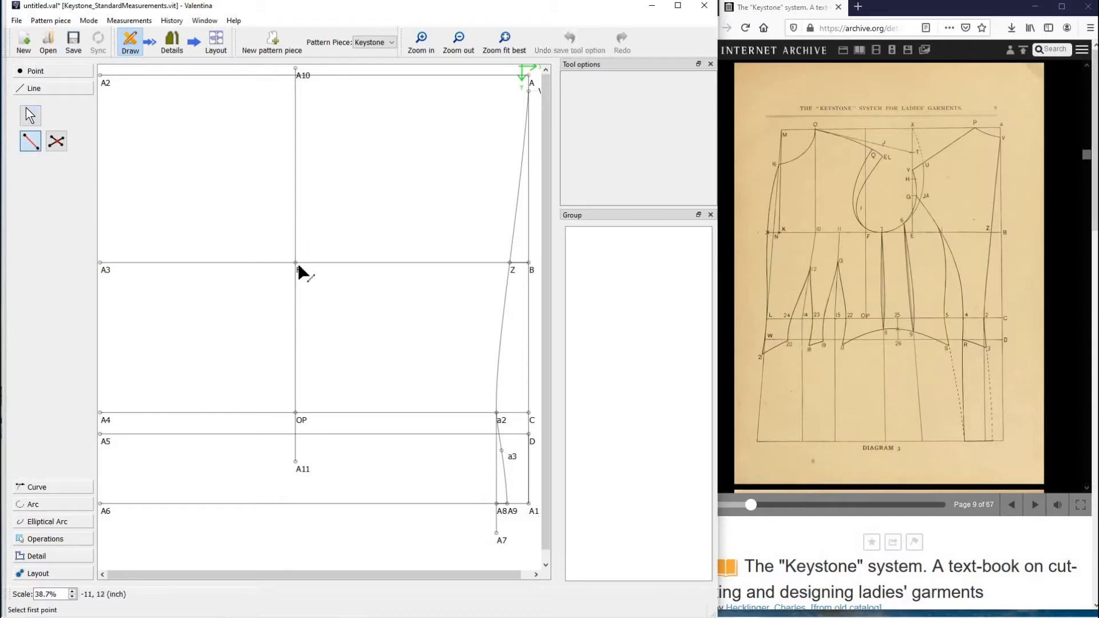
left_click(529, 264)
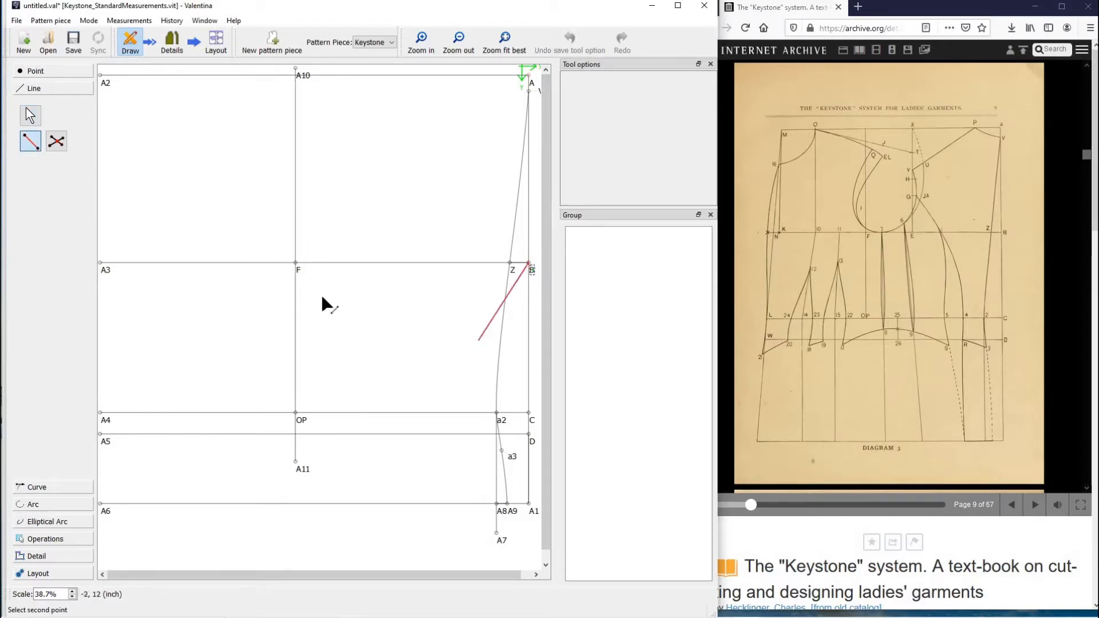
left_click(296, 264)
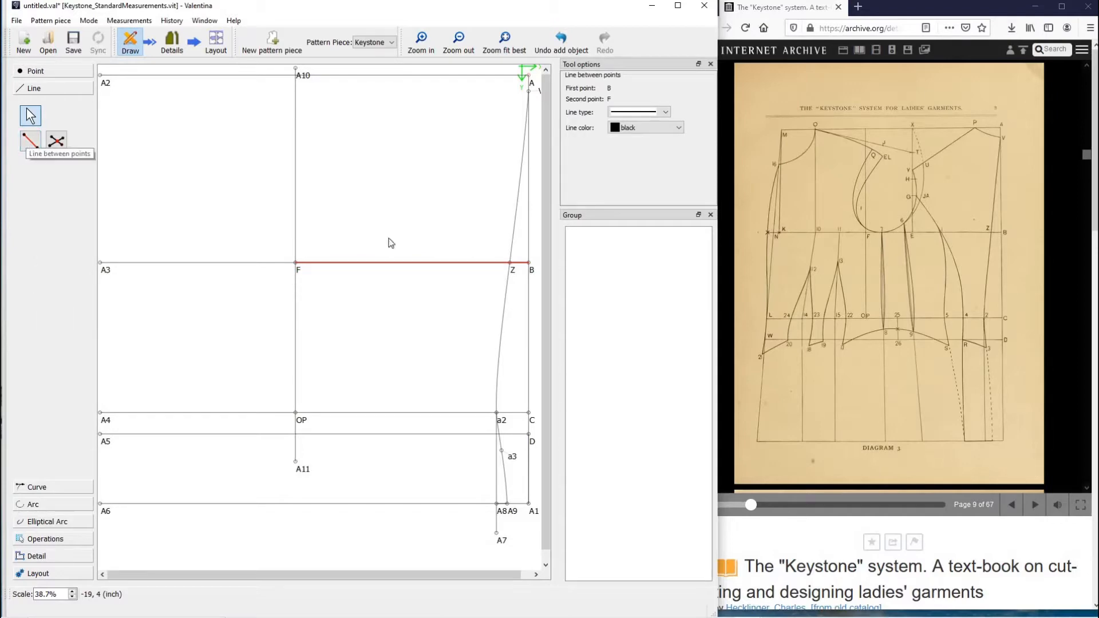
left_click(340, 541)
Define a point at a distance along the line from F to B, using Line_B_F/4 as its length formula.
left_click(36, 70)
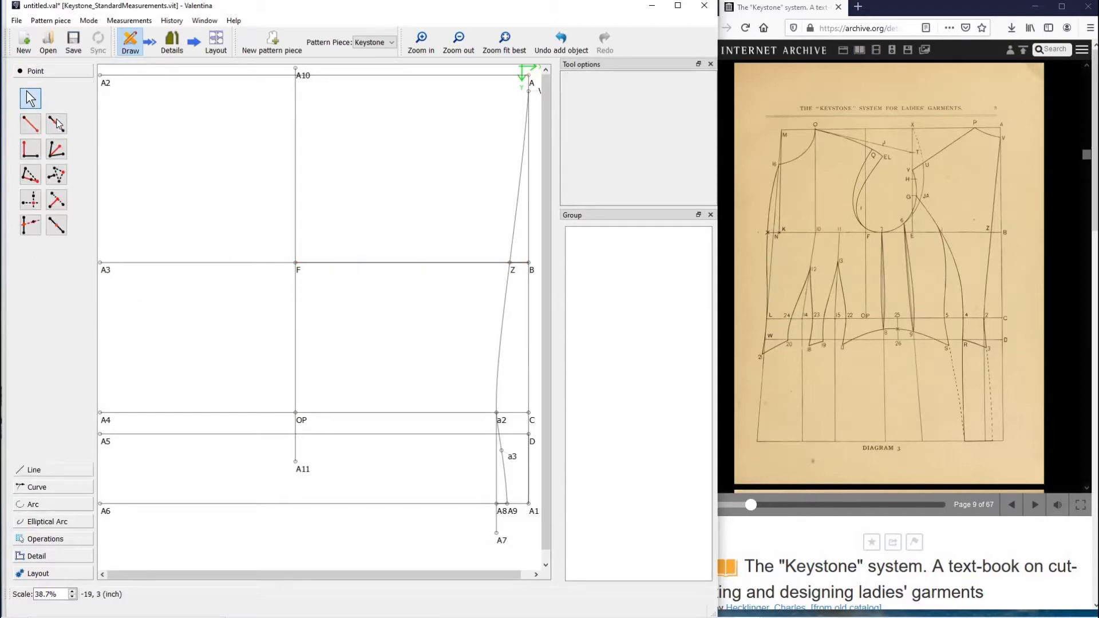
left_click(56, 123)
left_click(296, 263)
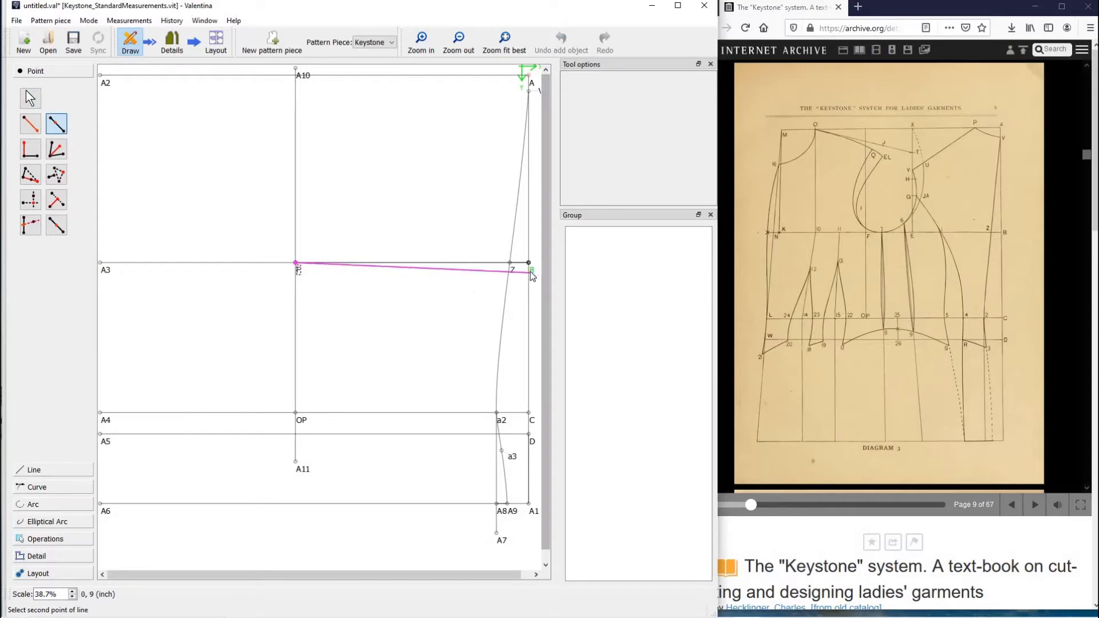
left_click(529, 263)
left_click(393, 260)
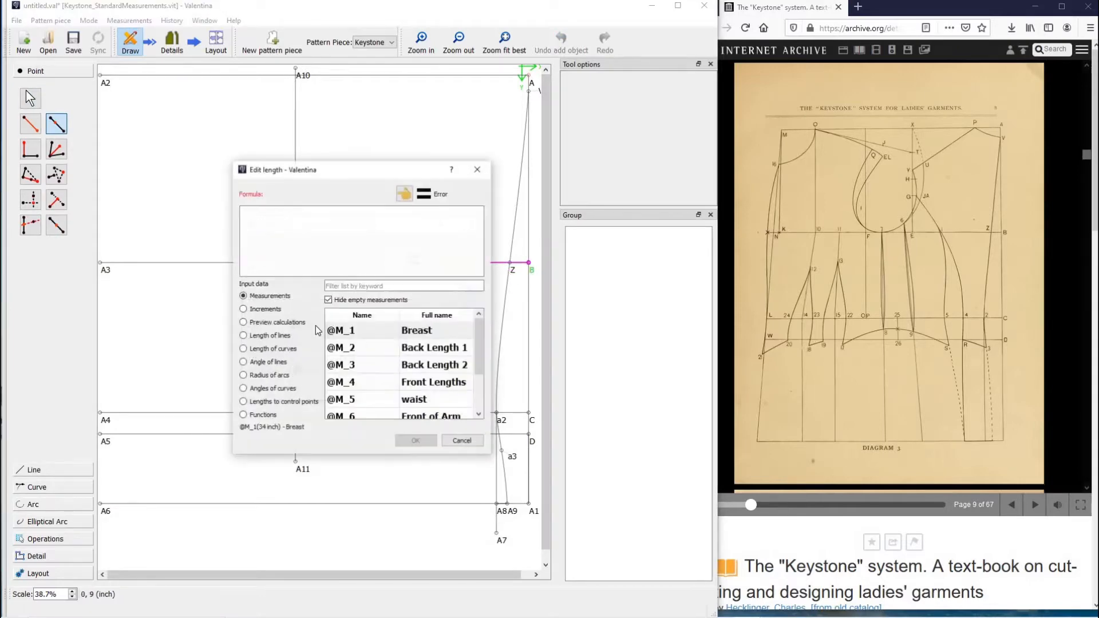
left_click(385, 287)
scroll(355, 343, "down", 1)
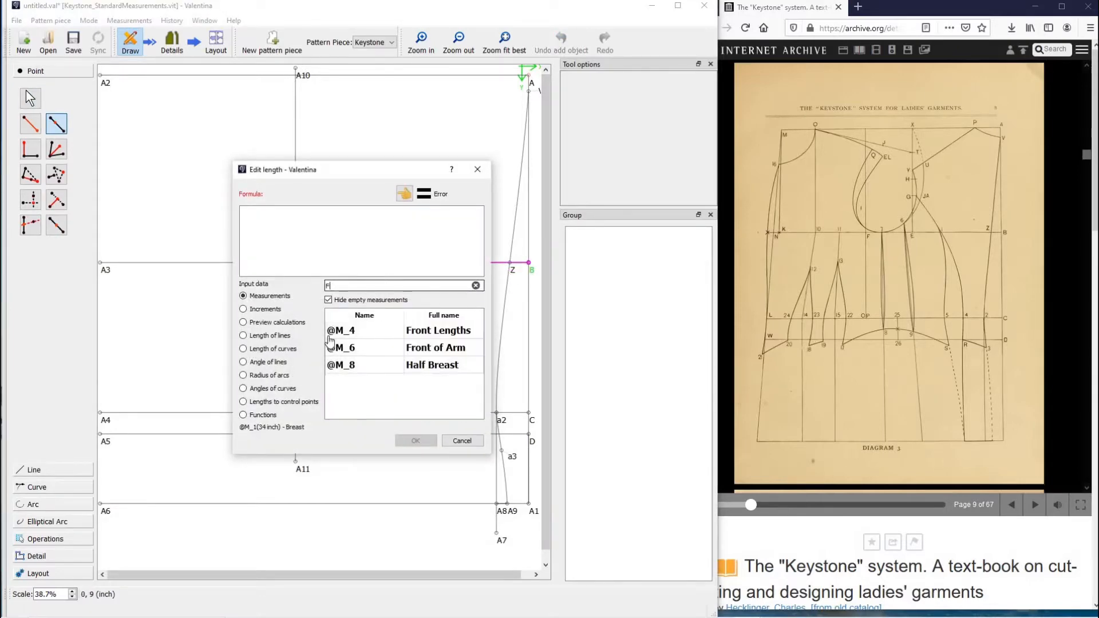
left_click(288, 336)
left_click(364, 285)
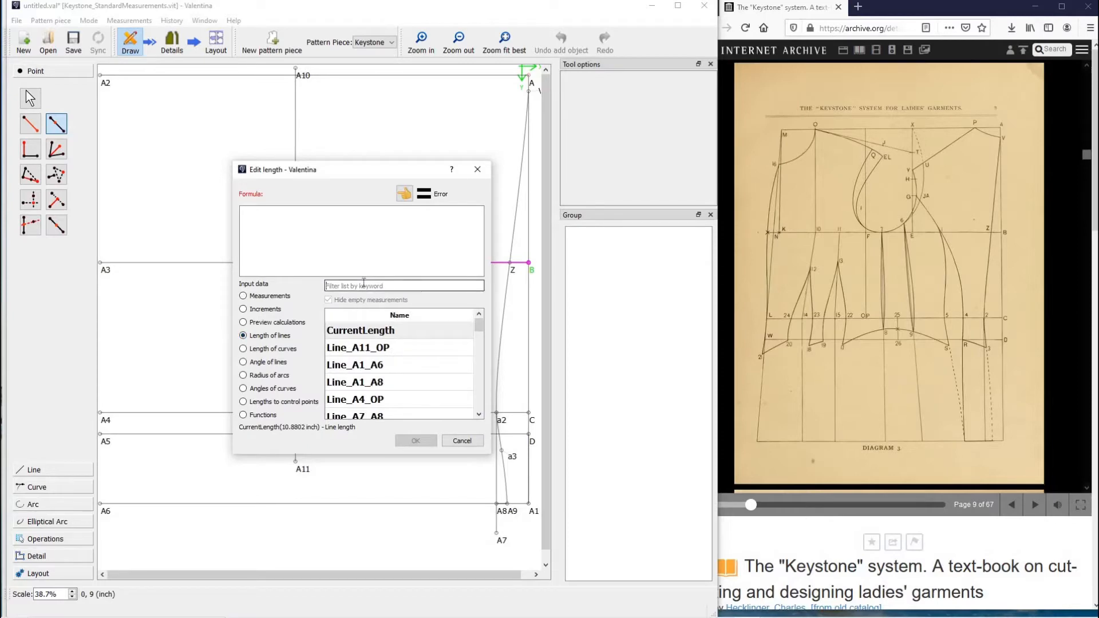
type("F")
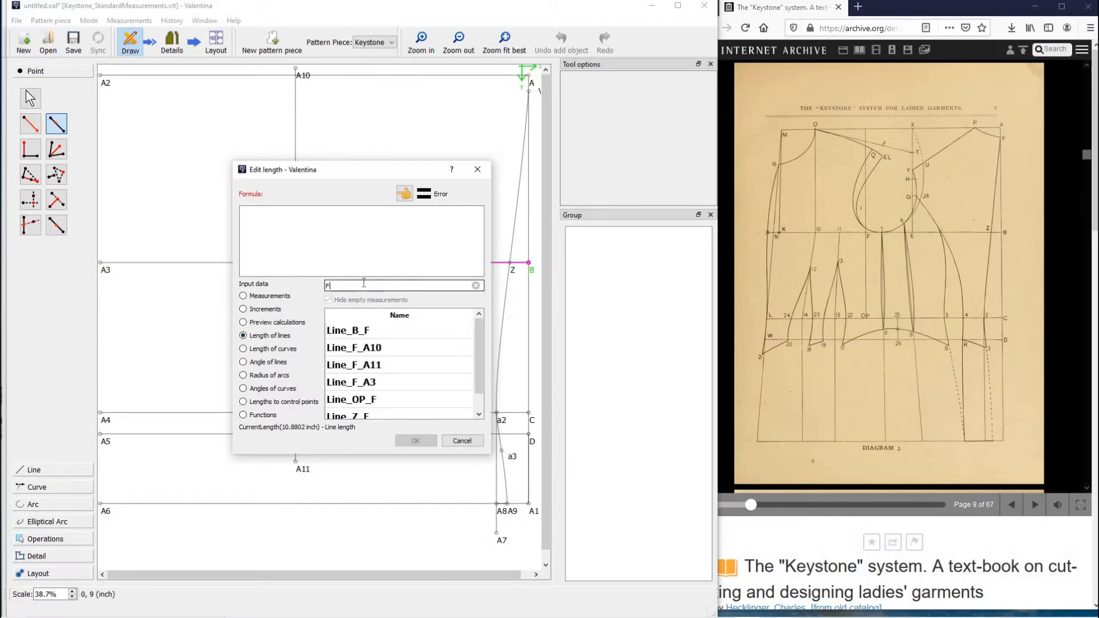
double_click(358, 331)
left_click(349, 242)
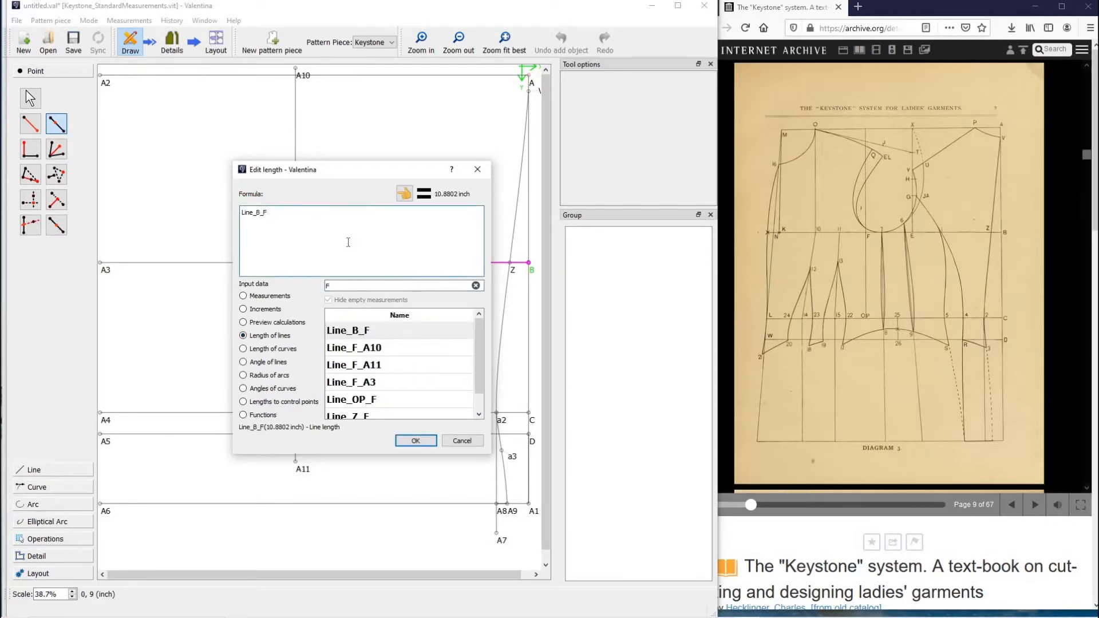
type("/4")
left_click(416, 441)
Label the point between F and B as E and create it.
left_click_drag(311, 309, 280, 312)
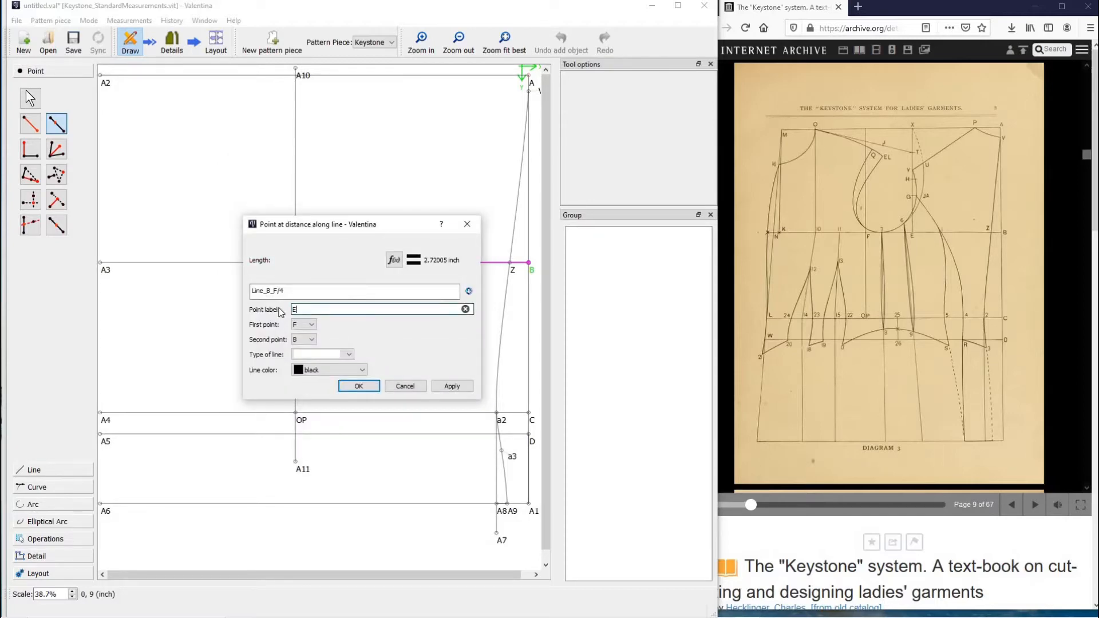
type("E")
left_click(359, 386)
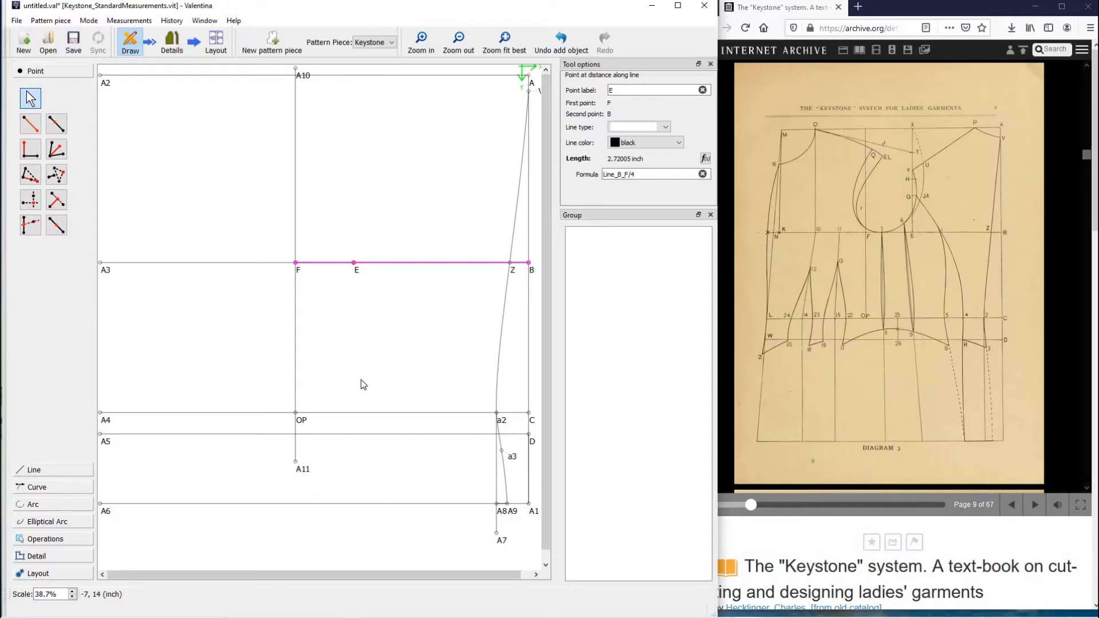
Draw a vertical line upward from E at 90°, about 9.07 inches long, reaching just past the A2–A line.
left_click(30, 124)
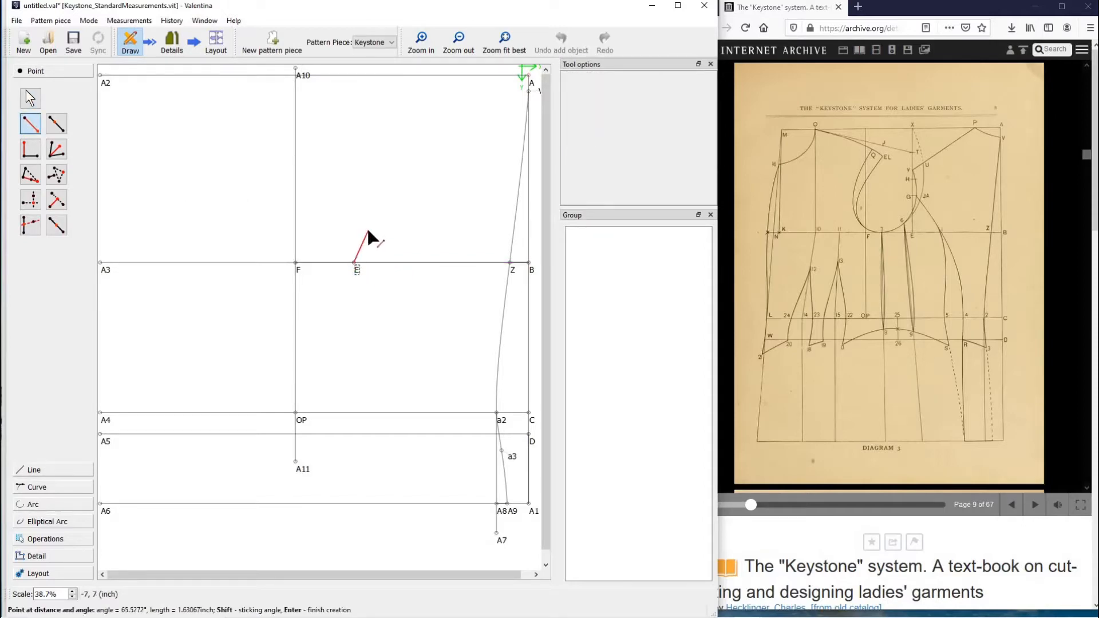
left_click(363, 67)
key("Return")
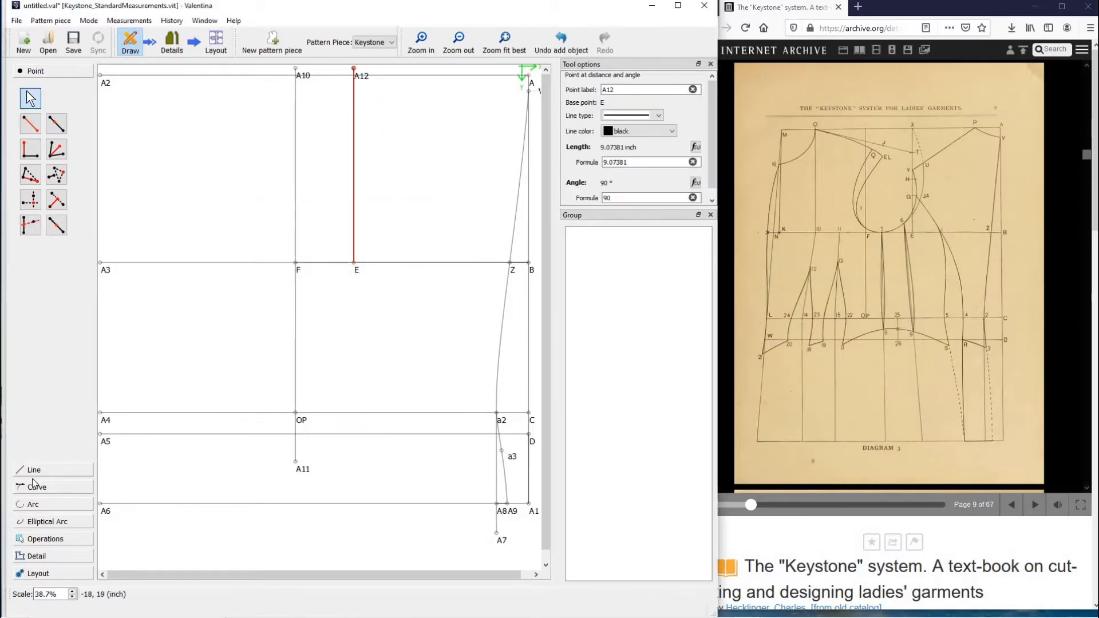
Create the intersection point of the vertical from E to A12 with line A2–A.
left_click(34, 469)
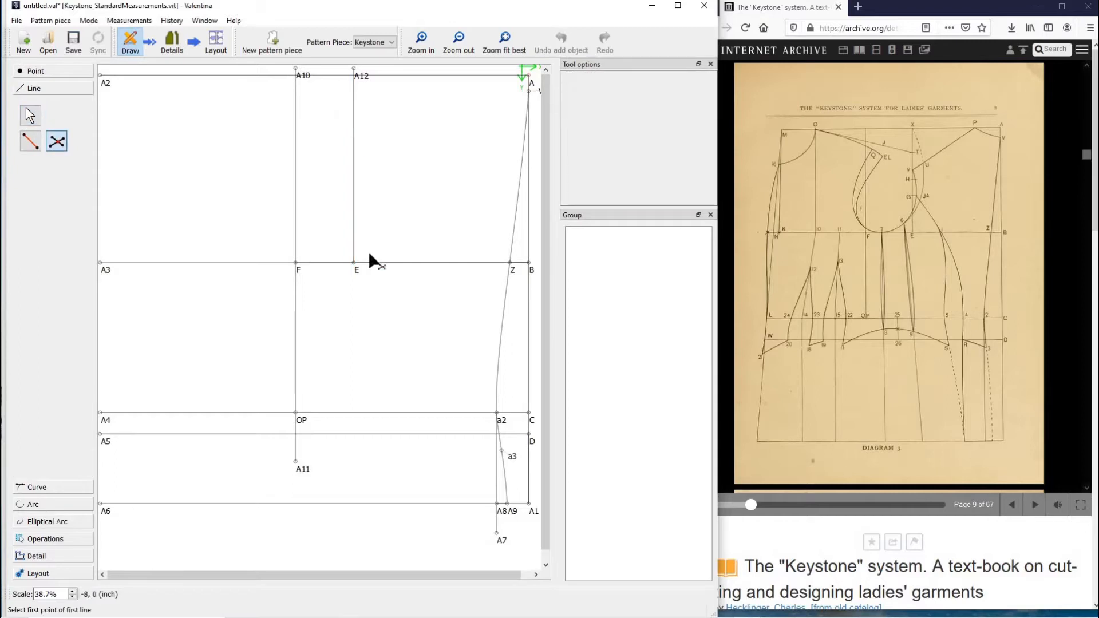
left_click(356, 266)
left_click(354, 70)
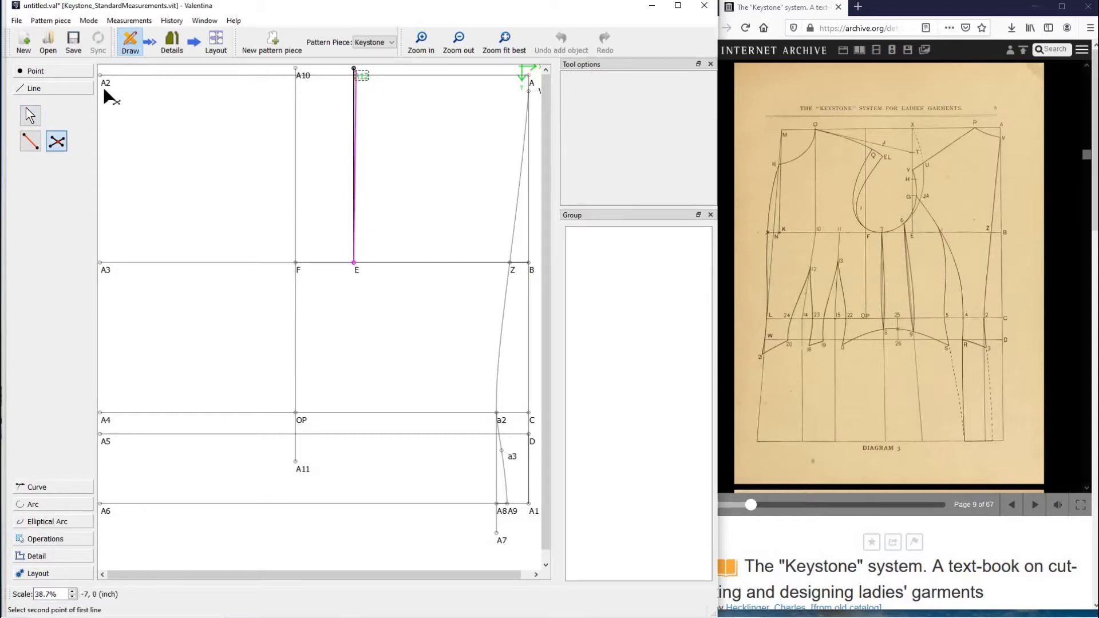
left_click(107, 86)
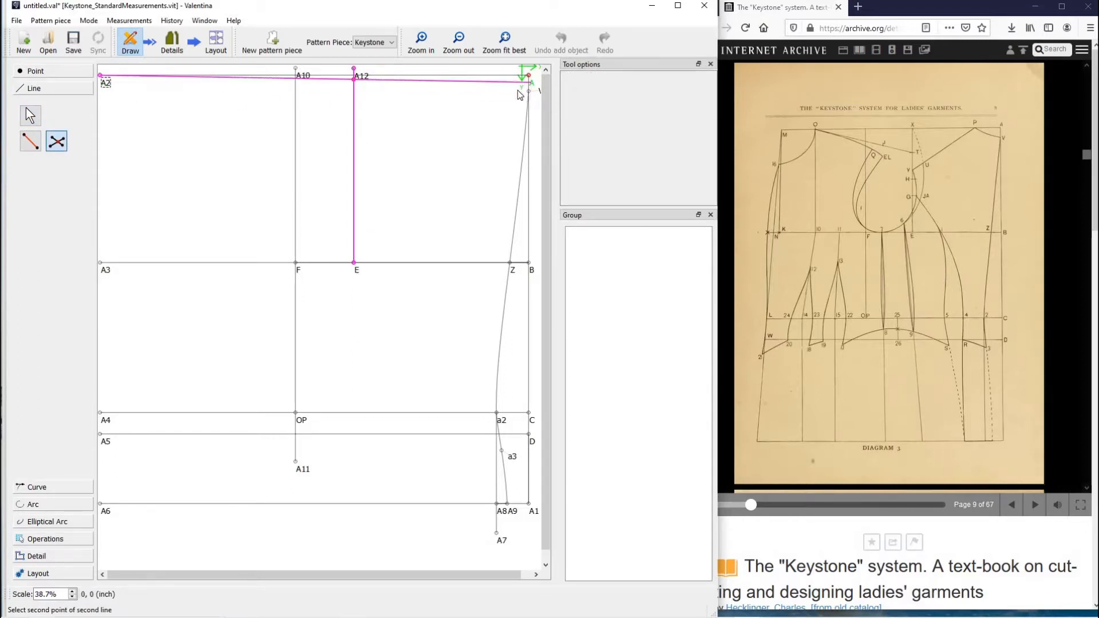
left_click(529, 76)
Separate the overlapping labels at the head of the vertical from E and rename the intersection point X.
left_click_drag(363, 74, 366, 102)
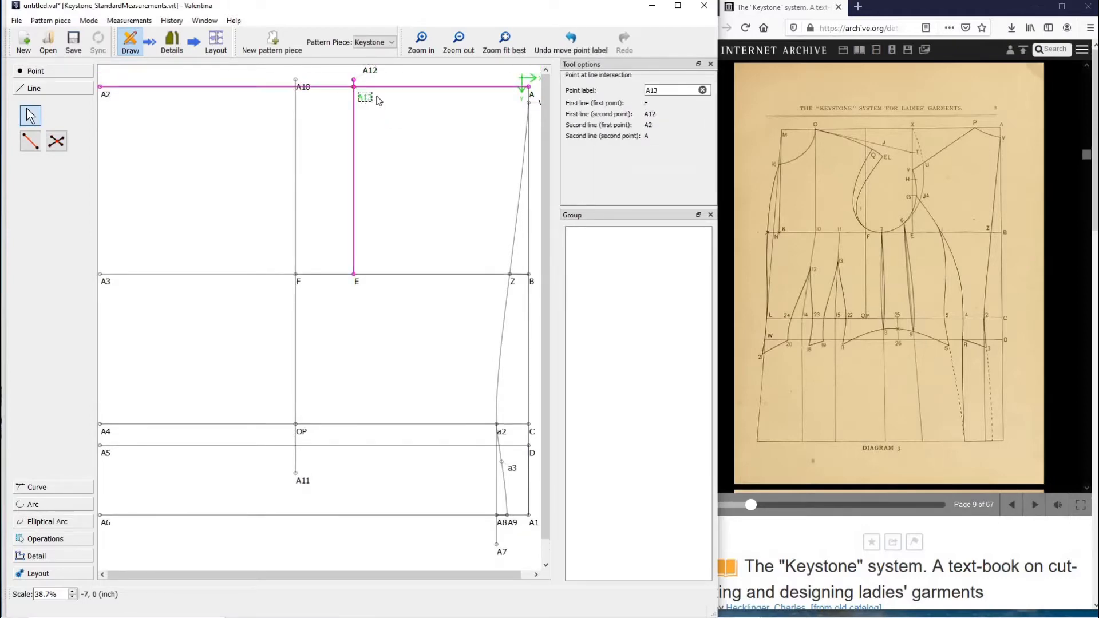
left_click_drag(664, 90, 641, 100)
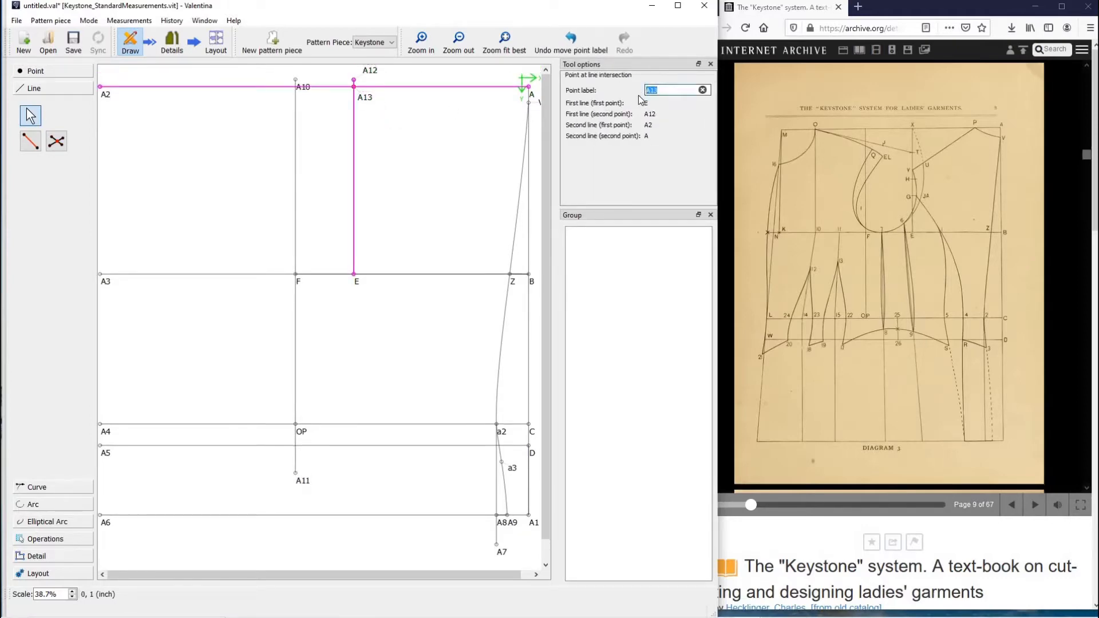
type("X")
left_click(451, 156)
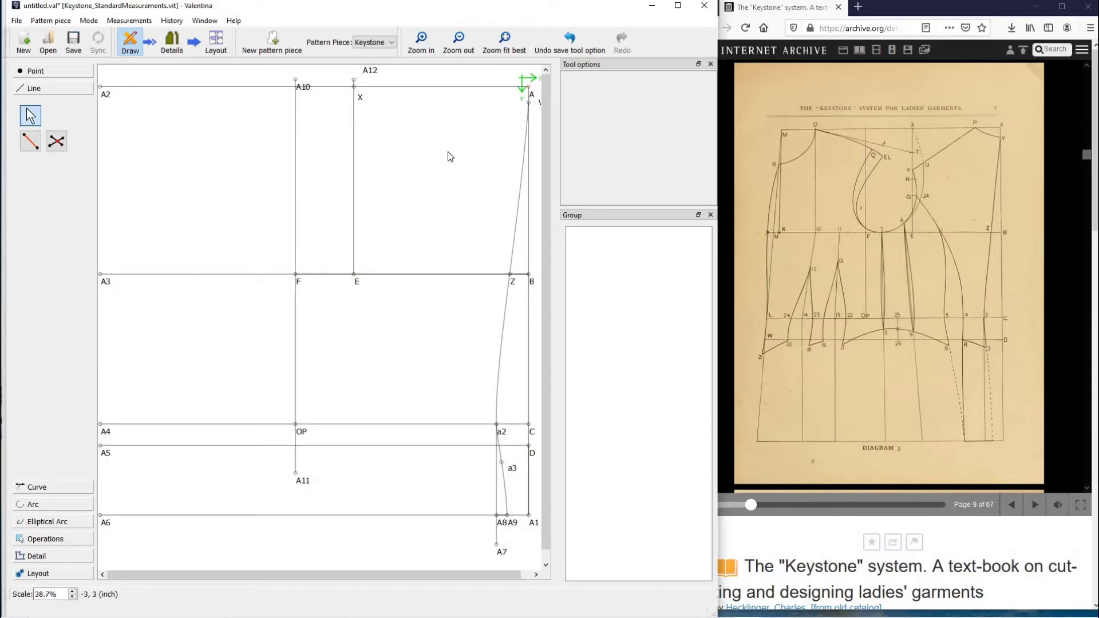
Place a midpoint between E and X, using CurrentLength/2 as its length, and label it H.
left_click(60, 71)
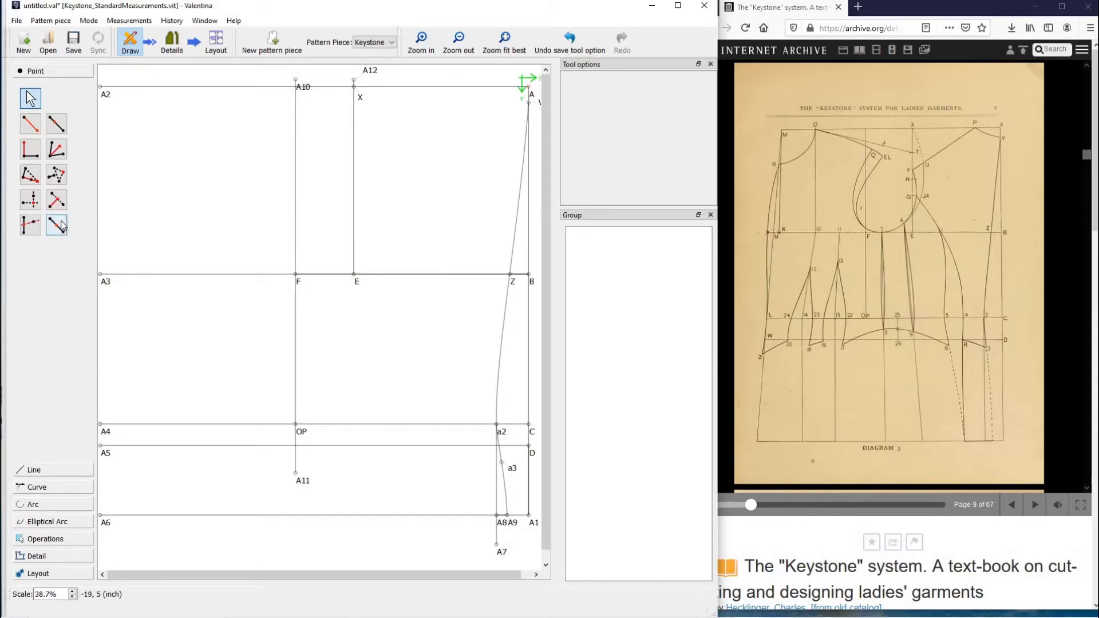
left_click(58, 225)
left_click(355, 276)
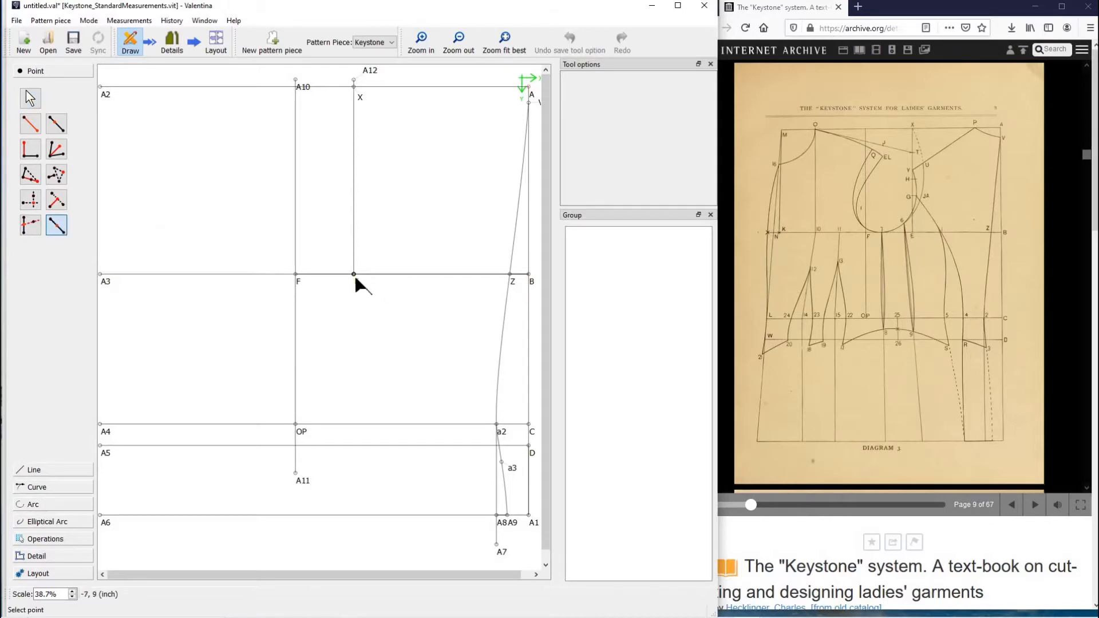
left_click(354, 87)
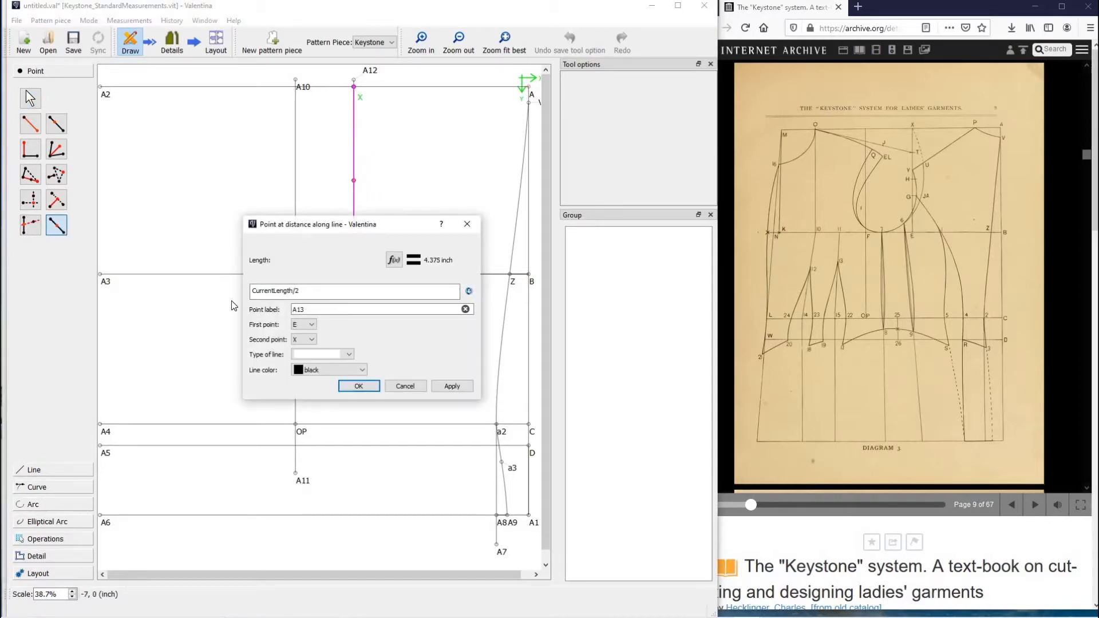
type("H")
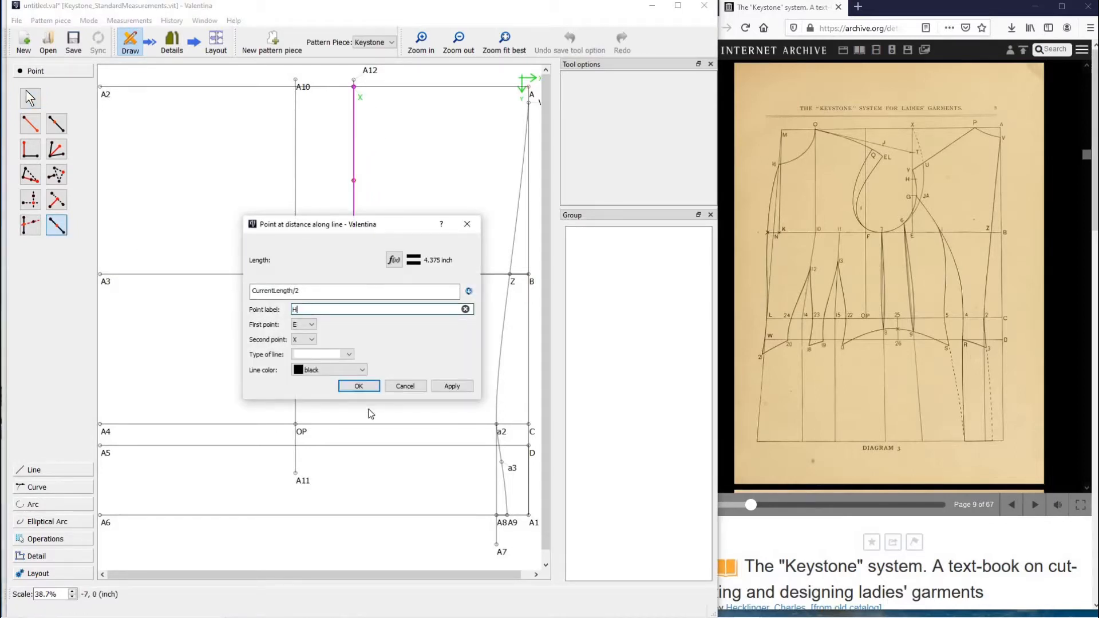
left_click(375, 392)
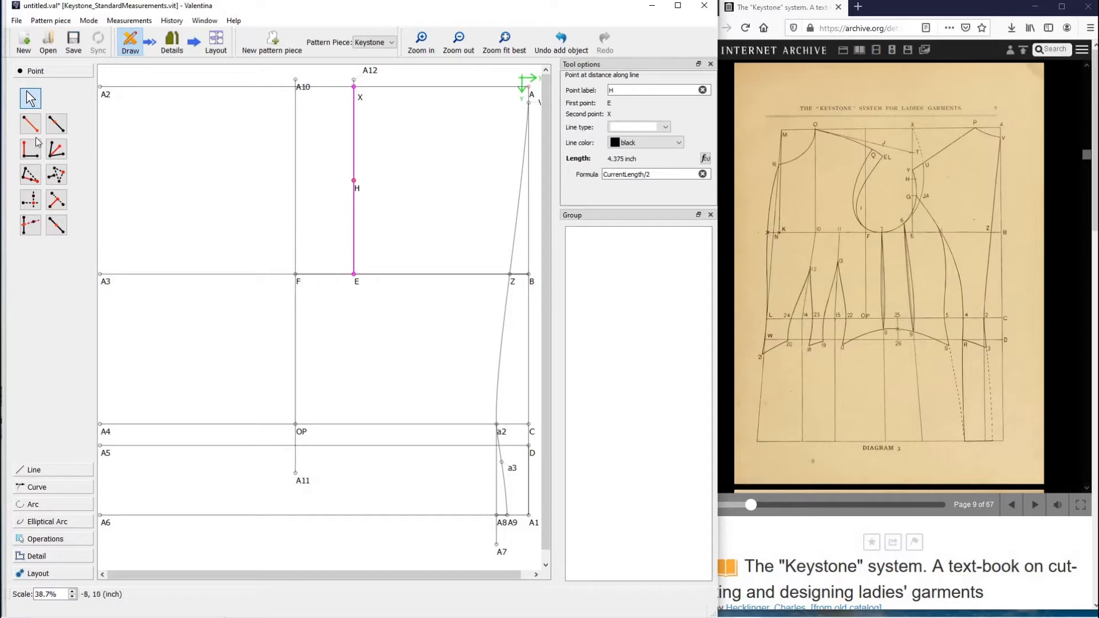
Place a midpoint between H and X, using CurrentLength/2 as its length, and label it T.
left_click(56, 225)
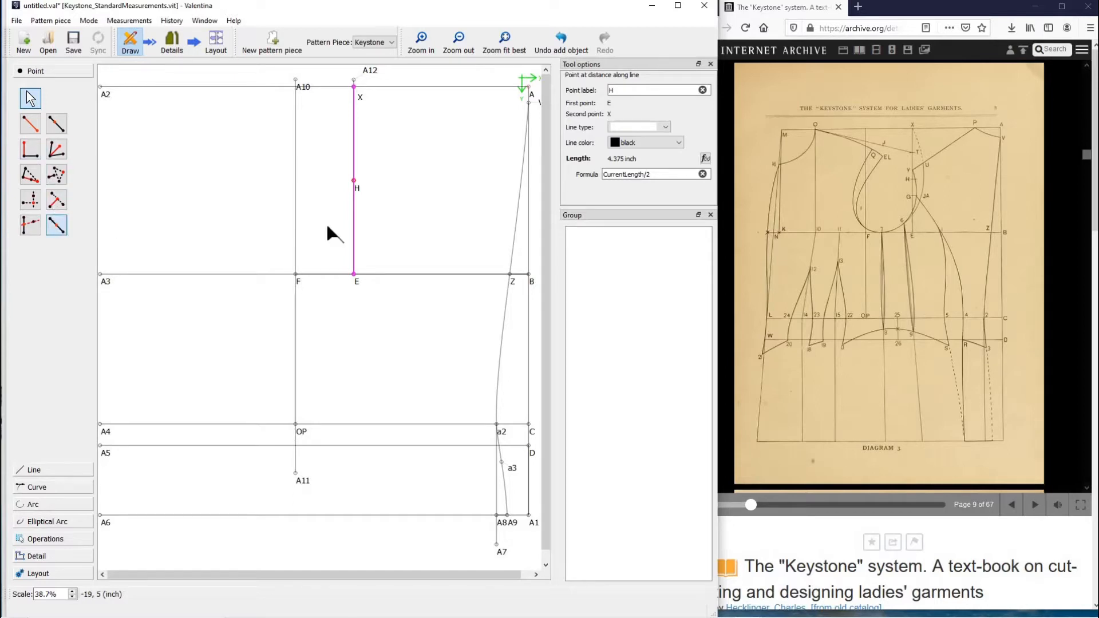
left_click(354, 181)
left_click(354, 87)
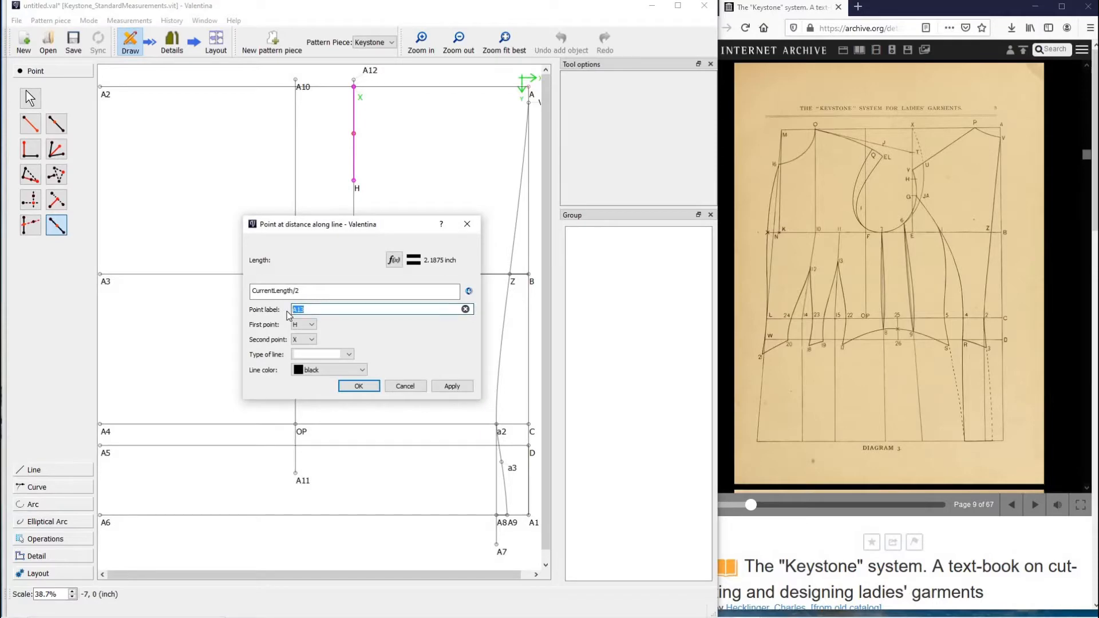
type("T")
left_click(358, 386)
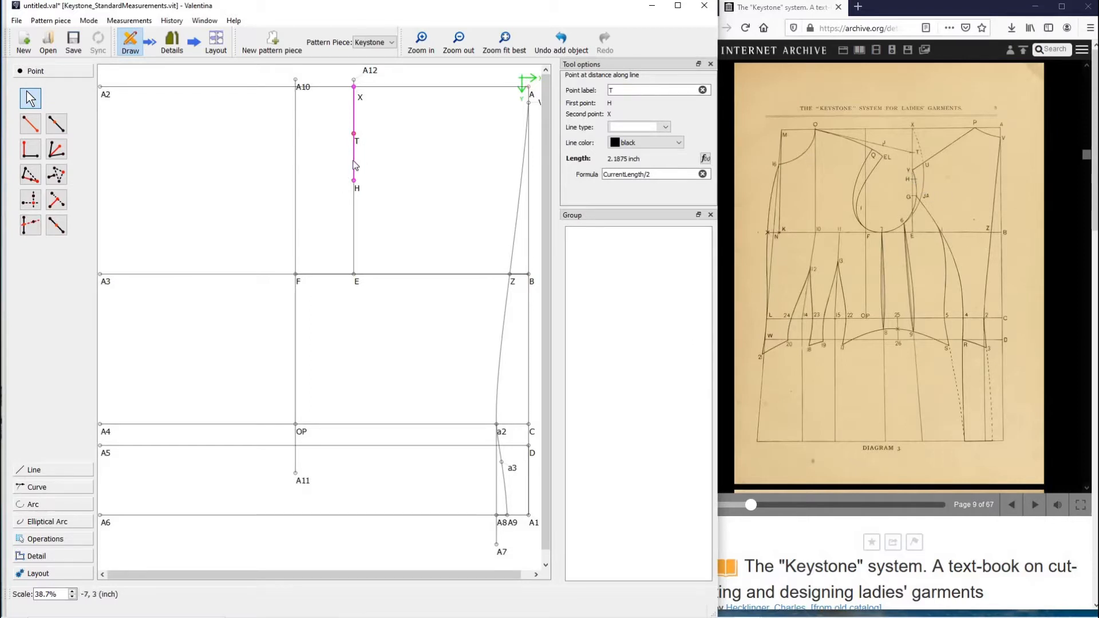
Place a point on the line from H toward T at a distance of .75 inch and label it Y.
left_click(56, 124)
left_click(354, 181)
left_click(354, 134)
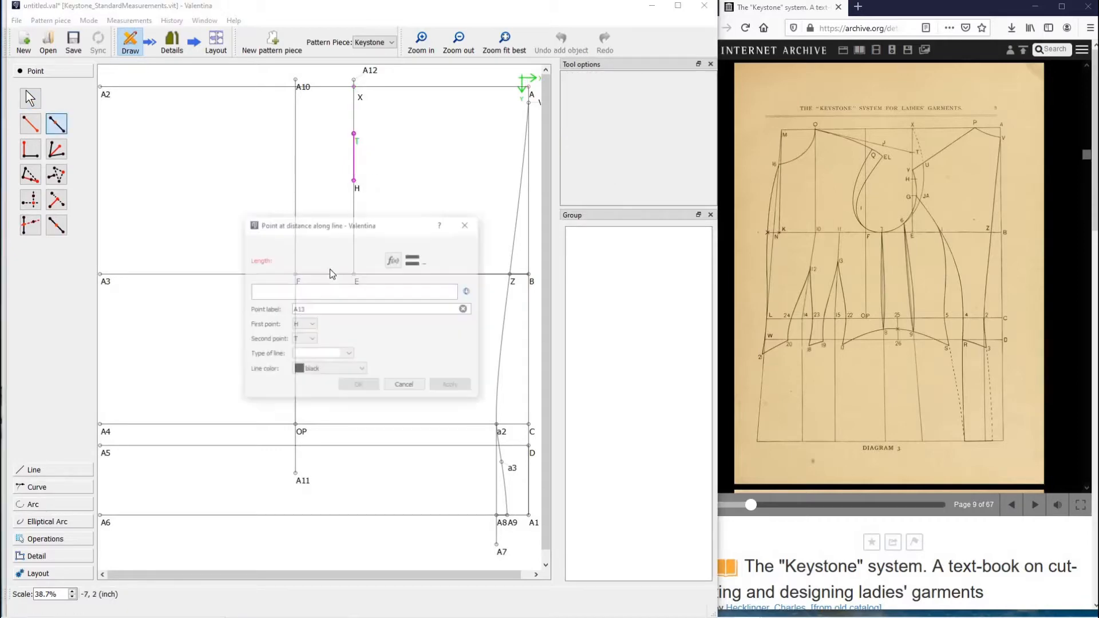
left_click(316, 295)
type(".")
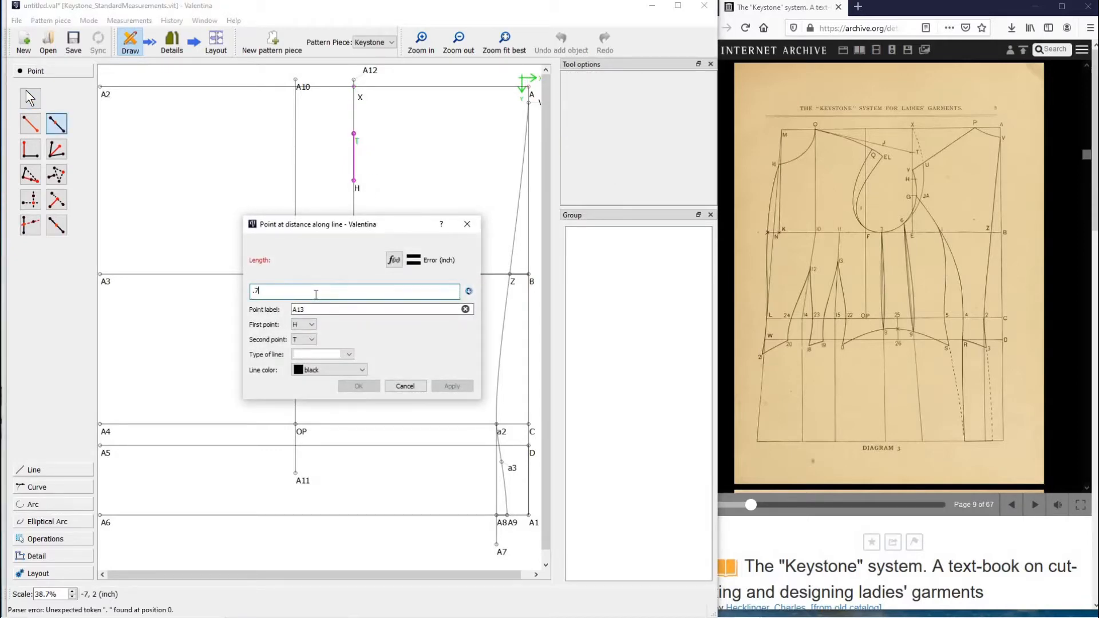
type("75")
key("Tab")
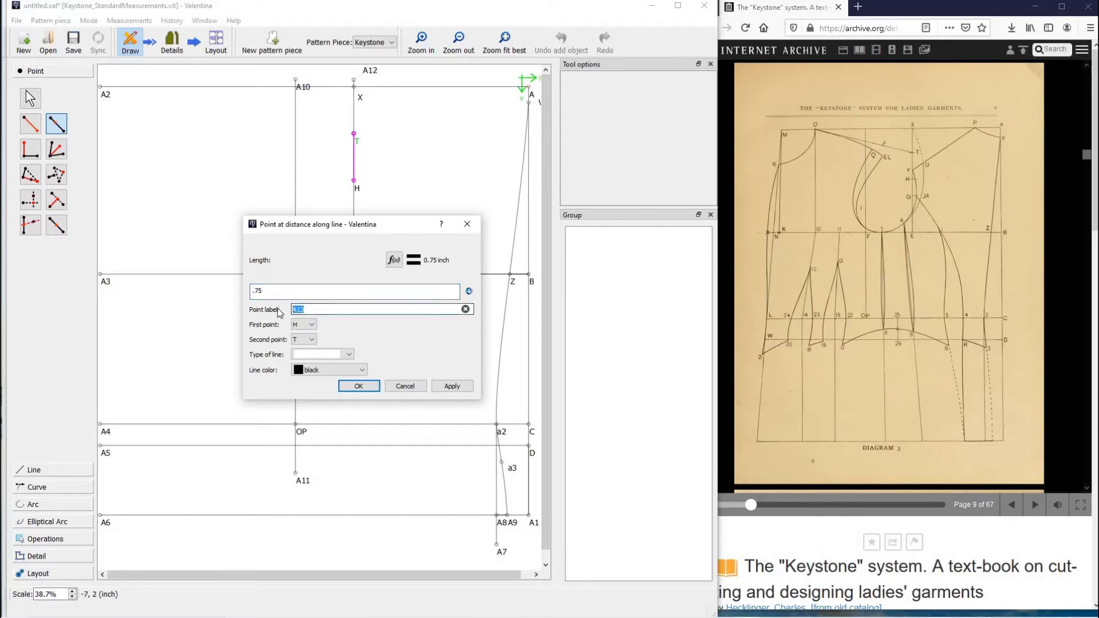
type("Y")
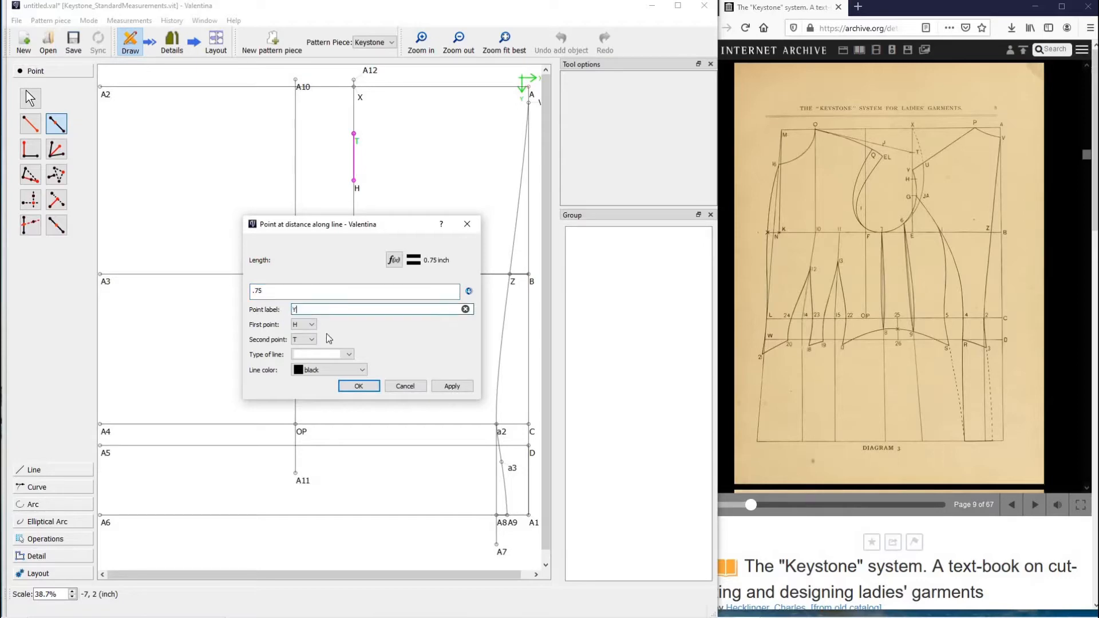
left_click(359, 385)
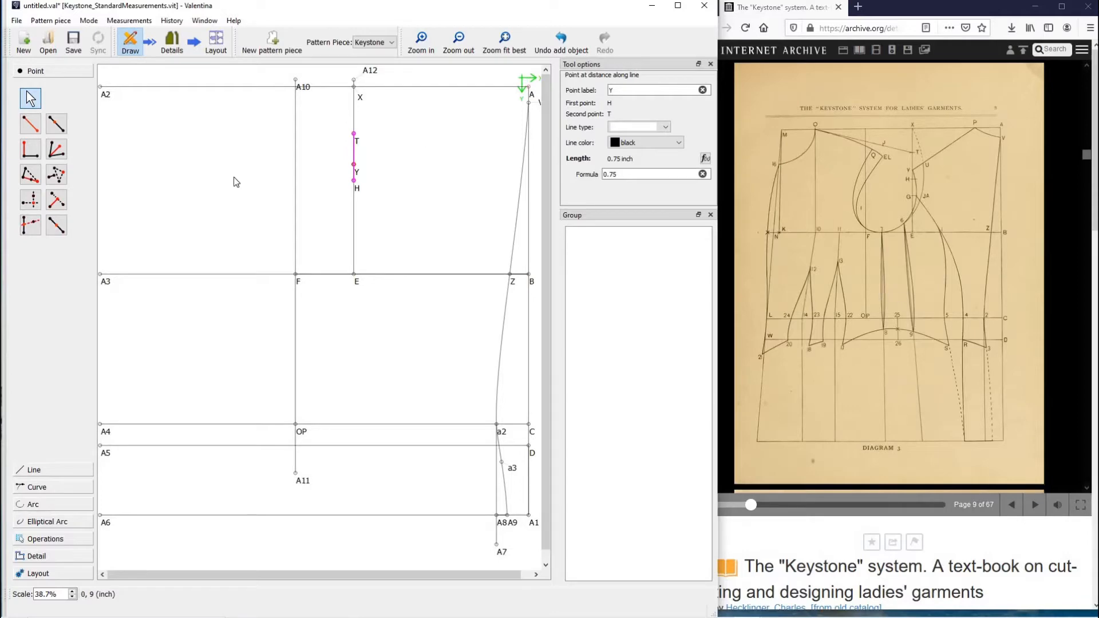
left_click(56, 124)
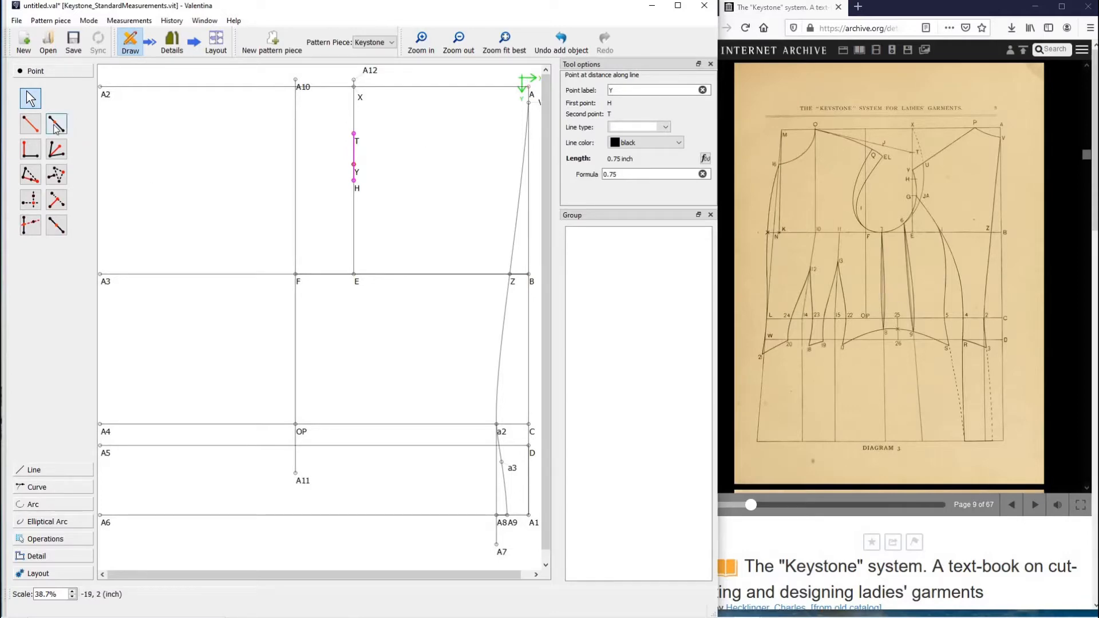
left_click(529, 87)
left_click(354, 87)
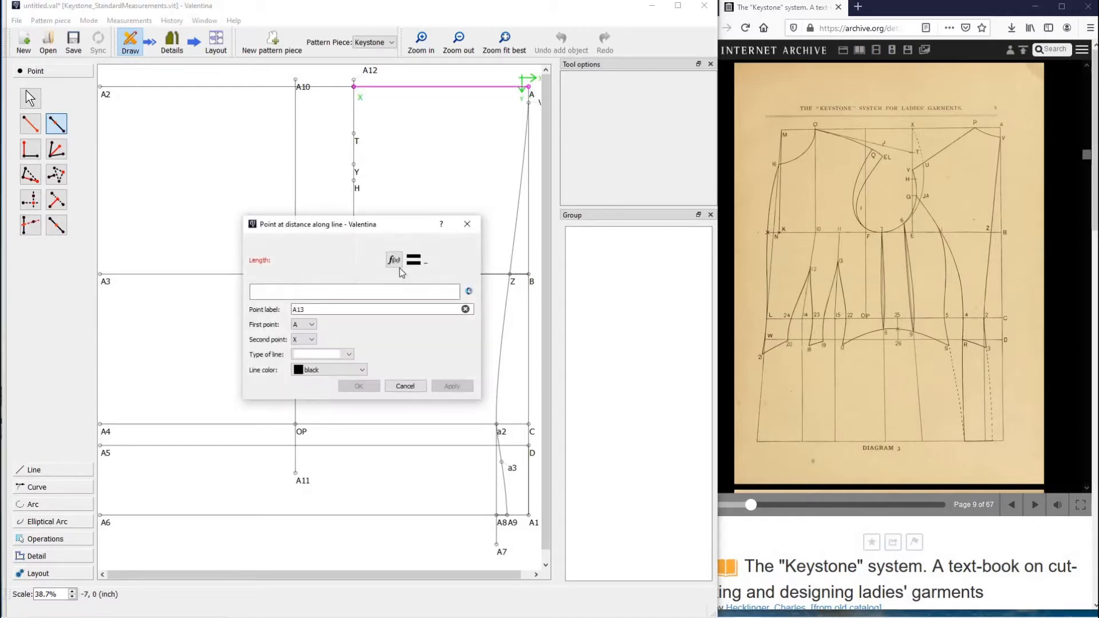
left_click(394, 260)
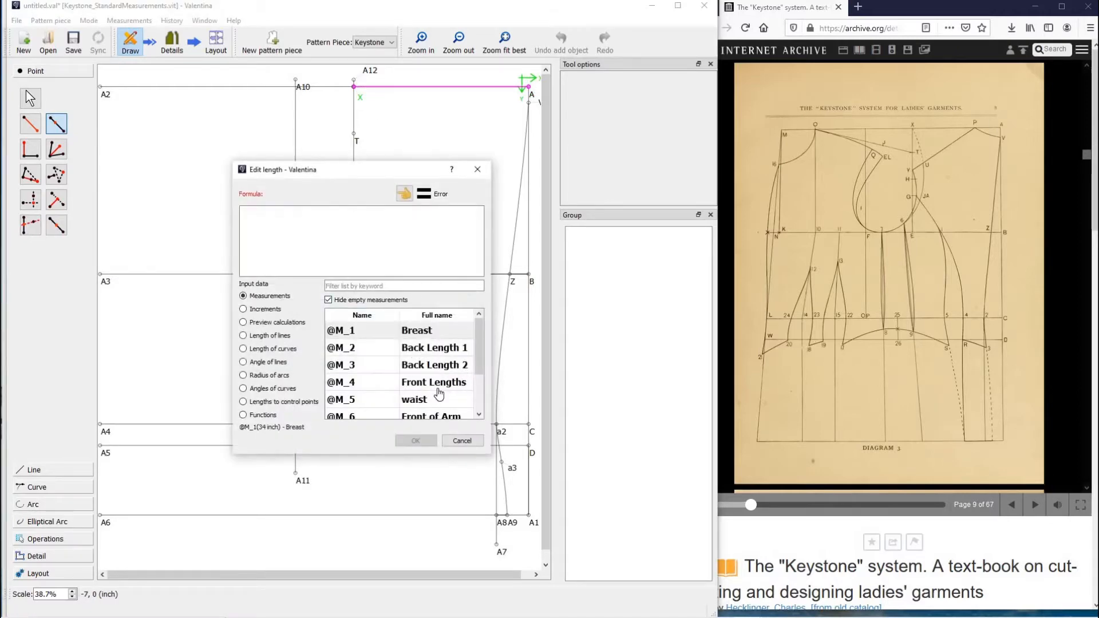
scroll(438, 403, "down", 1)
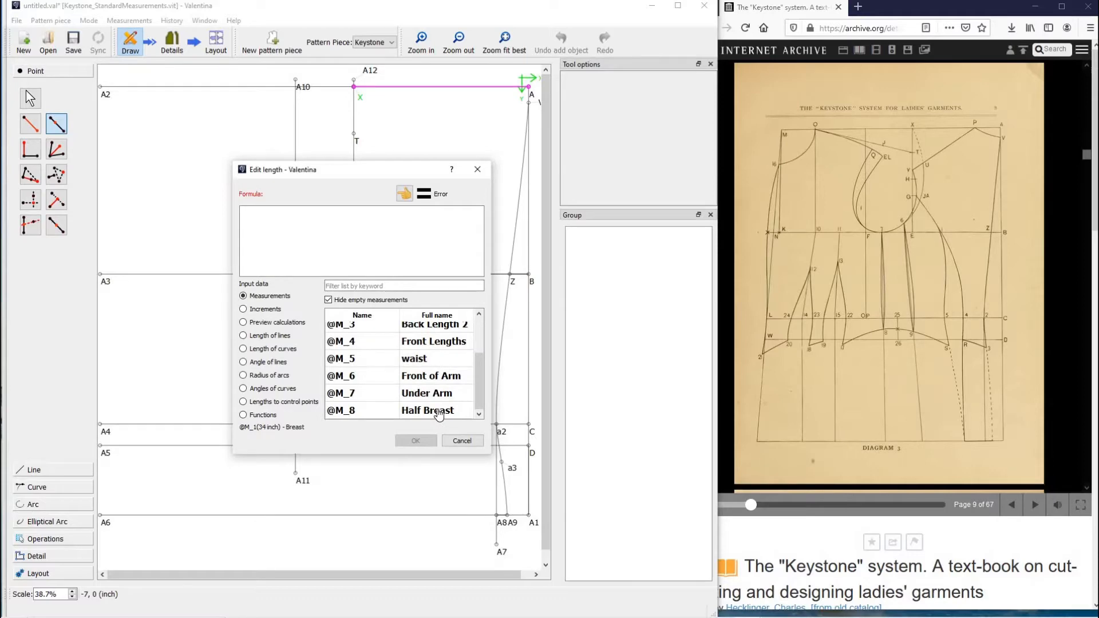
double_click(439, 412)
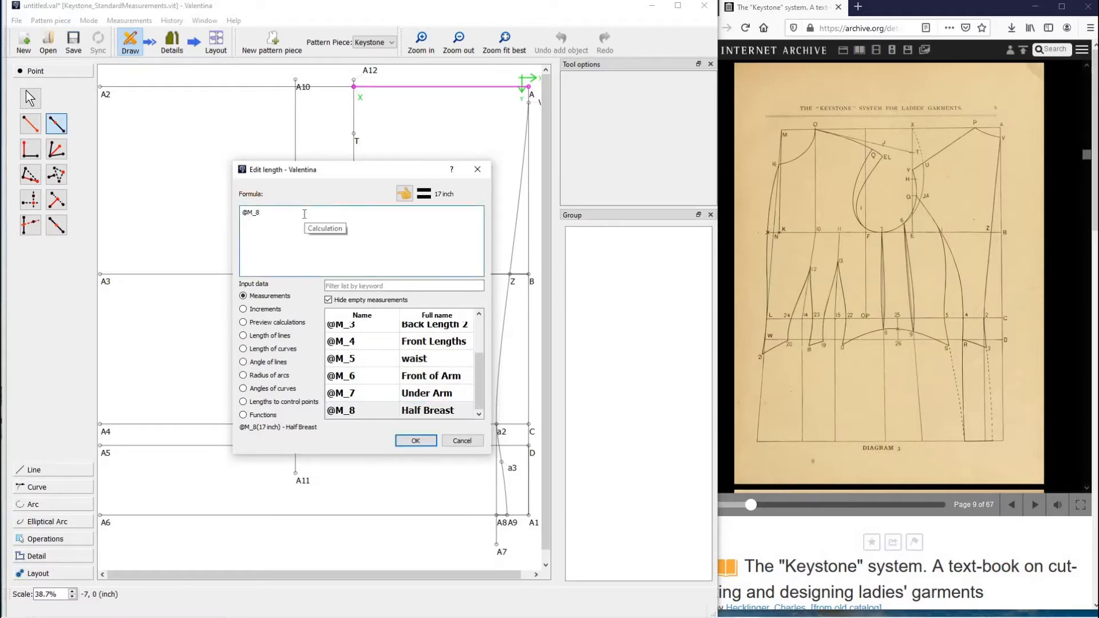
type("/8")
key("Return")
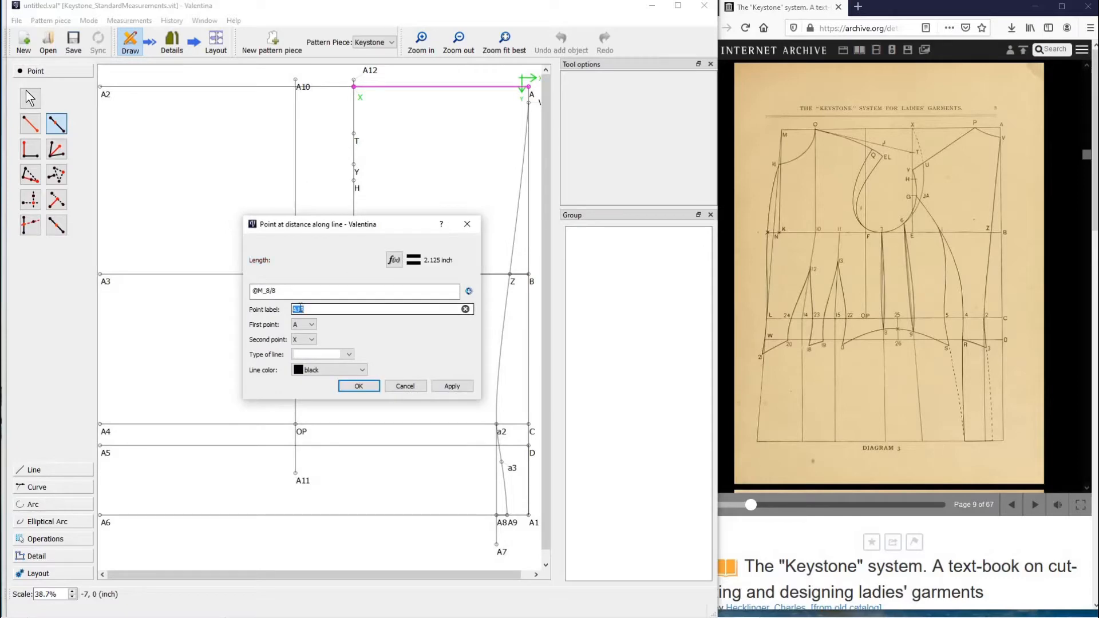
type("P")
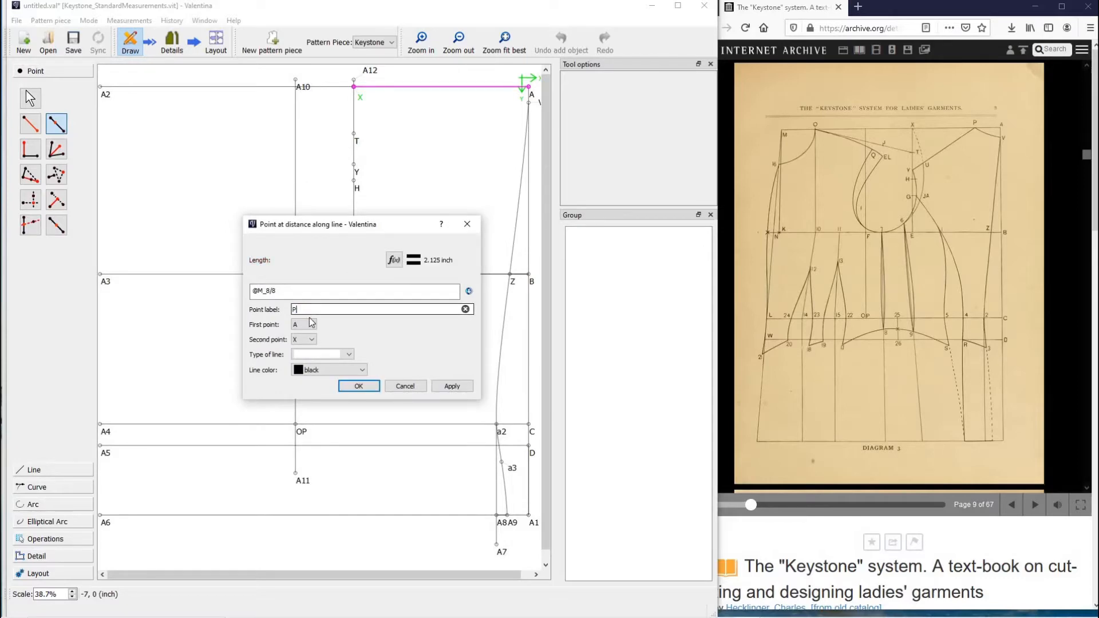
left_click(358, 385)
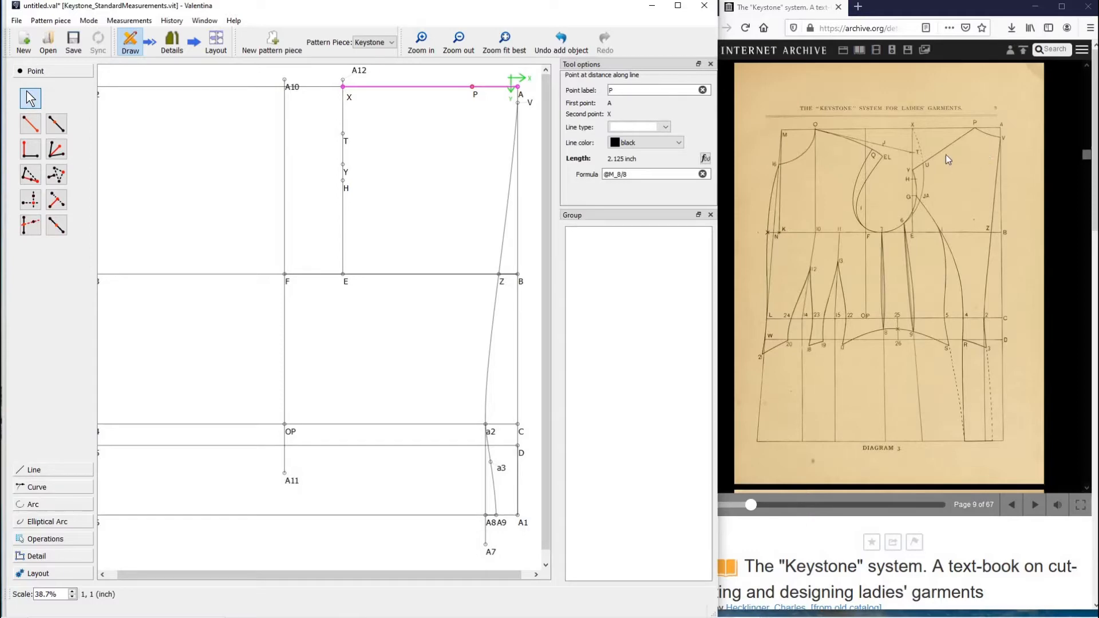
Draw the back shoulder as a straight line from P to Y.
left_click(46, 469)
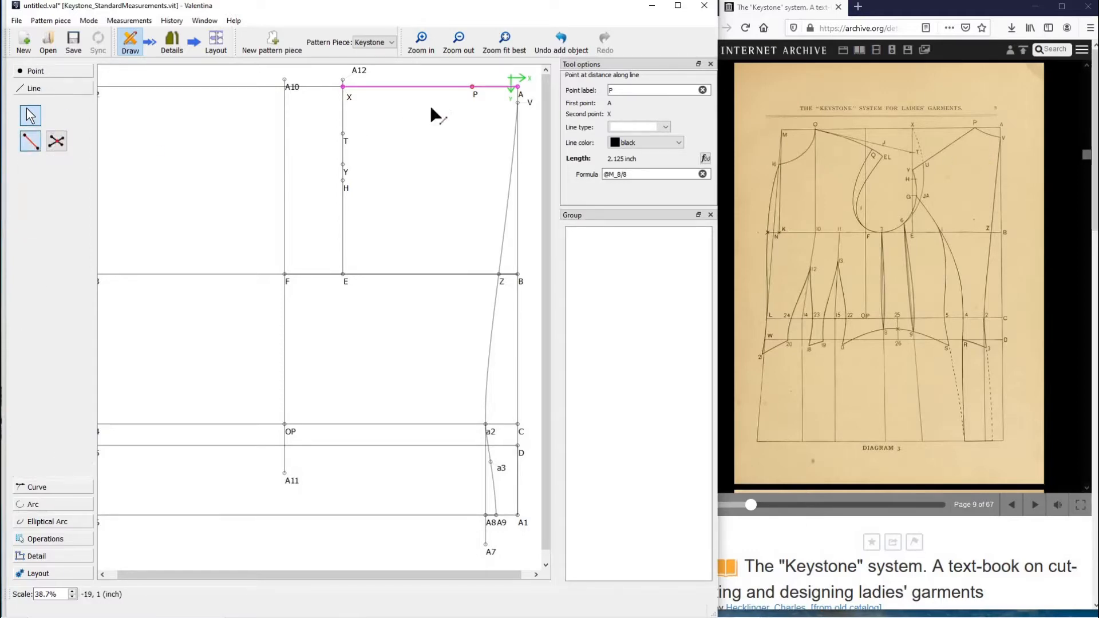
left_click(472, 87)
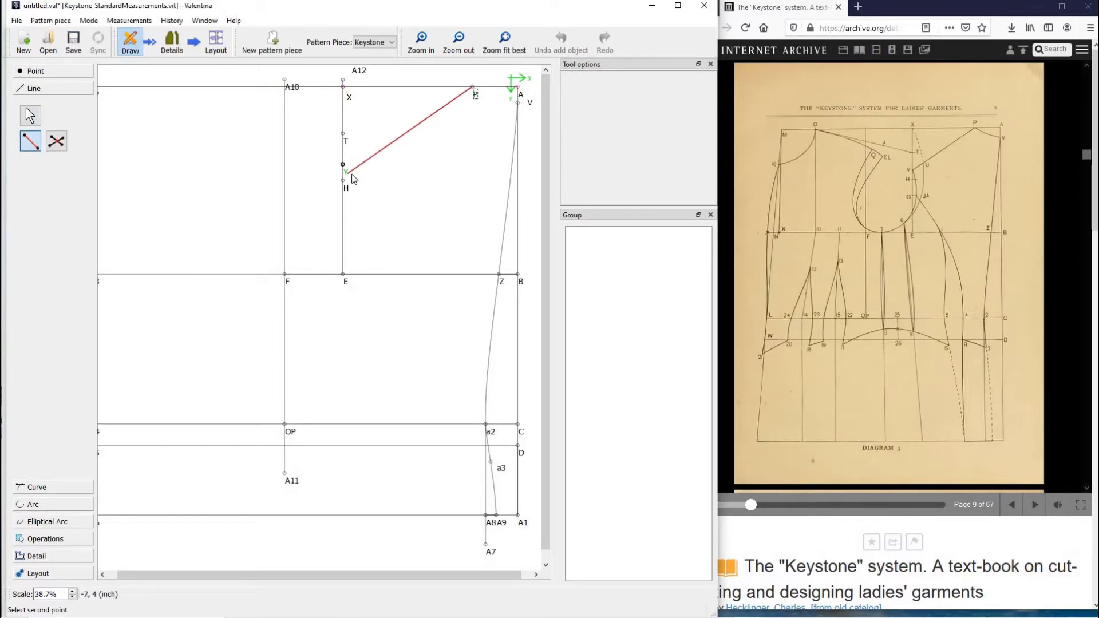
left_click(352, 175)
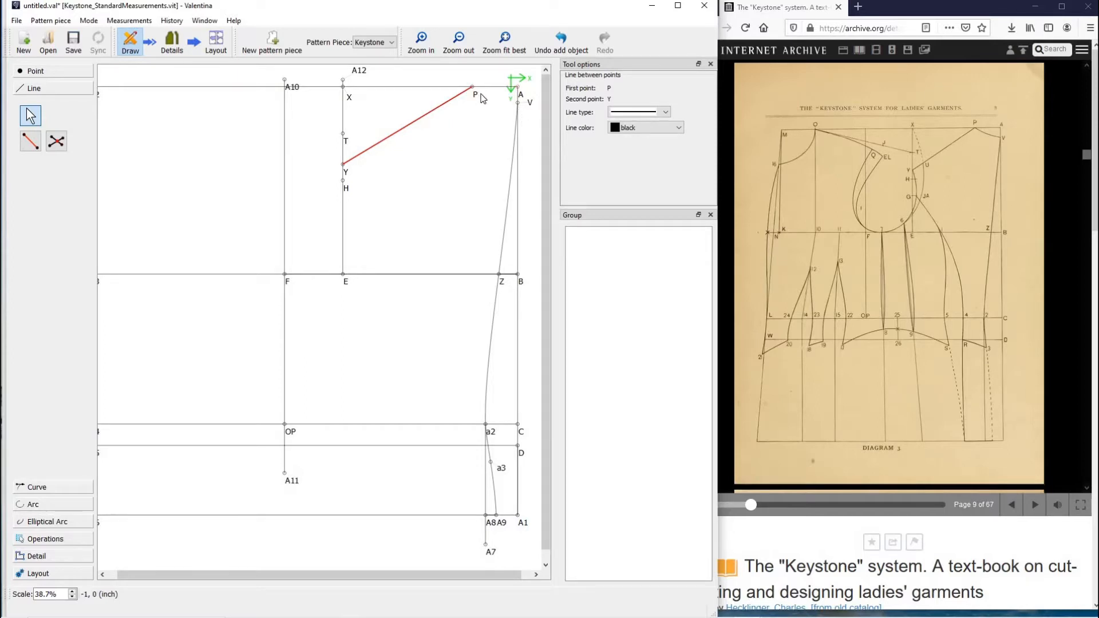
Draw the back neckline as a downward-bowed curve from P to V, with start angle about 299°, start handle about 0.35 inch and end angle about 182°.
left_click(40, 487)
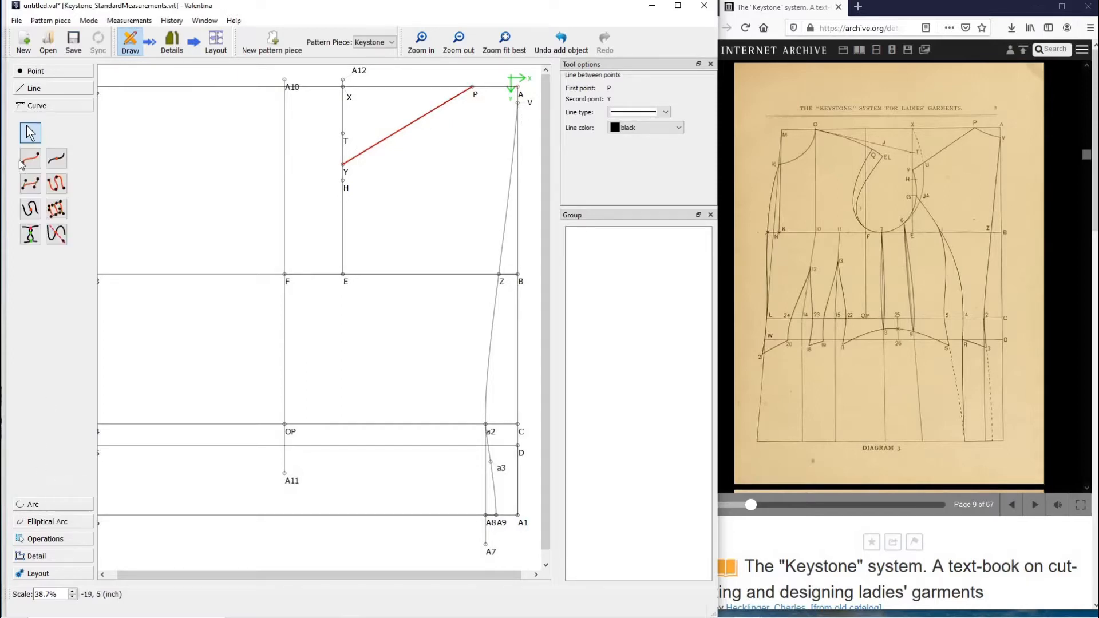
left_click(23, 162)
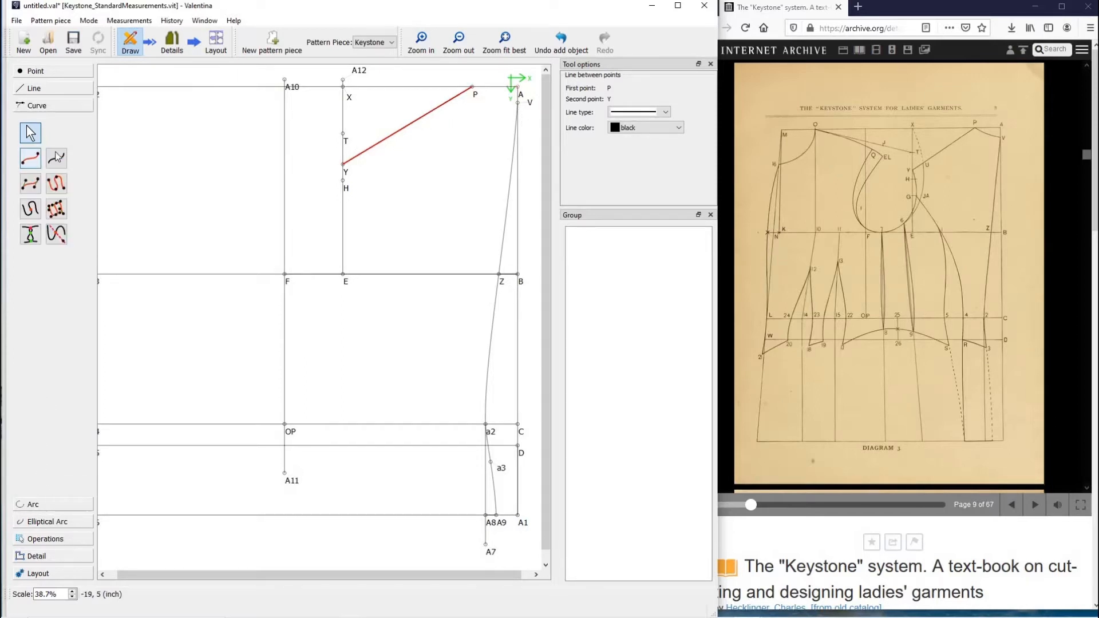
left_click(472, 88)
left_click(518, 103)
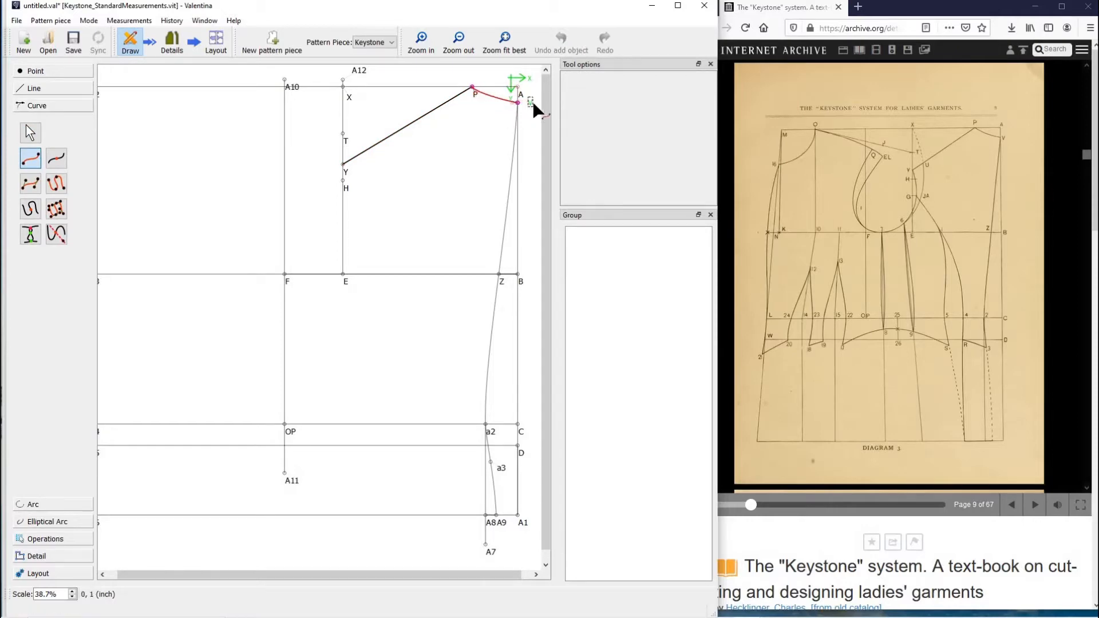
left_click_drag(533, 103, 544, 107)
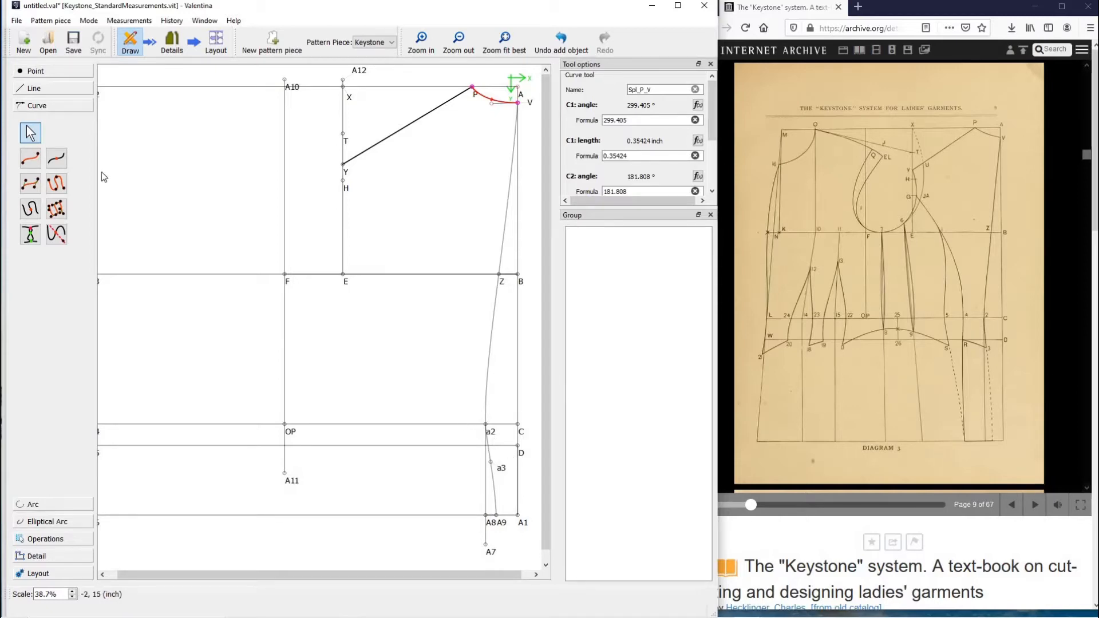
Place a point on the waistline from a2 toward OP at a distance of 1.5 inches and label it a4.
left_click(73, 89)
left_click(56, 123)
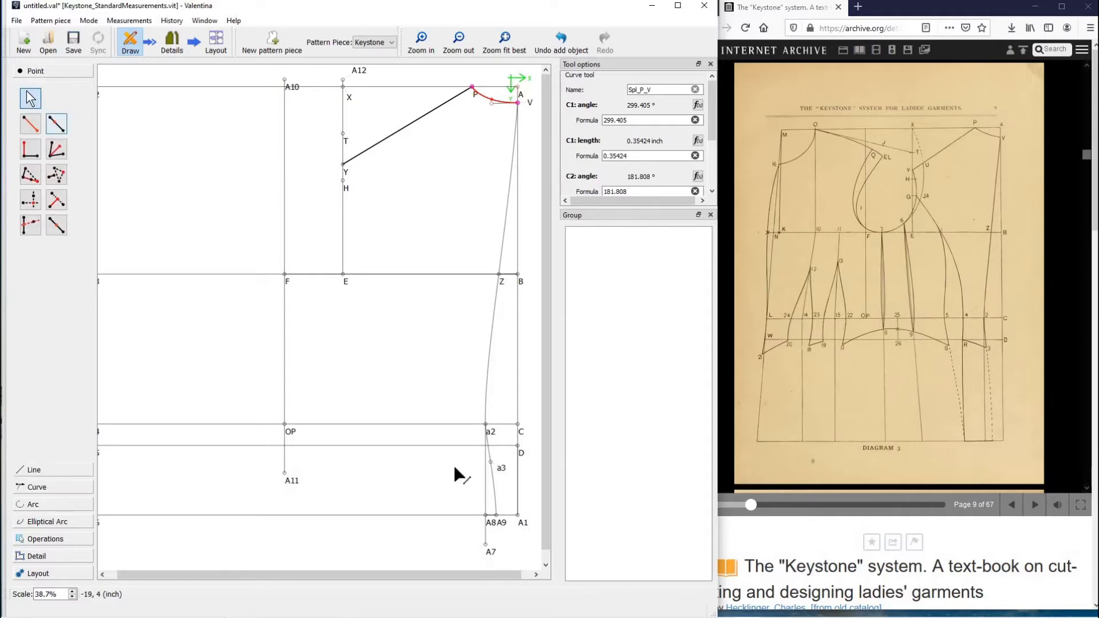
left_click(486, 425)
left_click(289, 433)
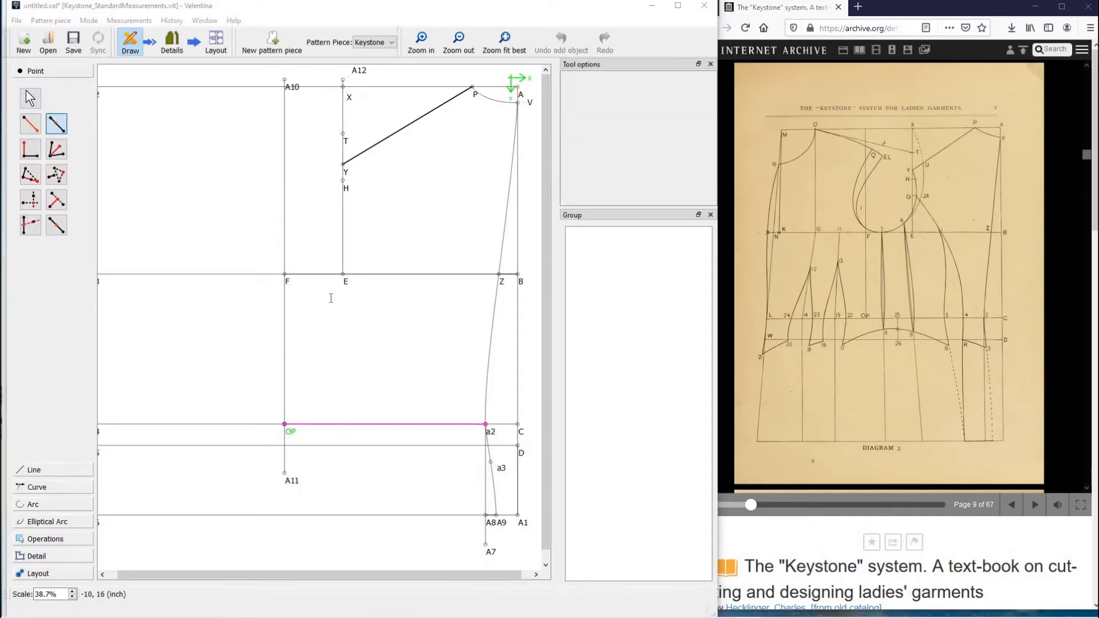
type("1")
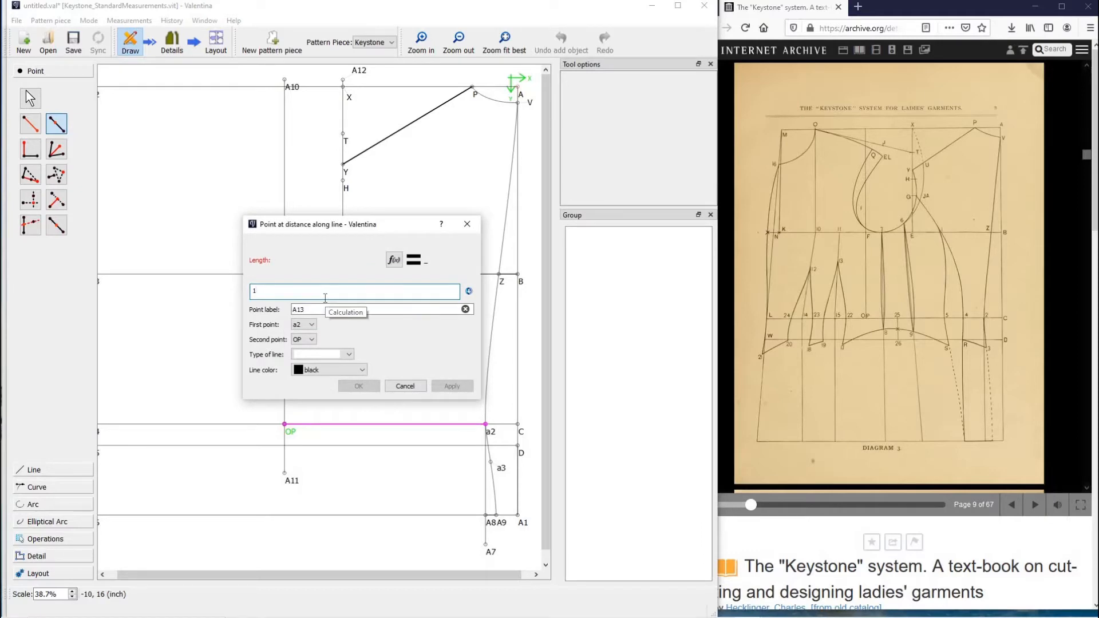
type(".5")
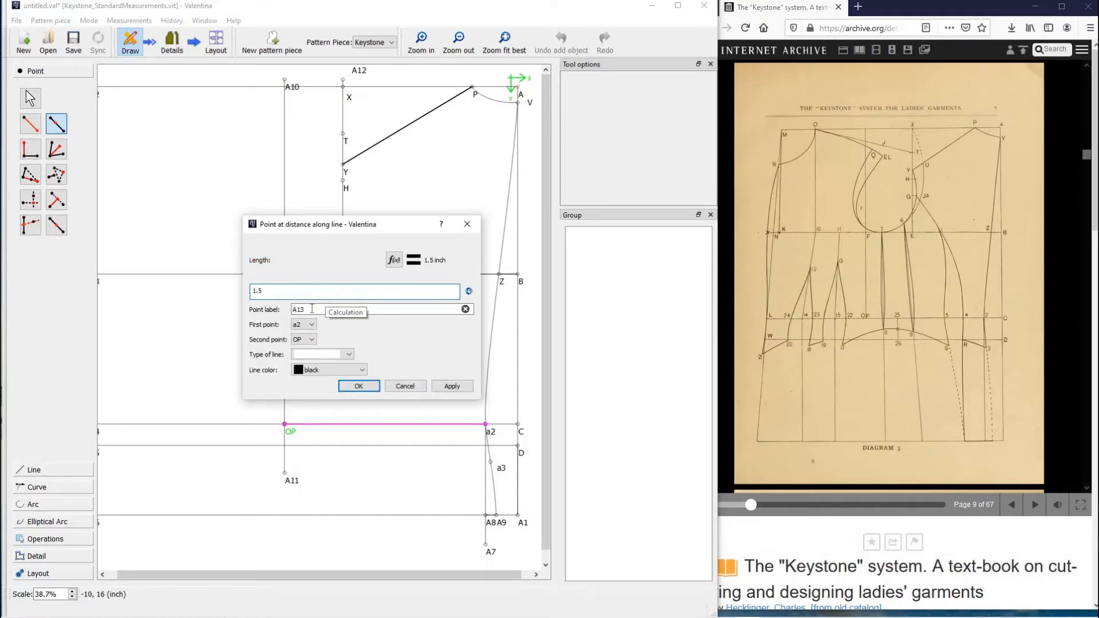
left_click_drag(313, 311, 290, 313)
type("a4")
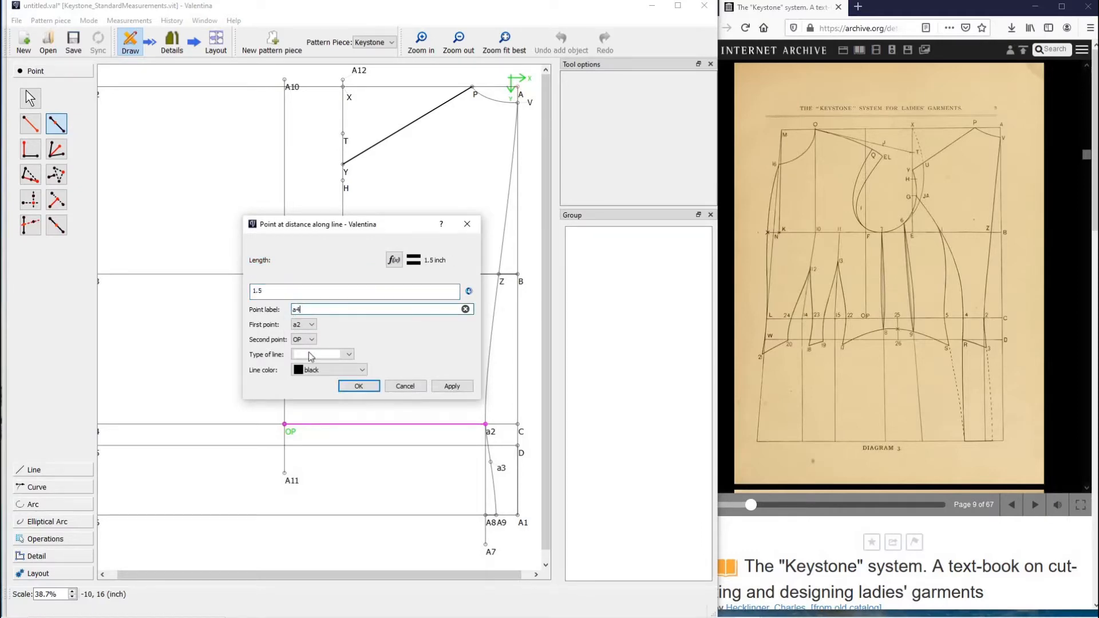
left_click(371, 389)
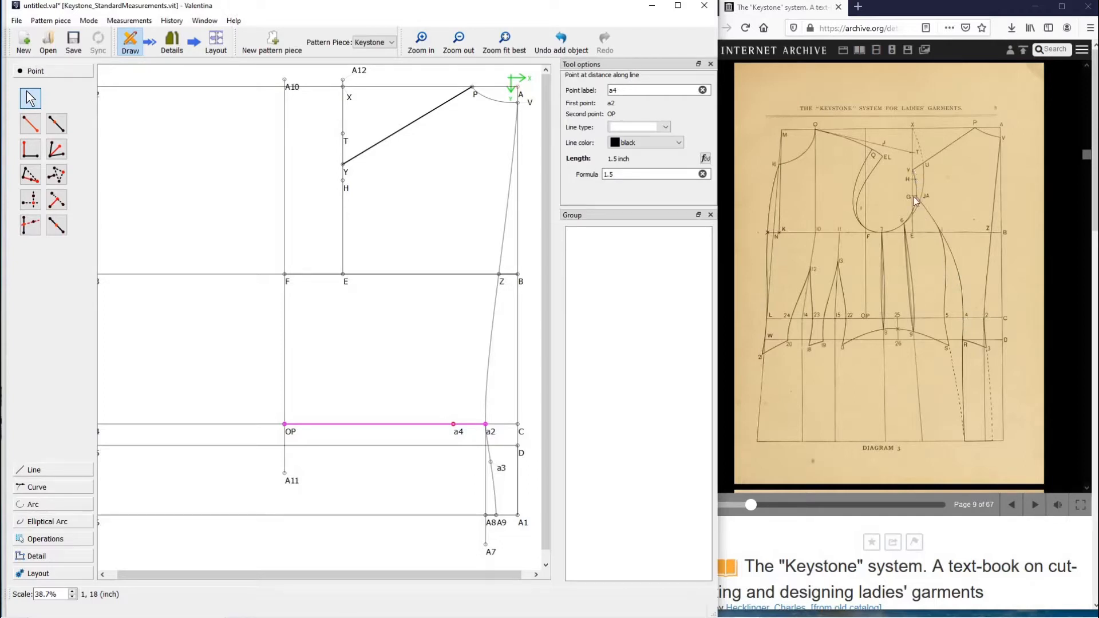
Place a point on the line from Y toward E at a distance of 2 inches and label it G.
left_click(53, 128)
left_click(343, 165)
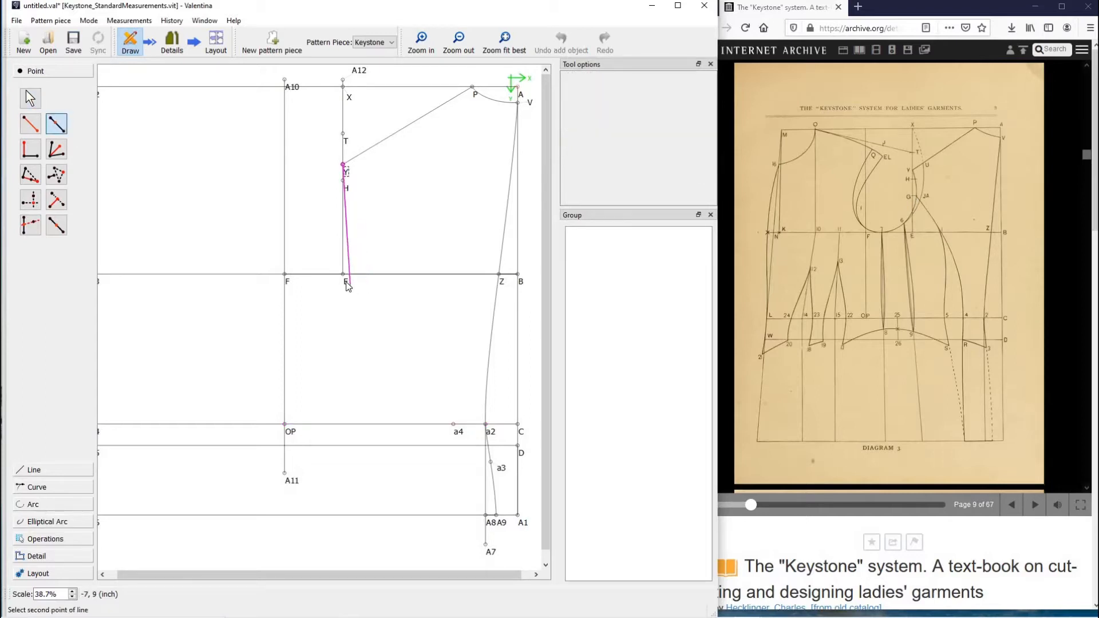
left_click(348, 283)
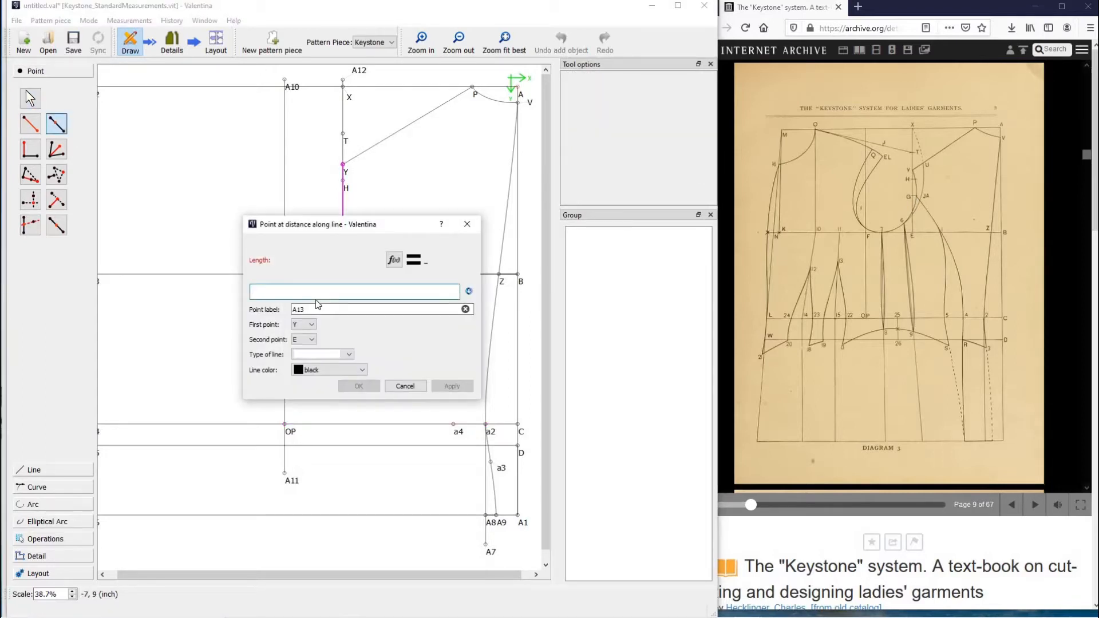
type("2")
key("Tab")
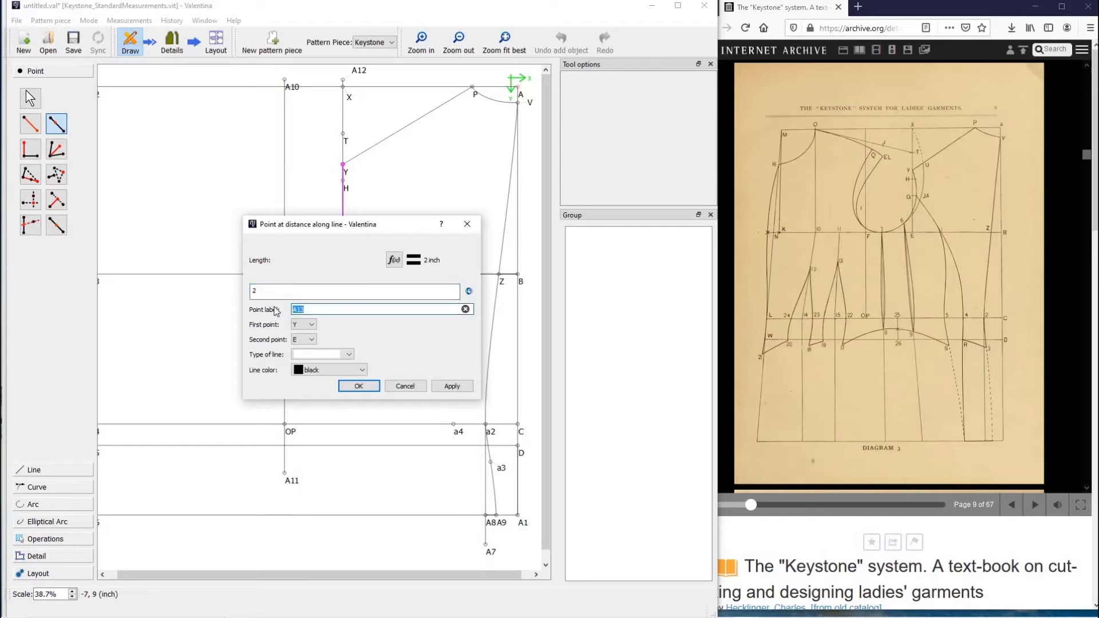
type("G")
left_click(360, 387)
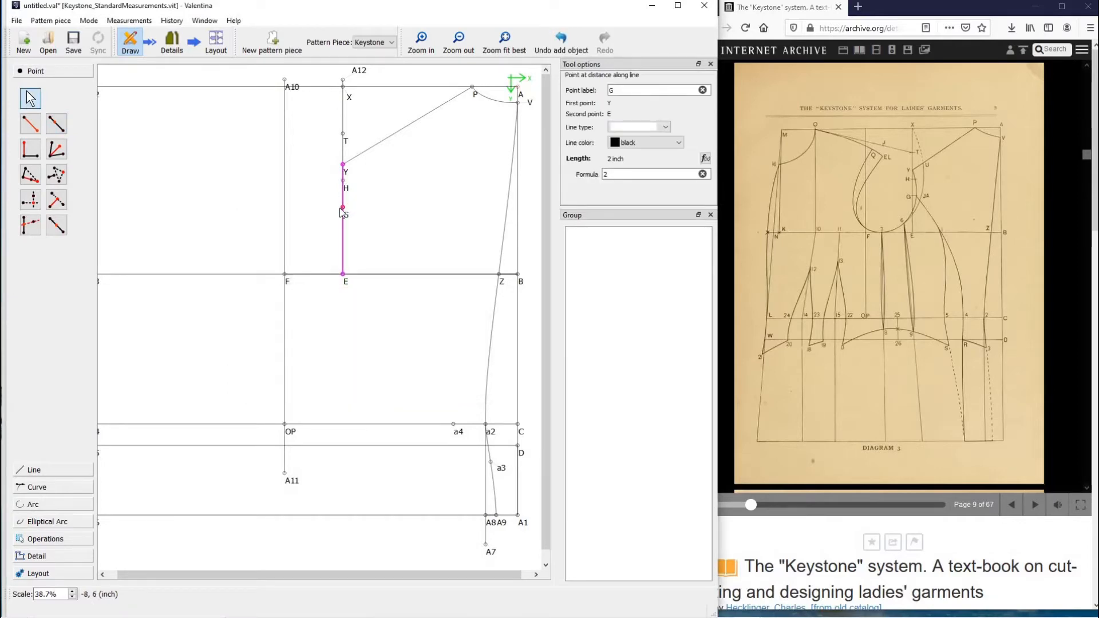
Place a point 0.24 inch from G at an angle of 0° and move the labels of G and the new point apart.
mouse_move(341, 210)
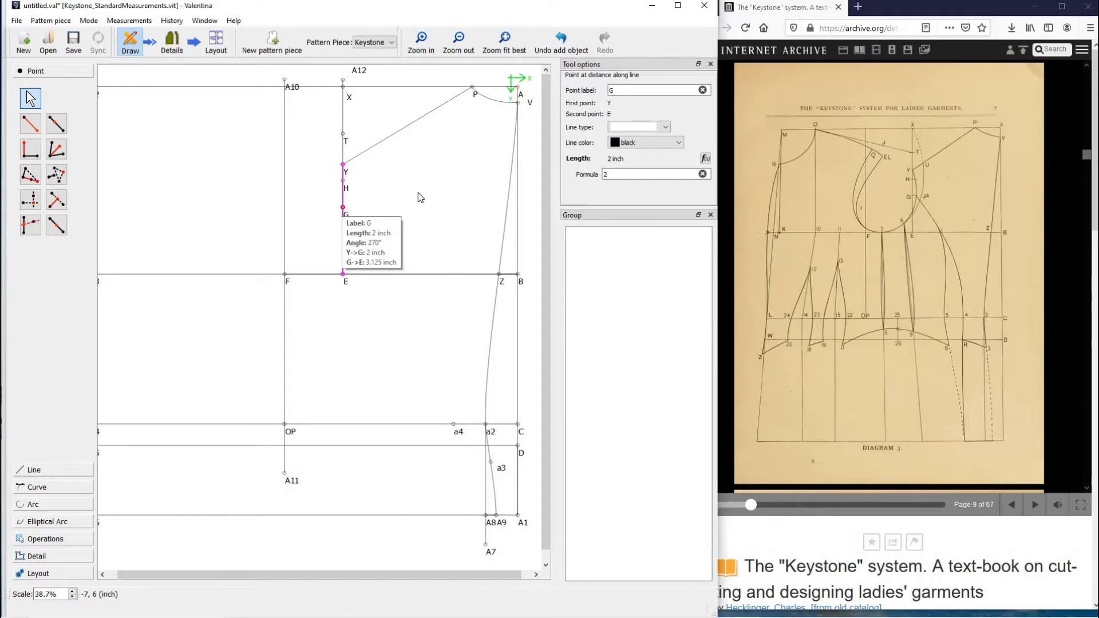
left_click(39, 129)
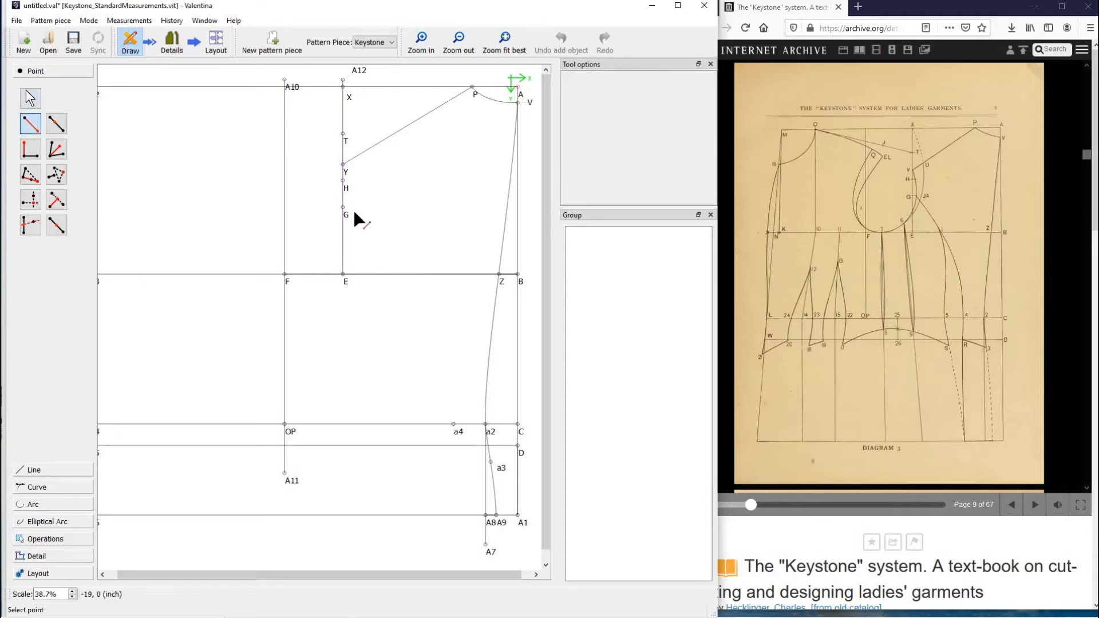
left_click(343, 208)
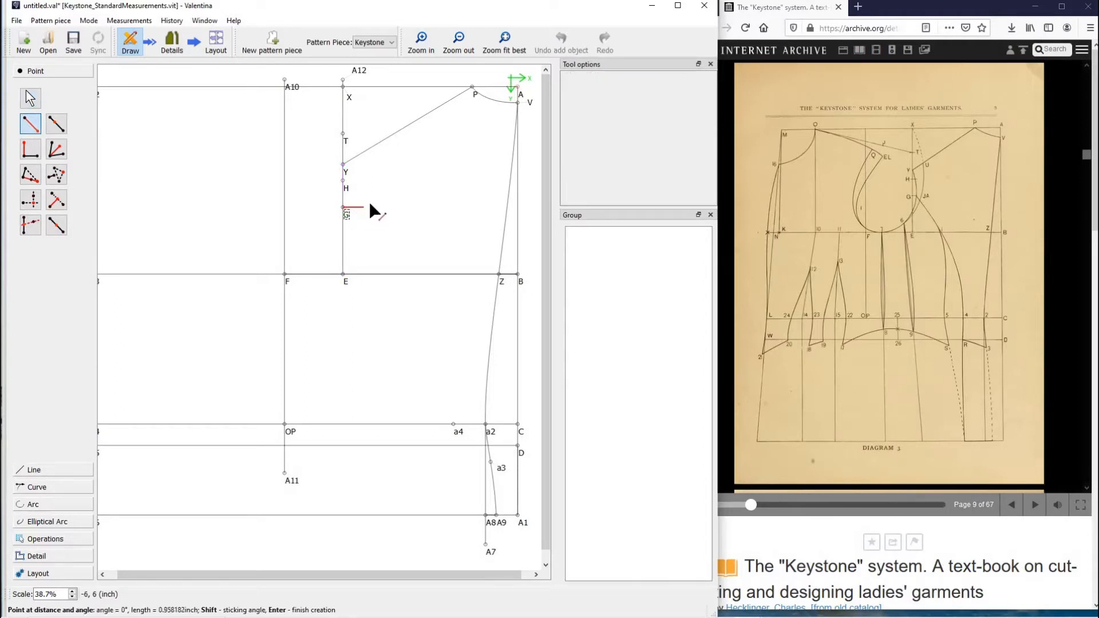
left_click(351, 245)
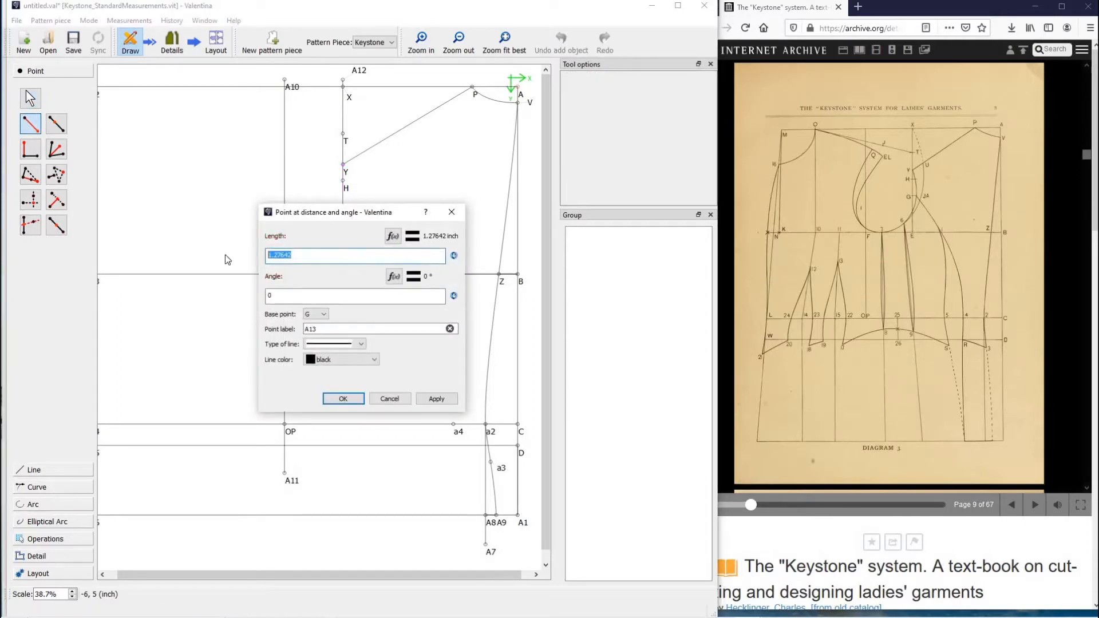
type(".24")
left_click(350, 399)
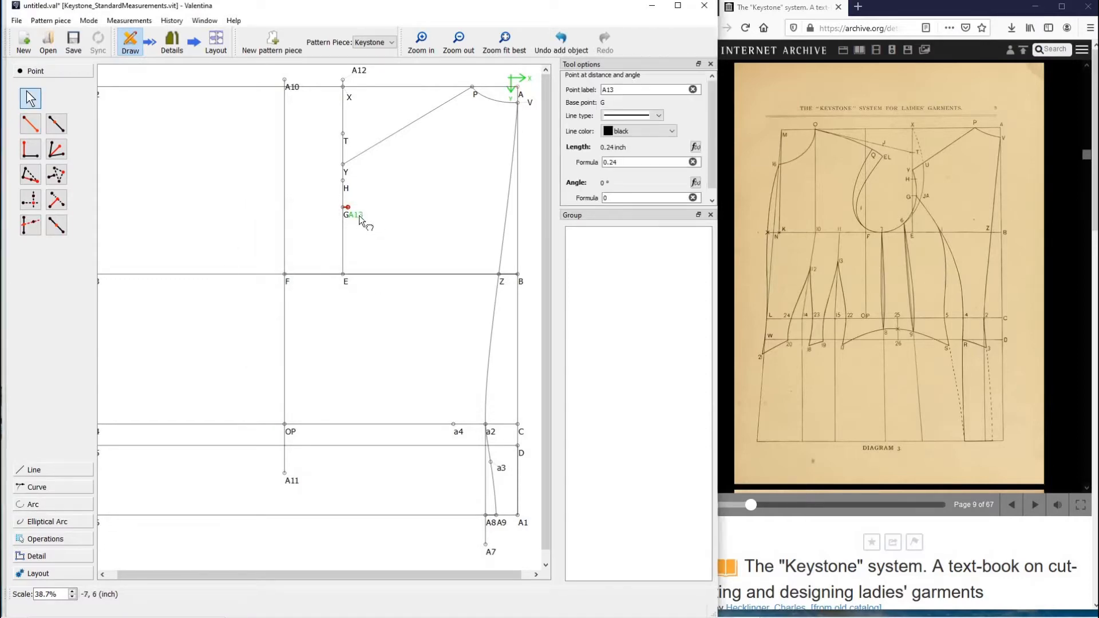
left_click_drag(356, 217, 359, 220)
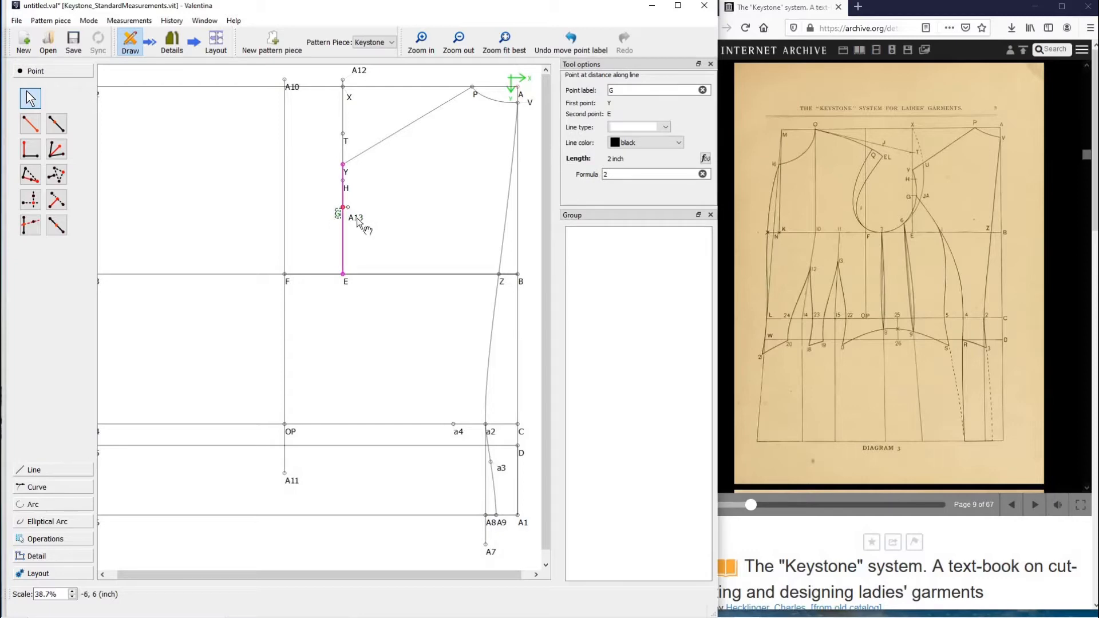
left_click(352, 216)
left_click(382, 251)
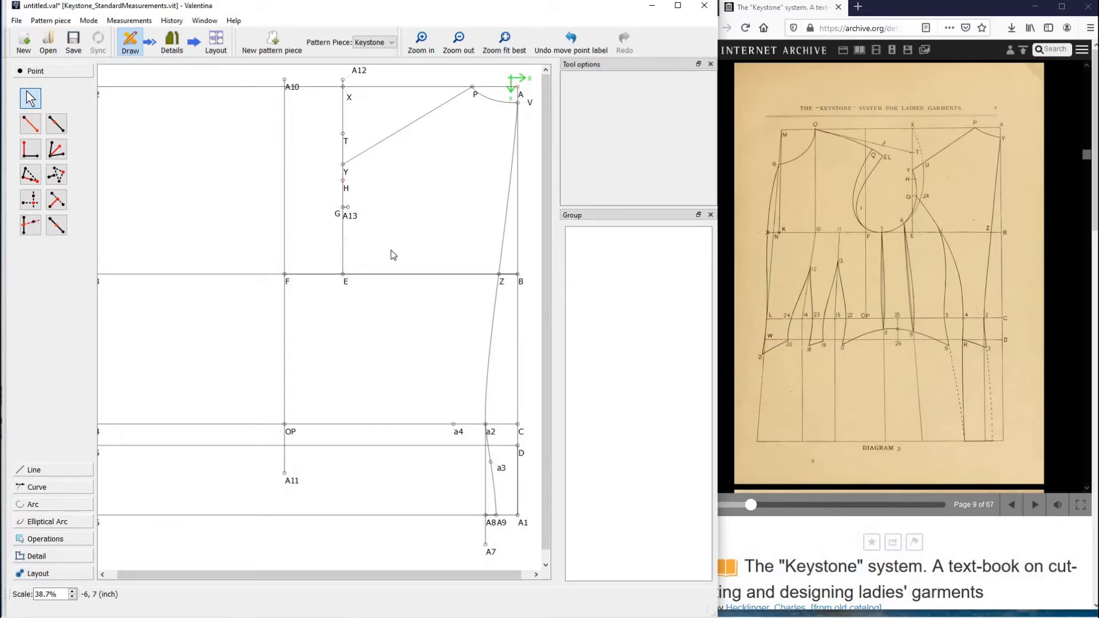
Place a point on the line from F toward E at a distance of Line_F_E/3 and label it a7.
left_click(421, 40)
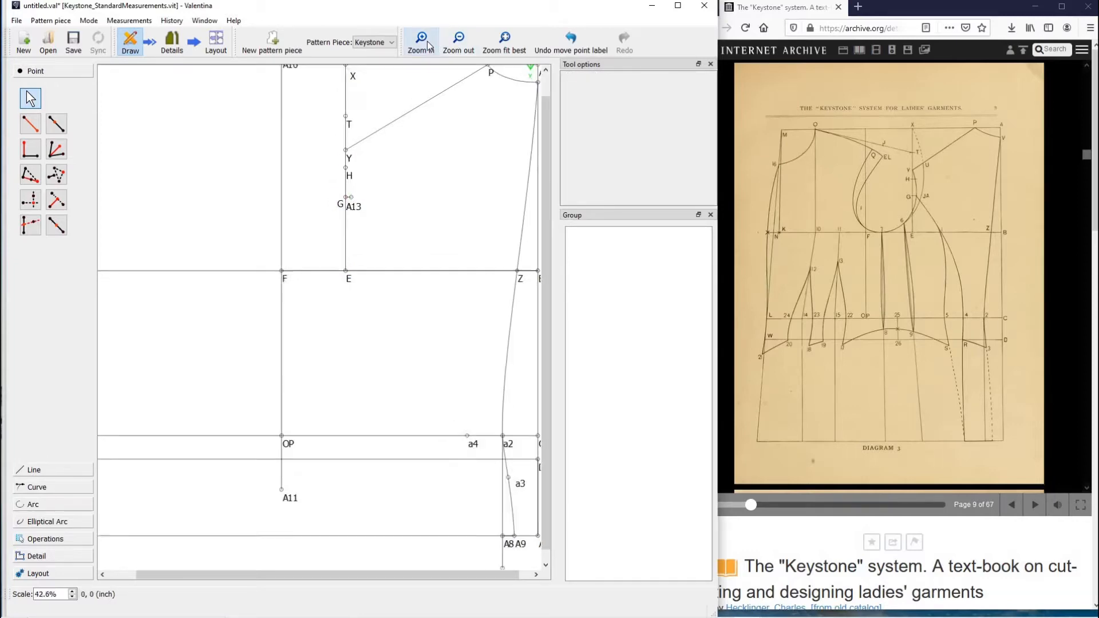
scroll(515, 184, "up", 2)
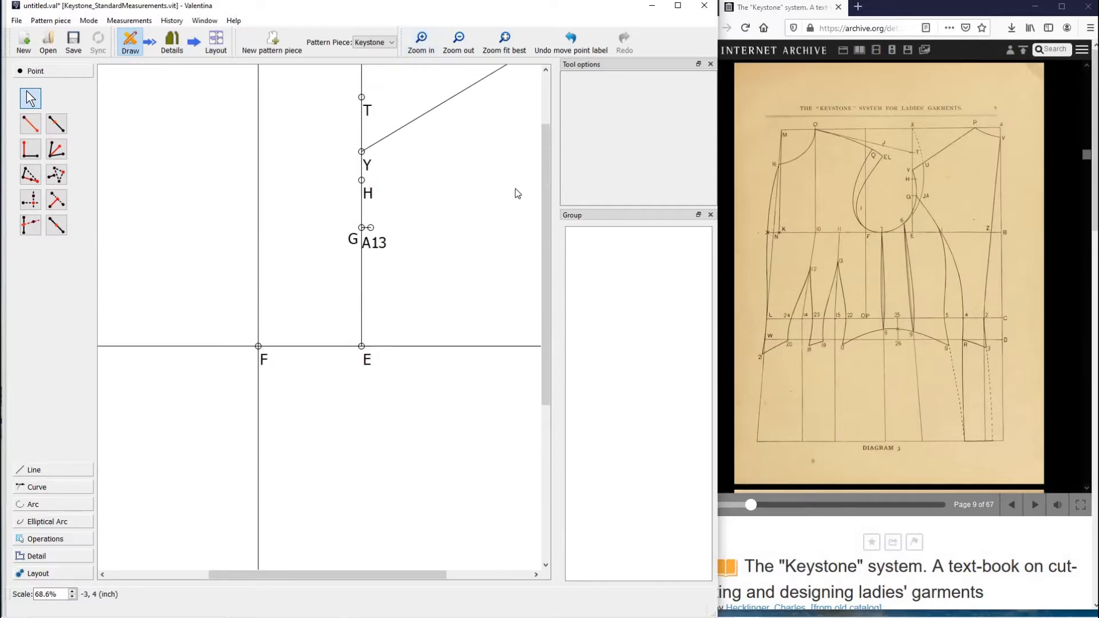
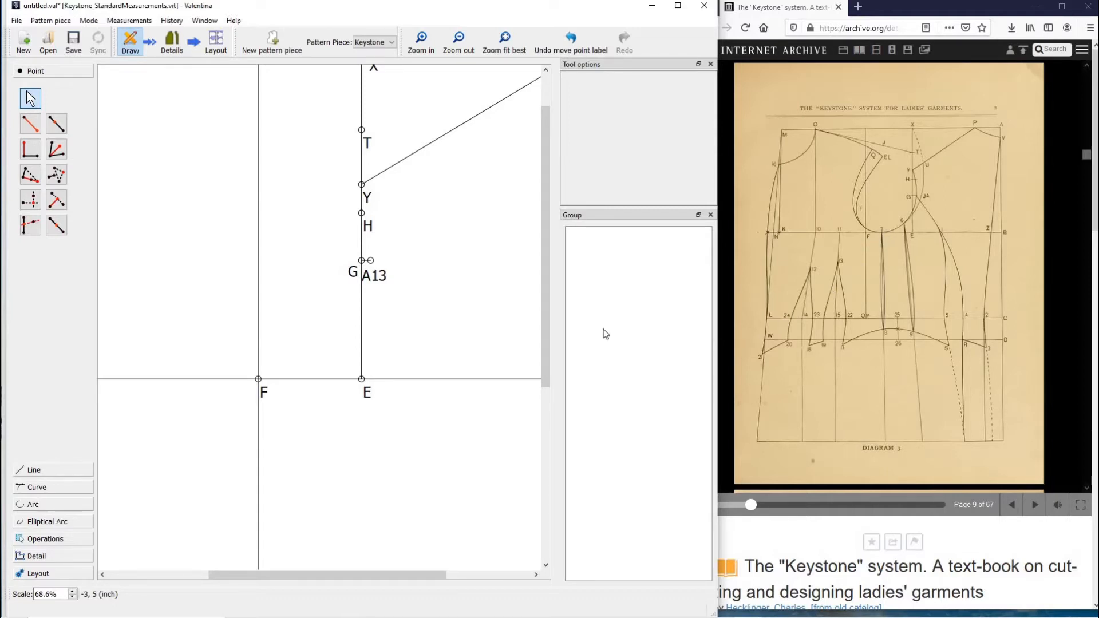
left_click(260, 381)
left_click(56, 124)
left_click(258, 379)
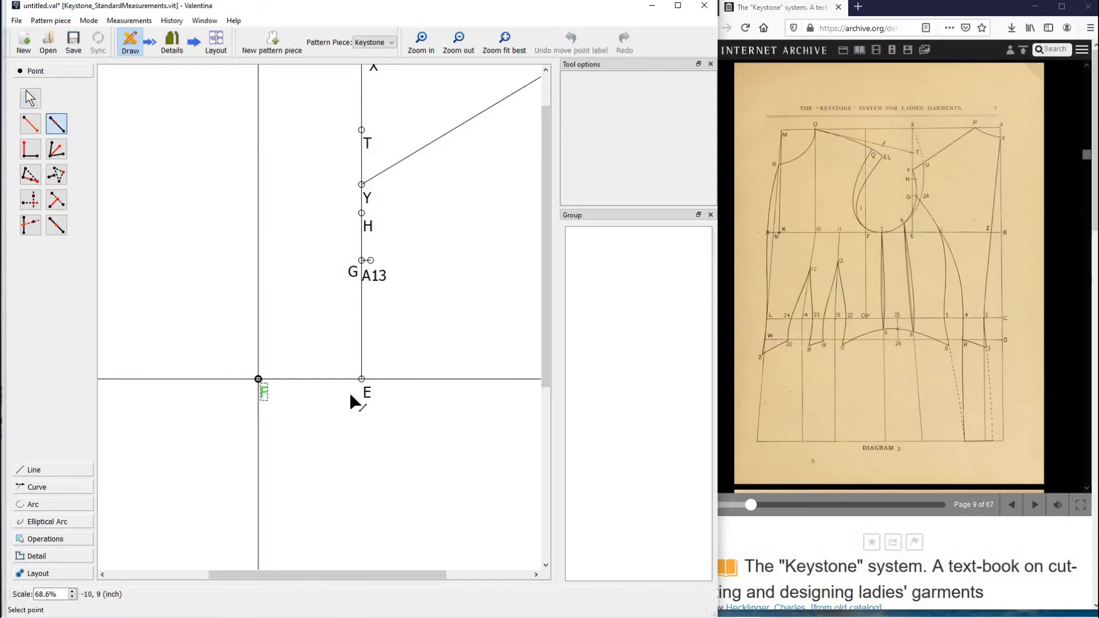
left_click(361, 379)
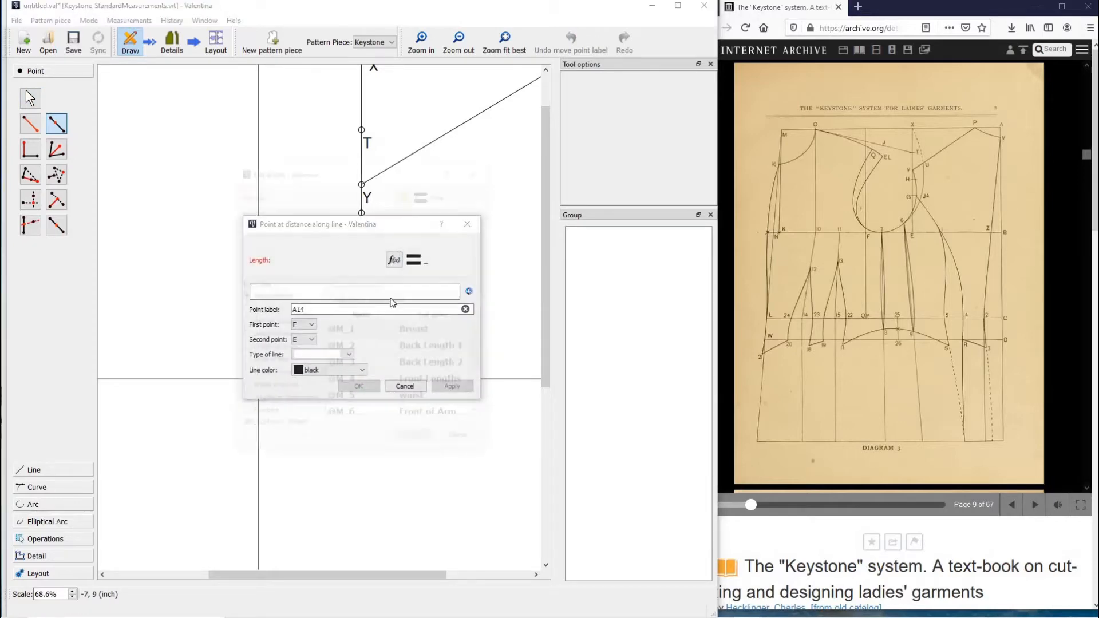
left_click(404, 256)
left_click(287, 336)
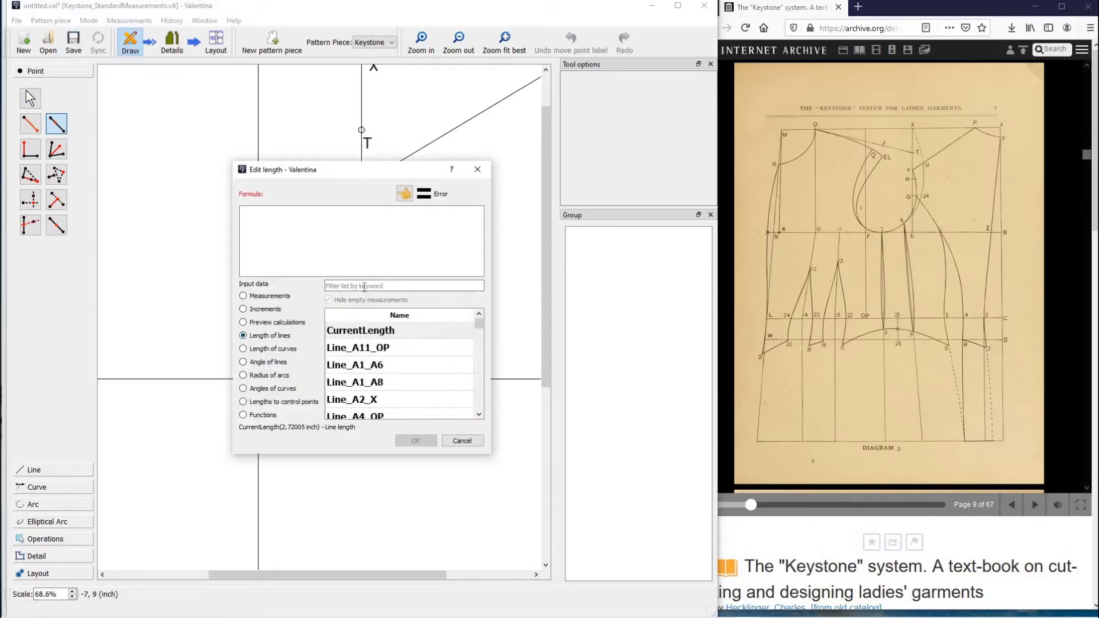
left_click(364, 286)
type("F")
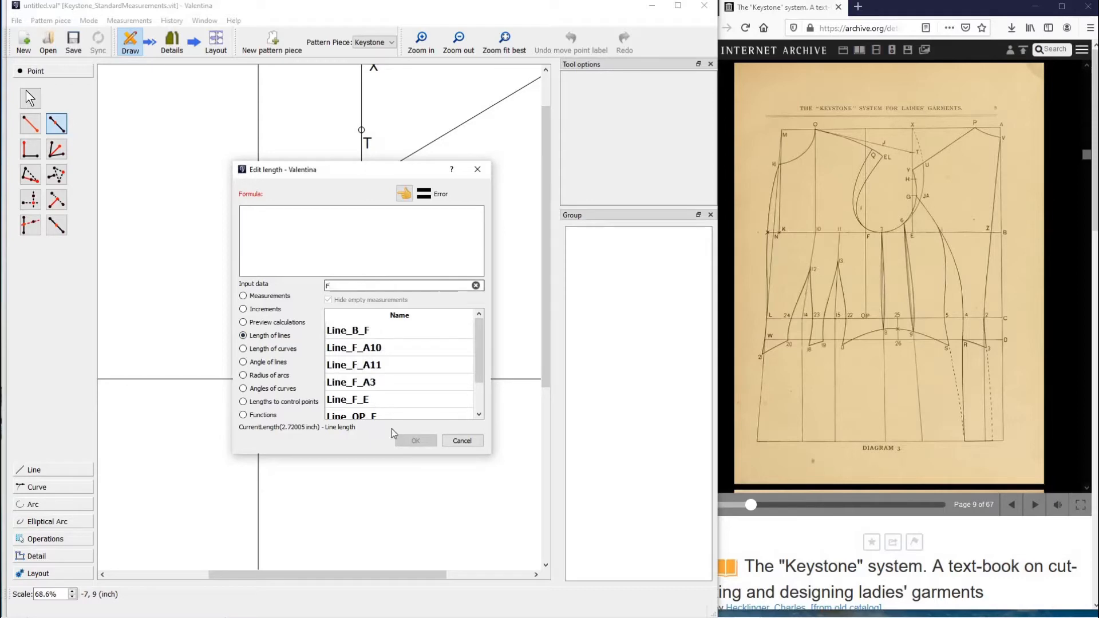
left_click(399, 400)
double_click(399, 400)
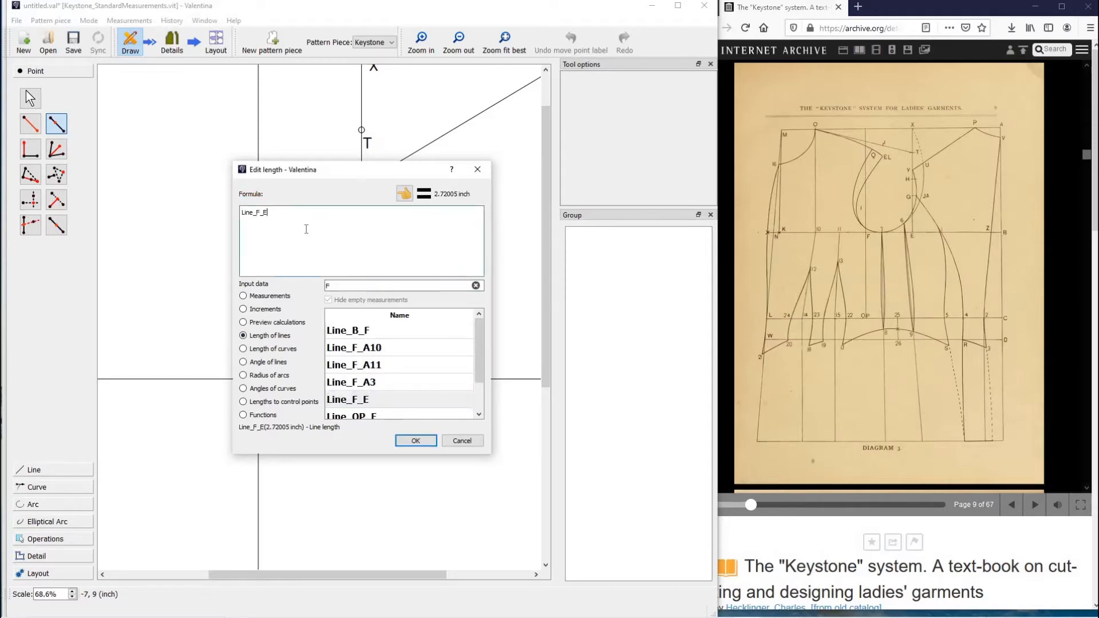
type("/3")
left_click(434, 446)
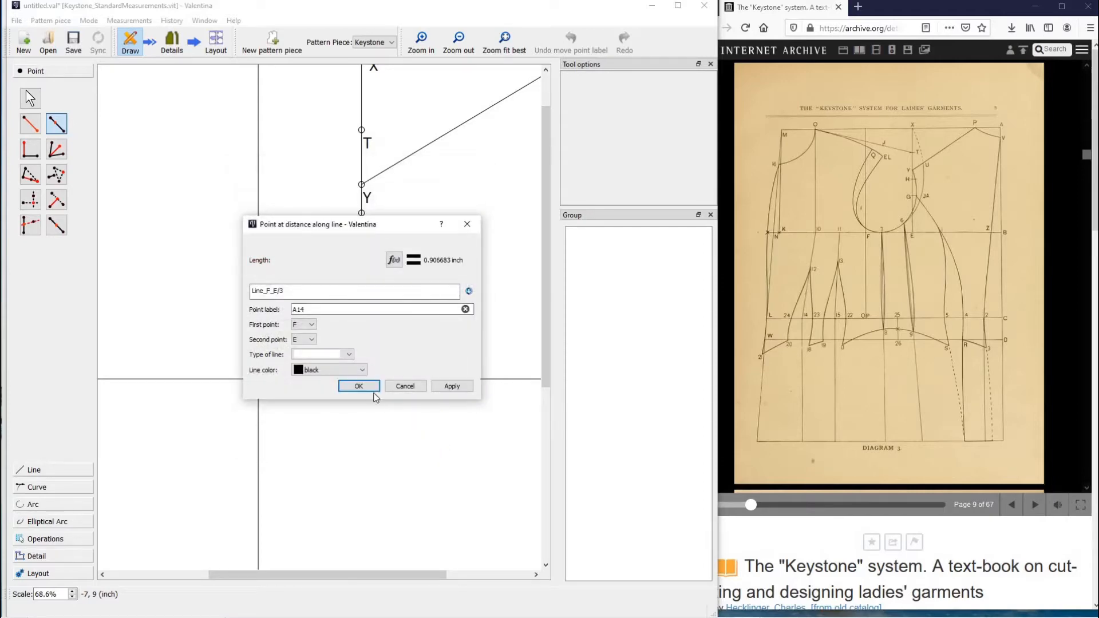
left_click_drag(309, 310, 276, 308)
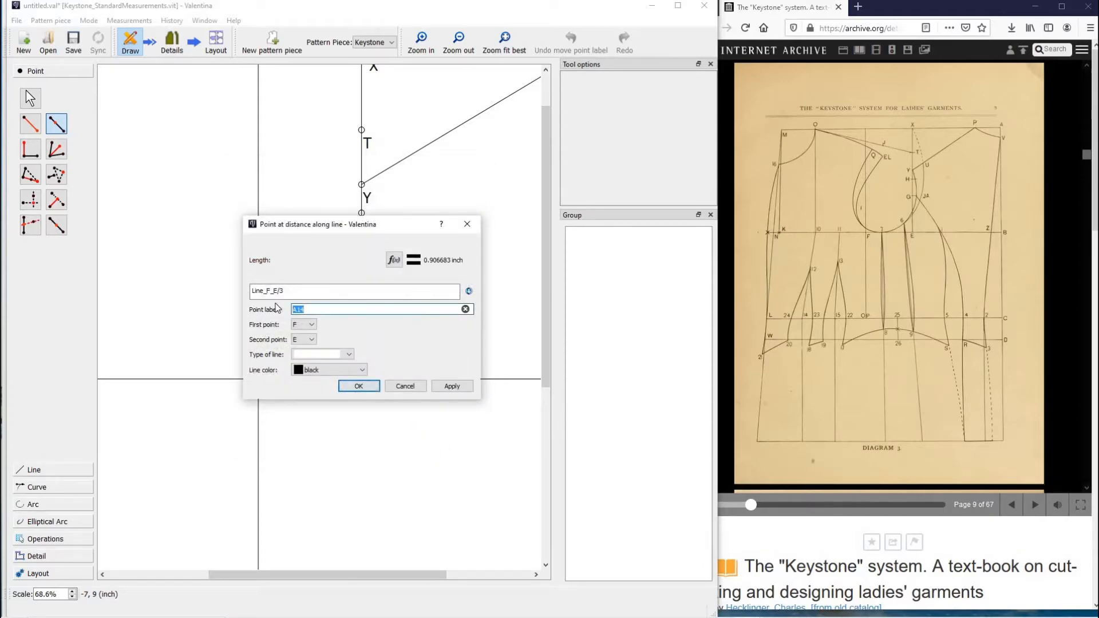
type("a7")
left_click(359, 386)
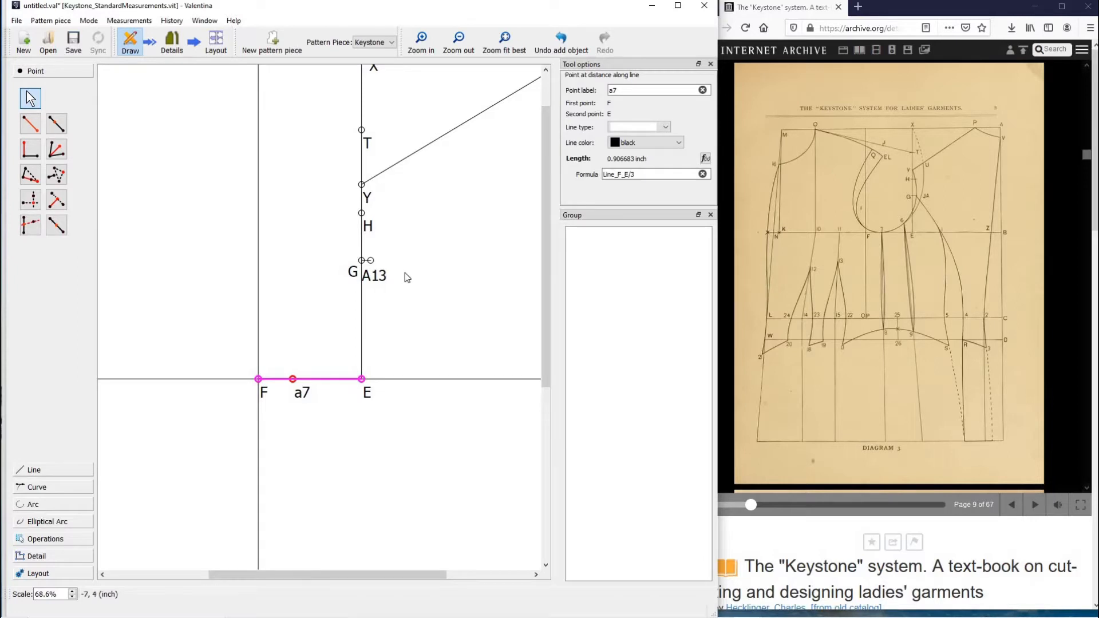
Draw the back armhole as a curved path from Y through A13 to a7.
left_click(45, 490)
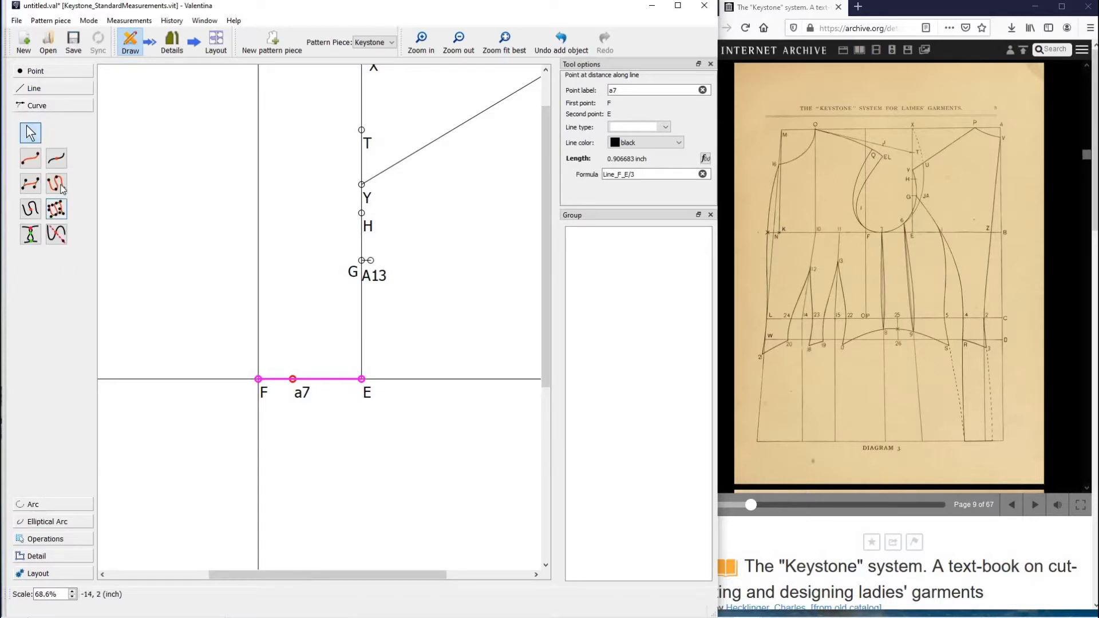
left_click(56, 183)
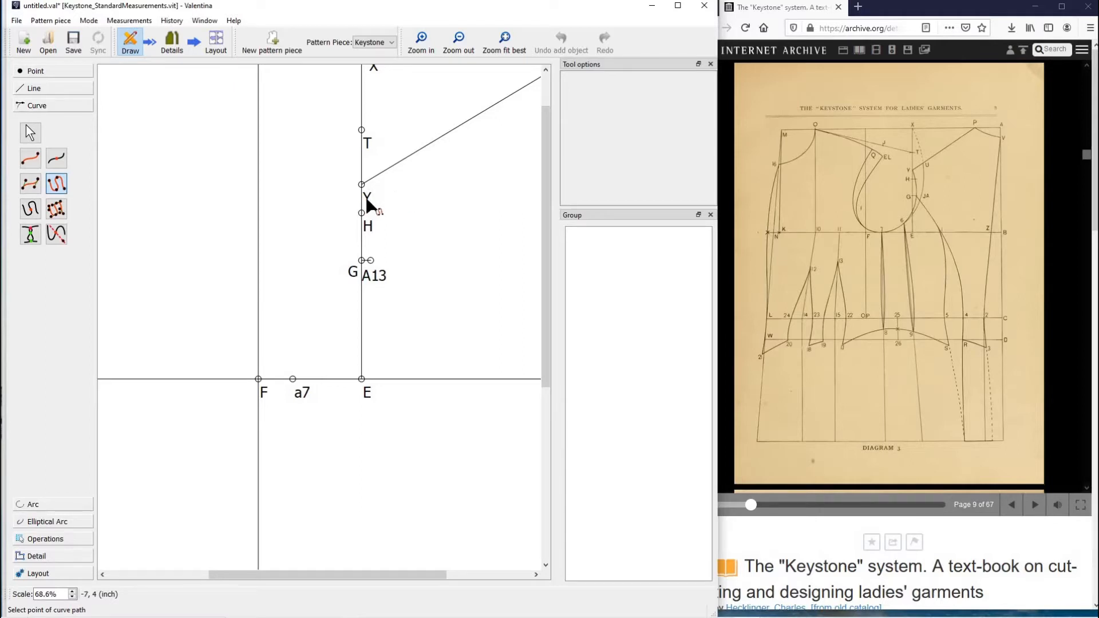
left_click(367, 201)
left_click(382, 277)
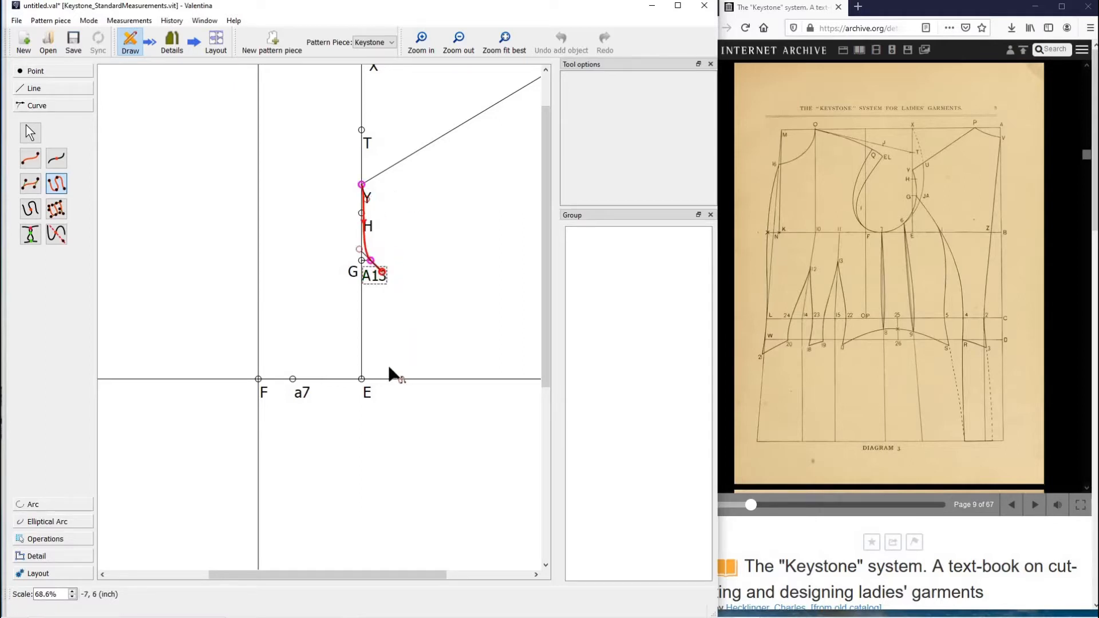
left_click(300, 391)
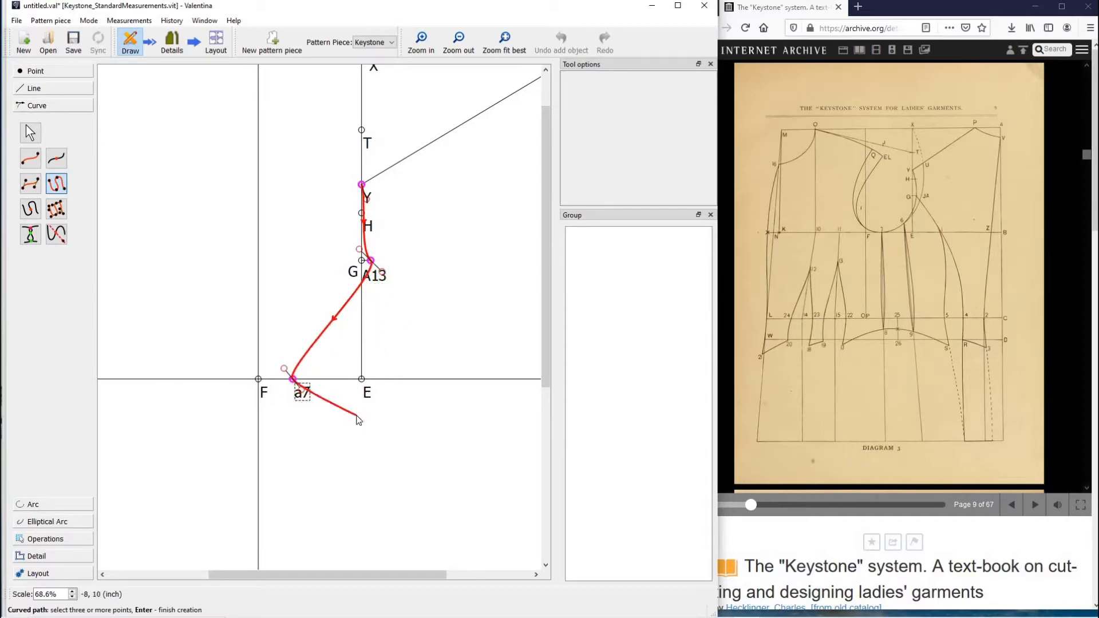
key("Return")
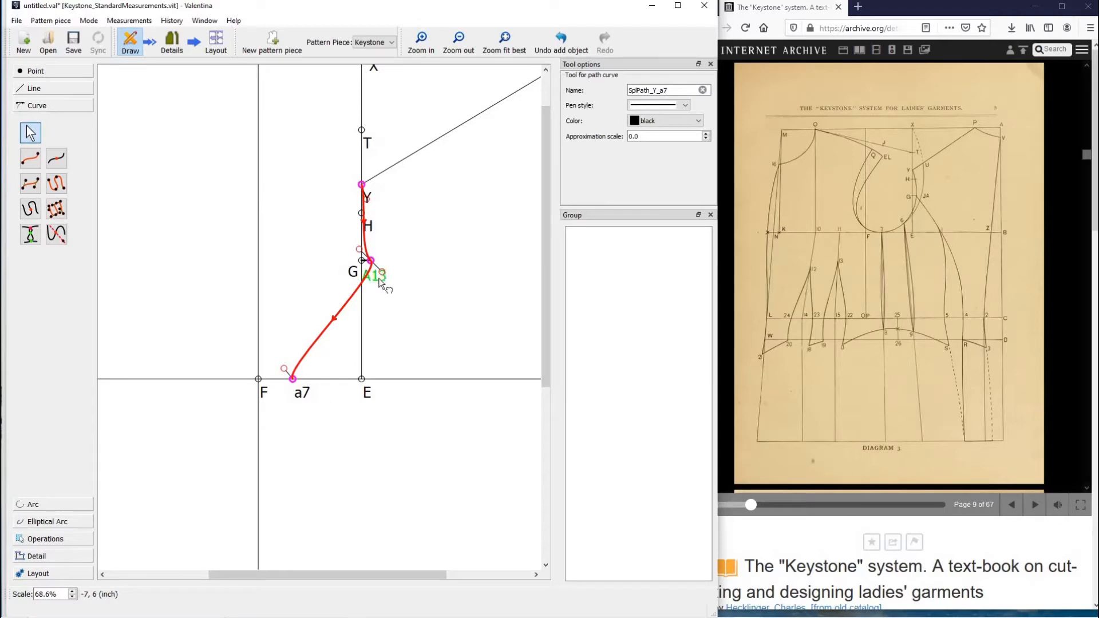
Move the A13 label clear of the armhole curve and adjust the curve's handles so it sweeps smoothly from Y through A13 to a7.
left_click_drag(378, 277, 340, 242)
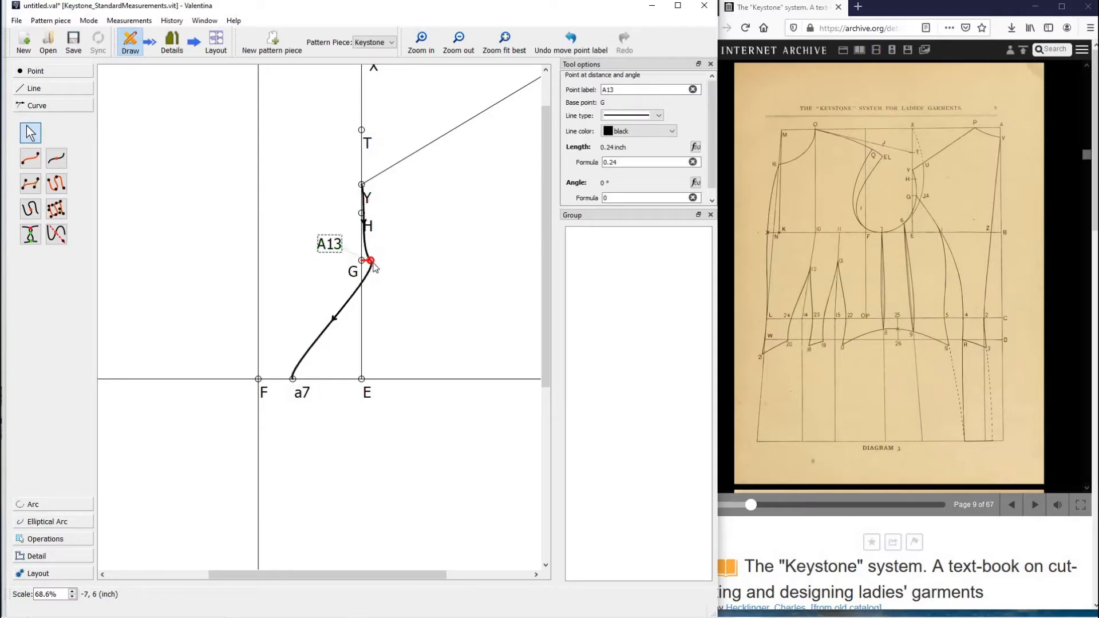
left_click(373, 273)
left_click_drag(382, 273, 367, 285)
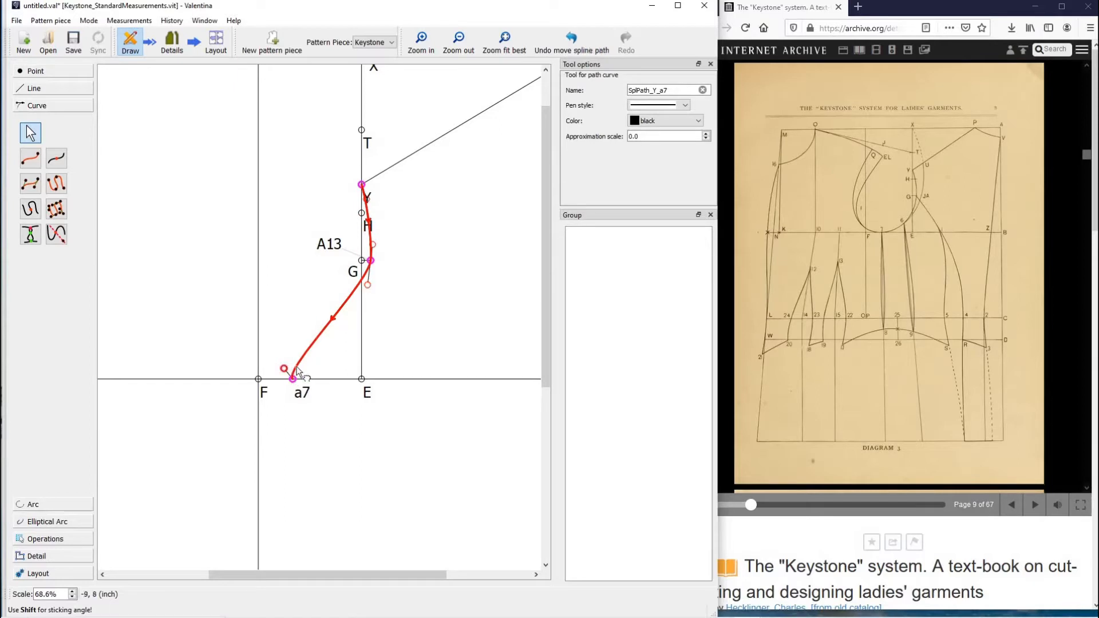
left_click_drag(284, 370, 388, 329)
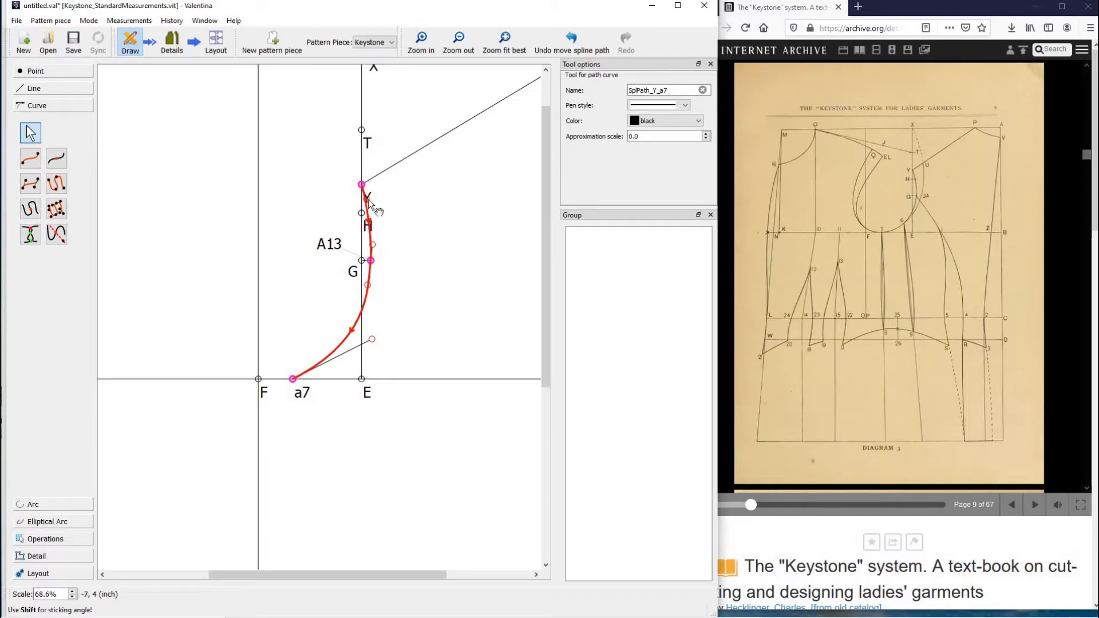
left_click_drag(368, 199, 370, 211)
left_click_drag(369, 290, 375, 357)
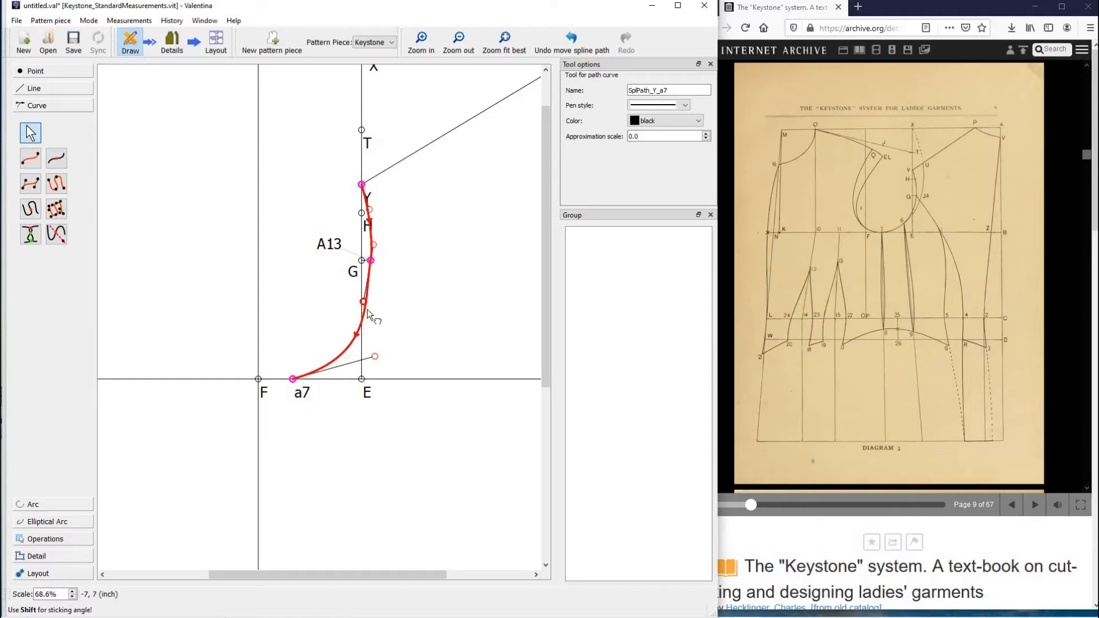
key("Return")
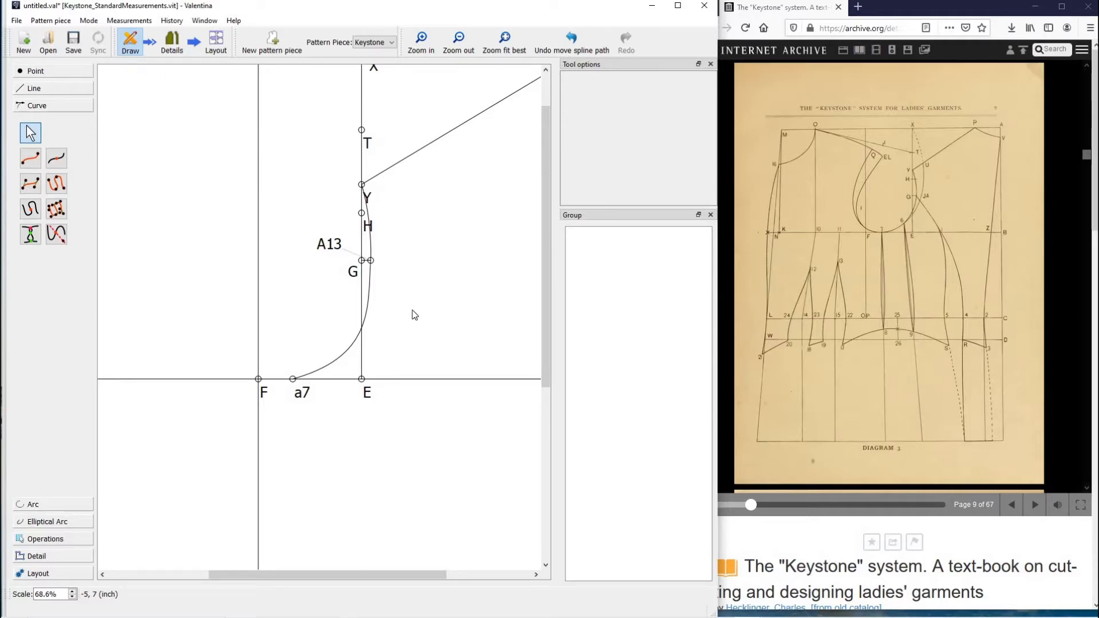
left_click(372, 322)
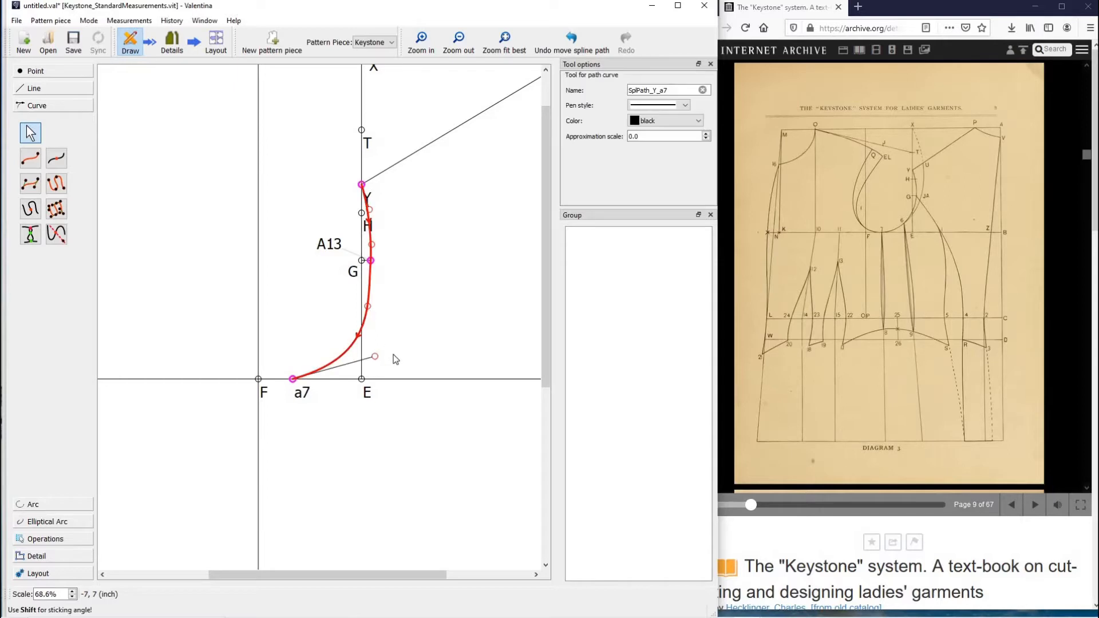
left_click_drag(371, 351, 370, 348)
left_click(387, 347)
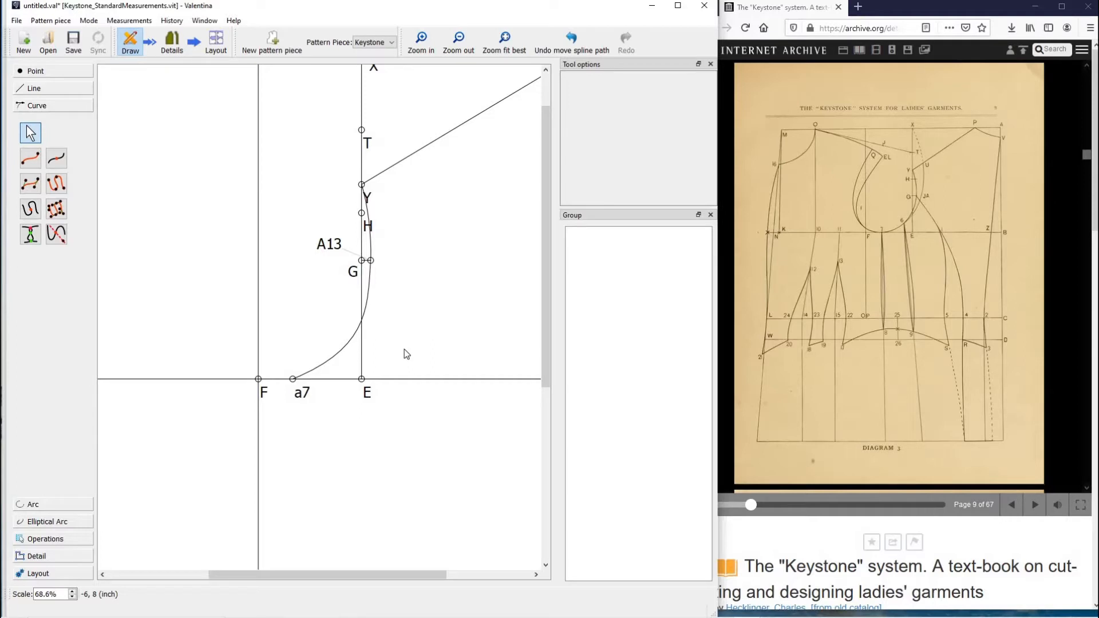
Place a point on the hem line 2 inches from A9 toward A6.
scroll(404, 353, "down", 1)
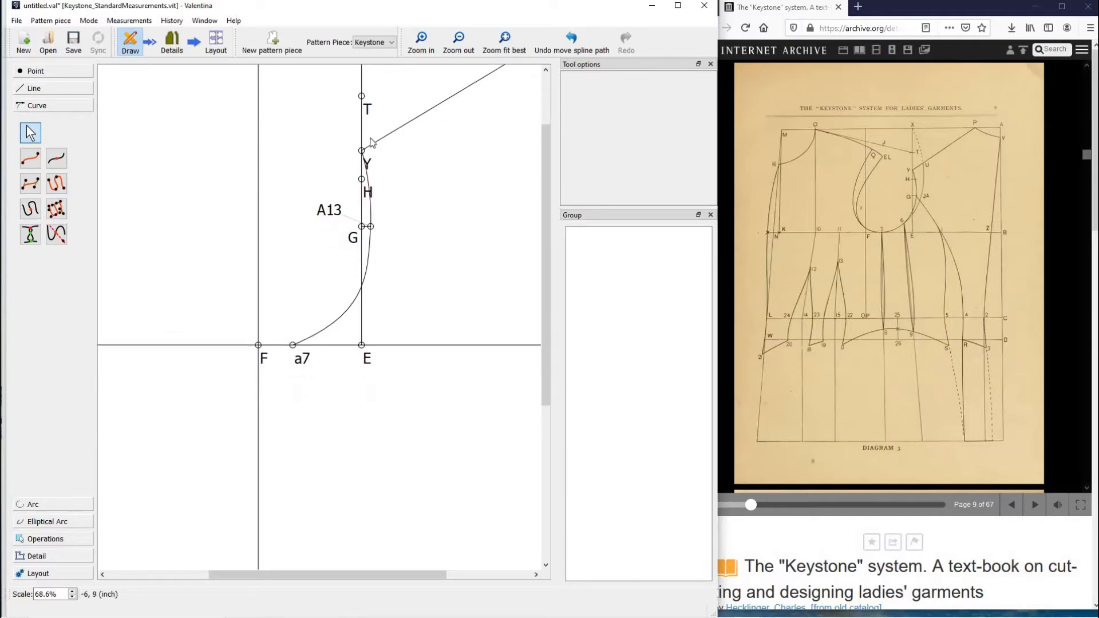
left_click(466, 45)
left_click(465, 46)
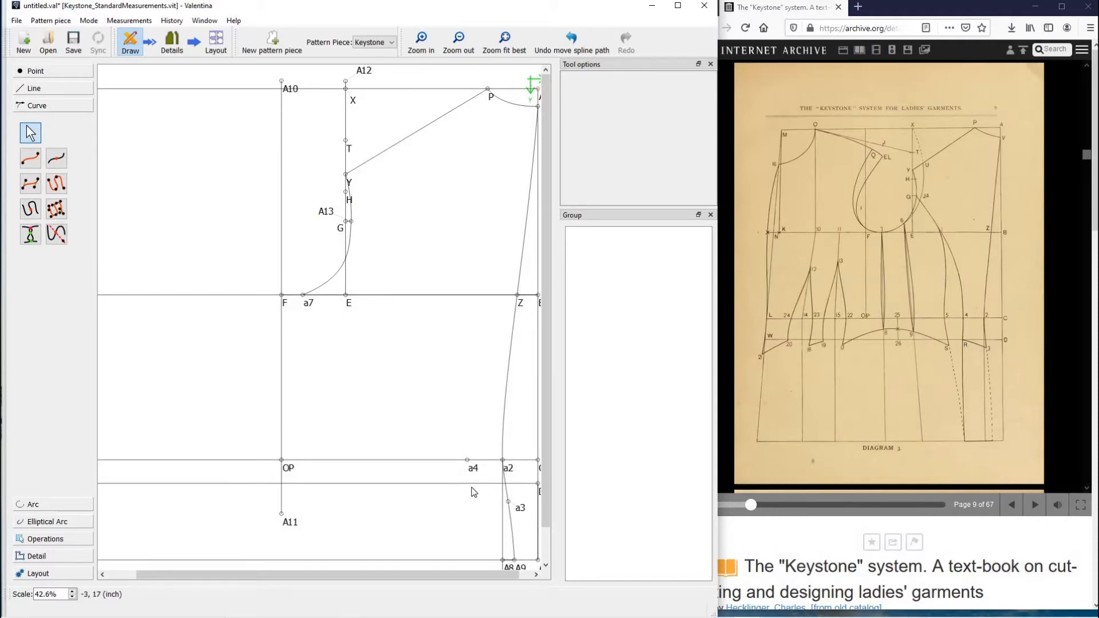
scroll(493, 486, "down", 1)
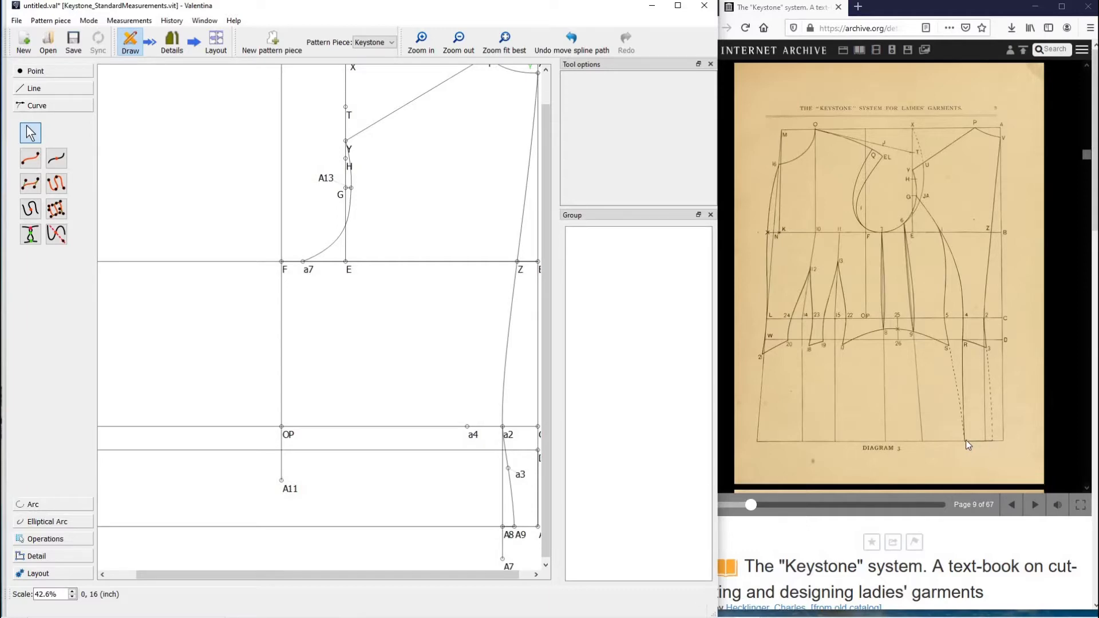
left_click(63, 71)
left_click(57, 127)
left_click(518, 536)
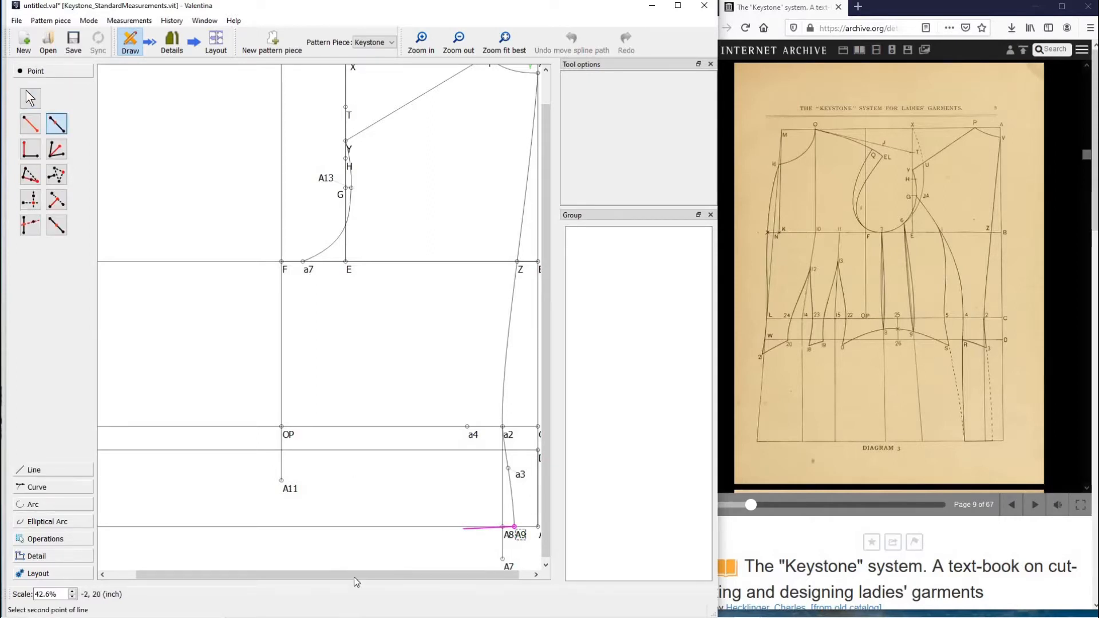
left_click_drag(347, 575, 140, 534)
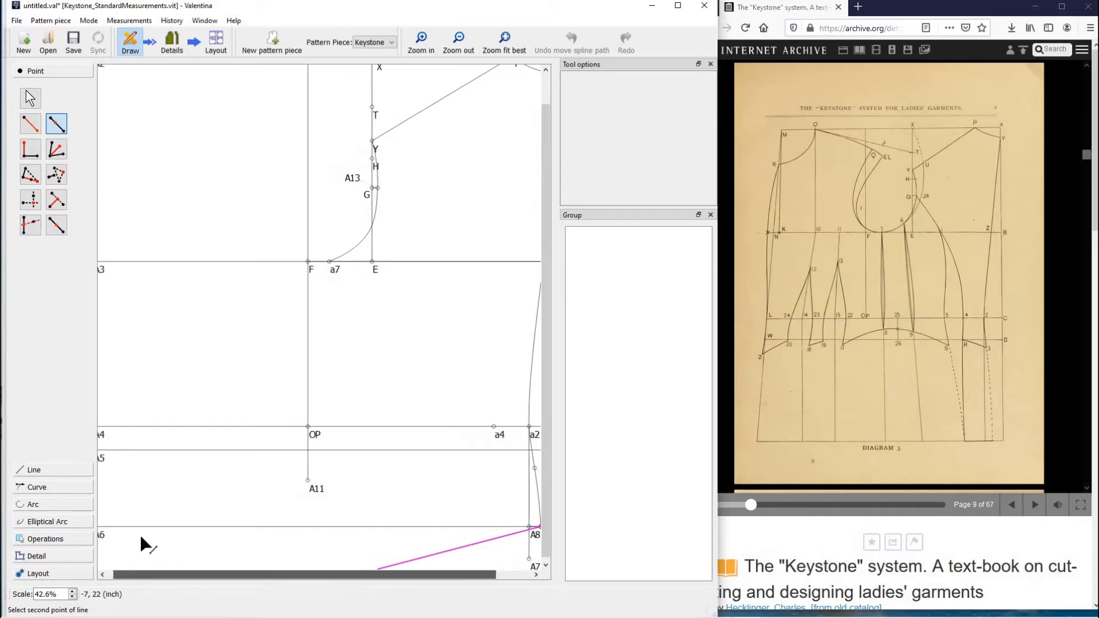
left_click(100, 527)
type("2")
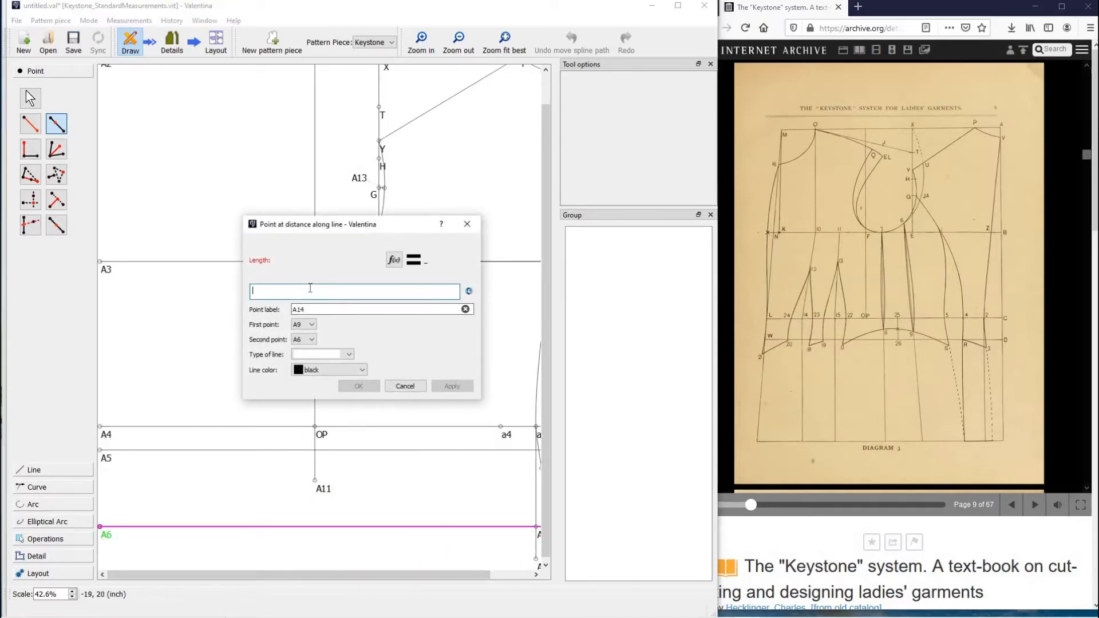
key("Return")
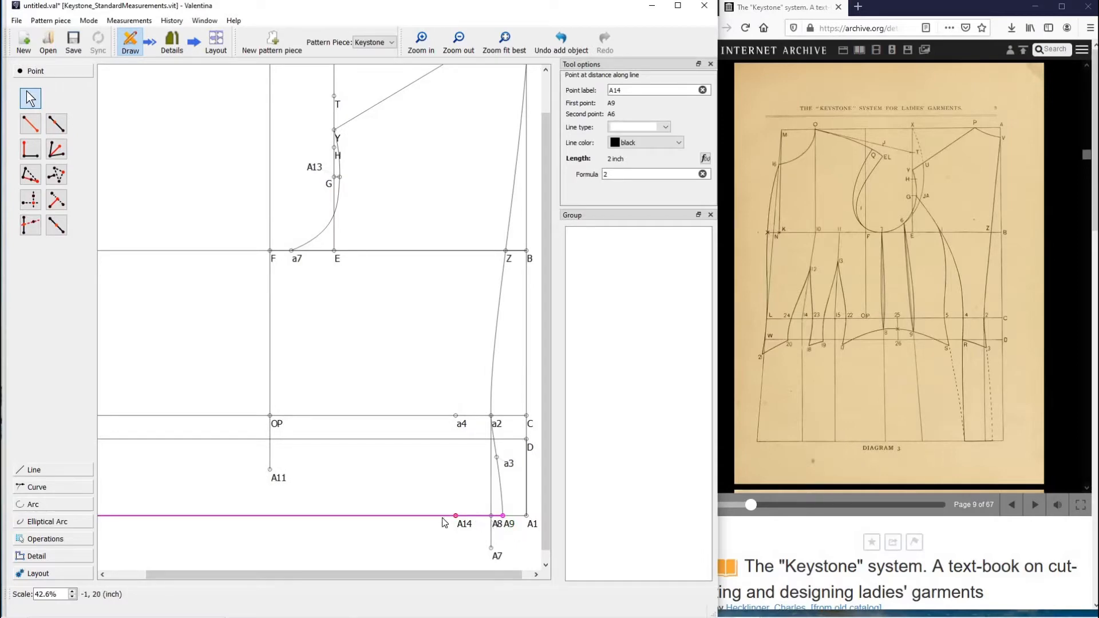
Draw the back side seam as a curved path from A13 through a4 to A14.
mouse_move(458, 519)
left_click(37, 487)
left_click(56, 183)
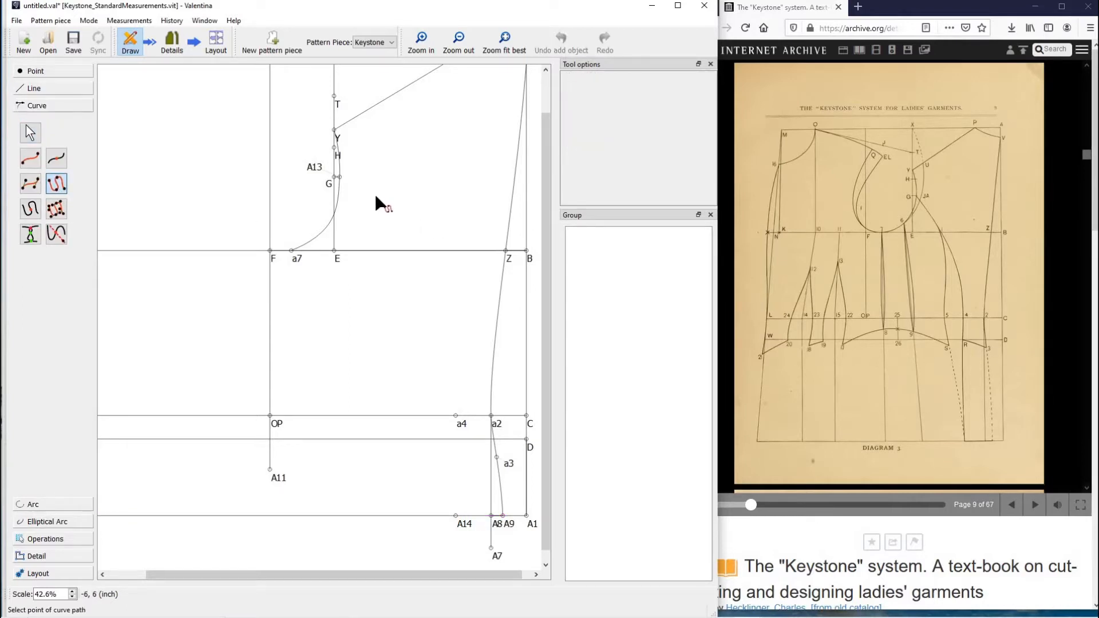
left_click(340, 177)
left_click(456, 416)
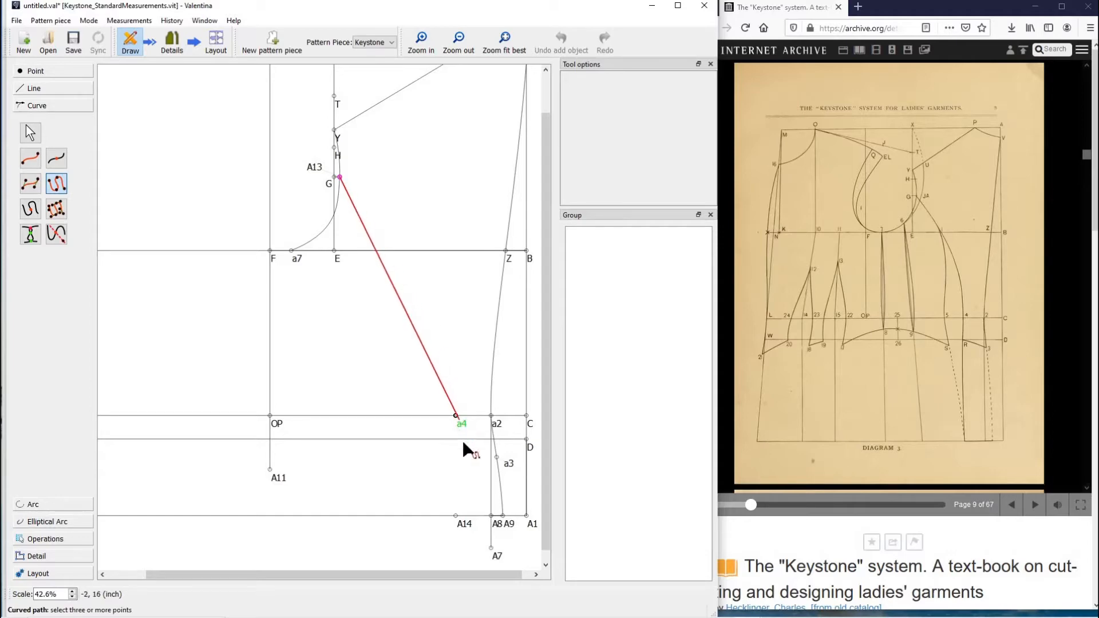
left_click_drag(464, 445, 484, 534)
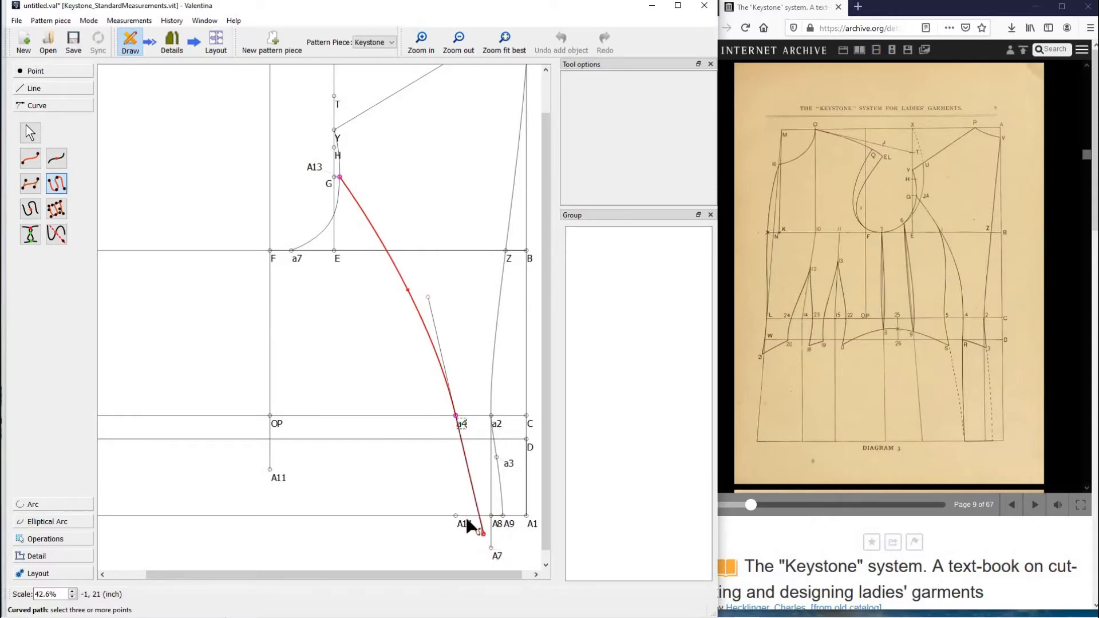
left_click(464, 519)
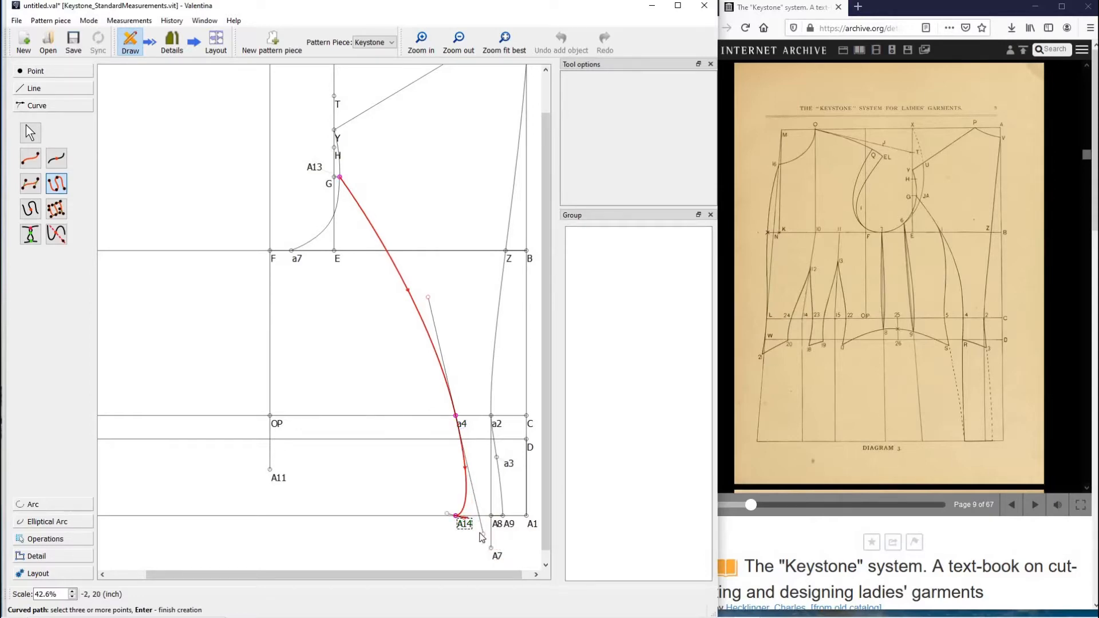
key("Return")
Adjust the side-seam curve's handles so it bows smoothly from A13 to a4 and runs nearly straight down to A14.
left_click_drag(480, 533, 447, 409)
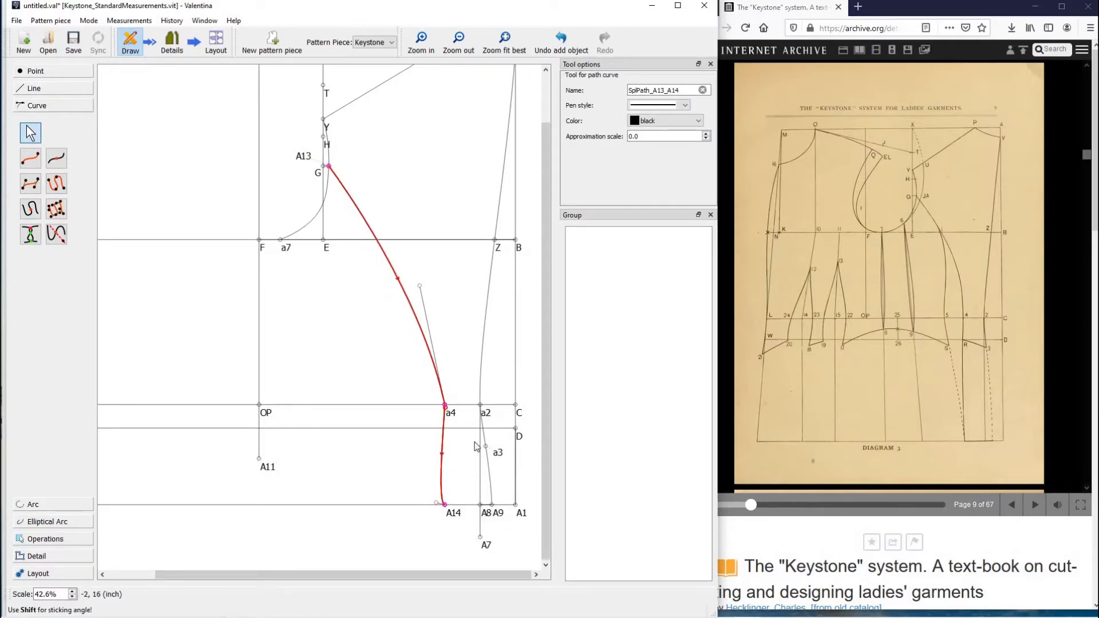
left_click_drag(437, 503, 442, 485)
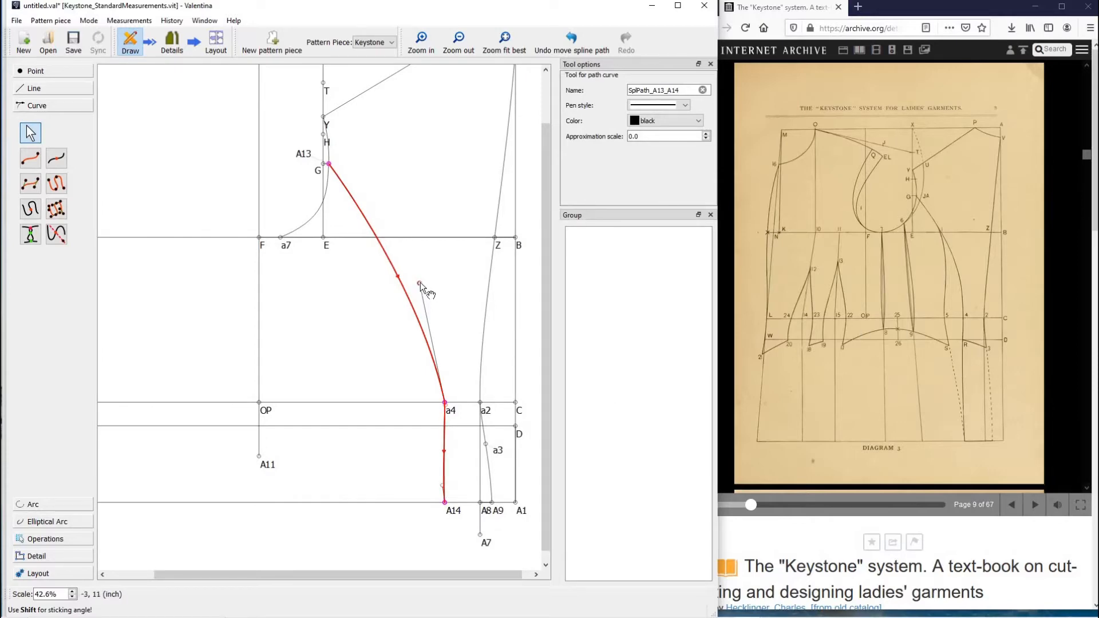
left_click_drag(420, 282, 418, 257)
left_click_drag(420, 216, 427, 295)
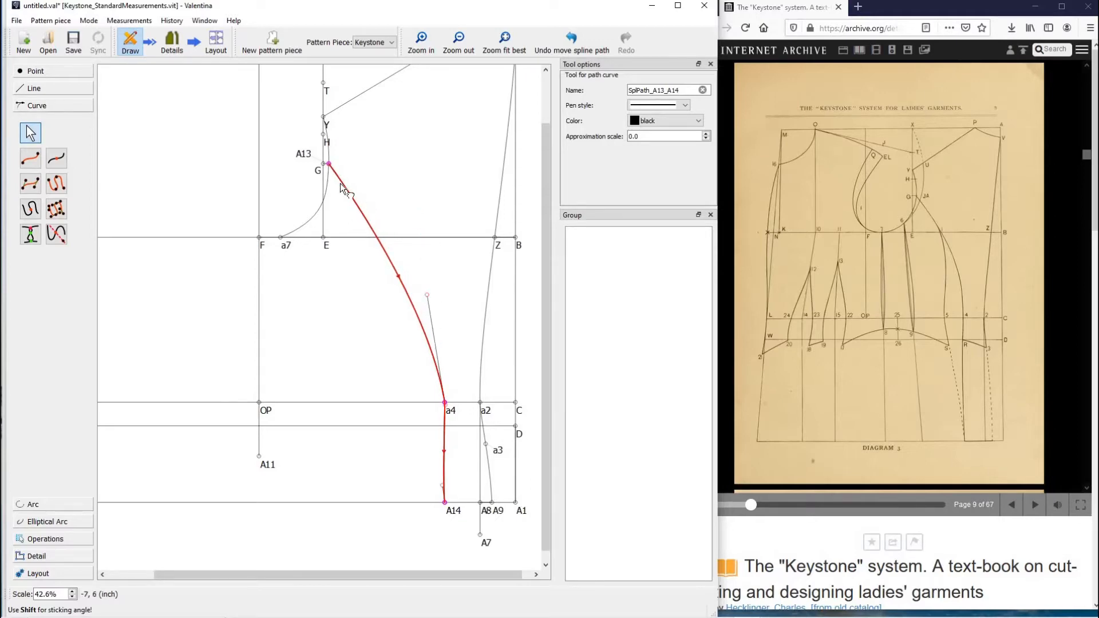
left_click_drag(340, 183, 397, 249)
left_click(422, 262)
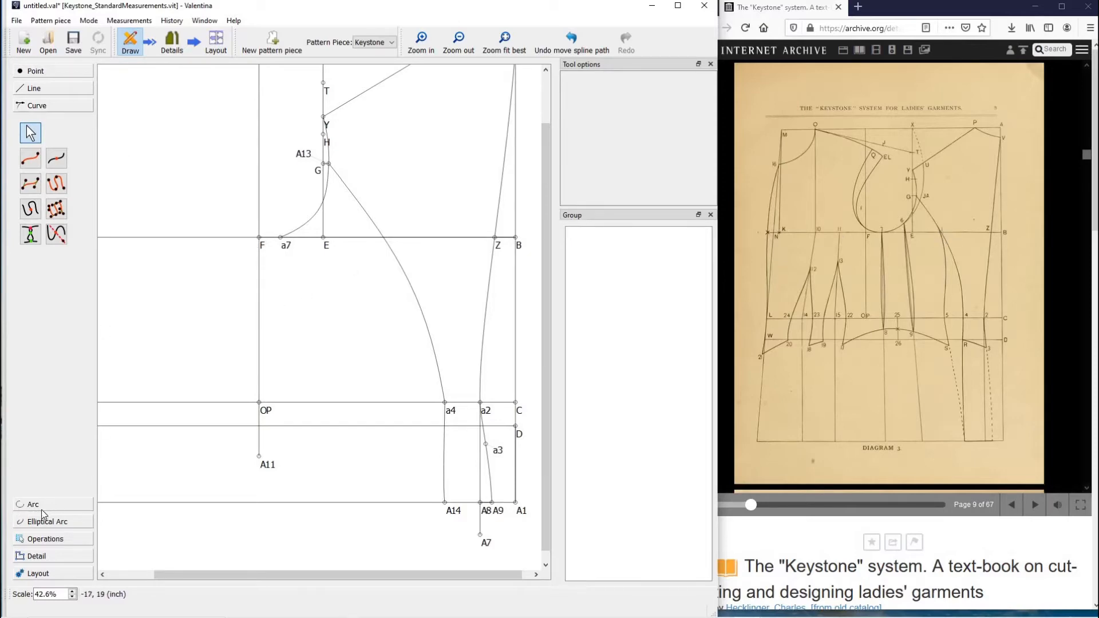
Mark where the side-seam curve meets an axis from E at an angle of 0° and label the point a1.
left_click(59, 235)
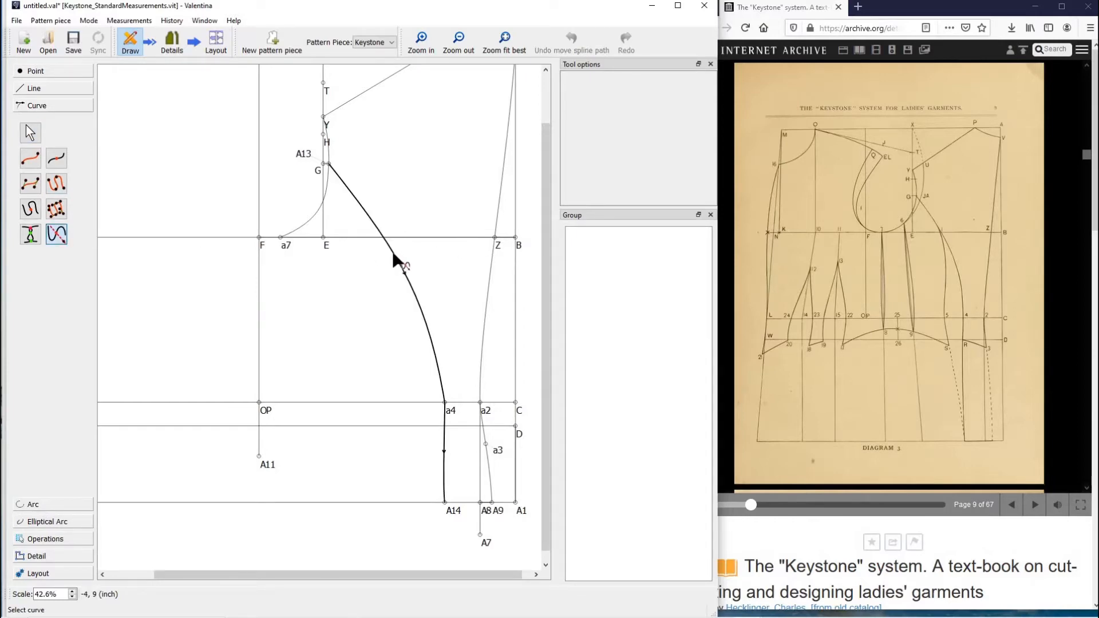
left_click(393, 255)
left_click(324, 239)
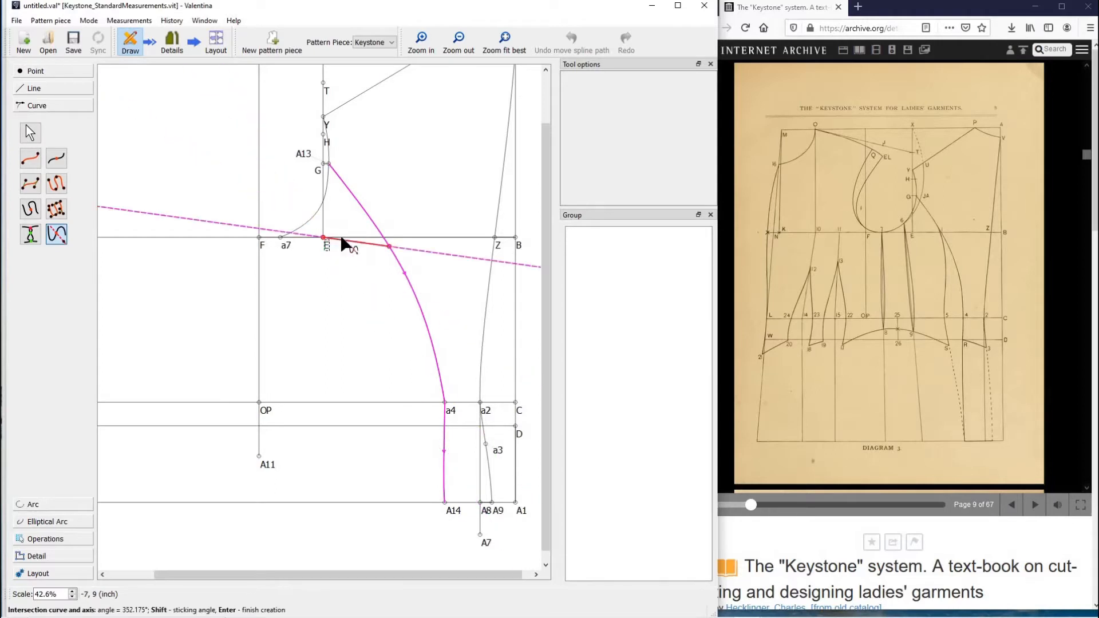
left_click(345, 241)
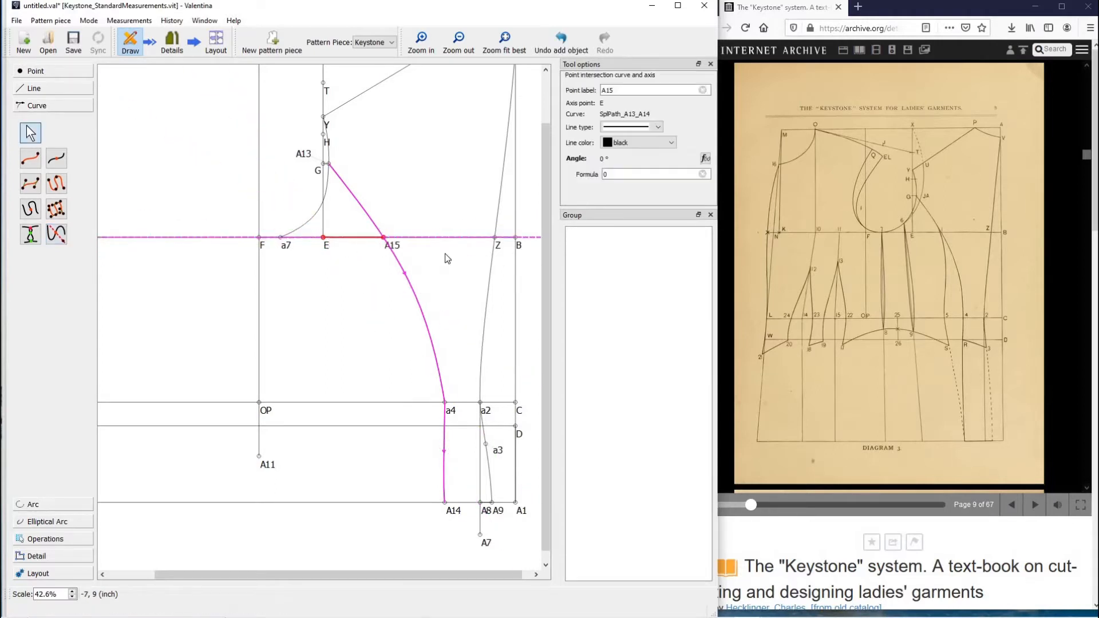
double_click(600, 91)
type("a1")
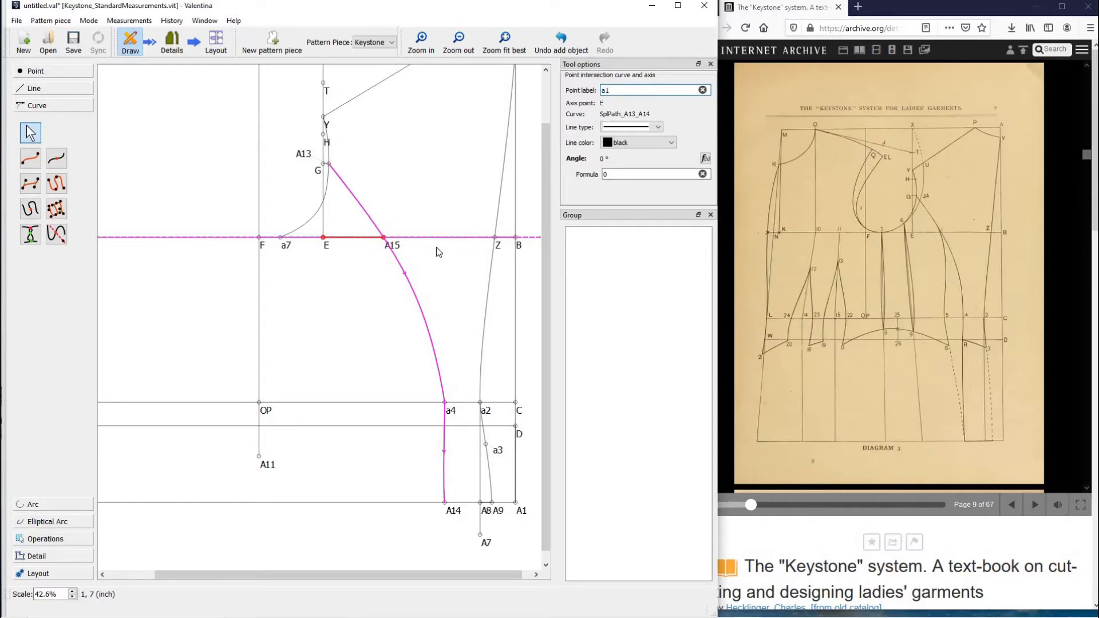
key("Return")
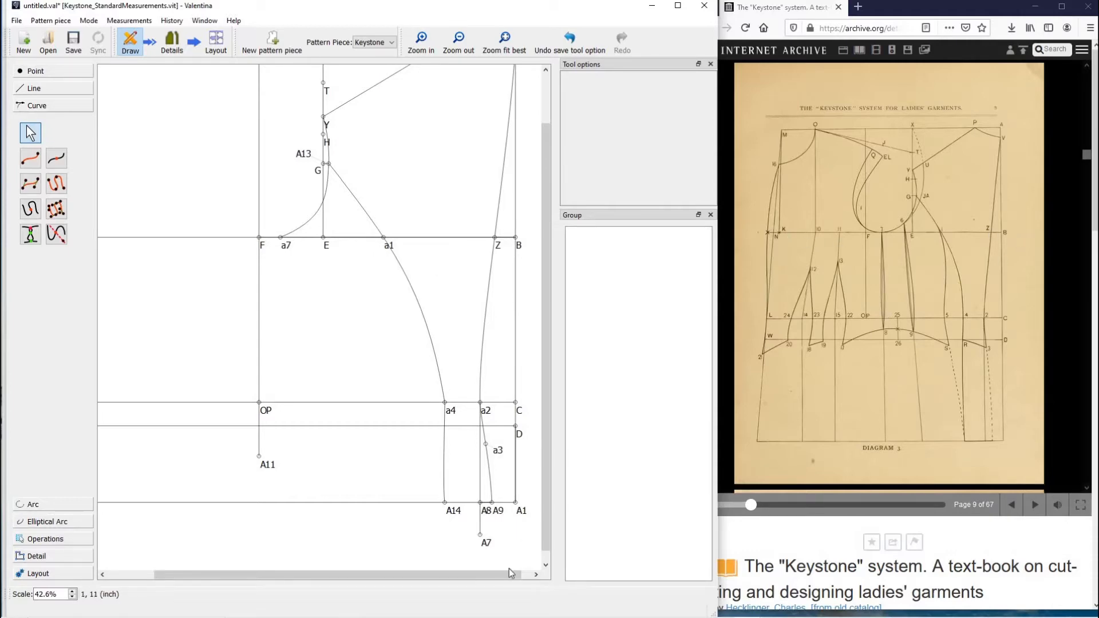
scroll(189, 297, "left", 3)
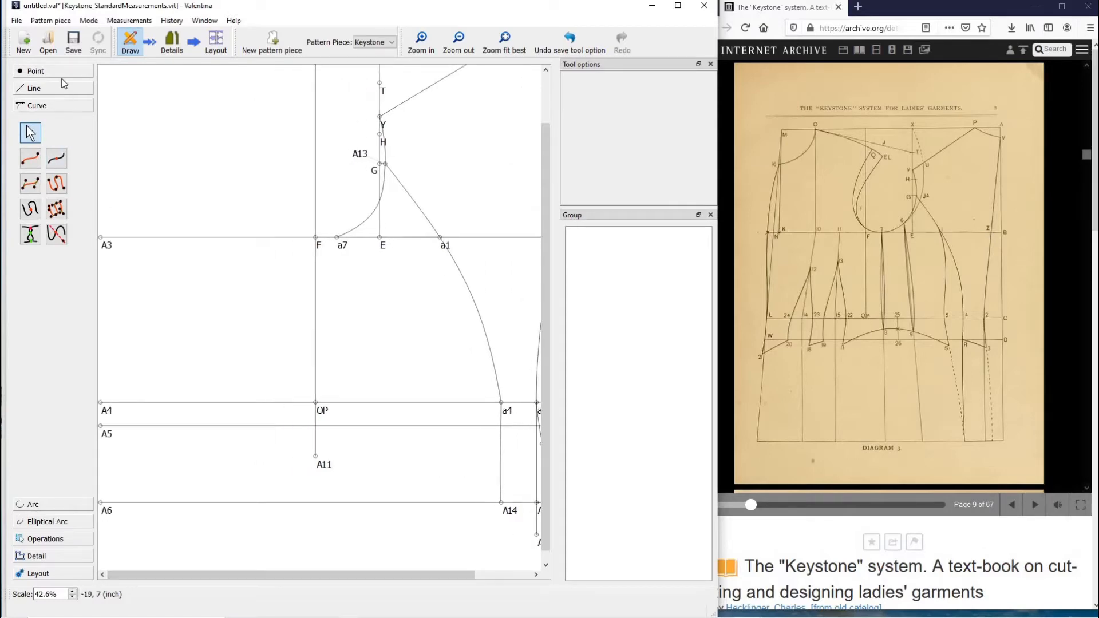
left_click(58, 88)
left_click(56, 124)
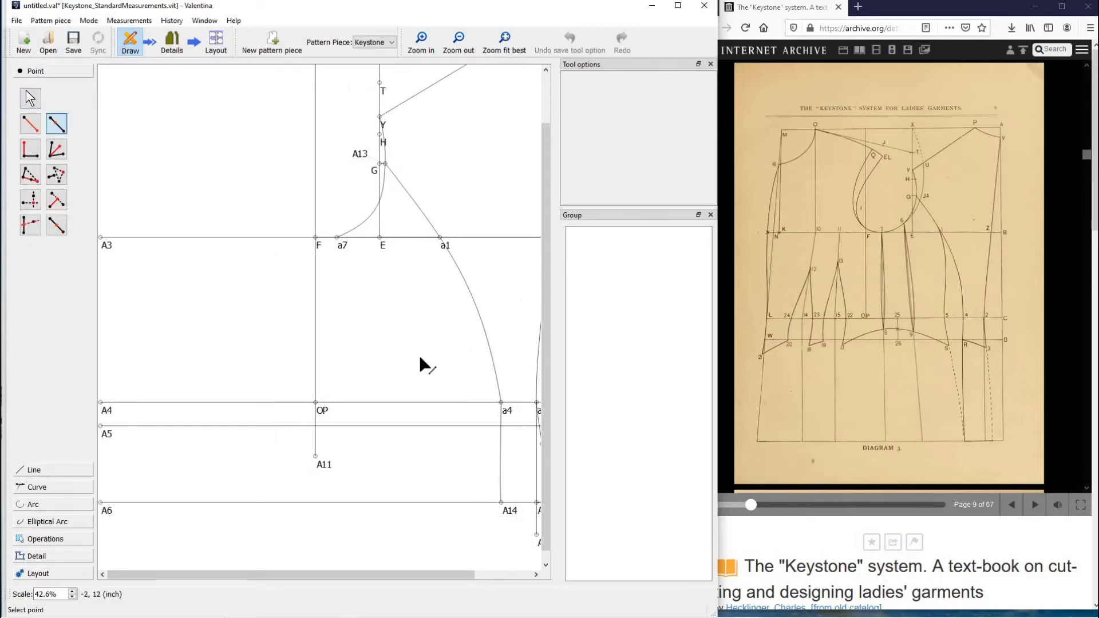
left_click(458, 38)
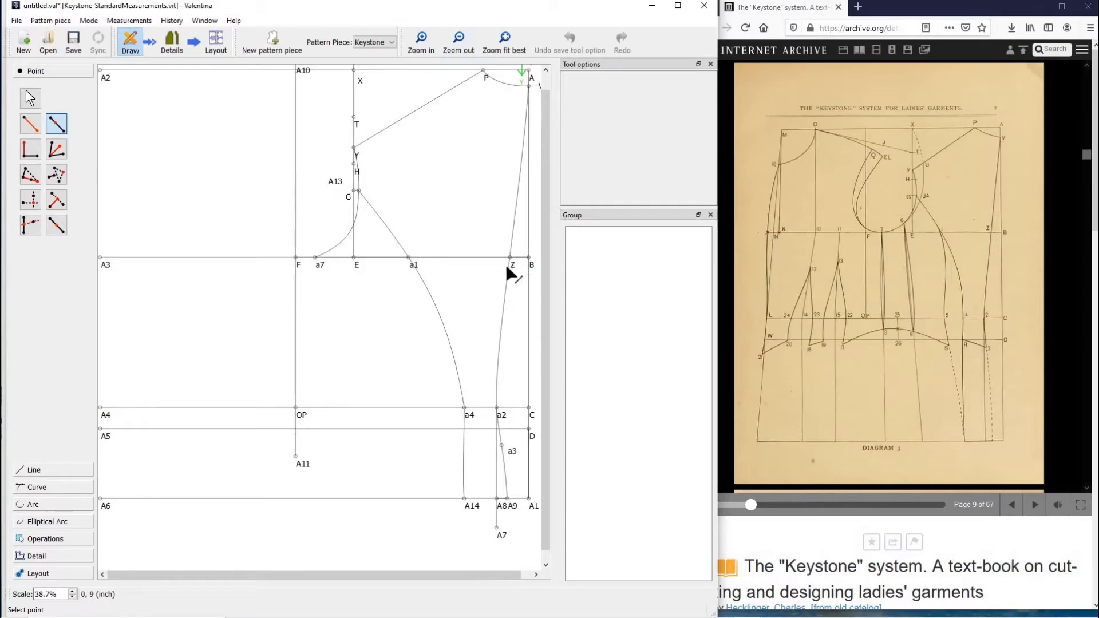
left_click(510, 258)
left_click(109, 267)
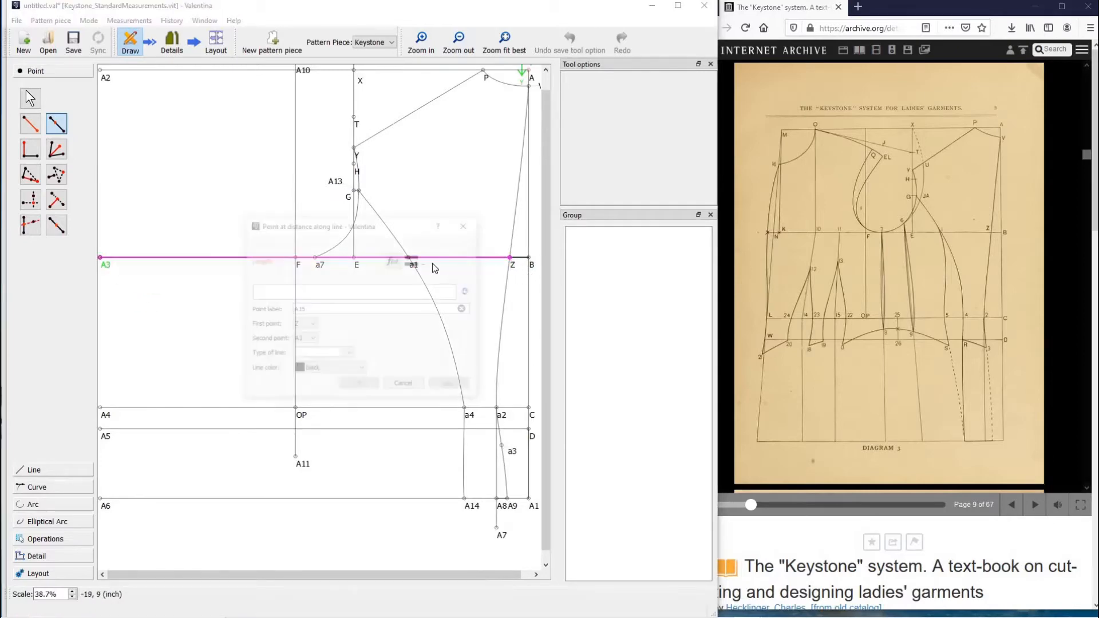
left_click(394, 260)
scroll(428, 413, "down", 1)
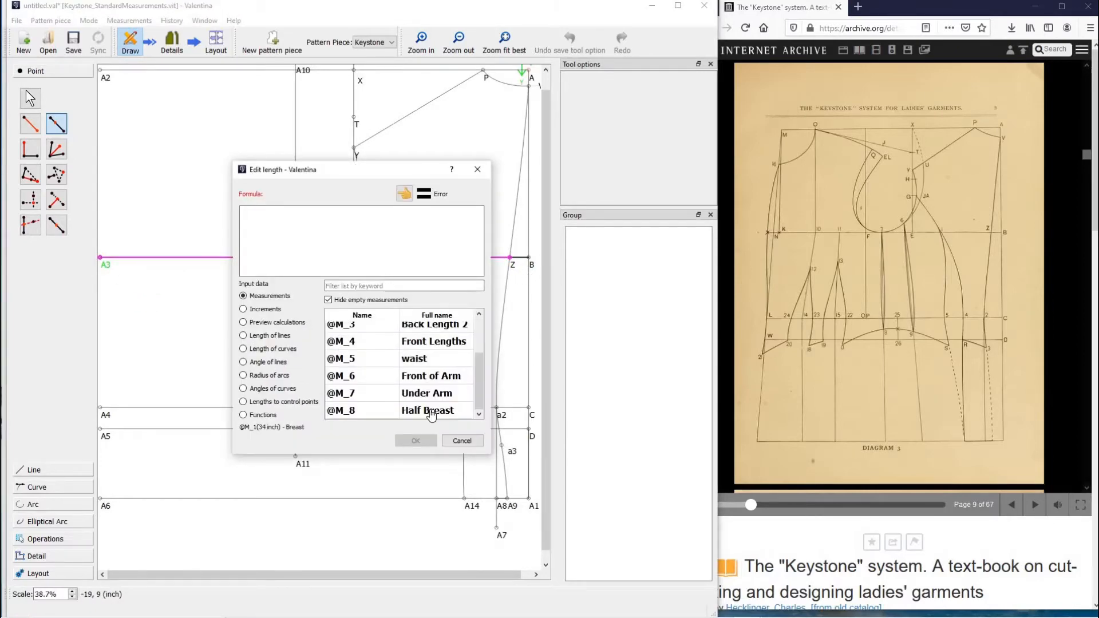
double_click(426, 411)
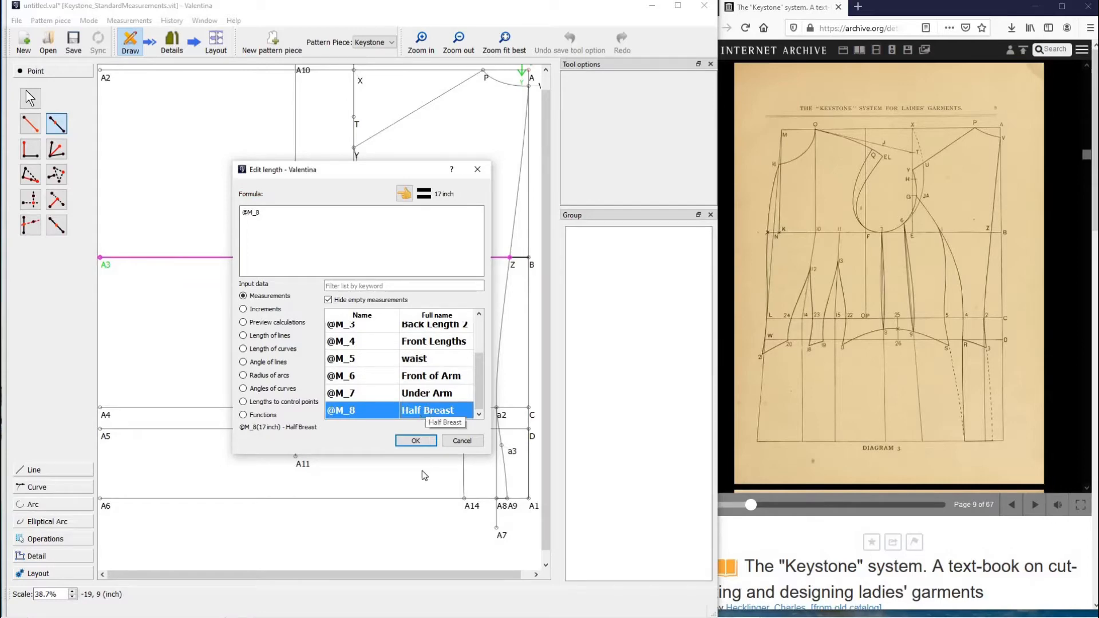
left_click(416, 441)
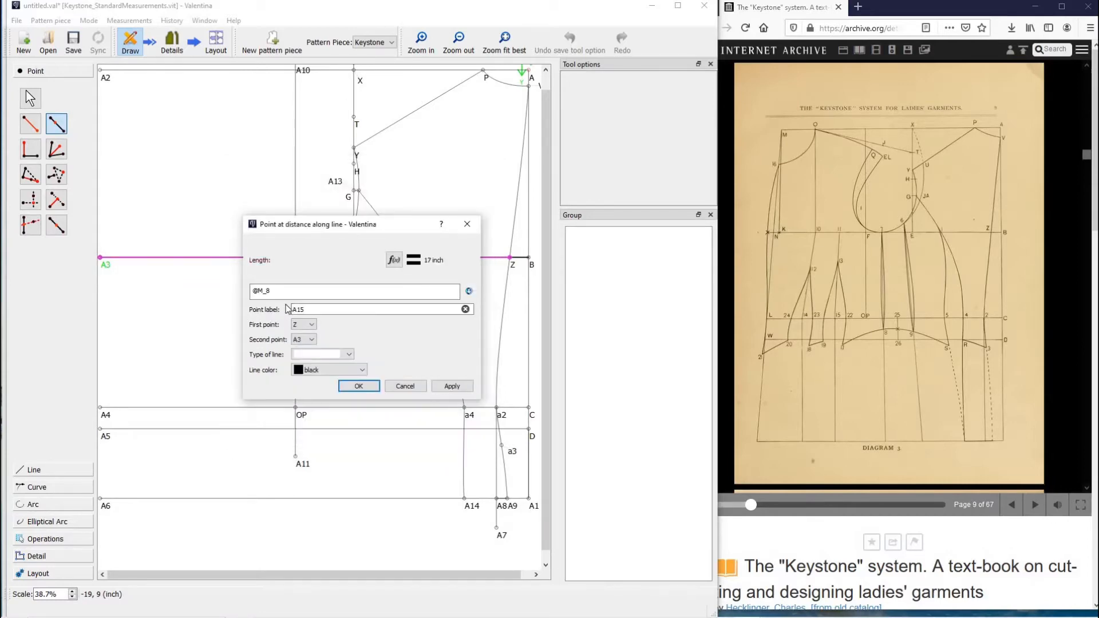
type("K")
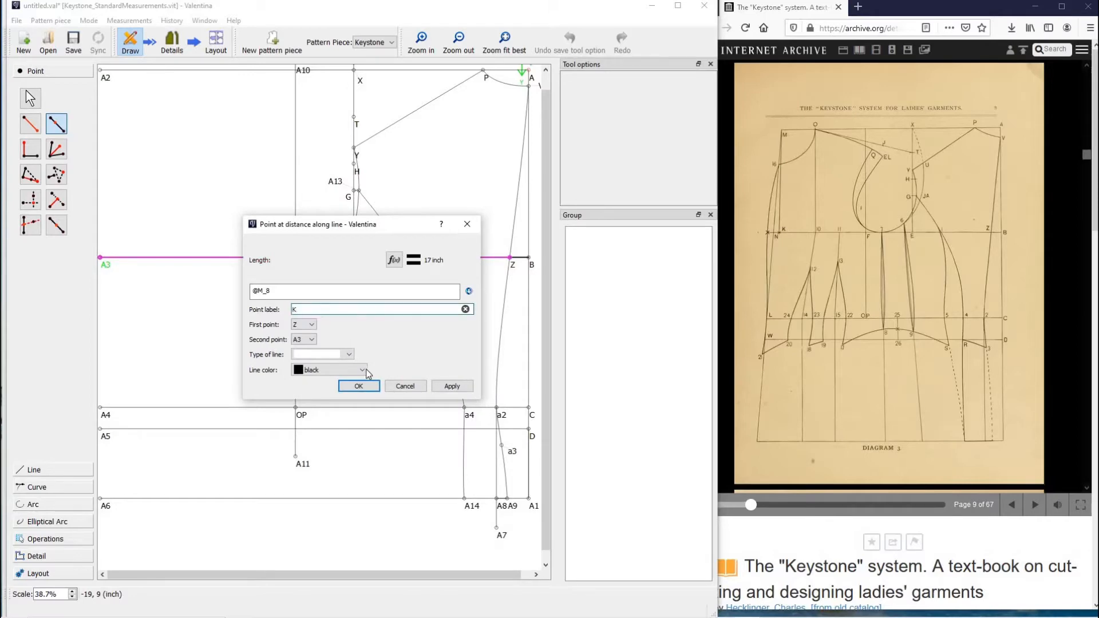
left_click(359, 386)
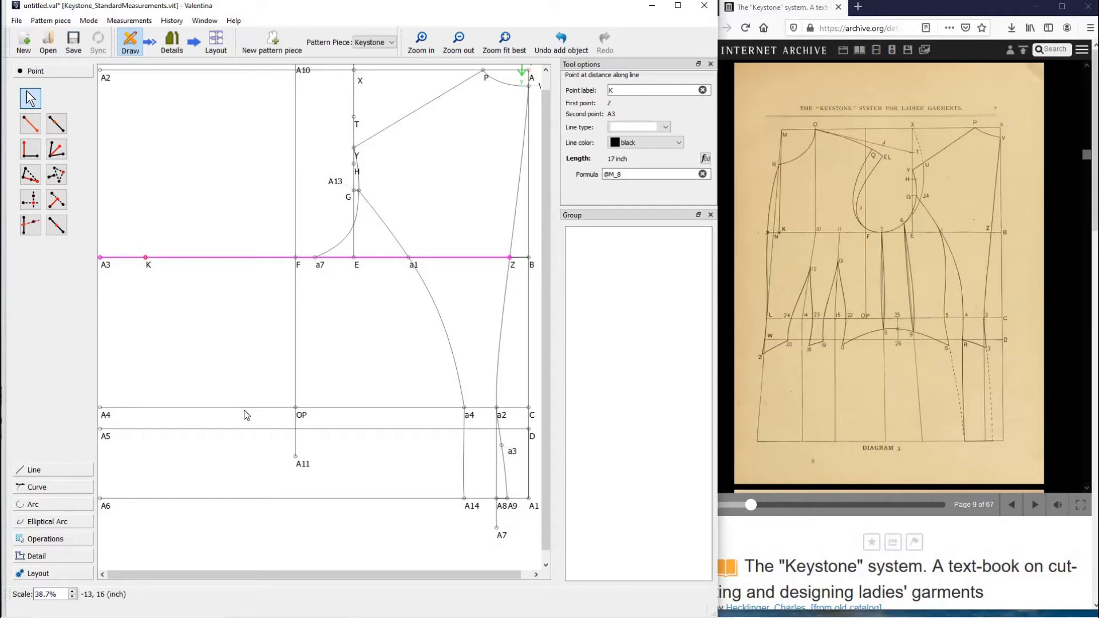
Draw a vertical line about 9.65 inches long upward from K at 90°, reaching above the top line.
key("alt+l")
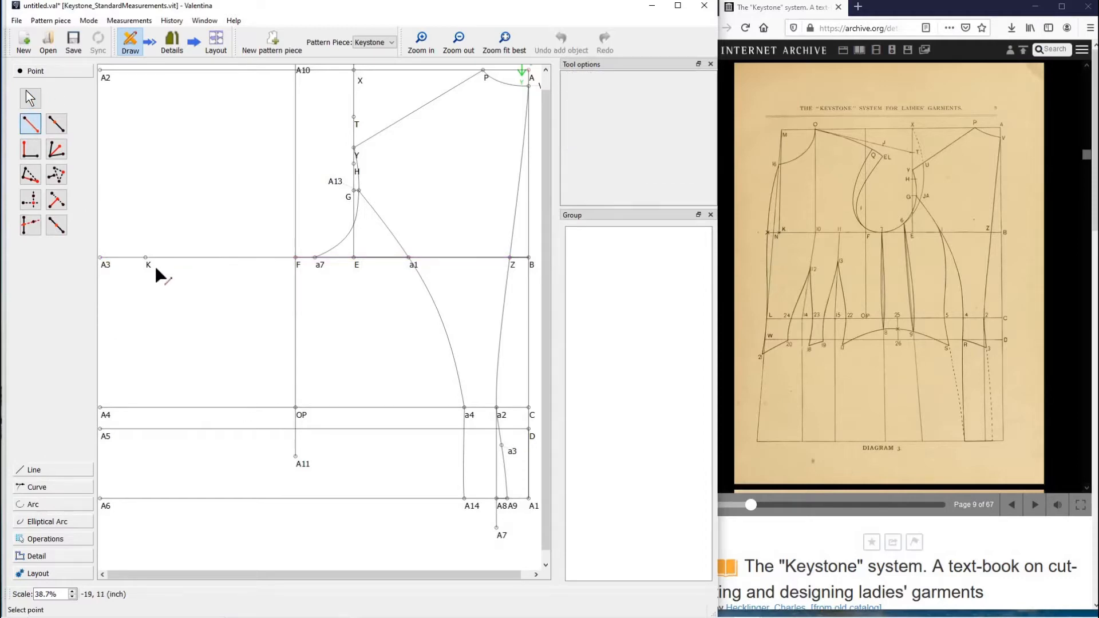
left_click(156, 252)
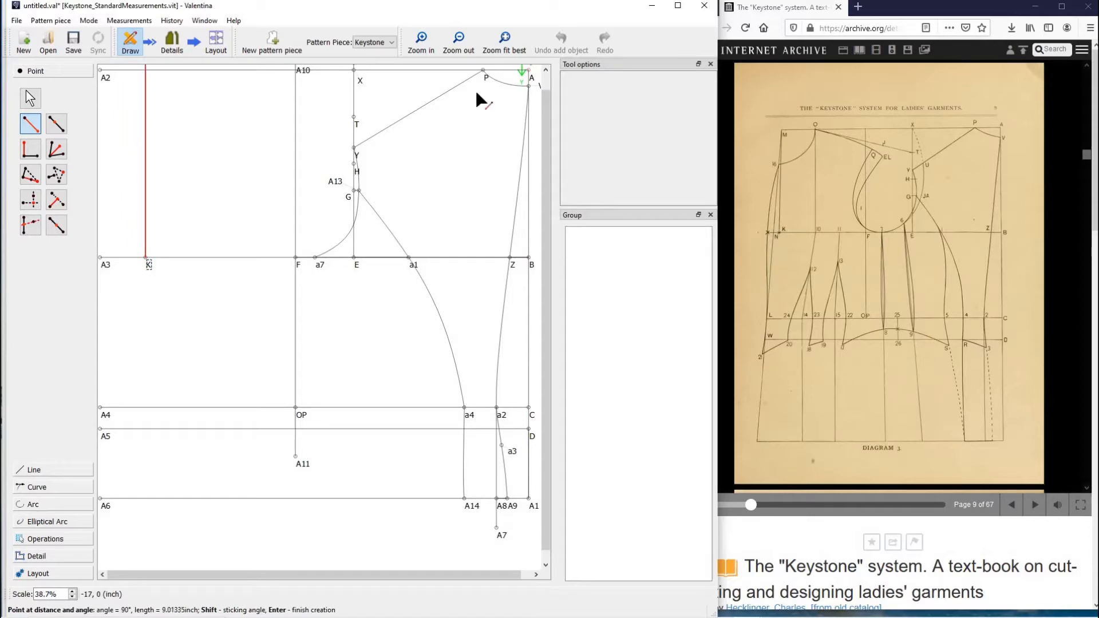
left_click(167, 69, "shift")
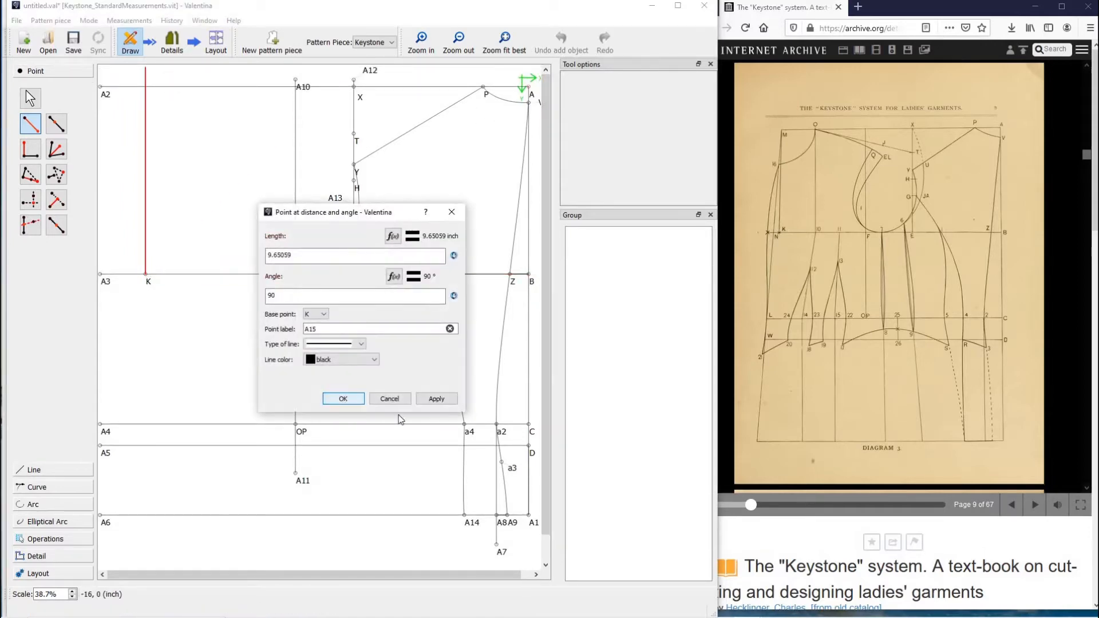
left_click(339, 398)
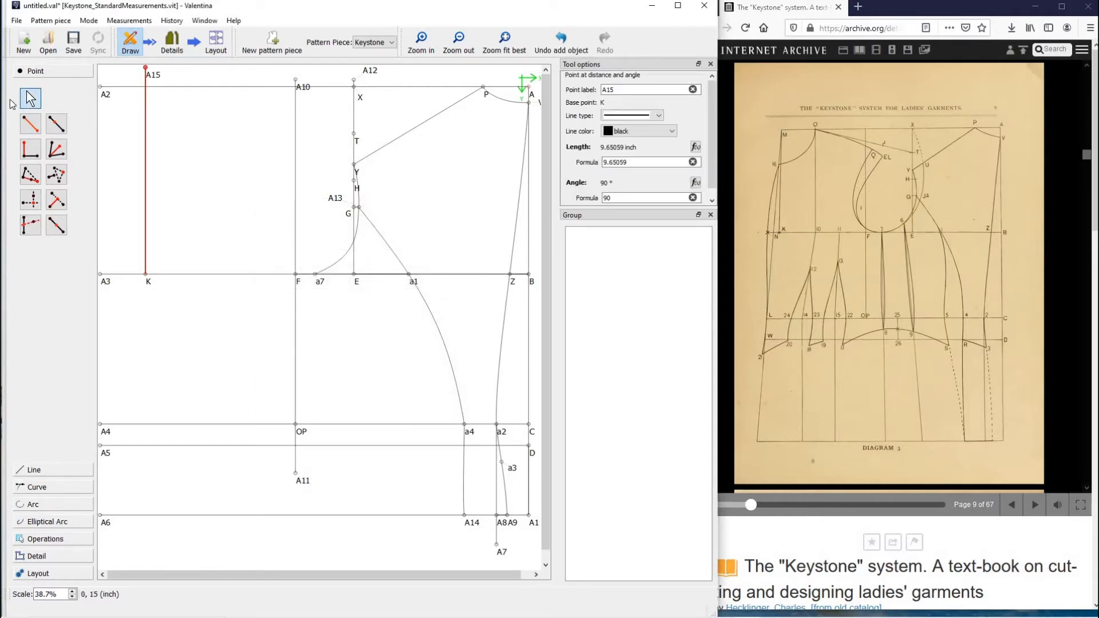
Mark the intersection of line A15–K with the top line A2–A and label the point M.
left_click(52, 469)
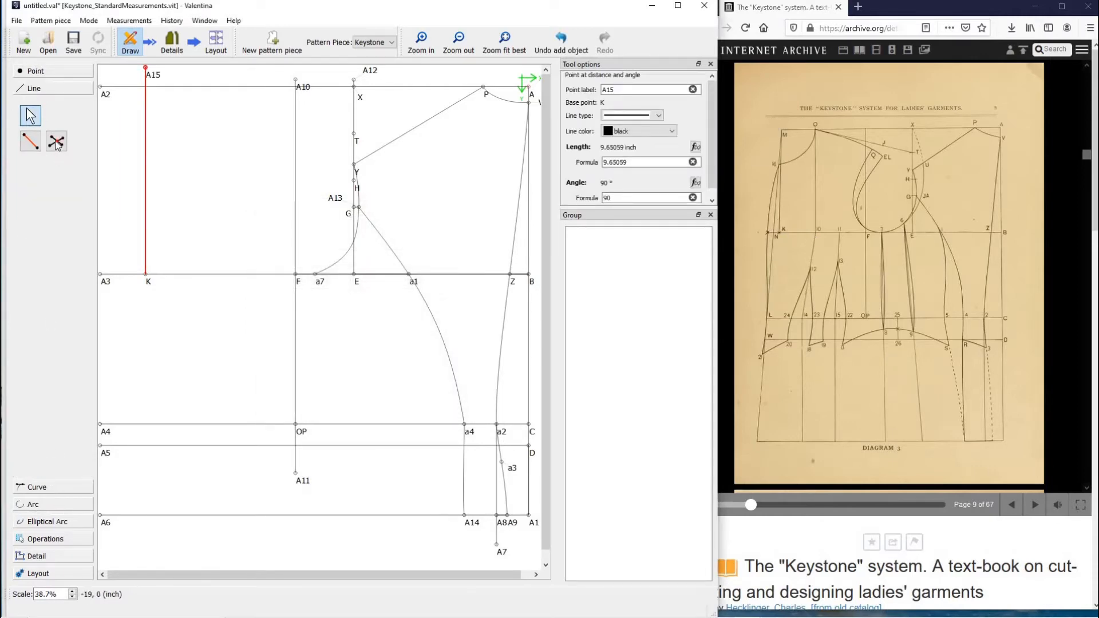
left_click(56, 141)
left_click(145, 68)
left_click(146, 275)
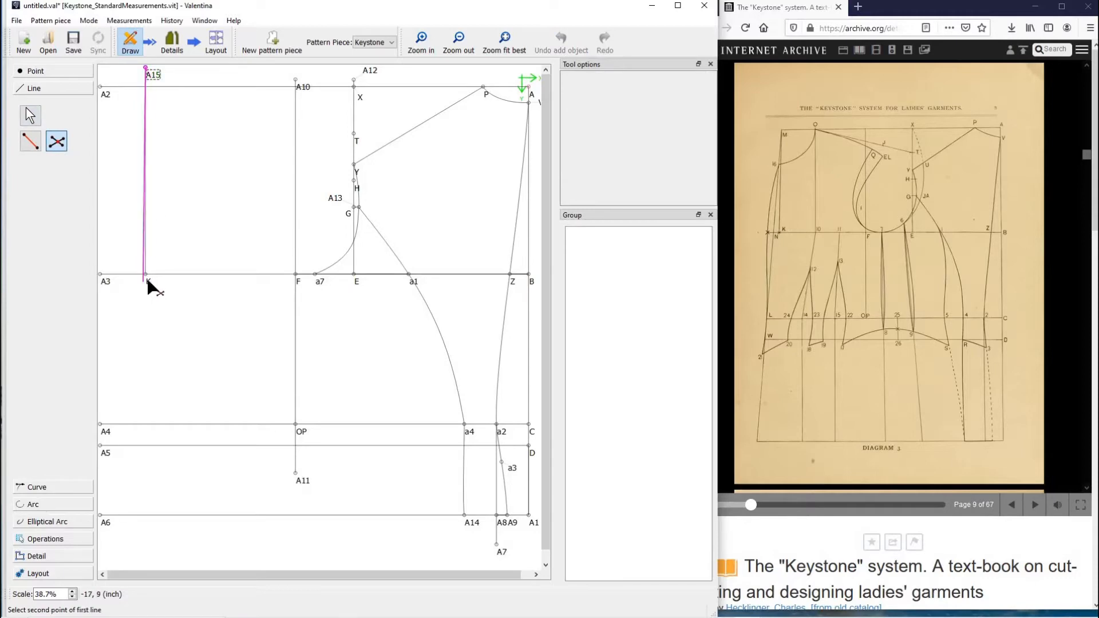
left_click(100, 86)
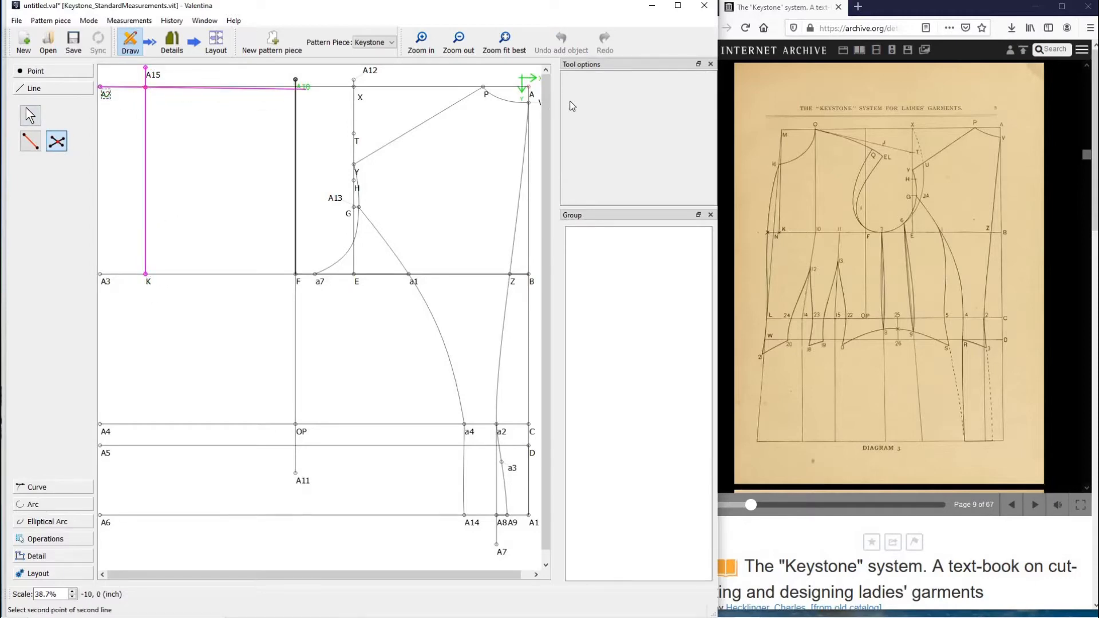
left_click(530, 94)
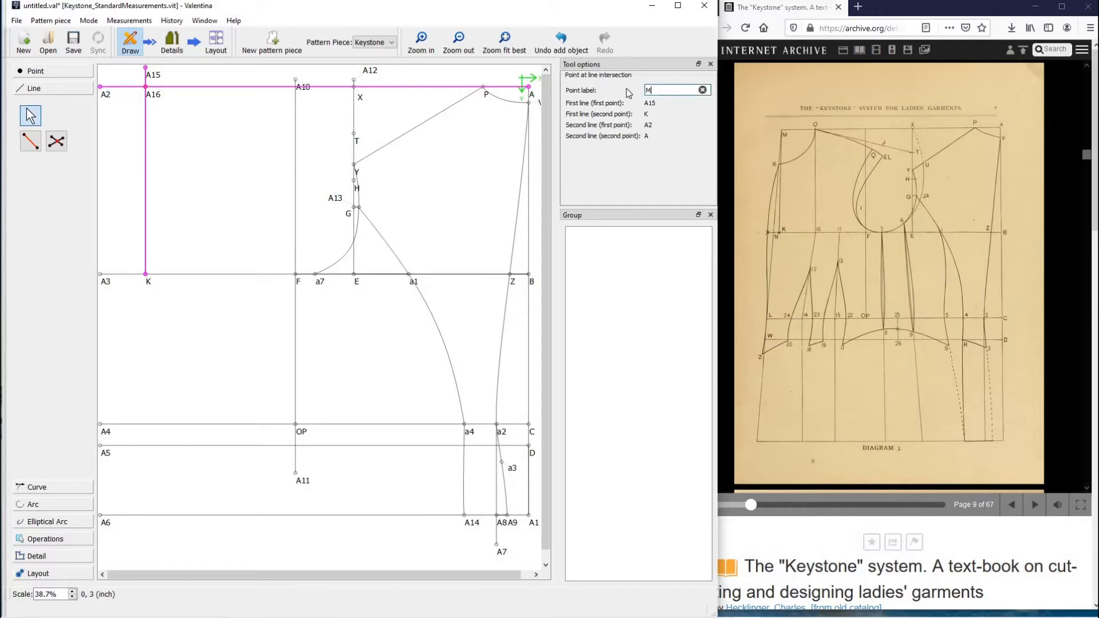
type("M")
left_click(229, 161)
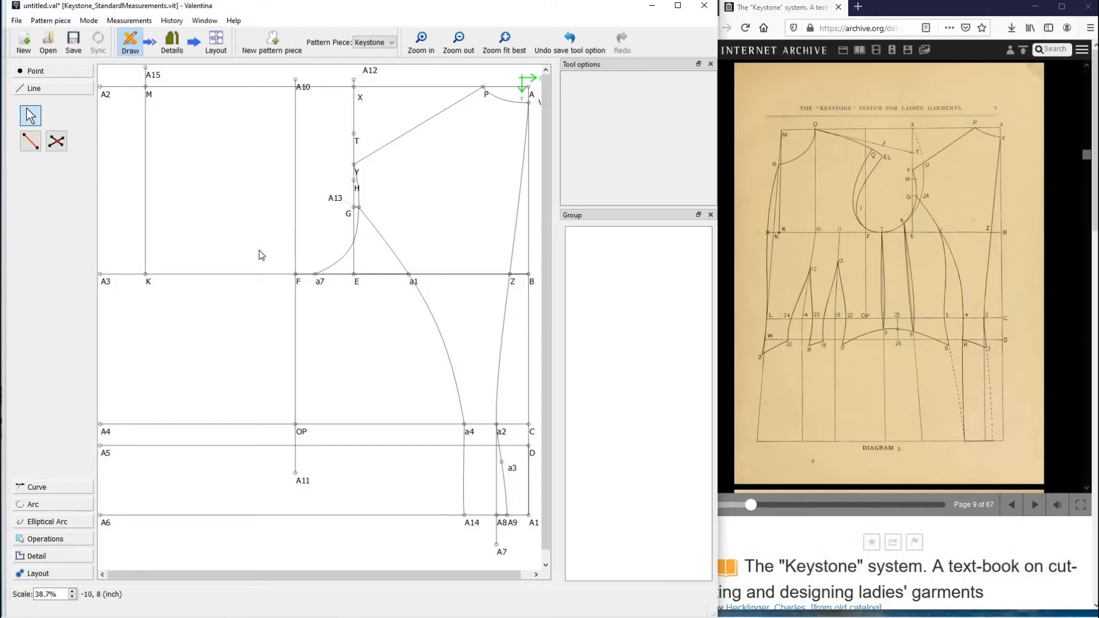
Place a point 0.5 inch from K along the line toward A3 and label it N.
left_click(49, 86)
left_click(56, 124)
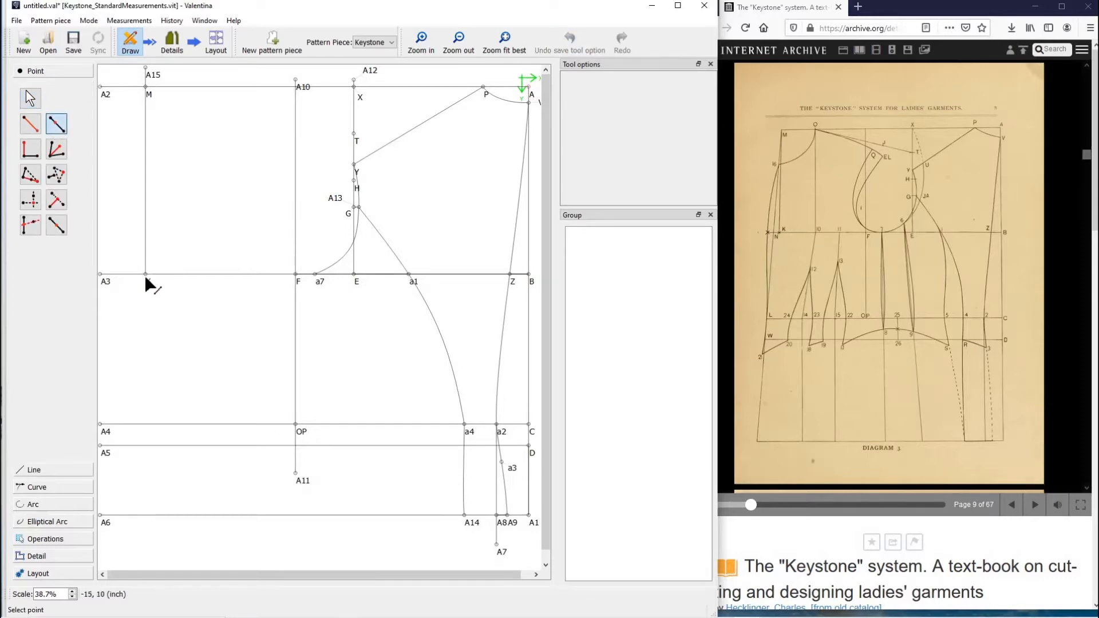
left_click(146, 274)
left_click(101, 275)
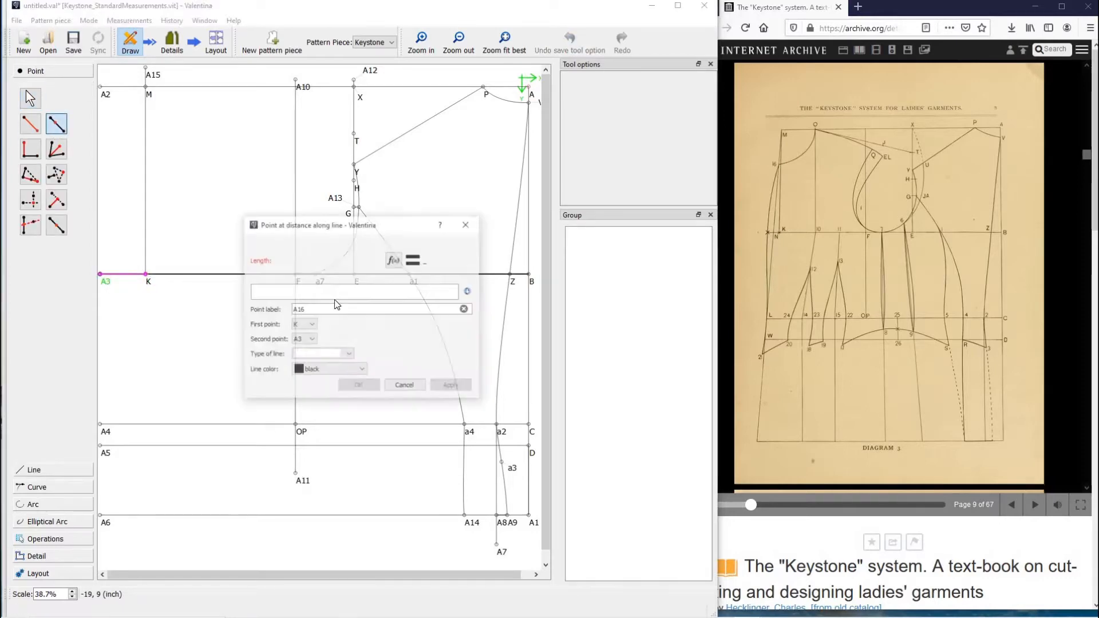
type(".")
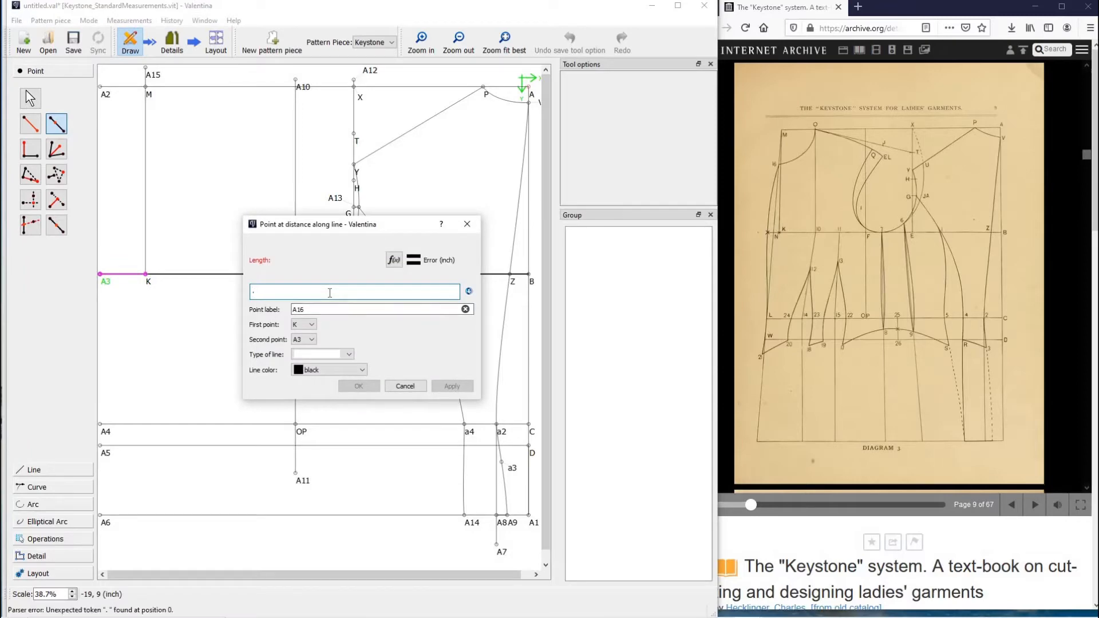
type("5")
left_click(325, 310)
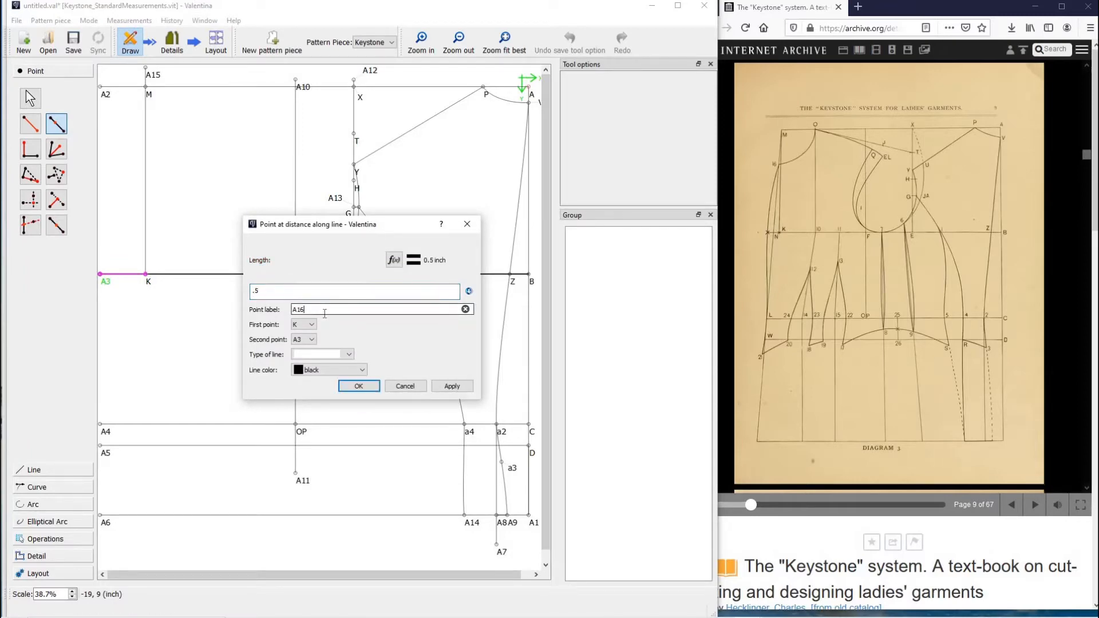
double_click(291, 309)
type("N")
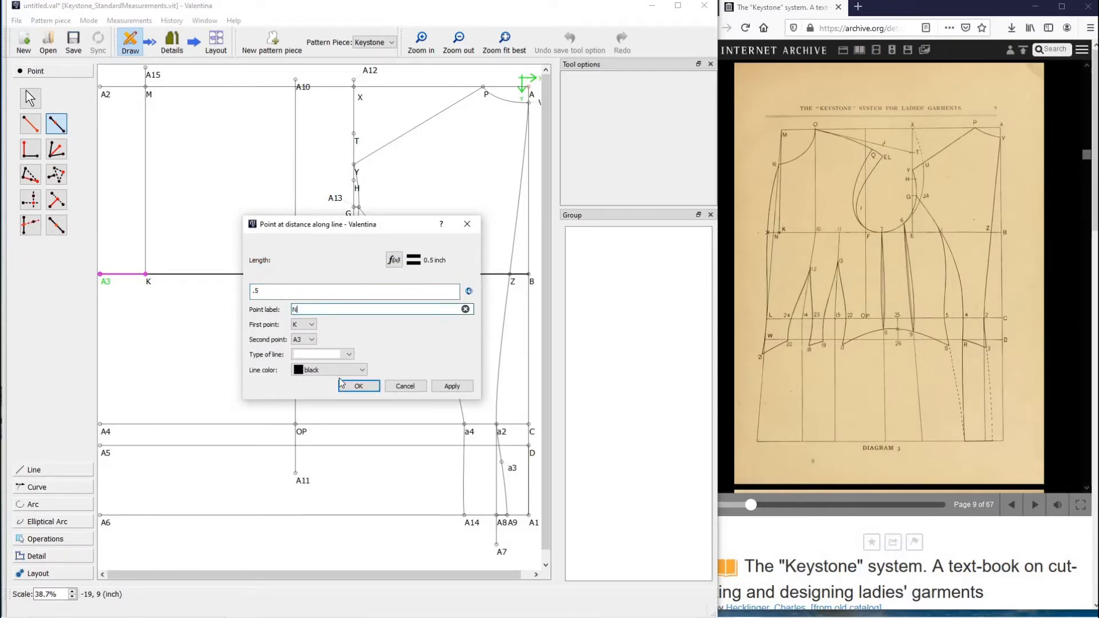
left_click(361, 386)
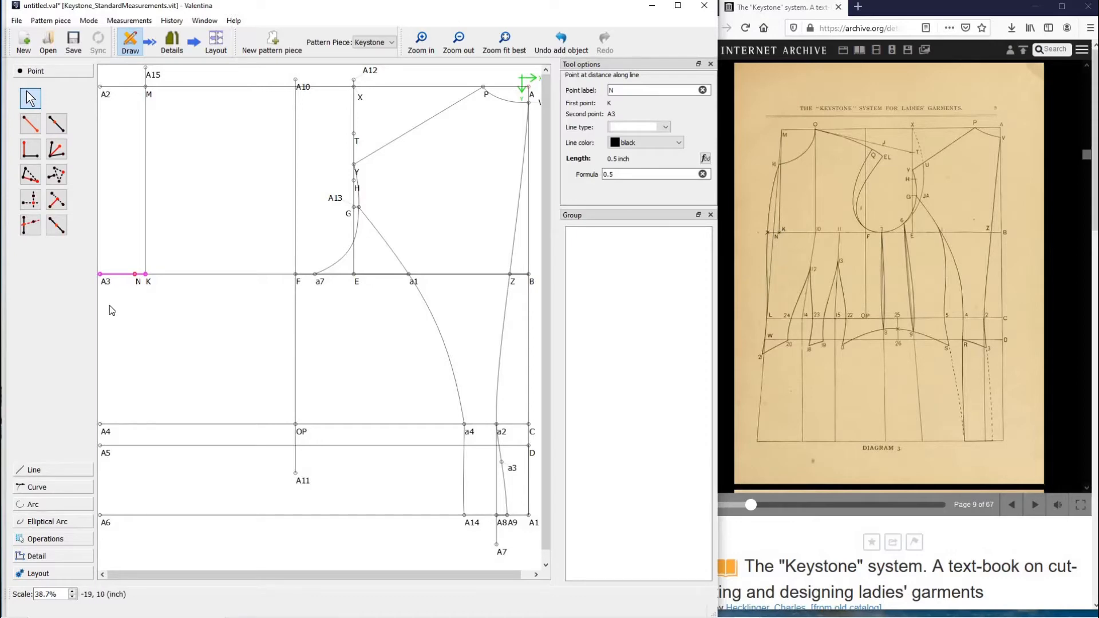
Place a point 0.5 inch from N toward A3, label it N1, and move its label above the line.
left_click(30, 124)
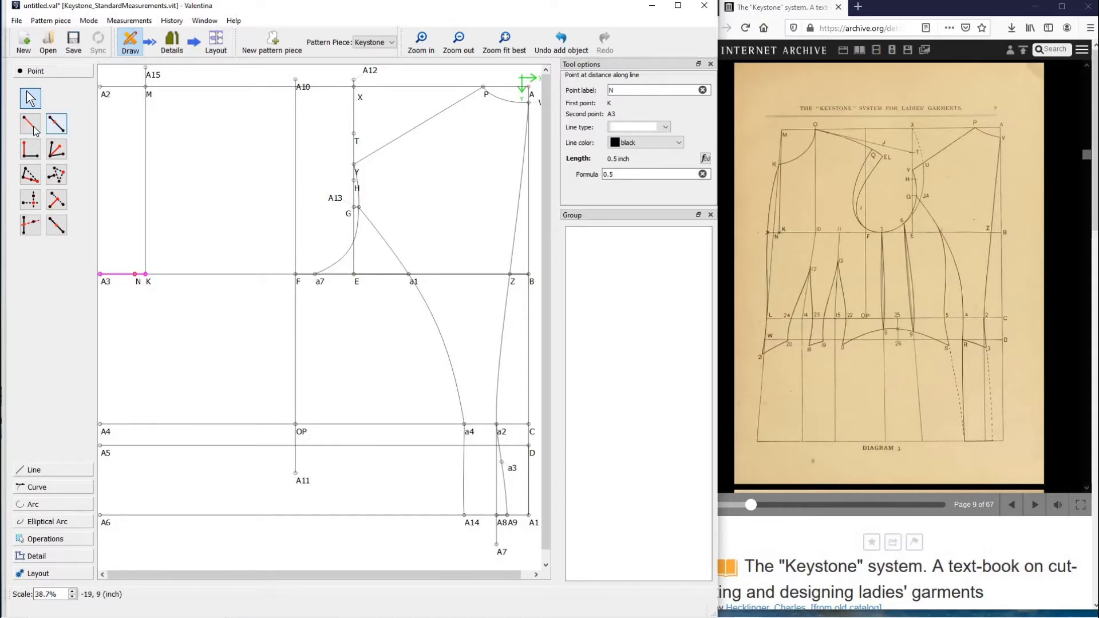
left_click(139, 281)
left_click(106, 281)
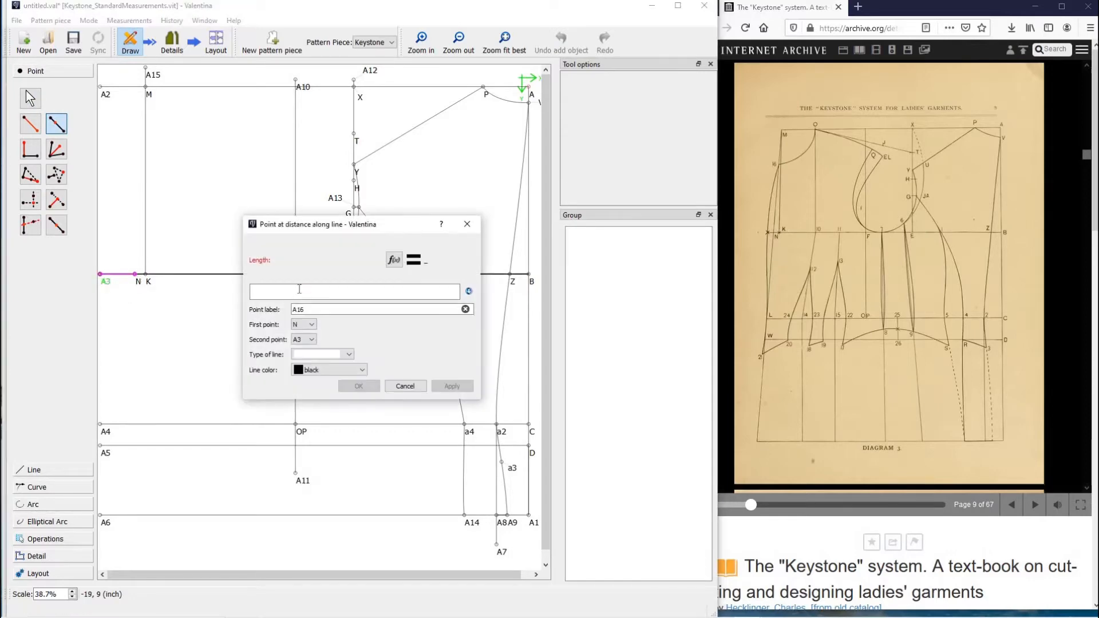
type(".5")
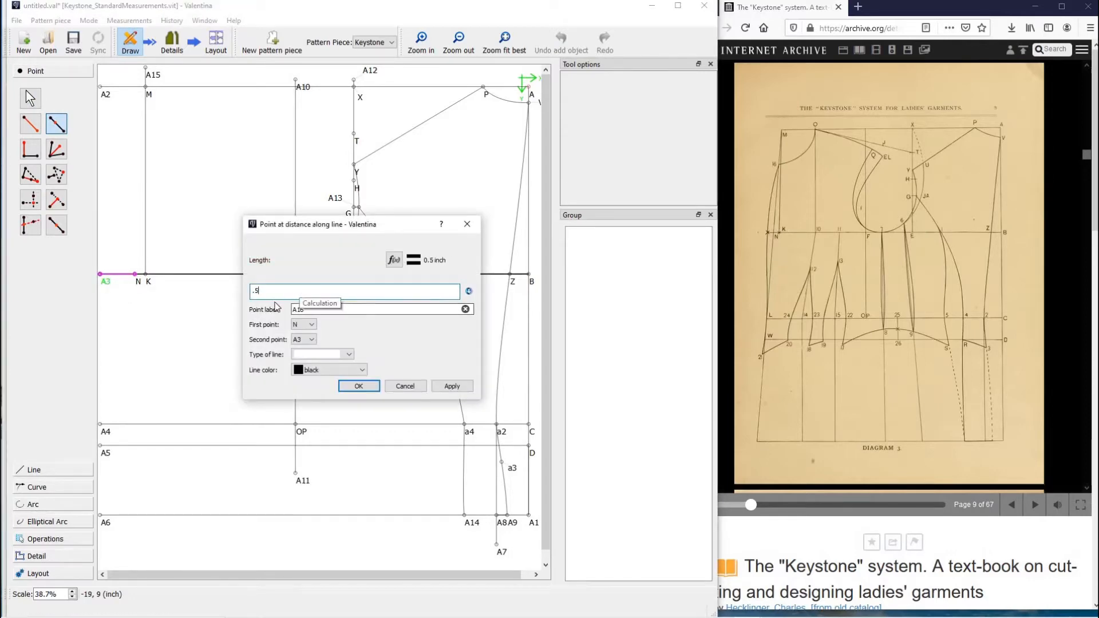
key("Tab")
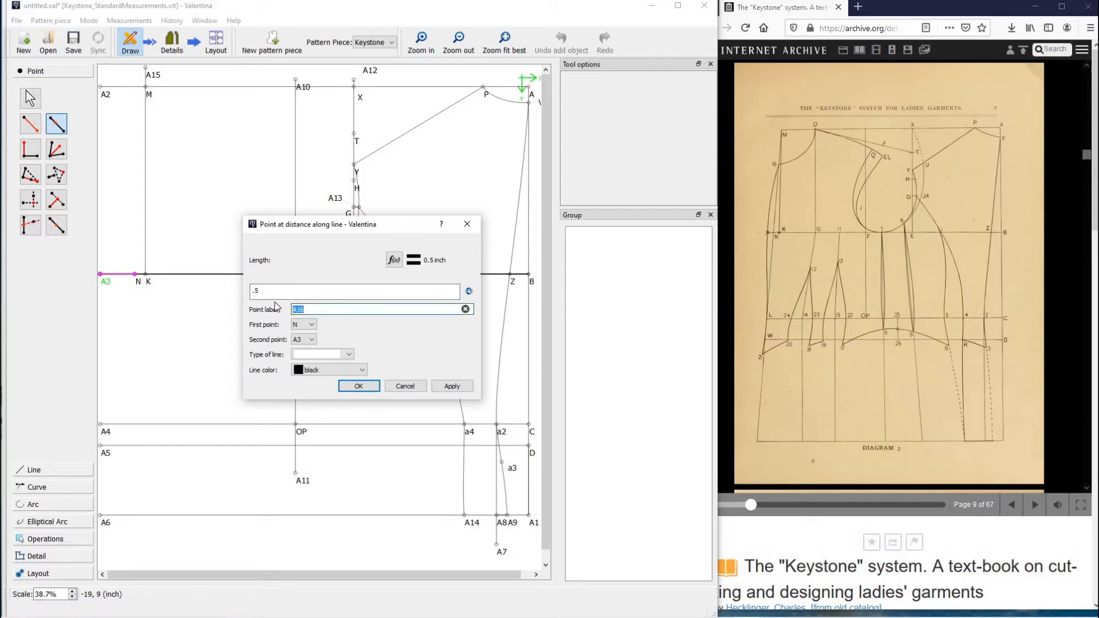
type("*")
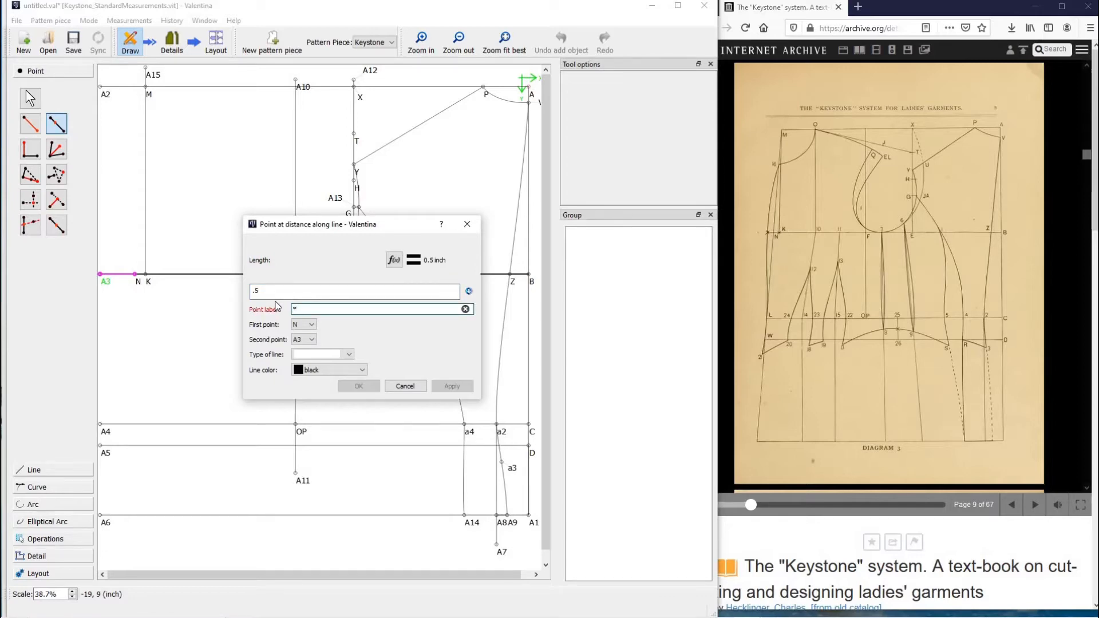
key("BackSpace")
type("N1")
left_click(359, 387)
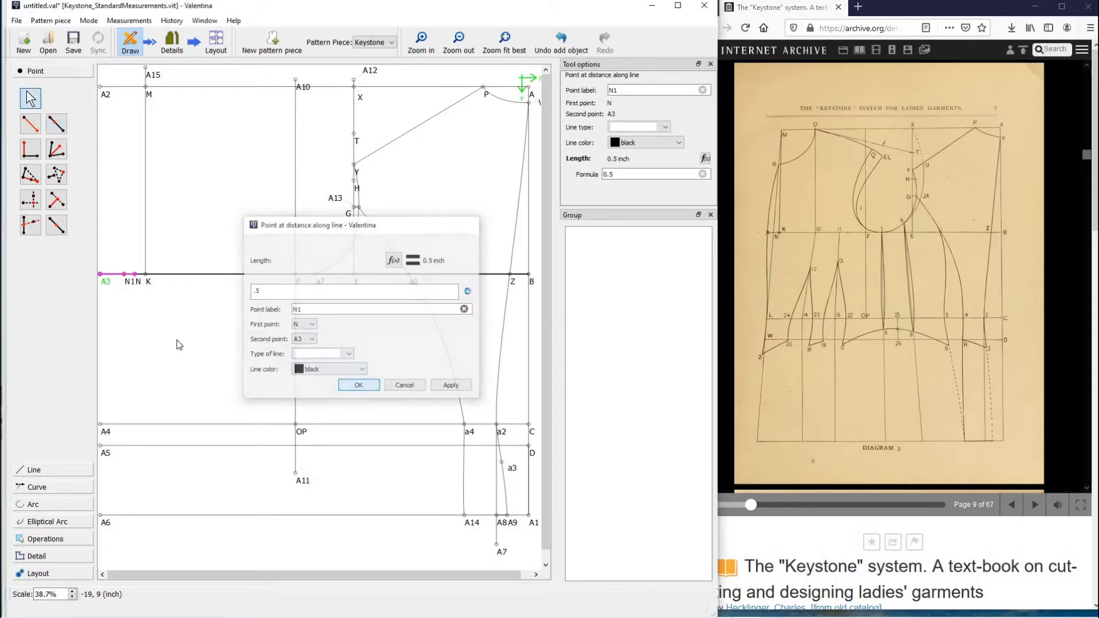
left_click_drag(130, 285, 108, 262)
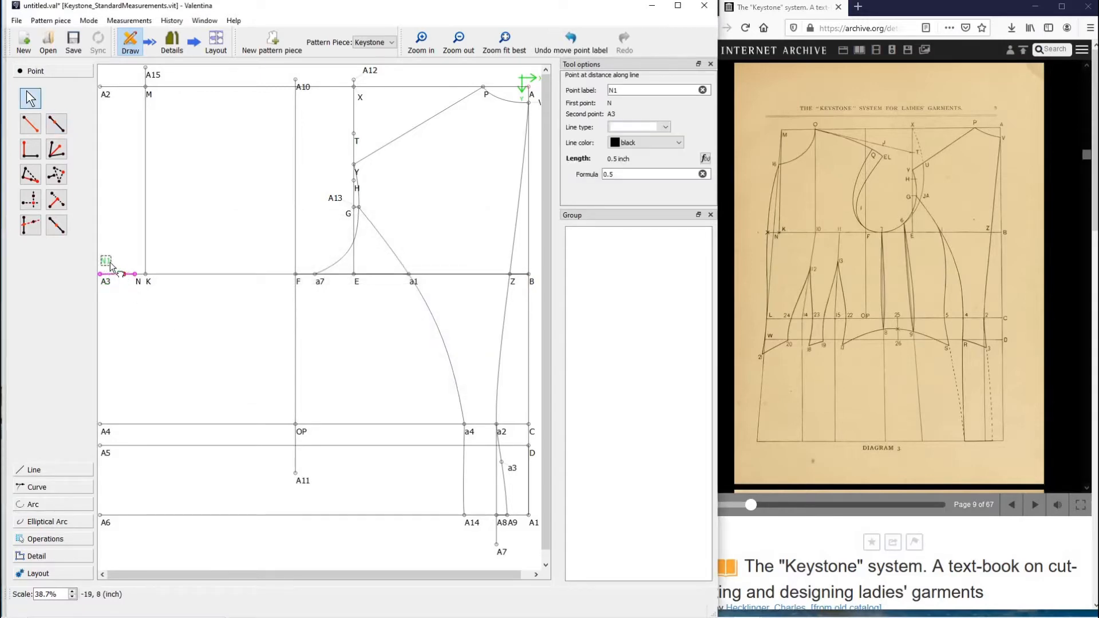
left_click(217, 342)
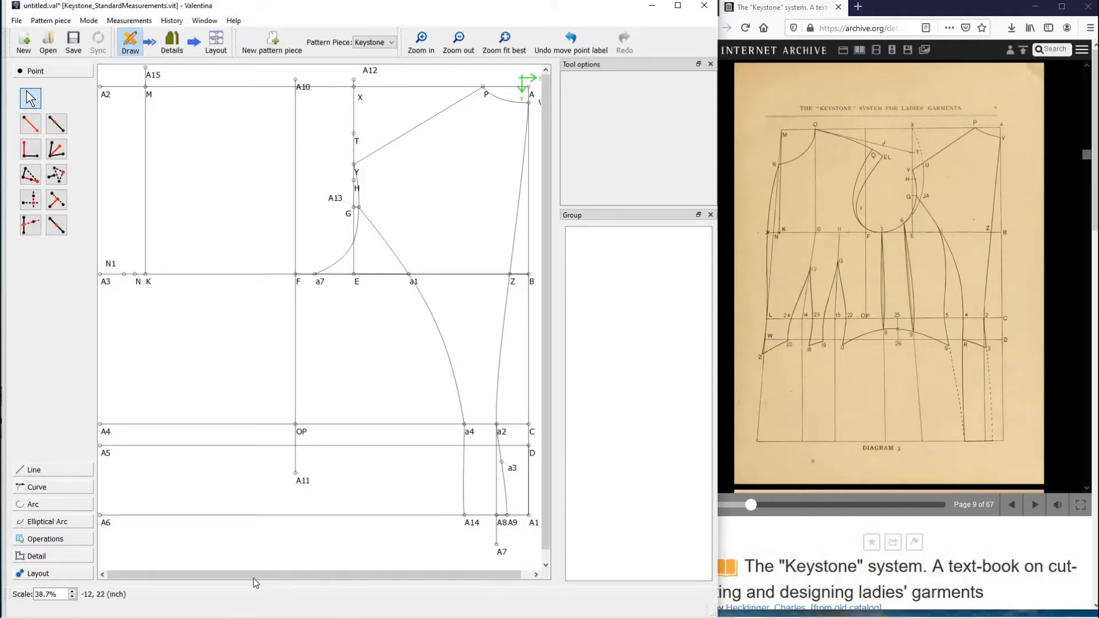
Draw a line about 18.17 inches long from M down through N at about 267°, ending below line A5–D.
left_click(31, 126)
left_click(147, 89)
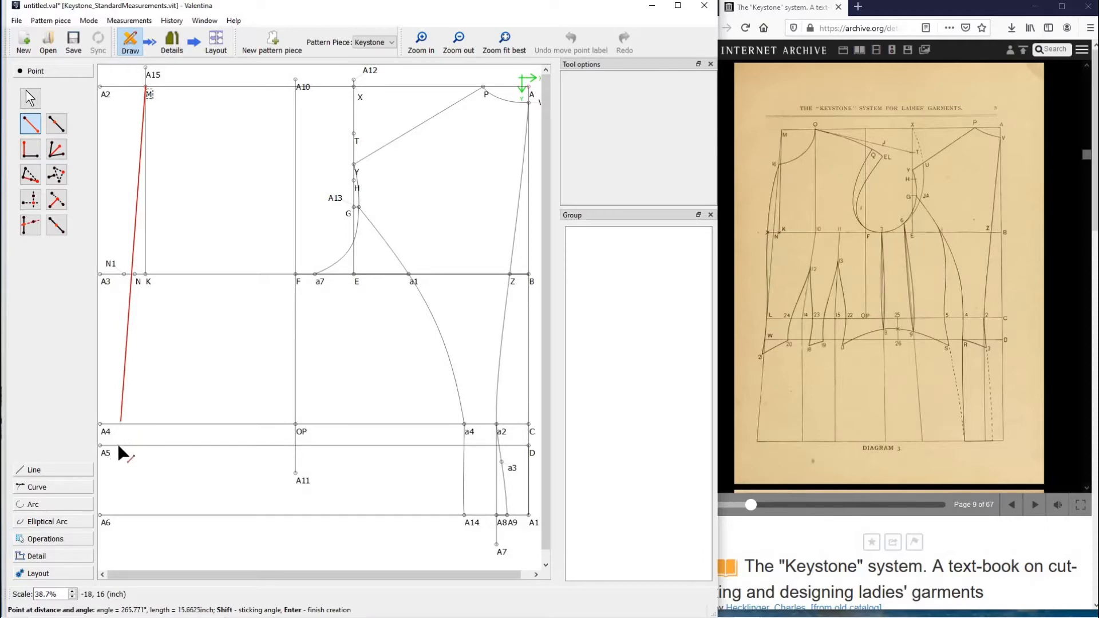
left_click(125, 476)
left_click(342, 402)
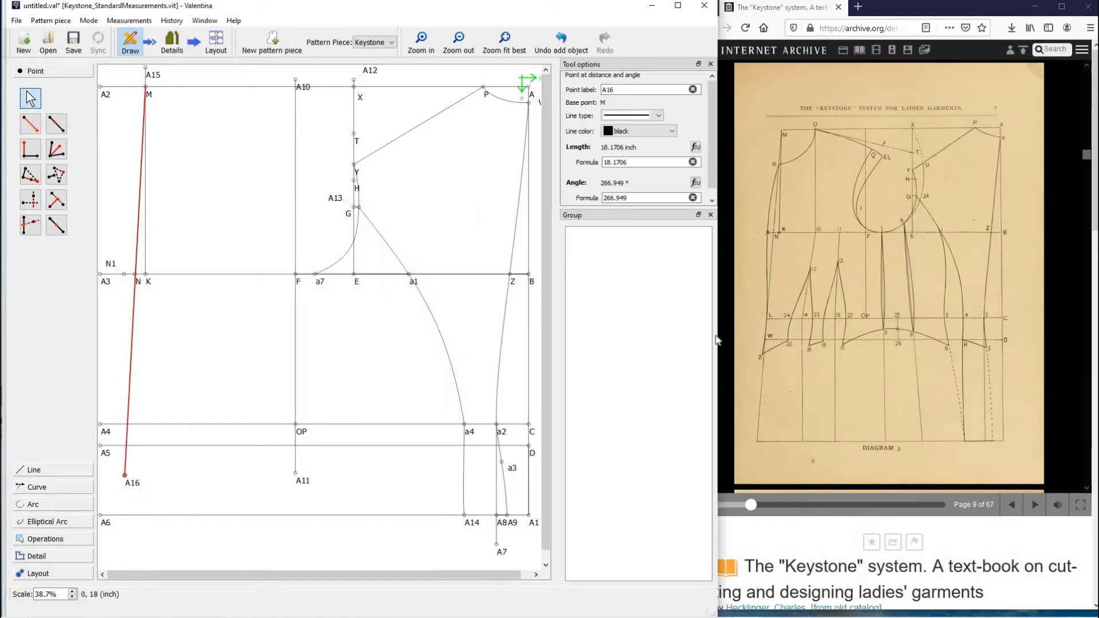
Mark the intersection of line A4–OP with the slanted line A16–M and label the point L.
left_click(47, 470)
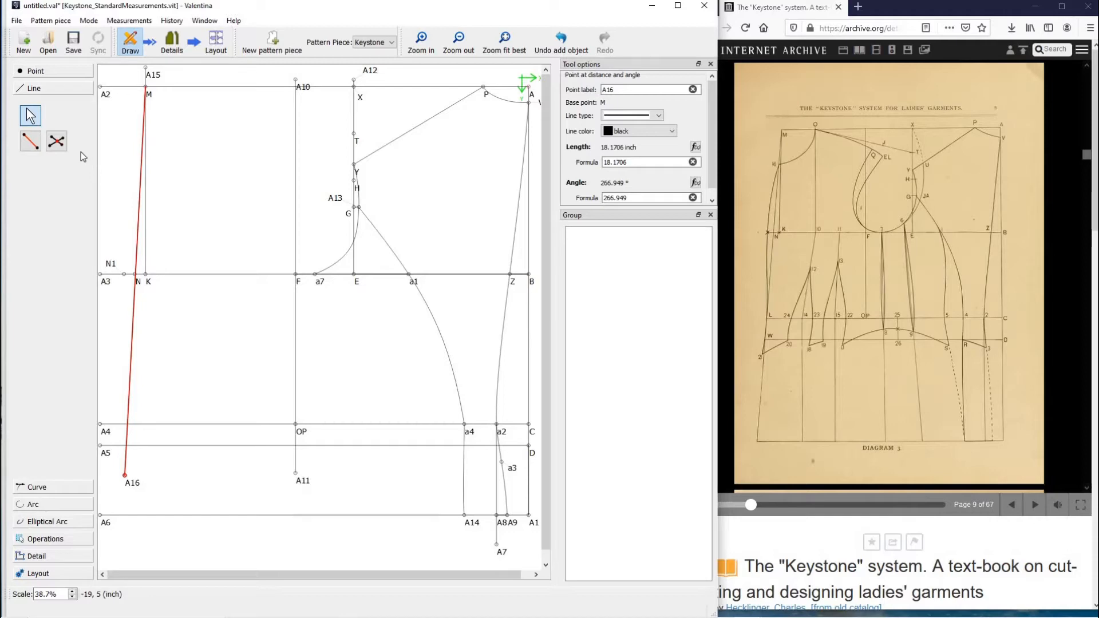
left_click(56, 141)
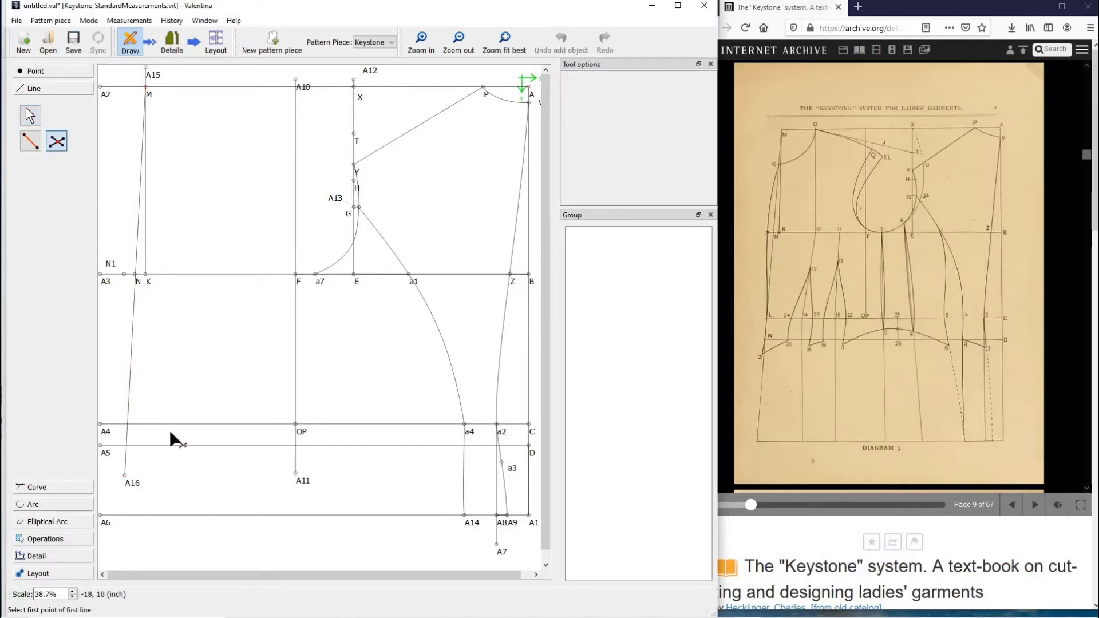
left_click(103, 428)
left_click(297, 426)
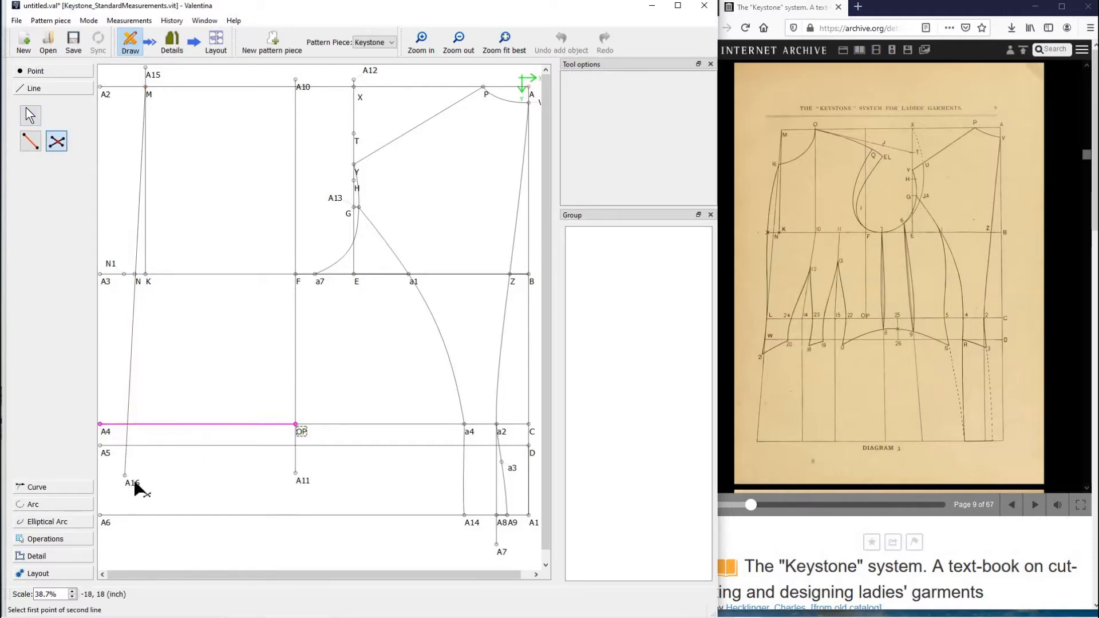
left_click(125, 475)
left_click(145, 87)
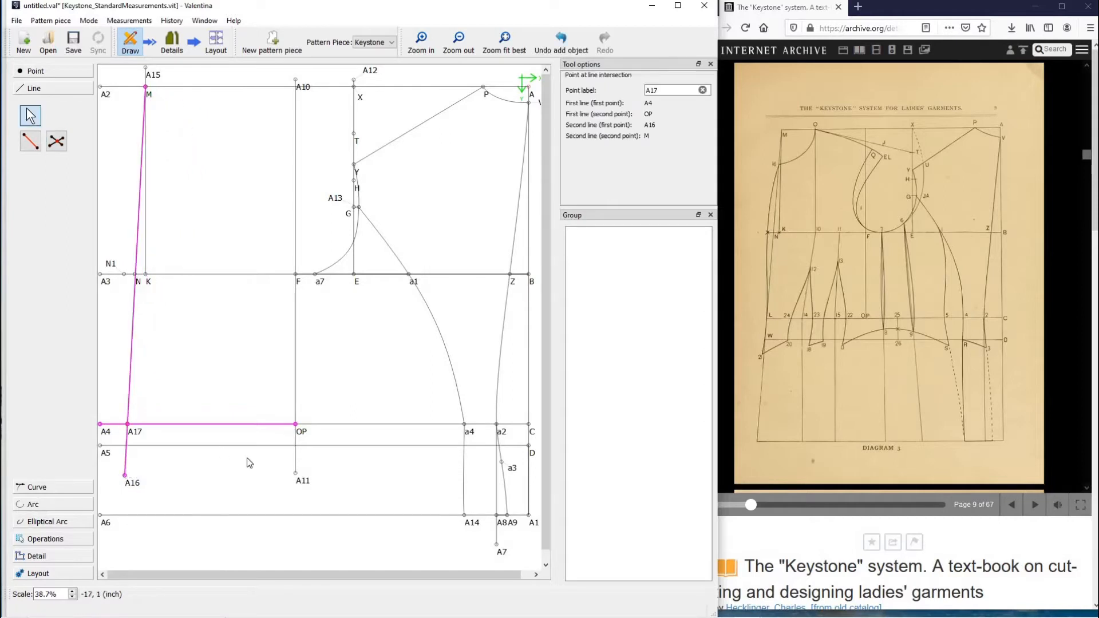
left_click_drag(139, 428, 141, 429)
left_click_drag(667, 95, 628, 90)
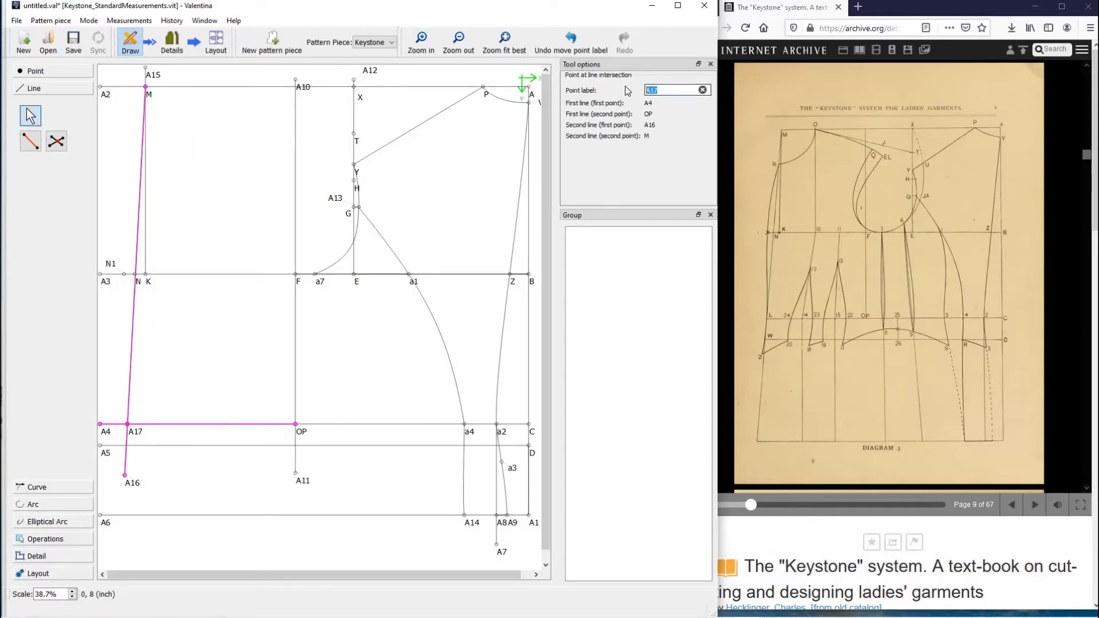
type("L")
left_click(257, 319)
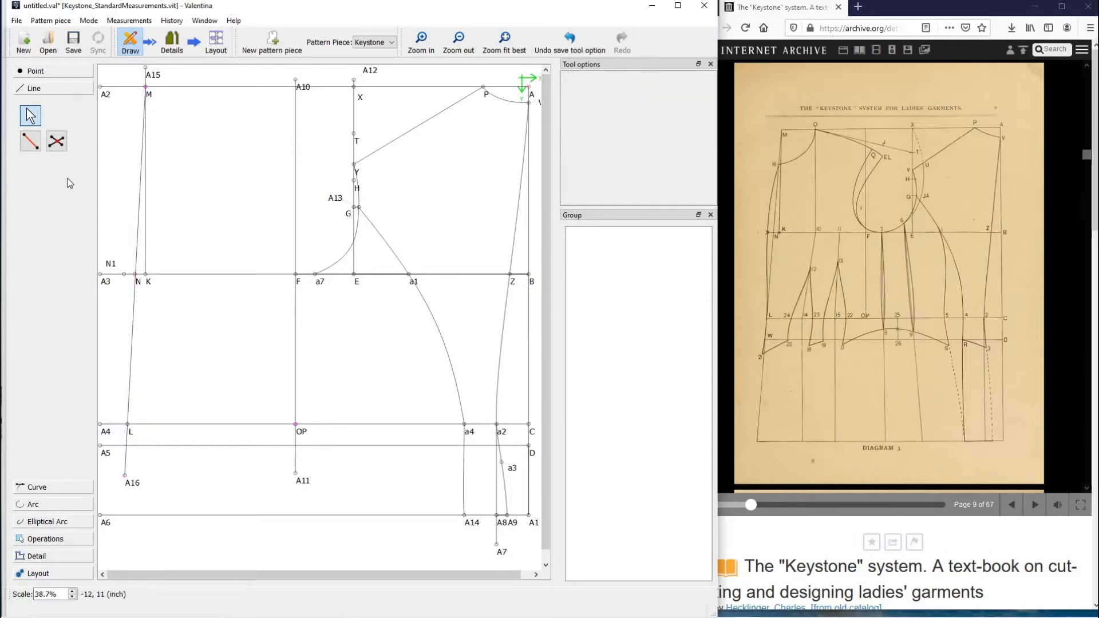
Mark the intersection of line A5–D with the slanted line A16–M and label the point W.
left_click(55, 144)
left_click(101, 446)
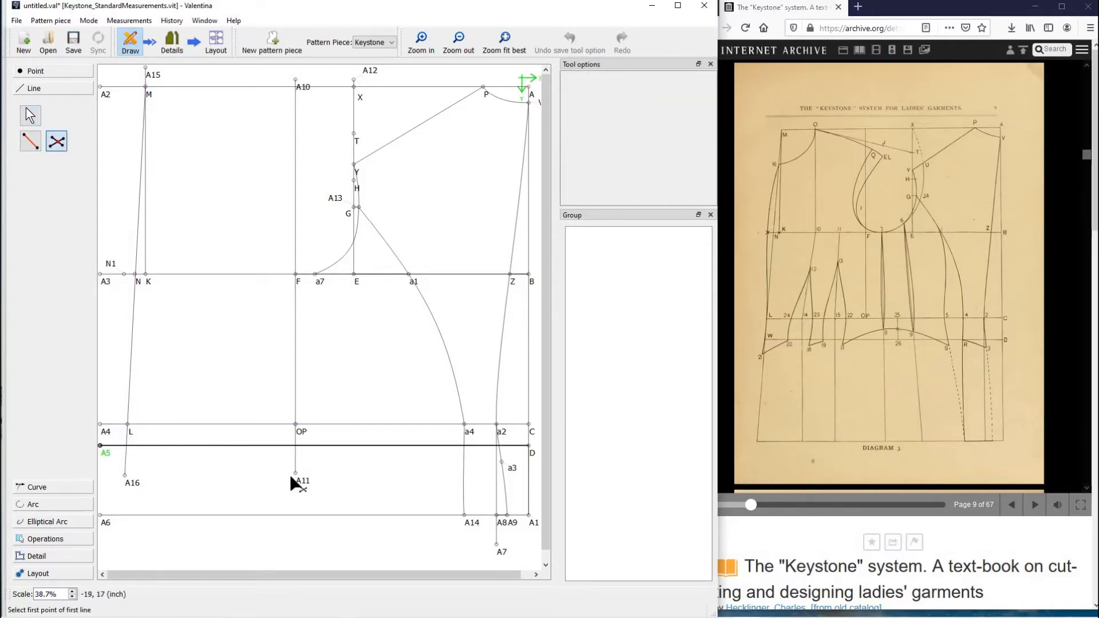
left_click(129, 480)
left_click(146, 87)
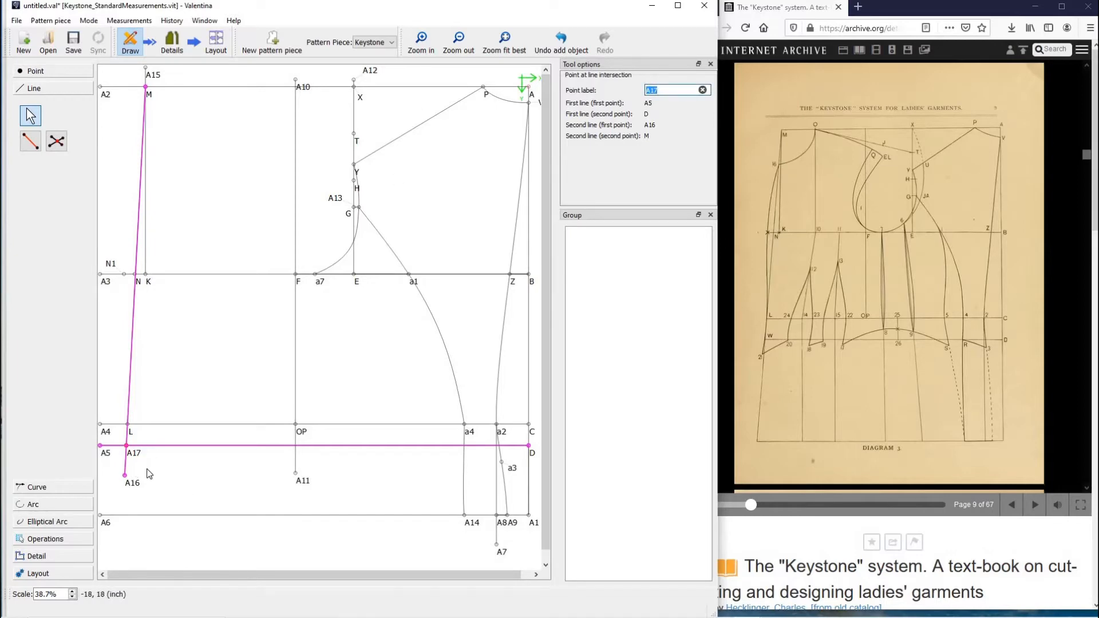
left_click(134, 453)
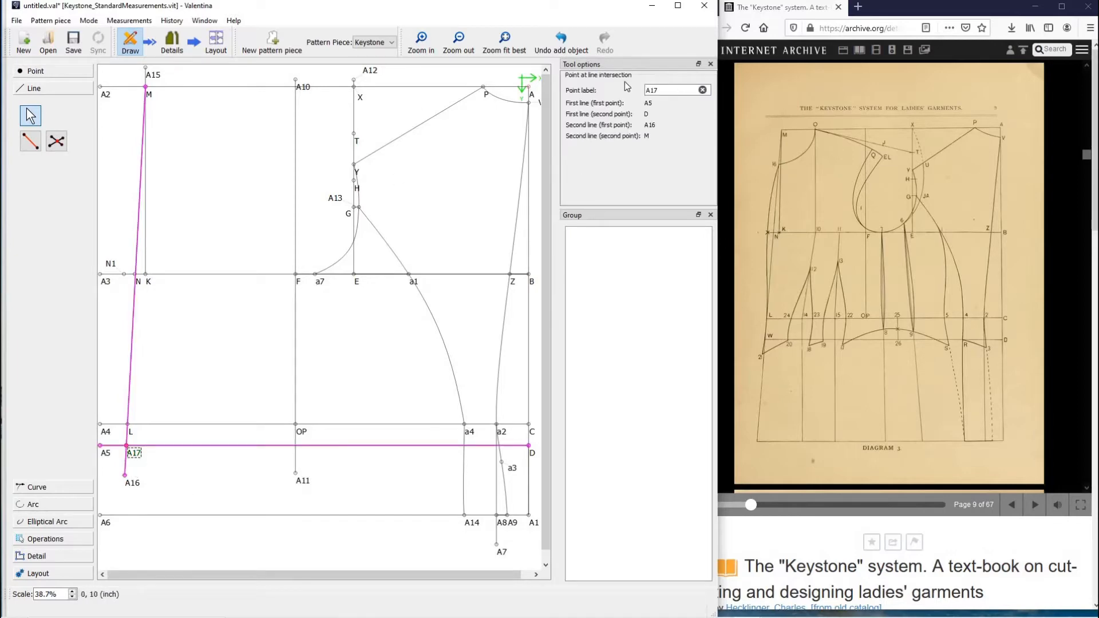
key("BackSpace")
type("W")
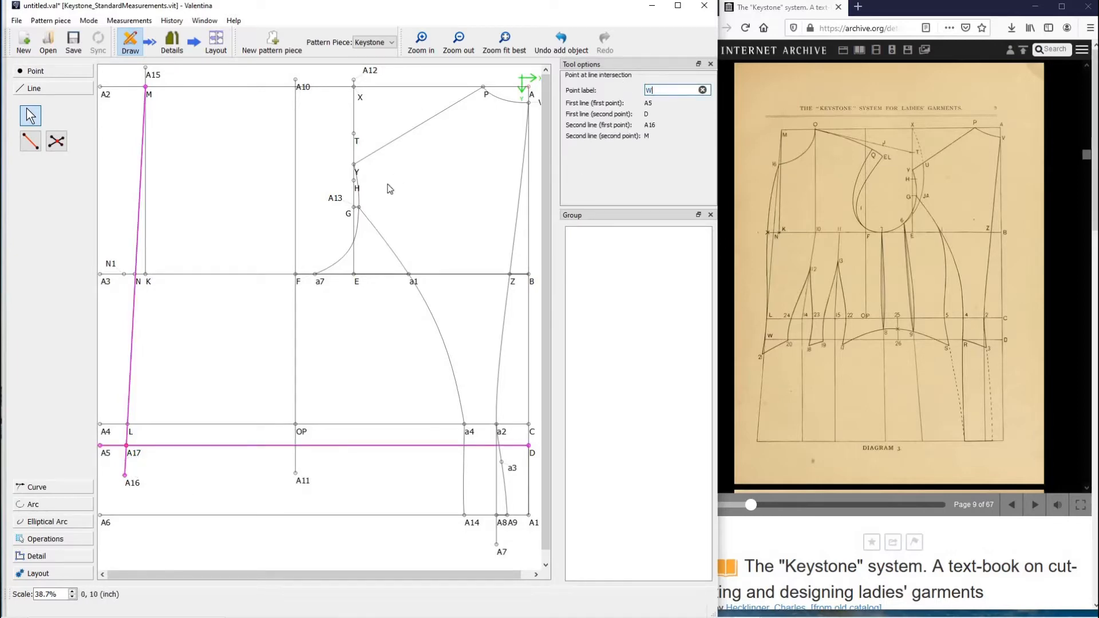
left_click(439, 202)
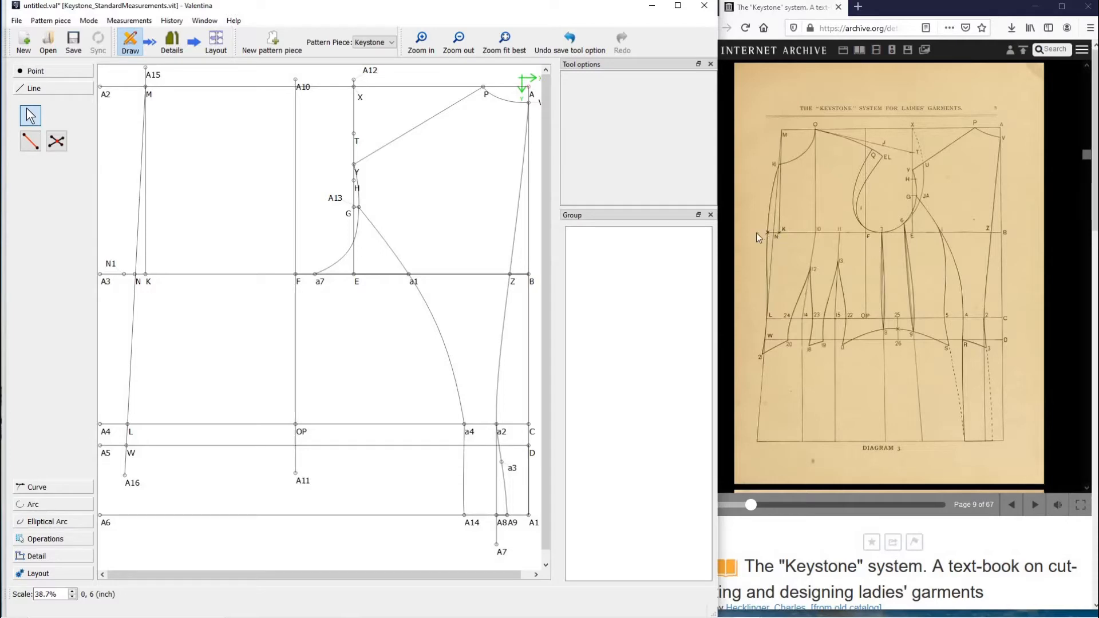
Create a point labelled a10 along the line from F to N1, at half its length (CurrentLength/2).
left_click(58, 71)
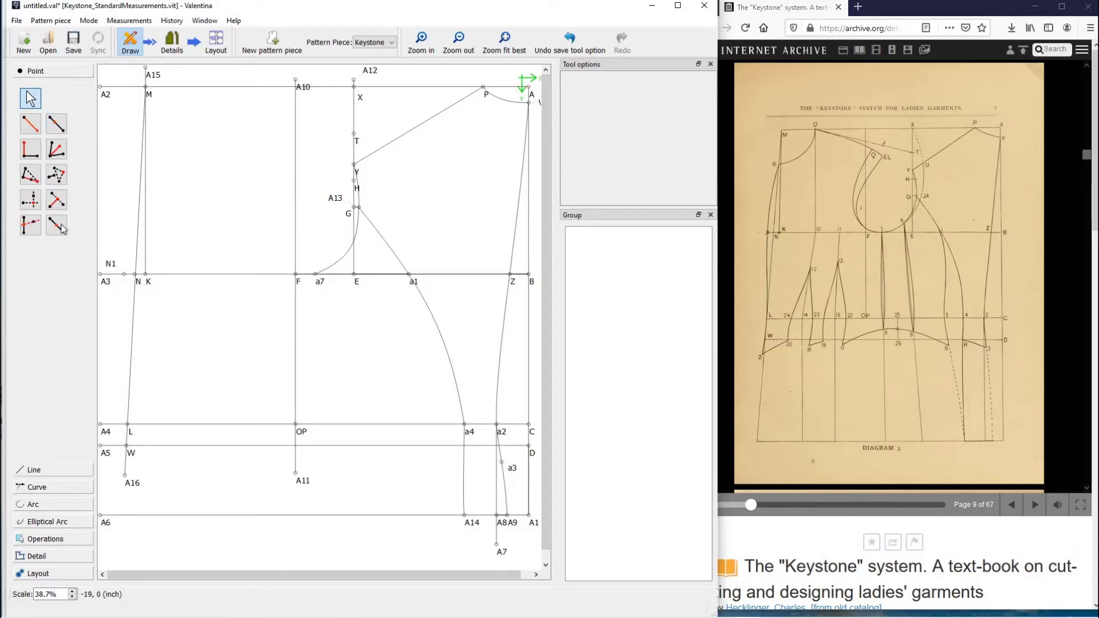
left_click(62, 228)
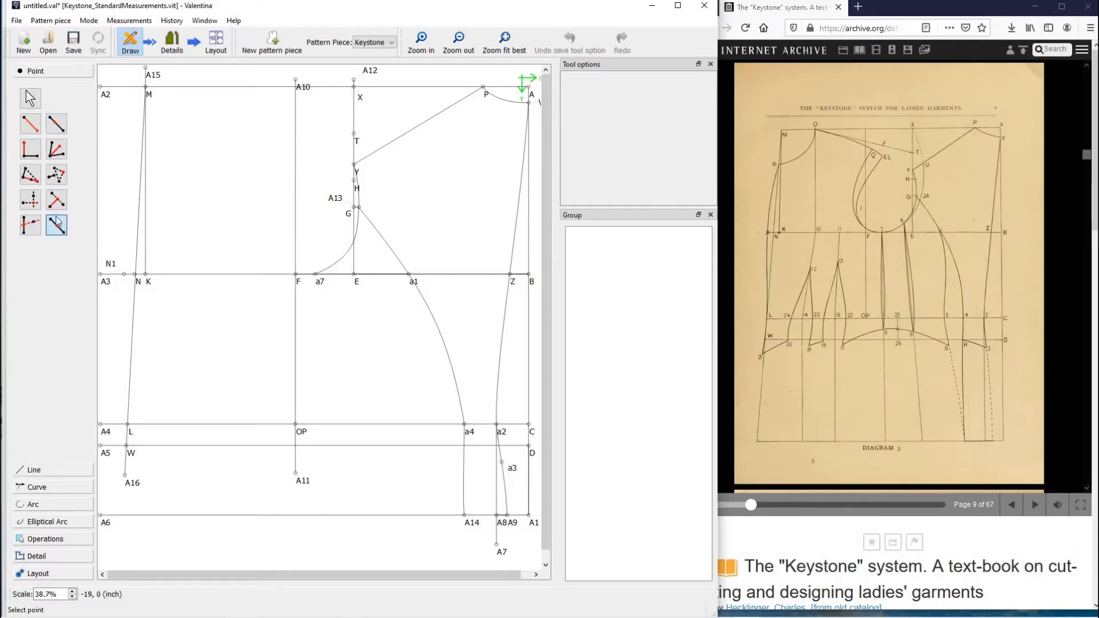
left_click(297, 278)
left_click(124, 274)
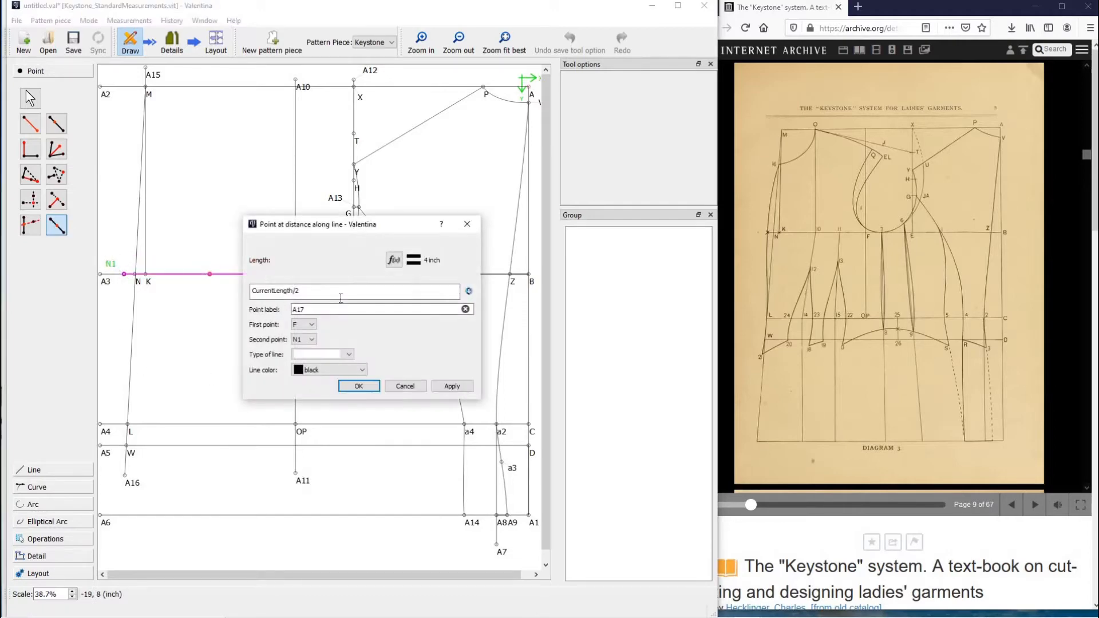
double_click(324, 310)
type("a10")
left_click(359, 386)
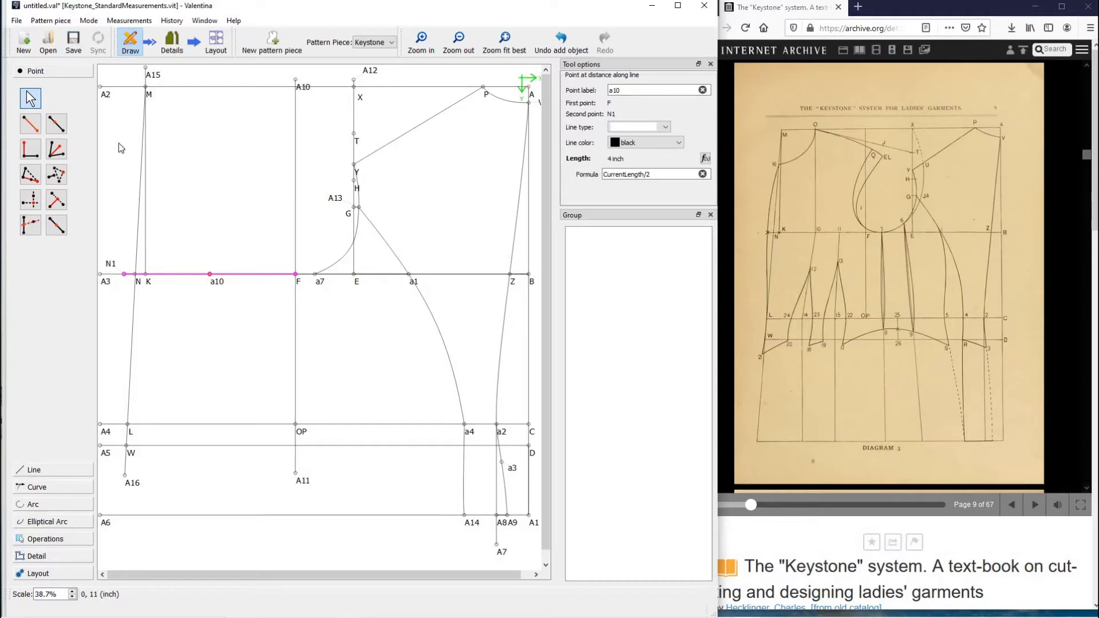
Draw a vertical line about 9.5 inches long upward from a10 at 90°, keeping the point label A17.
left_click(30, 123)
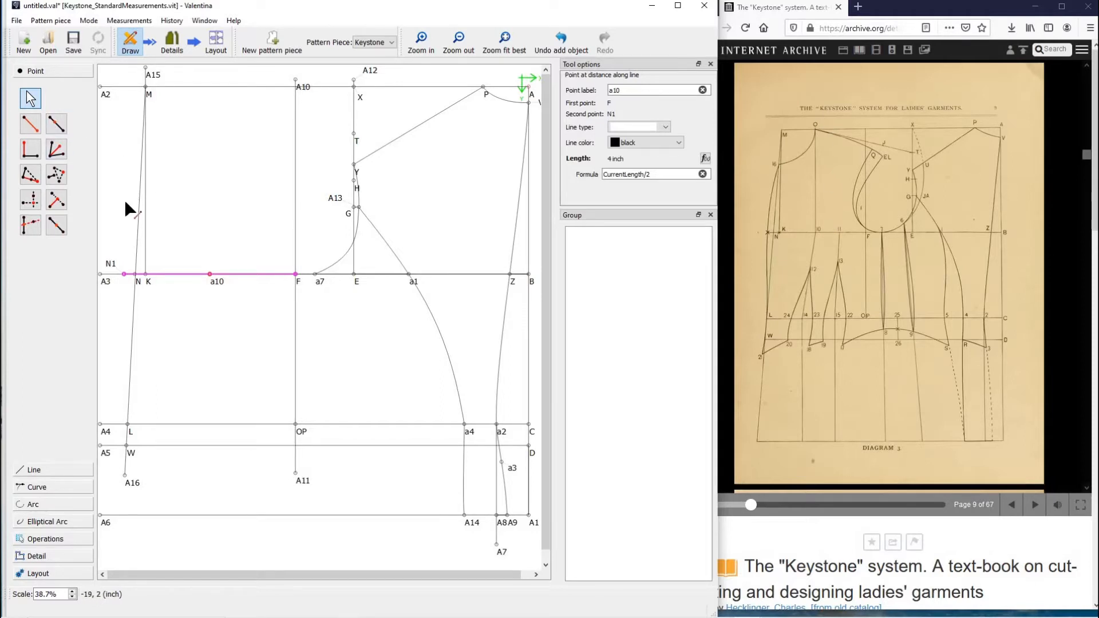
left_click(218, 283)
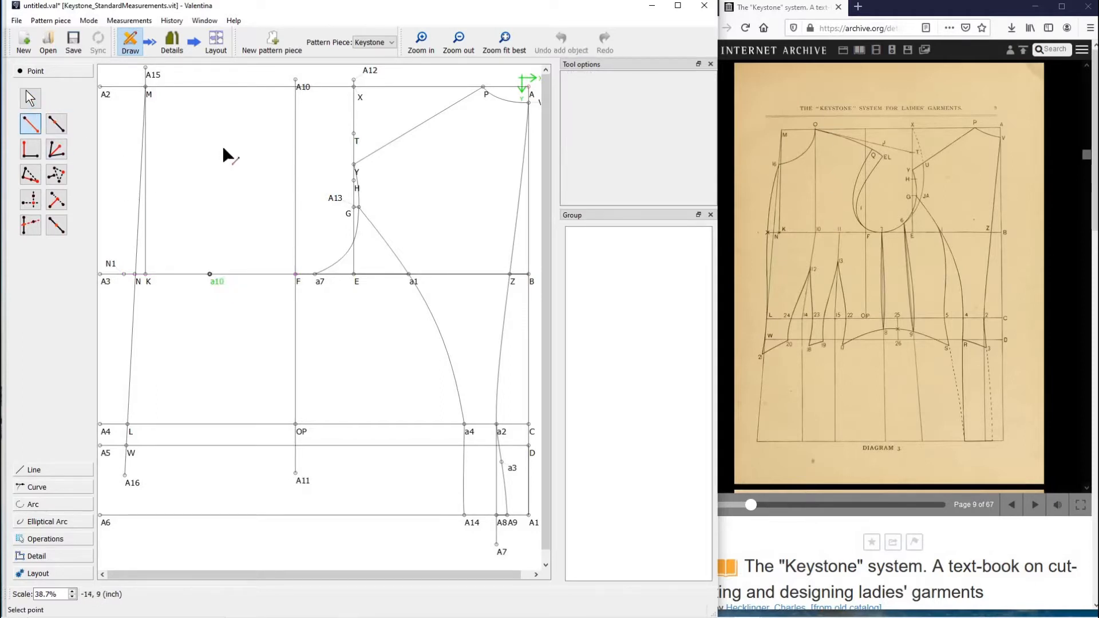
left_click(220, 70, "shift")
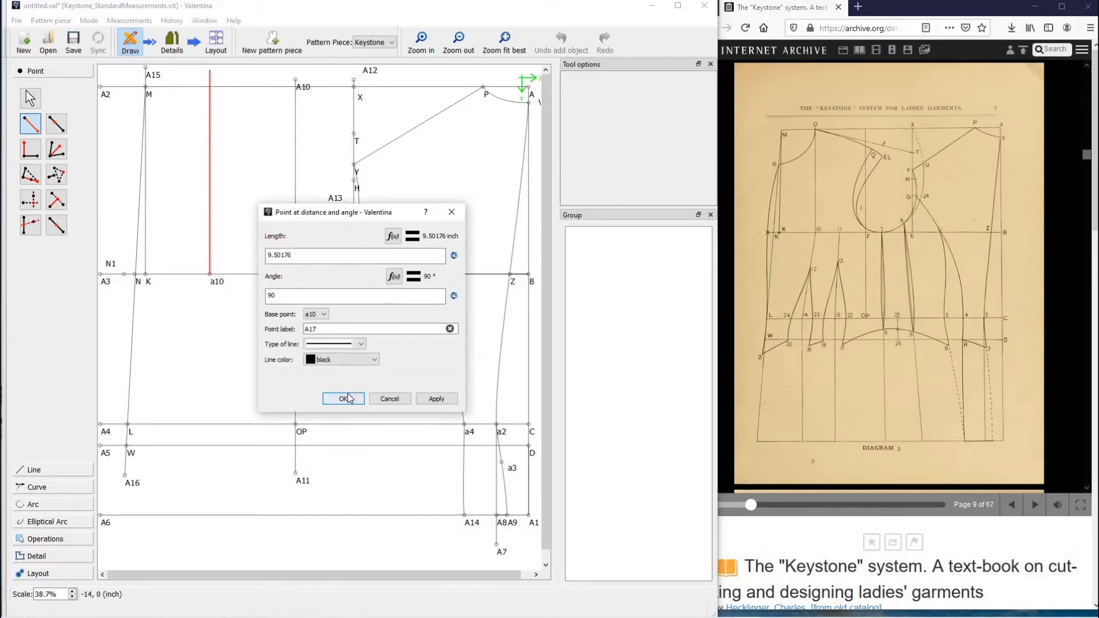
left_click(347, 399)
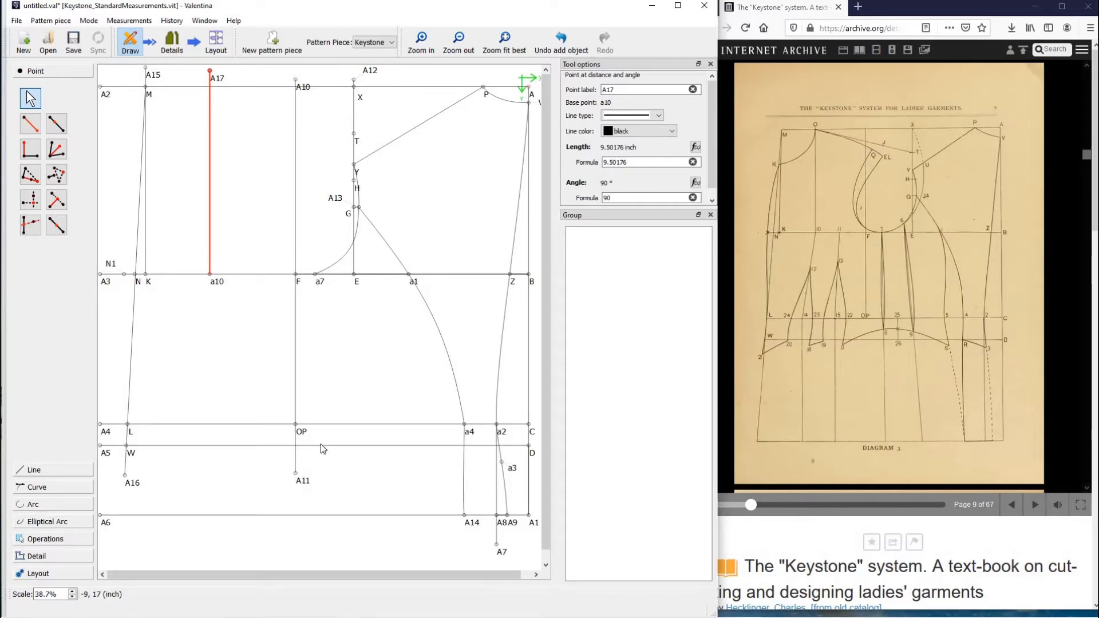
Consult the Table of Proportionate Sizes on page 11 of the Keystone book.
mouse_move(300, 434)
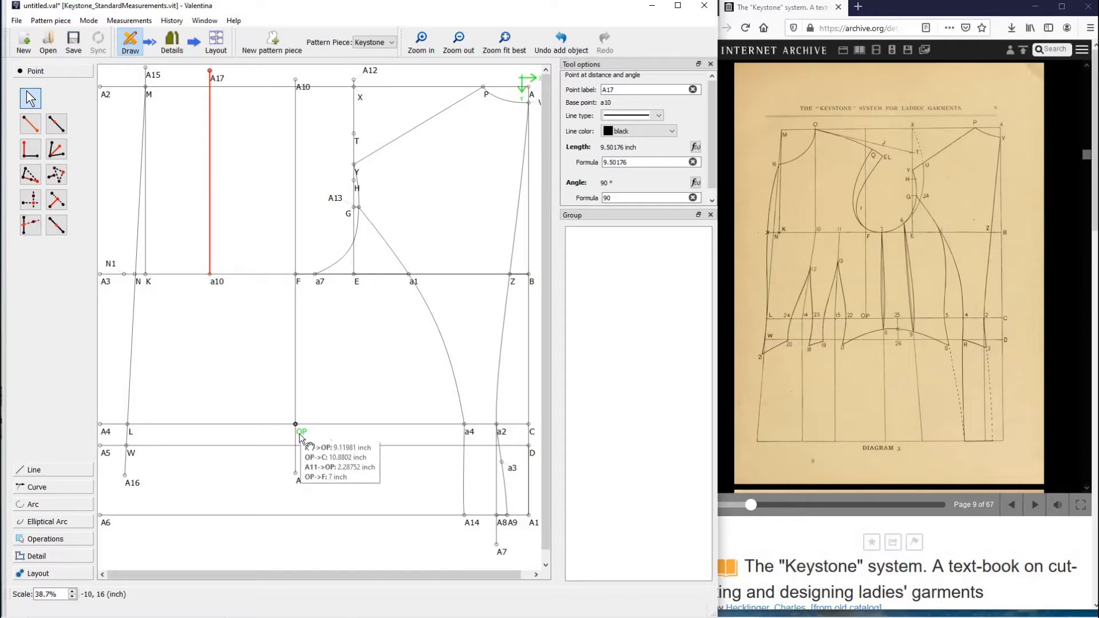
left_click(1033, 506)
left_click(1034, 506)
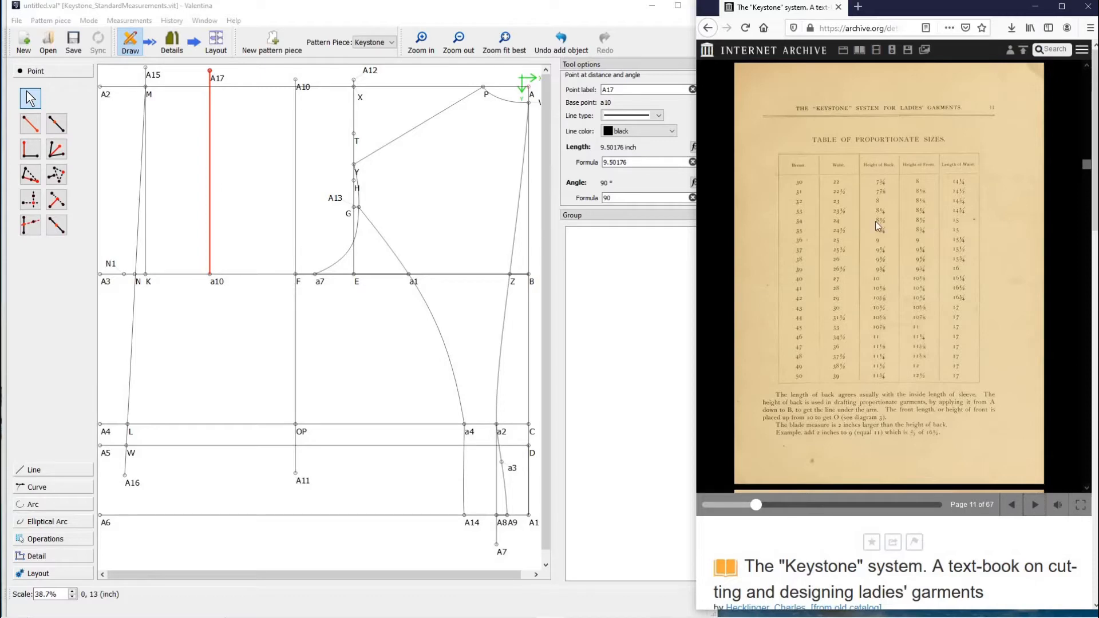
left_click(206, 228)
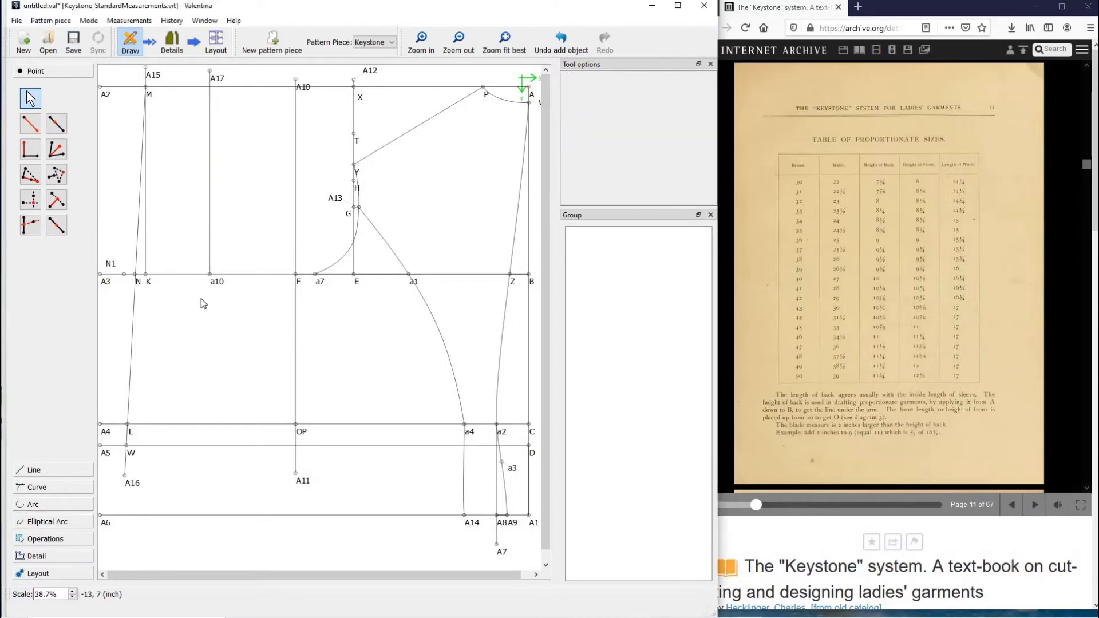
left_click(57, 126)
left_click(209, 275)
left_click(210, 70)
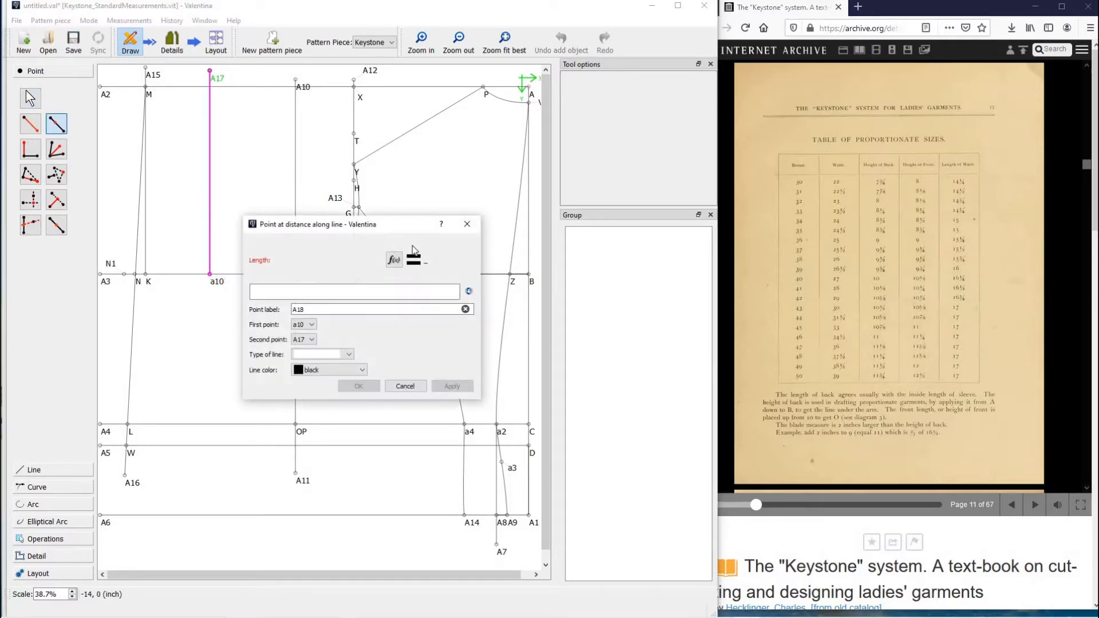
left_click(394, 259)
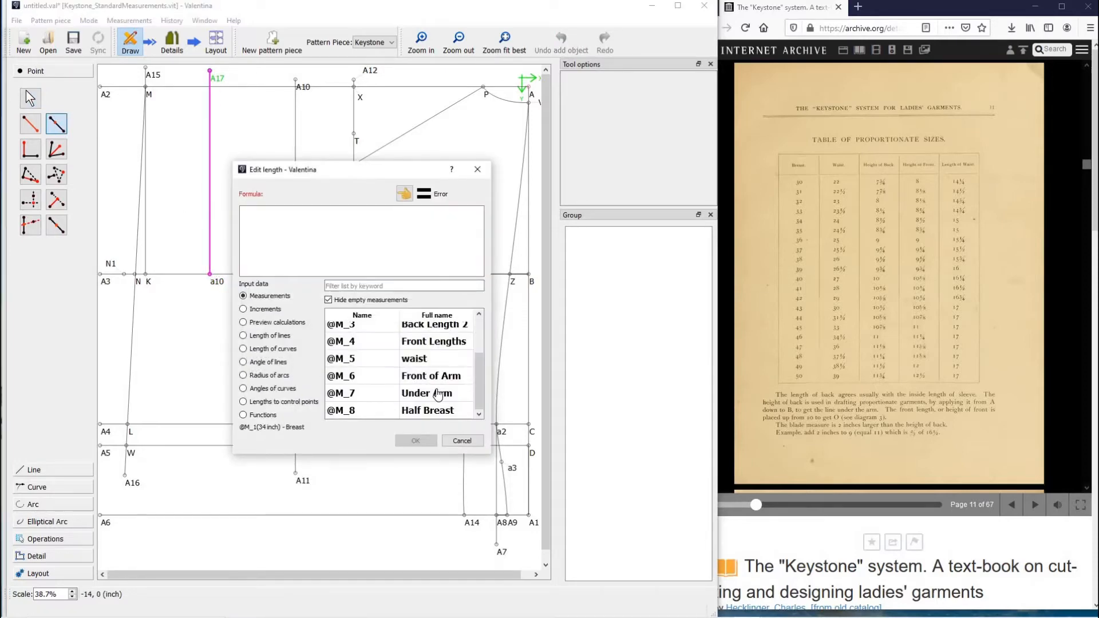
Switch to Tape and add a custom measurement with the full name "Height of Front".
mouse_move(756, 615)
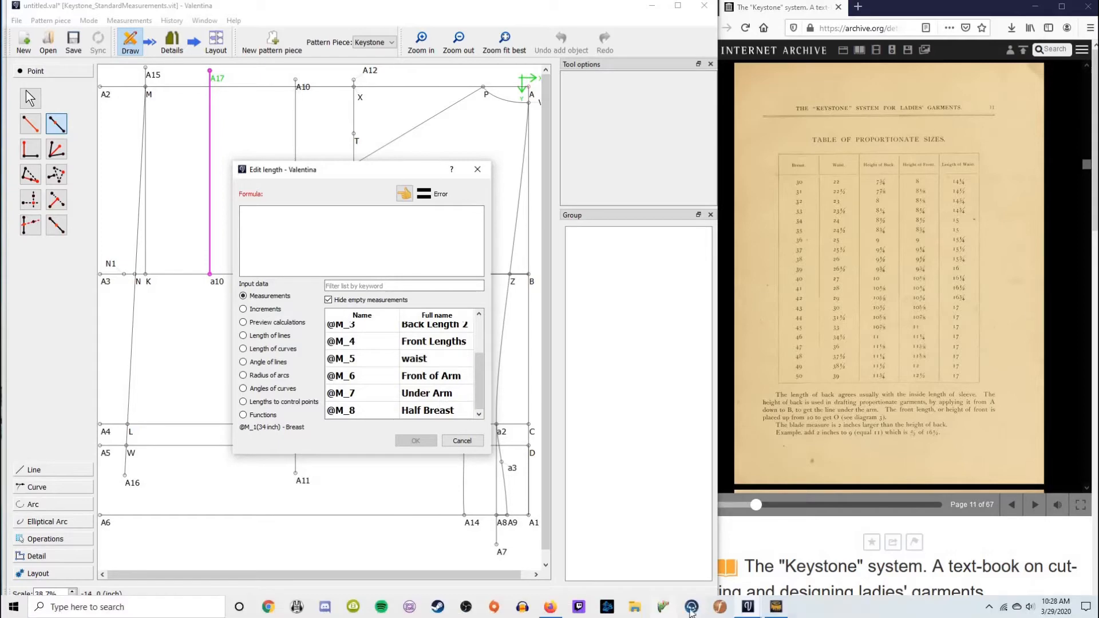
left_click(776, 606)
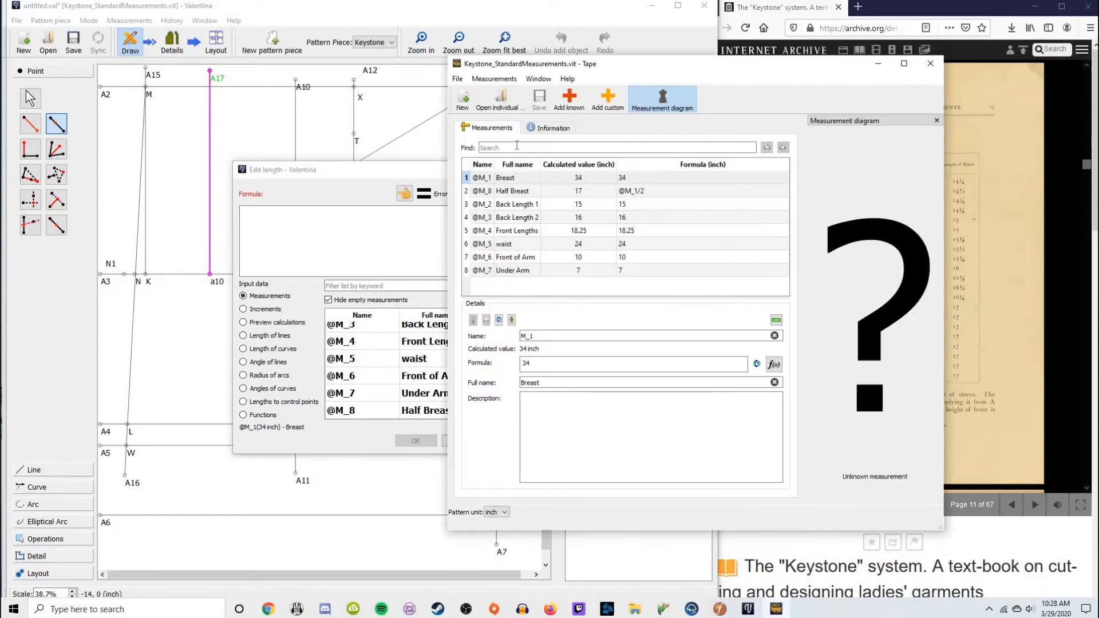
left_click(582, 101)
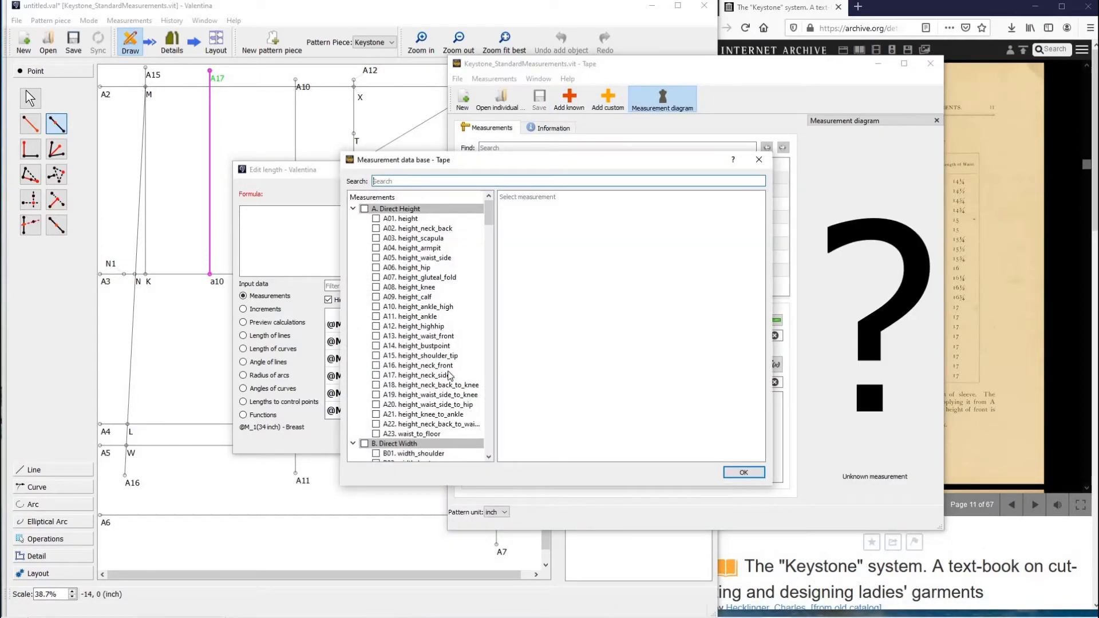
left_click(744, 472)
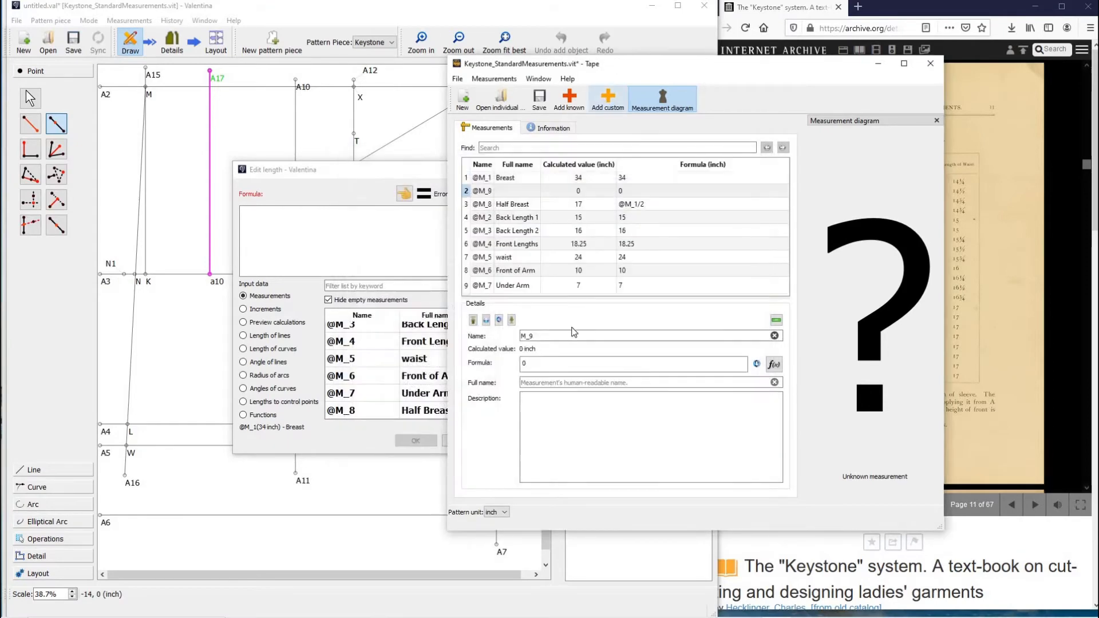
left_click(534, 365)
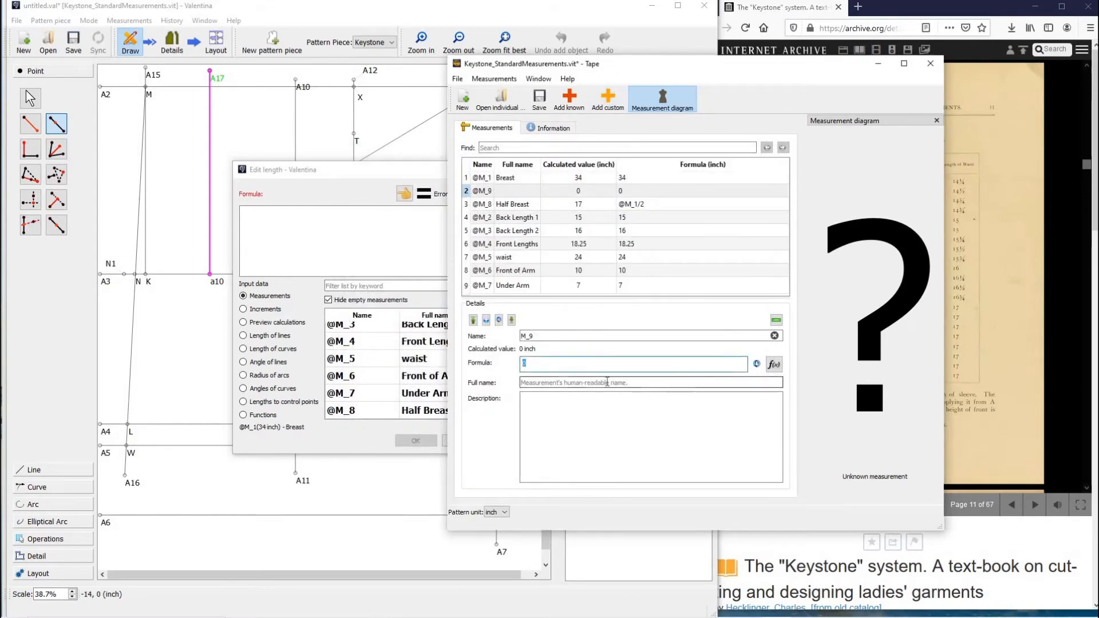
left_click(608, 382)
type("Height")
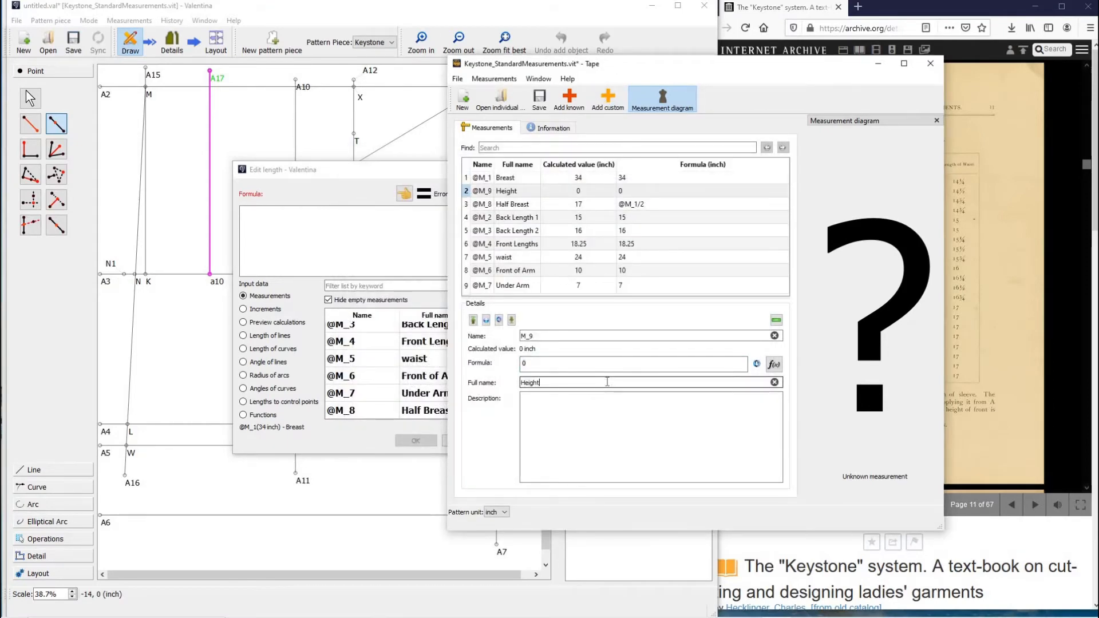
type(" of Front")
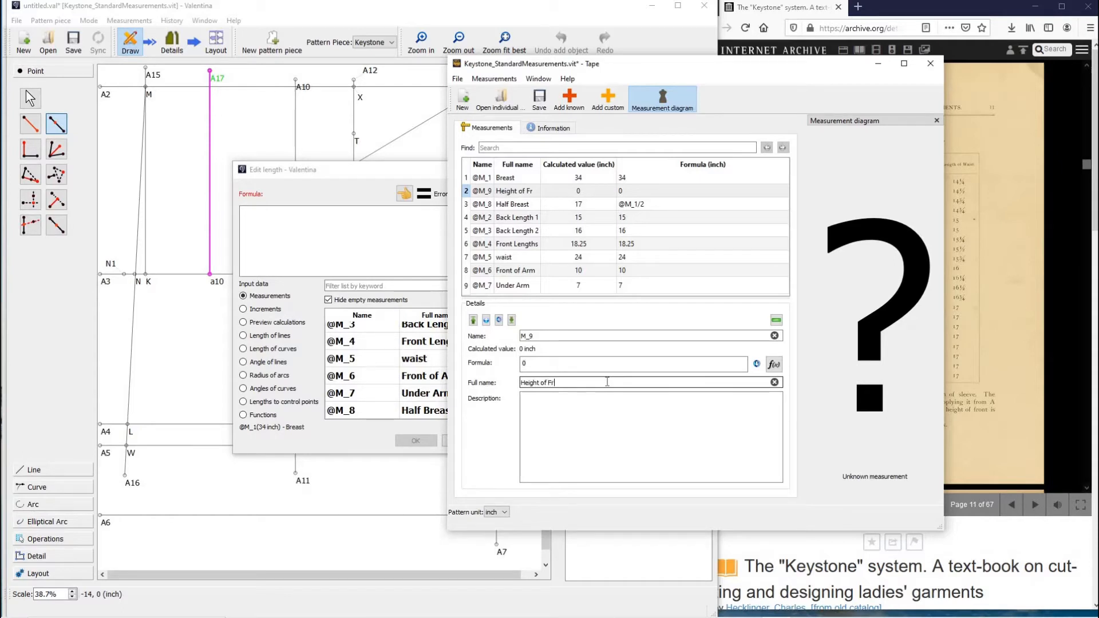
Set the Height of Front measurement to 8.75 inches and save the measurement file.
double_click(534, 361)
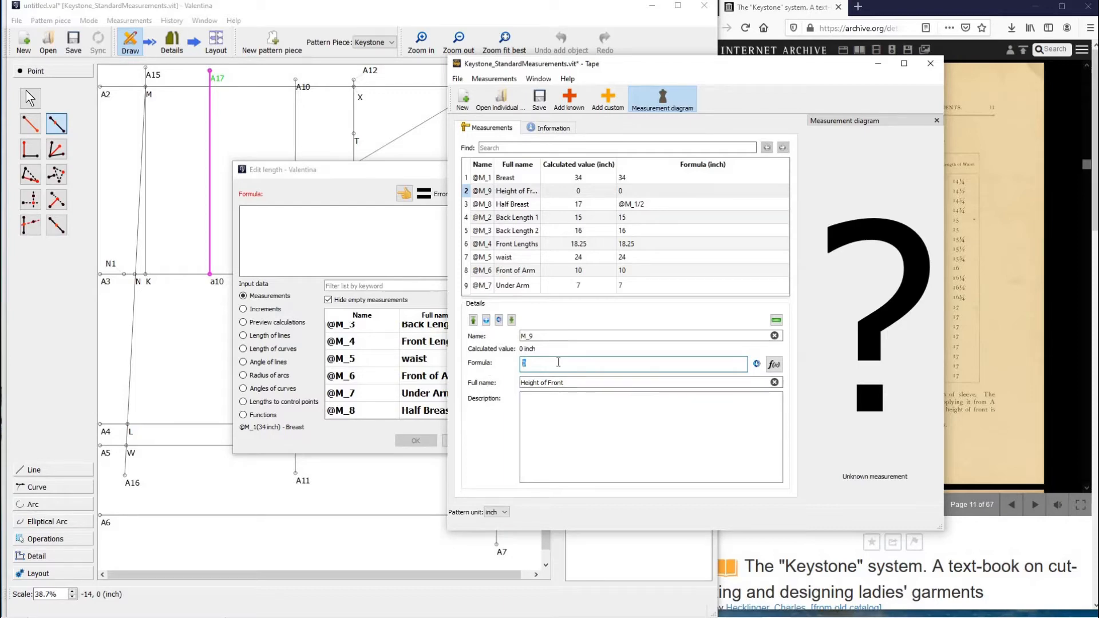
type(".75")
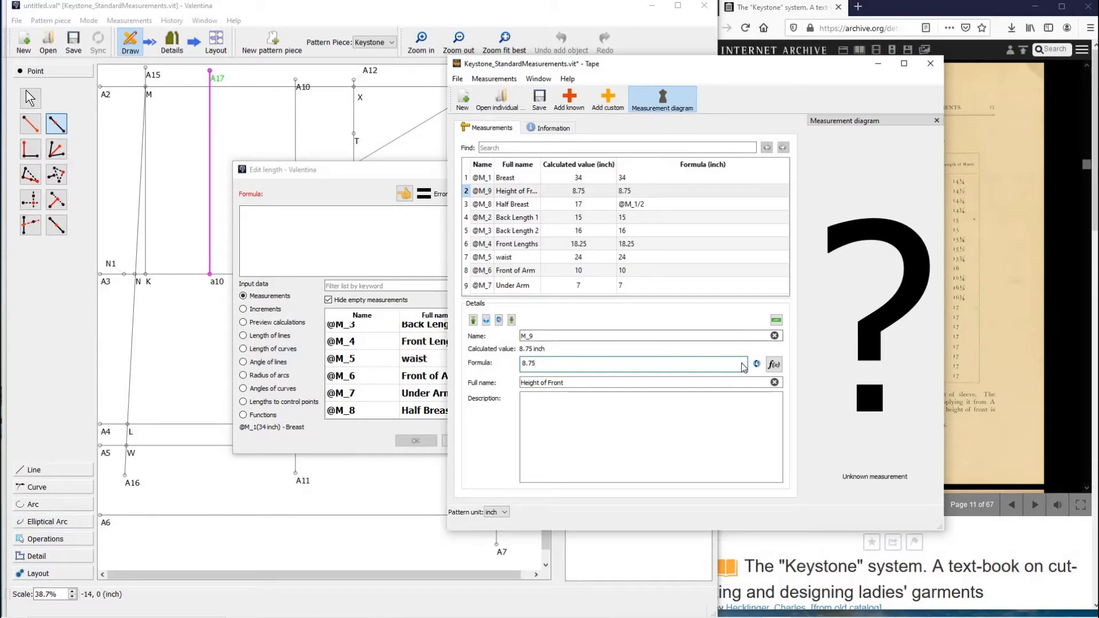
key("BackSpace")
key("BackSpace")
key("BackSpace")
key("BackSpace")
type("8.75")
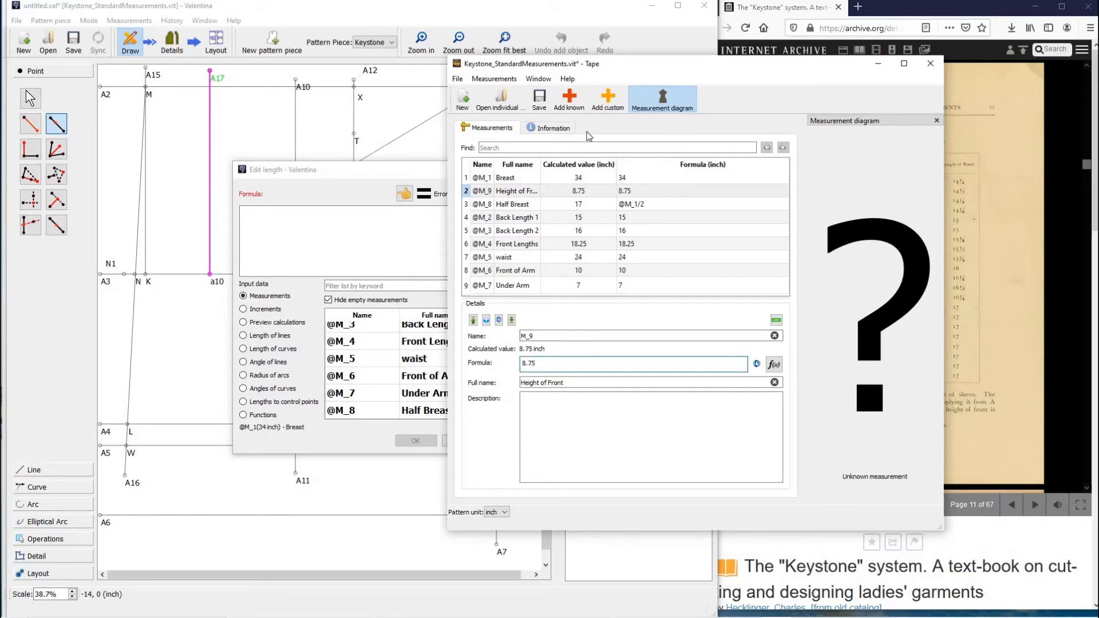
left_click(541, 98)
Switch back to Valentina and cancel the unfinished point on the line from a10 to A17.
left_click(445, 438)
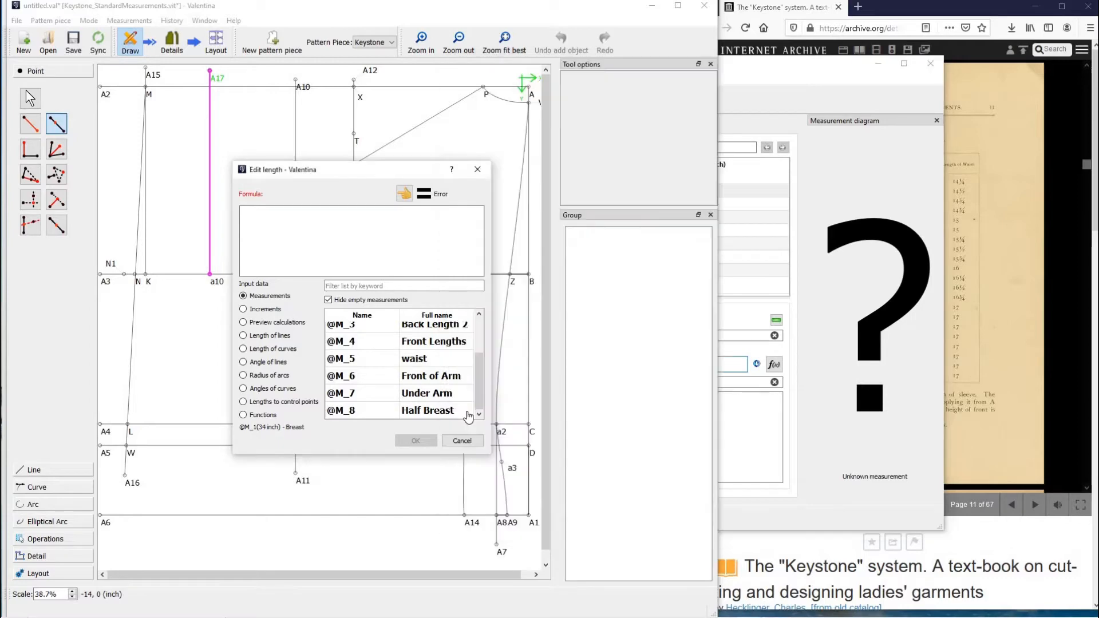
left_click(463, 441)
left_click(413, 386)
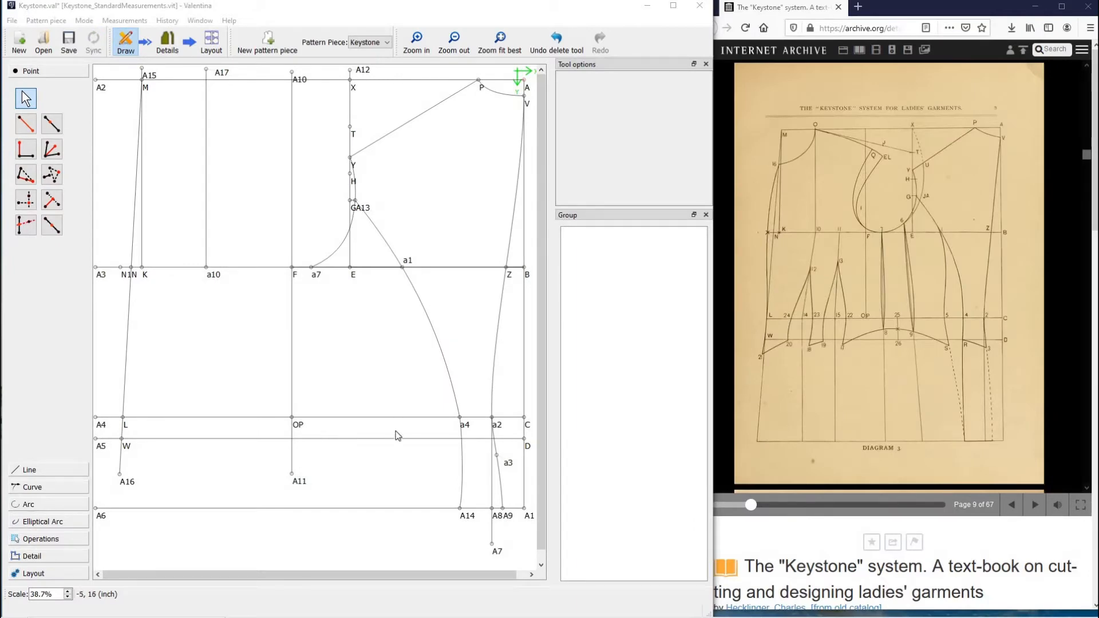
Clear the length formula of point E and insert the line length Line_F_B in its place.
left_click(356, 275)
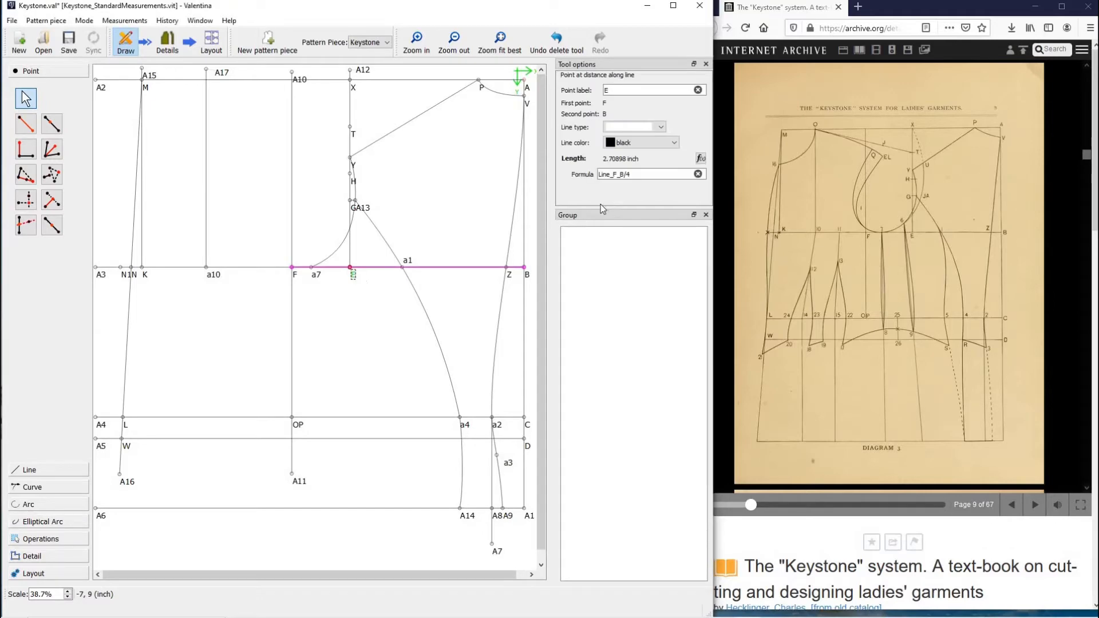
left_click(701, 158)
triple_click(363, 222)
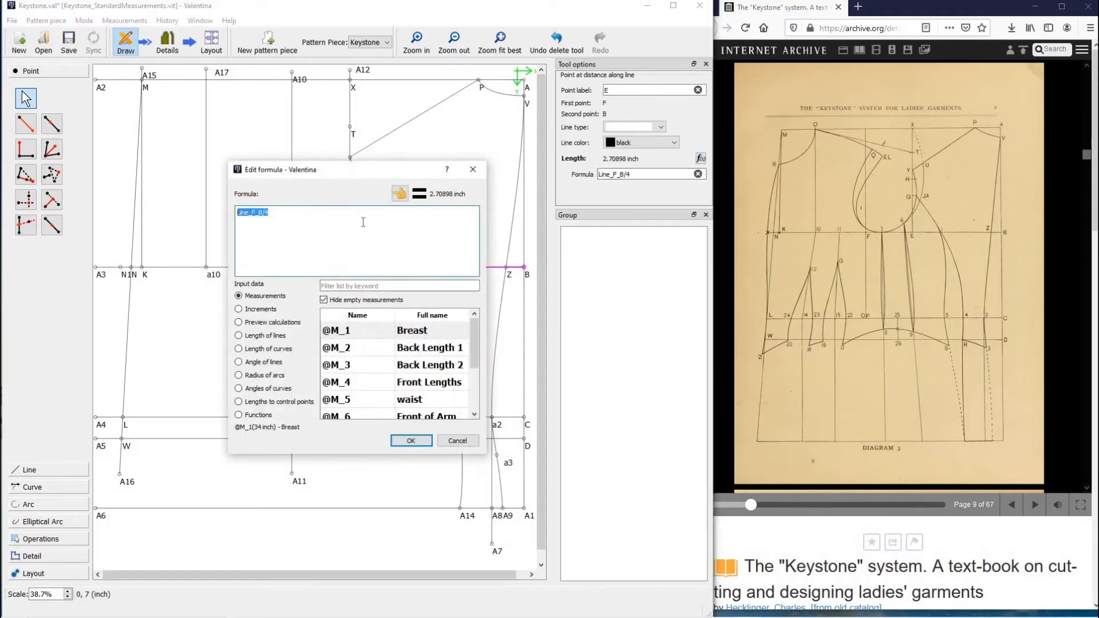
key("Delete")
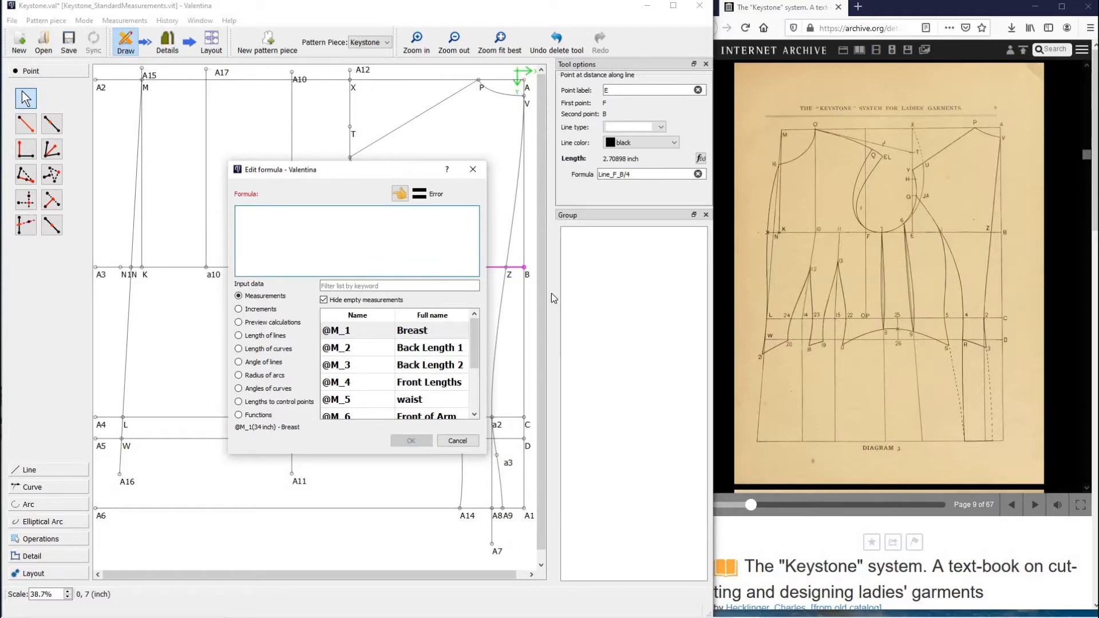
left_click_drag(380, 169, 428, 299)
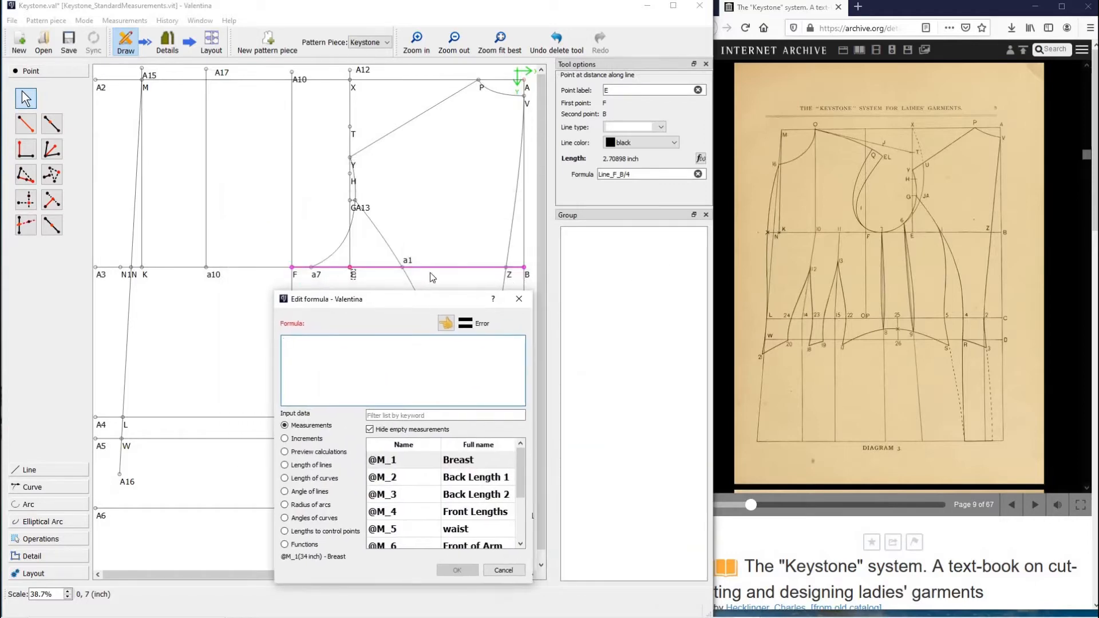
left_click_drag(355, 308, 371, 193)
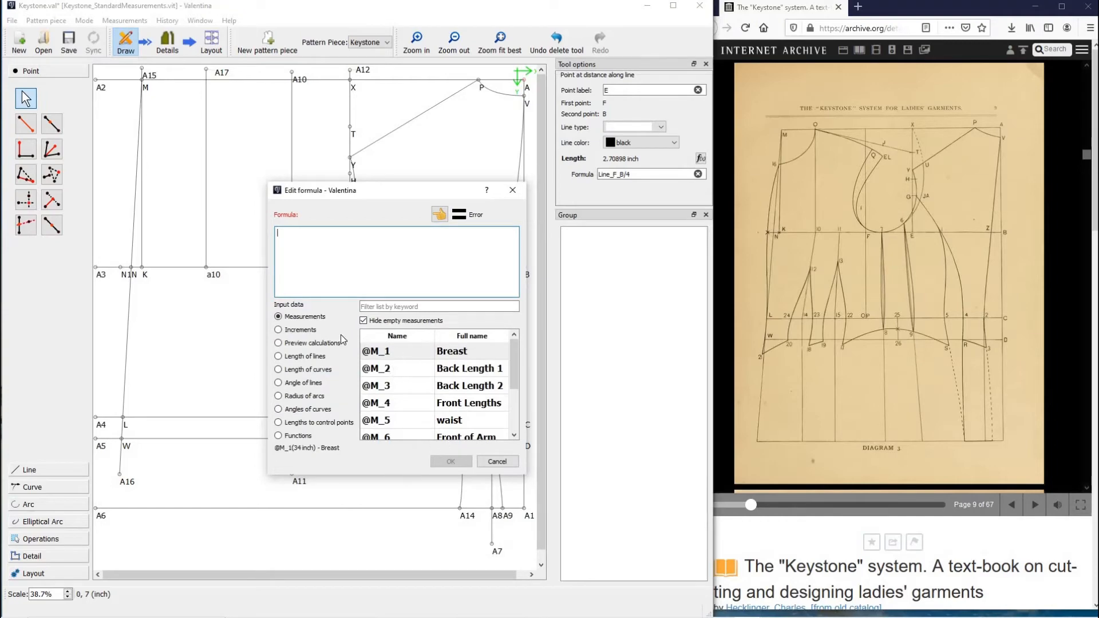
left_click(313, 357)
left_click(389, 305)
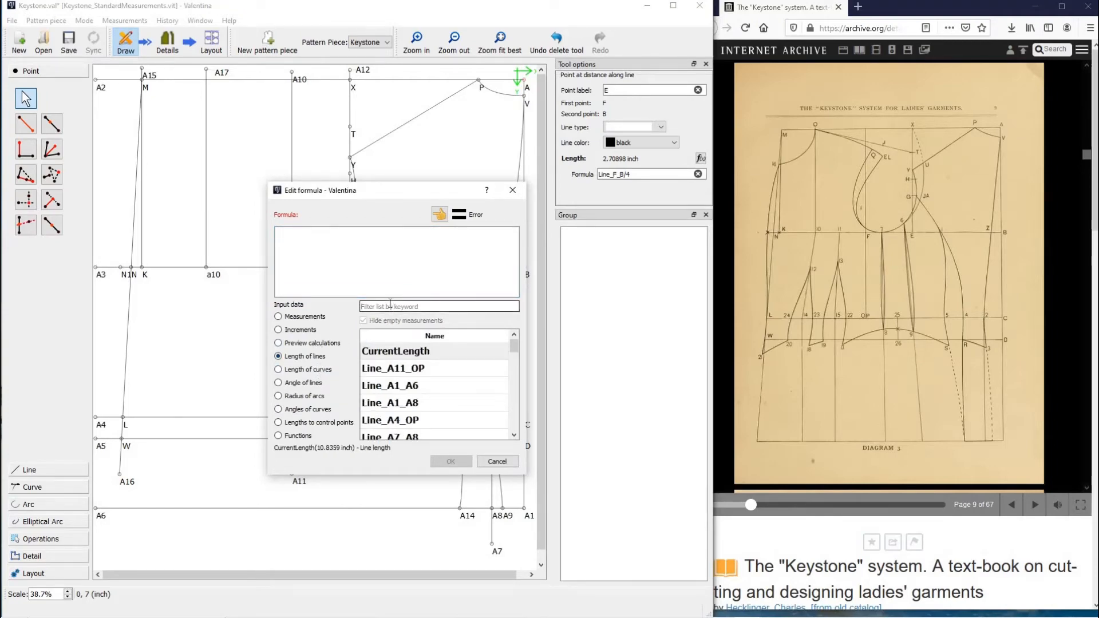
type("B")
left_click(411, 421)
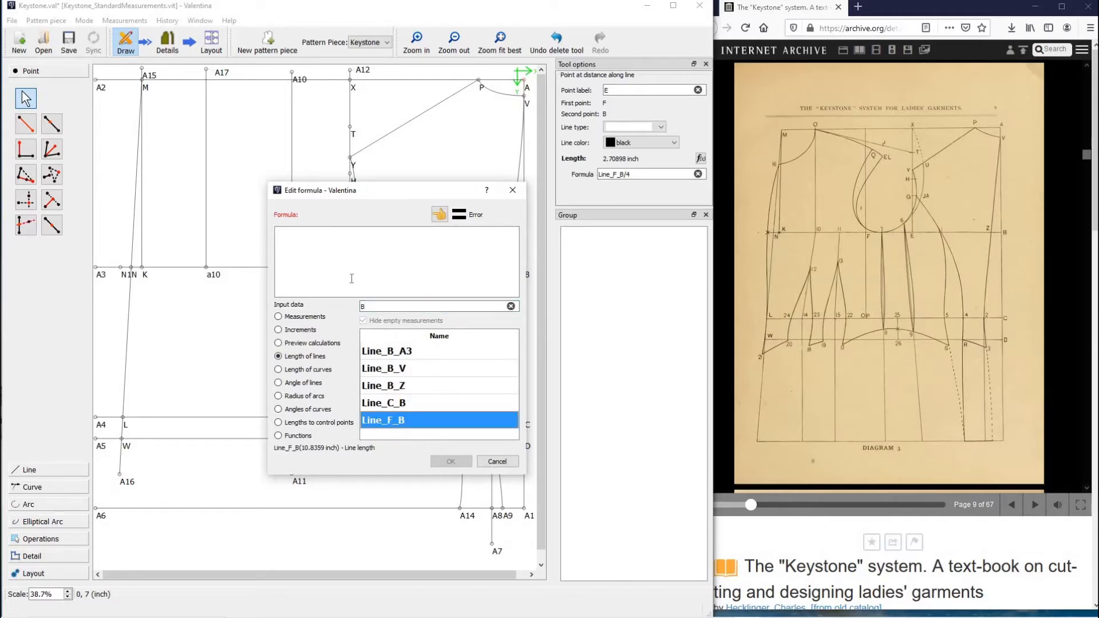
Complete point E's length formula as (Line_F_B/3)*2 and apply it.
left_click(352, 278)
type("/")
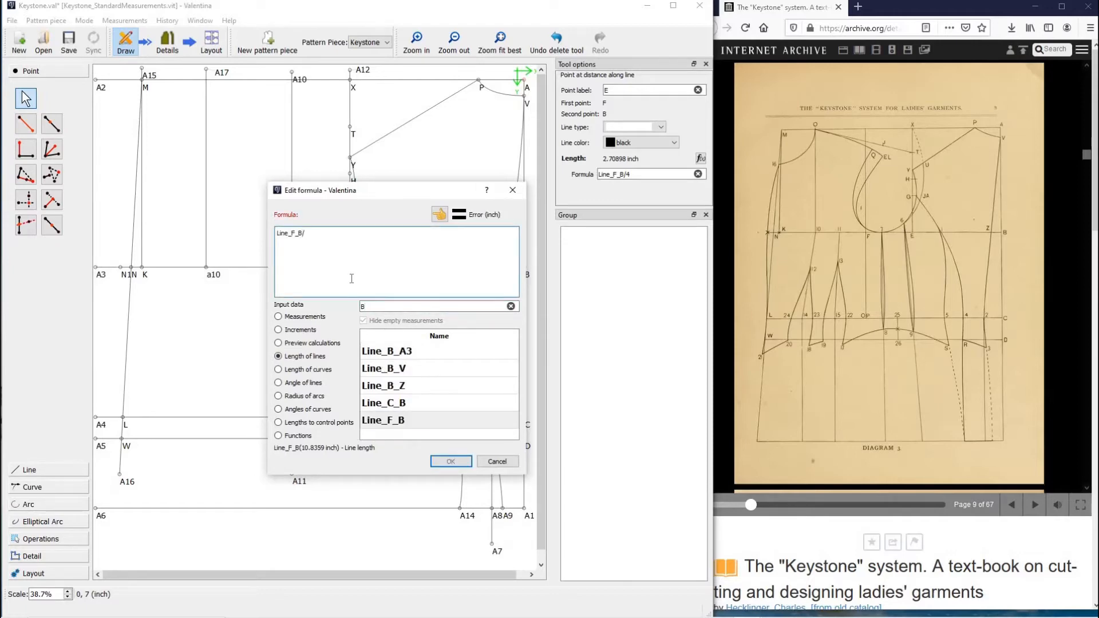
type("3")
type("(")
type("*2")
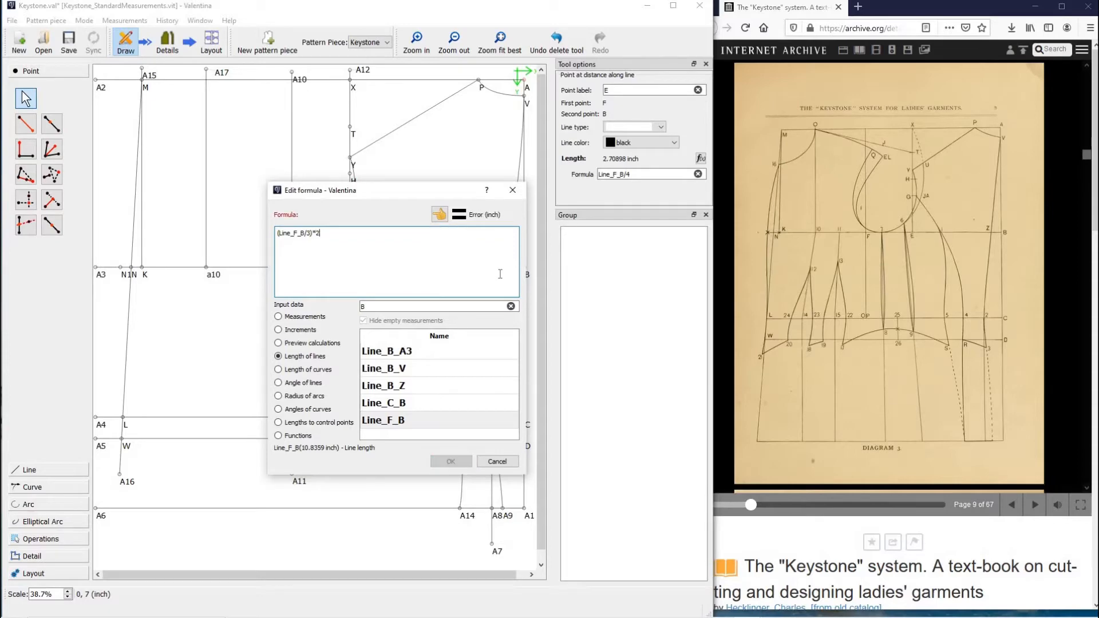
key("Return")
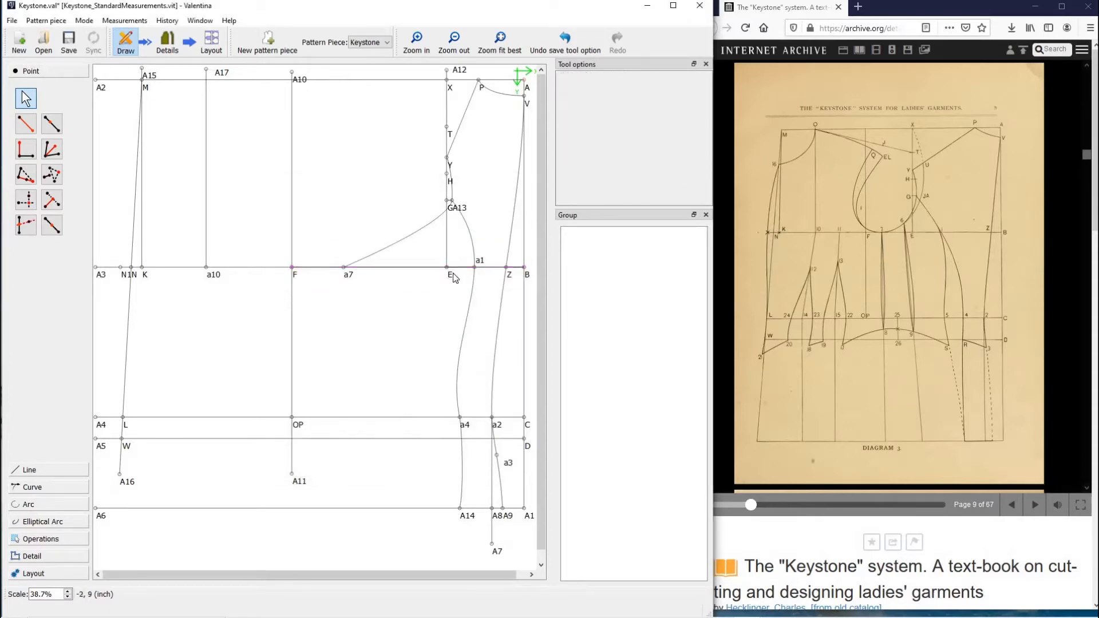
Change point E's length formula to Line_F_B/3.
left_click(645, 174)
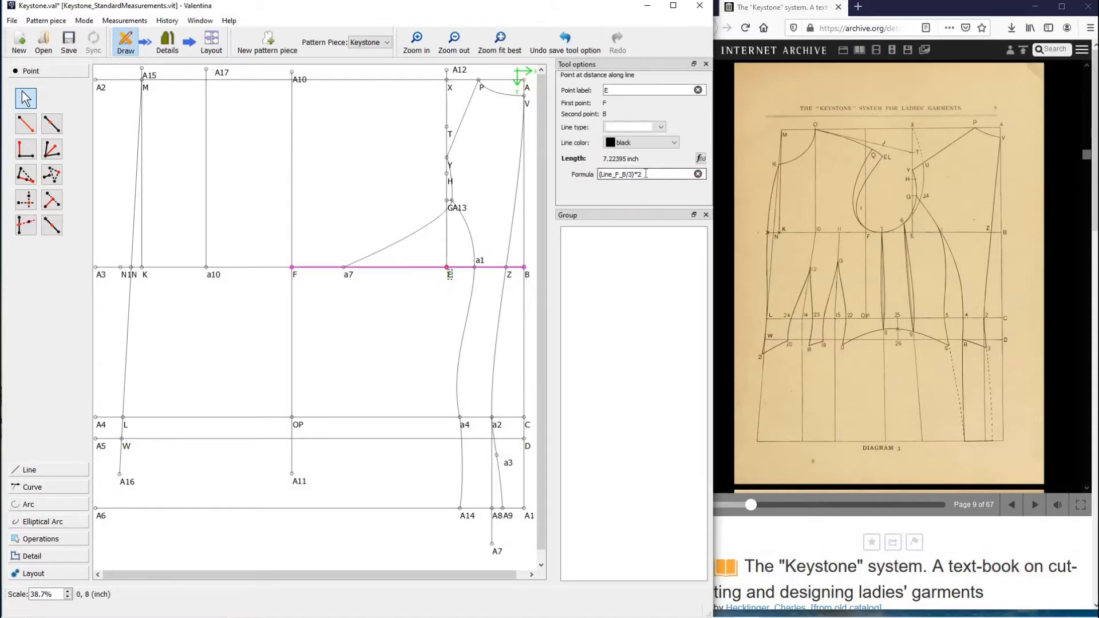
key("BackSpace")
key("BackSpace")
key("BackSpace")
key("BackSpace")
key("End")
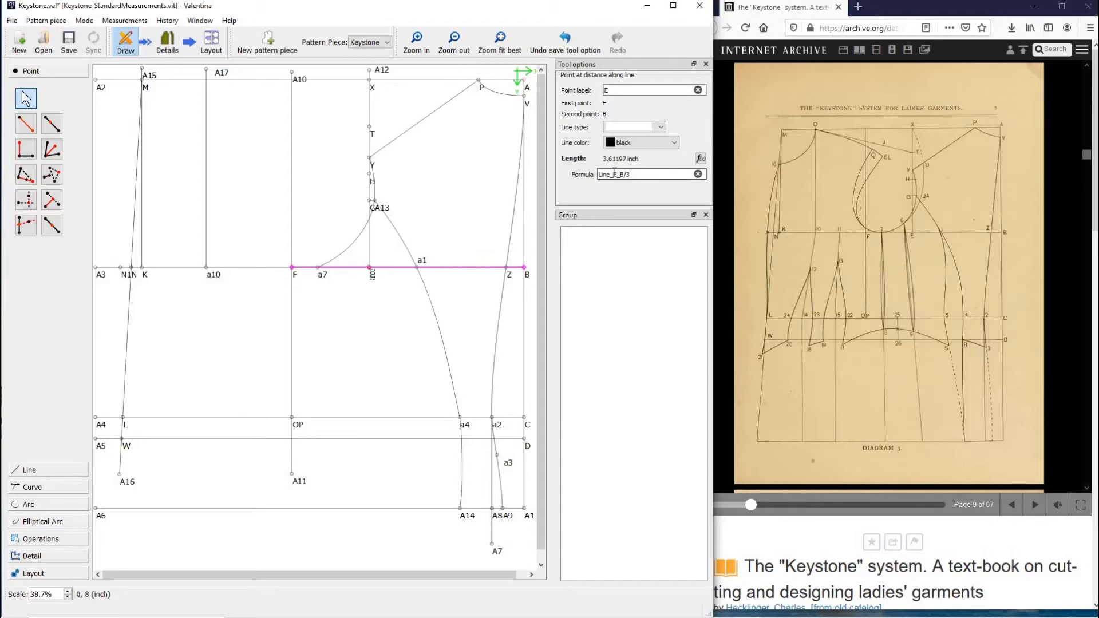
left_click(232, 312)
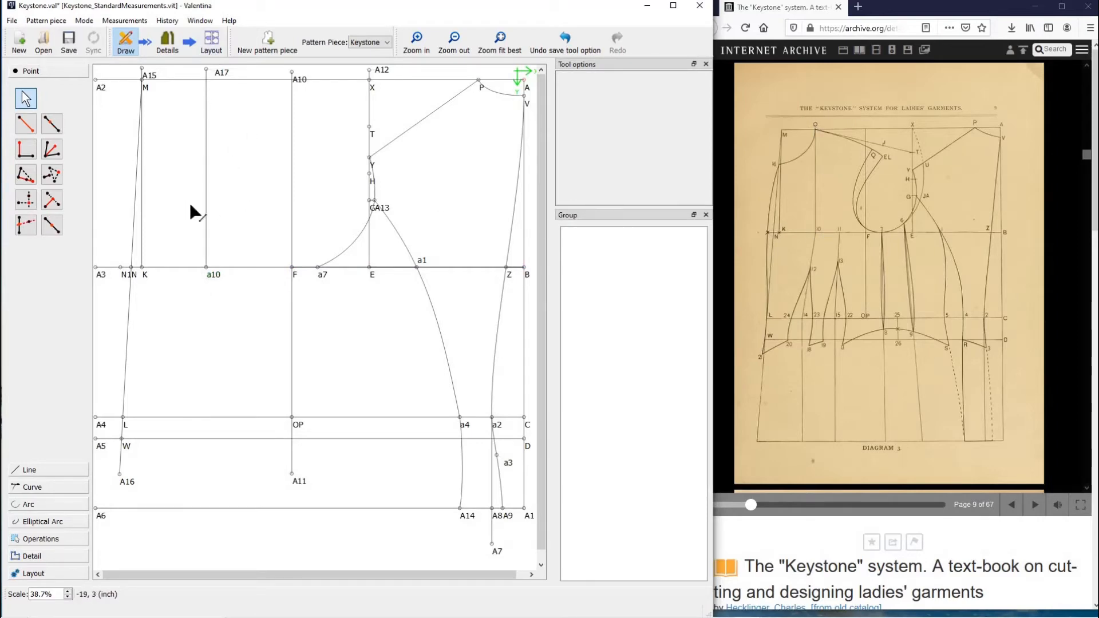
key("alt+l")
left_click(207, 267)
left_click(207, 71)
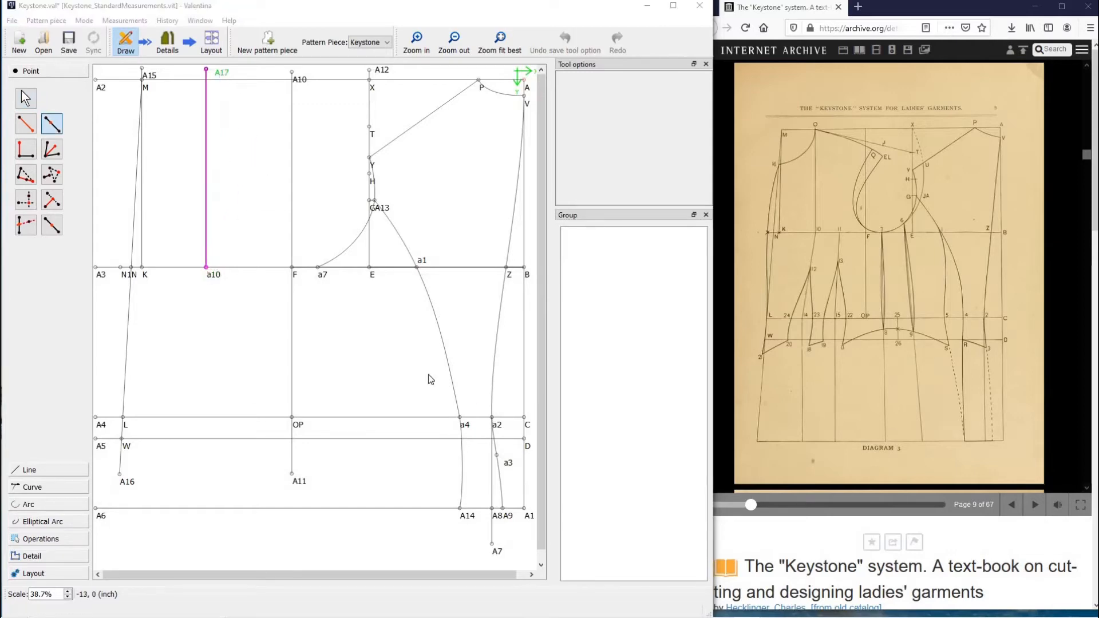
left_click(416, 306)
scroll(446, 403, "down", 1)
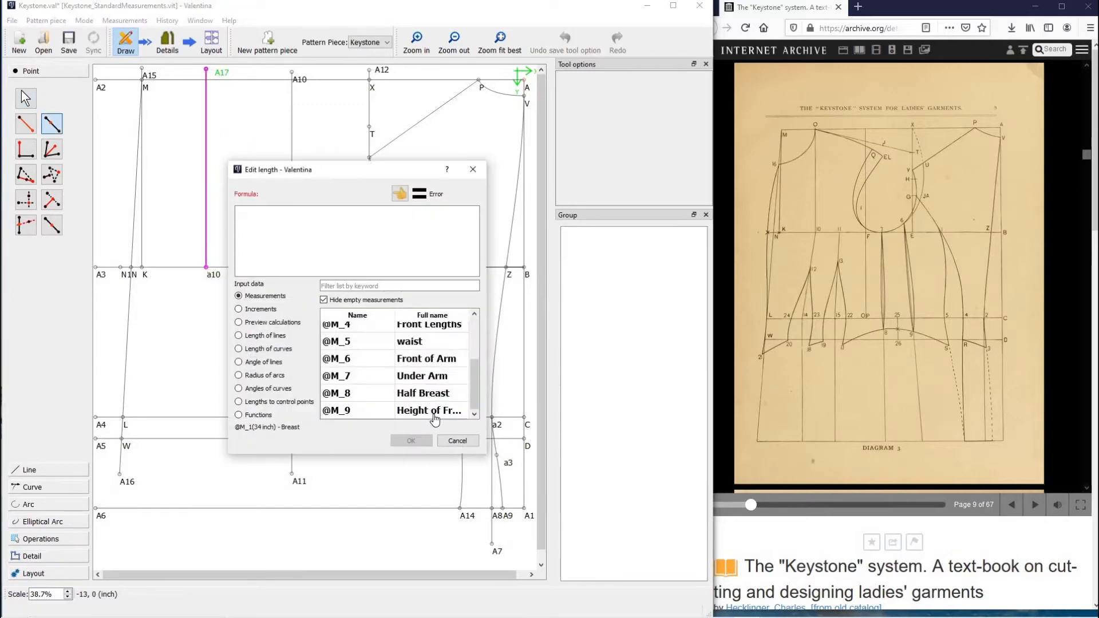
double_click(355, 408)
left_click(411, 440)
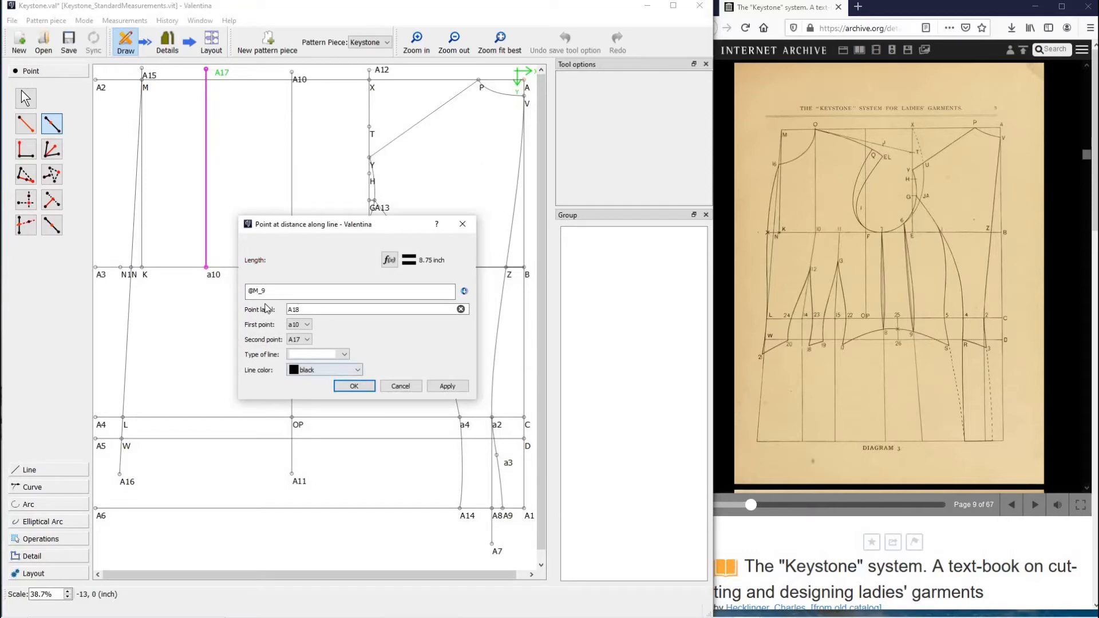
key("Tab")
type("O")
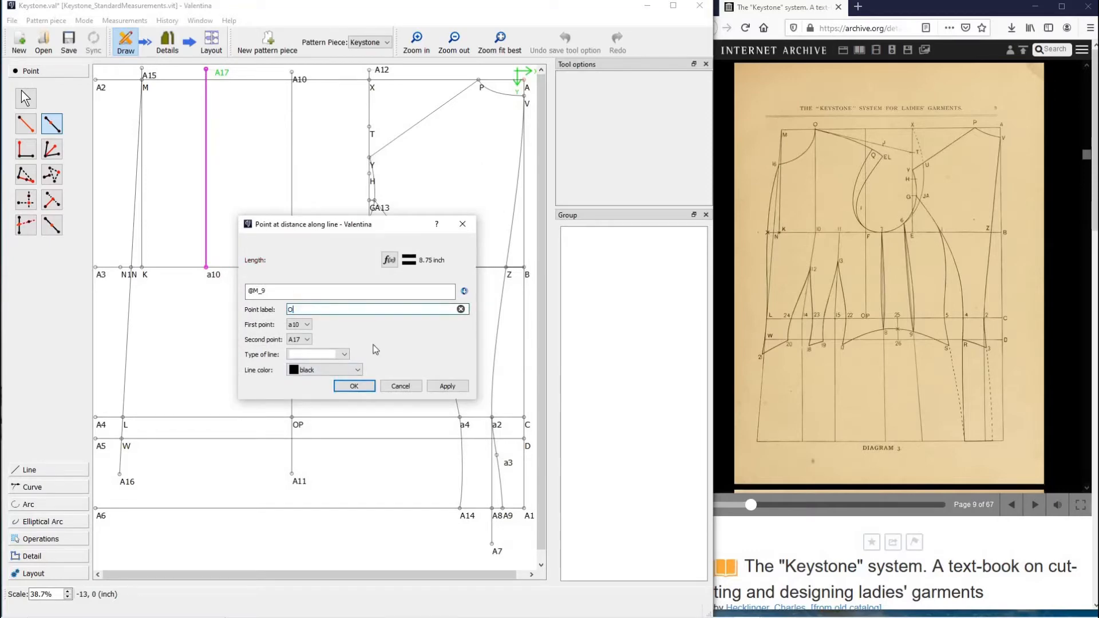
left_click(360, 387)
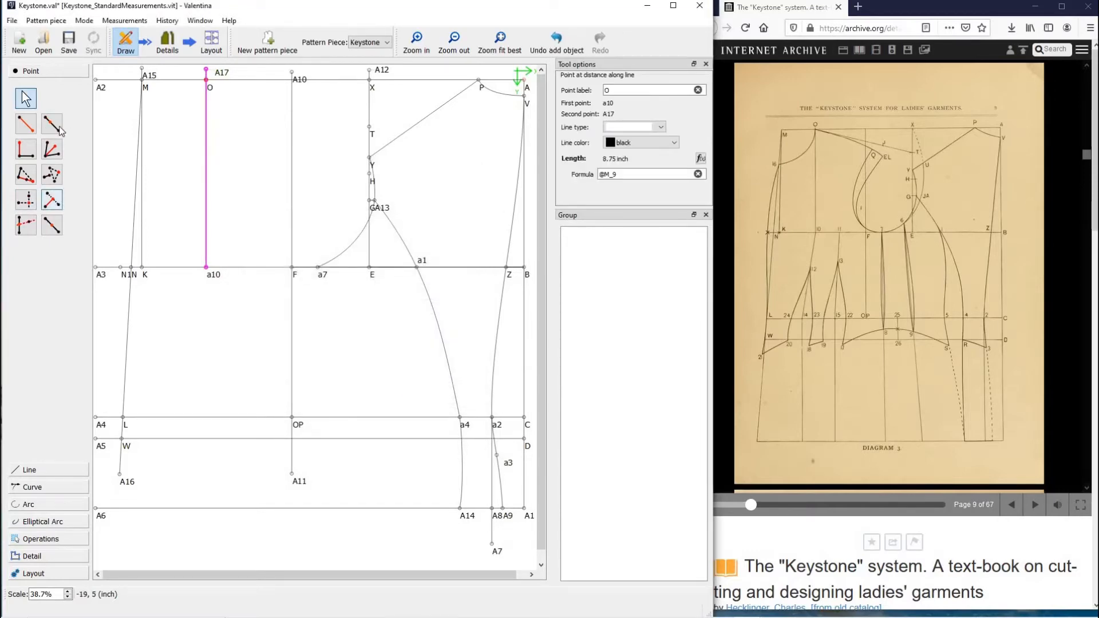
Draw a line between points O and T.
left_click(30, 470)
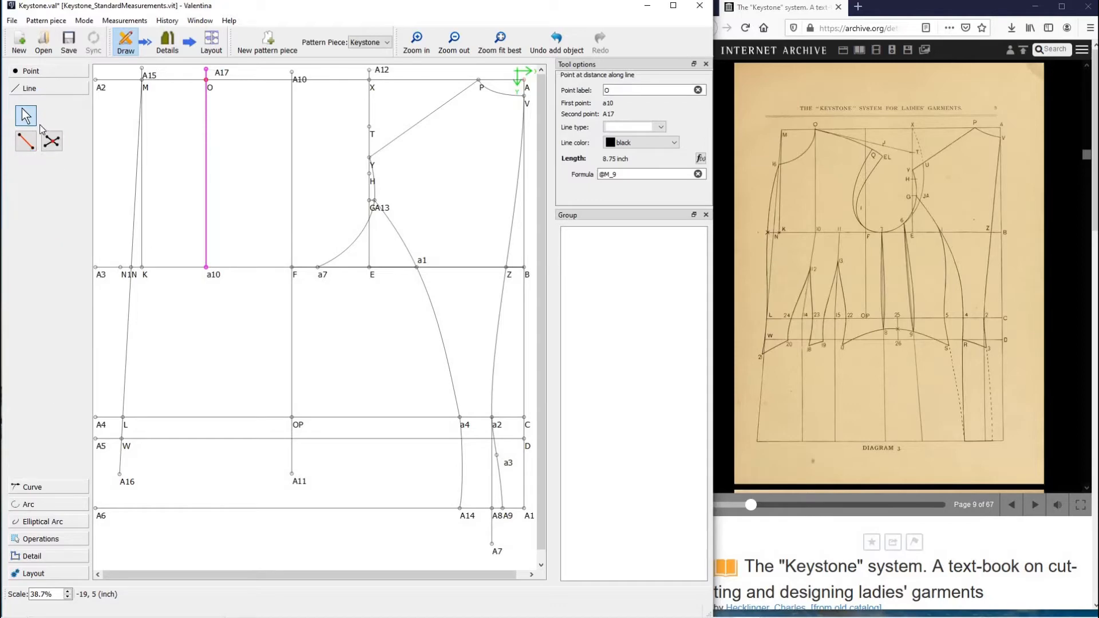
left_click(26, 141)
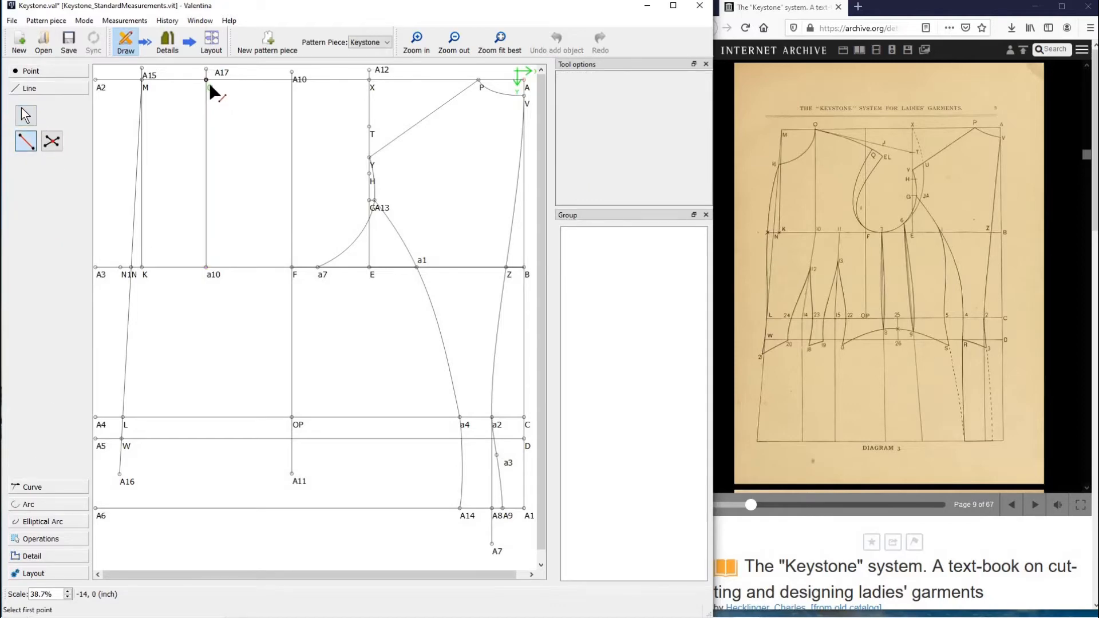
left_click(211, 86)
left_click(372, 129)
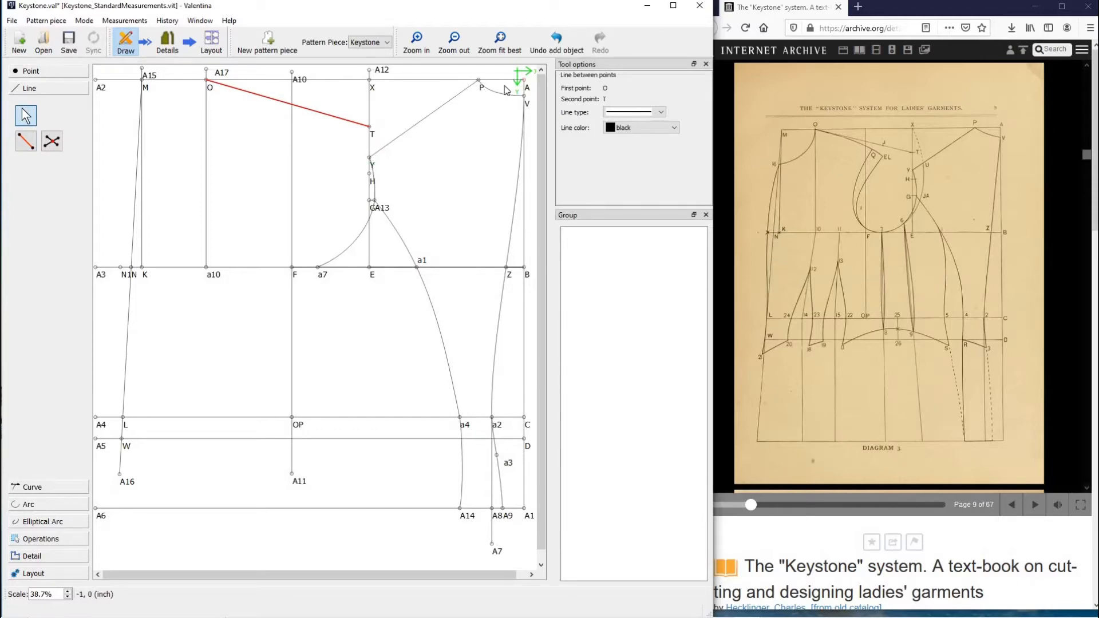
Add point J along the line from O to T at a distance of Line_P_Y.
left_click(49, 72)
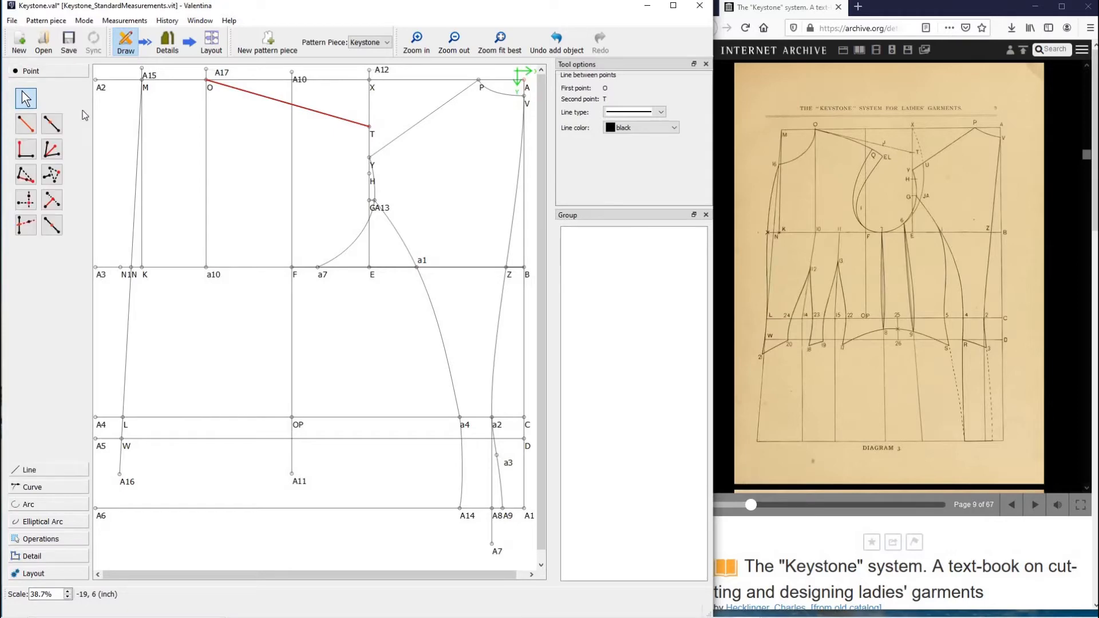
left_click(52, 124)
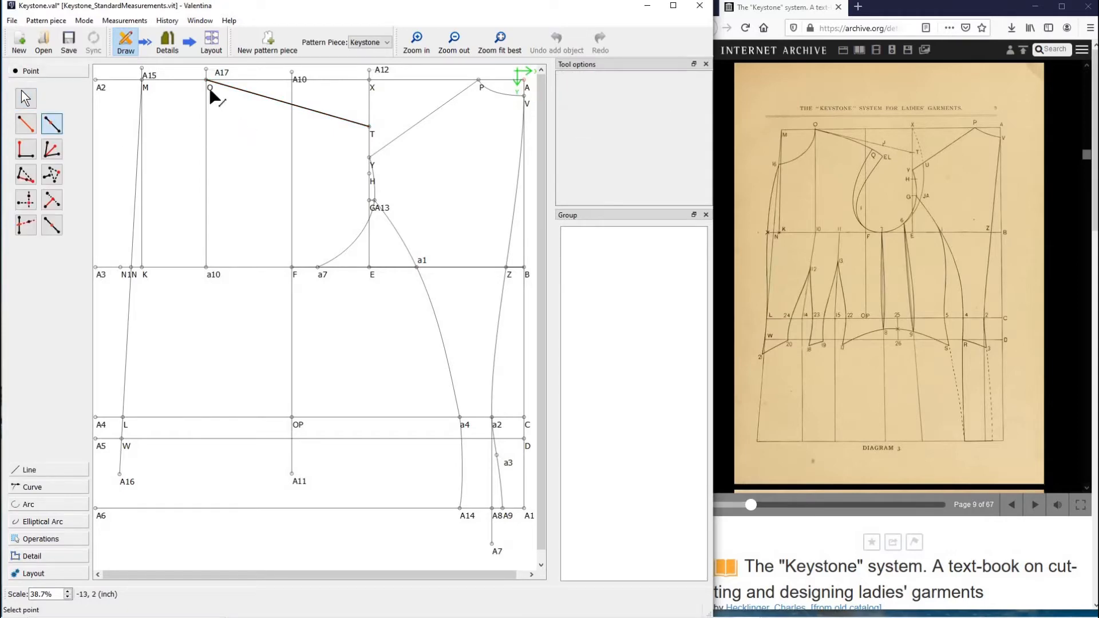
left_click(370, 126)
left_click(390, 260)
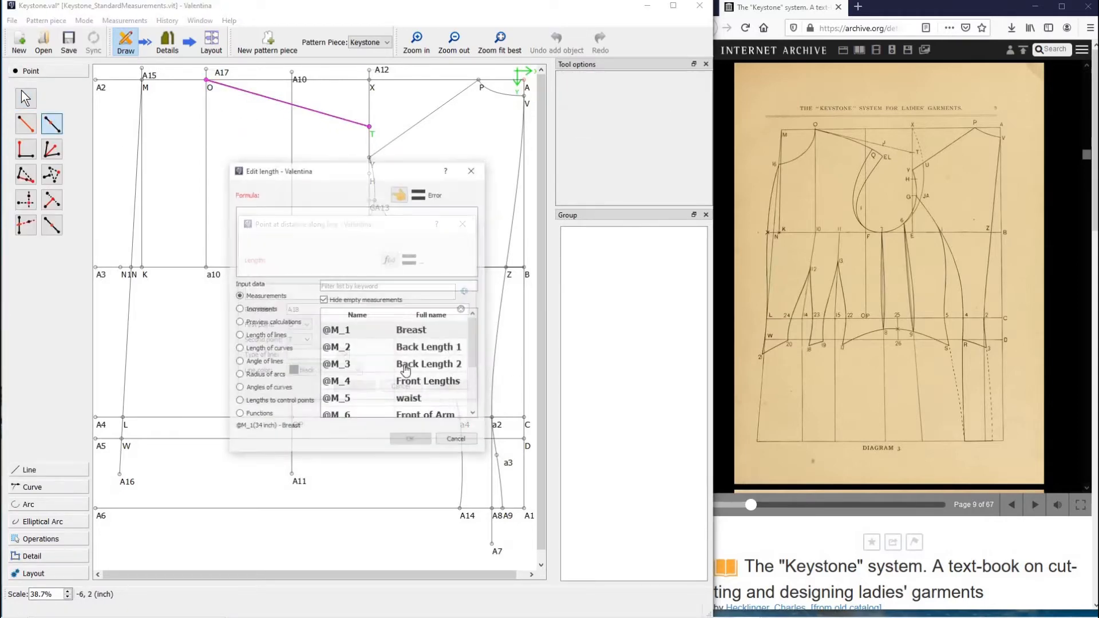
left_click(269, 337)
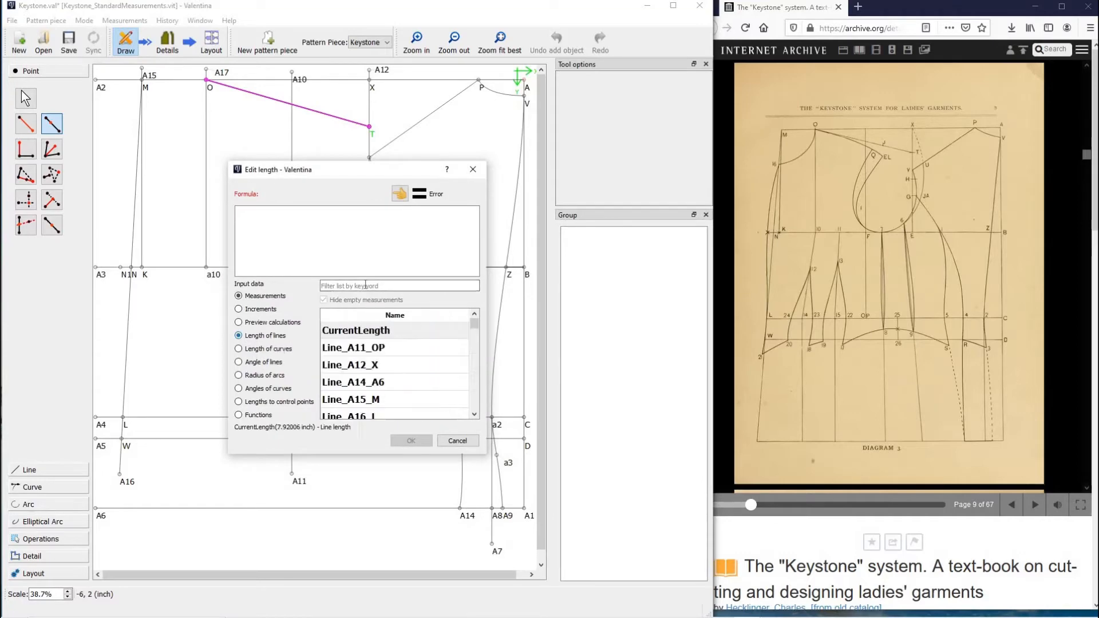
left_click(367, 284)
type("Y")
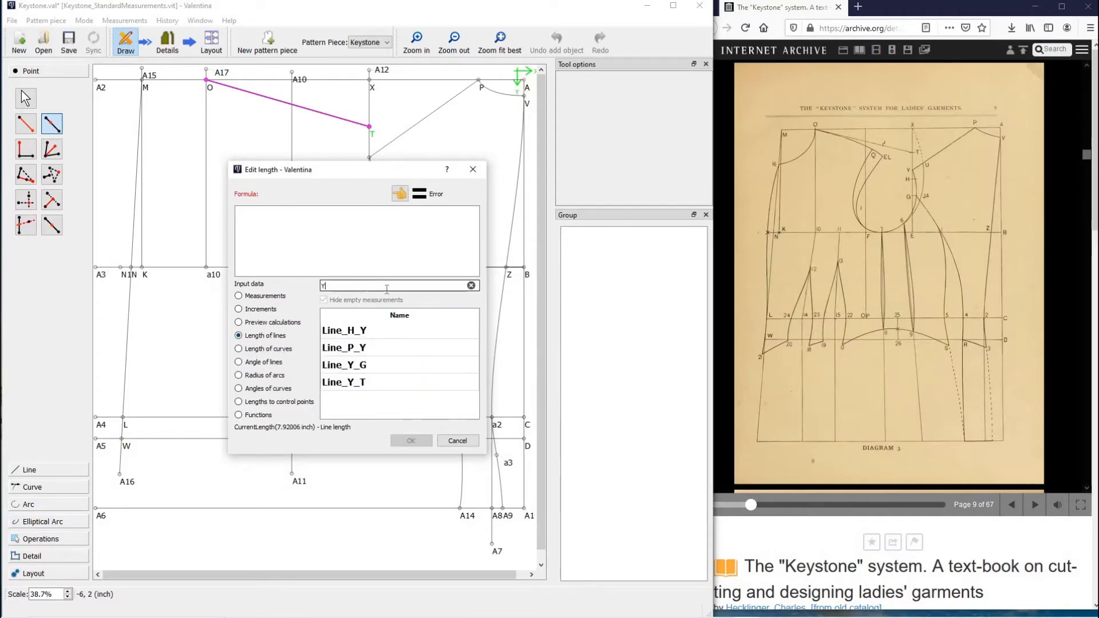
double_click(366, 347)
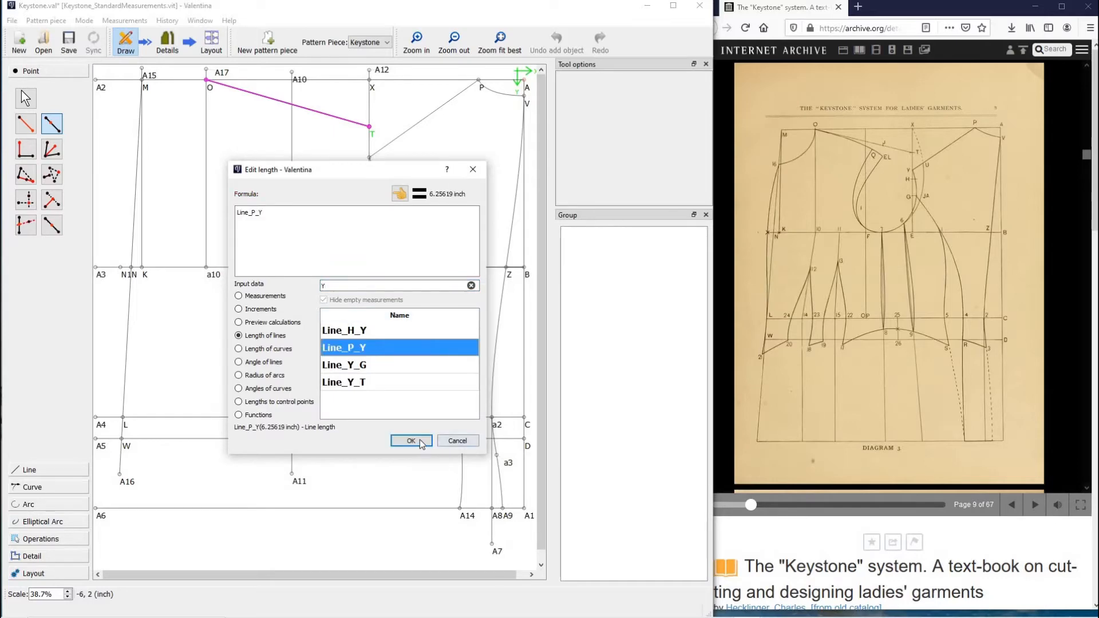
left_click(422, 441)
key("ctrl+a")
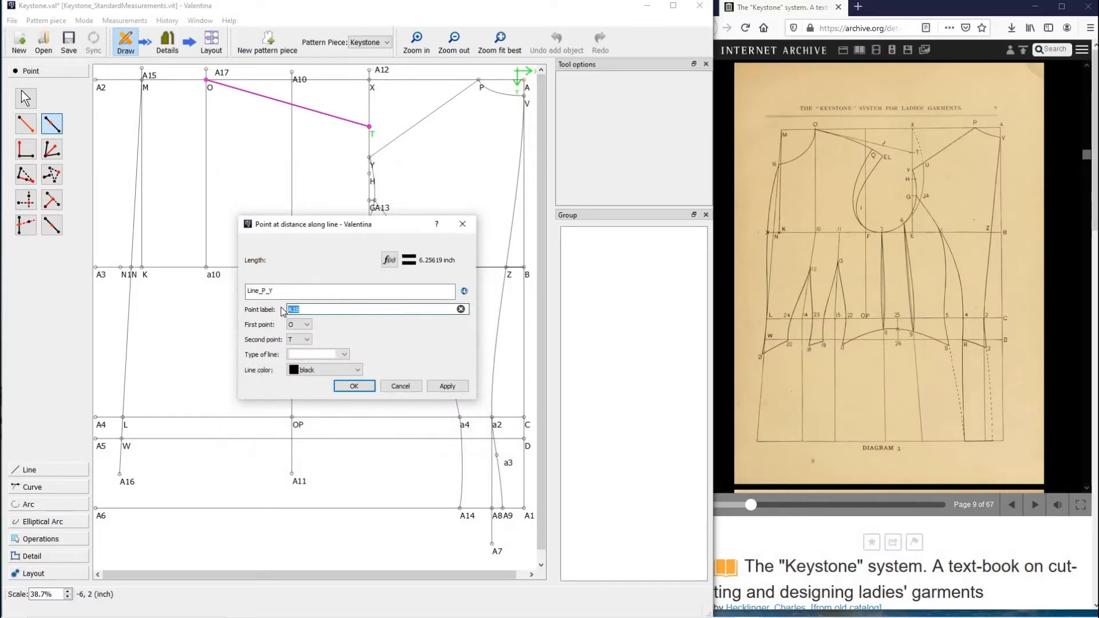
type("J")
left_click(355, 387)
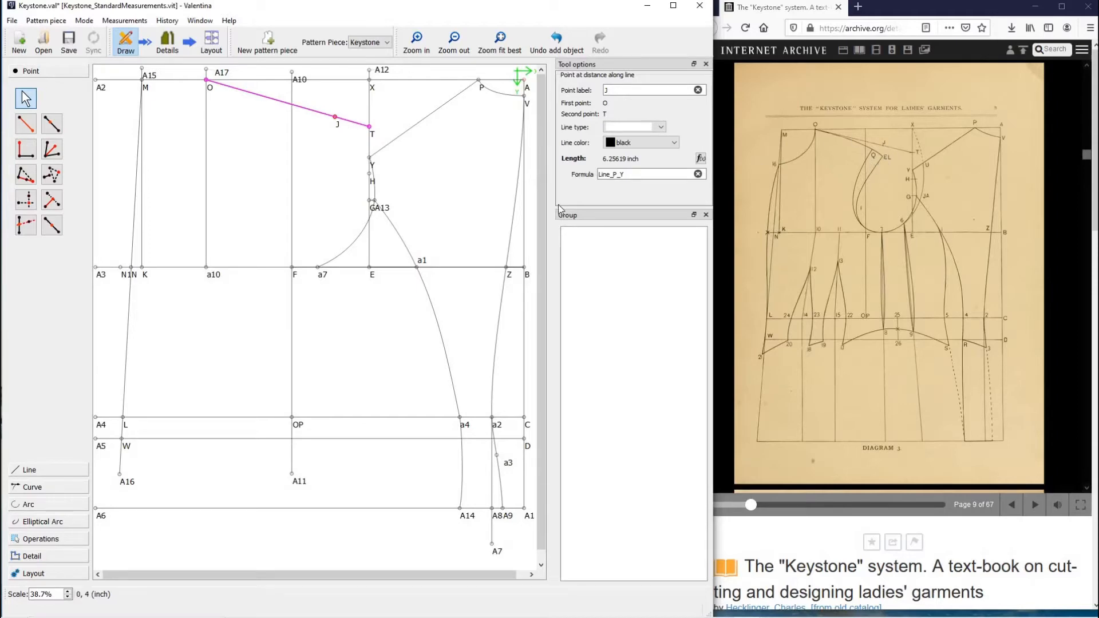
Add a point 0.75 inch from J at 270 degrees and label it EL.
left_click(26, 124)
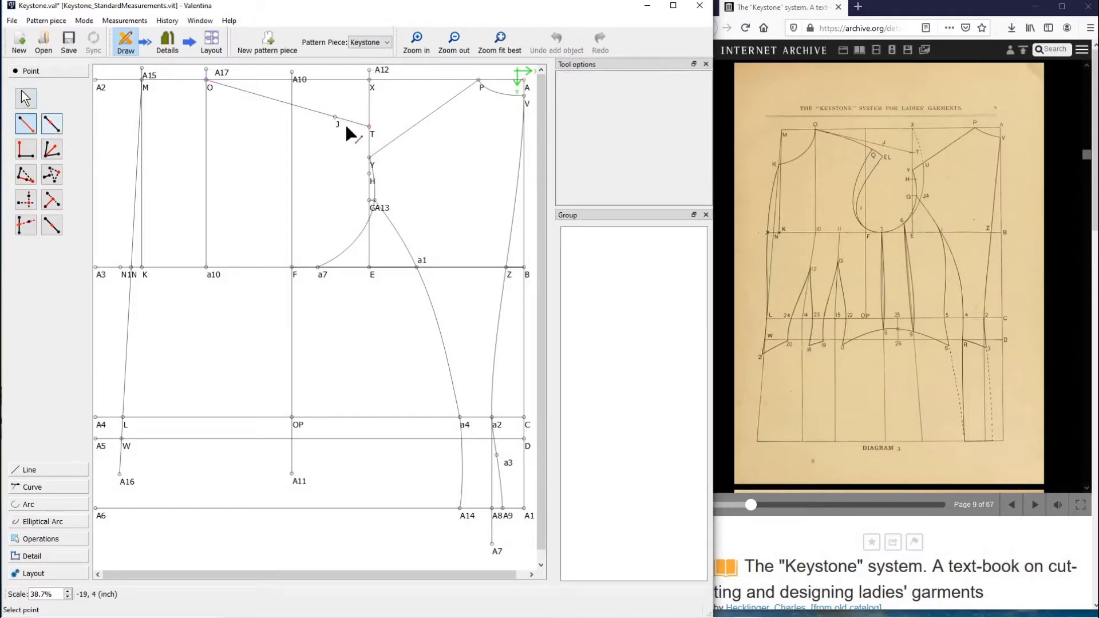
left_click(335, 118)
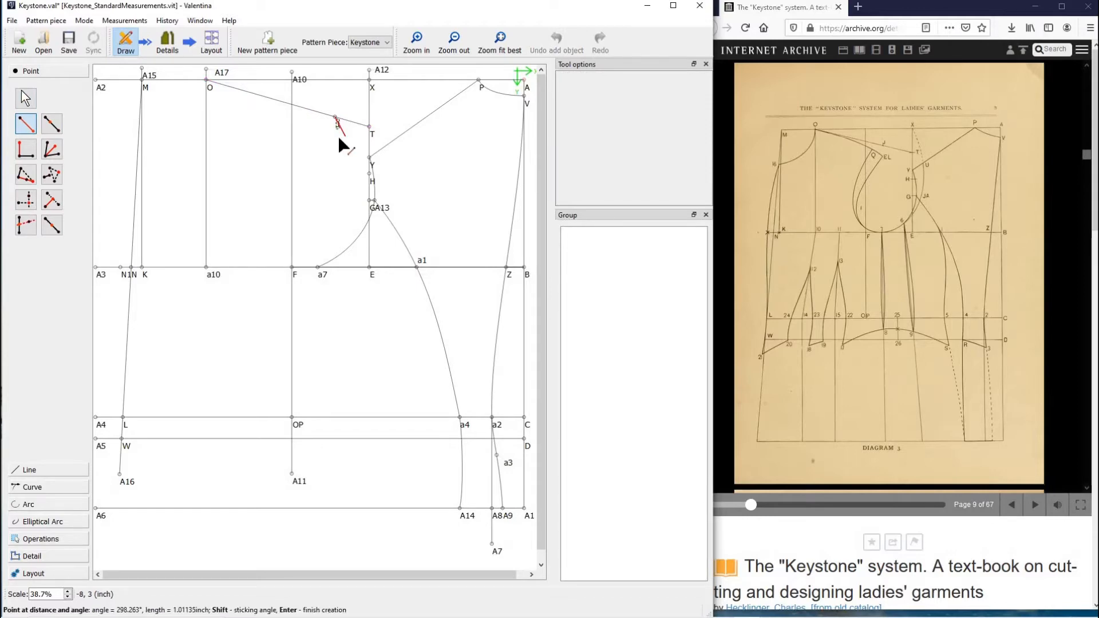
left_click(336, 138)
left_click(258, 255)
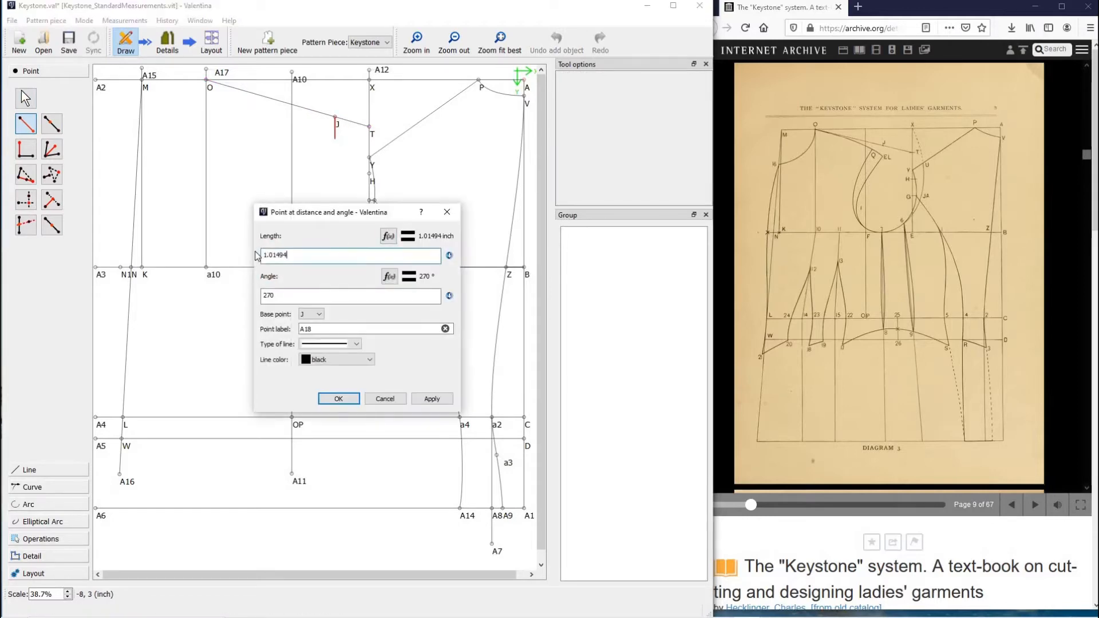
key("BackSpace")
key("BackSpace")
key("BackSpace")
key("BackSpace")
key("BackSpace")
key("BackSpace")
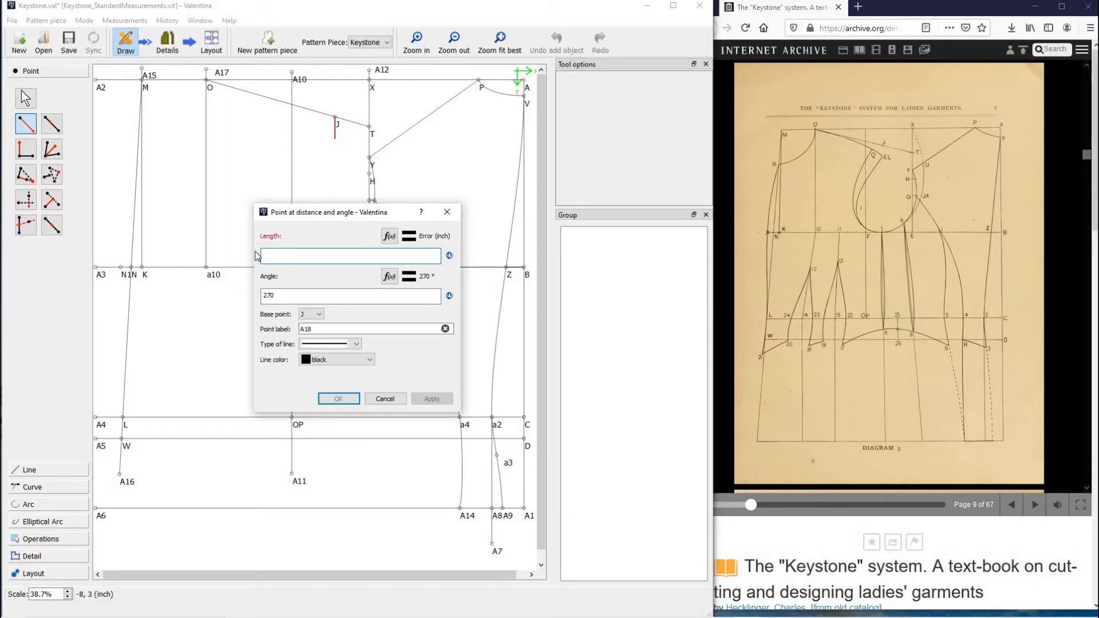
type(".7")
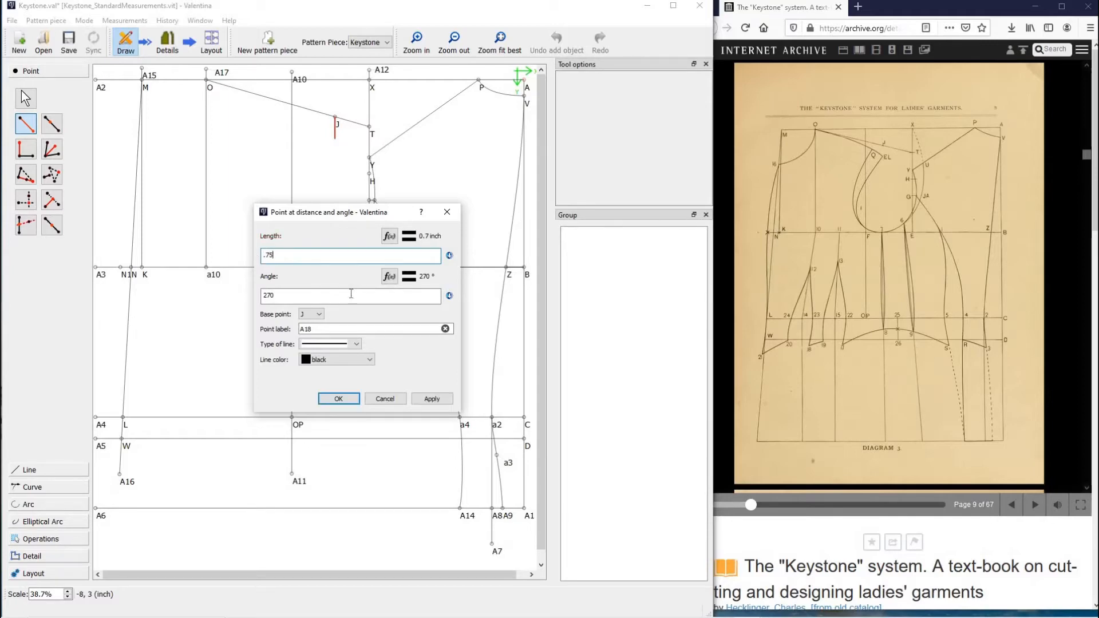
type("5")
left_click(355, 399)
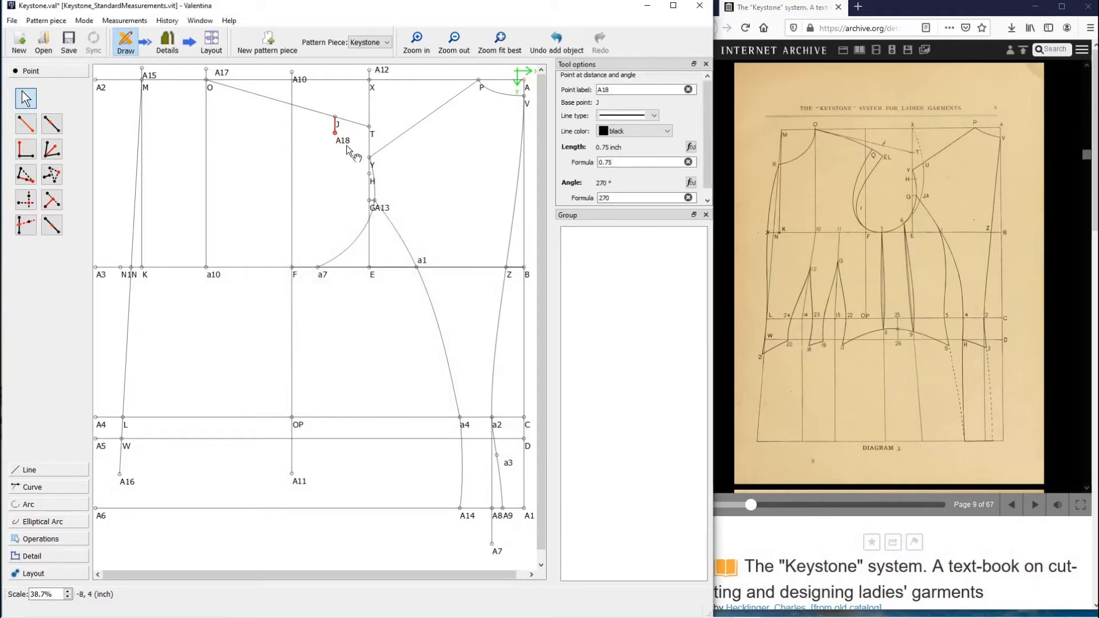
left_click(579, 89)
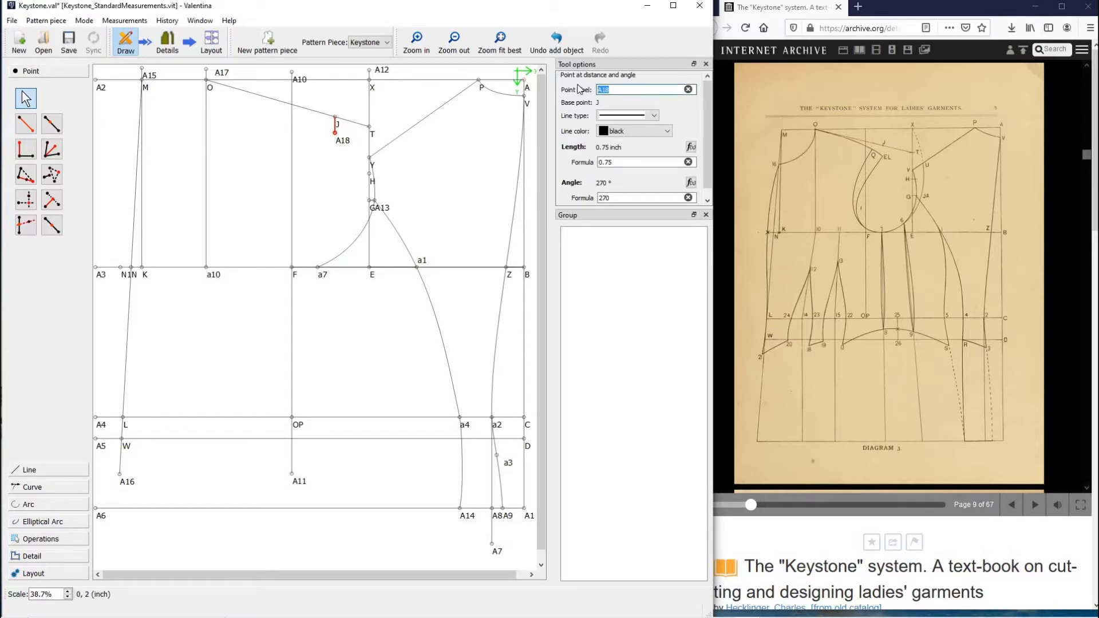
type("EL")
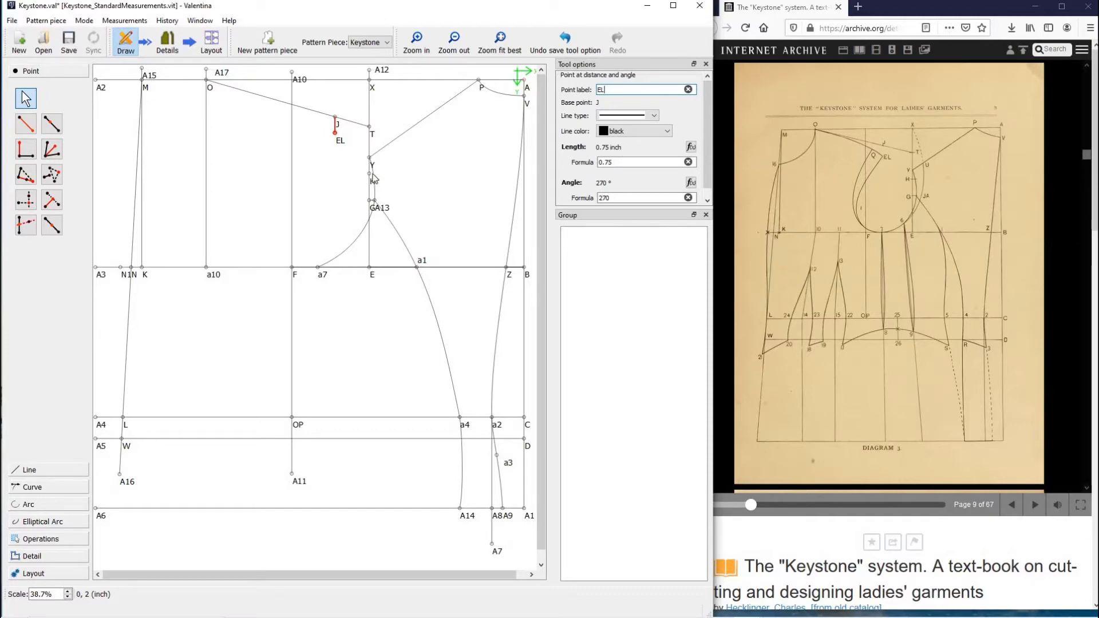
Draw a simple curve from point EL to point O for the front shoulder.
left_click(31, 487)
left_click(26, 158)
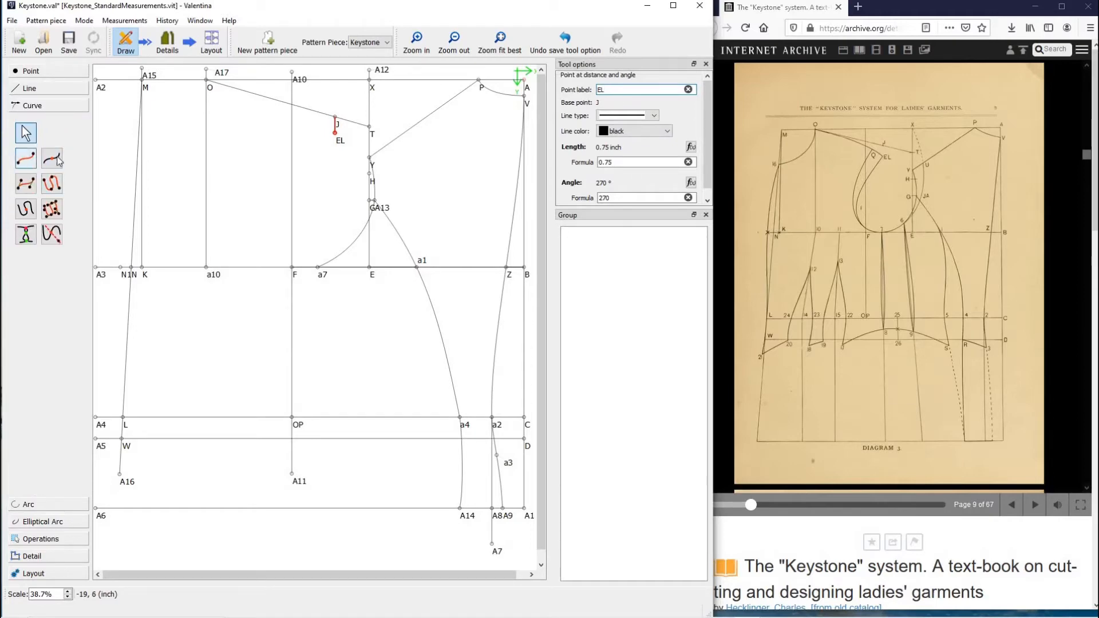
left_click(342, 138)
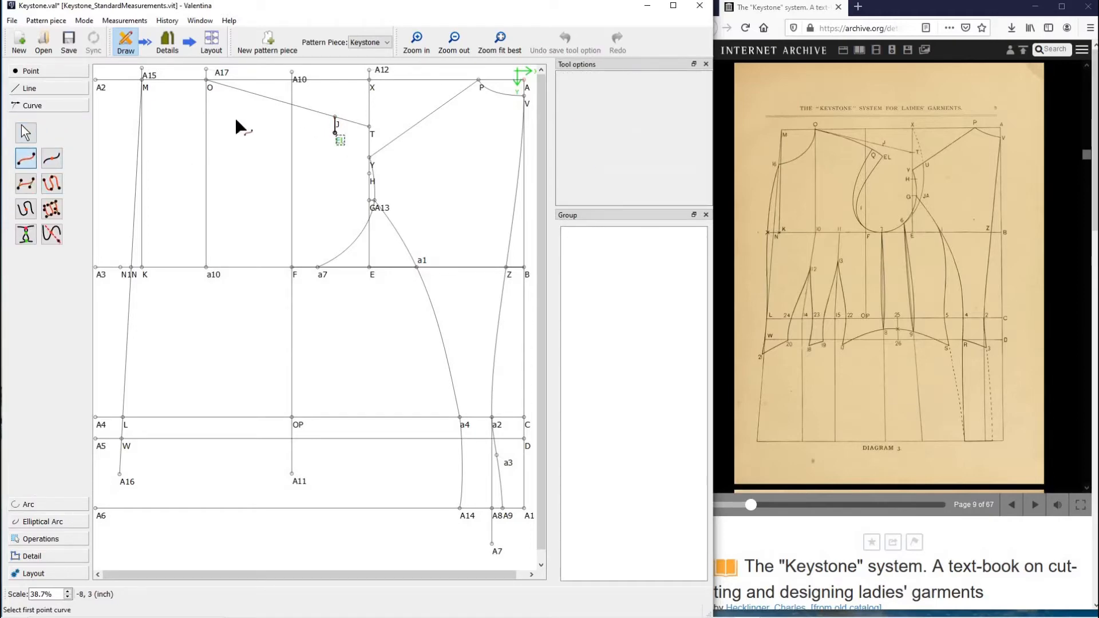
left_click(206, 80)
left_click(325, 145)
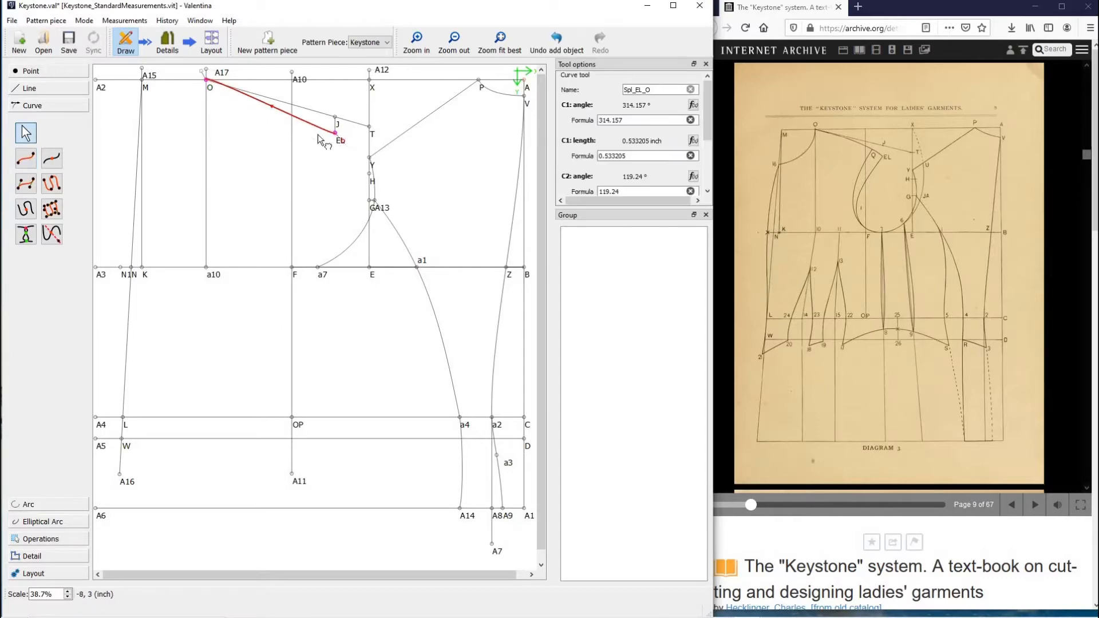
Bow the EL–O curve slightly upward, with its first handle about 1.84 inches at 142° and its second at about 343°.
left_click_drag(298, 112, 293, 107)
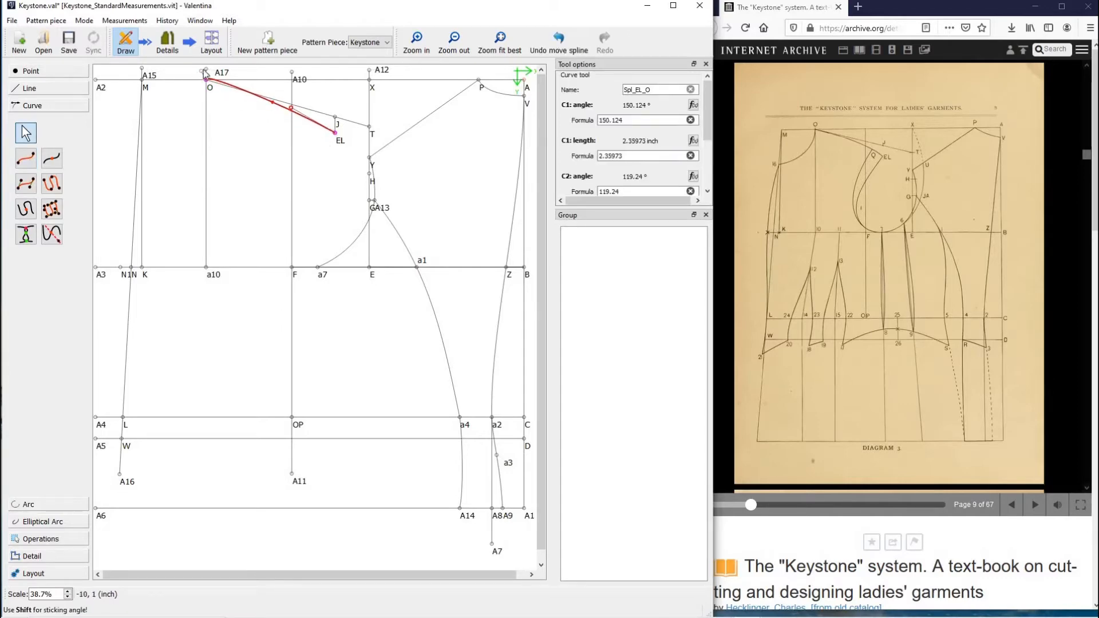
left_click_drag(218, 78, 255, 95)
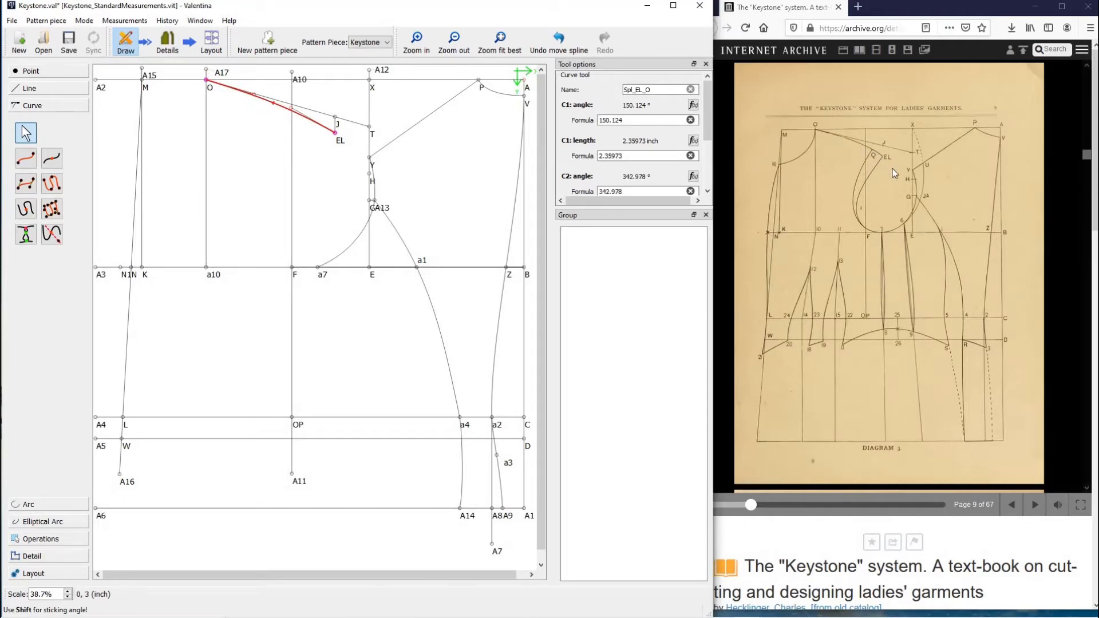
left_click_drag(295, 107, 304, 107)
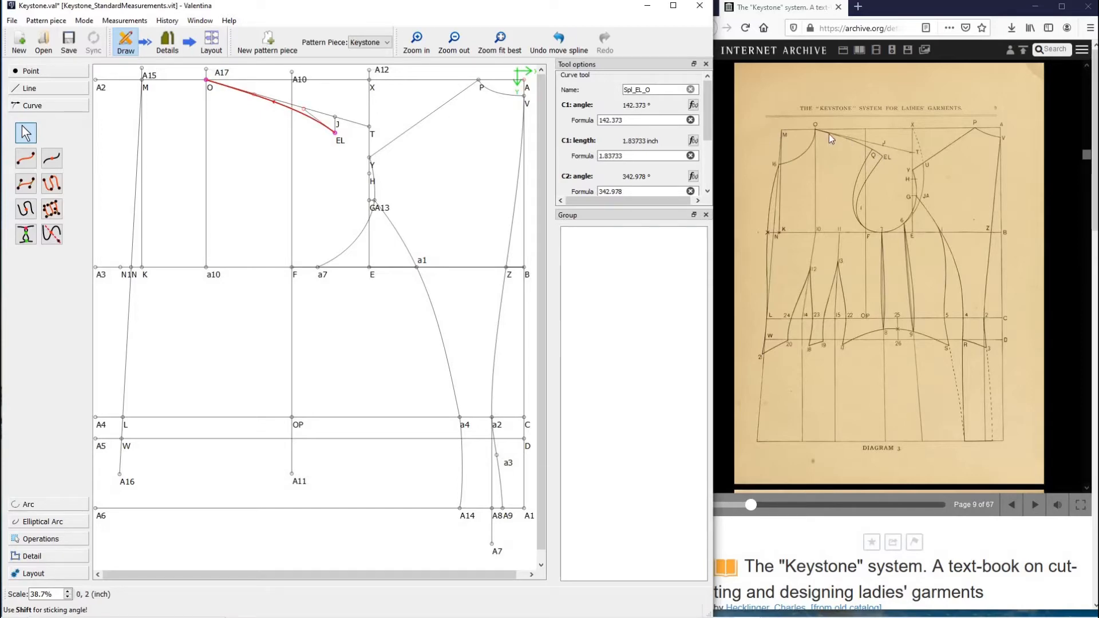
left_click(322, 209)
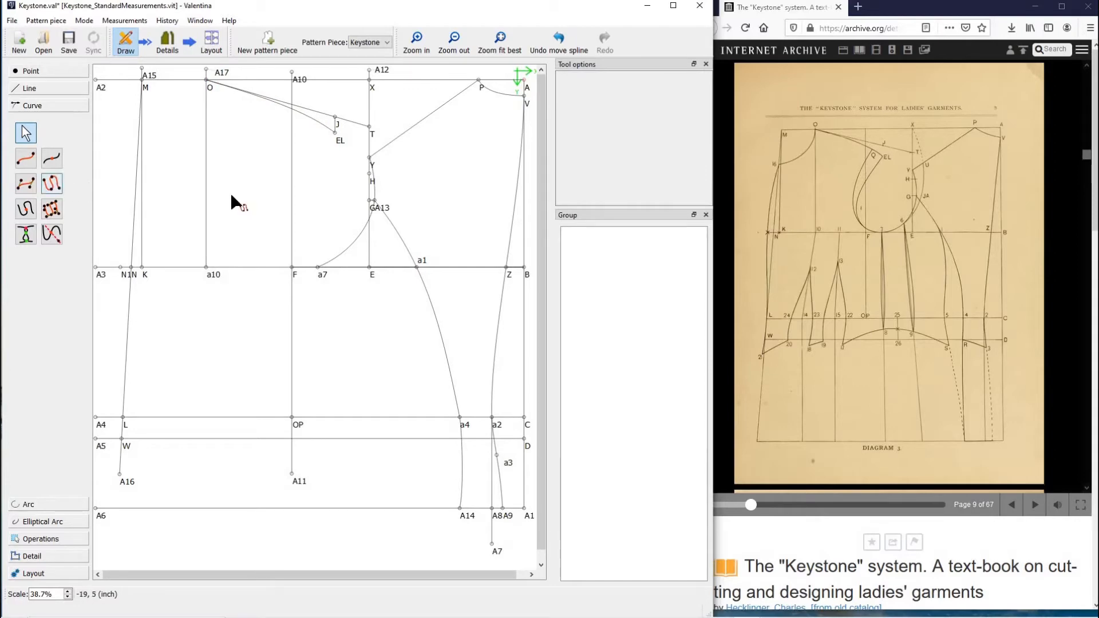
Draw a simple curve from point EL to point a7 for the front armhole.
left_click(51, 182)
left_click(28, 166)
left_click(339, 138)
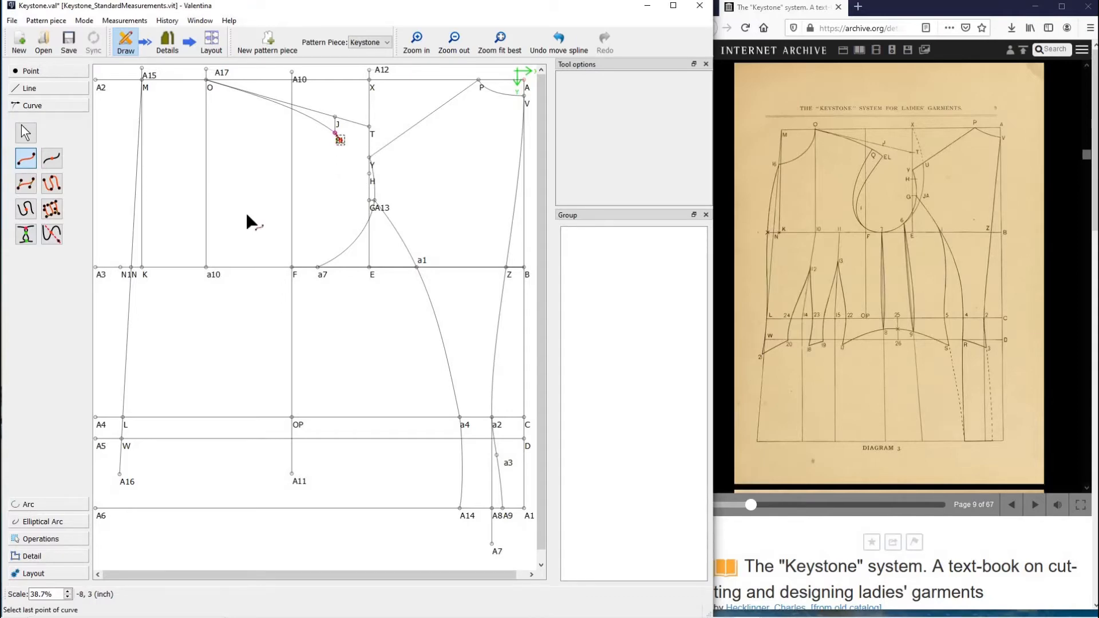
left_click(318, 267)
key("Return")
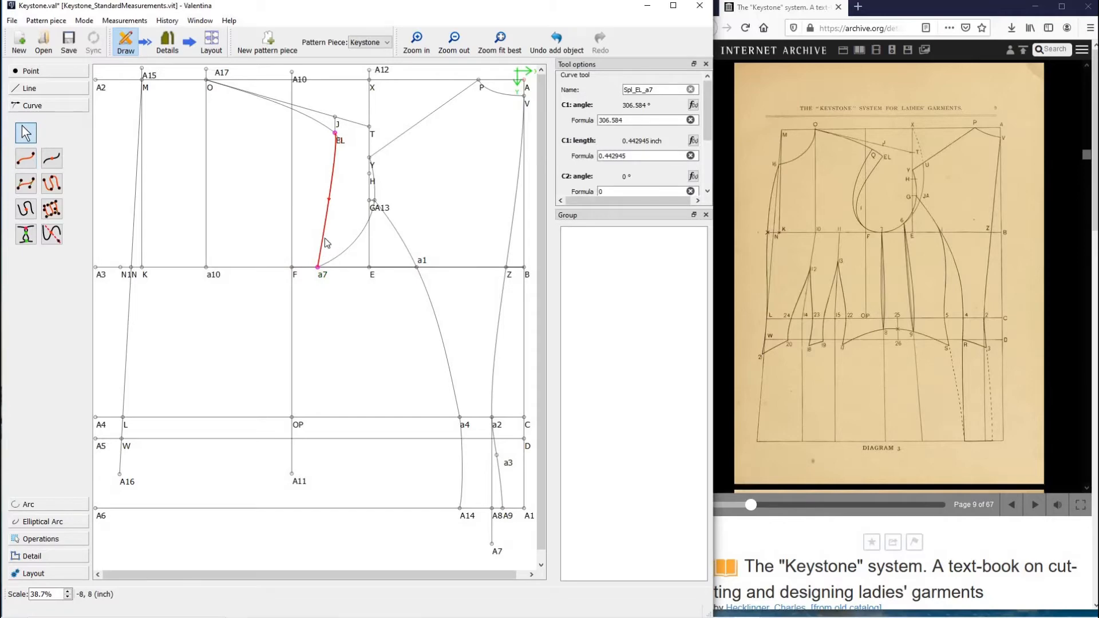
Bow the EL–a7 curve out past F, with its first handle about 0.39 inch at 231° and its second at about 174°.
left_click_drag(323, 235, 277, 233)
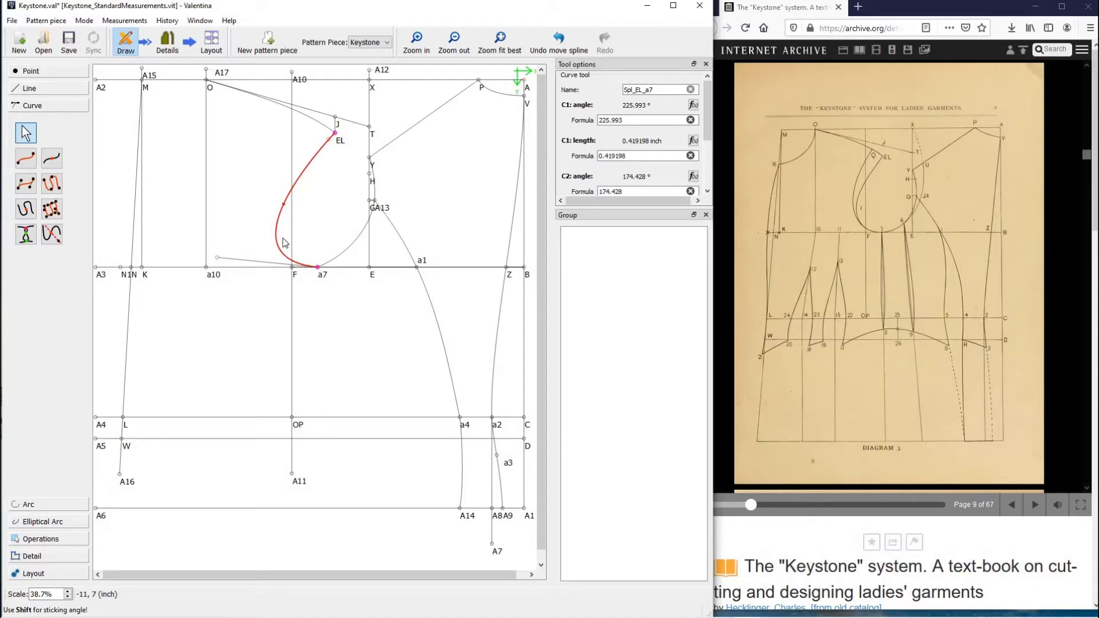
left_click_drag(276, 231, 332, 204)
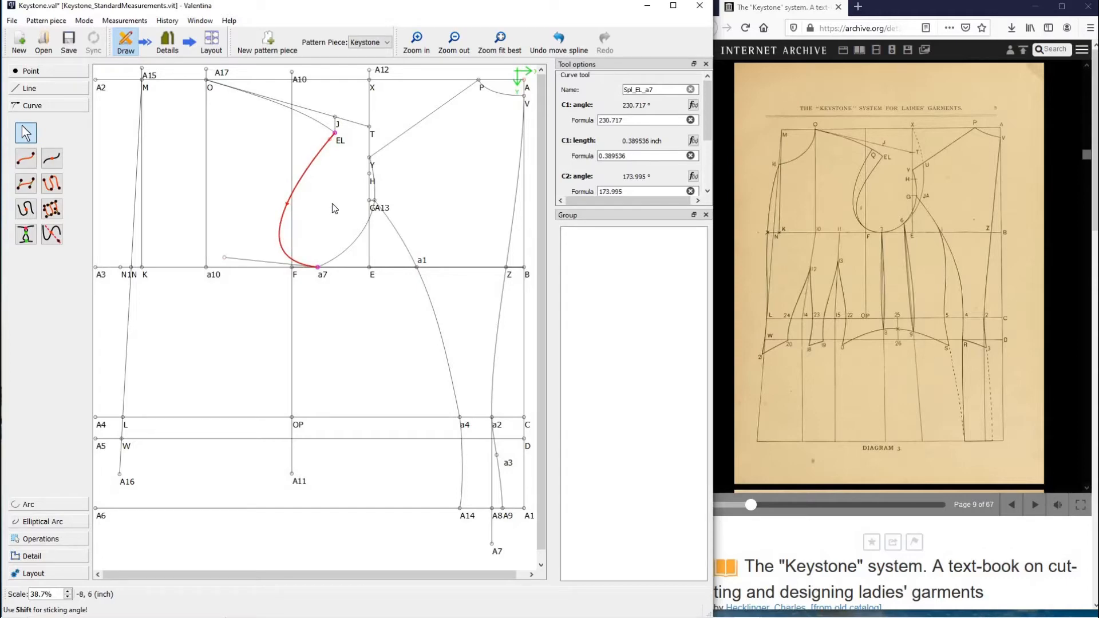
left_click(332, 203)
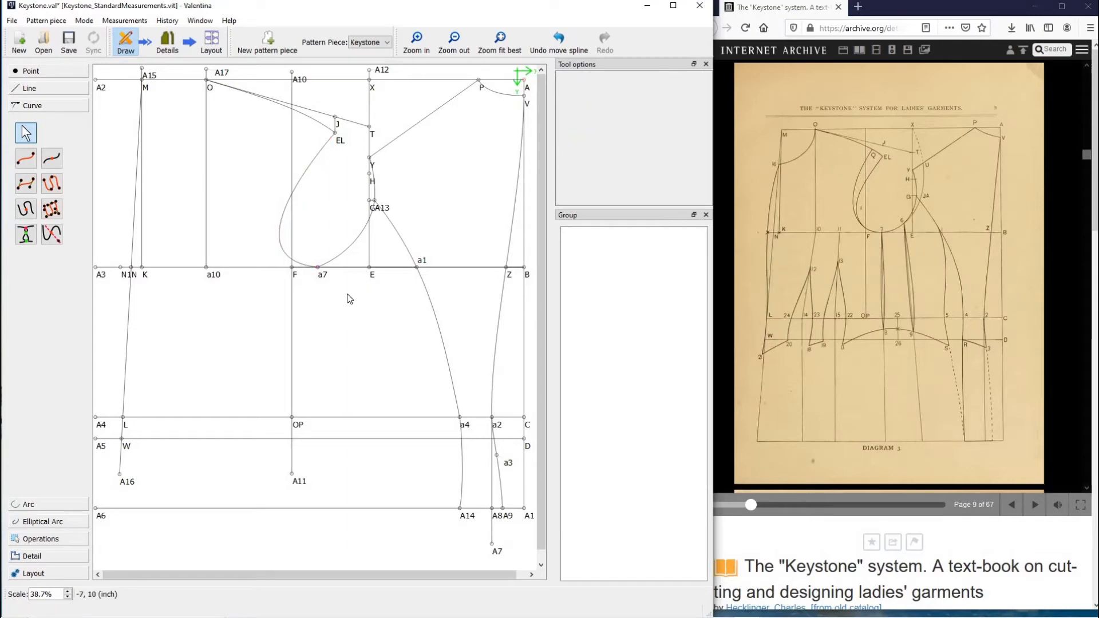
Reshape the Y–a7 back armhole path so it leaves a7 nearly horizontally and flows smoothly into the front armhole curve.
left_click(345, 250)
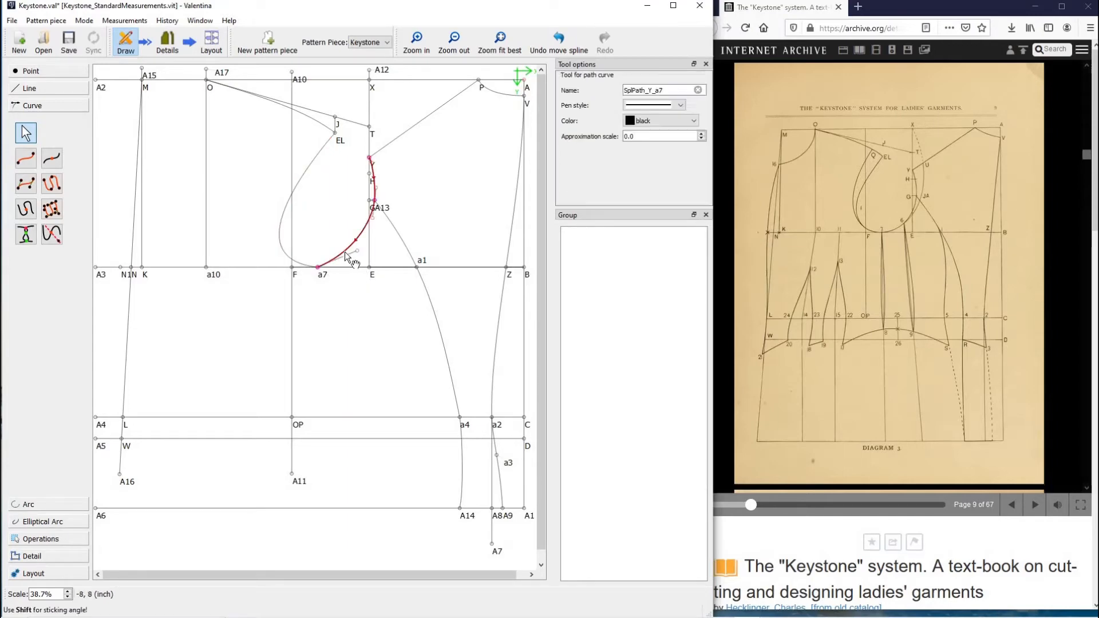
left_click(348, 256)
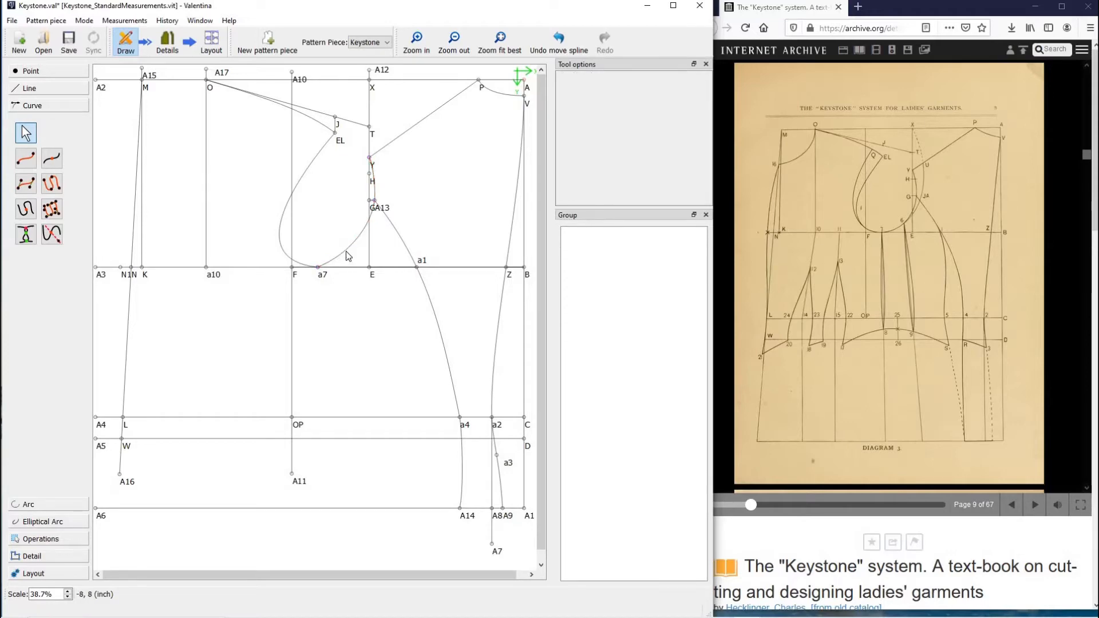
left_click(349, 256)
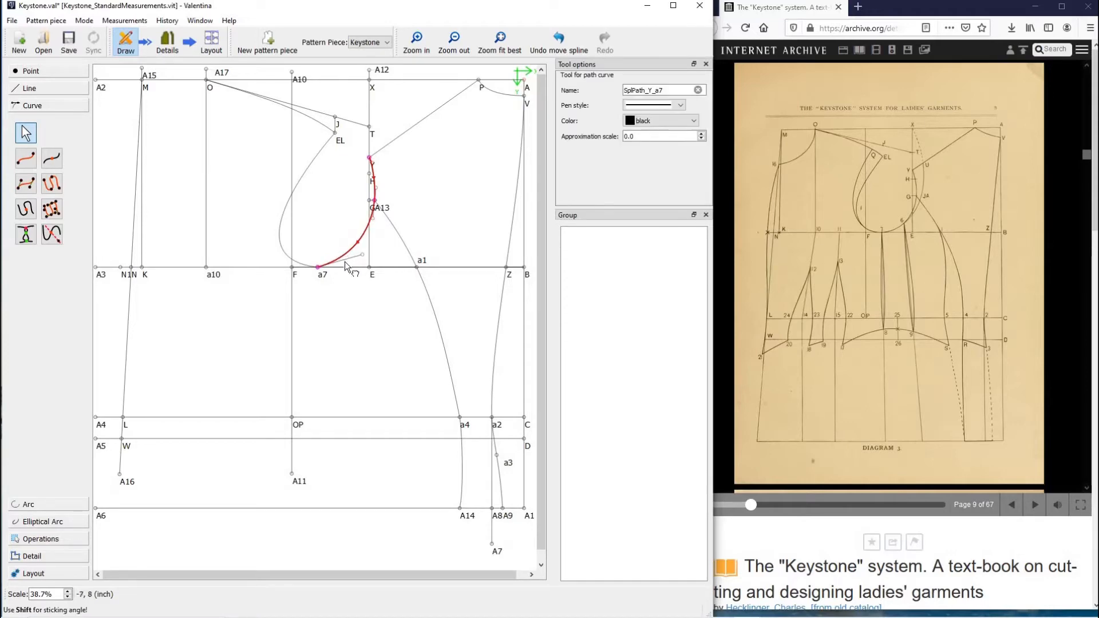
left_click_drag(345, 263, 342, 260)
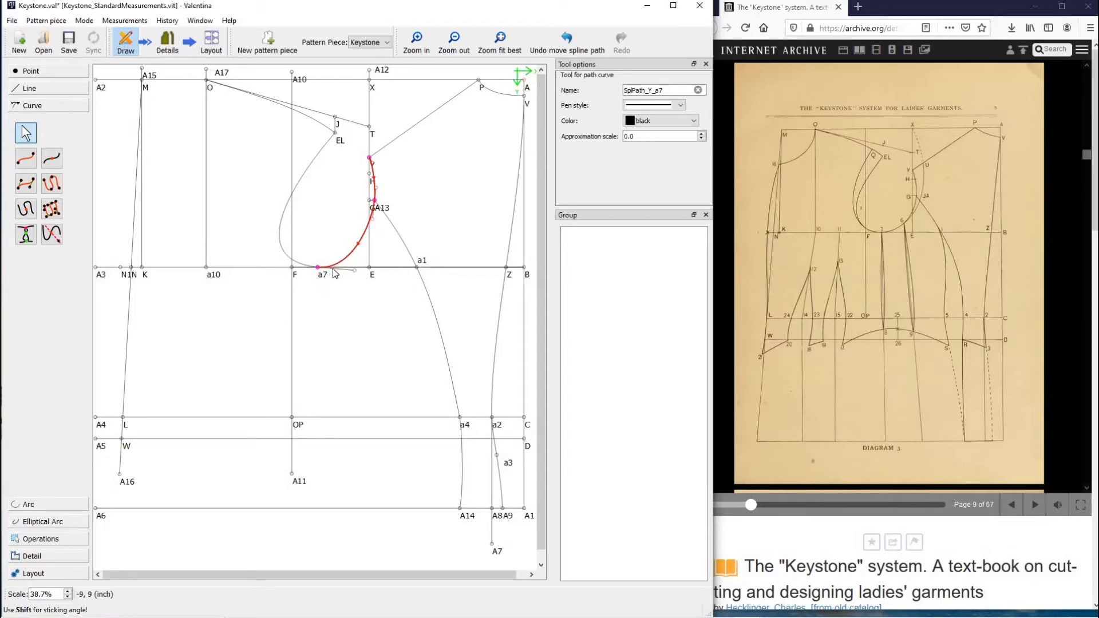
left_click(345, 339)
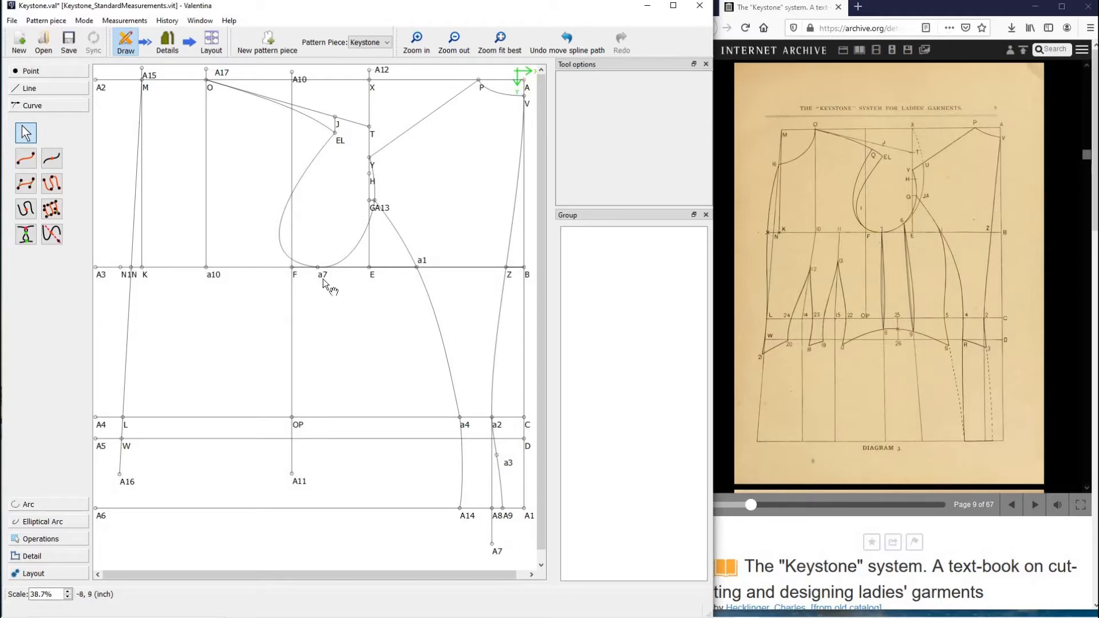
Add a point about 10.07 inches from a7 at 270 degrees, drawing a vertical line down past the waist lines.
mouse_move(324, 279)
left_click(61, 87)
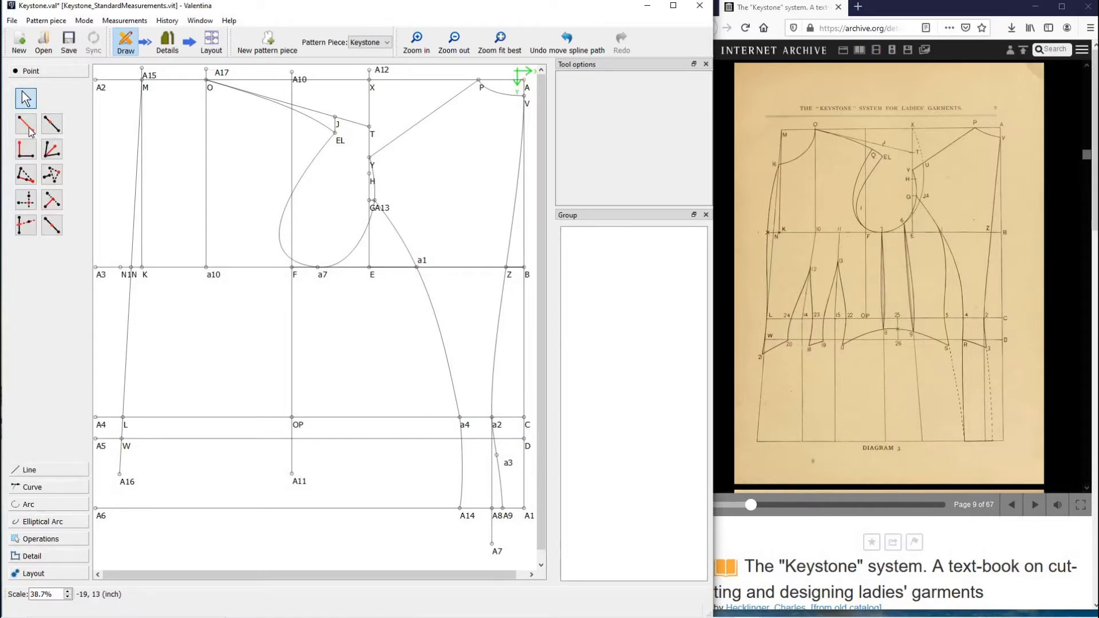
left_click(26, 124)
left_click(323, 273)
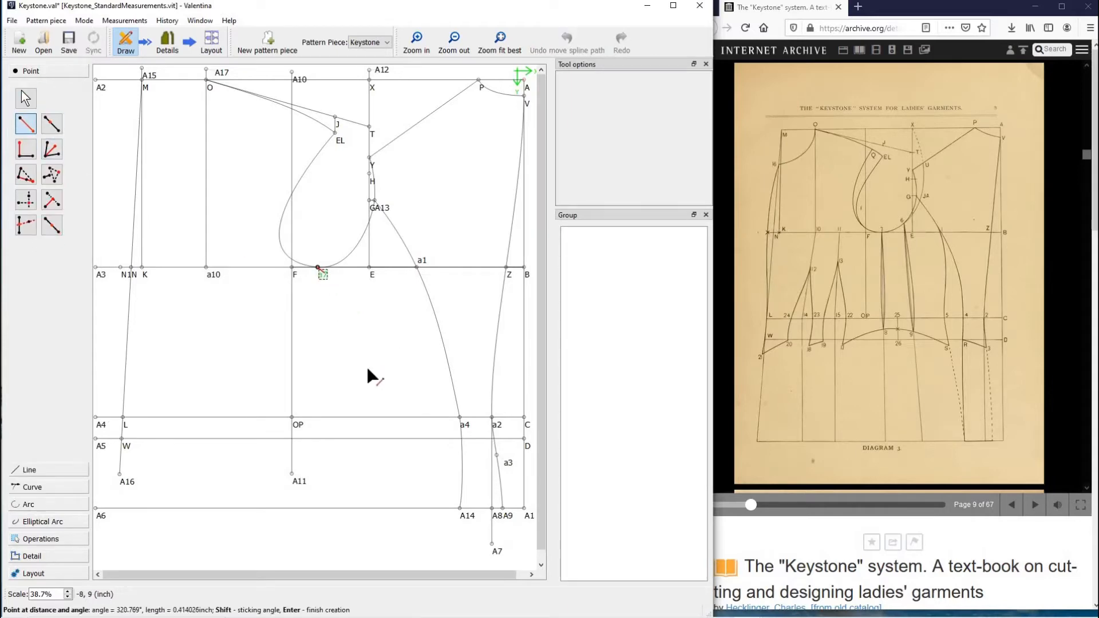
left_click(325, 483)
left_click(339, 399)
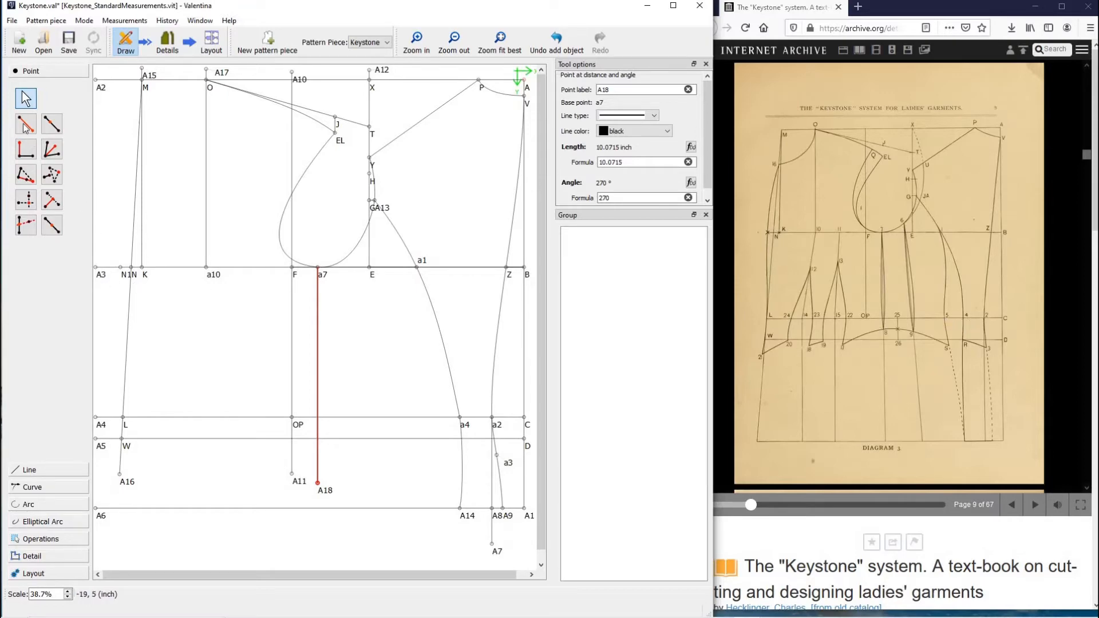
Add a point 1.5 inches from a4 along the line toward OP and label it a5.
left_click(51, 125)
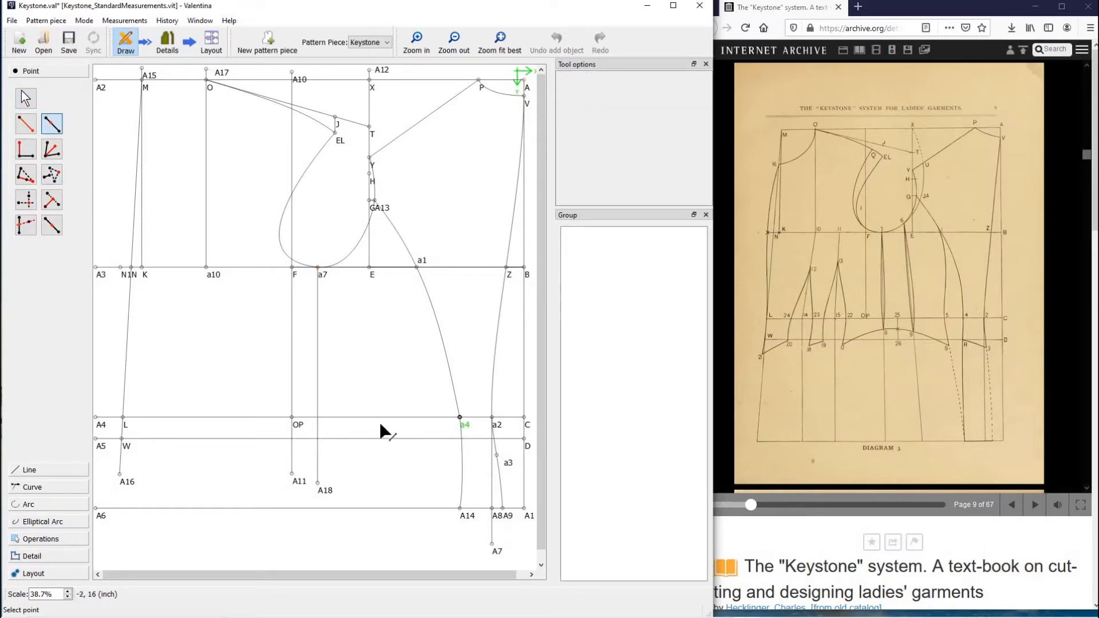
left_click(292, 418)
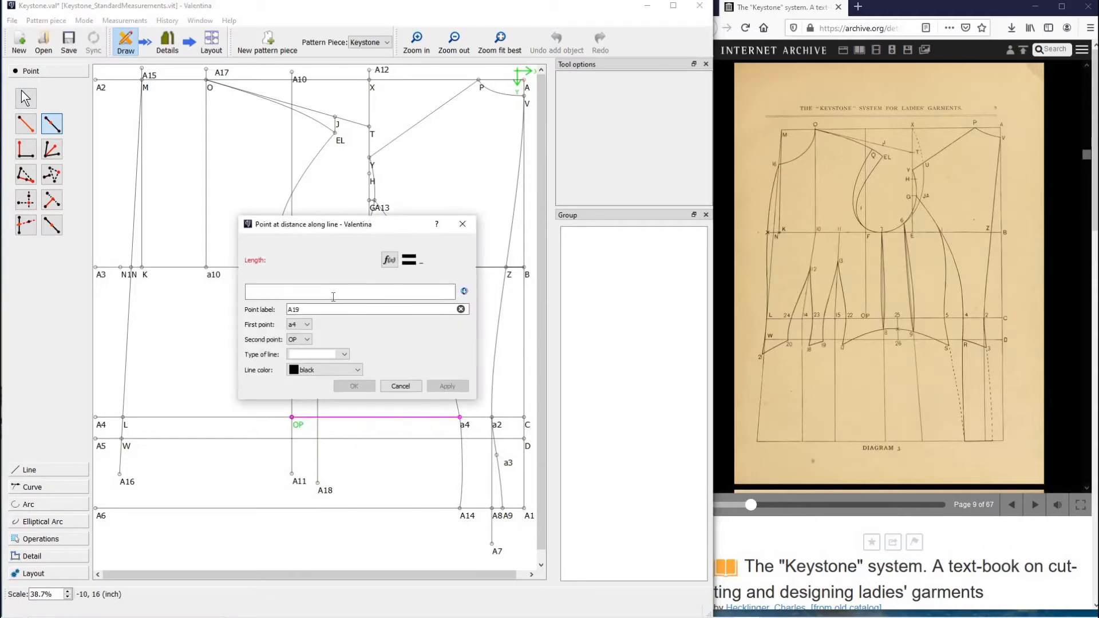
left_click(333, 296)
type("1.")
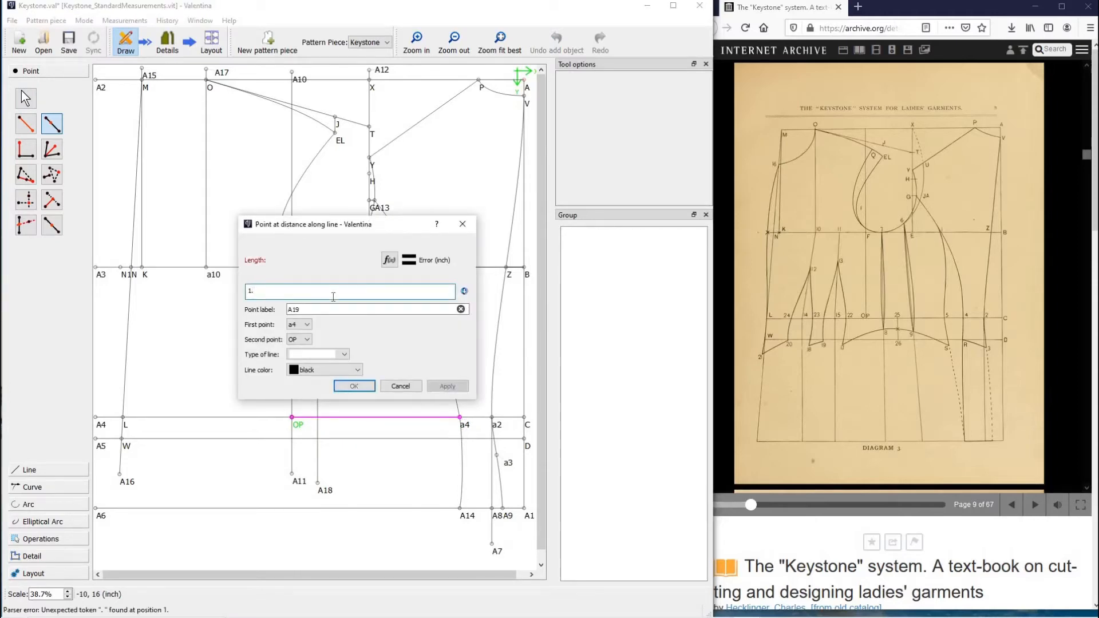
type("5")
double_click(305, 310)
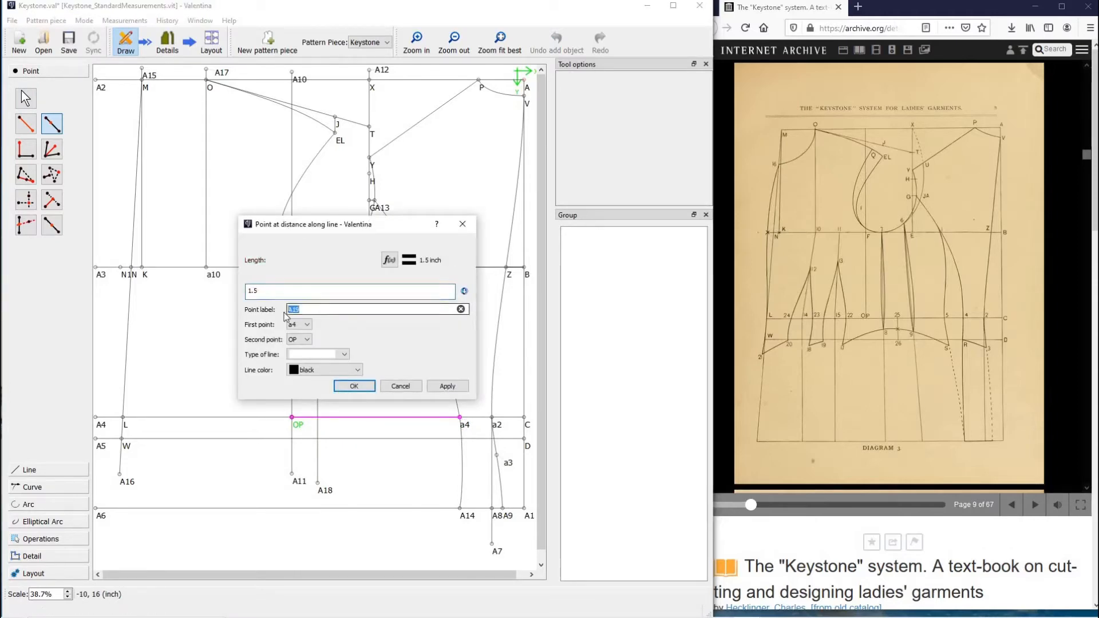
type("a5")
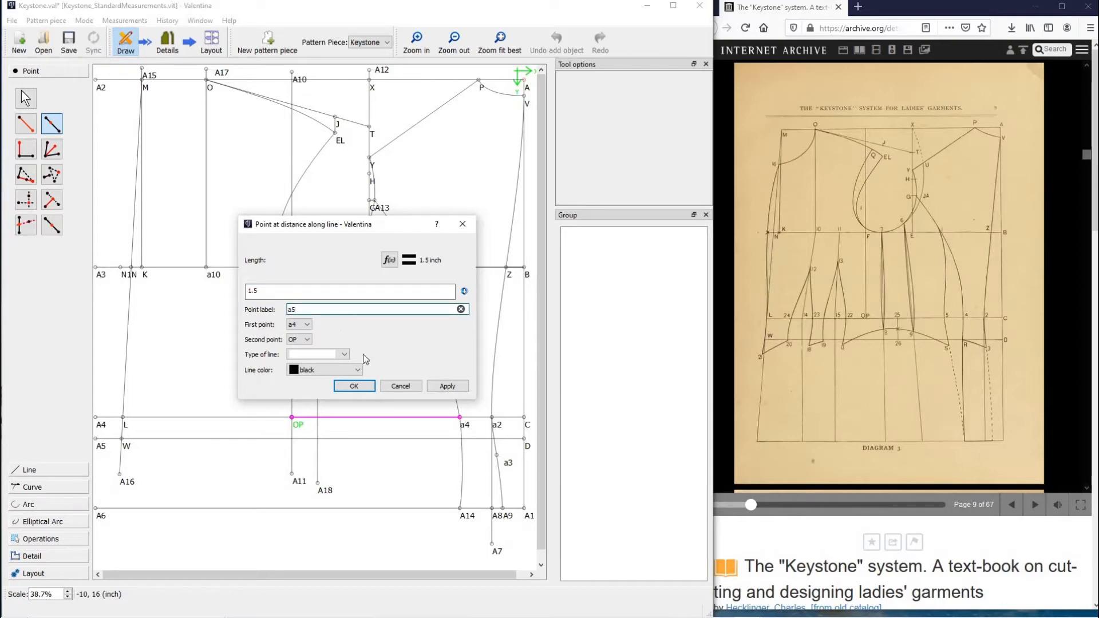
left_click(354, 387)
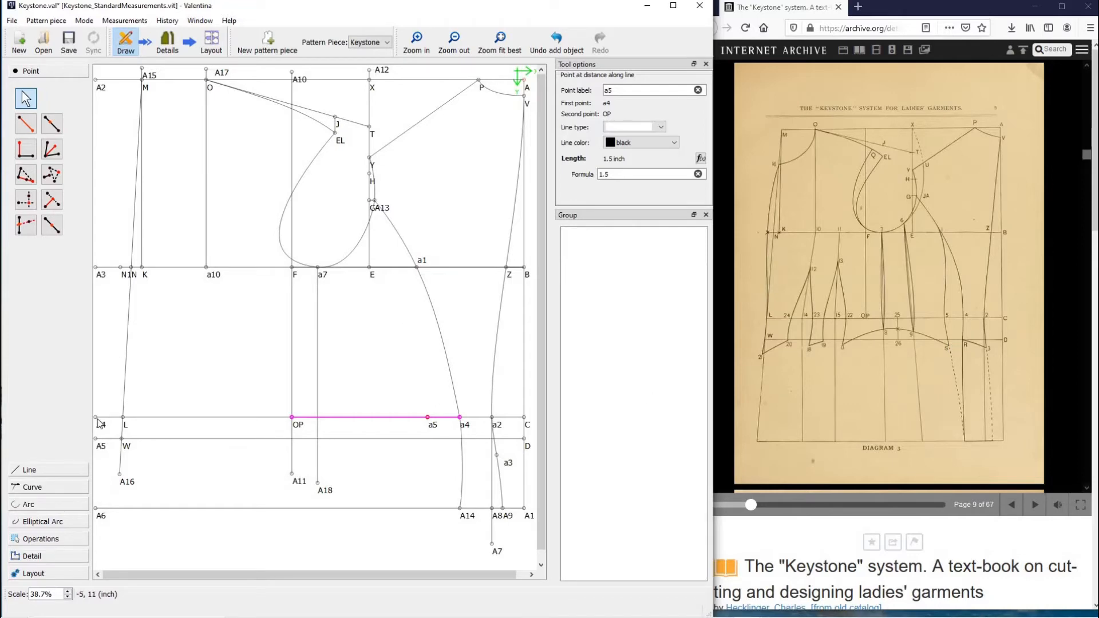
Draw a curved path through points A13, a1, a5 and A14 for the side body seam.
left_click(54, 487)
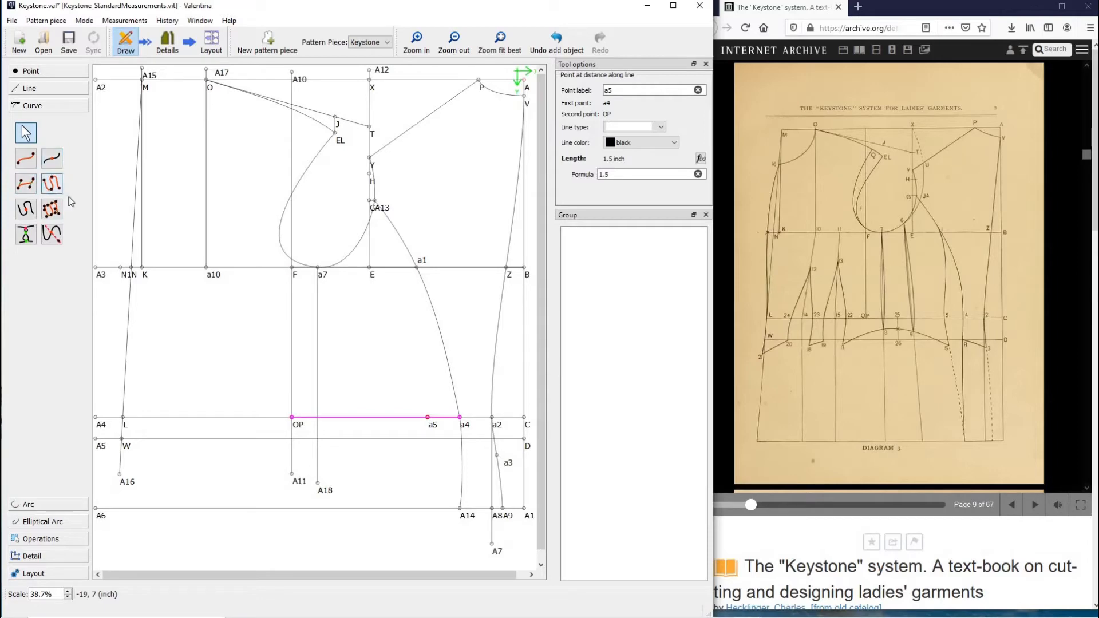
left_click(51, 183)
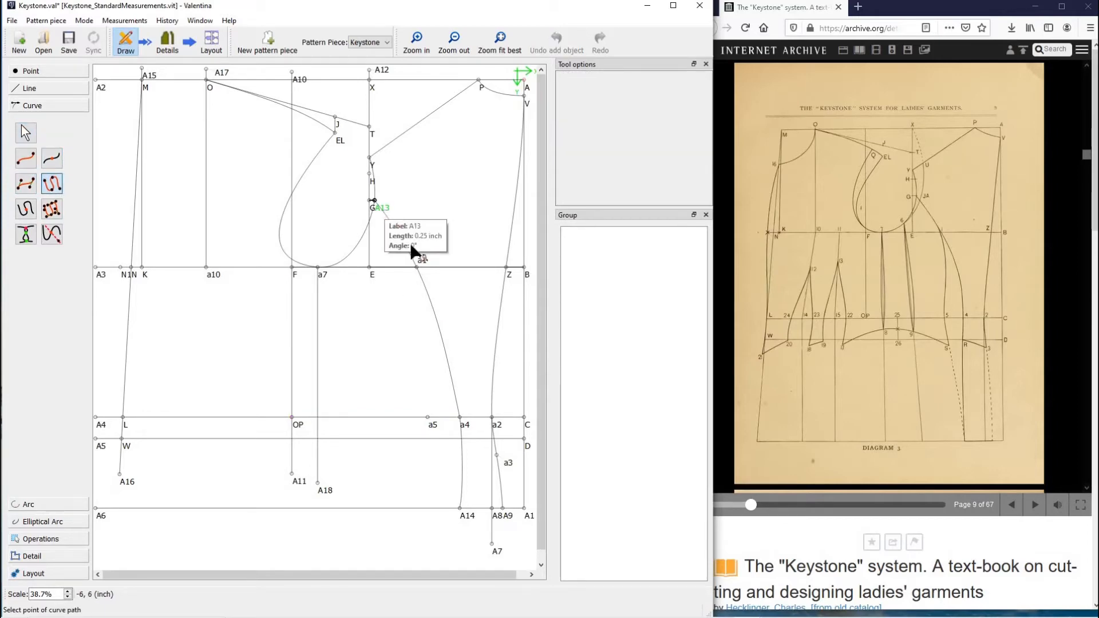
left_click(383, 208)
left_click(418, 268)
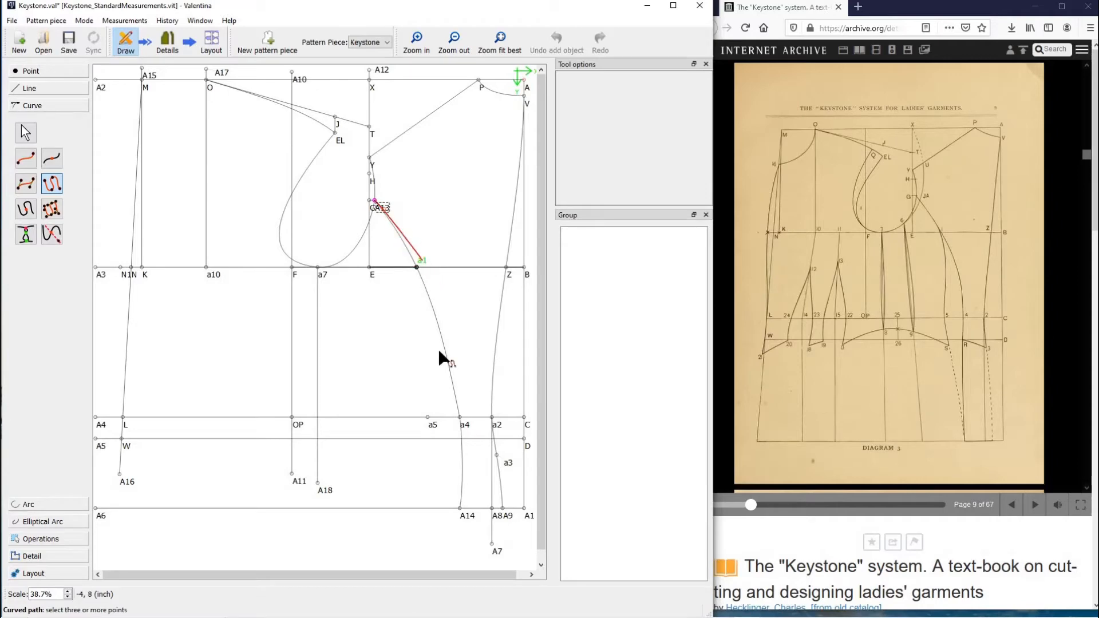
left_click(430, 421)
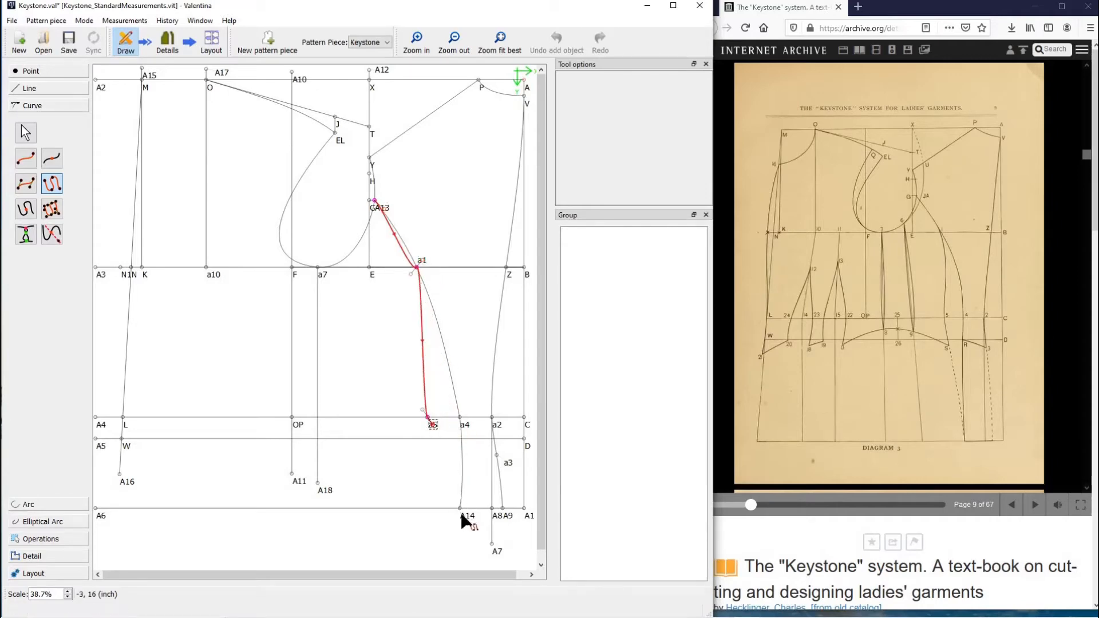
left_click(462, 512)
key("Return")
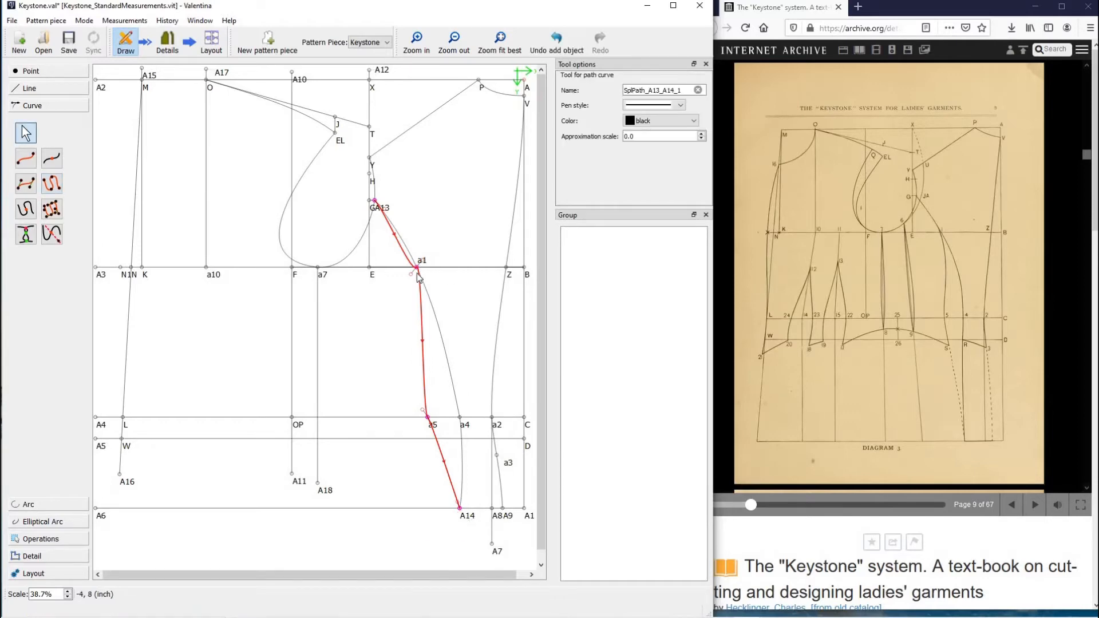
Adjust the new path's handles at a1 and A13 so its upper section follows the existing curve between those points.
left_click(416, 40)
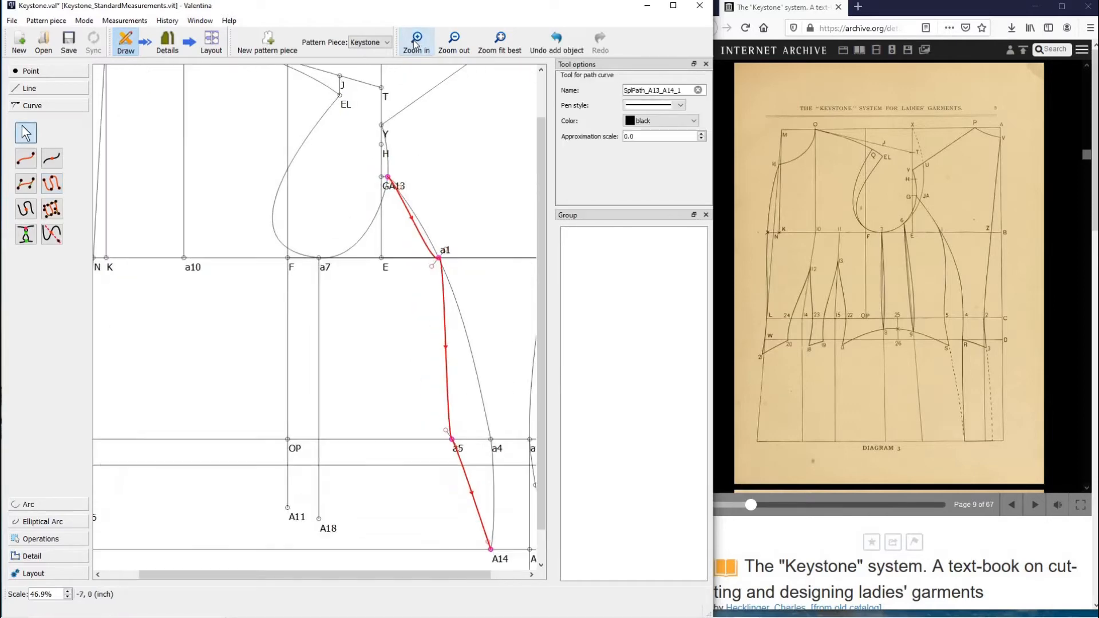
left_click(416, 40)
left_click(416, 40)
left_click_drag(368, 575, 468, 589)
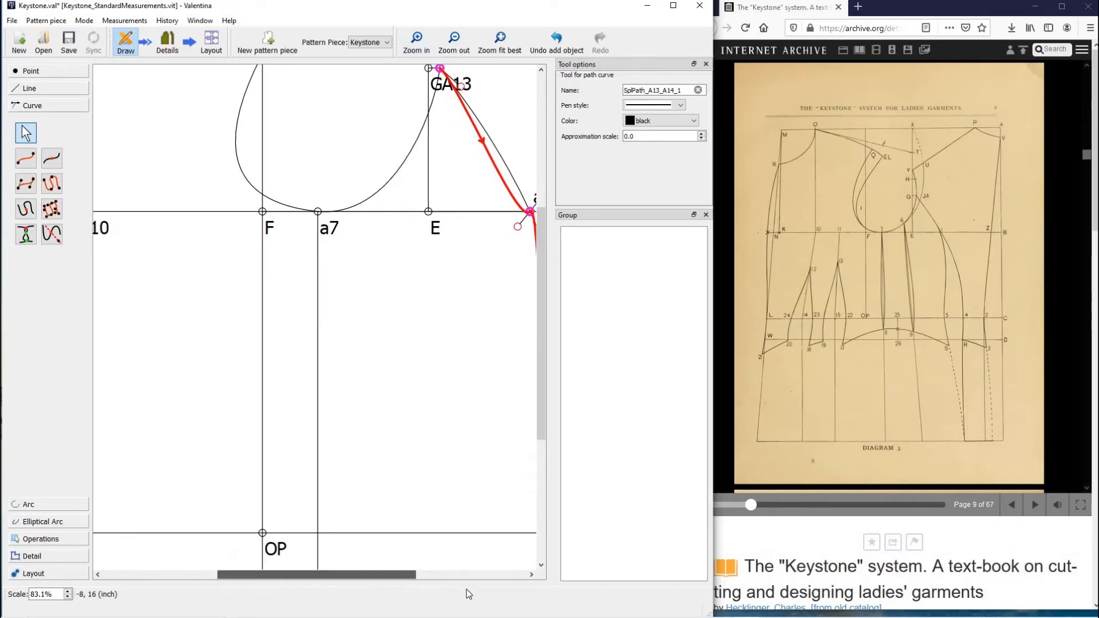
scroll(266, 251, "up", 1)
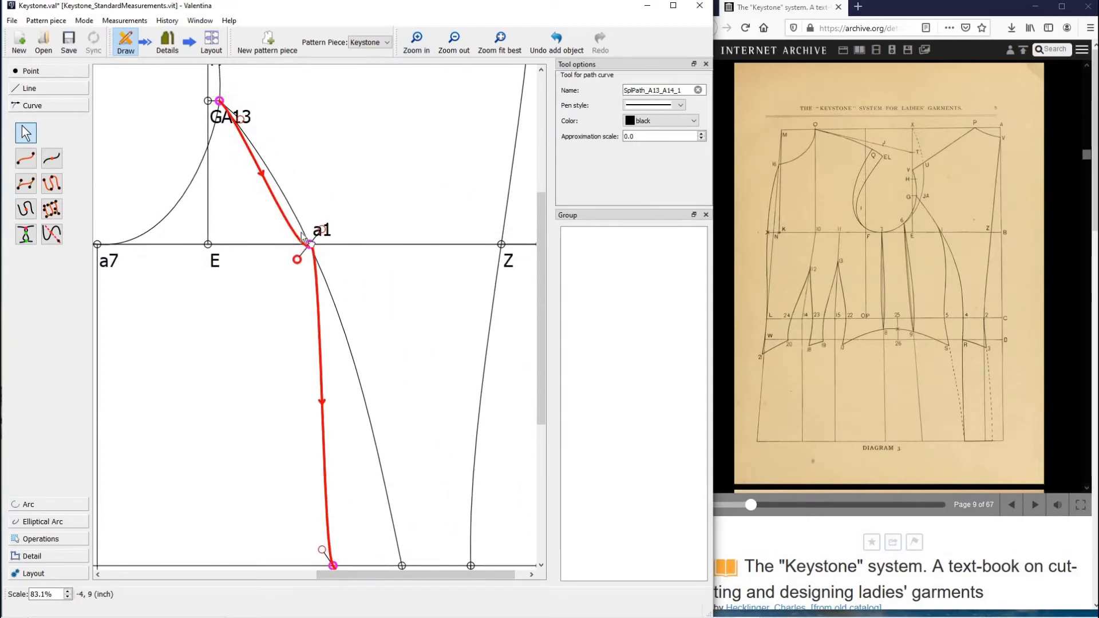
left_click_drag(297, 260, 295, 204)
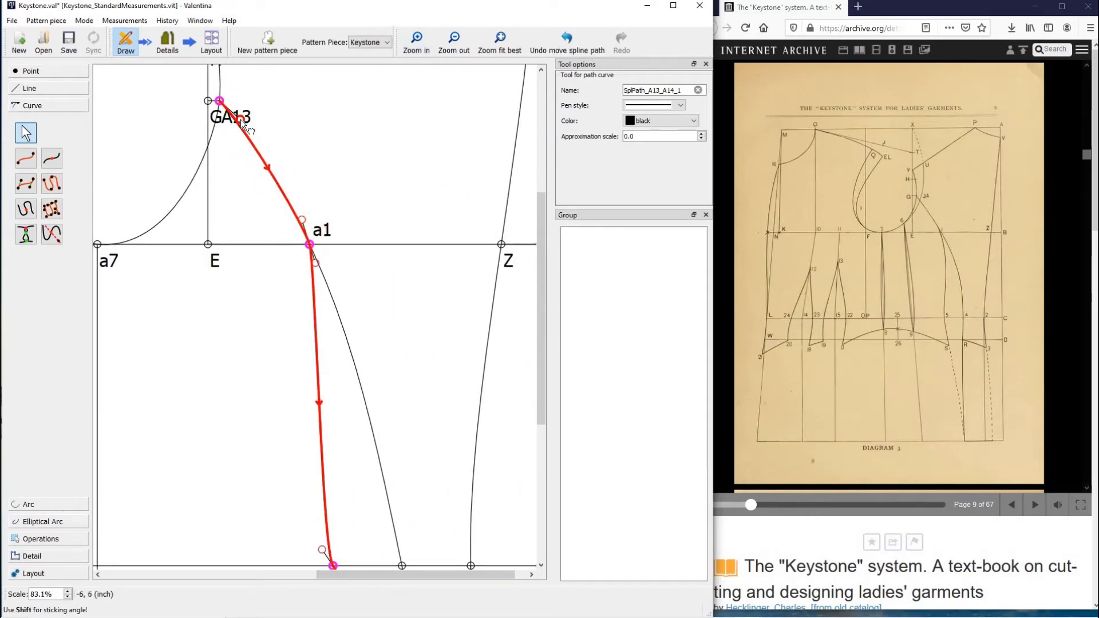
left_click_drag(241, 122, 242, 125)
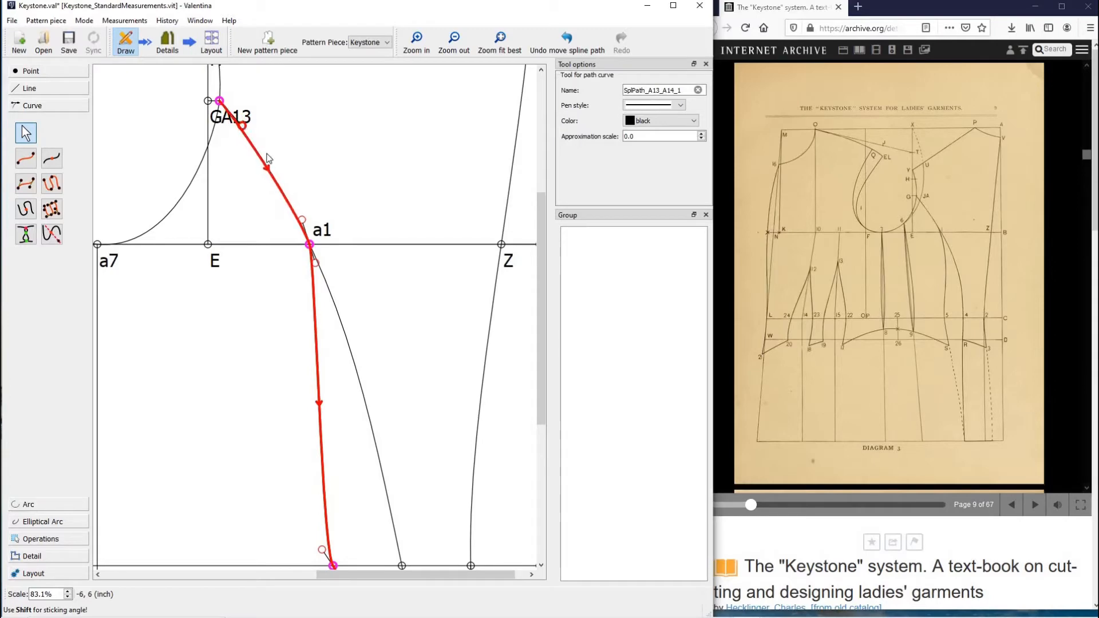
Bow the path's a1–a5 section outward with a longer handle below a1, and steepen the tangent at a5.
scroll(403, 331, "down", 2)
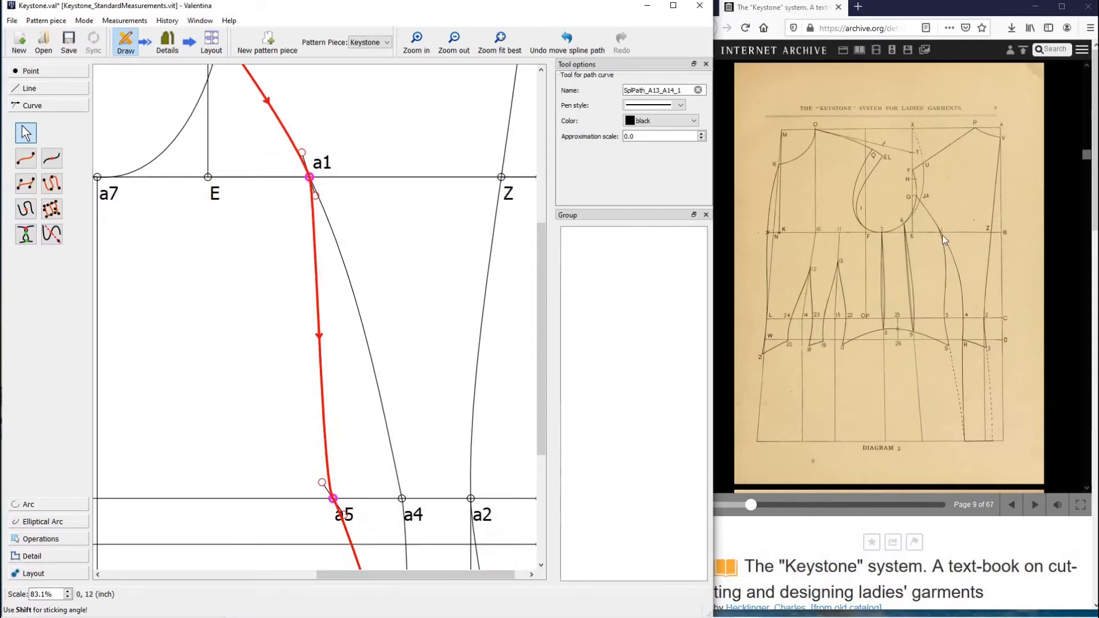
left_click_drag(316, 196, 349, 331)
scroll(343, 406, "down", 3)
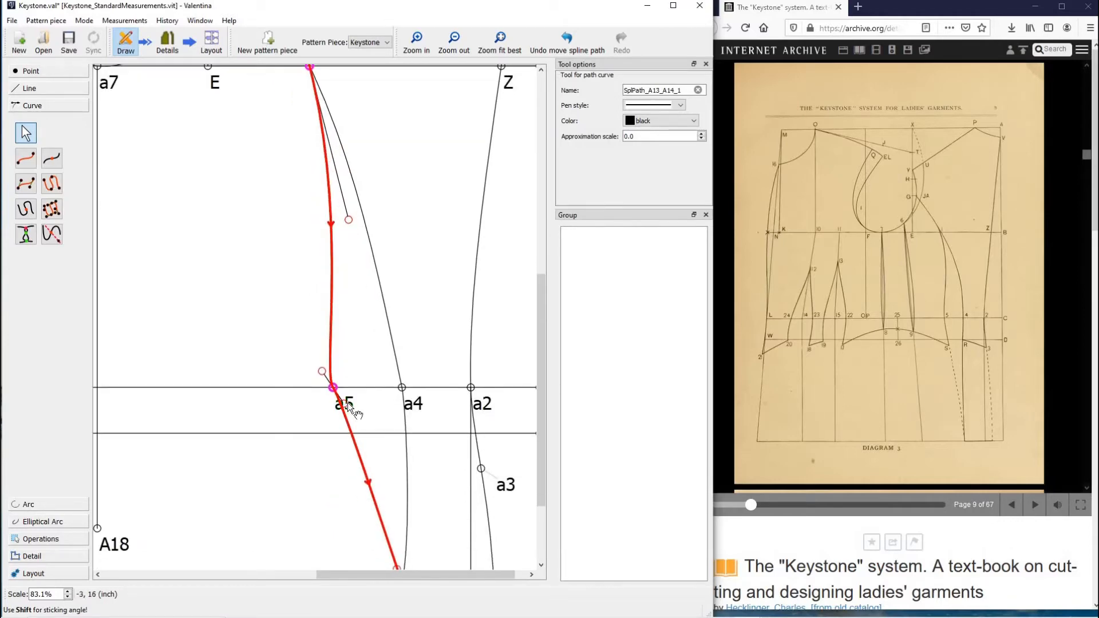
left_click_drag(345, 405, 338, 411)
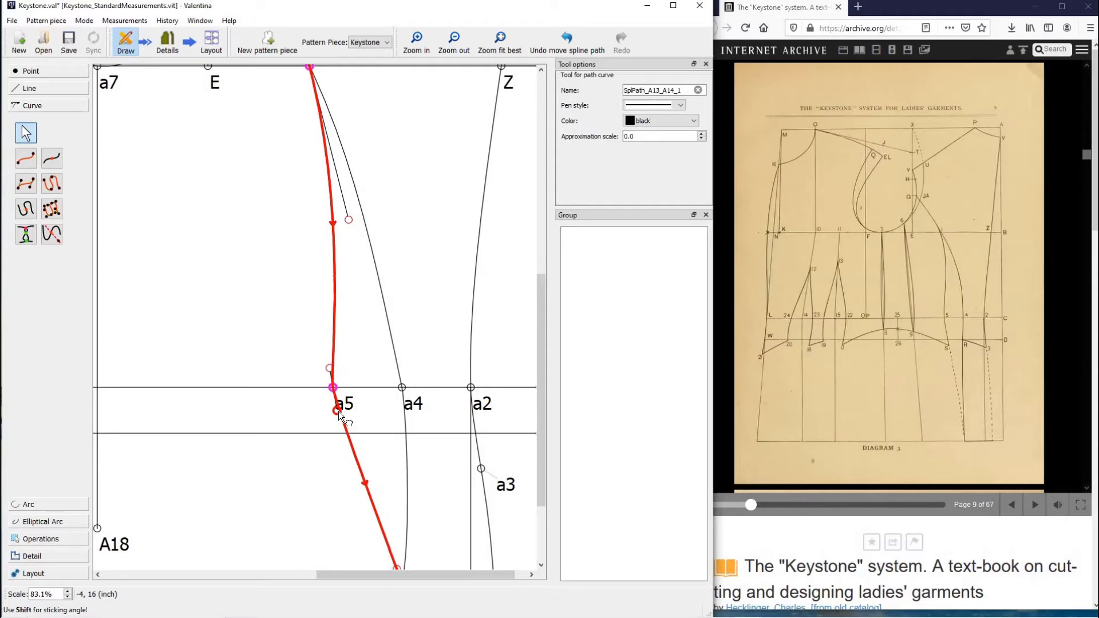
Shape the a5–A14 section into a gentle S-curve by lengthening the handles above A14 and below a5.
scroll(452, 418, "down", 3)
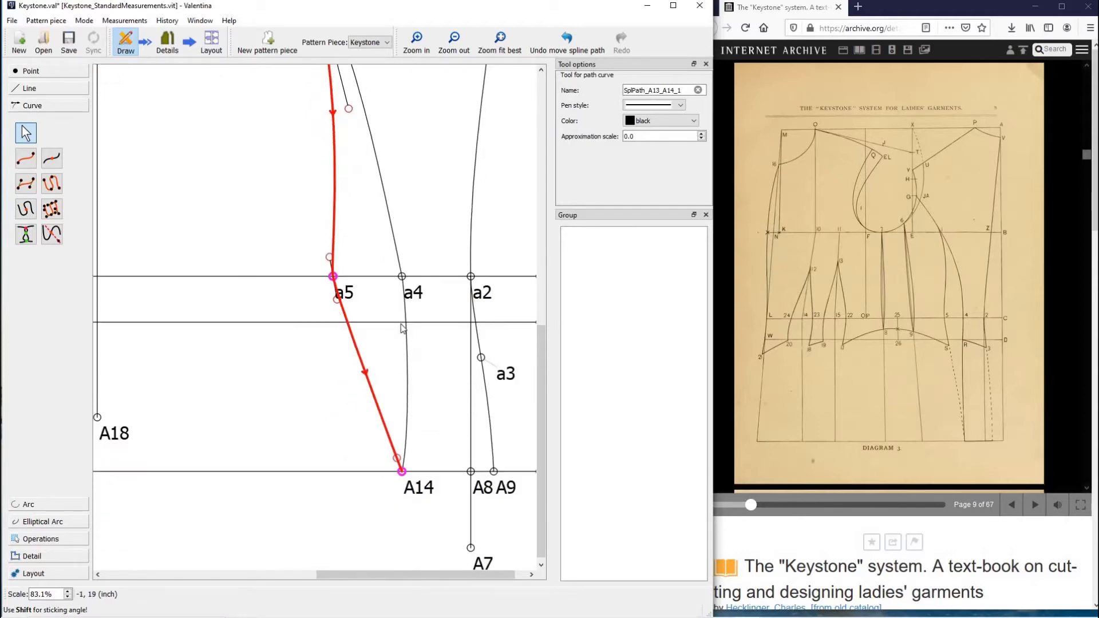
left_click_drag(397, 458, 391, 408)
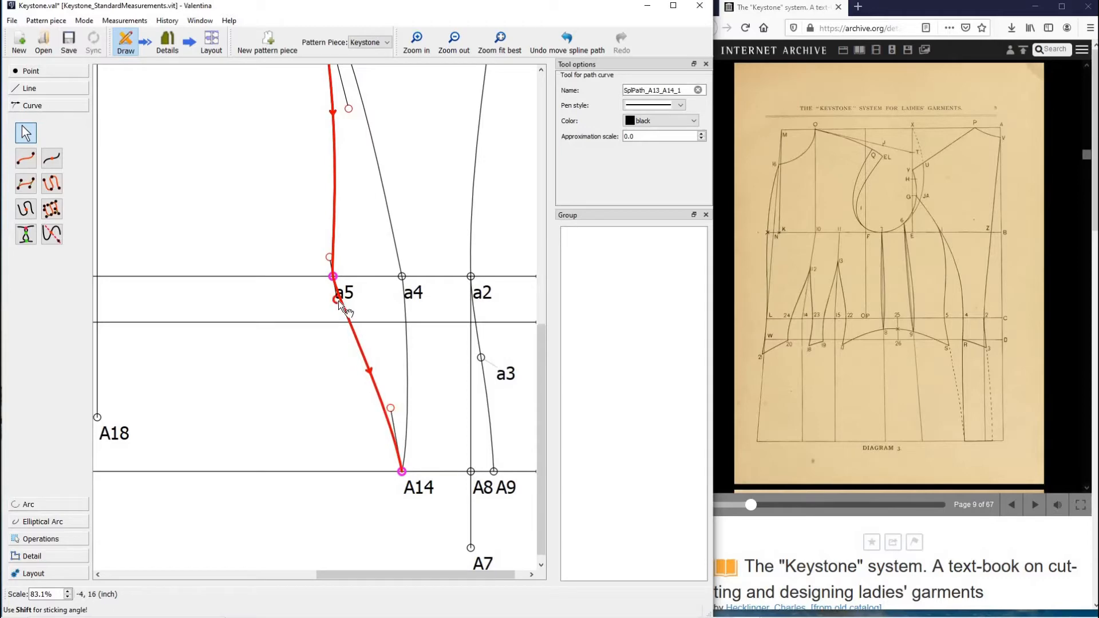
left_click_drag(339, 300, 340, 331)
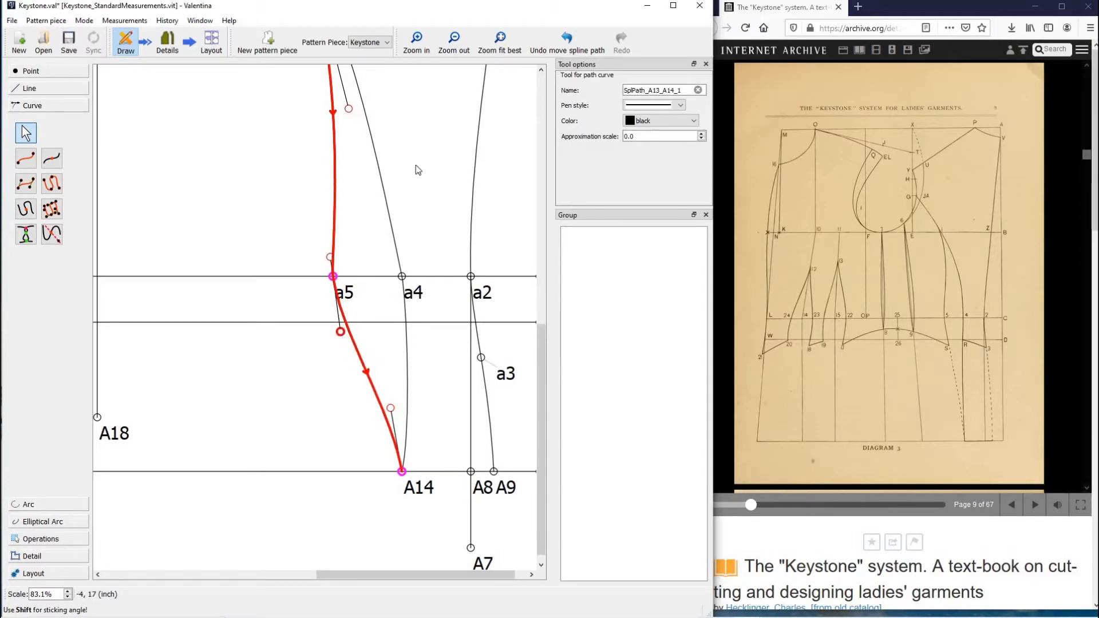
Add a point where the A13–a4–A14 curve meets the horizontal axis through D at 180°, and label it R.
left_click(455, 43)
left_click(455, 43)
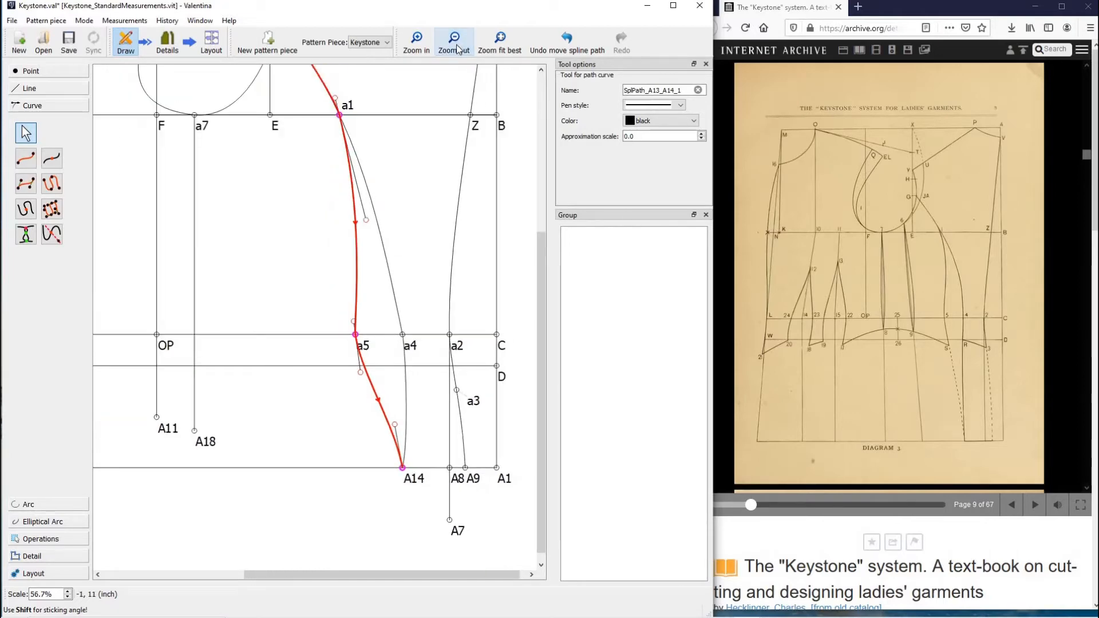
left_click(421, 248)
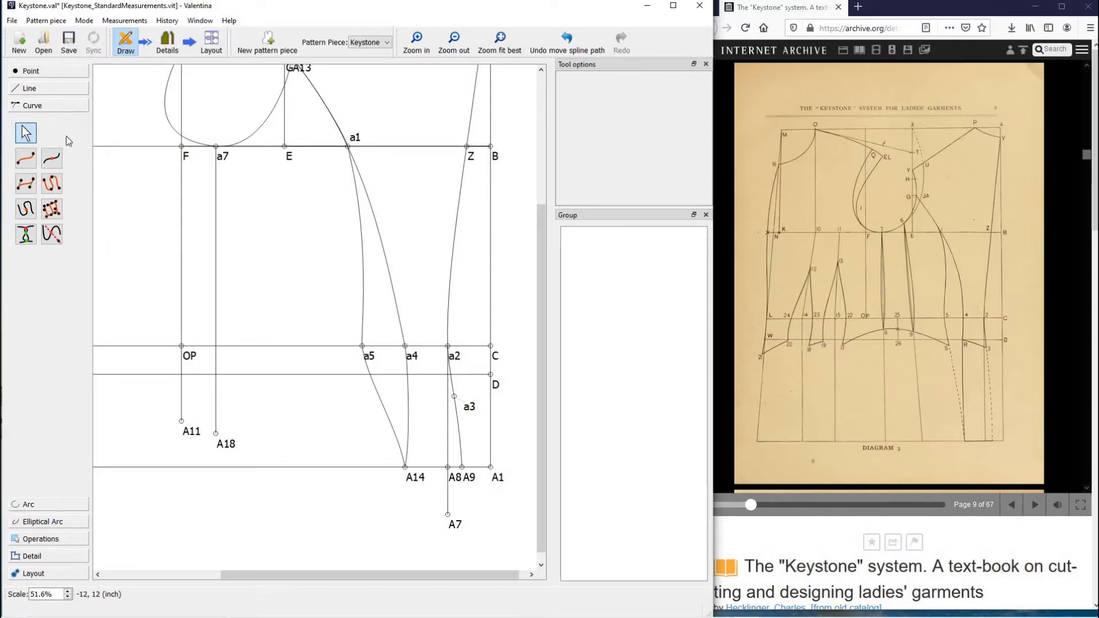
left_click(51, 234)
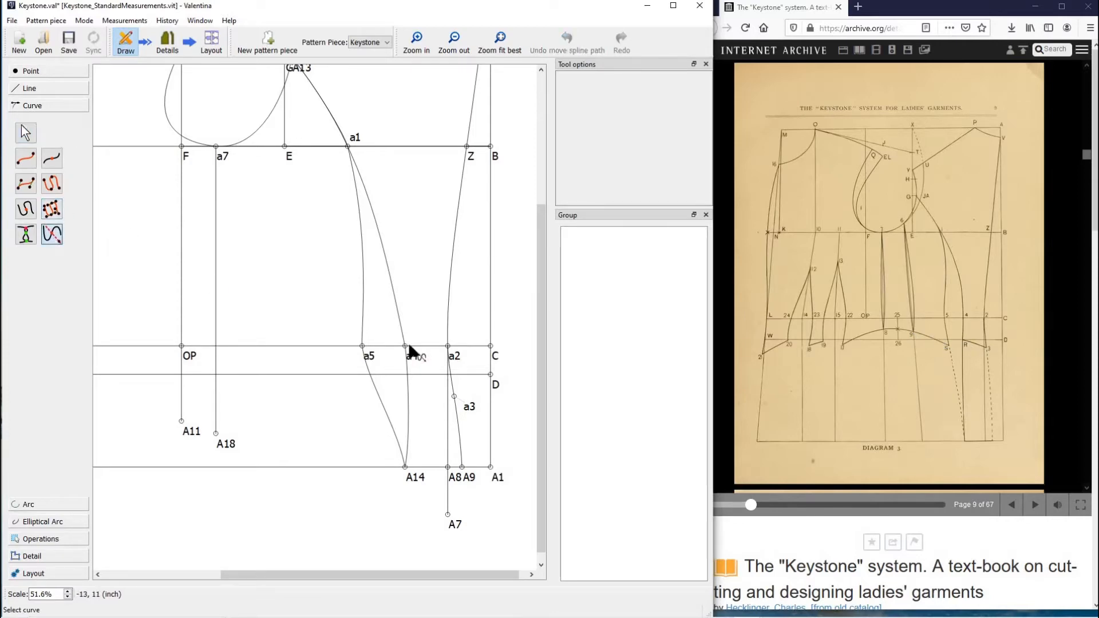
left_click(407, 387)
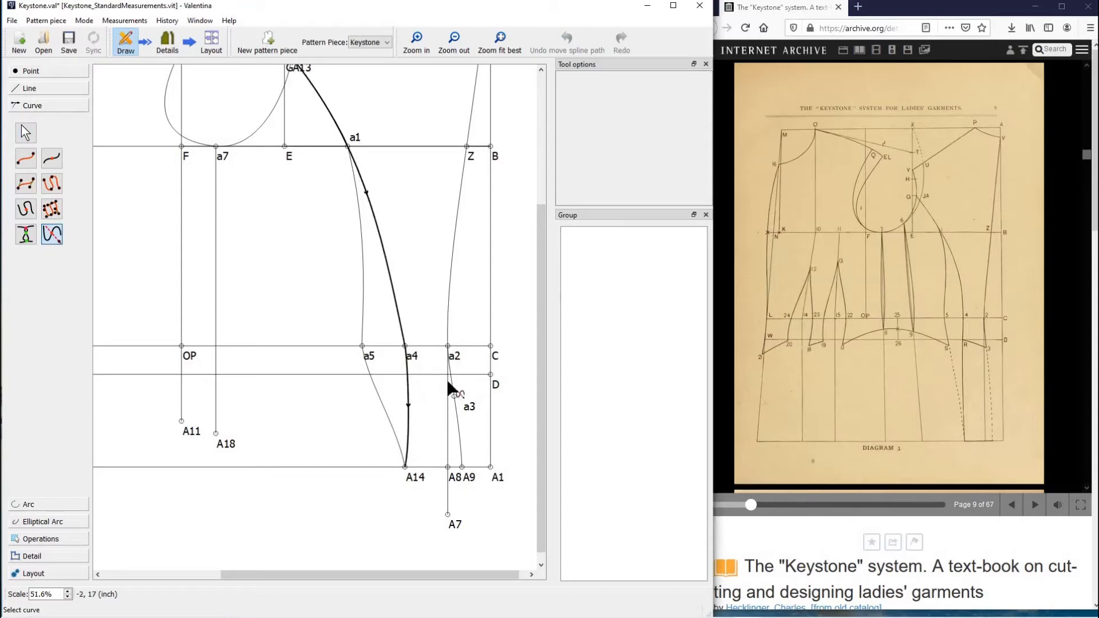
left_click(491, 376)
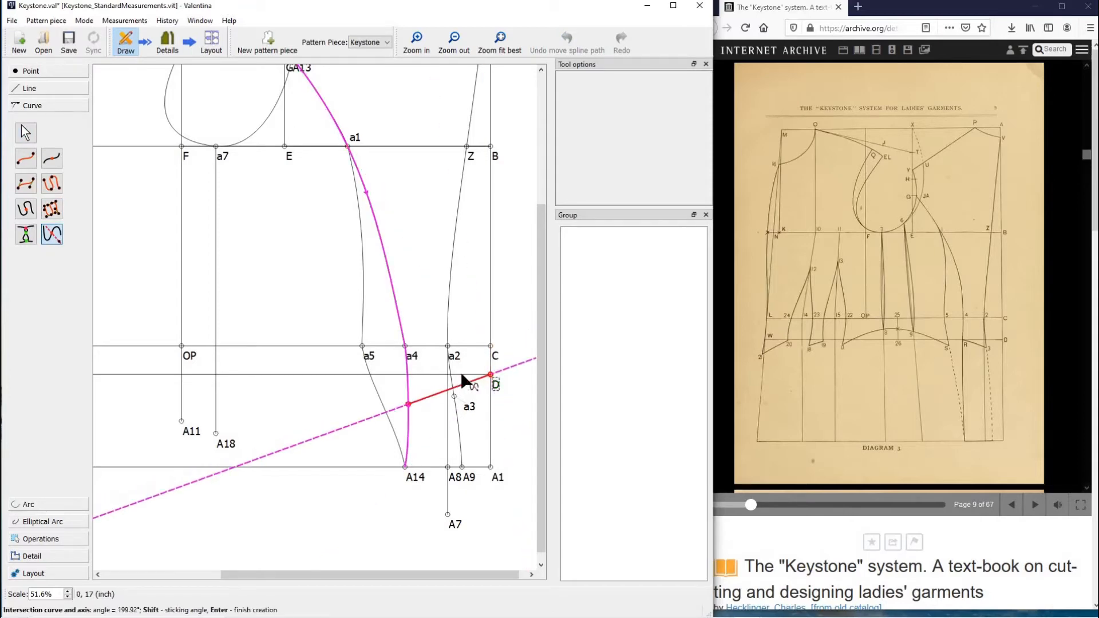
left_click(465, 375, "shift")
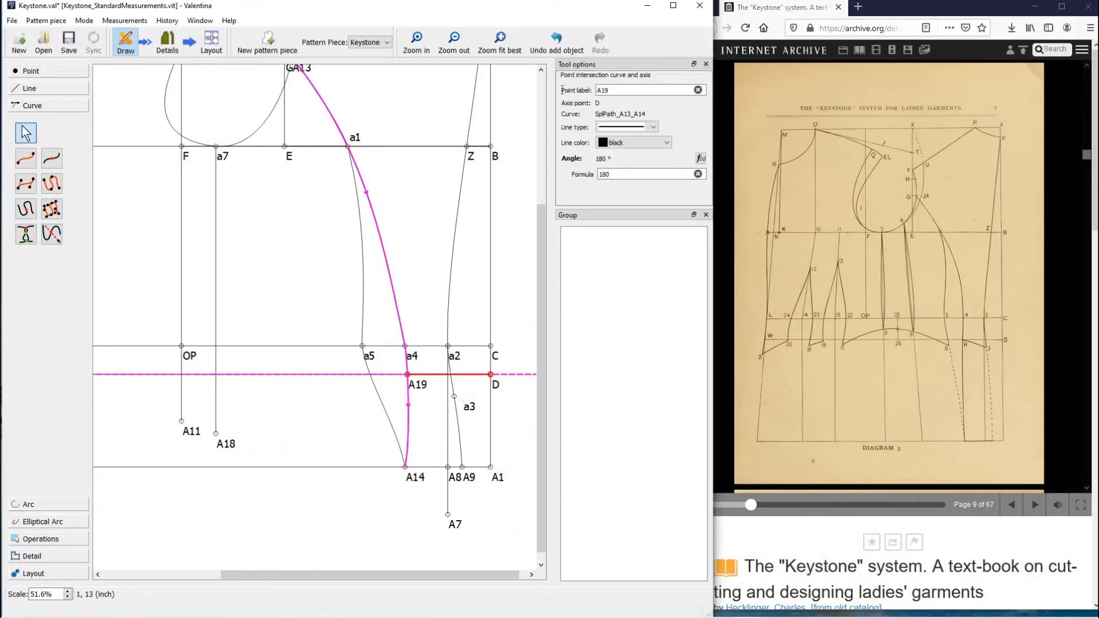
left_click_drag(636, 90, 564, 91)
type("R")
left_click(421, 379)
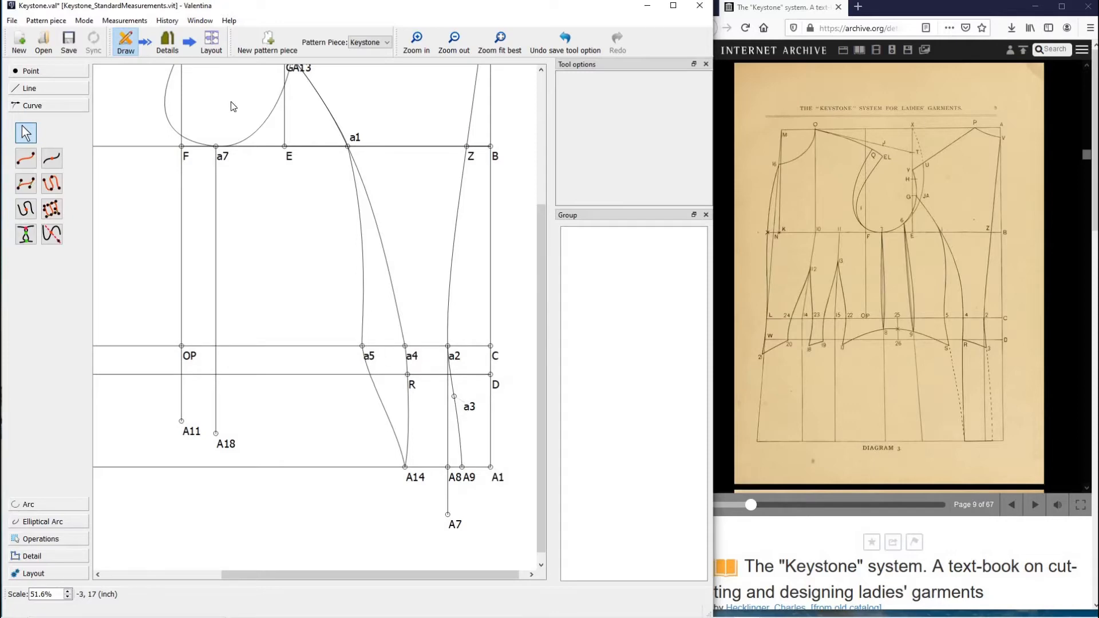
Segment the curved path through A13, a1, a5 and A14 at the curve length SplPath_A13_R.
left_click(26, 209)
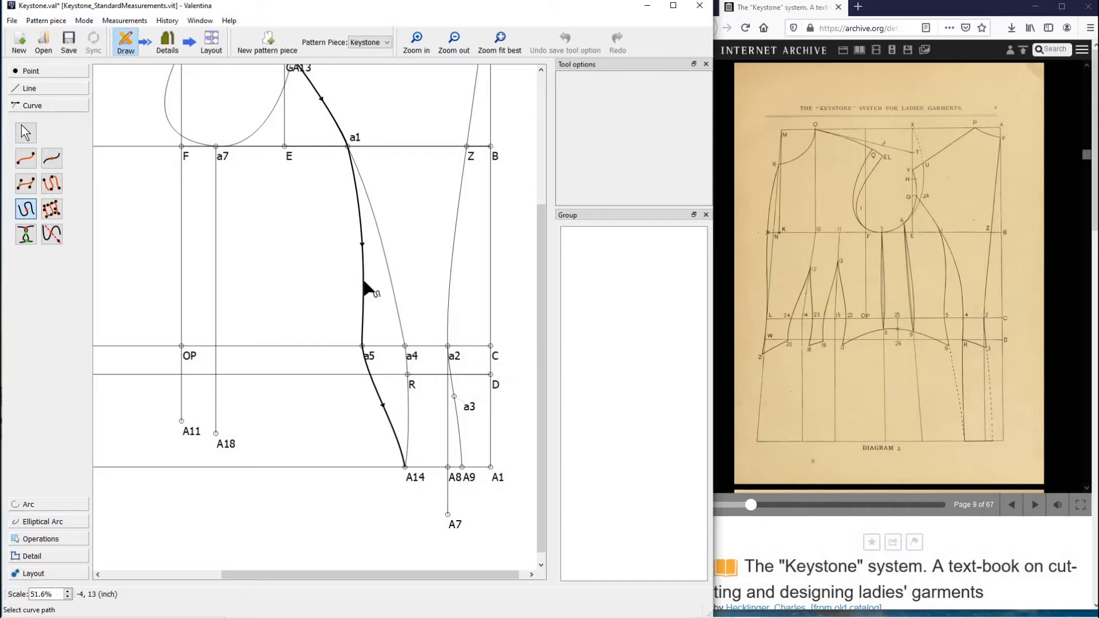
left_click(377, 397)
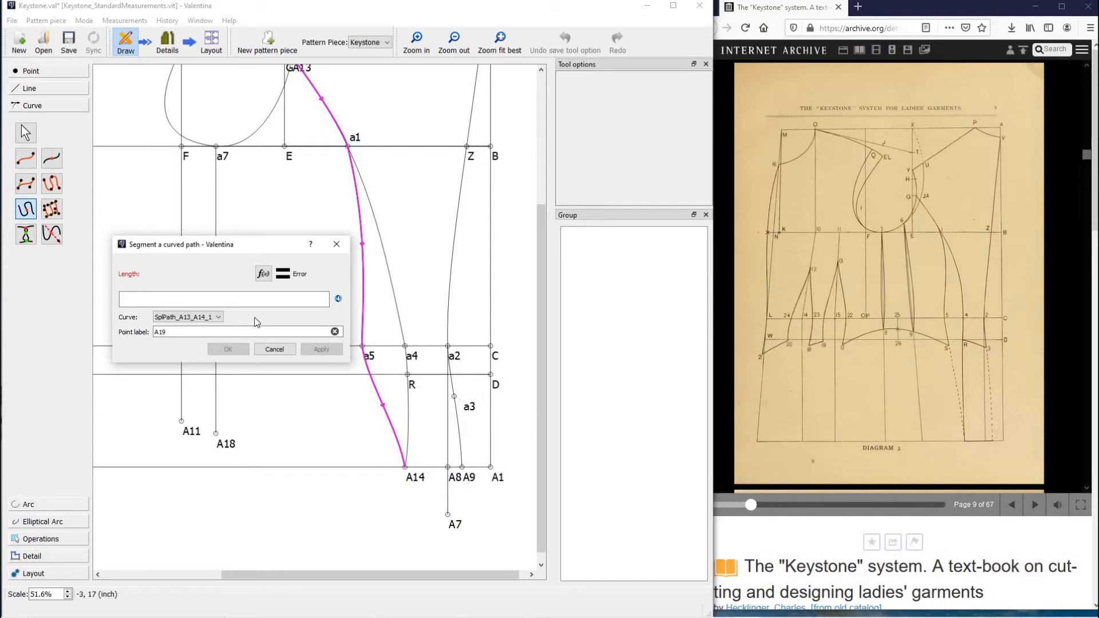
left_click(263, 273)
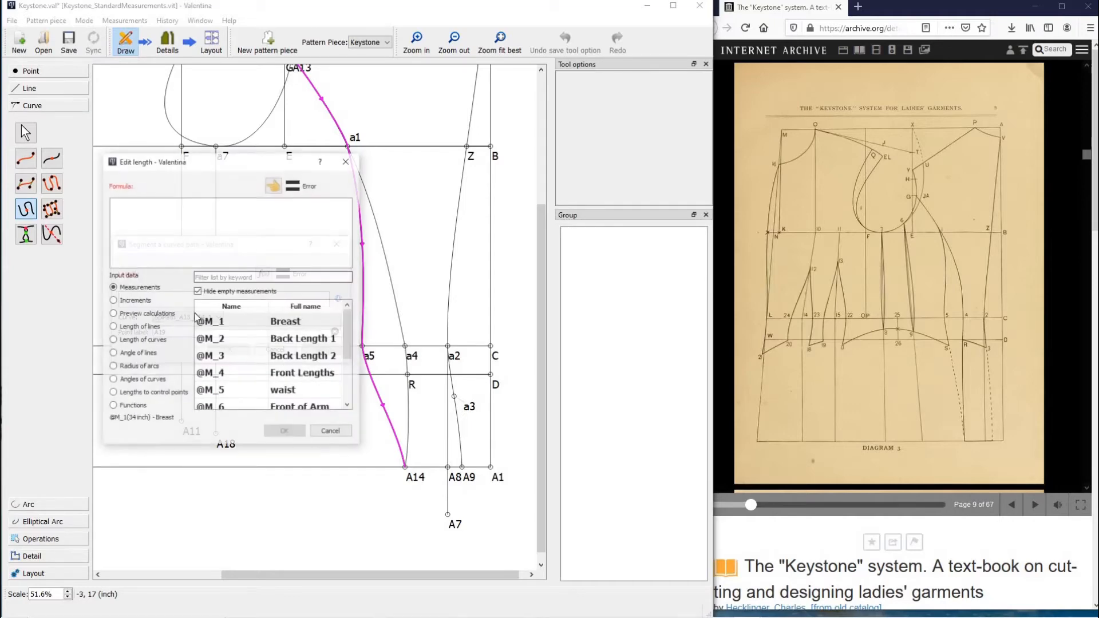
left_click(151, 340)
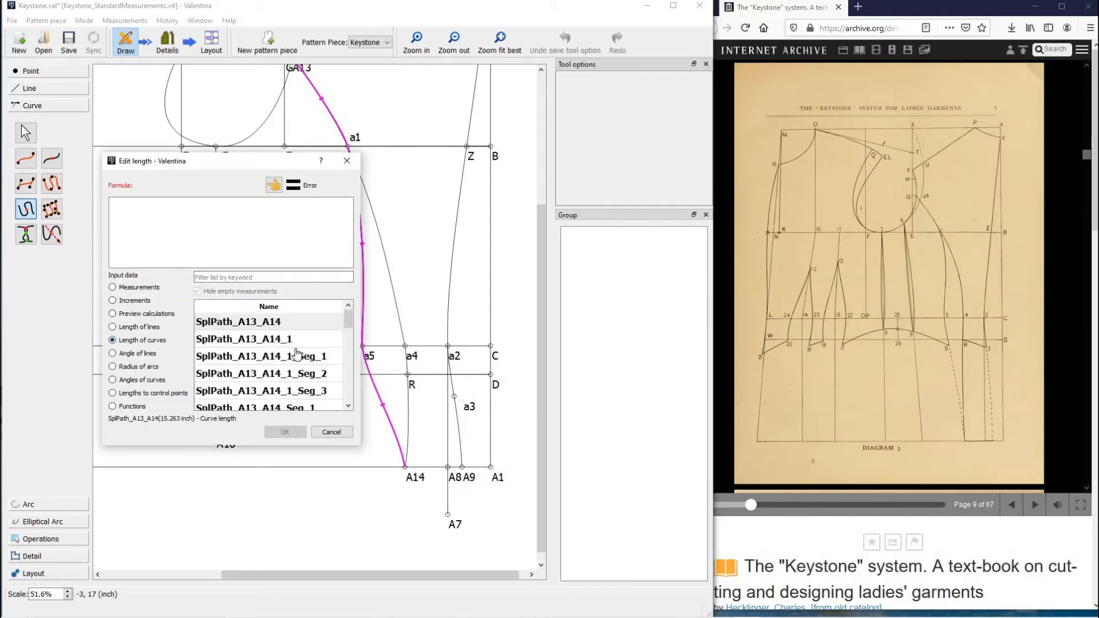
left_click(237, 279)
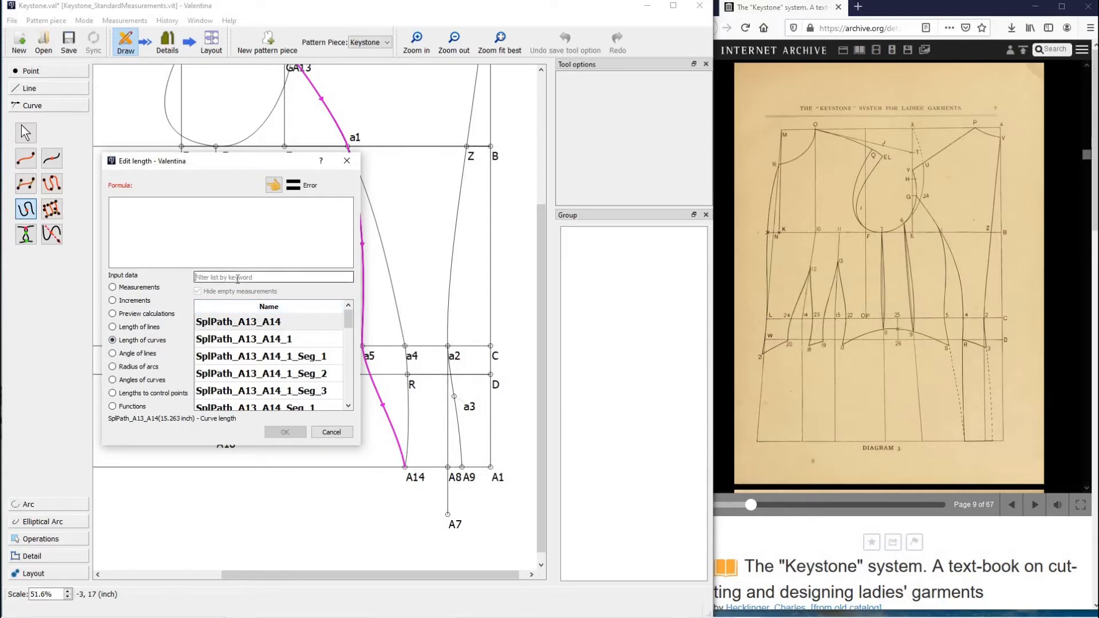
type("A")
scroll(289, 349, "down", 2)
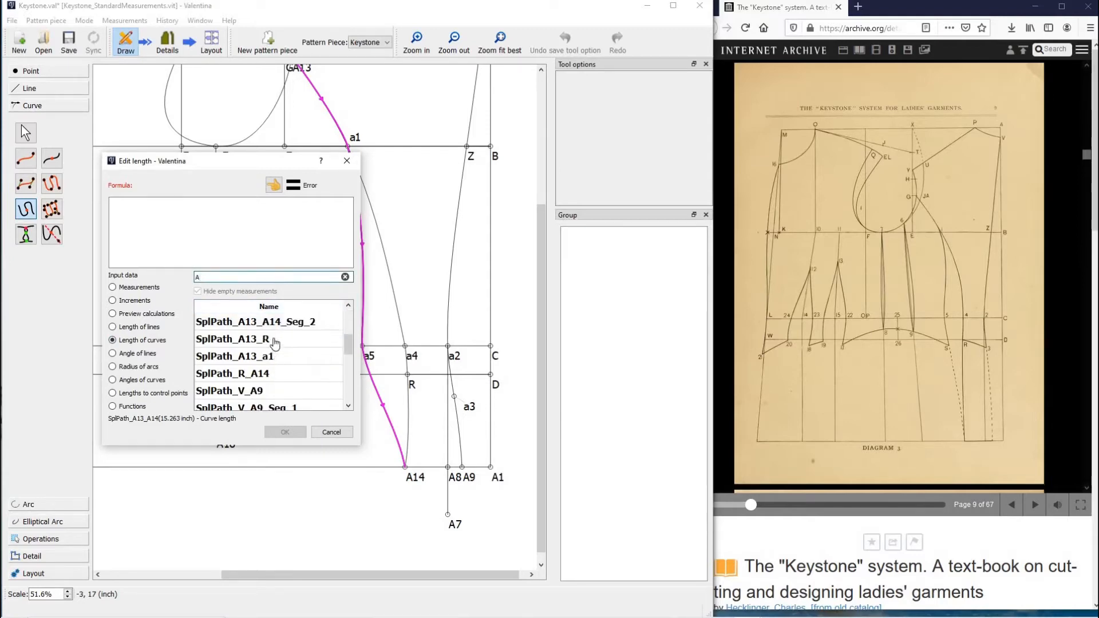
double_click(274, 341)
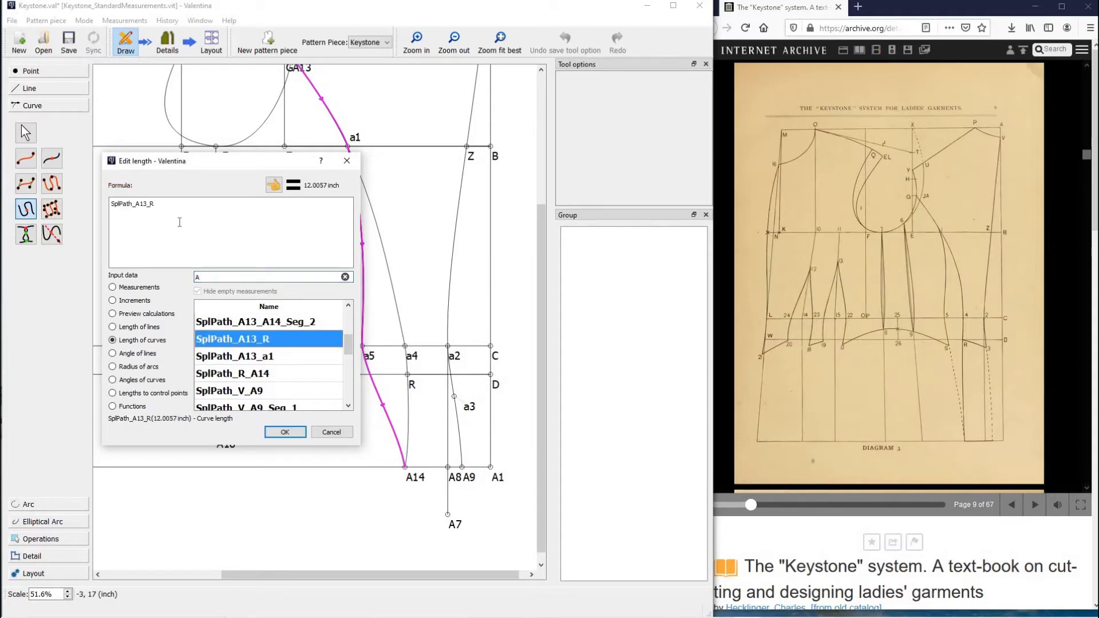
left_click(285, 431)
left_click(319, 350)
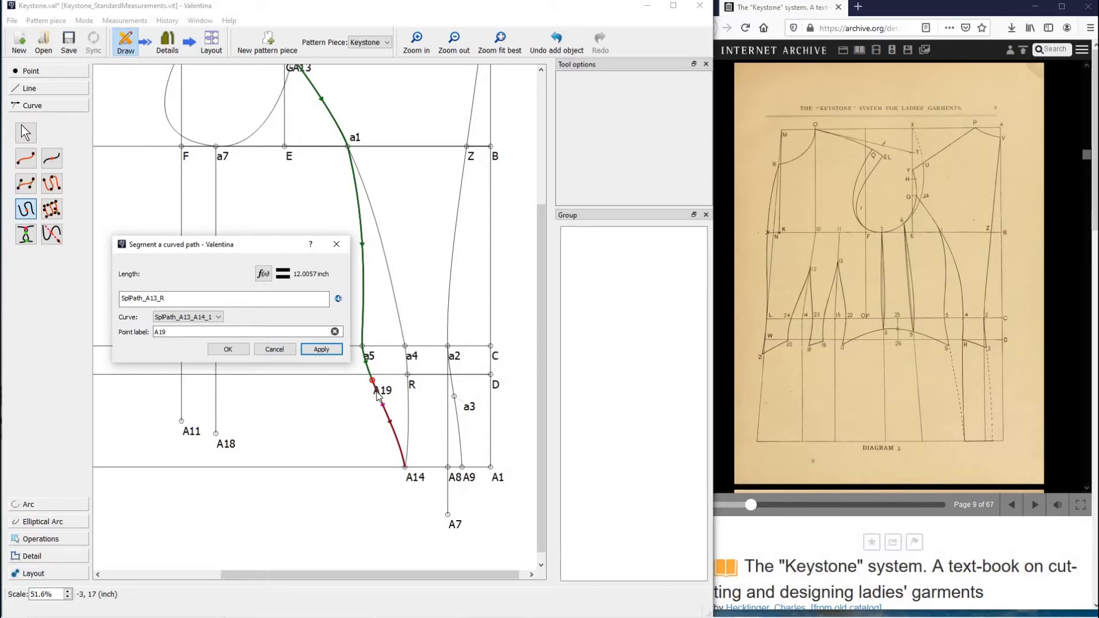
left_click(228, 350)
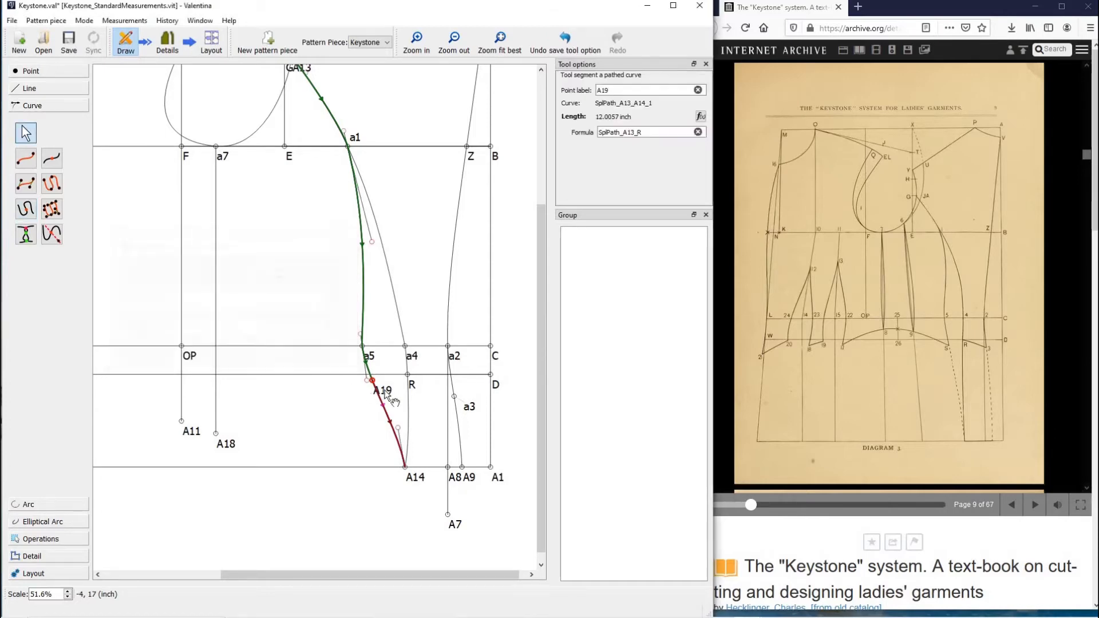
Rename the new segment point on the a5–A14 section as S.
left_click_drag(641, 91, 541, 87)
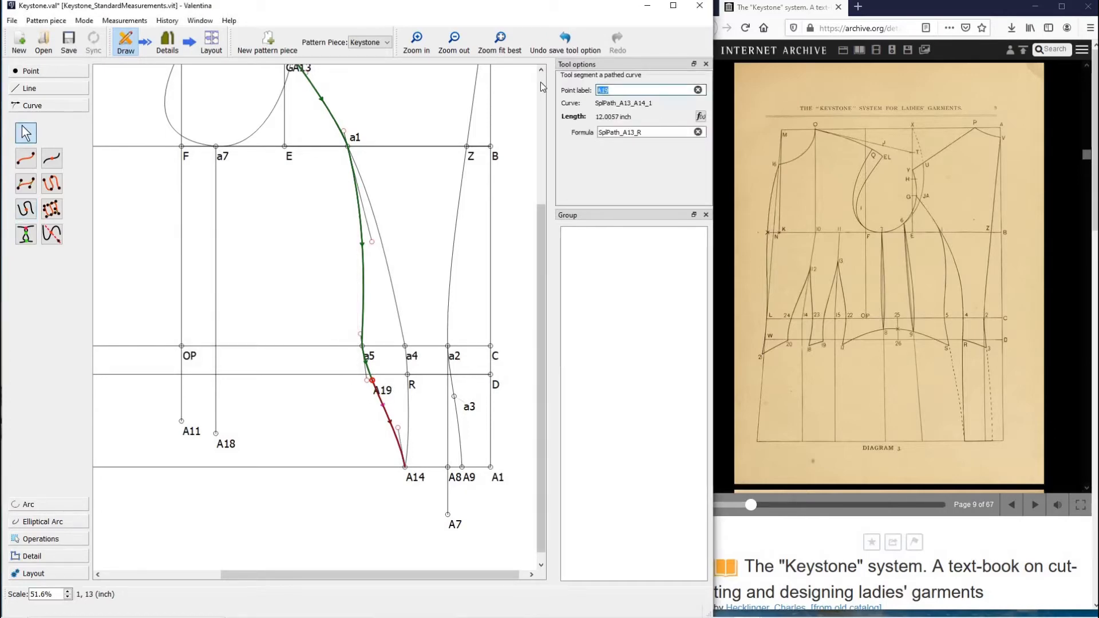
type("S")
left_click(424, 277)
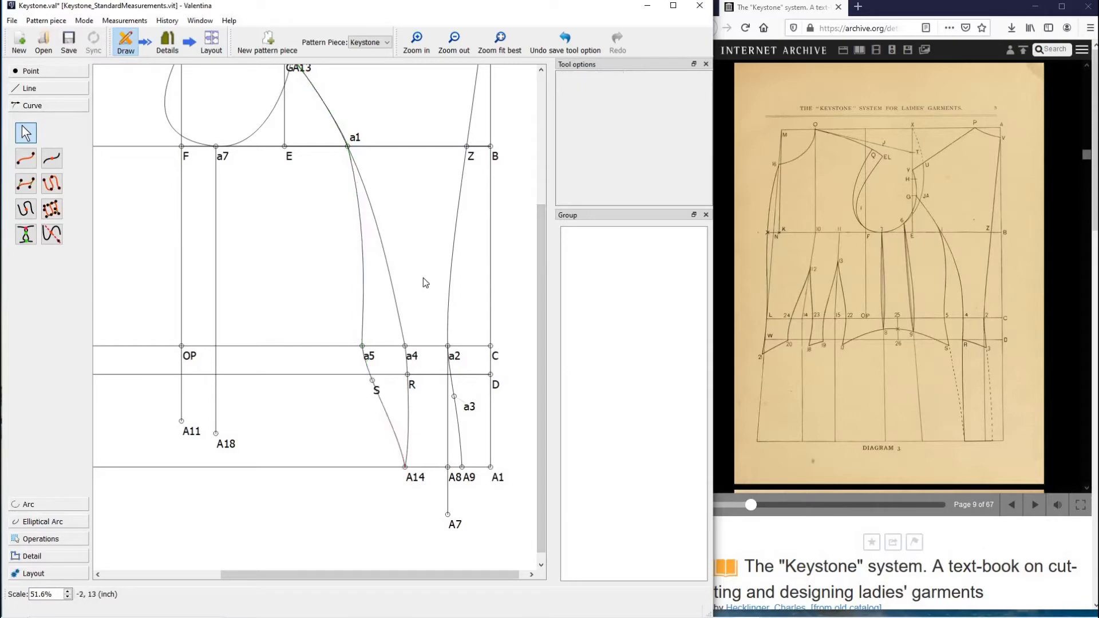
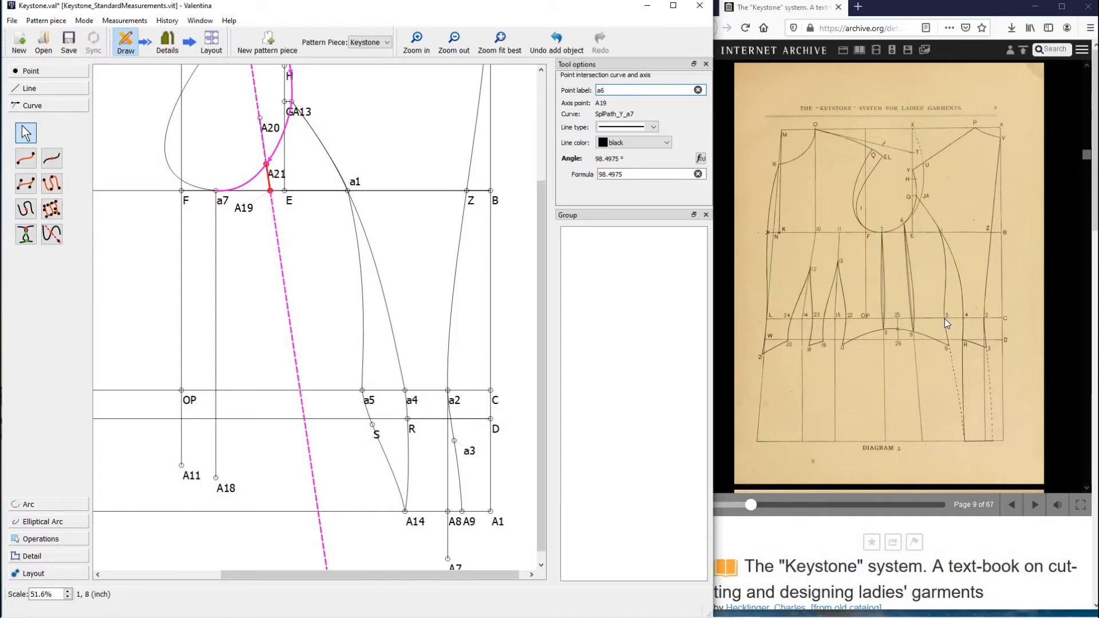
Add a point where the vertical line A18–a7 intersects the waist line OP–a5.
left_click(336, 297)
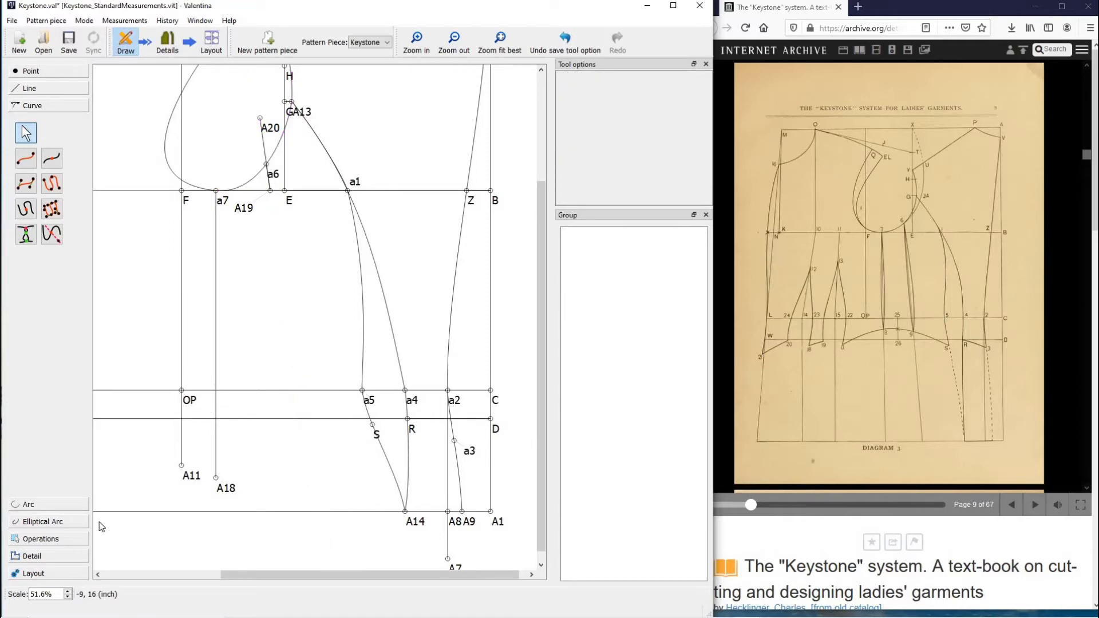
left_click(58, 91)
left_click(57, 140)
left_click(218, 479)
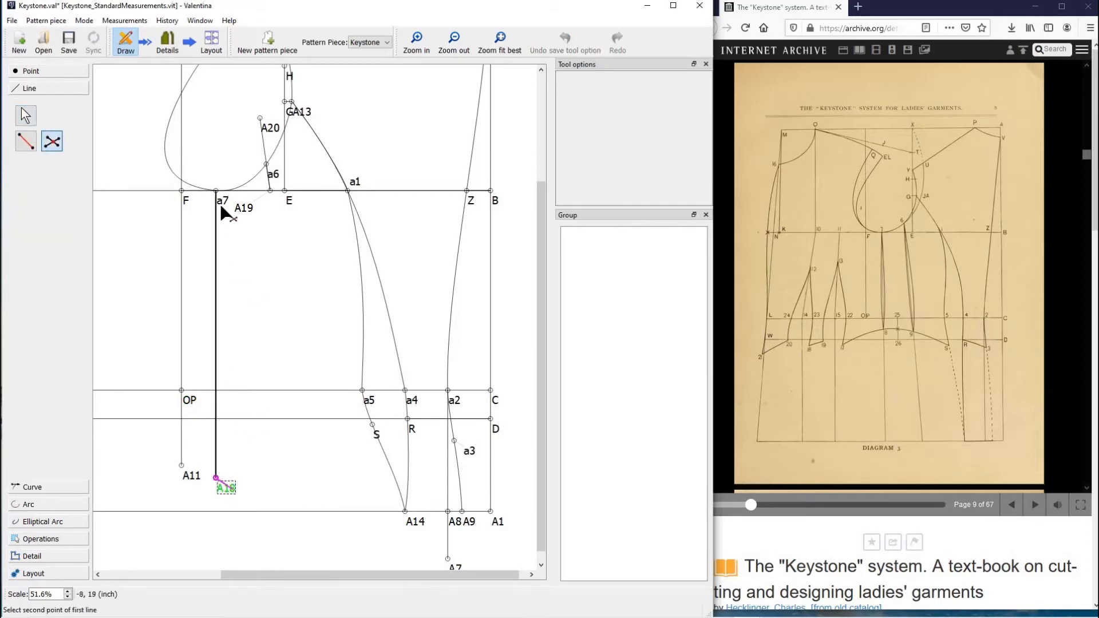
left_click(216, 191)
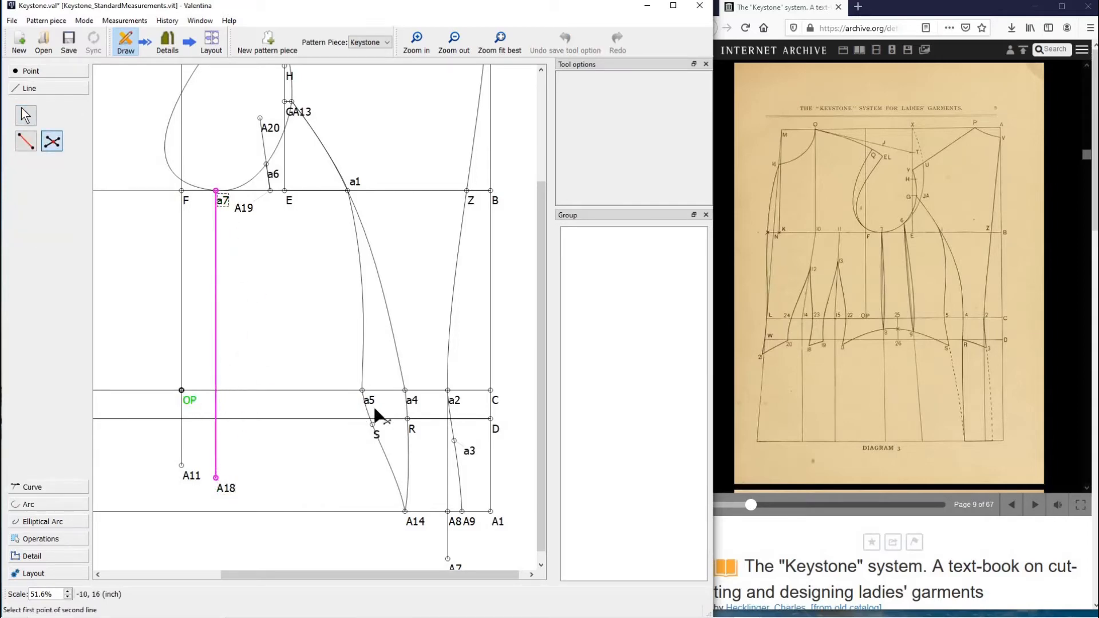
left_click(181, 390)
left_click(362, 390)
left_click(281, 442)
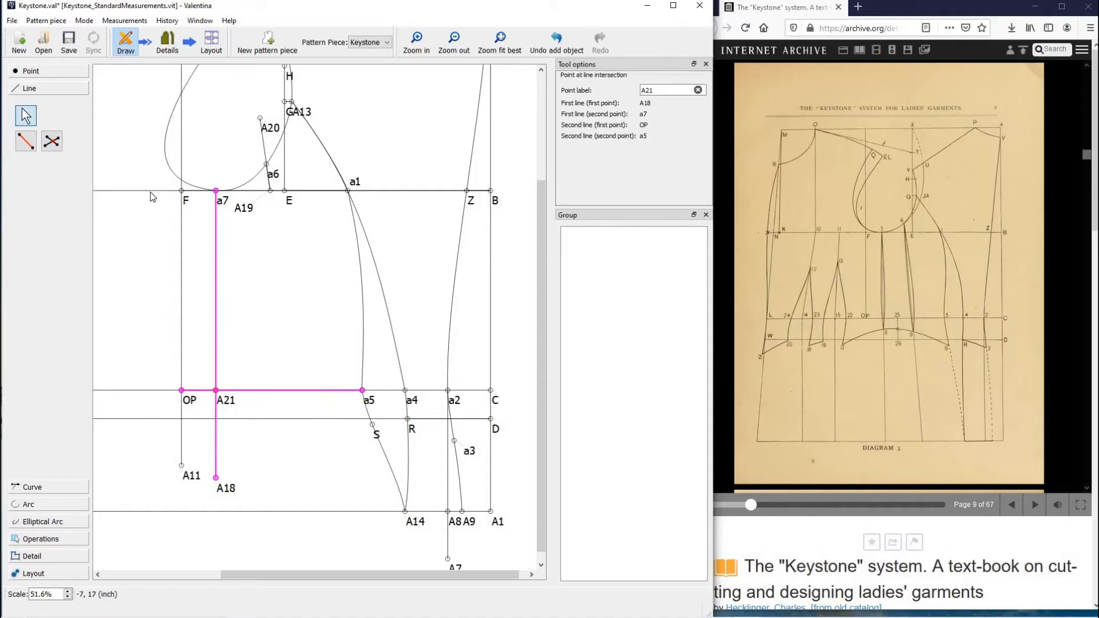
Add a point midway between A21 and a5 using CurrentLength/2, and place its label above the line, clear of the point.
left_click(63, 70)
left_click(52, 226)
left_click(233, 400)
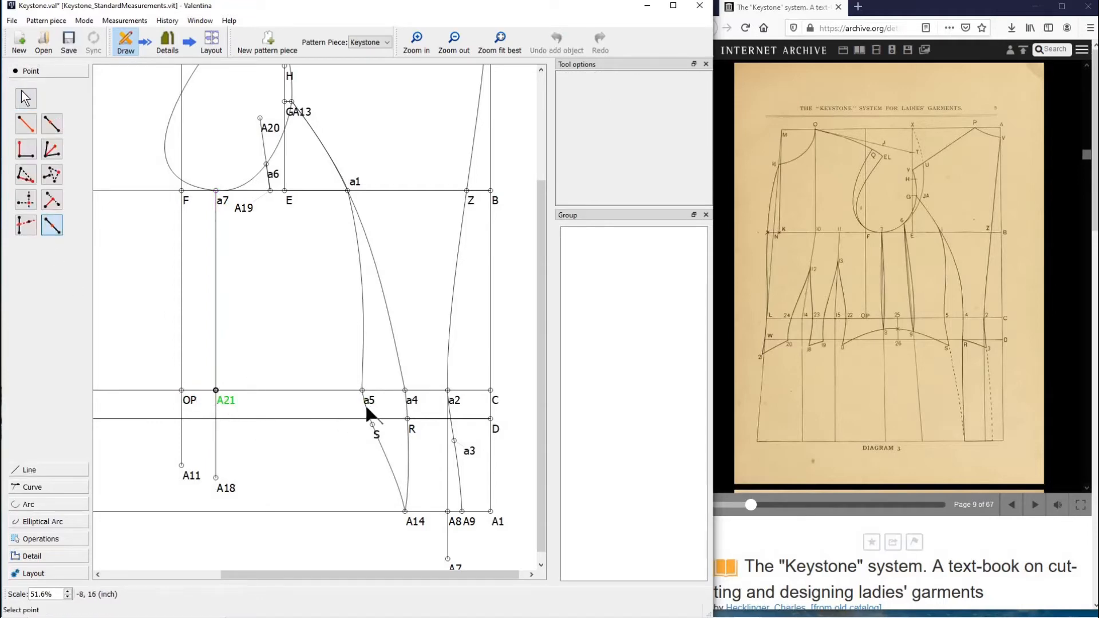
left_click(367, 409)
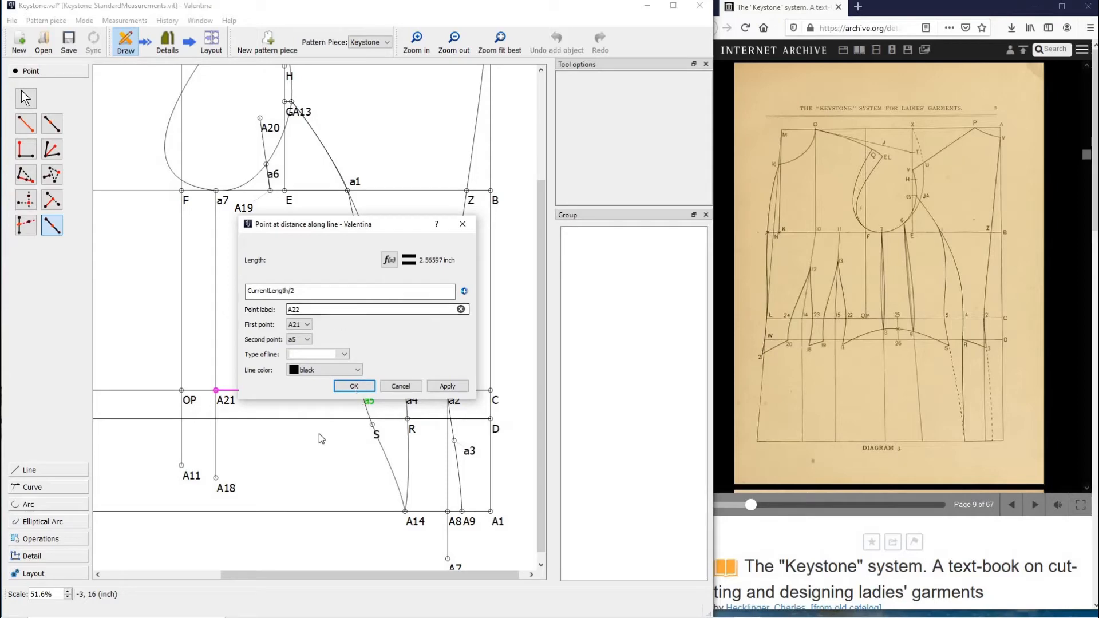
left_click(354, 386)
left_click_drag(328, 375, 322, 378)
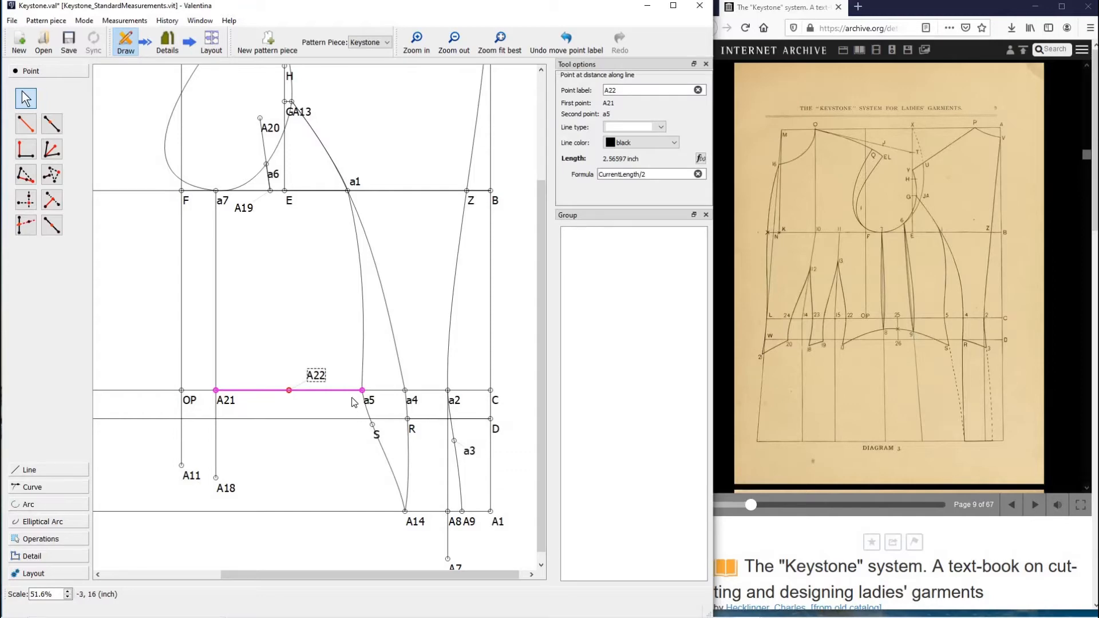
mouse_move(312, 380)
left_mouse_down()
mouse_move(286, 382)
mouse_move(364, 408)
mouse_move(331, 383)
left_mouse_up()
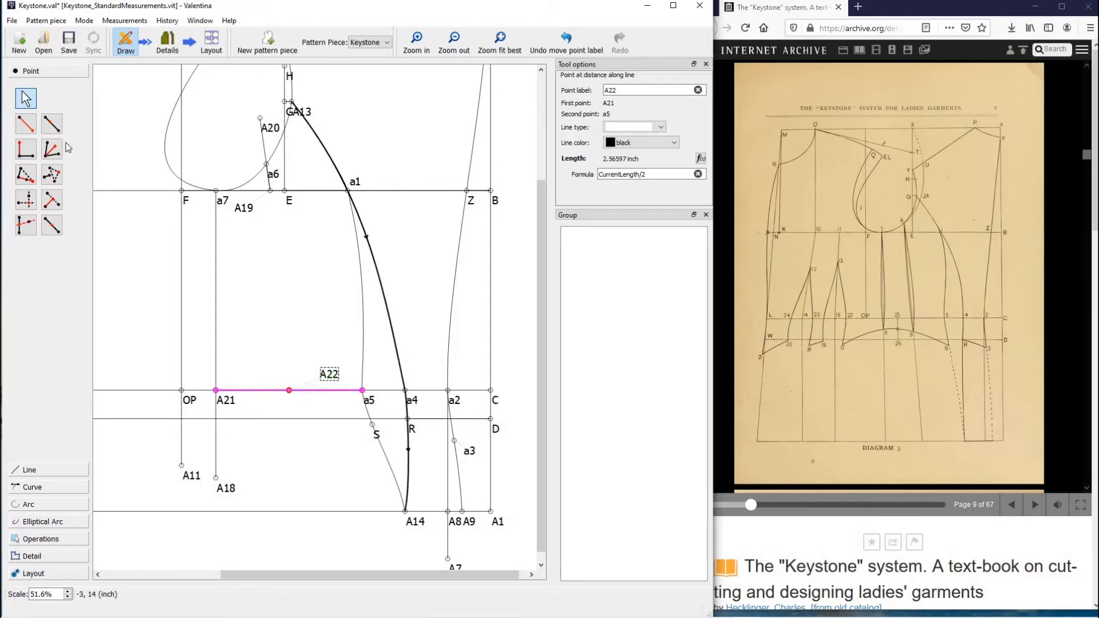
Draw a solid line from a6 through A22 to a new point at length 11.1385 inches and angle 275.839°.
left_click(25, 125)
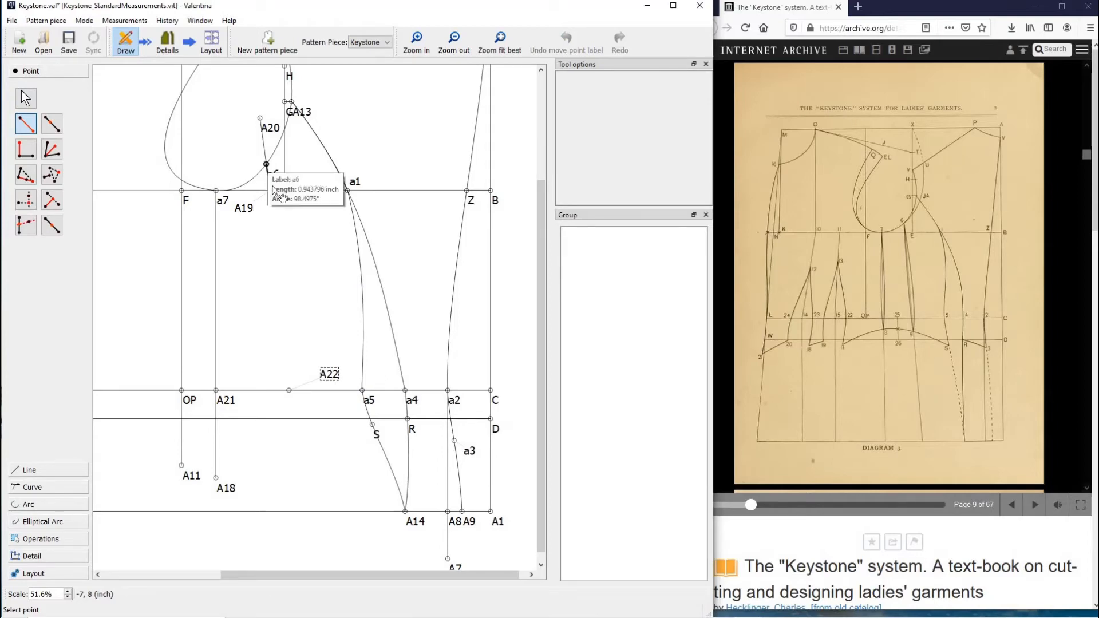
left_click(267, 165)
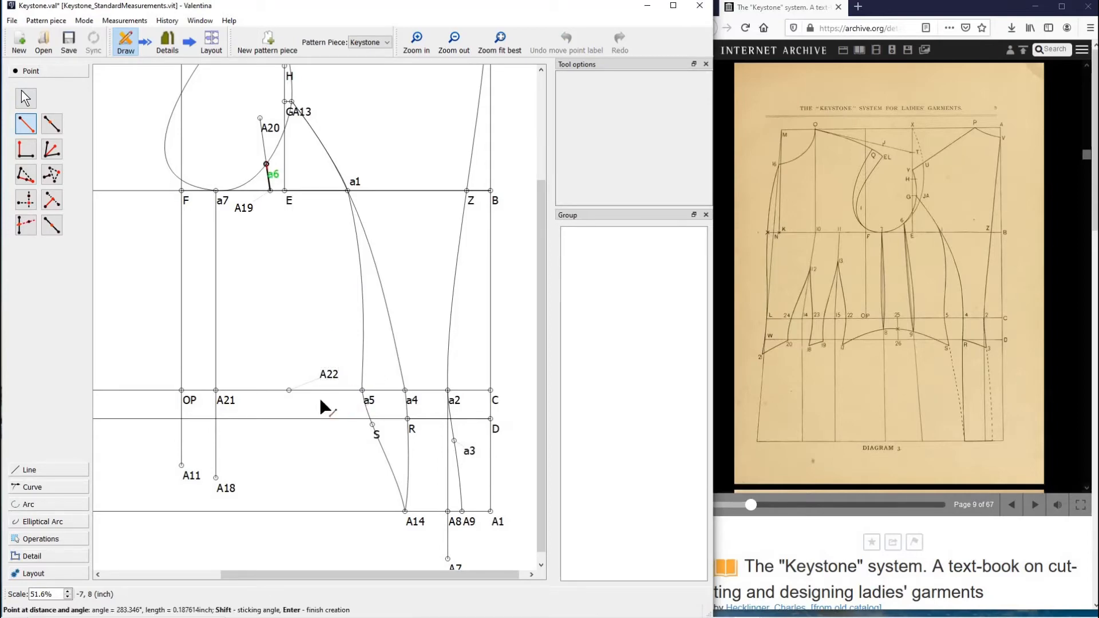
left_click(298, 480)
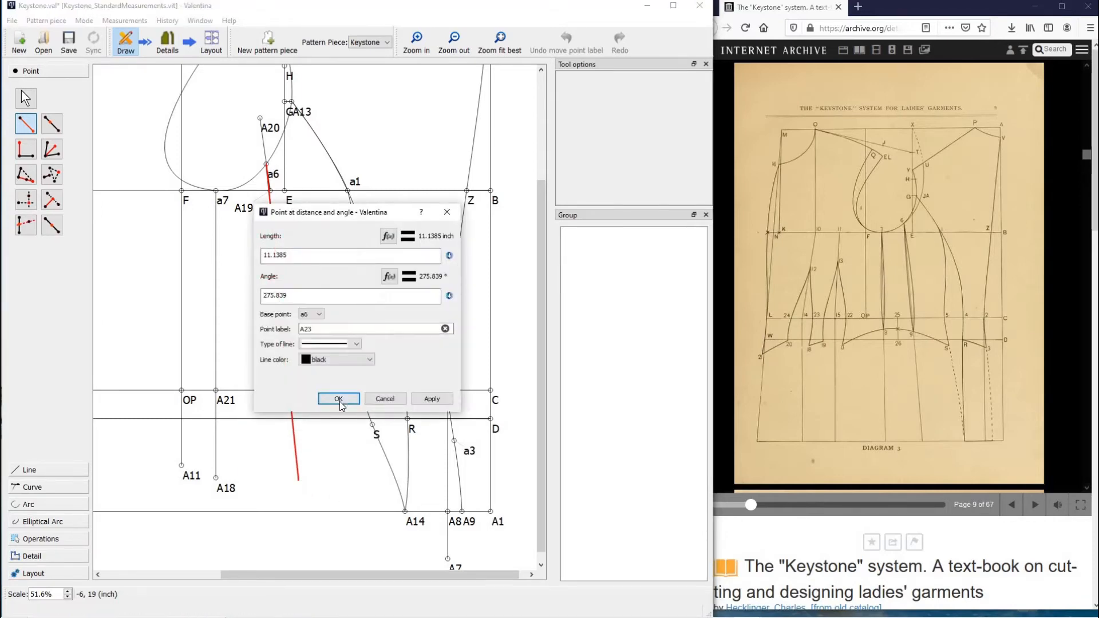
left_click(338, 397)
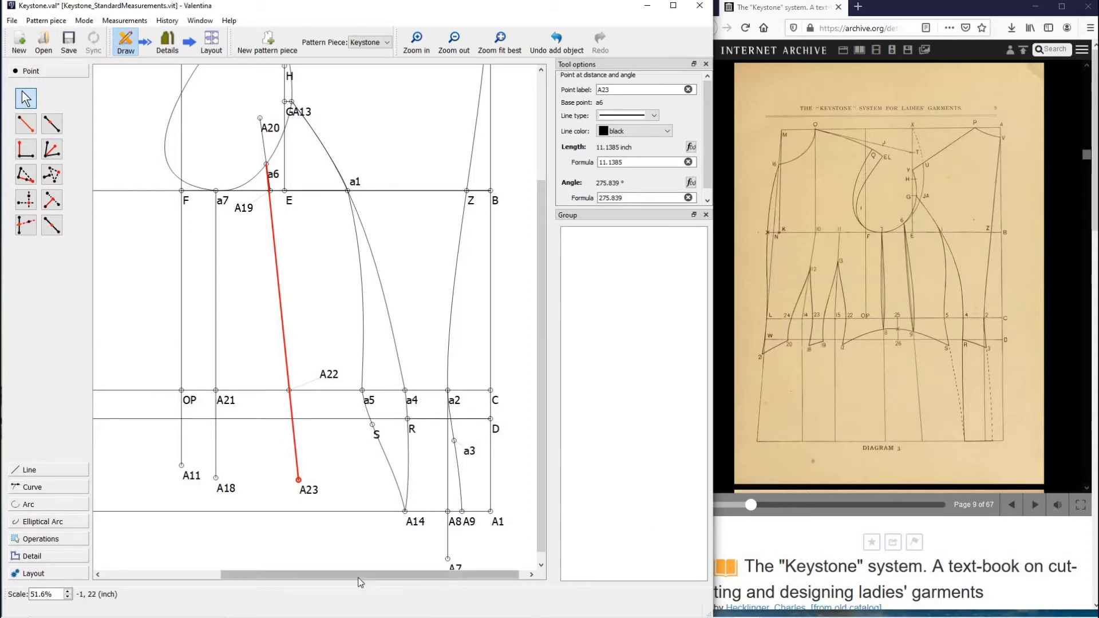
Draw a line between points a2 and a4 along the waist line.
left_click_drag(360, 582, 273, 583)
scroll(428, 394, "down", 2, "ctrl")
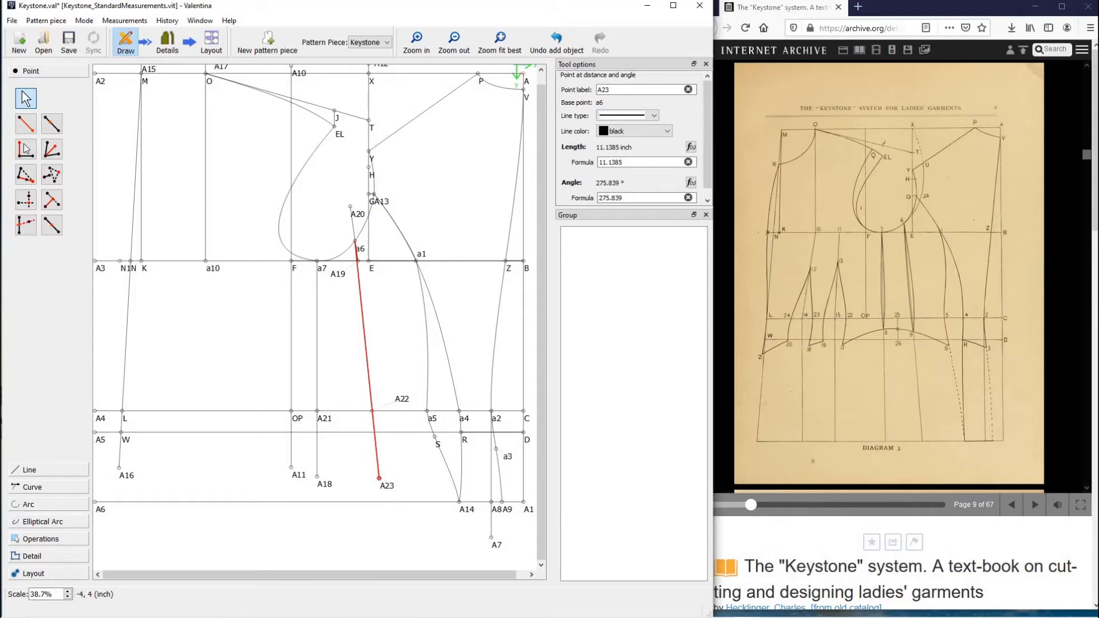
left_click(28, 470)
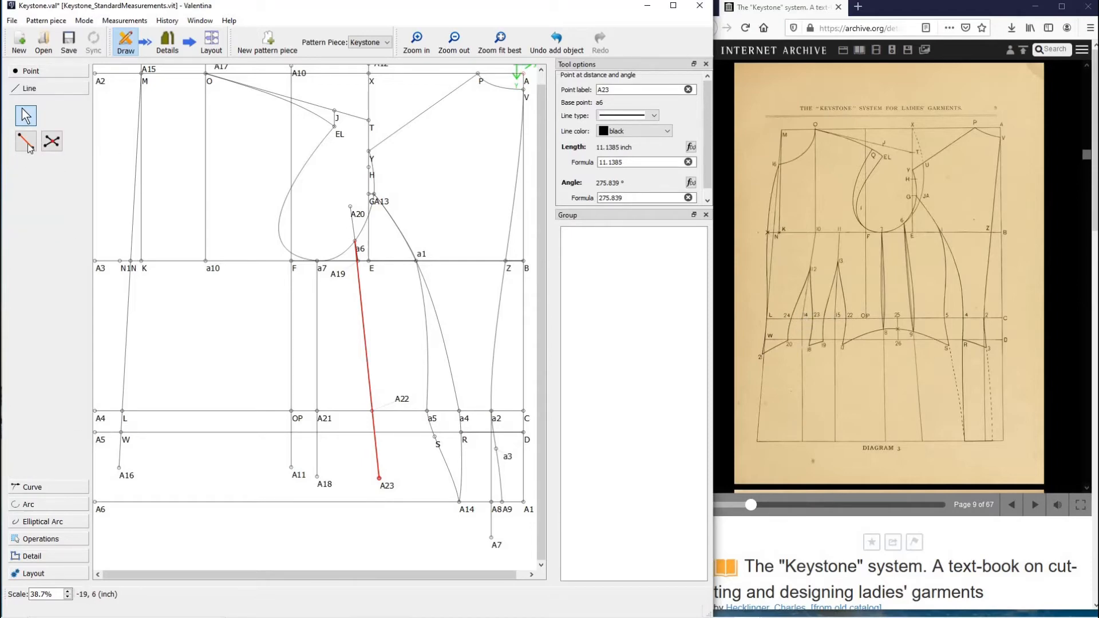
left_click(26, 141)
left_click(496, 422)
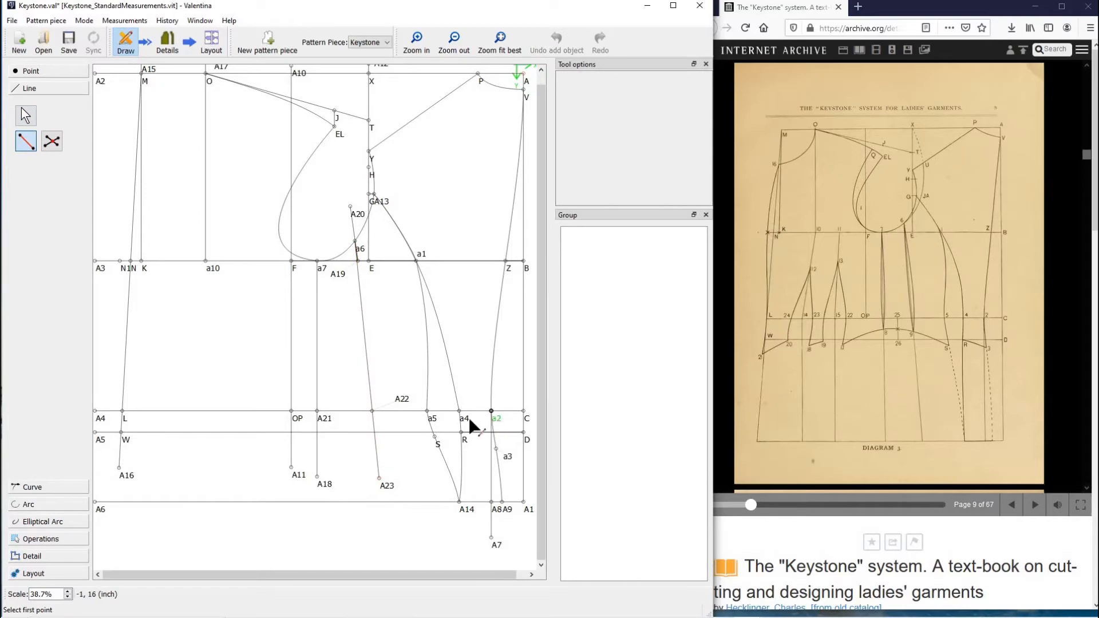
left_click(463, 421)
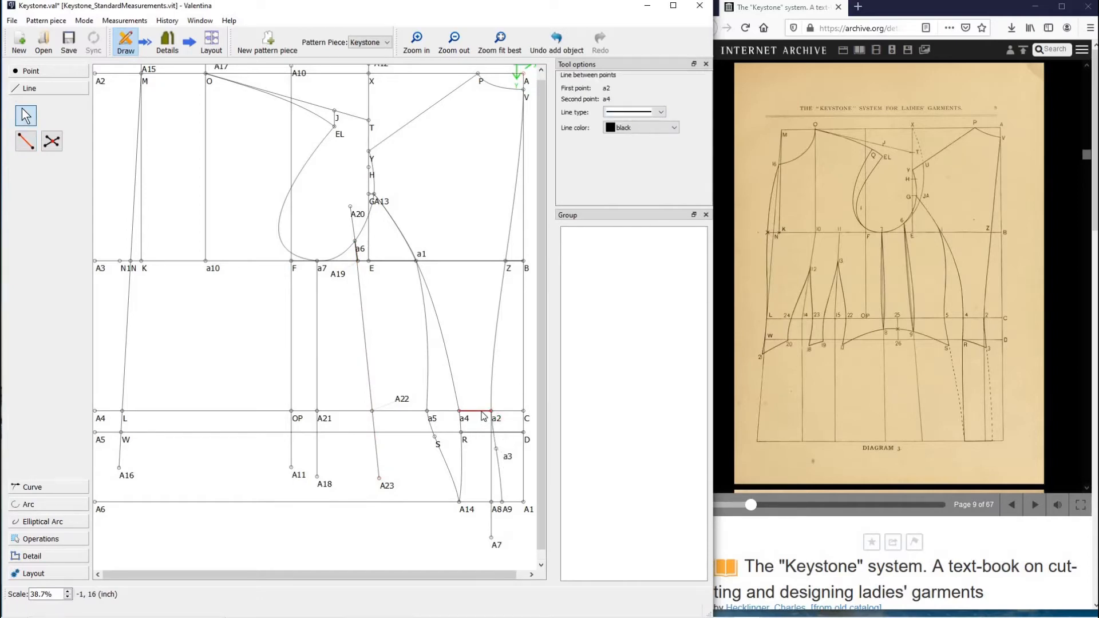
Draw a line between points a5 and L along the waist line.
mouse_move(483, 416)
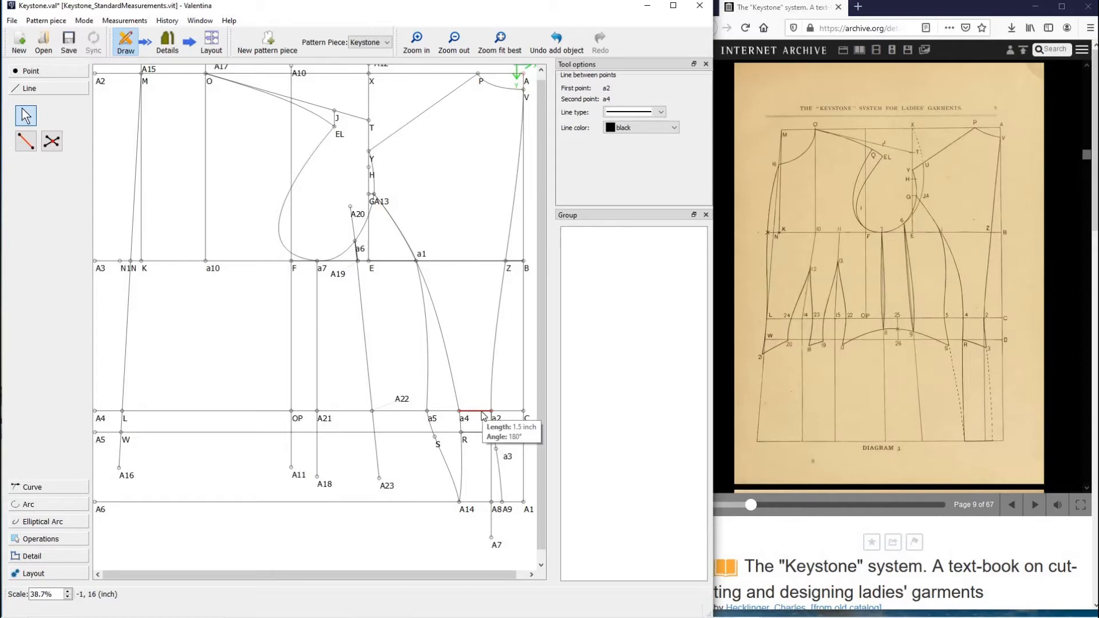
left_click(30, 144)
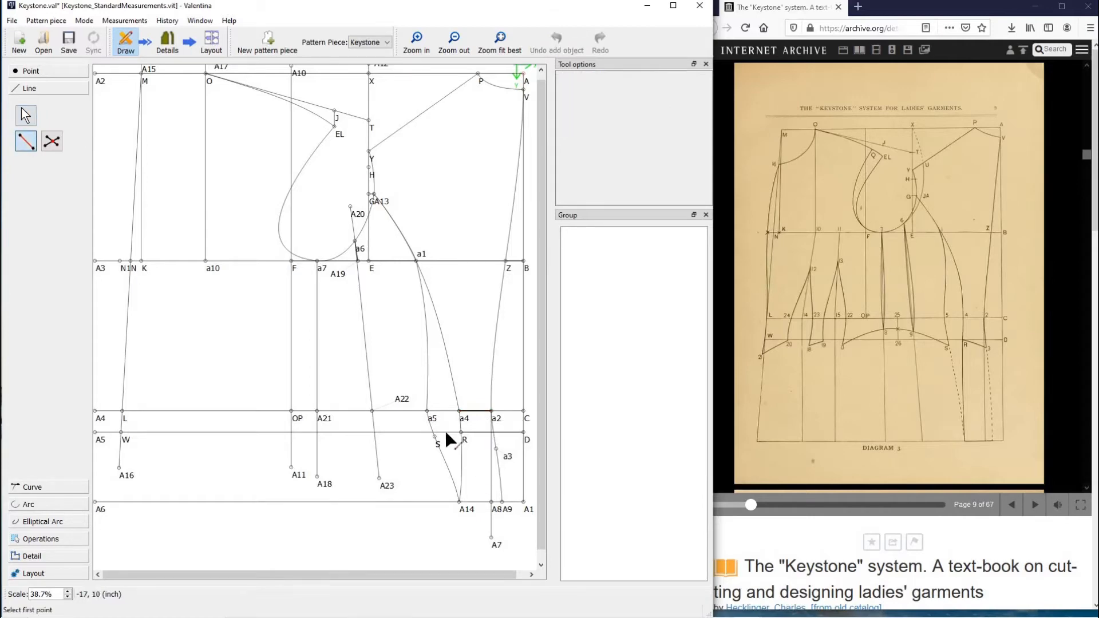
left_click(428, 412)
left_click(122, 410)
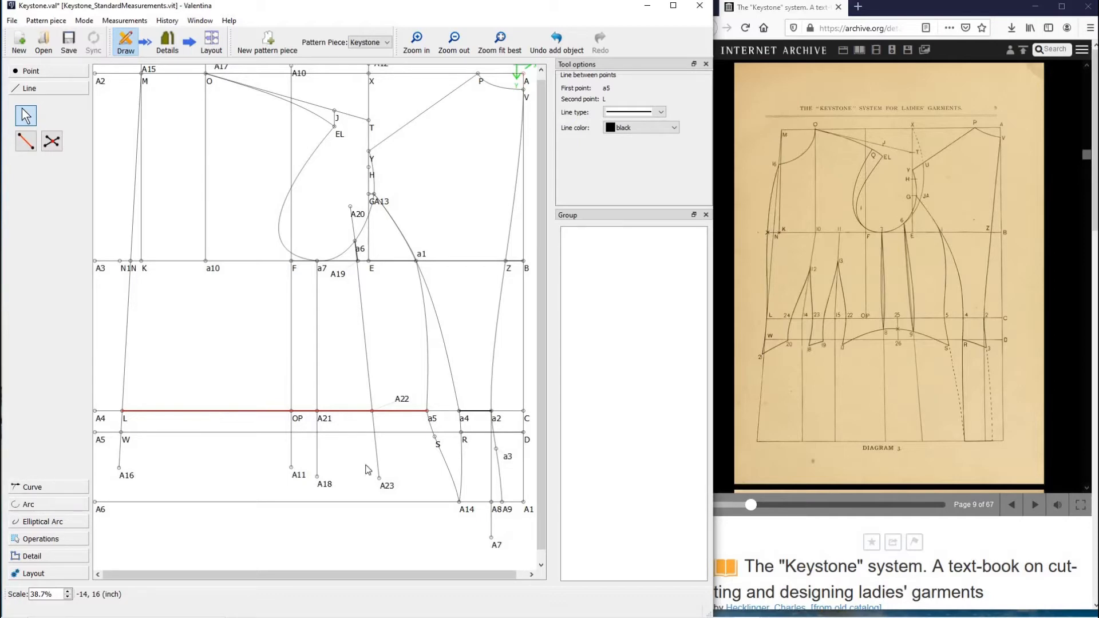
Consult the drafting instructions on page 8 of the Keystone book, and return to the diagram on page 9.
left_click(1014, 507)
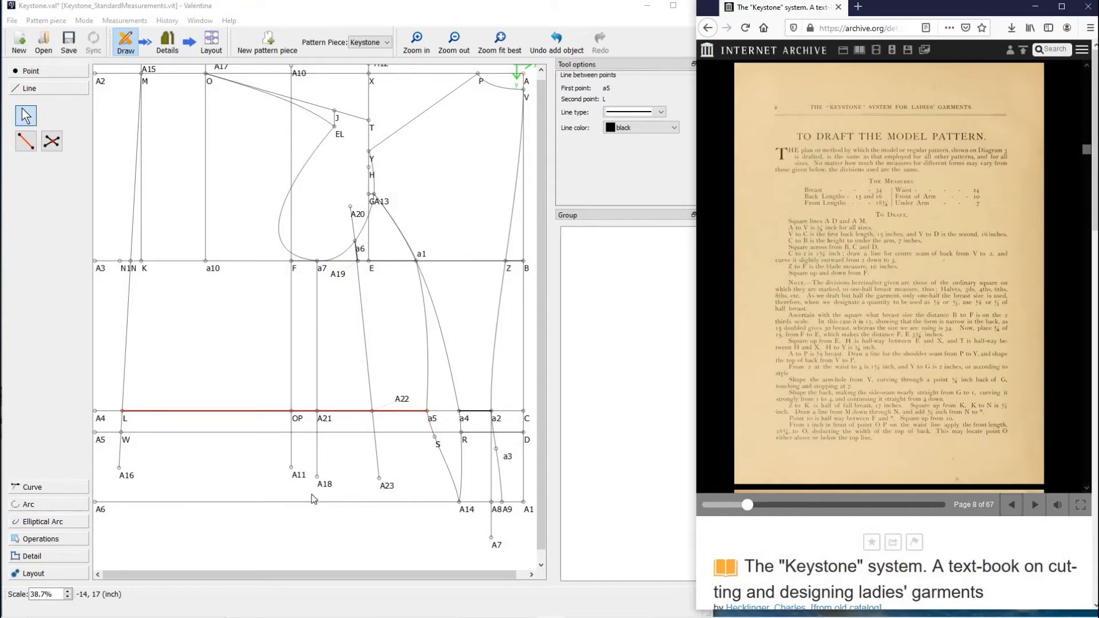
left_click(361, 467)
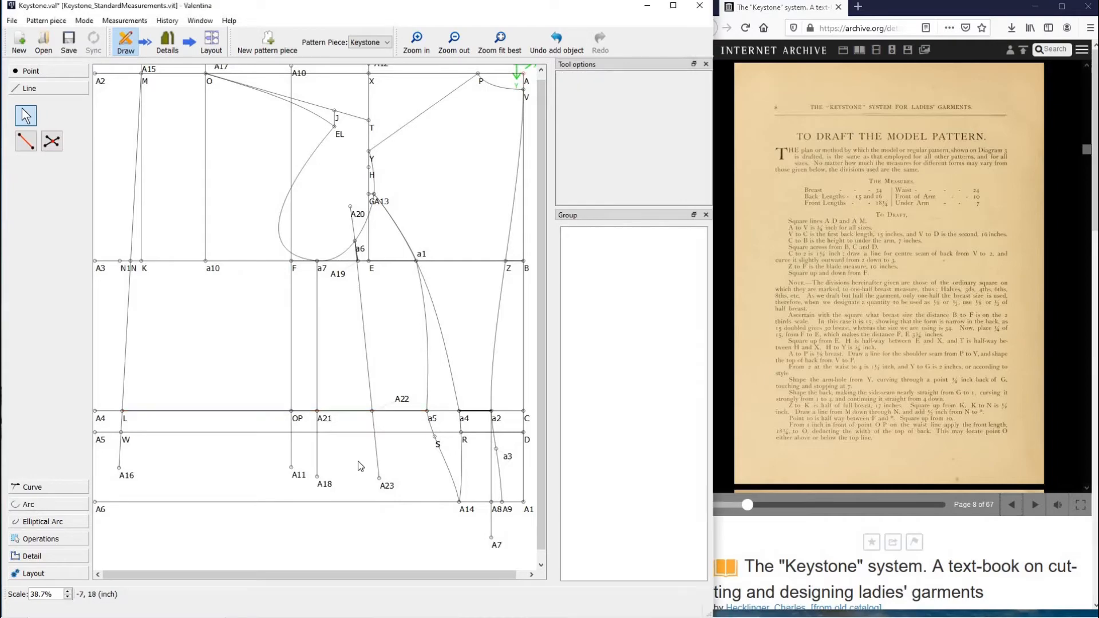
left_click(1034, 505)
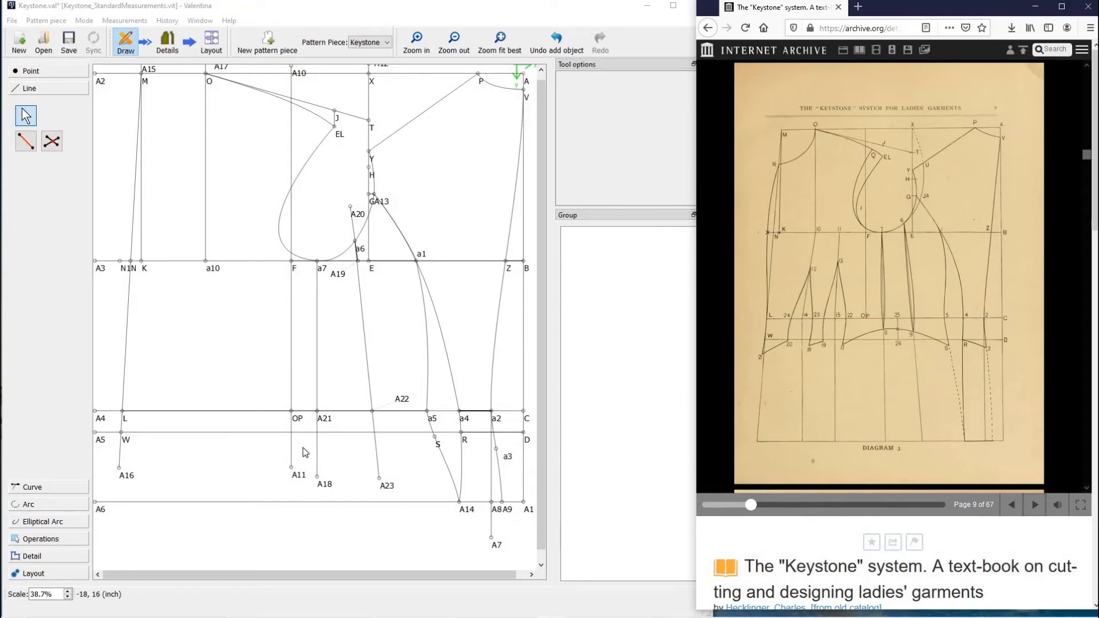
Start a point at distance along the line from L to OP, with Line_L_OP as the base of its length formula.
left_click(53, 71)
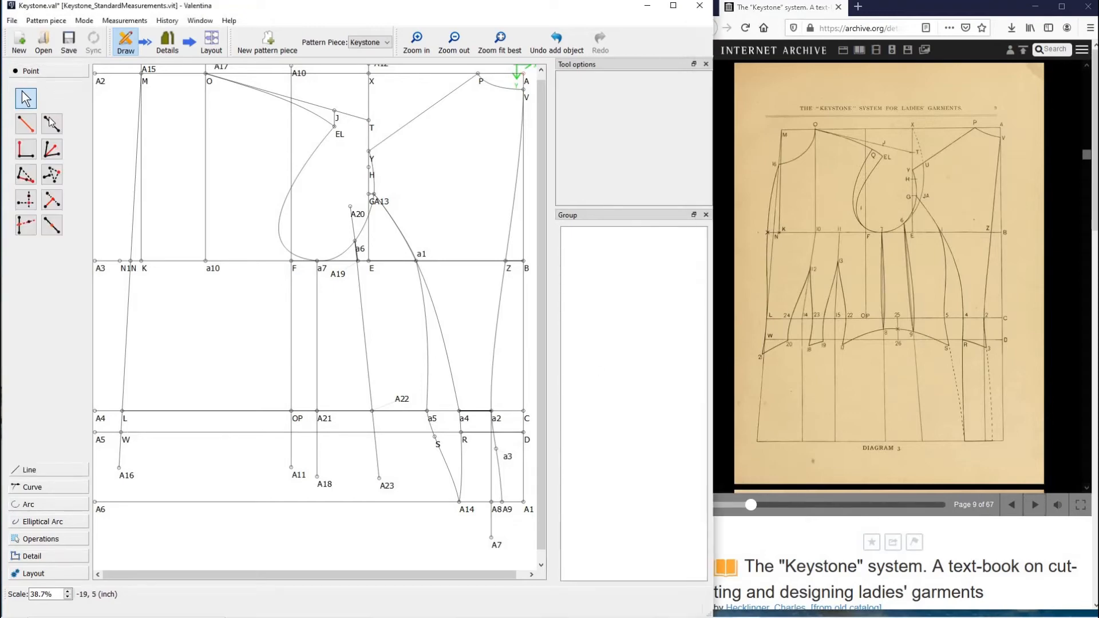
left_click(52, 123)
left_click(122, 412)
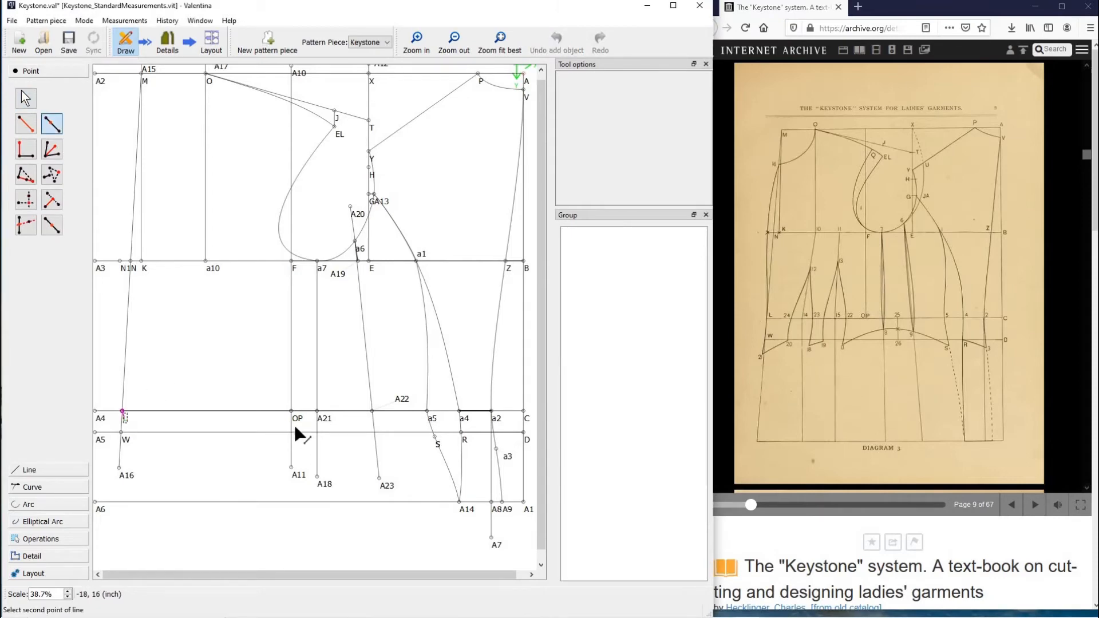
left_click(297, 422)
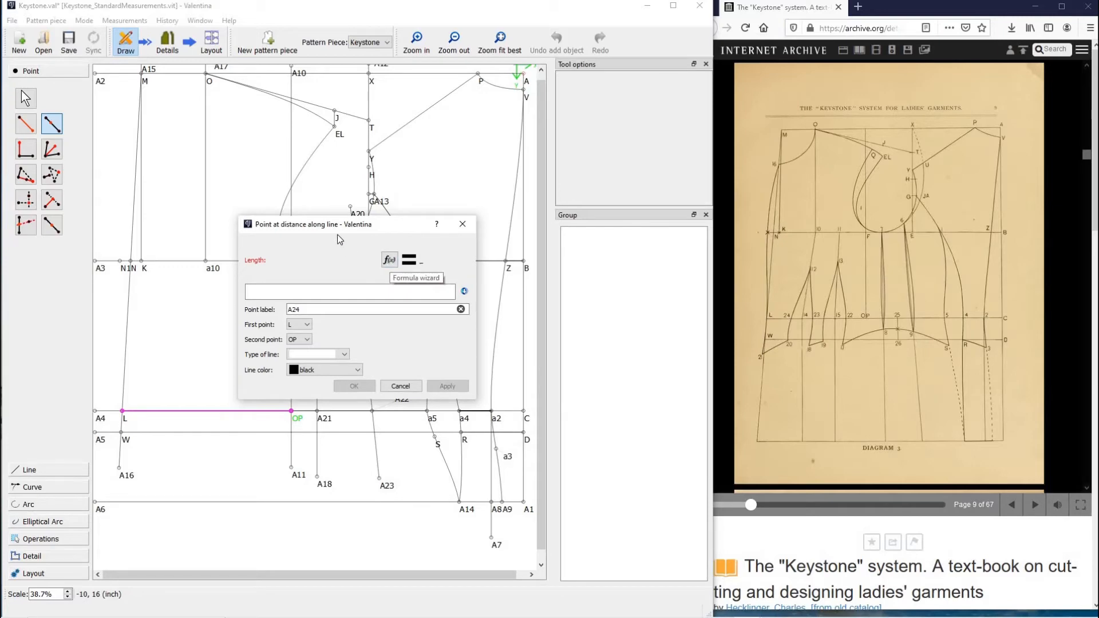
left_click_drag(369, 224, 291, 174)
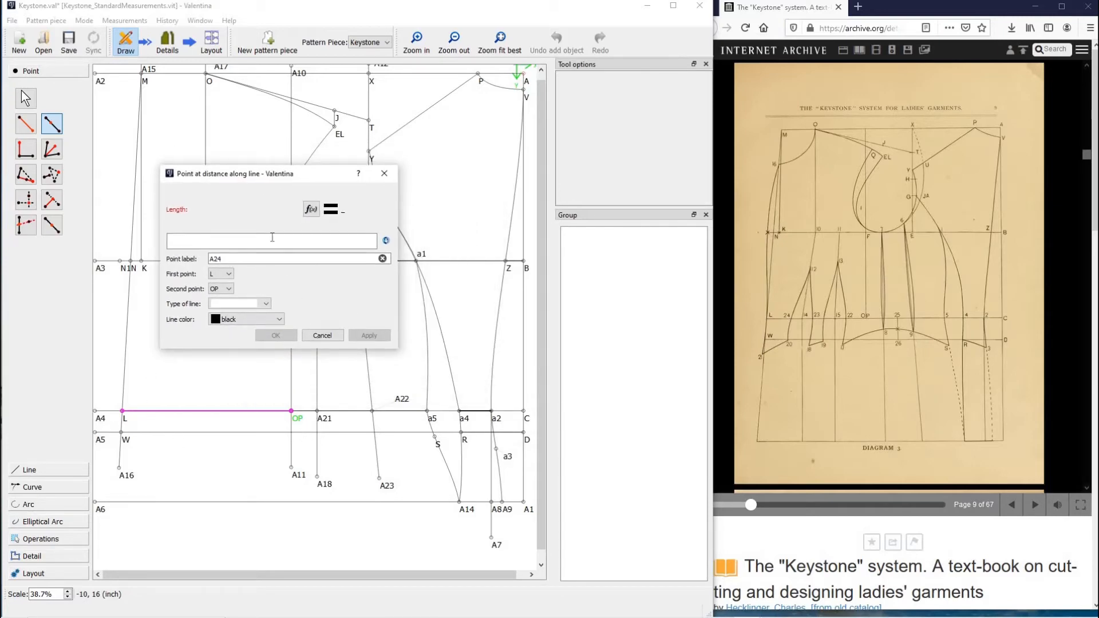
left_click(311, 209)
left_click(197, 286)
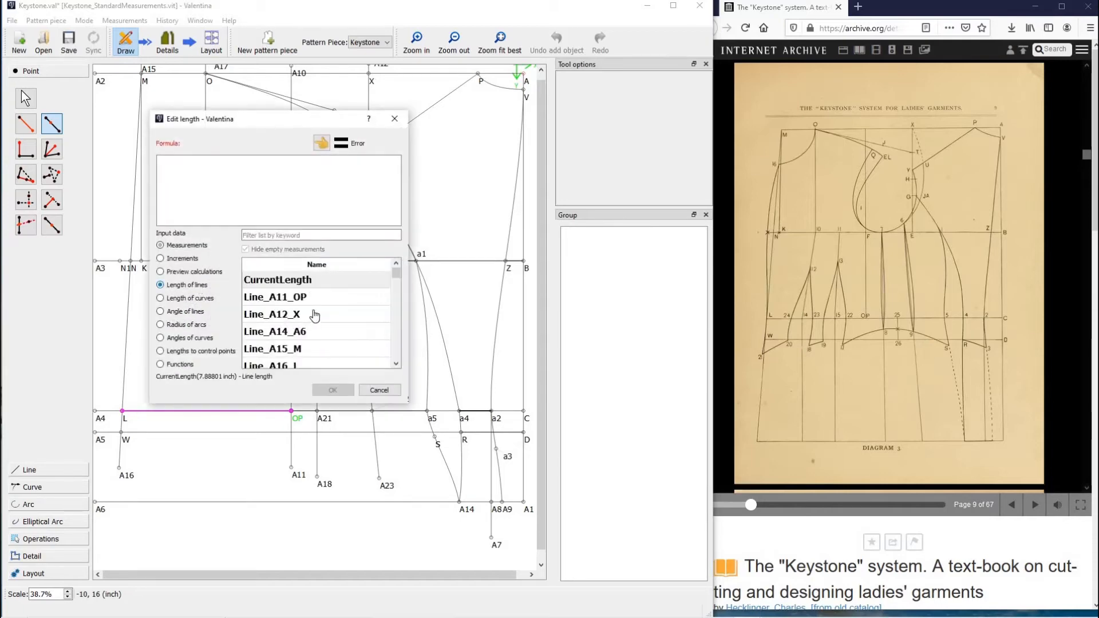
left_click(303, 234)
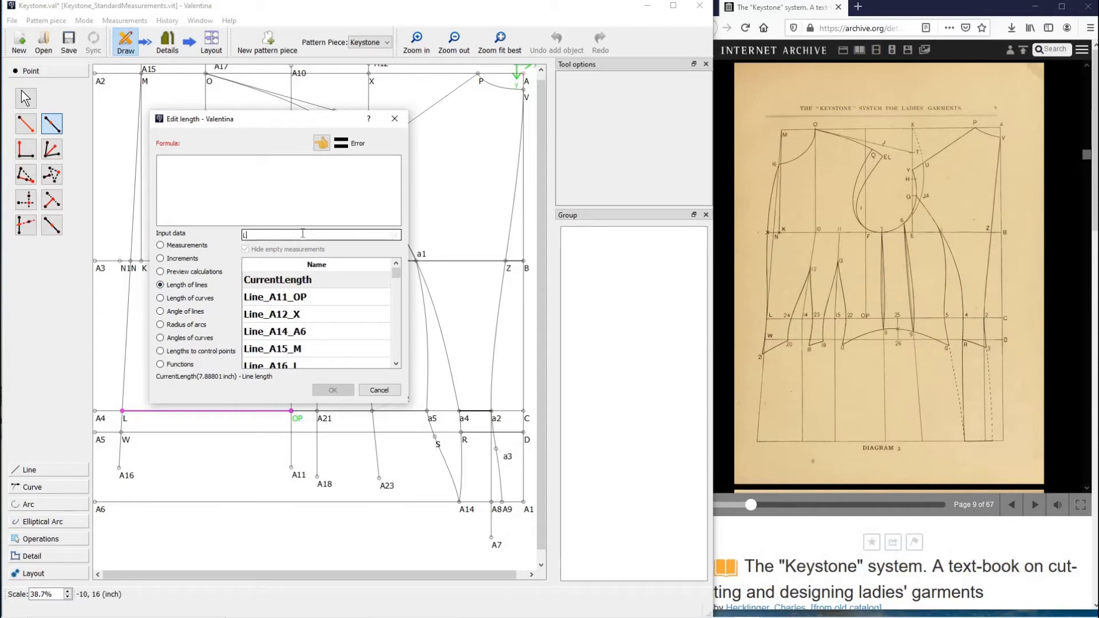
type("L")
scroll(332, 330, "down", 5)
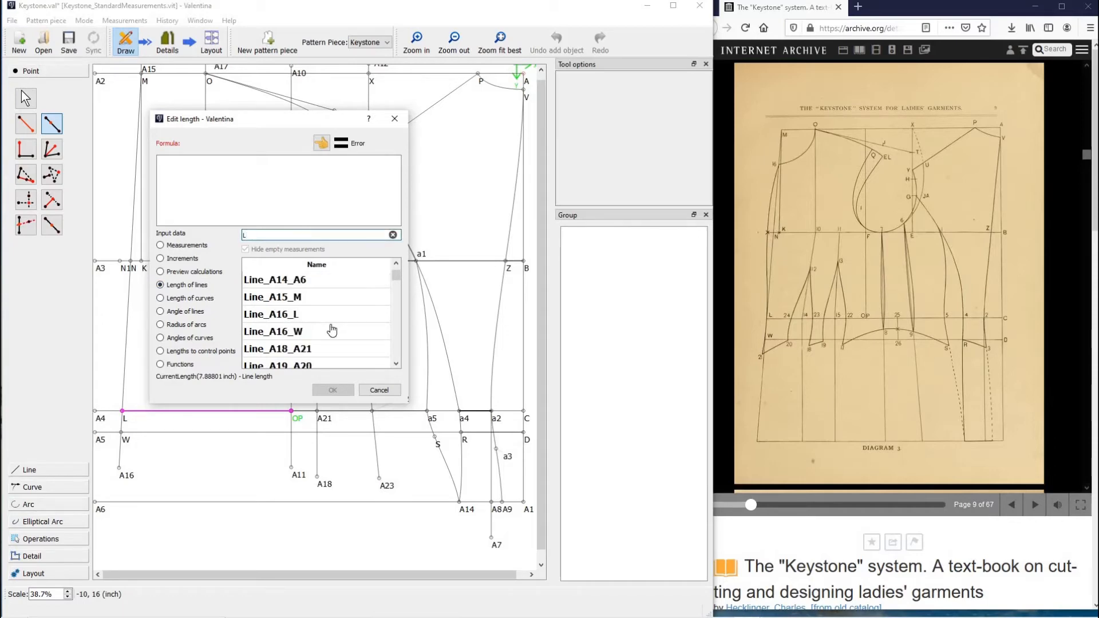
scroll(309, 312, "up", 5)
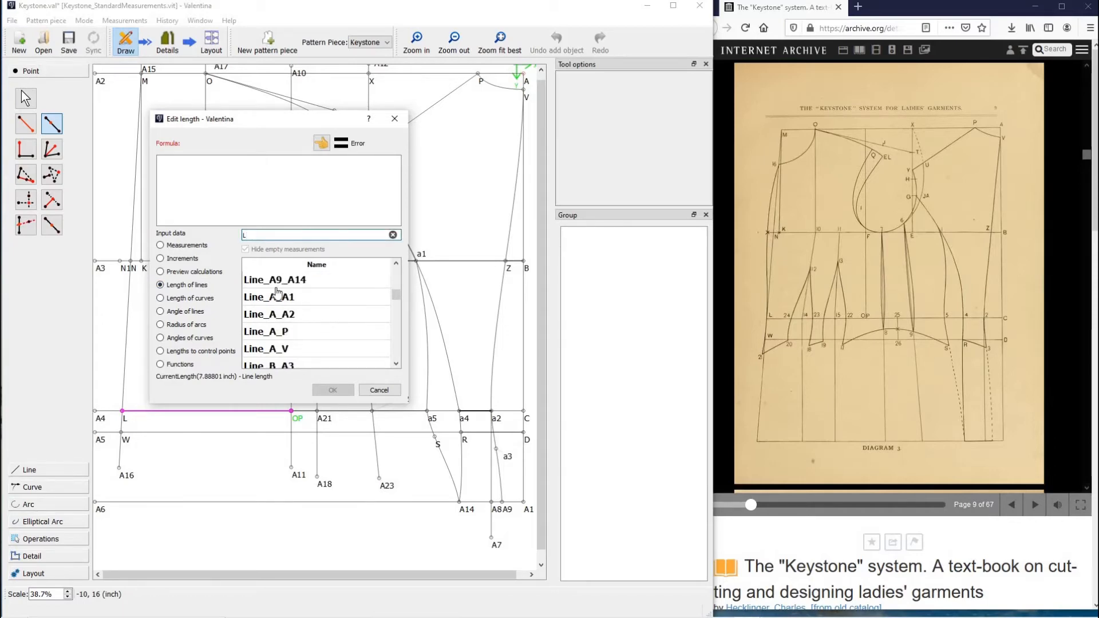
double_click(246, 234)
type("OP")
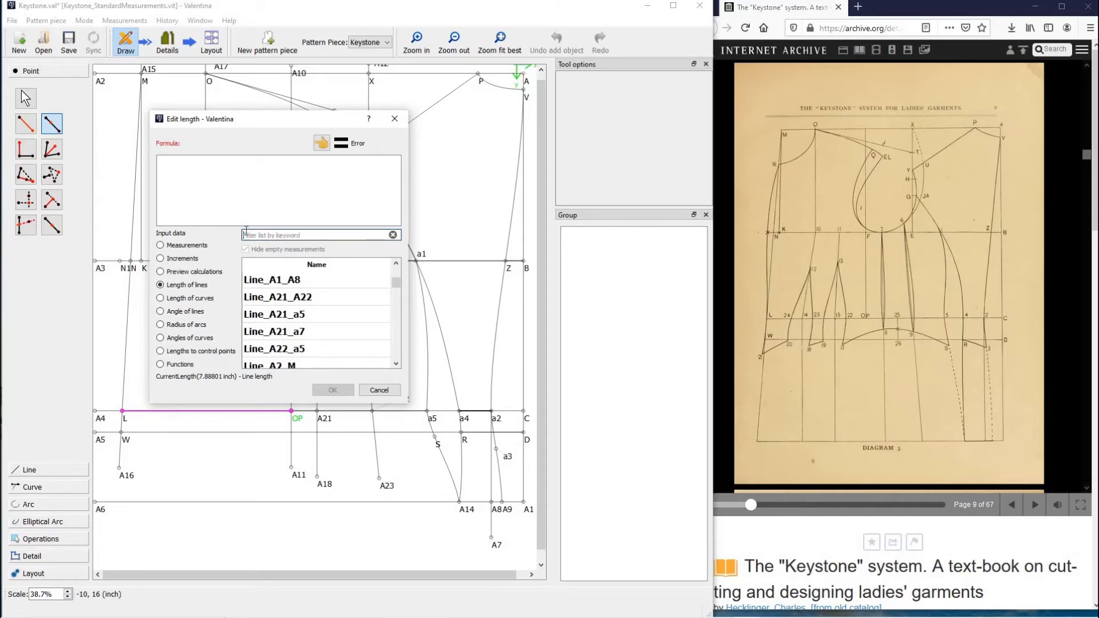
scroll(340, 309, "up", 1)
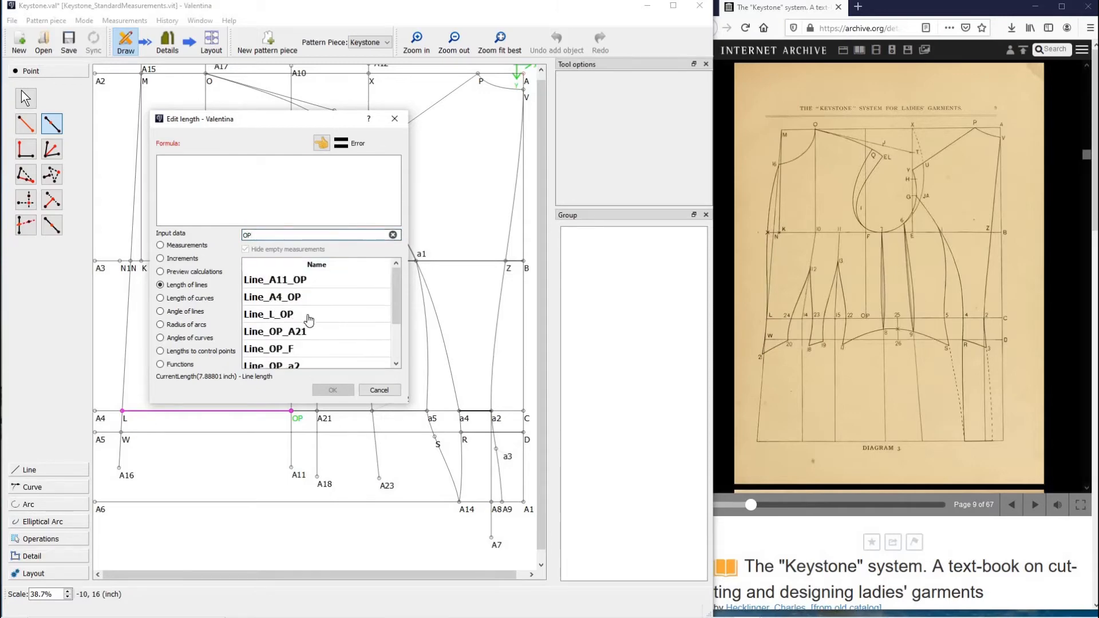
double_click(299, 314)
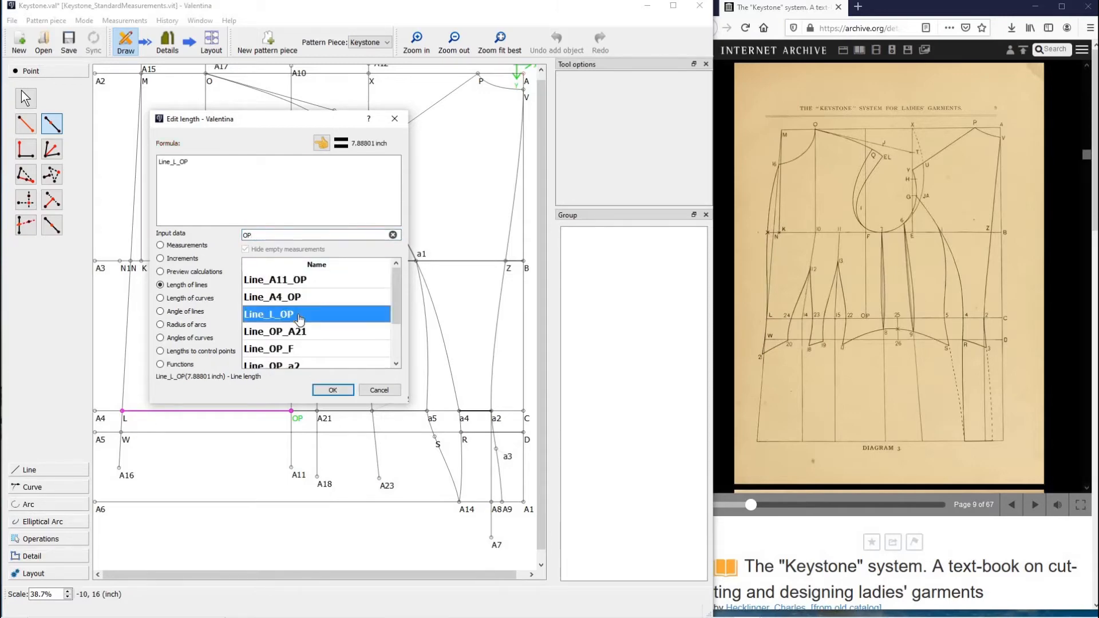
Complete the length formula as (Line_L_OP/3)-0.5 and create the point with the label a14.
left_click(248, 170)
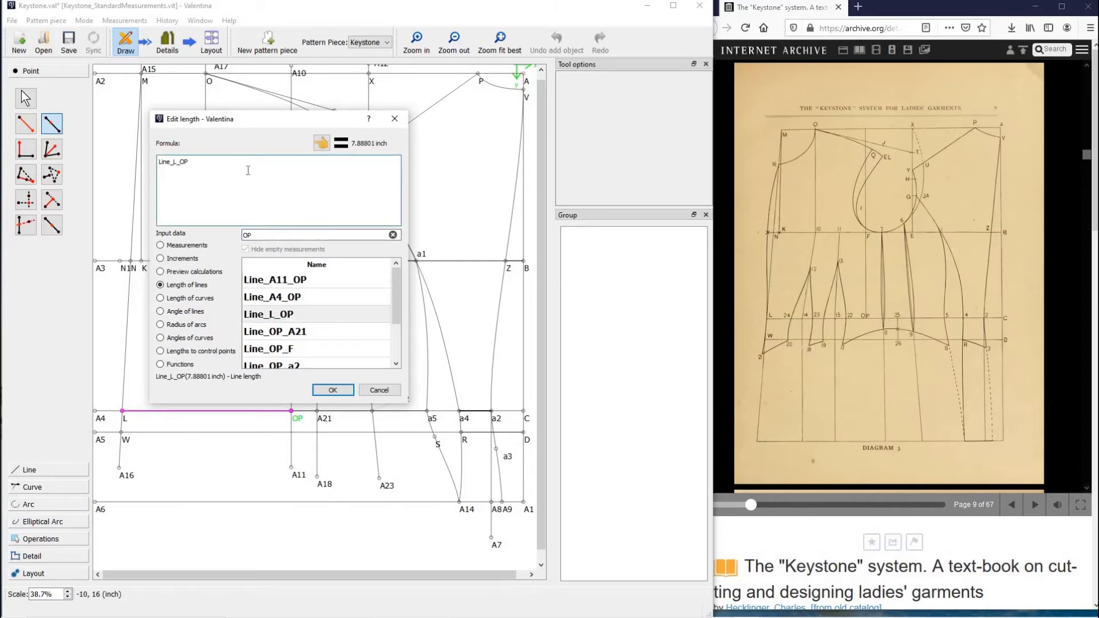
type("/")
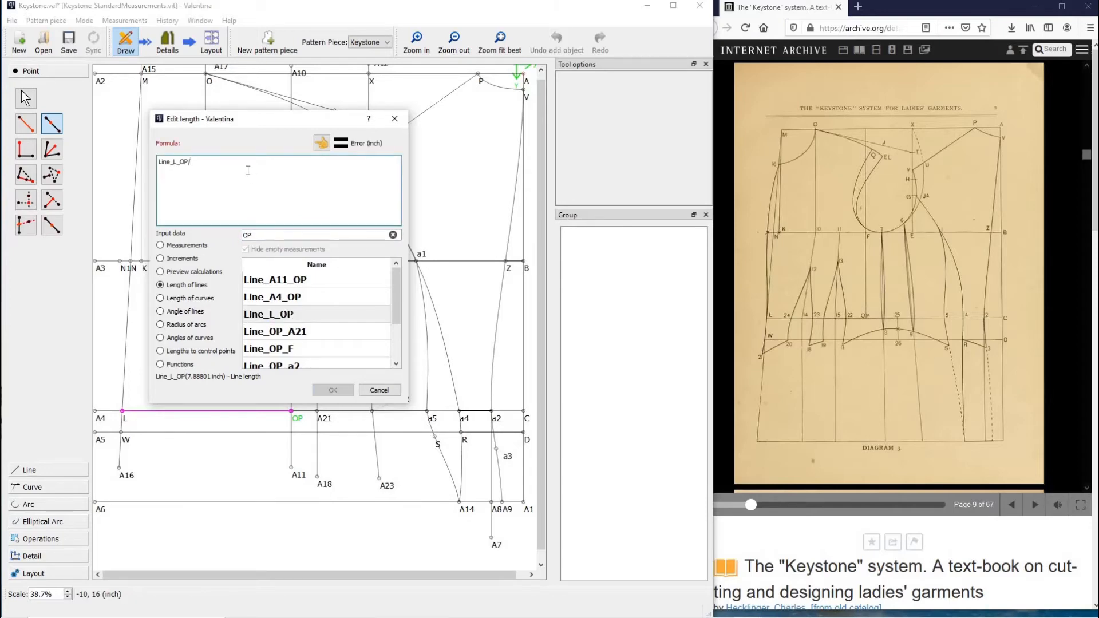
type("3)")
key("BackSpace")
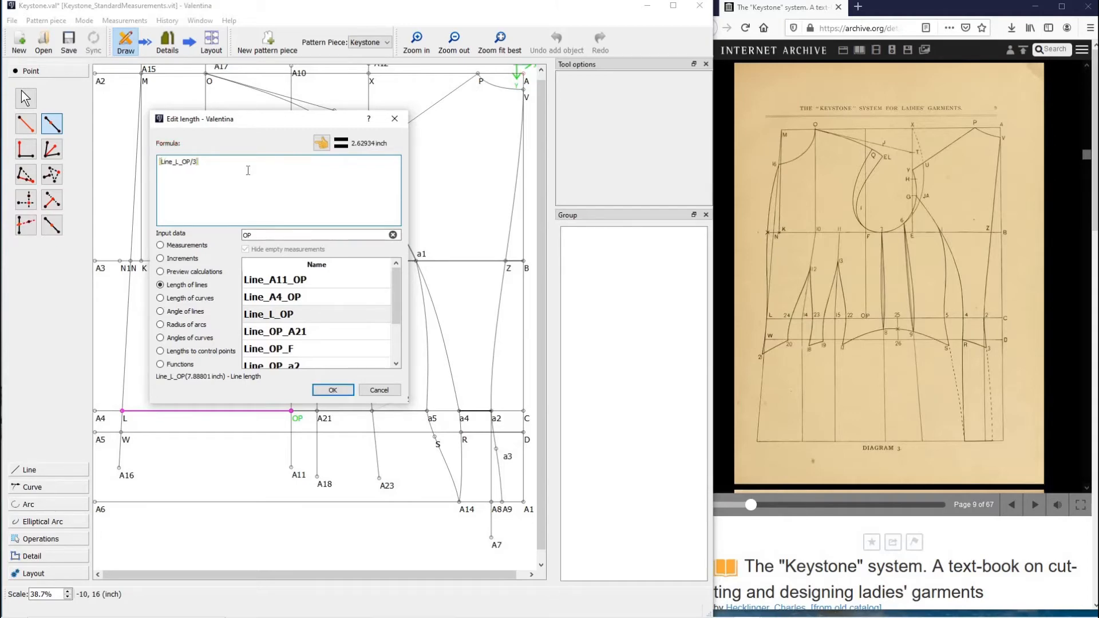
type("-.5")
left_click(331, 392)
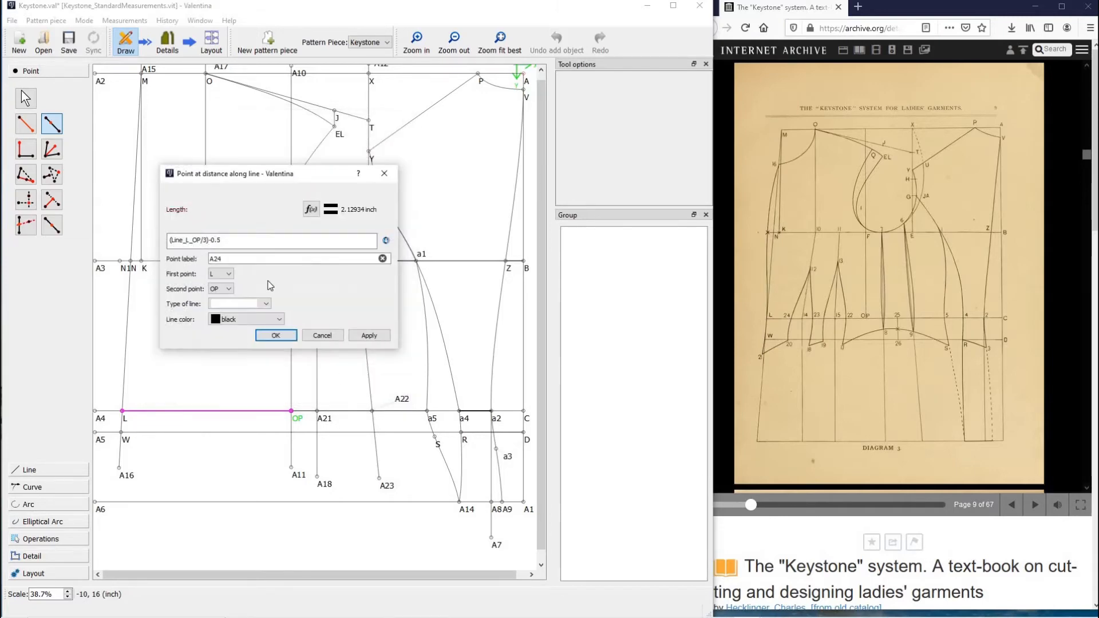
double_click(238, 263)
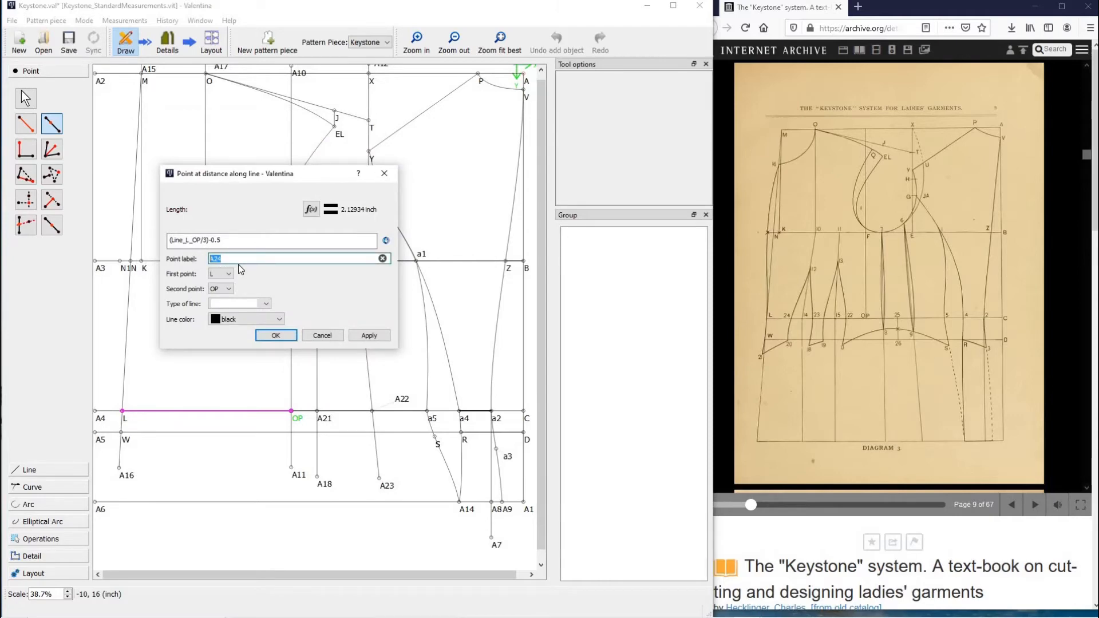
type("a14")
left_click(275, 334)
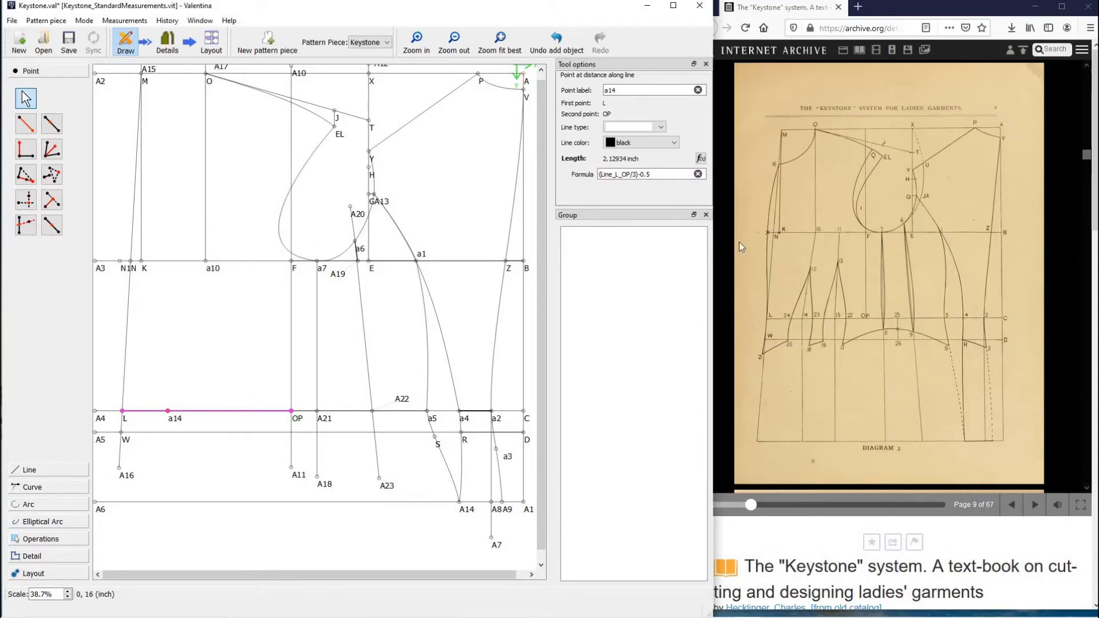
Try an offset of +0.5 in point a14's length formula, and restore the formula to (Line_L_OP/3)-0.5.
left_click(643, 175)
key("BackSpace")
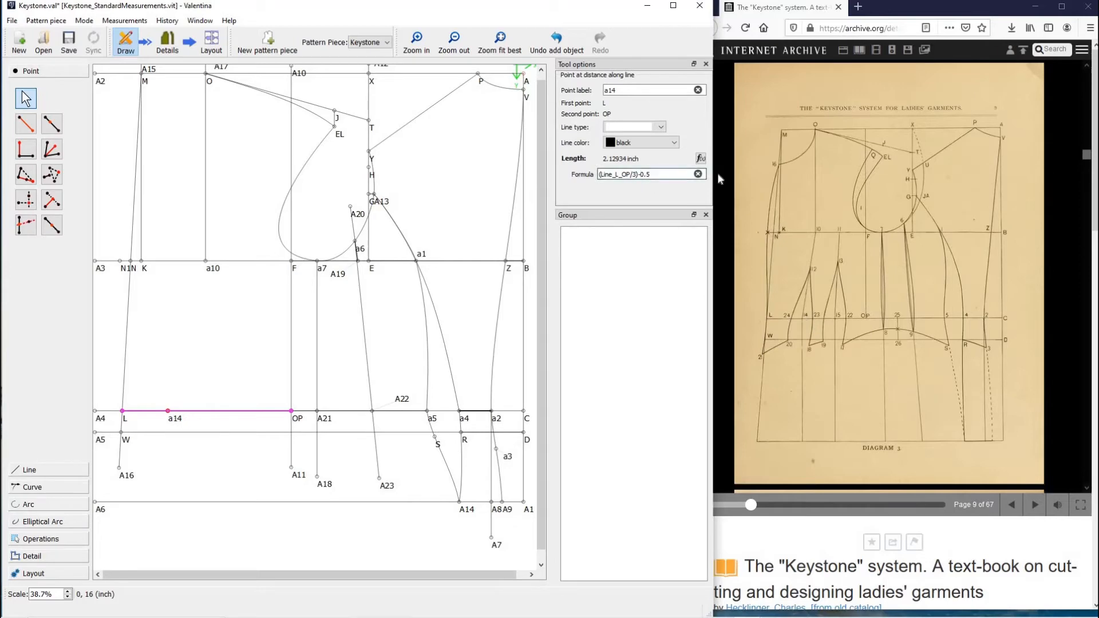
type("+")
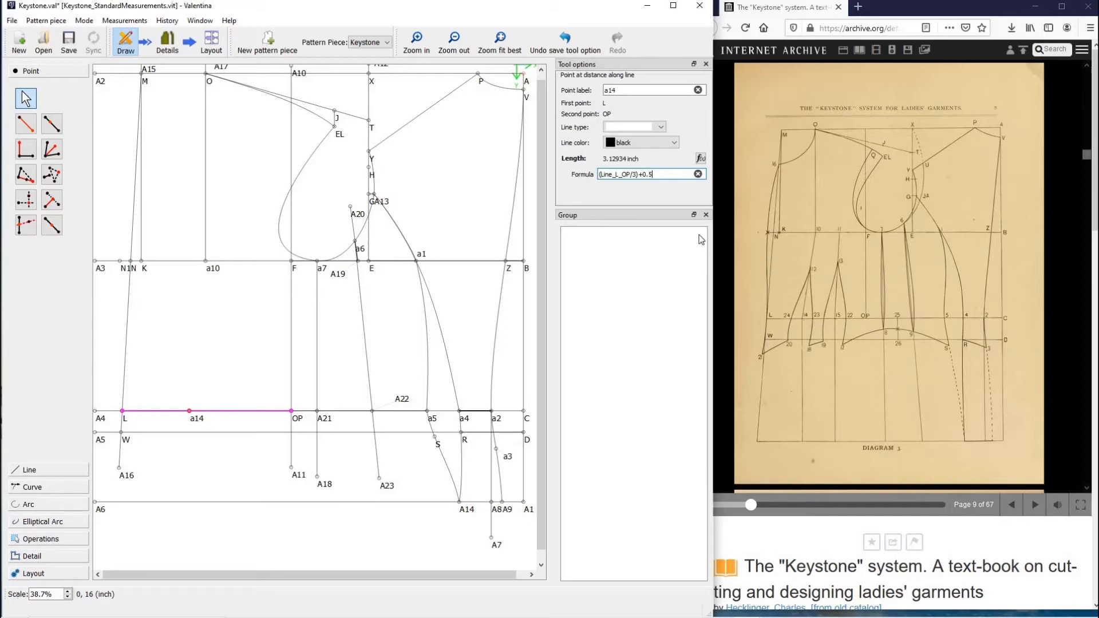
left_click(644, 175)
key("BackSpace")
type("-")
left_click(168, 441)
Start a point at distance along the line from a14 to OP, with the length formula Line_L_OP/3.
left_click(52, 124)
left_click(168, 410)
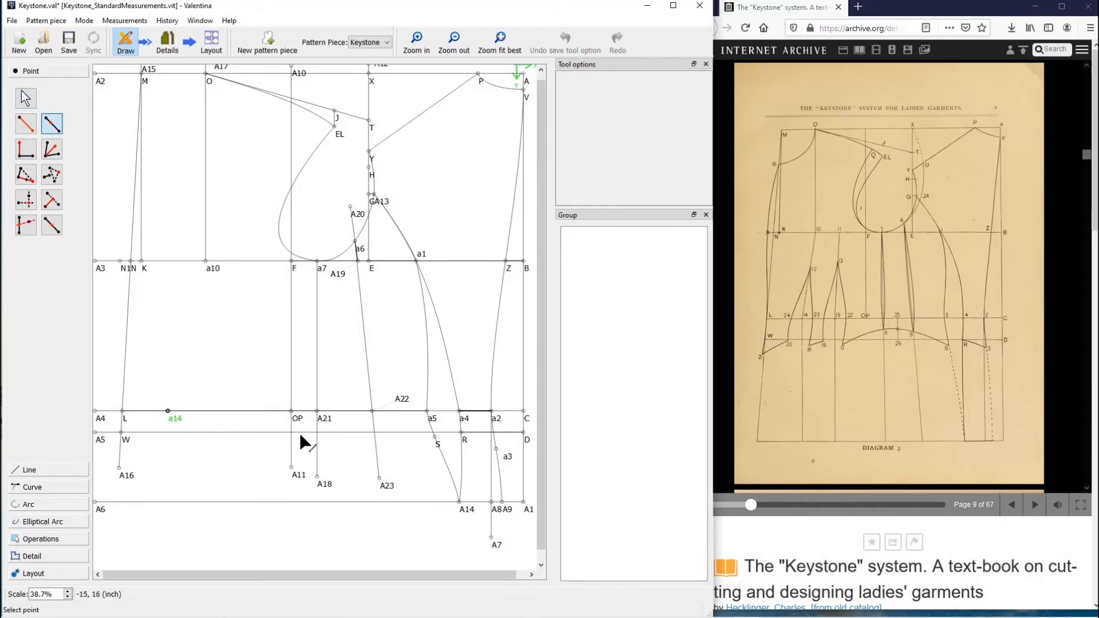
left_click(291, 411)
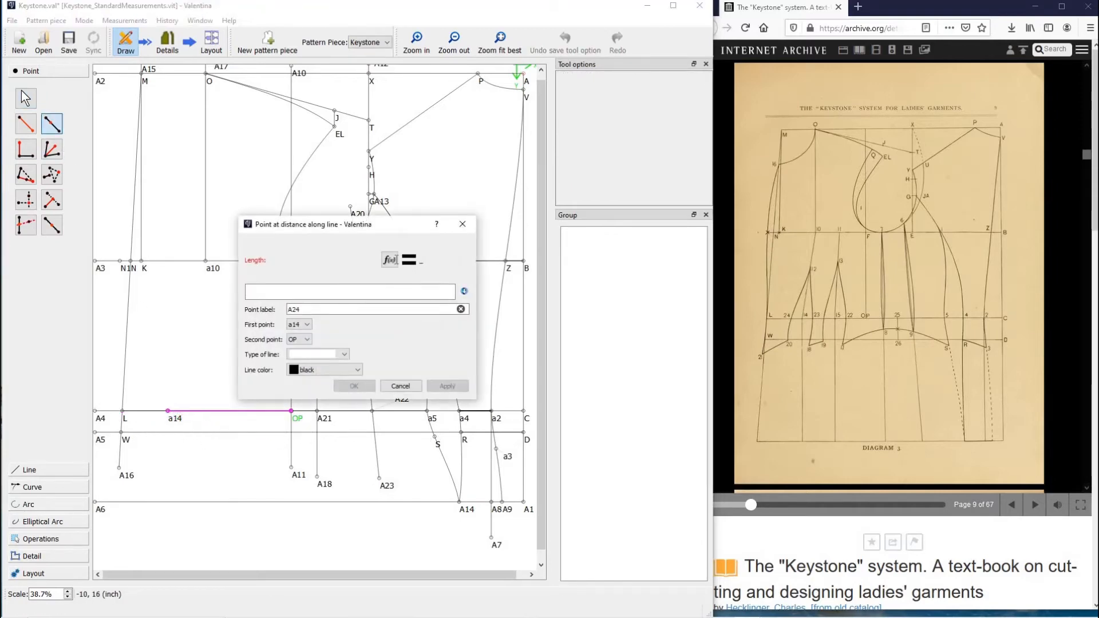
left_click(388, 261)
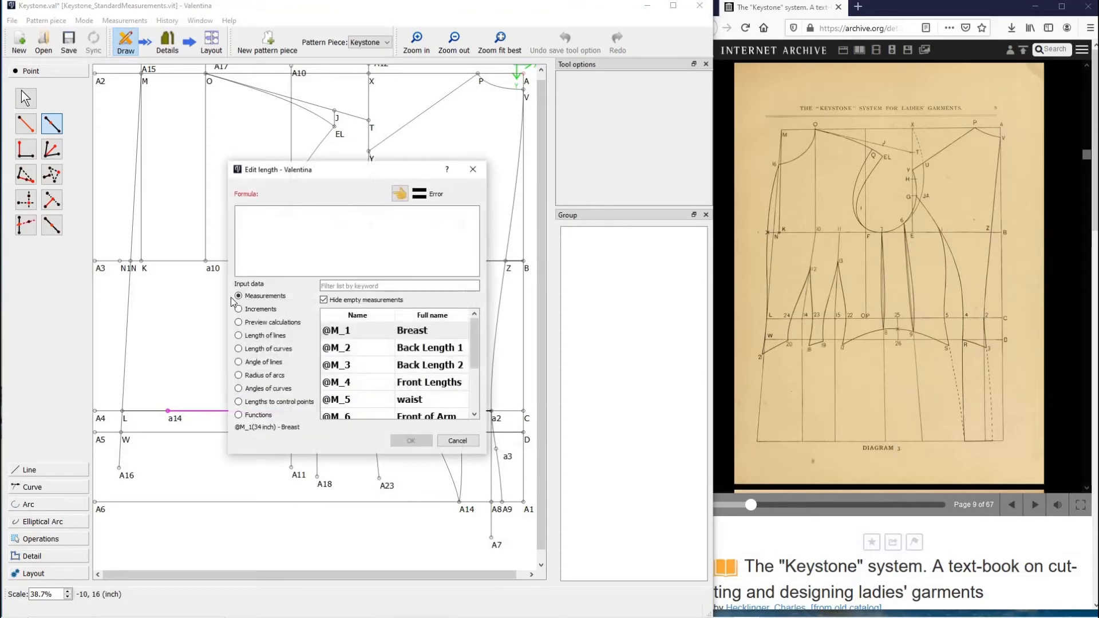
left_click(268, 336)
left_click(380, 285)
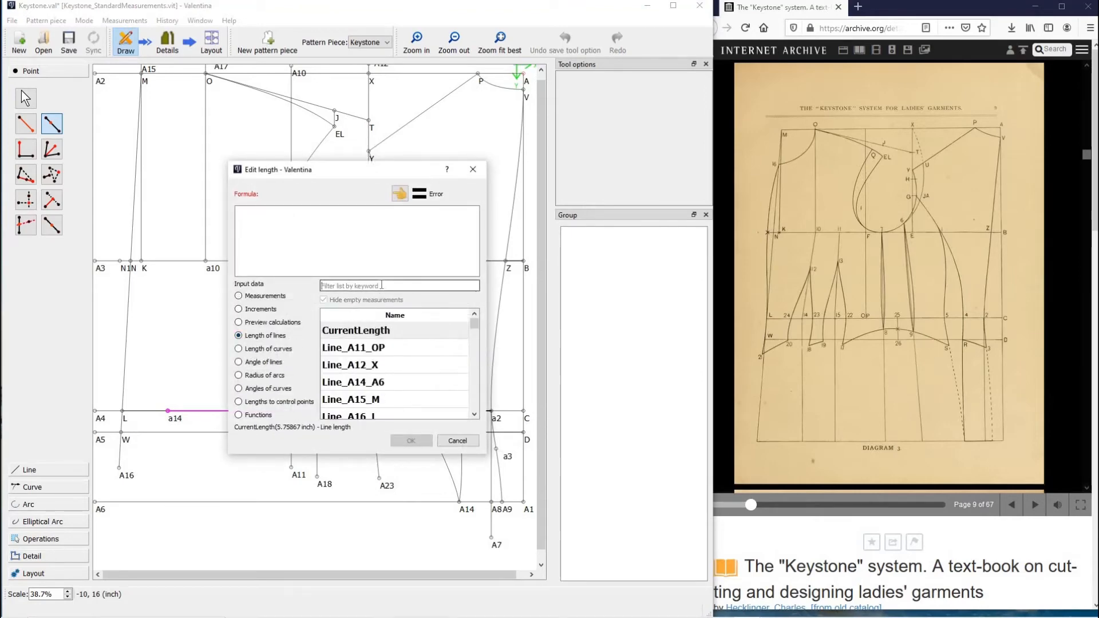
type("OP")
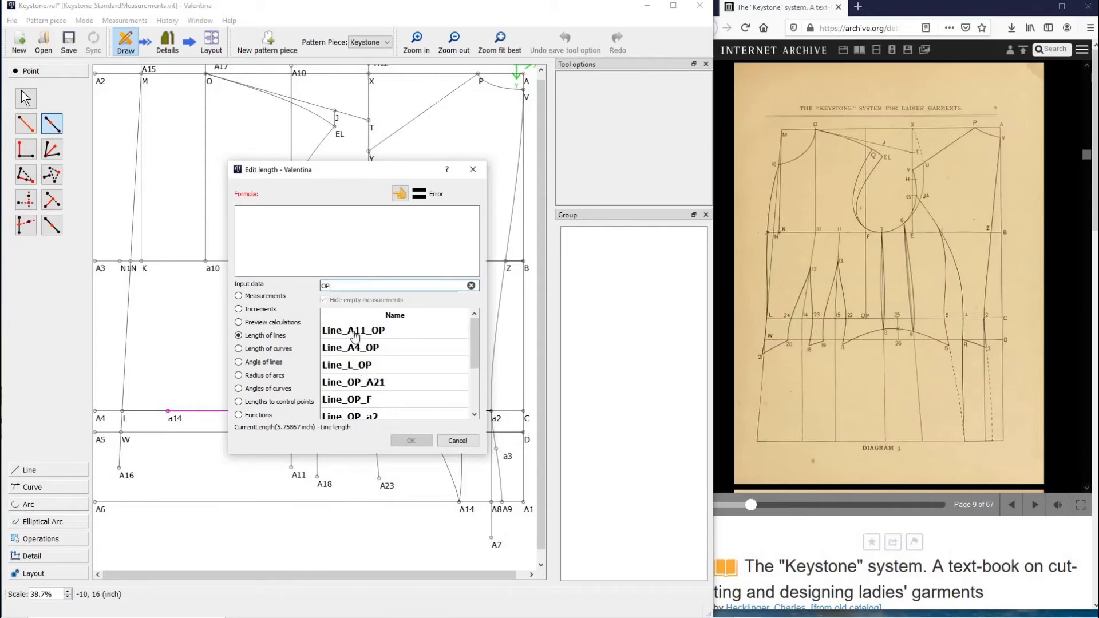
double_click(347, 365)
type("/")
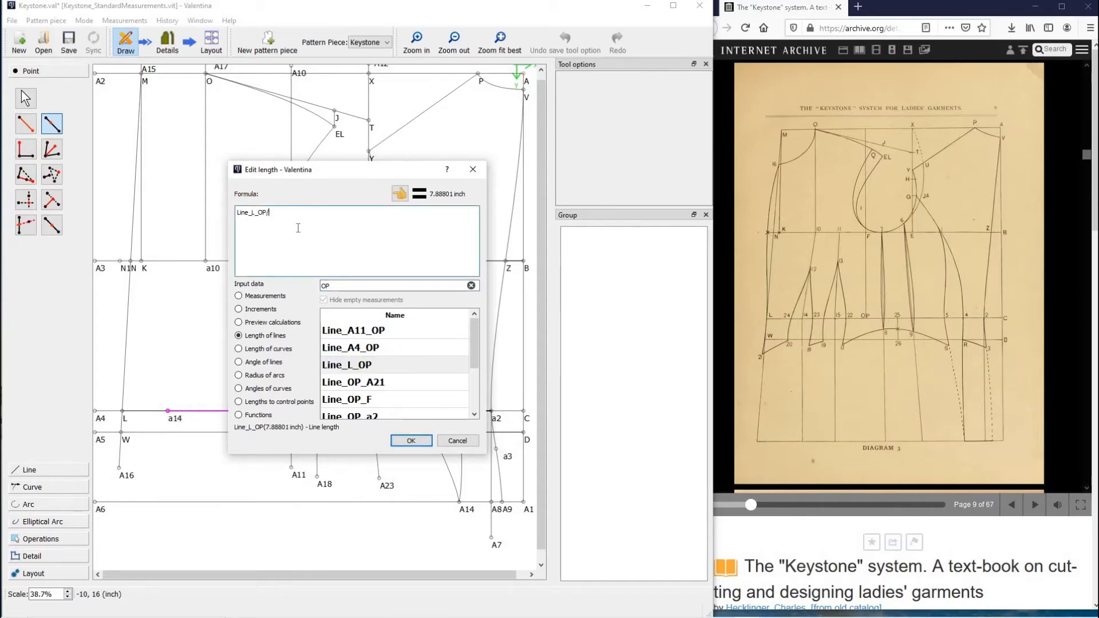
type("3")
left_click(412, 441)
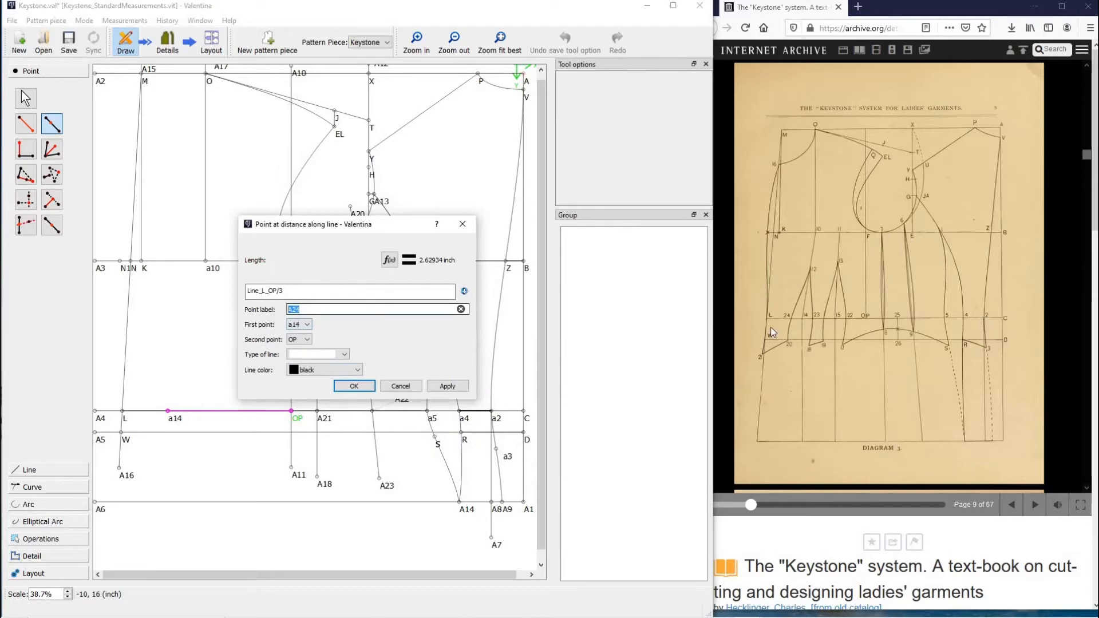
Label the new waist point between a14 and OP as a15 and create it.
type("a1")
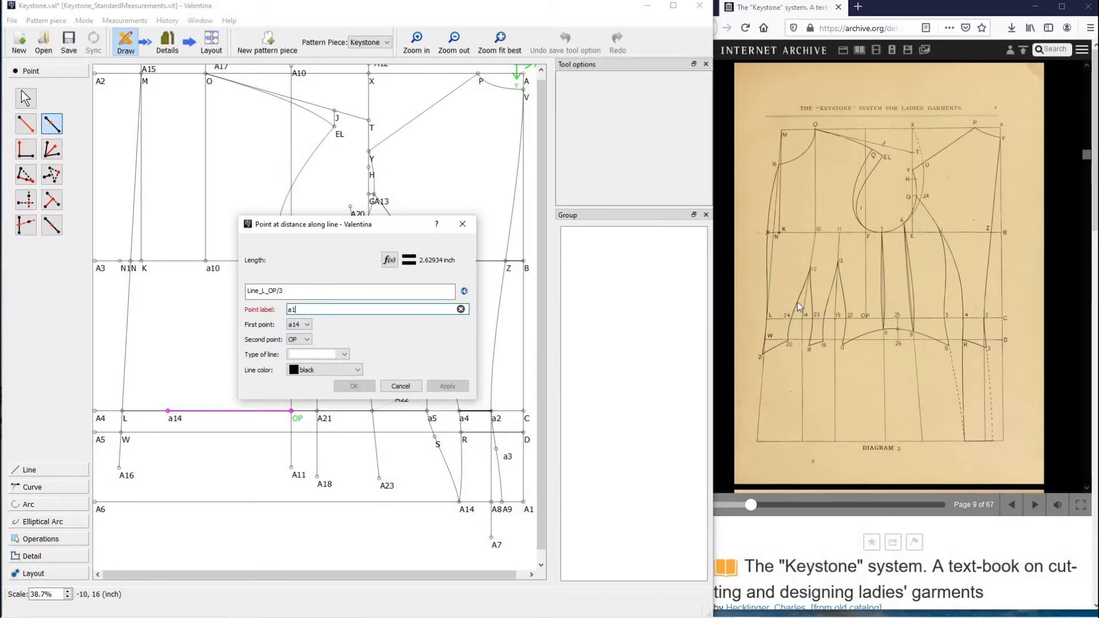
type("45")
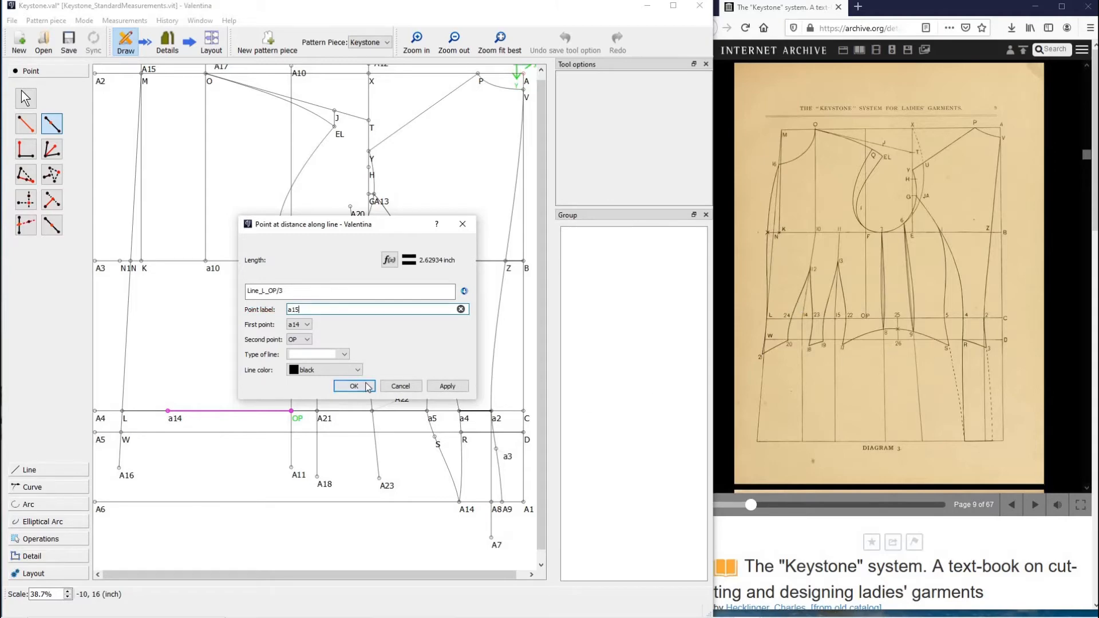
left_click(368, 388)
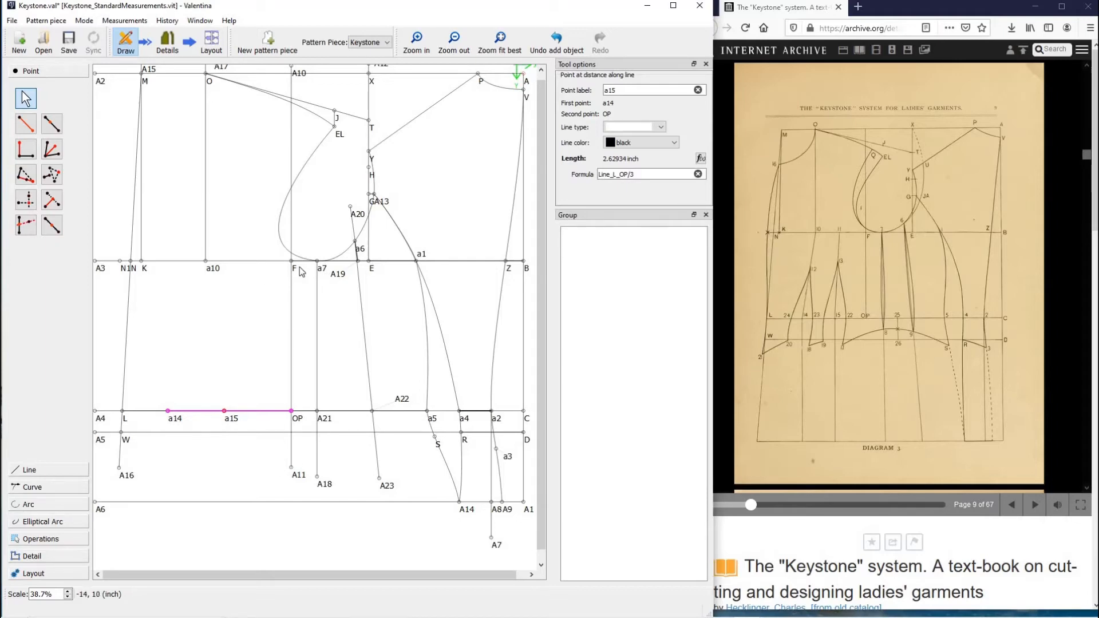
Create a midpoint labelled a11 between a10 and F, with the length formula CurrentLength/2.
left_click(47, 228)
left_click(211, 266)
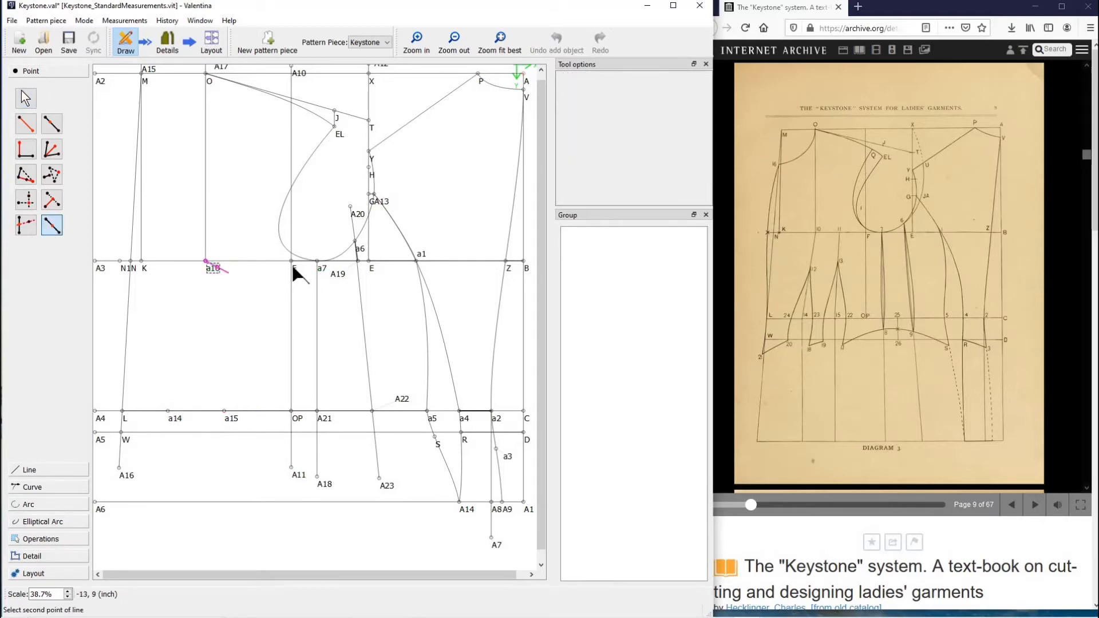
left_click(292, 262)
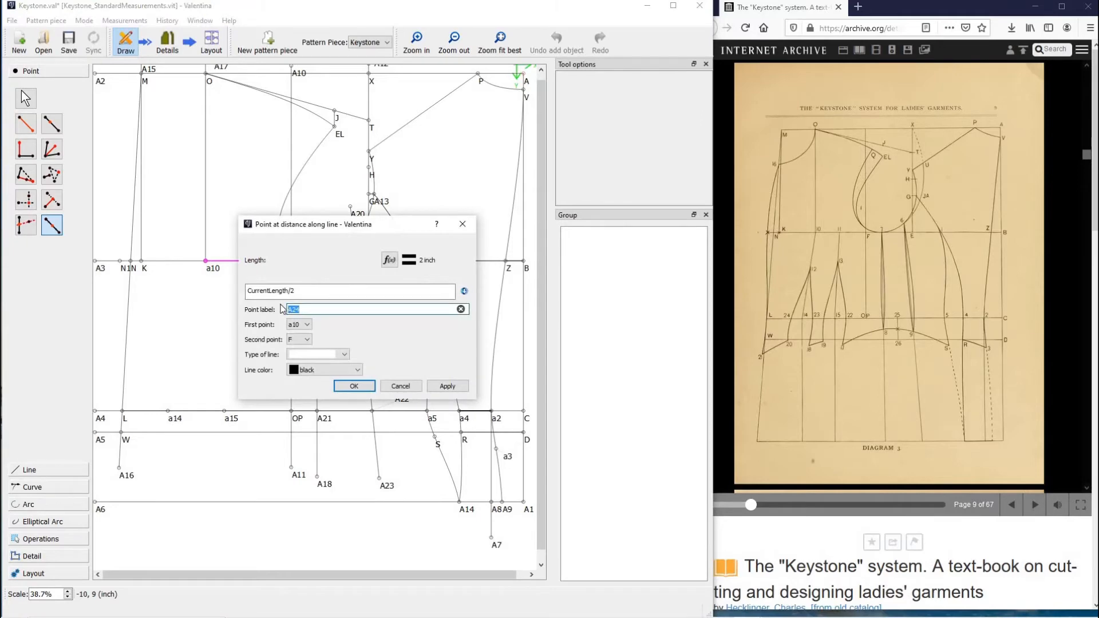
type("a11")
left_click(364, 388)
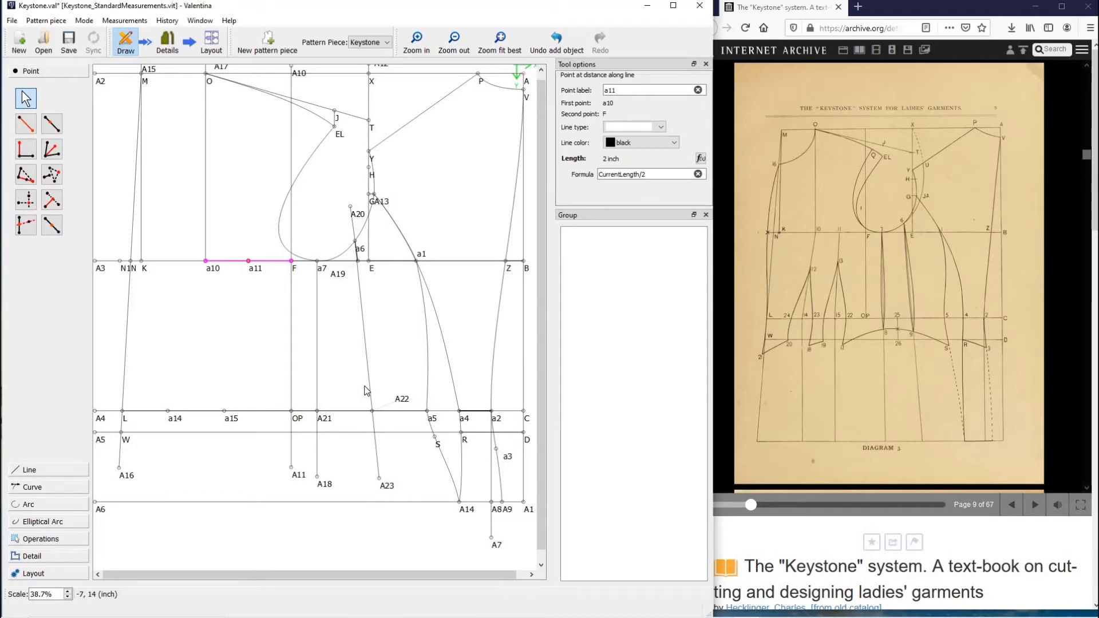
Draw the two dart centre lines, from a11 to a15 and from a10 to a14.
left_click(67, 469)
left_click(26, 141)
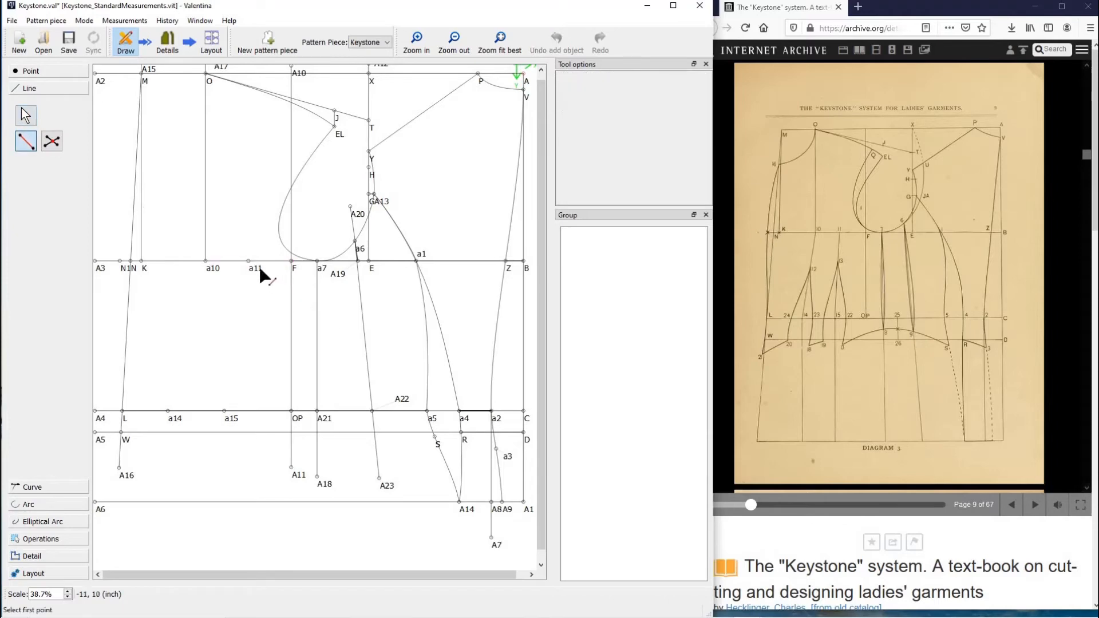
left_click(224, 411)
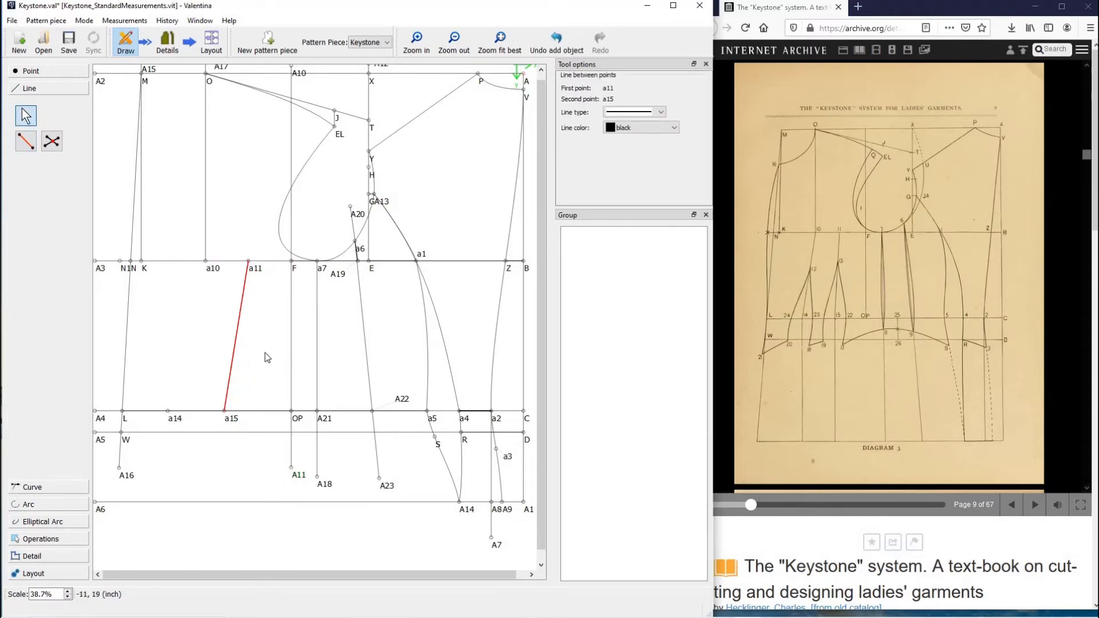
left_click(26, 141)
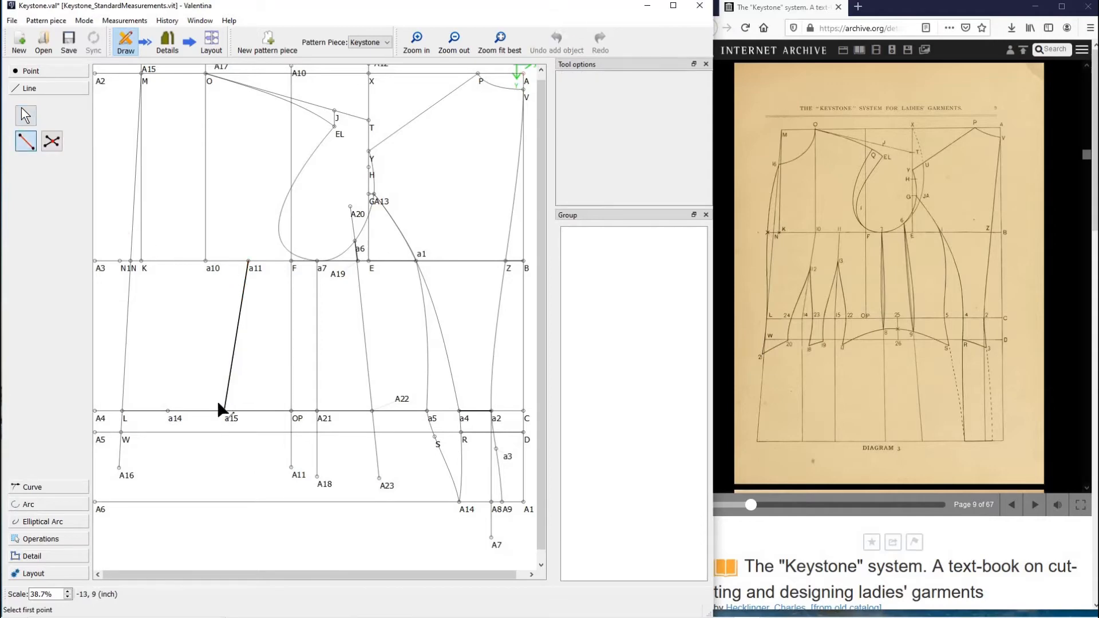
left_click(206, 261)
left_click(168, 411)
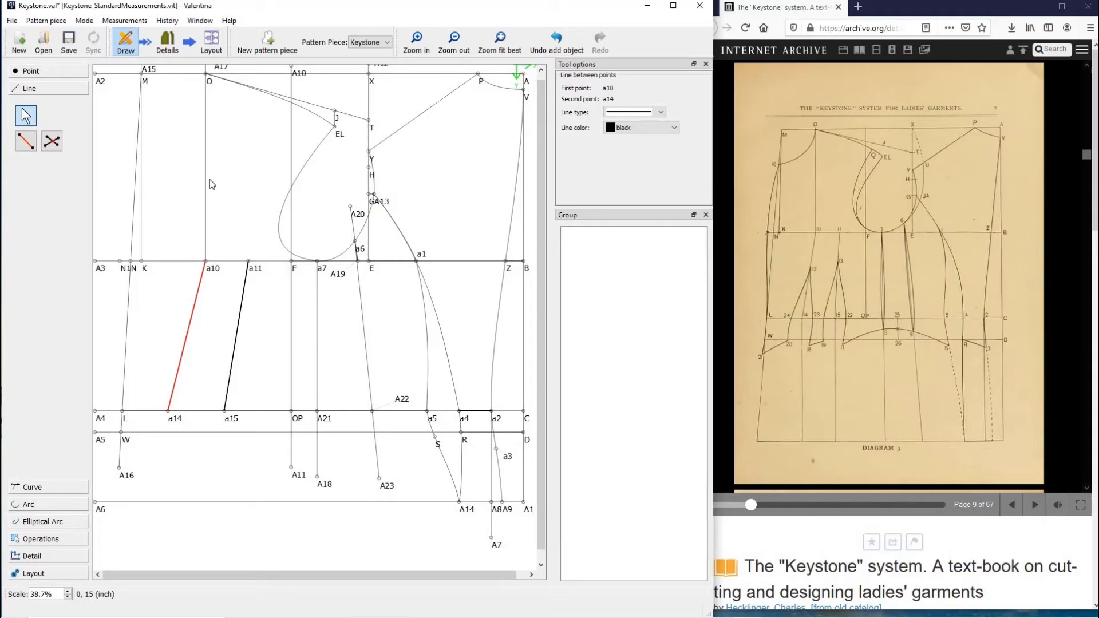
Create point a24 on the waist line, at a distance of .875 inch from a14 towards L.
left_click(51, 88)
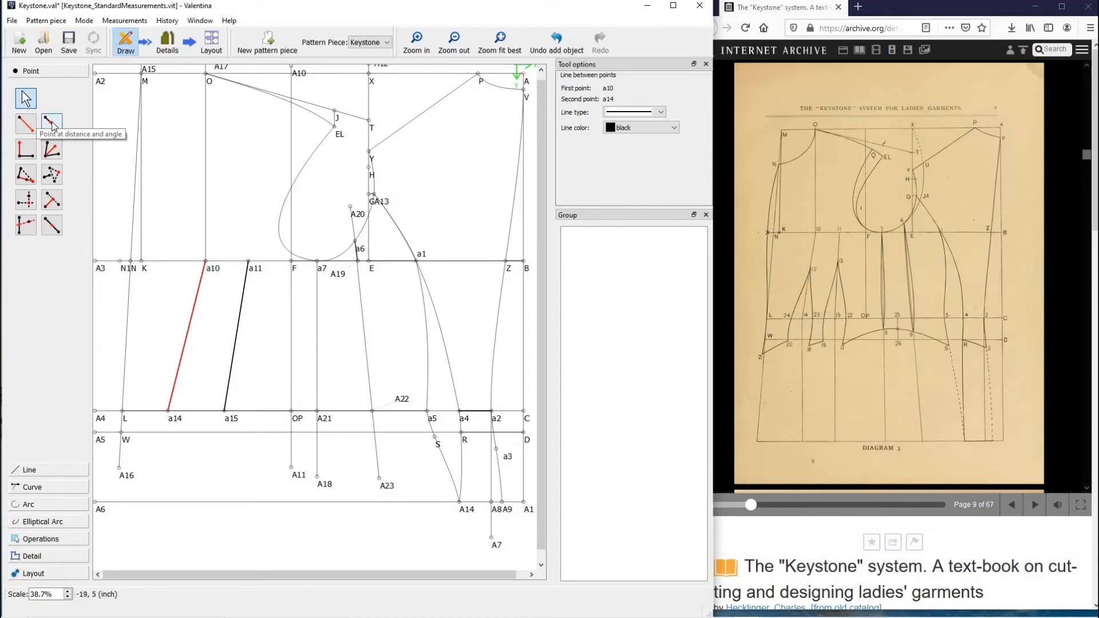
left_click(53, 125)
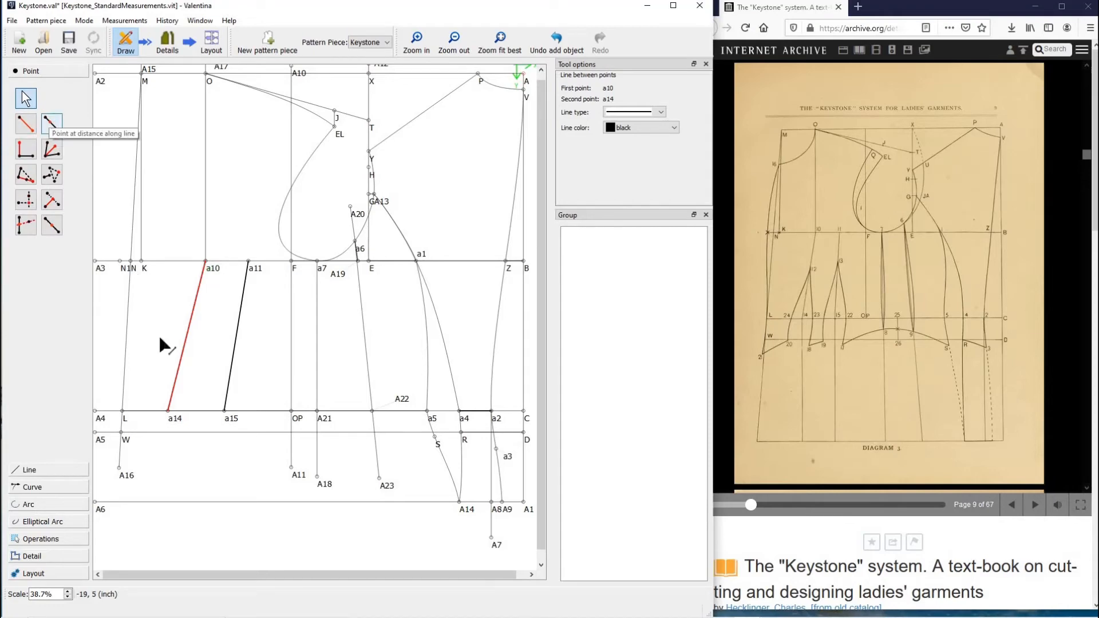
left_click(172, 414)
left_click(126, 414)
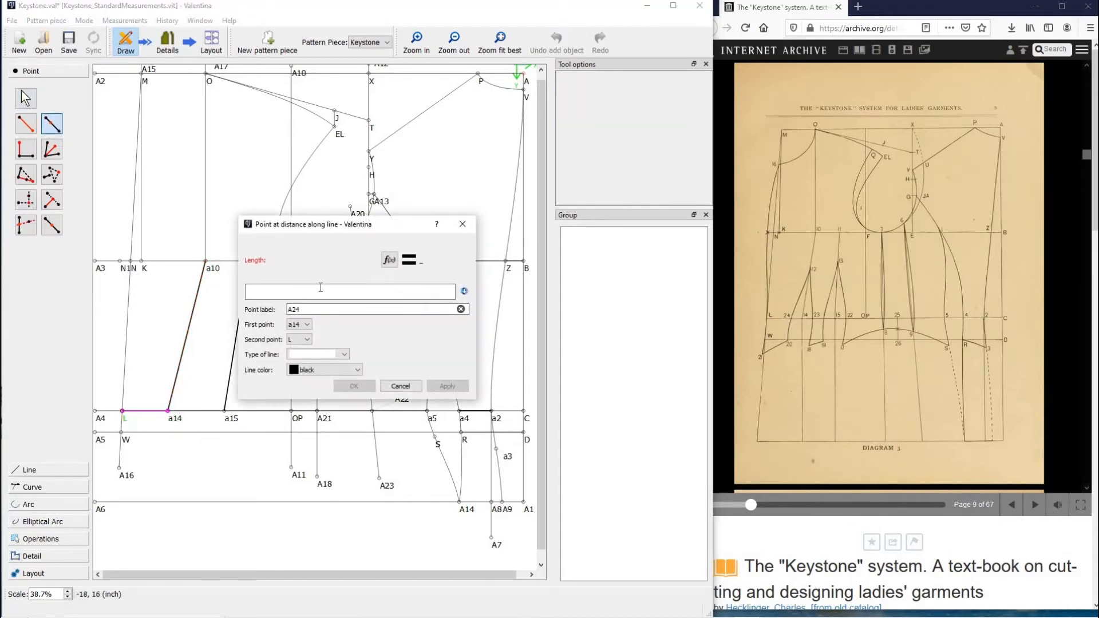
left_click(321, 291)
type(".87")
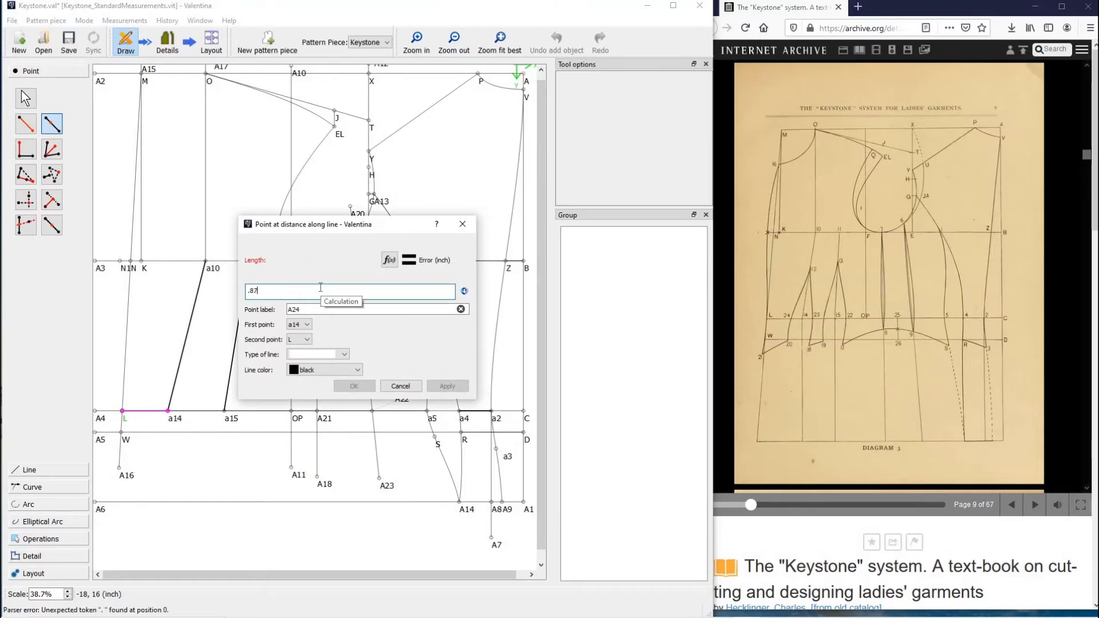
type("5")
mouse_move(293, 309)
left_mouse_down()
mouse_move(307, 309)
mouse_move(287, 309)
left_mouse_up()
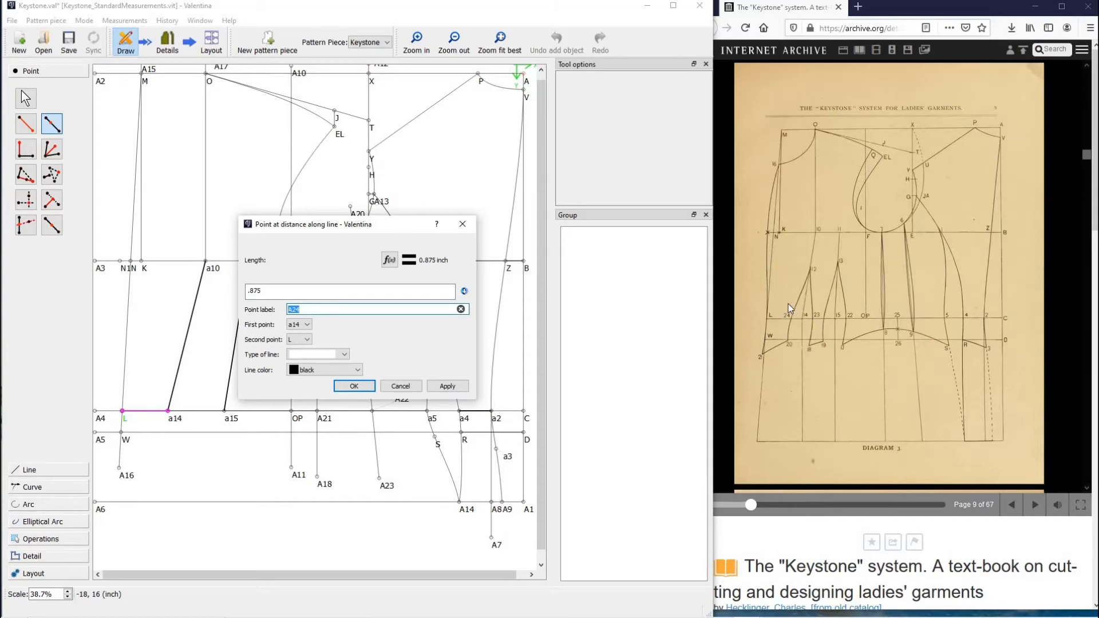
type("a2")
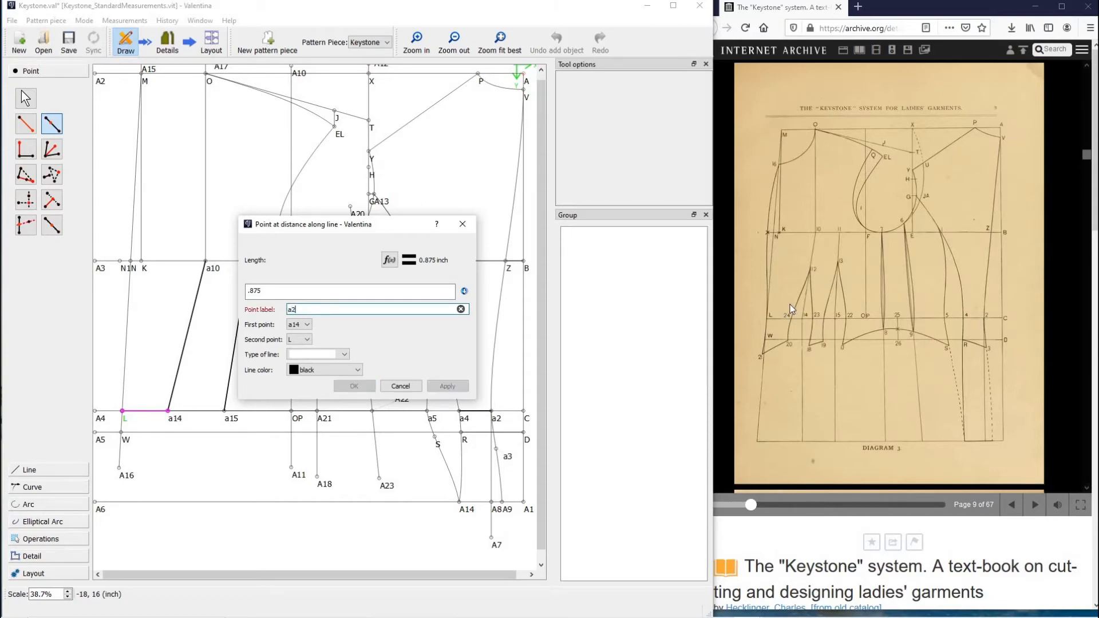
type("4")
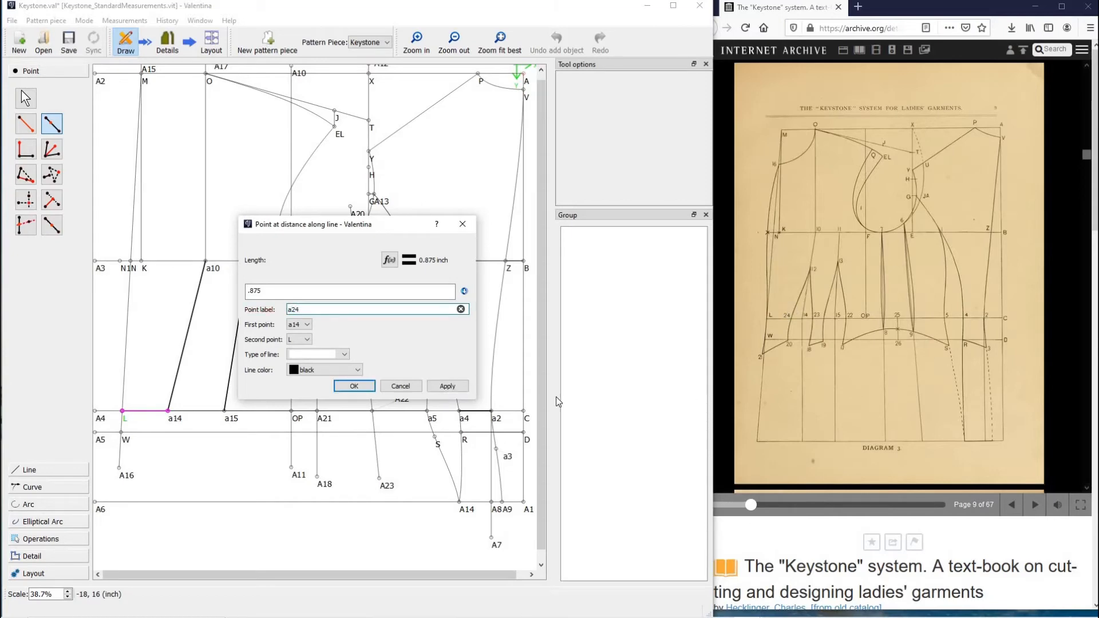
left_click(372, 386)
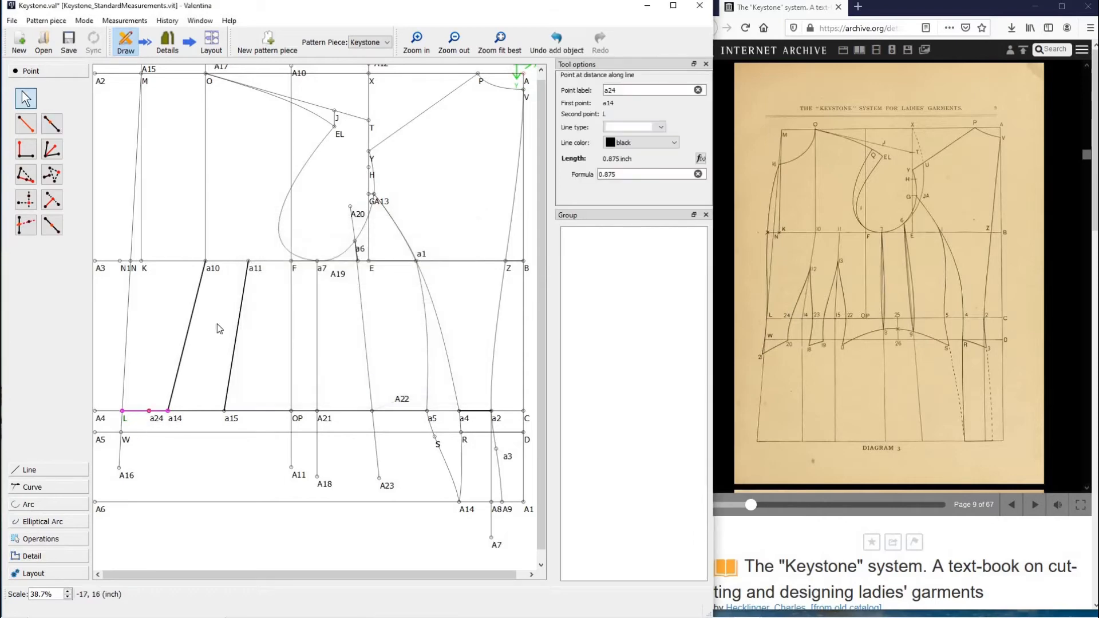
key("Escape")
Create point a23 on the waist line, at a distance of .875 inch from a14 towards a15.
key("alt+l")
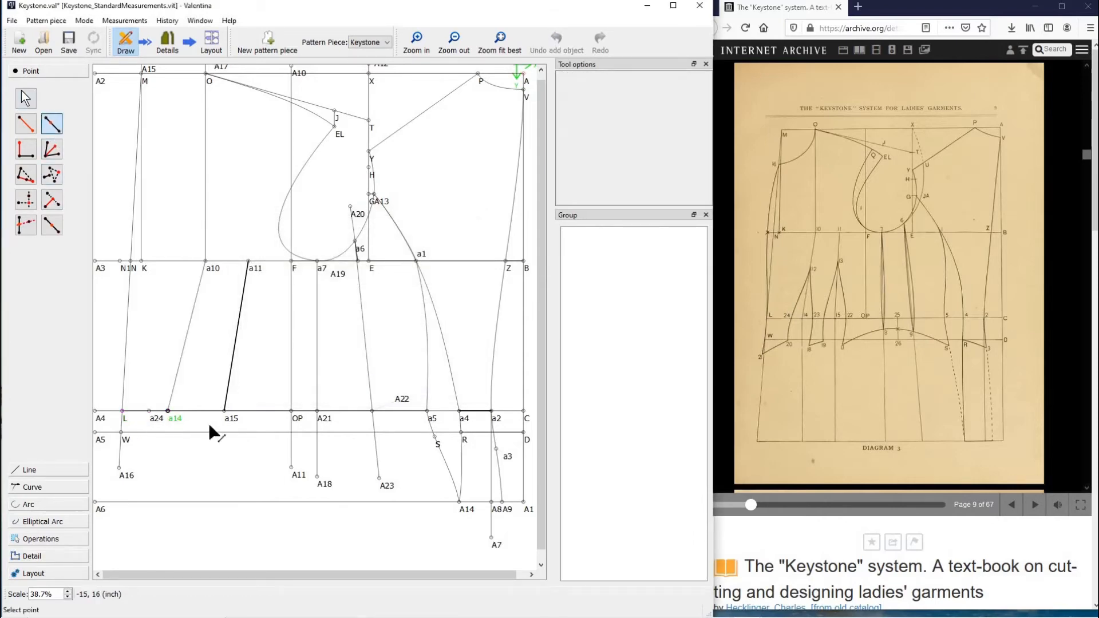
left_click(168, 411)
left_click(225, 411)
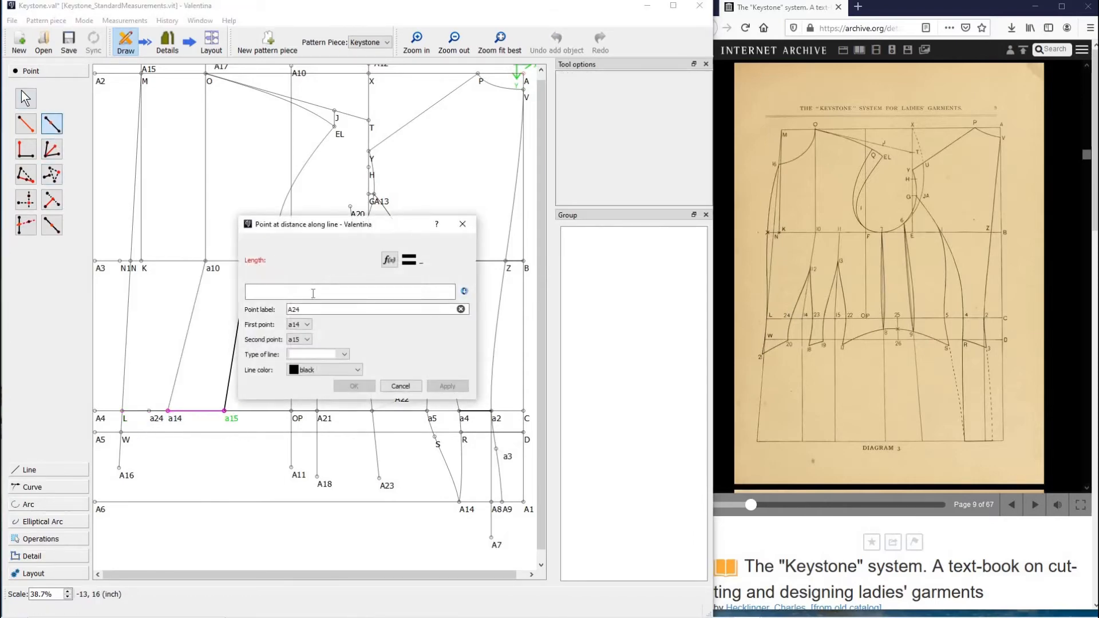
type(".875")
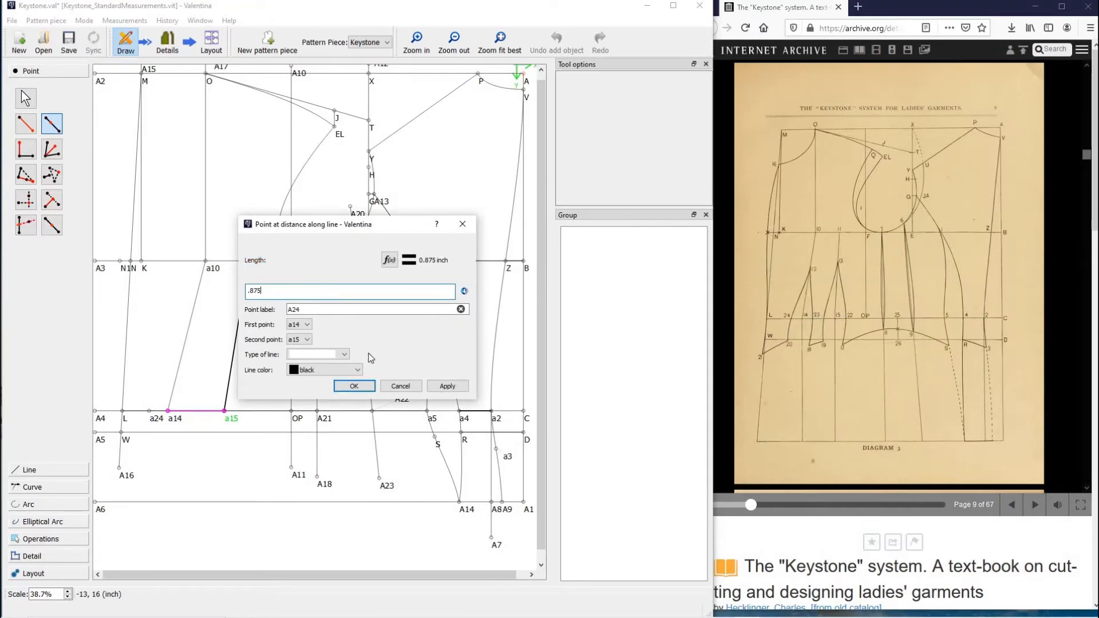
key("Tab")
type("a")
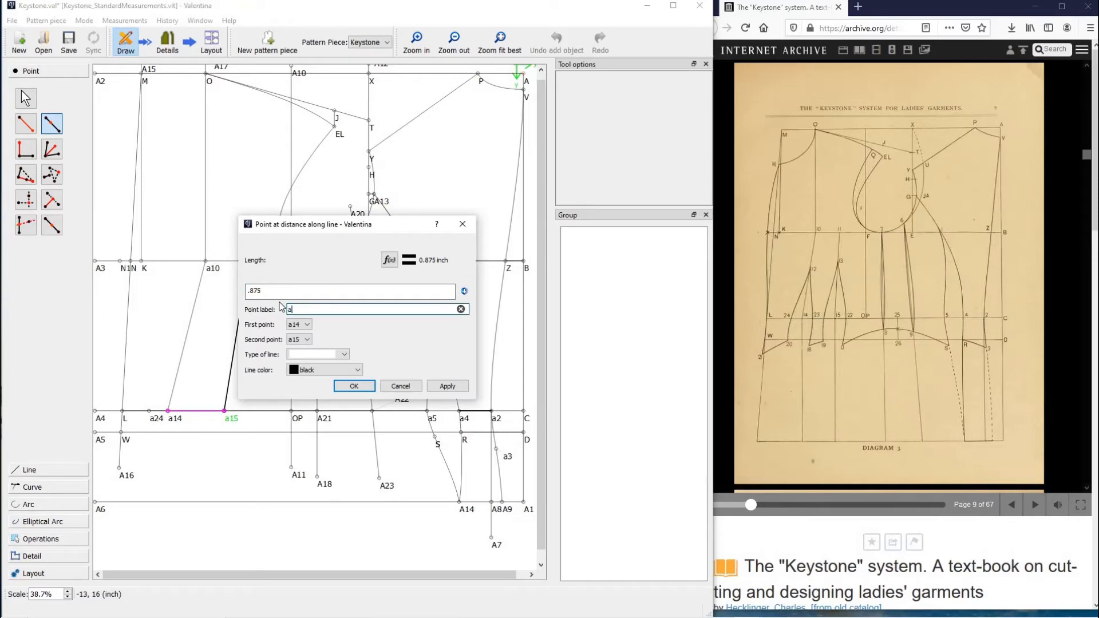
type("23")
left_click(355, 386)
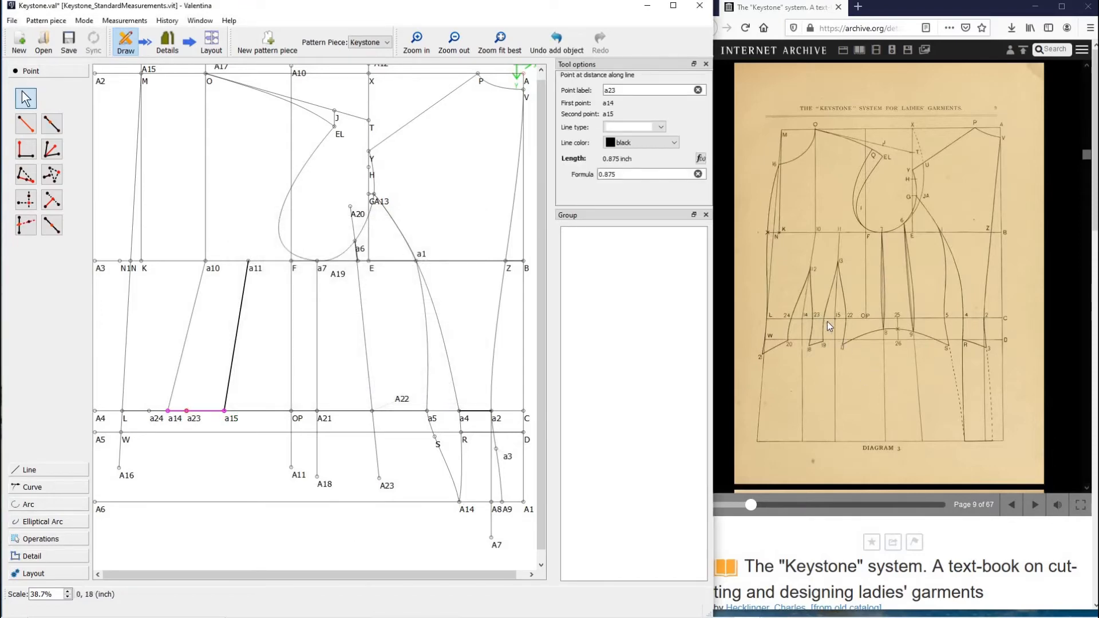
Create point aa23 at a distance of .875 inch from a15 towards a23, and shift its label slightly away from a15's.
left_click(52, 124)
left_click(225, 413)
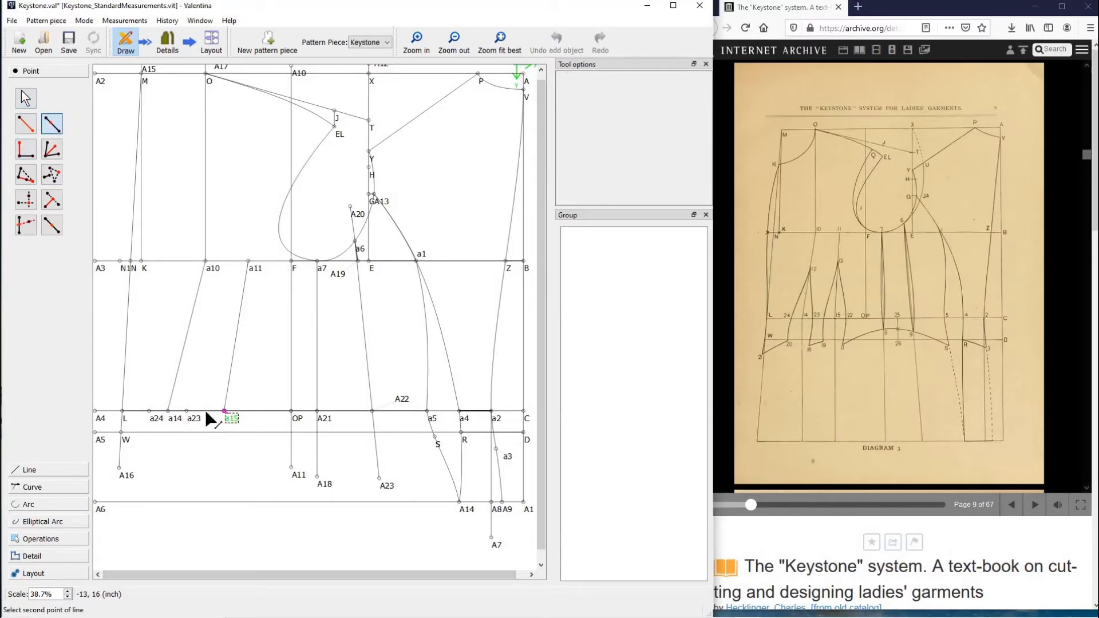
left_click(197, 419)
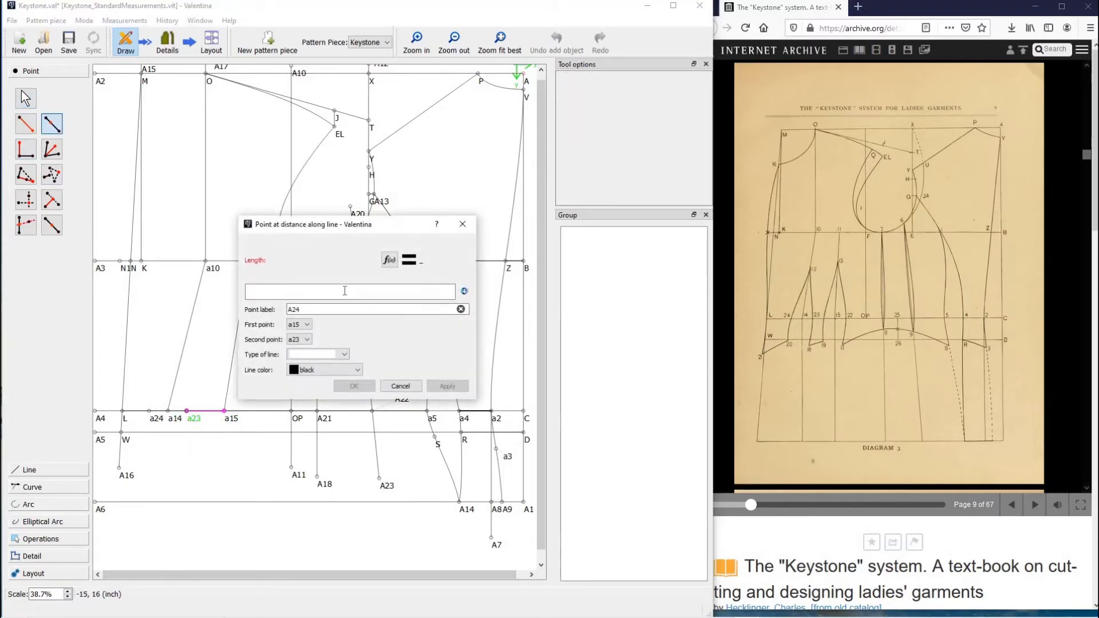
type(".875")
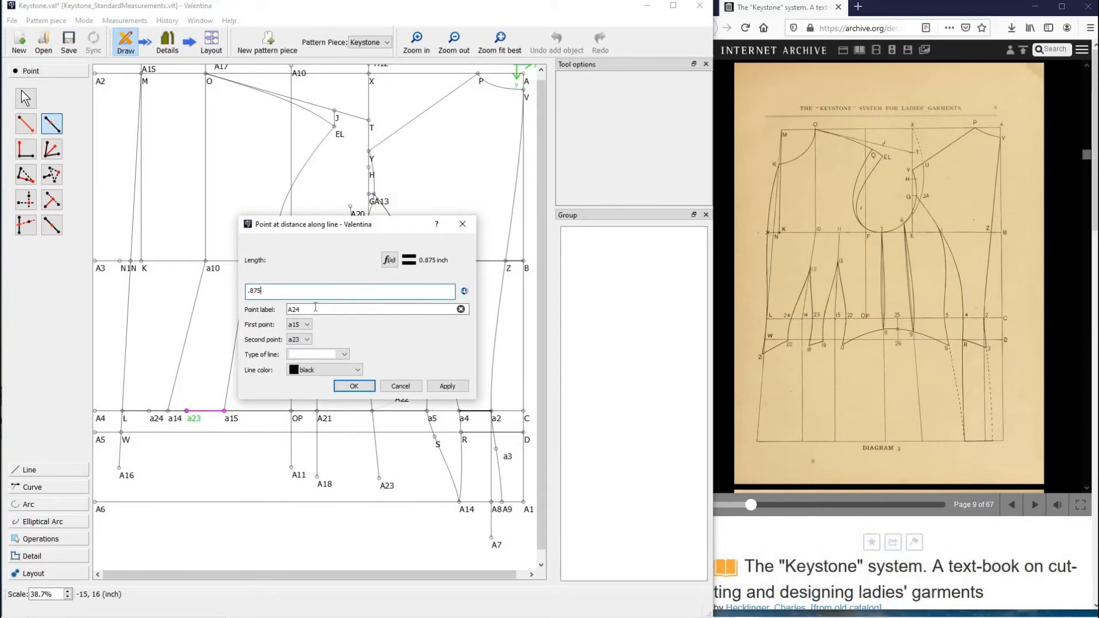
key("Tab")
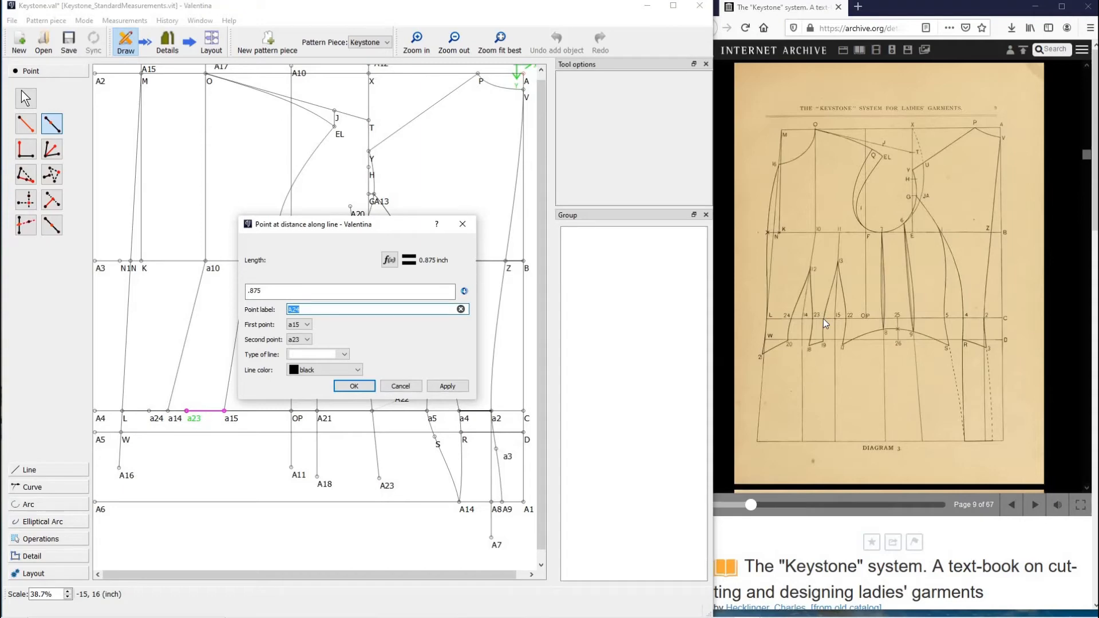
type("aa23")
left_click(359, 387)
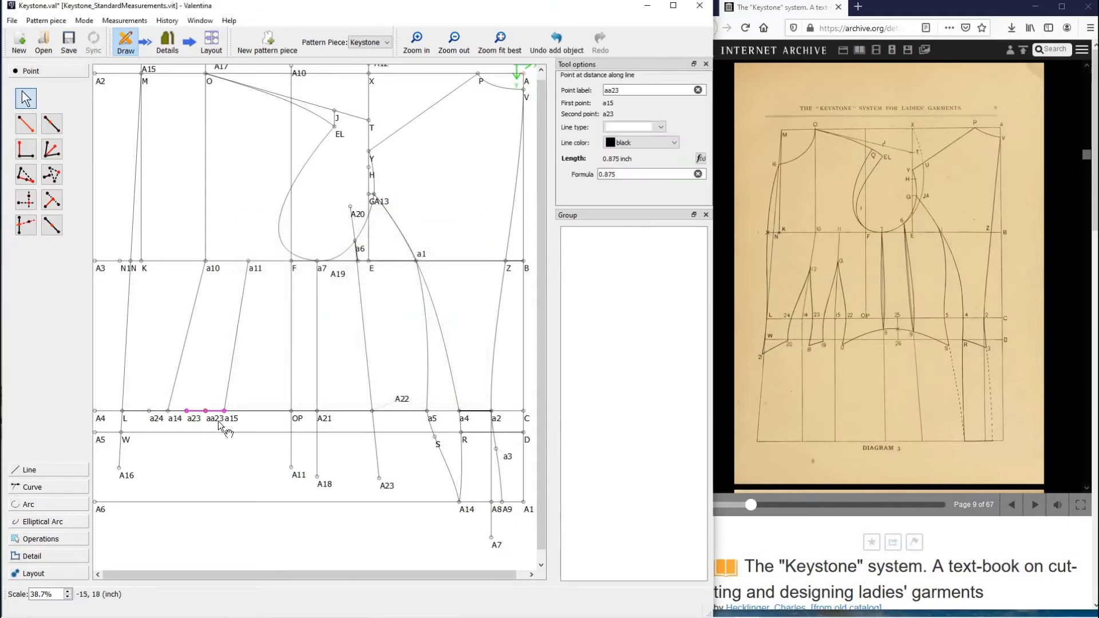
left_click_drag(210, 421, 201, 421)
Create point a22 on the waist line, at a distance of .875 inch from a15 towards OP.
key("alt+l")
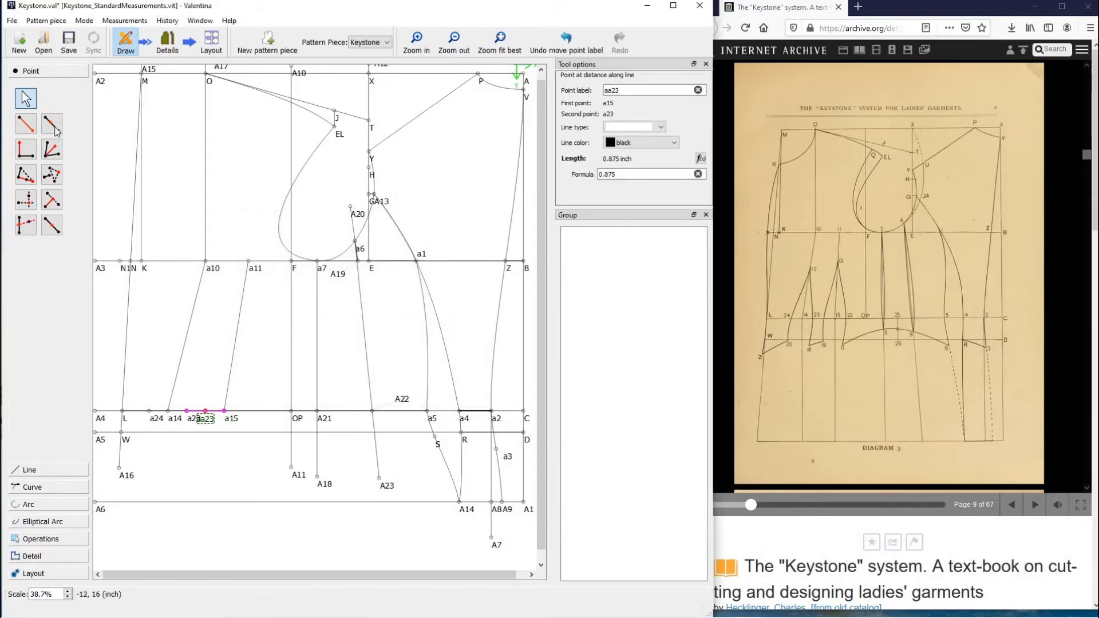
left_click(225, 410)
left_click(291, 410)
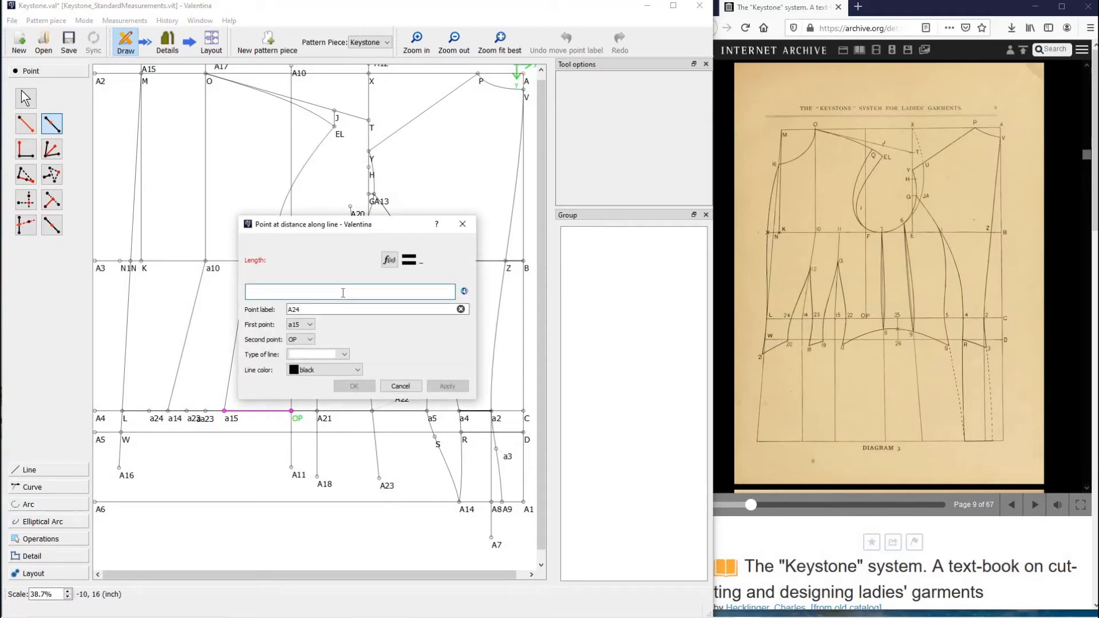
type(".87")
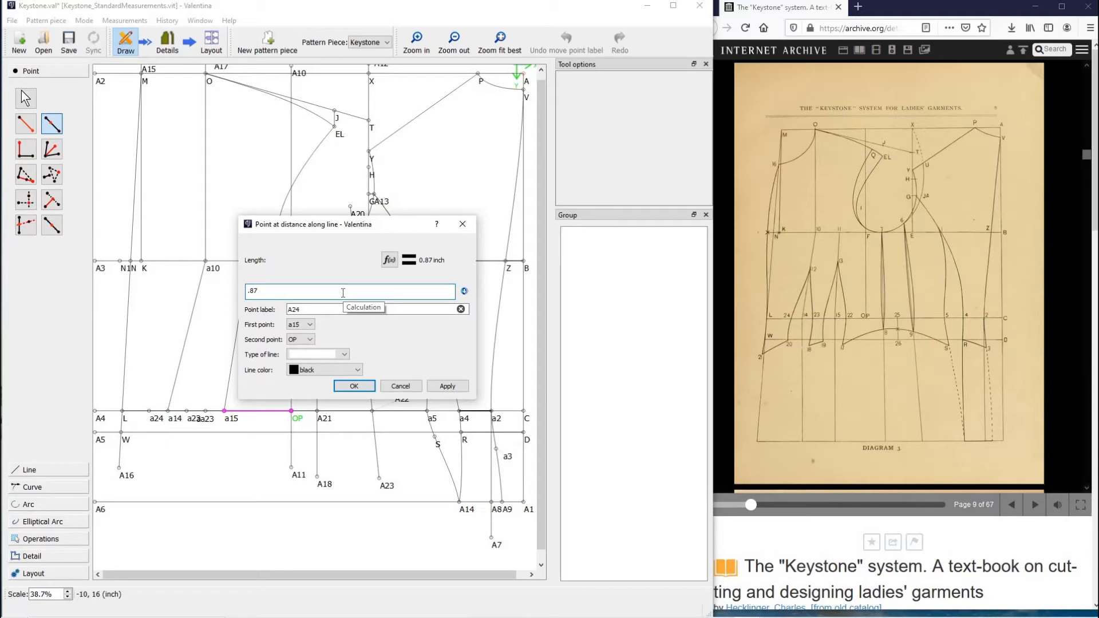
type("45")
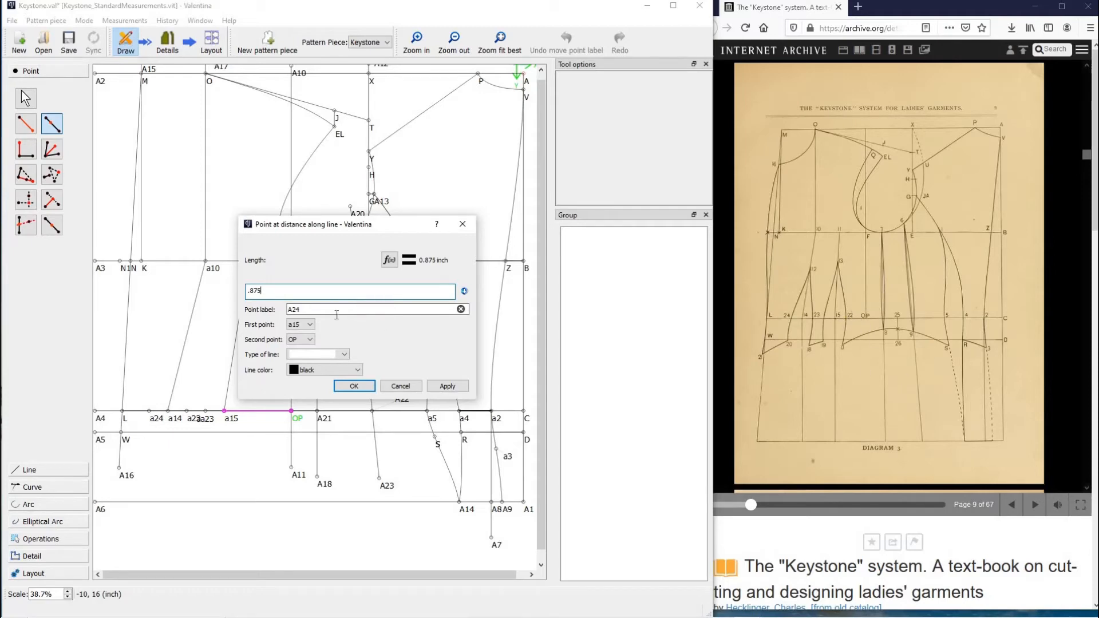
left_click_drag(309, 314, 302, 314)
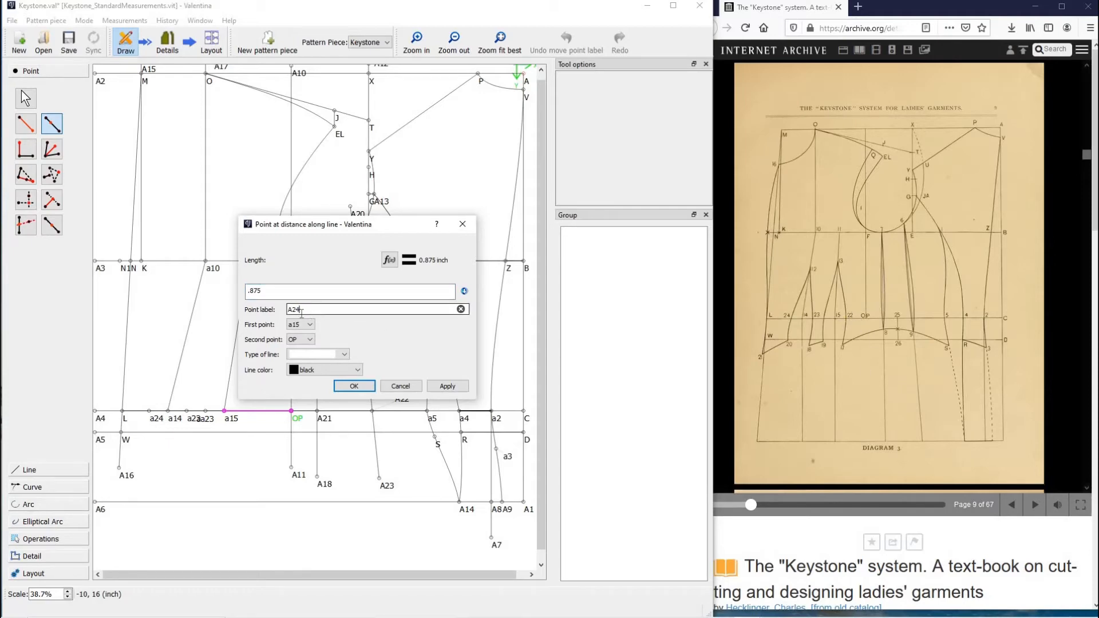
key("BackSpace")
key("BackSpace")
key("BackSpace")
type("a22")
left_click(355, 386)
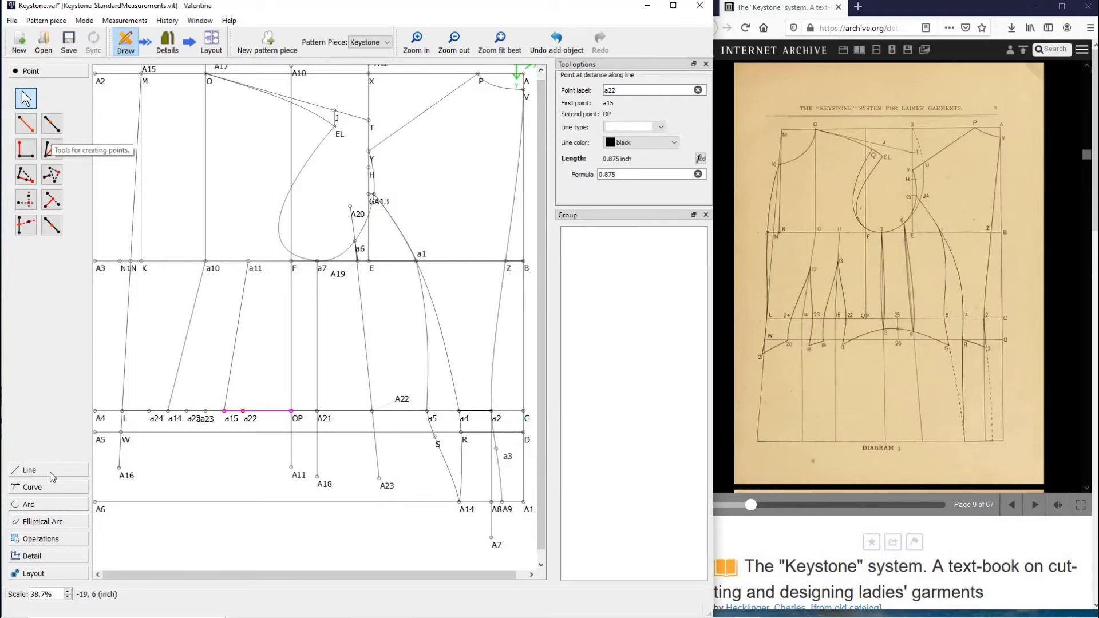
Draw a line between points B and C along the back edge of the draft.
left_click(30, 470)
left_click(26, 141)
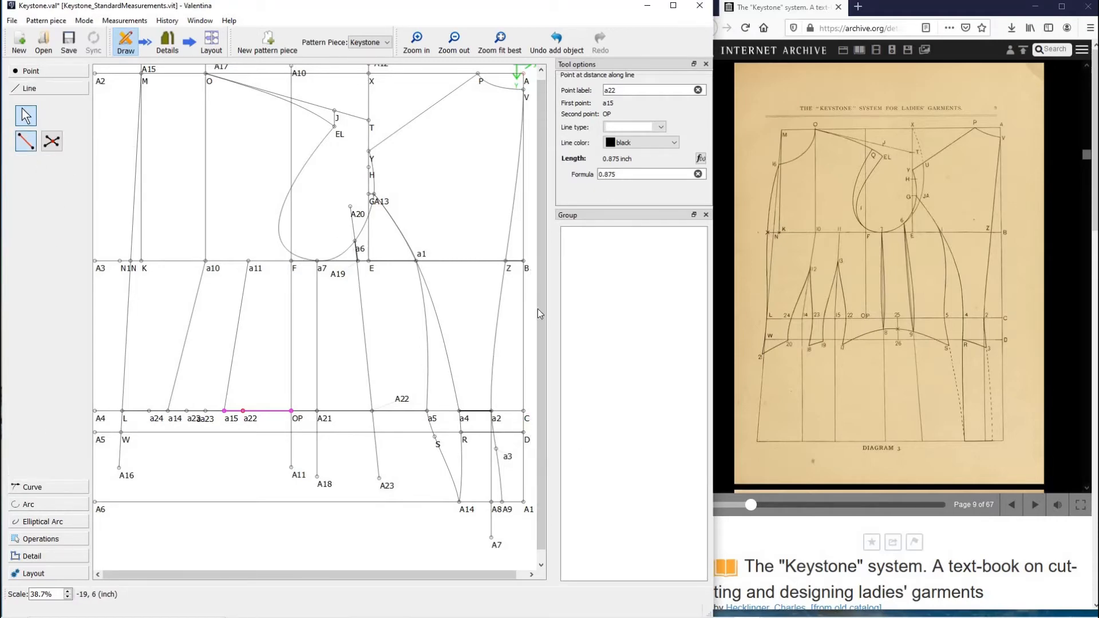
left_click(525, 270)
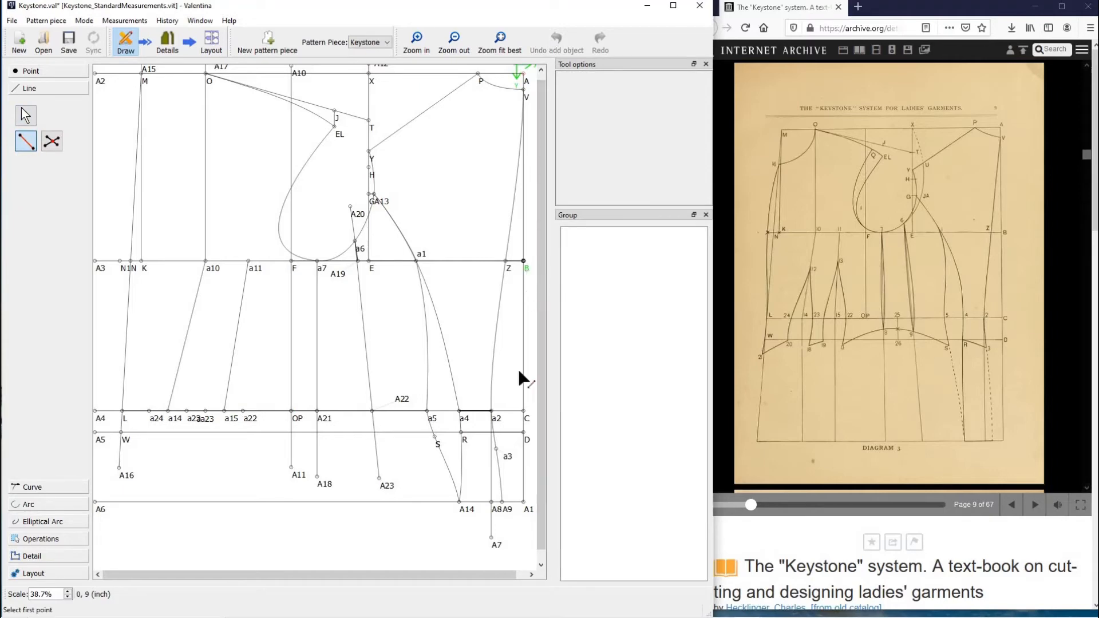
left_click(525, 413)
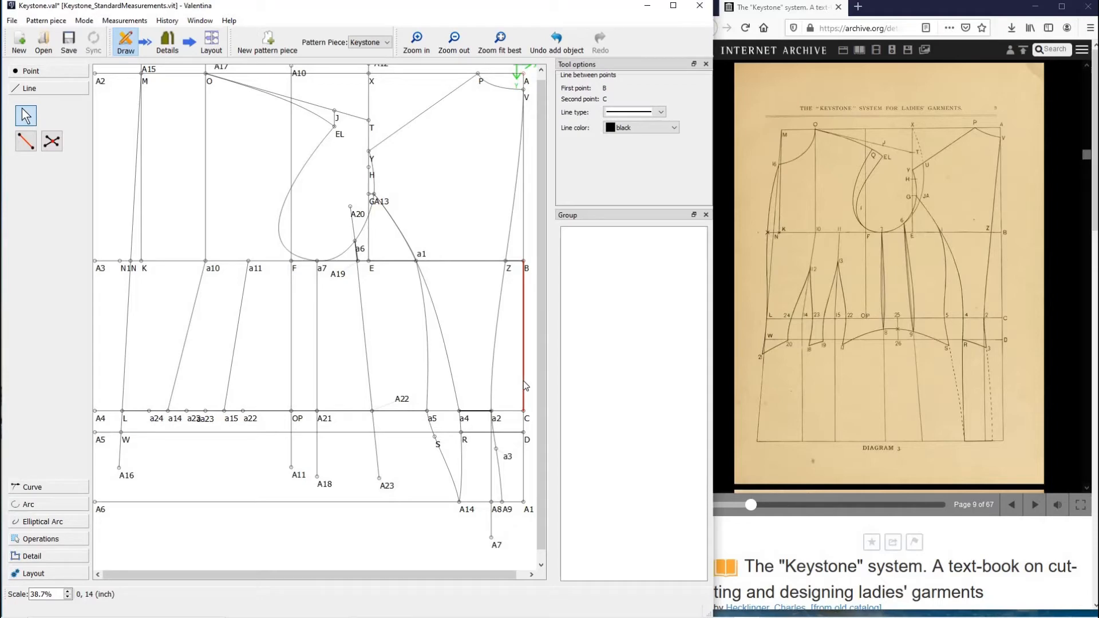
Create point a13 on the a11–a15 dart centre line, at a distance of Line_B_C/3 from a11.
mouse_move(523, 380)
left_click(57, 71)
left_click(52, 123)
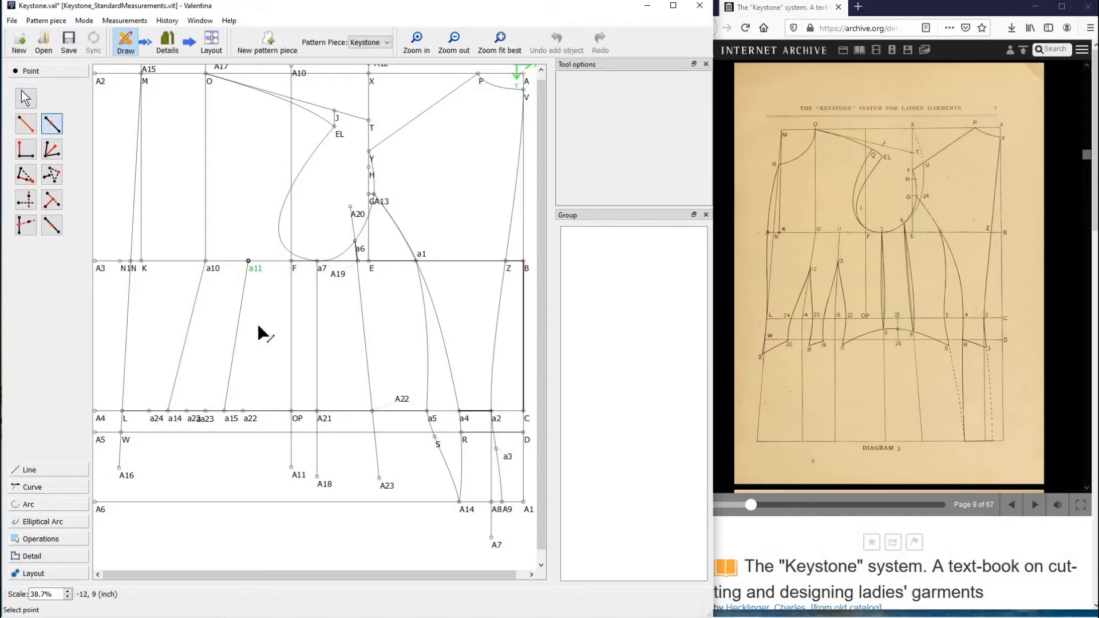
left_click(224, 411)
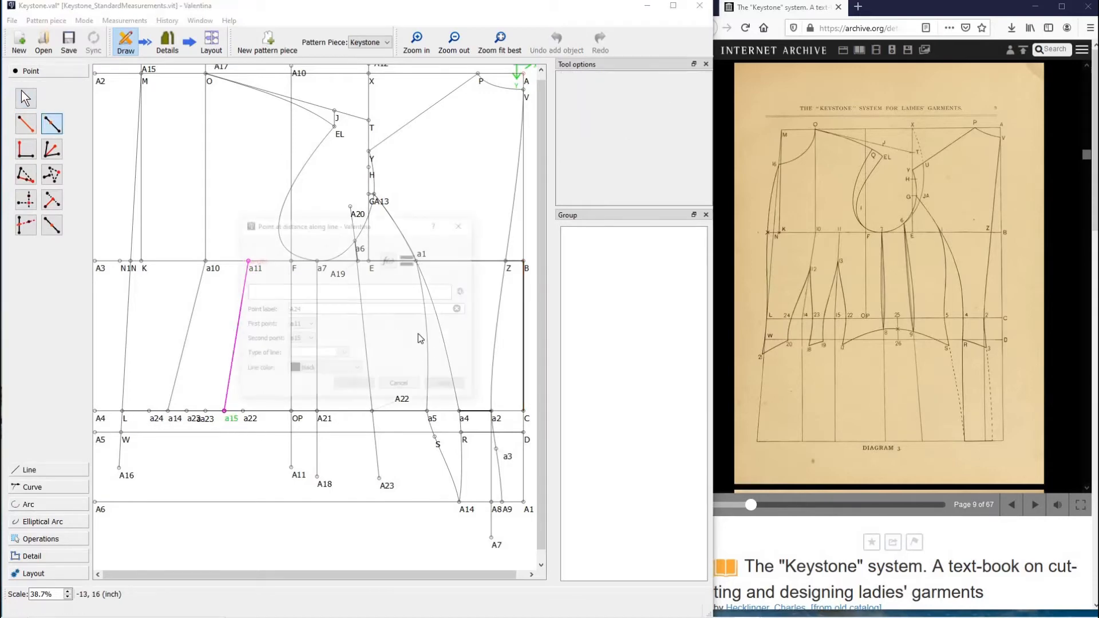
left_click(390, 261)
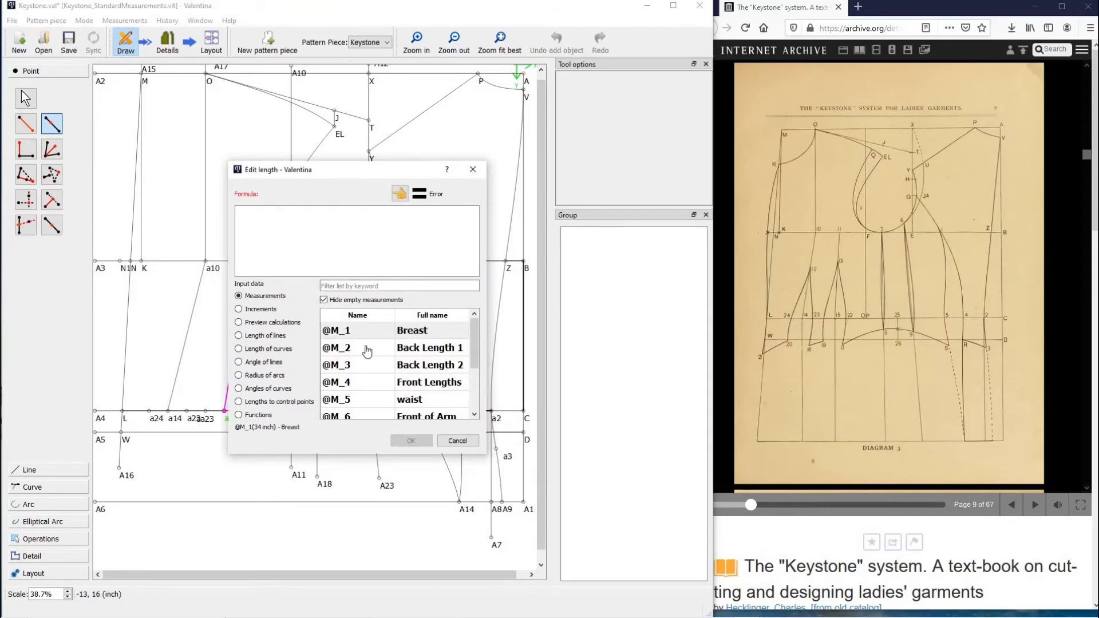
left_click(266, 335)
left_click(384, 287)
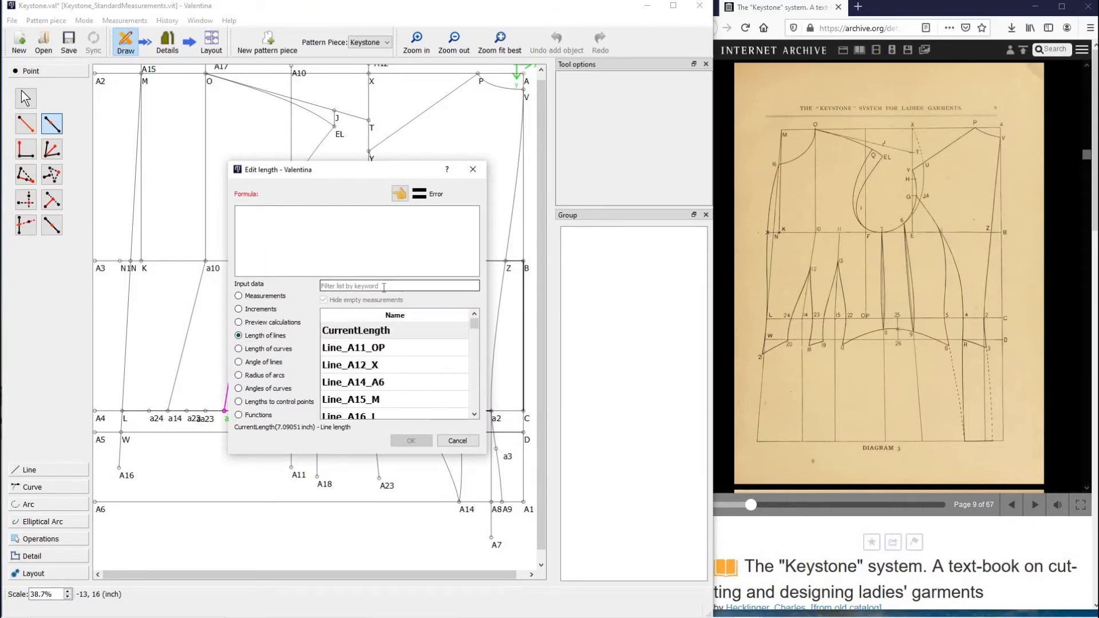
type("B")
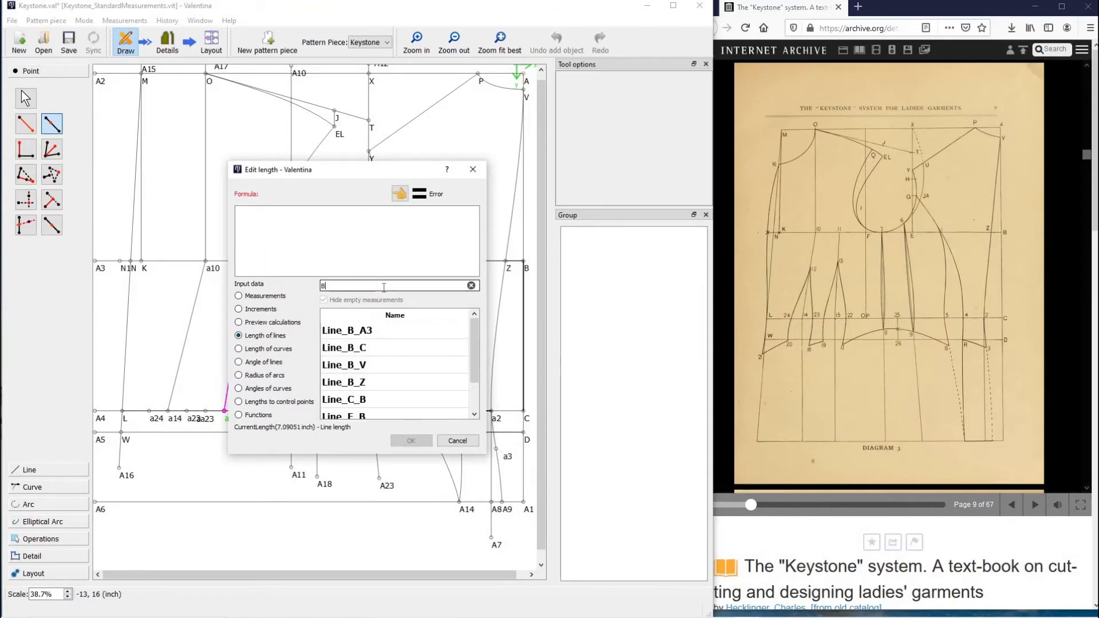
double_click(397, 348)
left_click(341, 225)
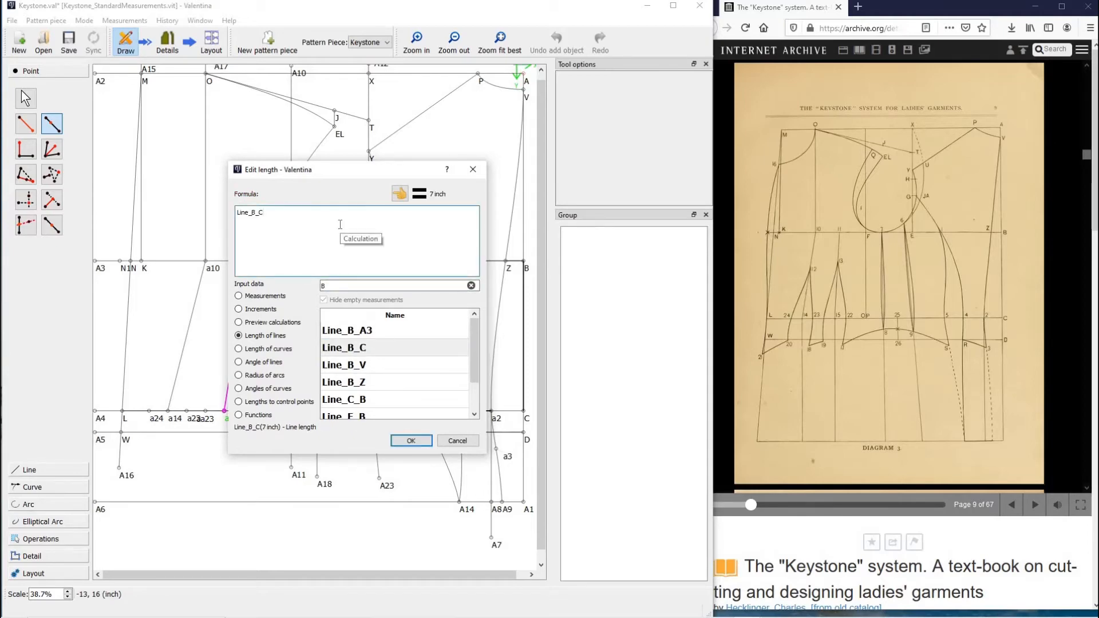
type("/3")
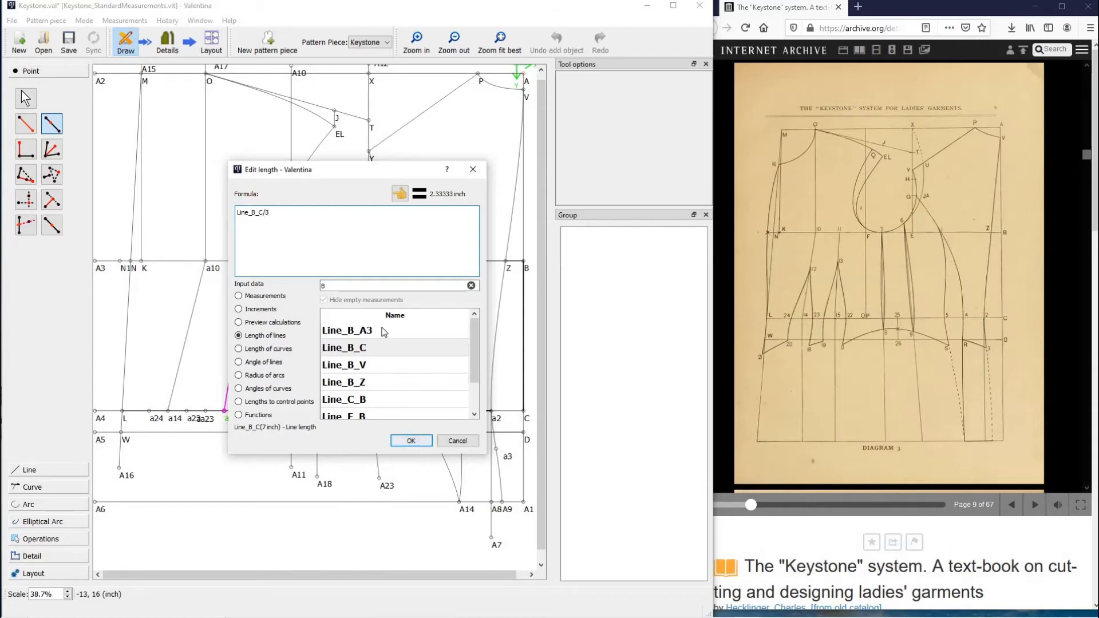
left_click(411, 441)
left_click_drag(320, 310, 270, 302)
type("a13")
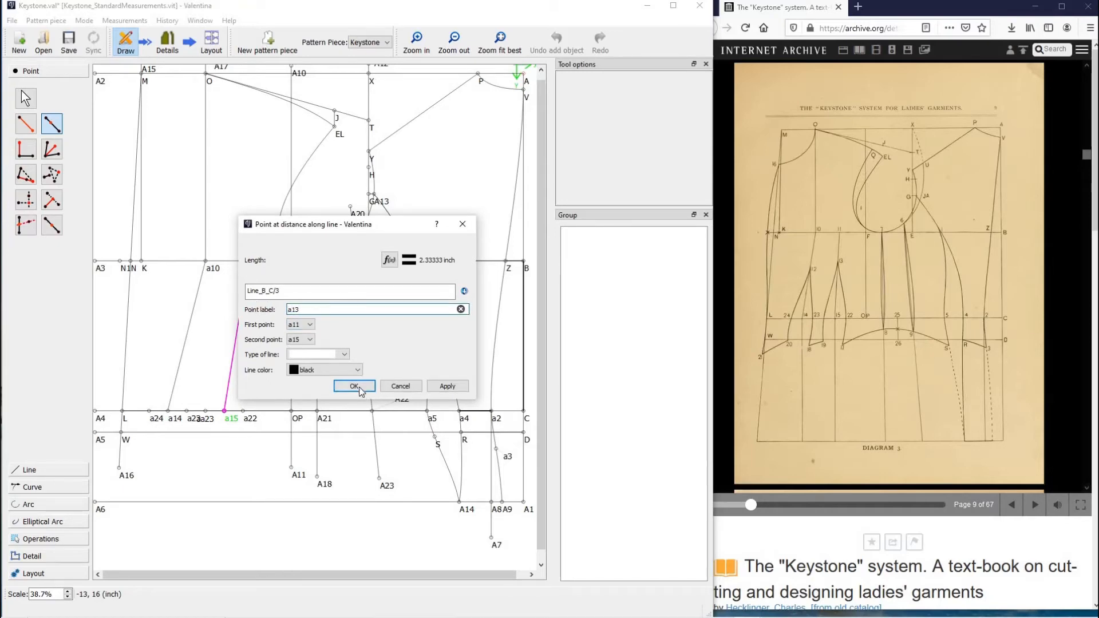
left_click(354, 387)
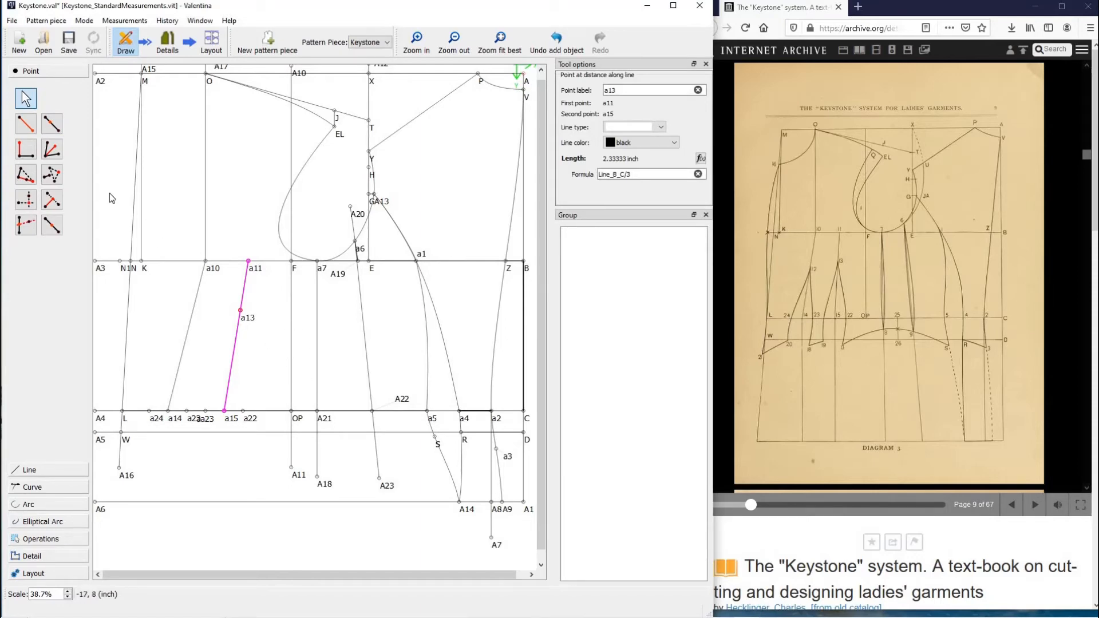
Create a point on the a10–a14 dart centre line, at a distance of Line_a11_a13-.5 from a10.
left_click(53, 124)
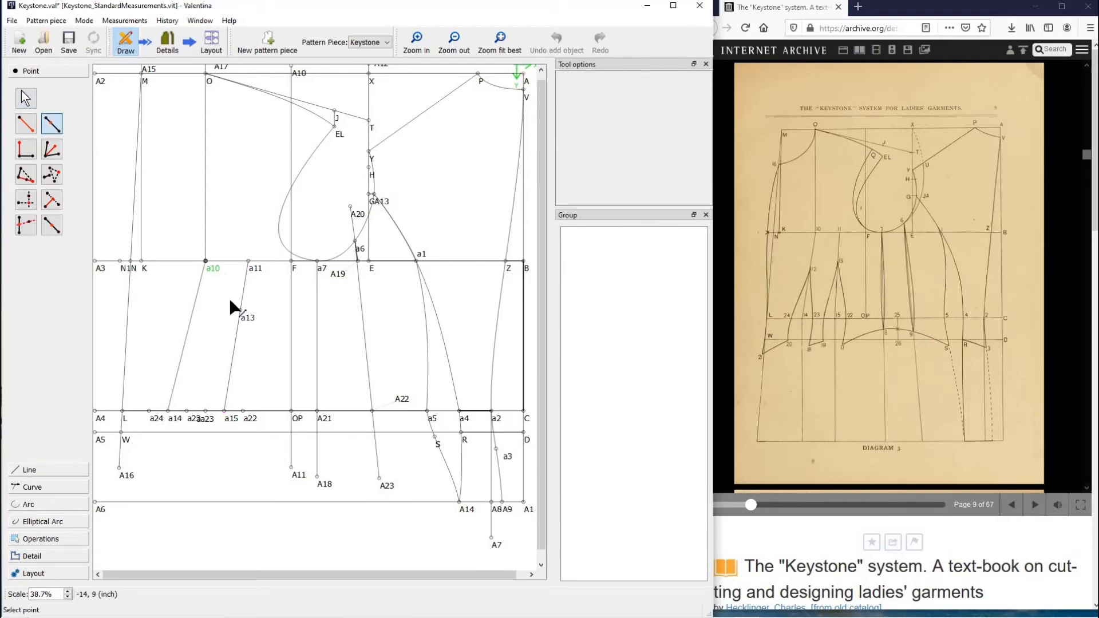
left_click(167, 410)
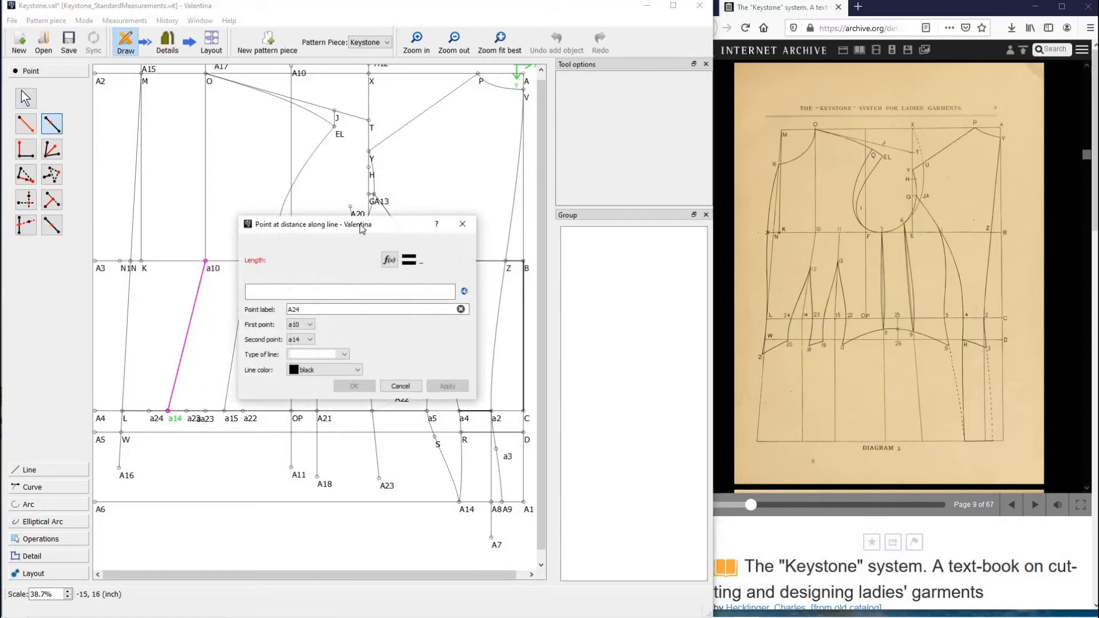
left_click_drag(361, 227, 449, 221)
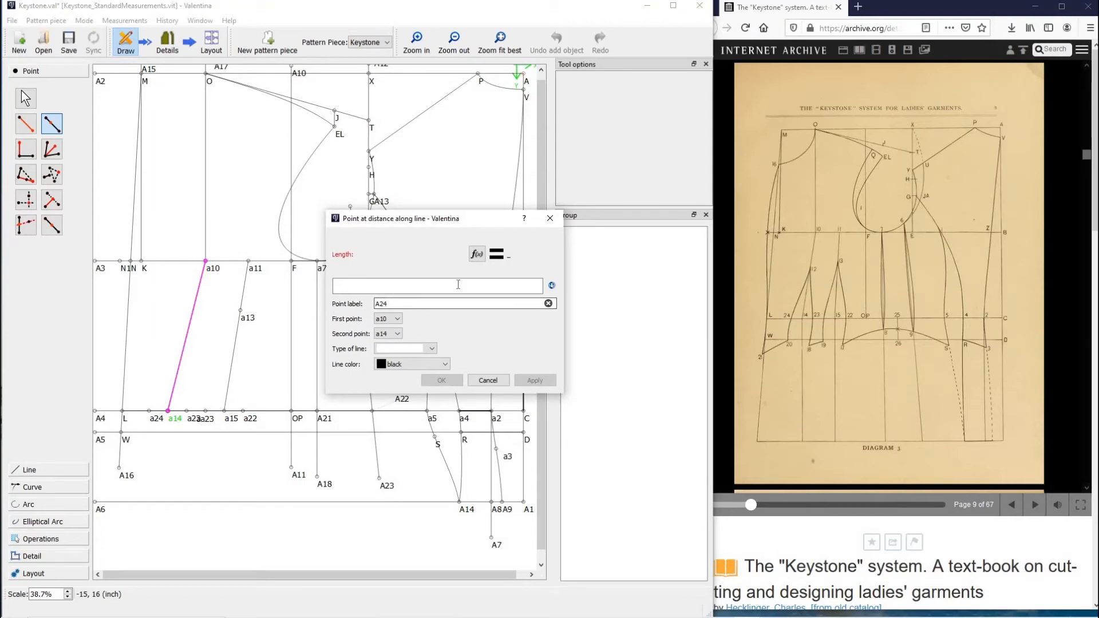
left_click(478, 255)
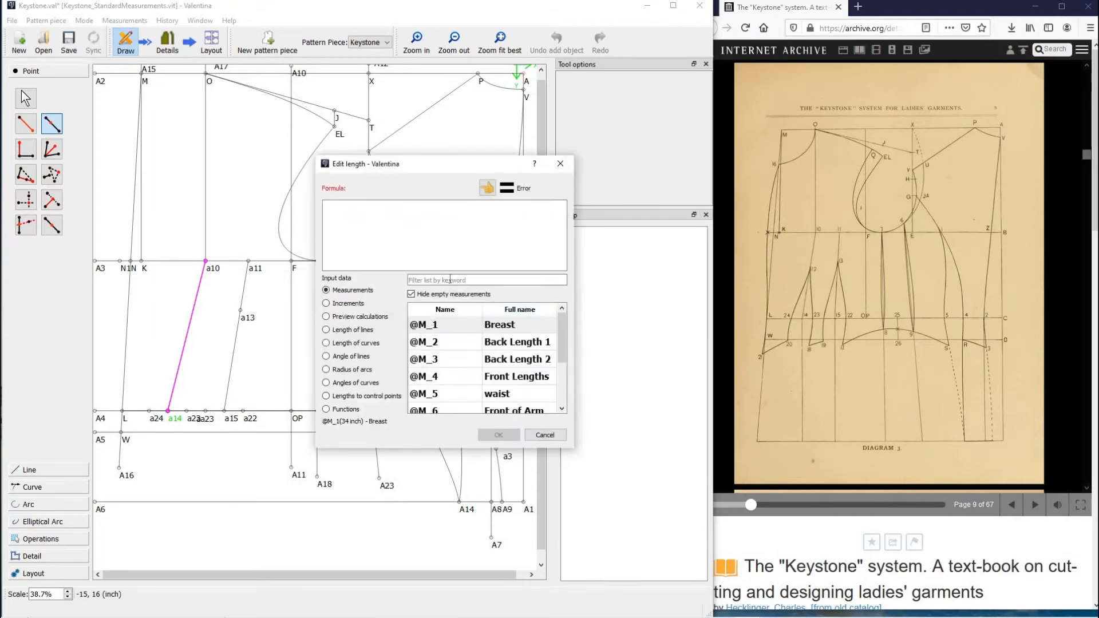
left_click(450, 280)
type("13")
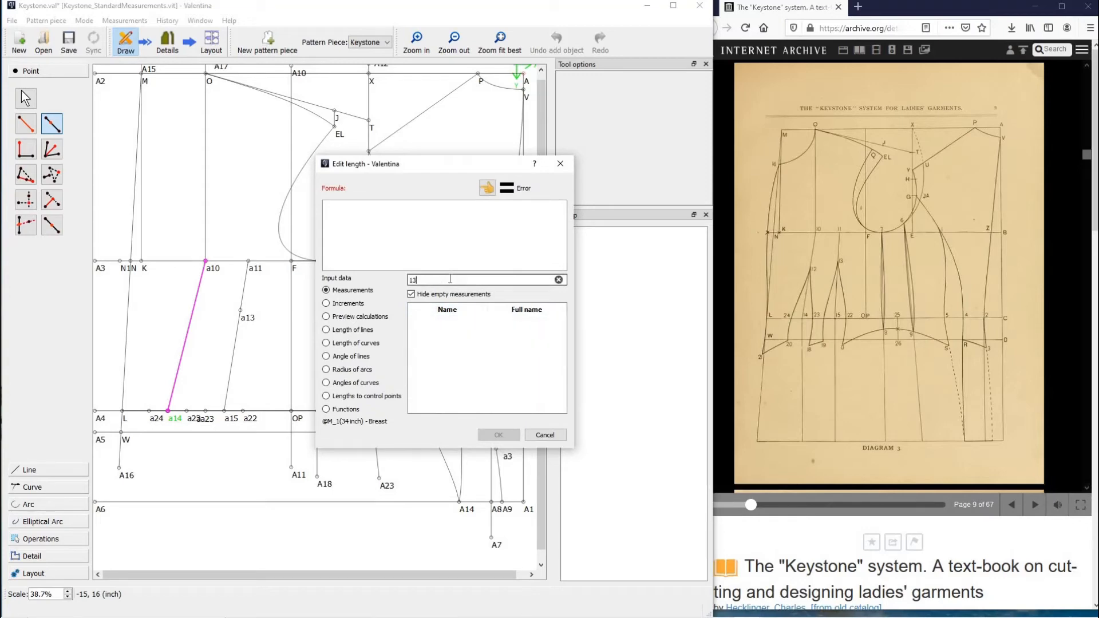
left_click(353, 330)
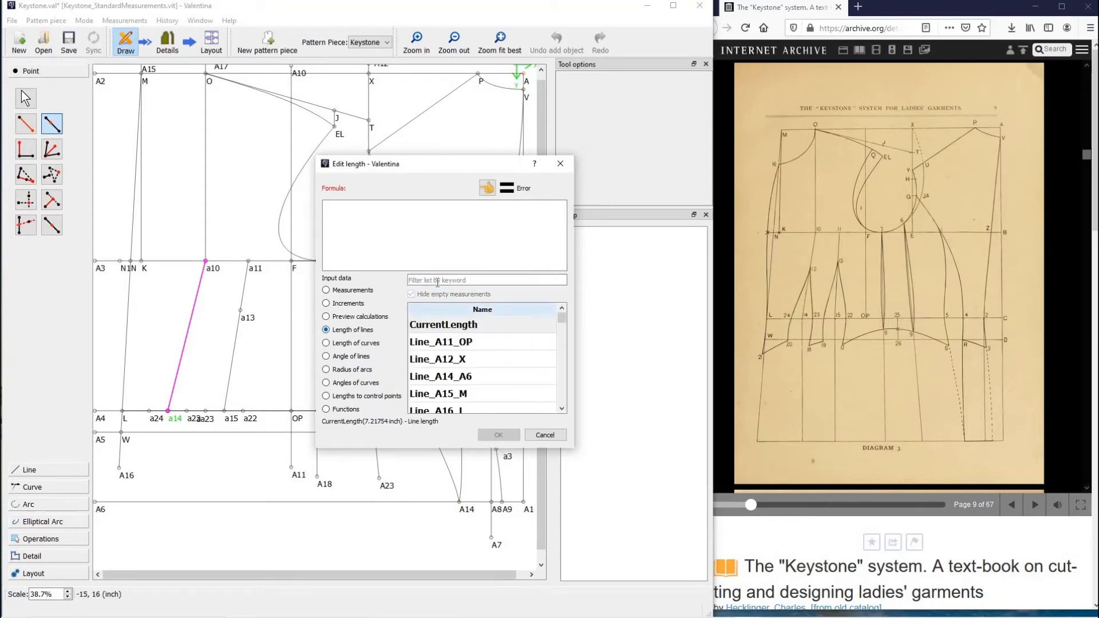
left_click(437, 281)
type("13")
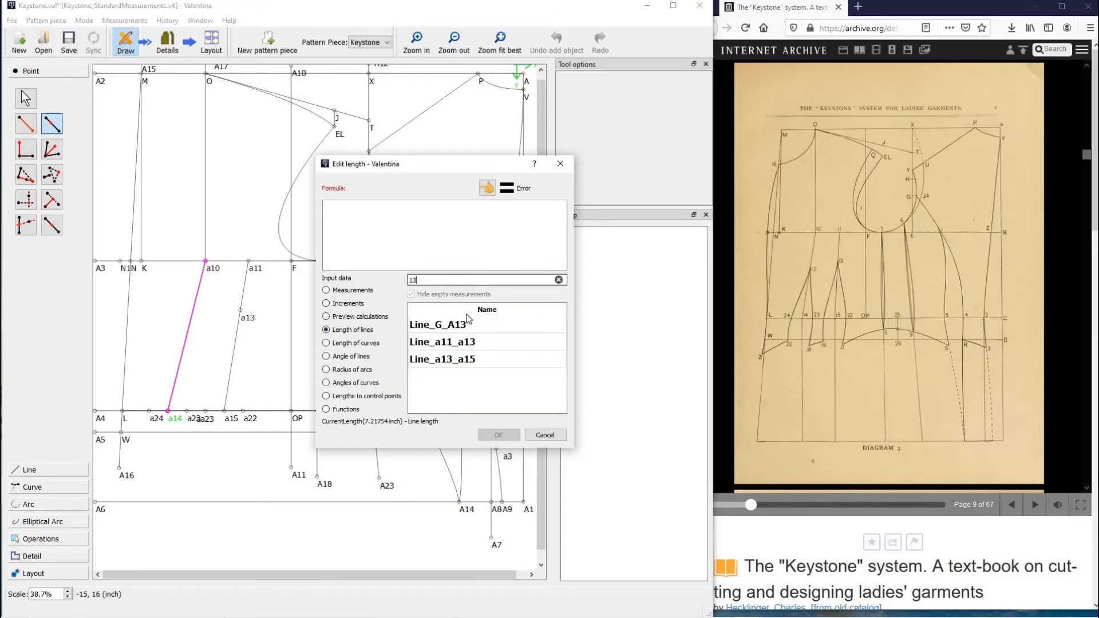
left_click(441, 341)
left_click(428, 230)
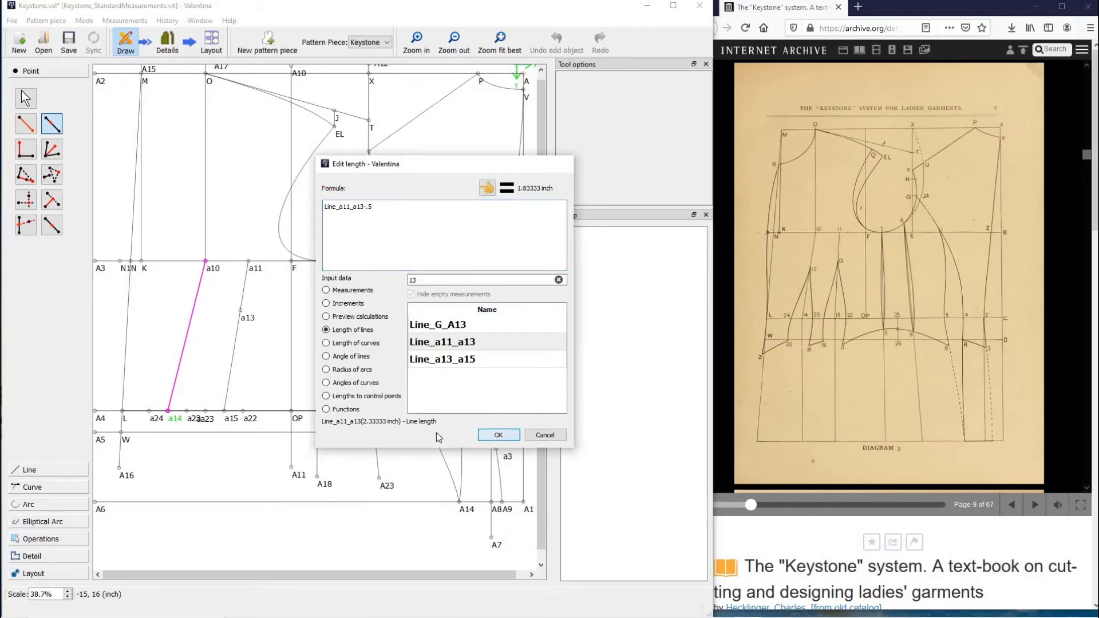
left_click(499, 436)
left_click(541, 379)
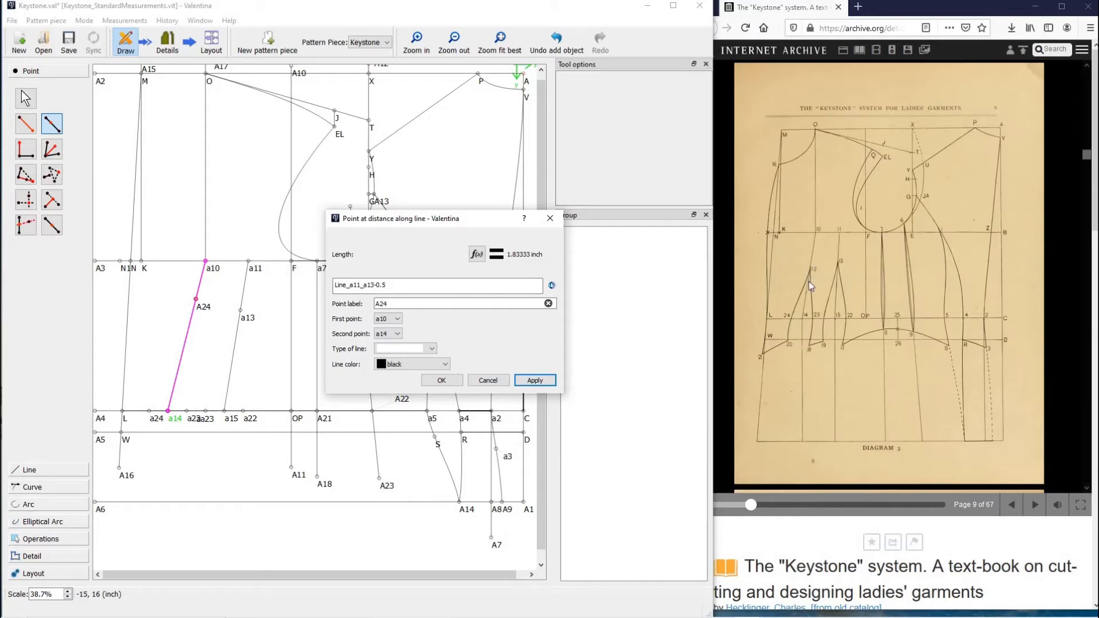
Set the new point's distance from a10 to Line_a11_a13+0.5 and accept it.
left_click(475, 281)
key("BackSpace")
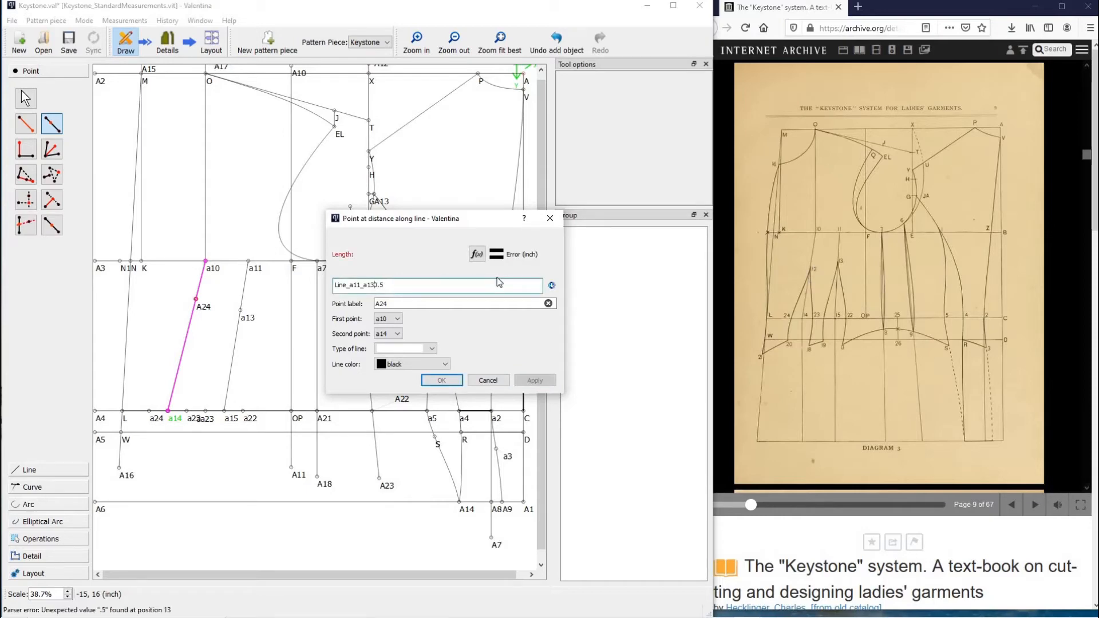
key("BackSpace")
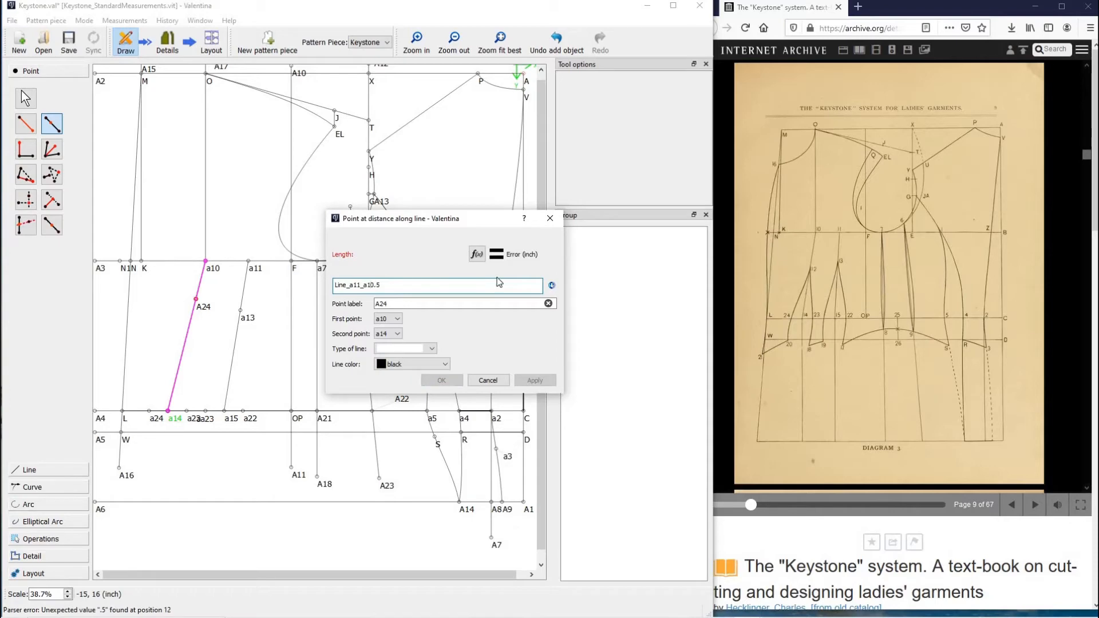
type("3+")
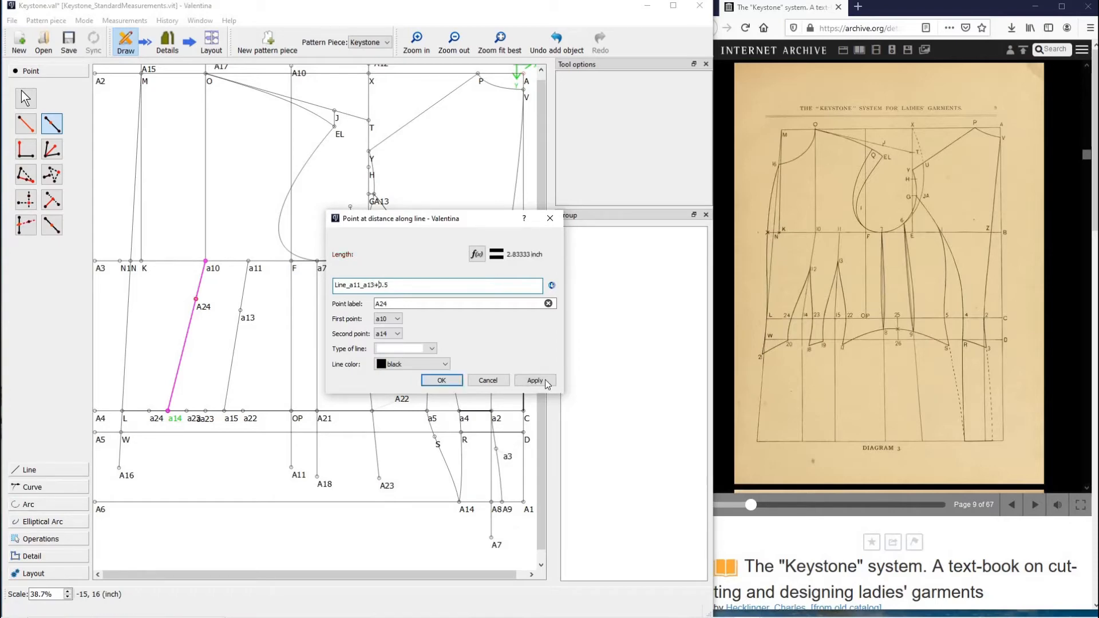
left_click(545, 380)
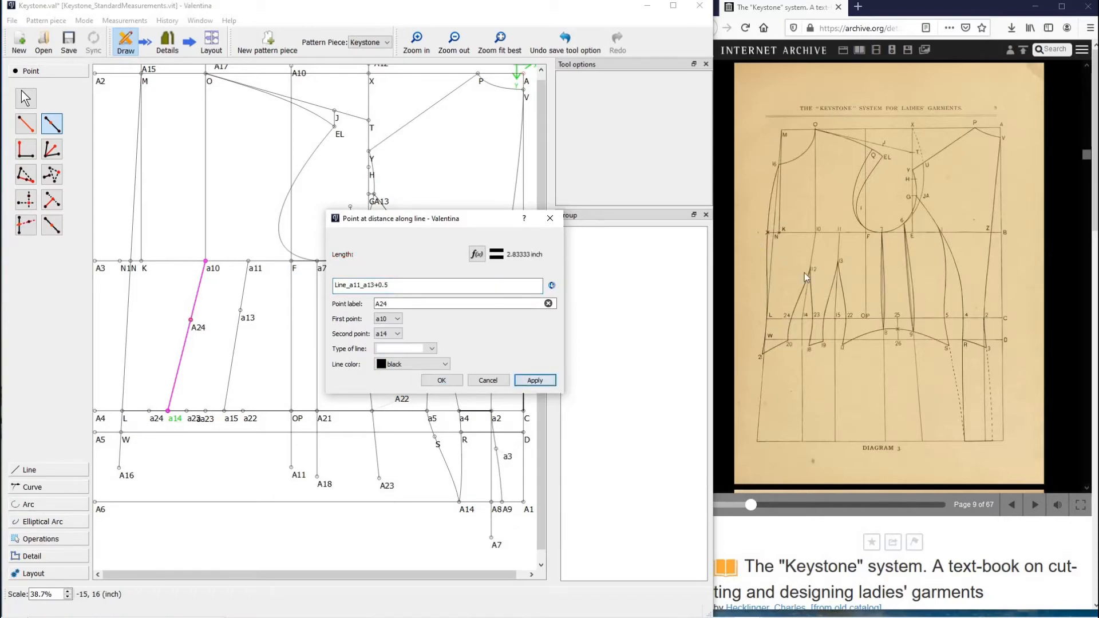
left_click(449, 380)
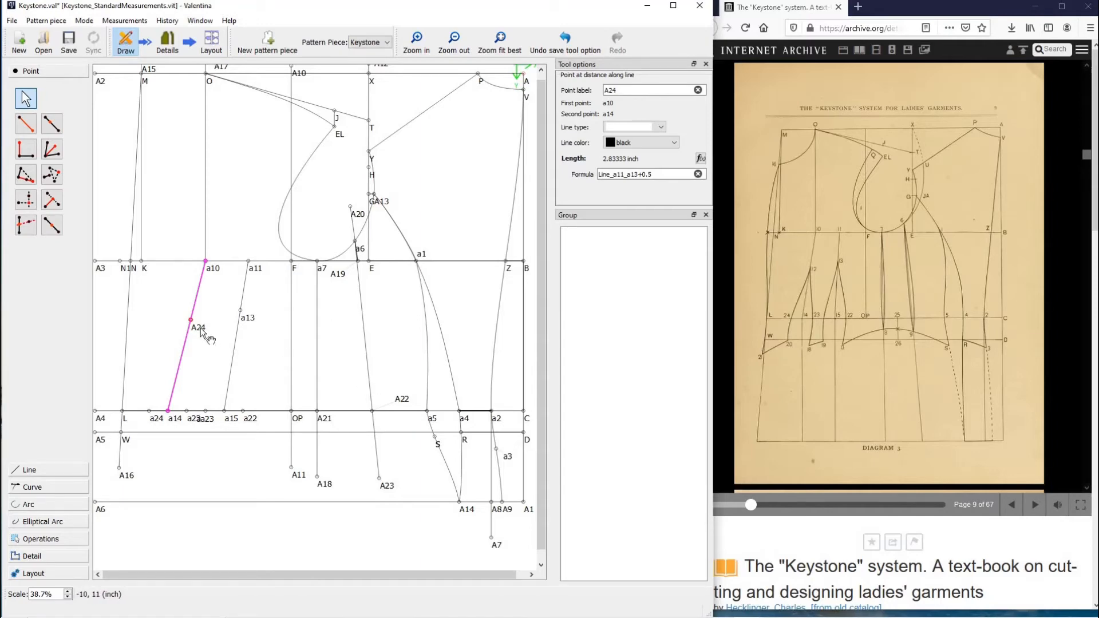
Rename the new point on the a10–a14 line as a12.
left_click_drag(631, 92, 594, 96)
type("a12")
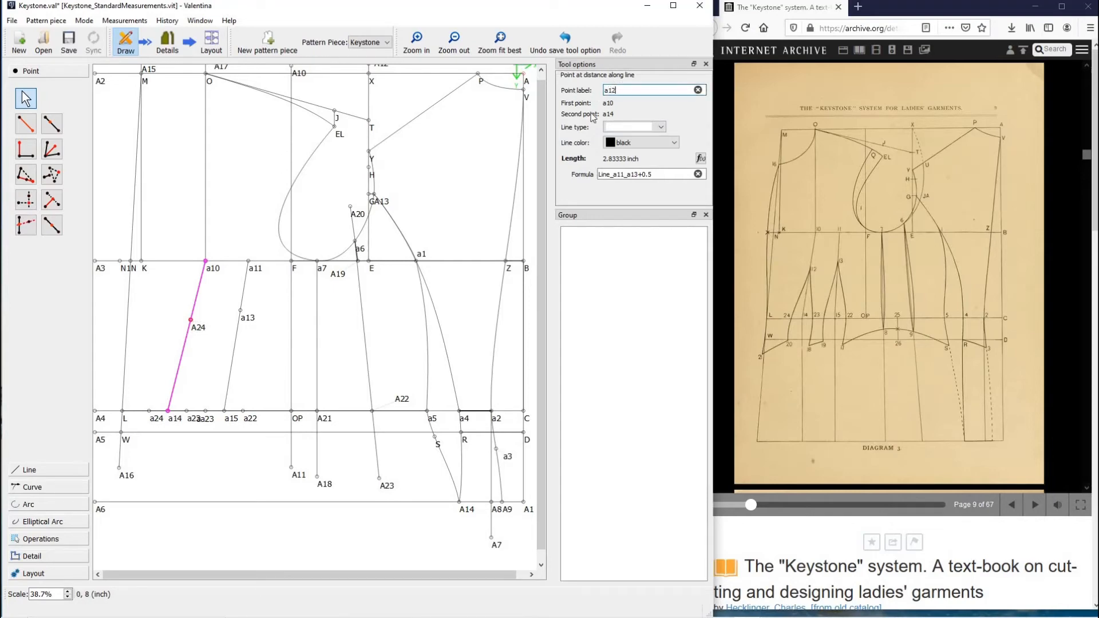
left_click(201, 335)
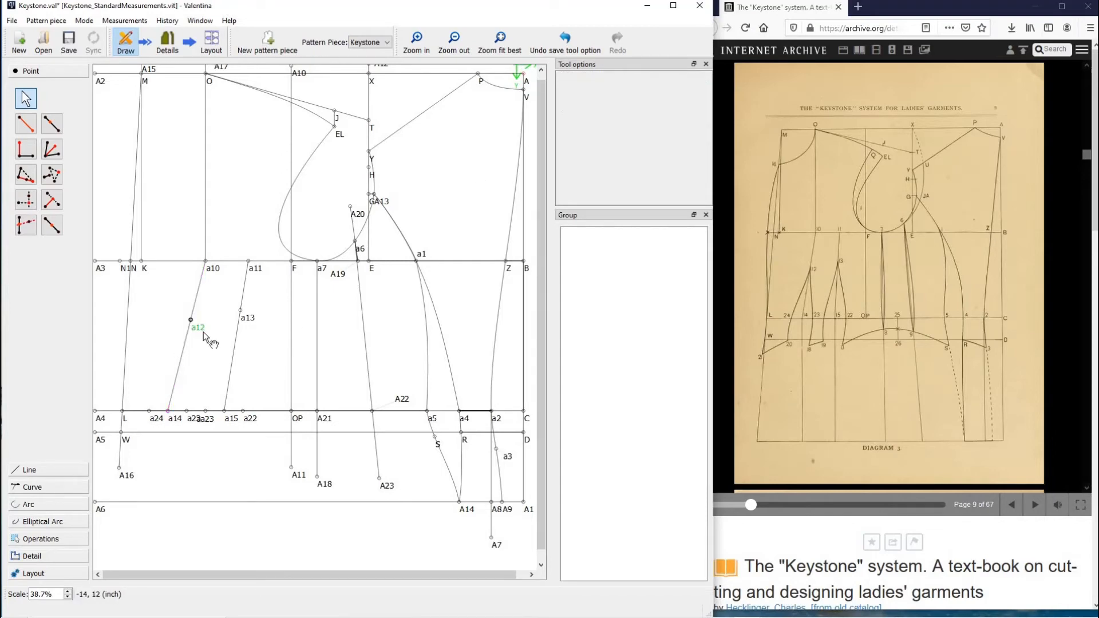
mouse_move(204, 332)
Draw a line about 6.21 inches long from a14 at 270 degrees, ending at a new point below the A6–A14 line.
left_click(25, 123)
left_click(174, 417)
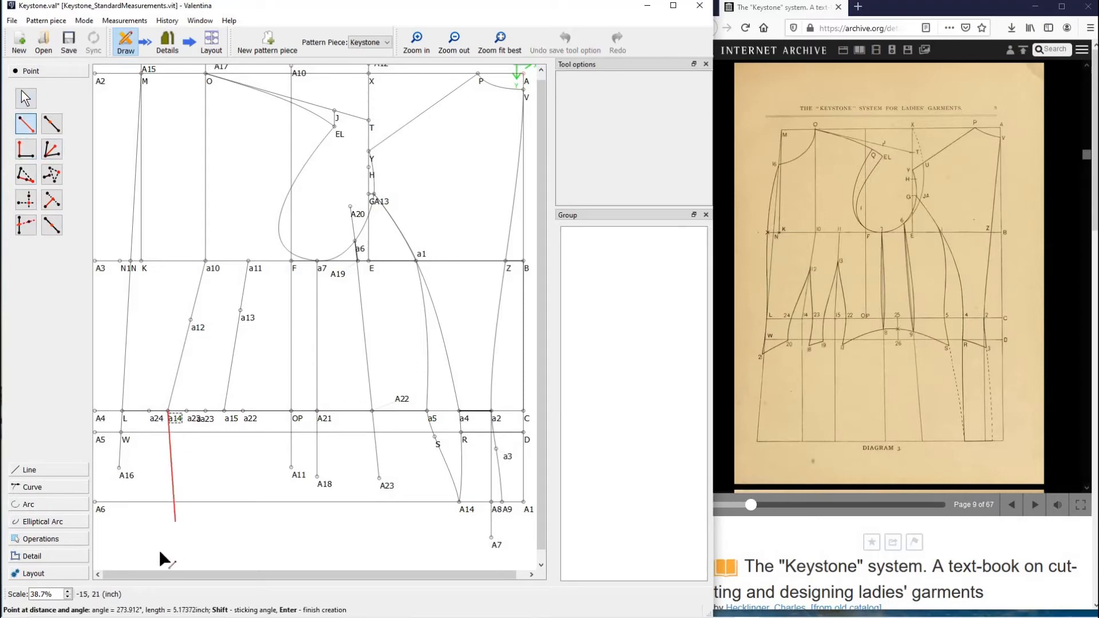
left_click(411, 425)
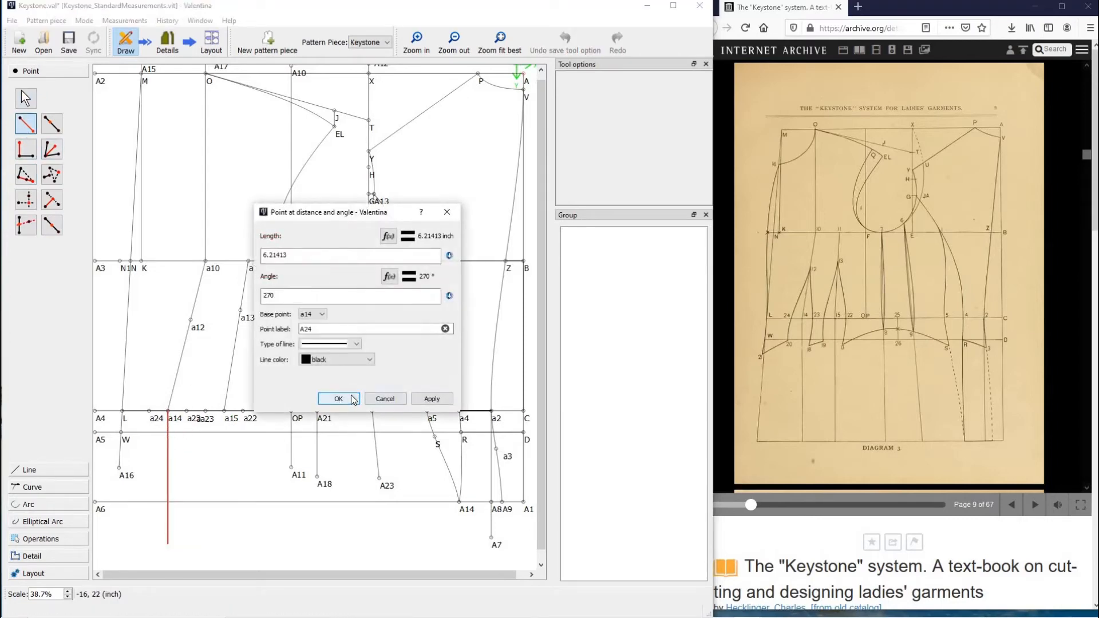
left_click(339, 398)
Create a point where the A6–A14 line intersects the vertical line from a14 to A24.
left_click(64, 469)
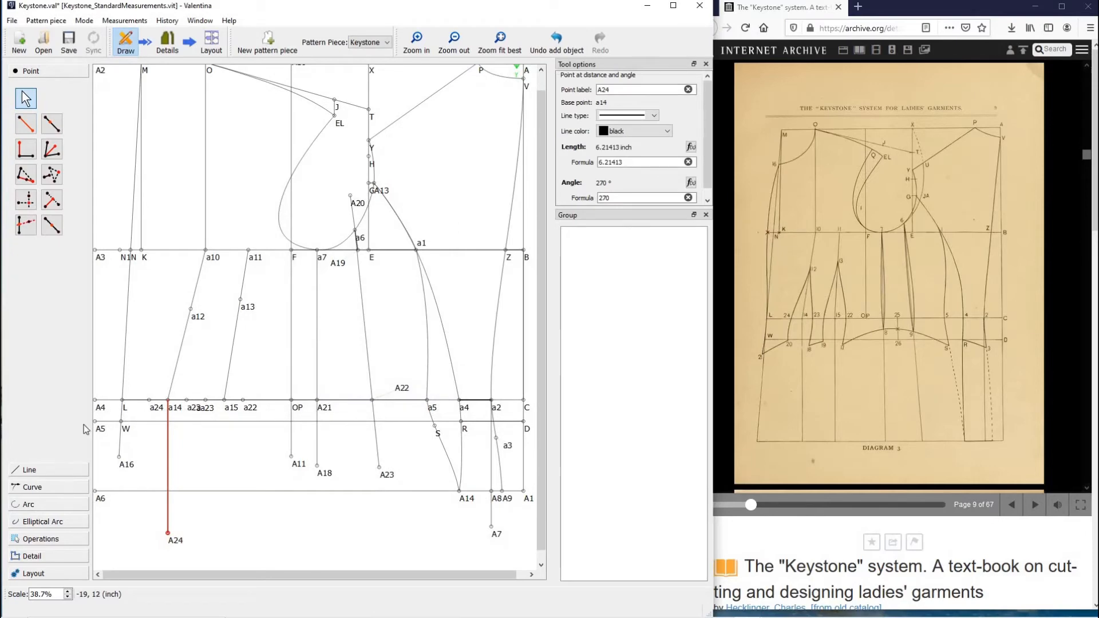
left_click(104, 501)
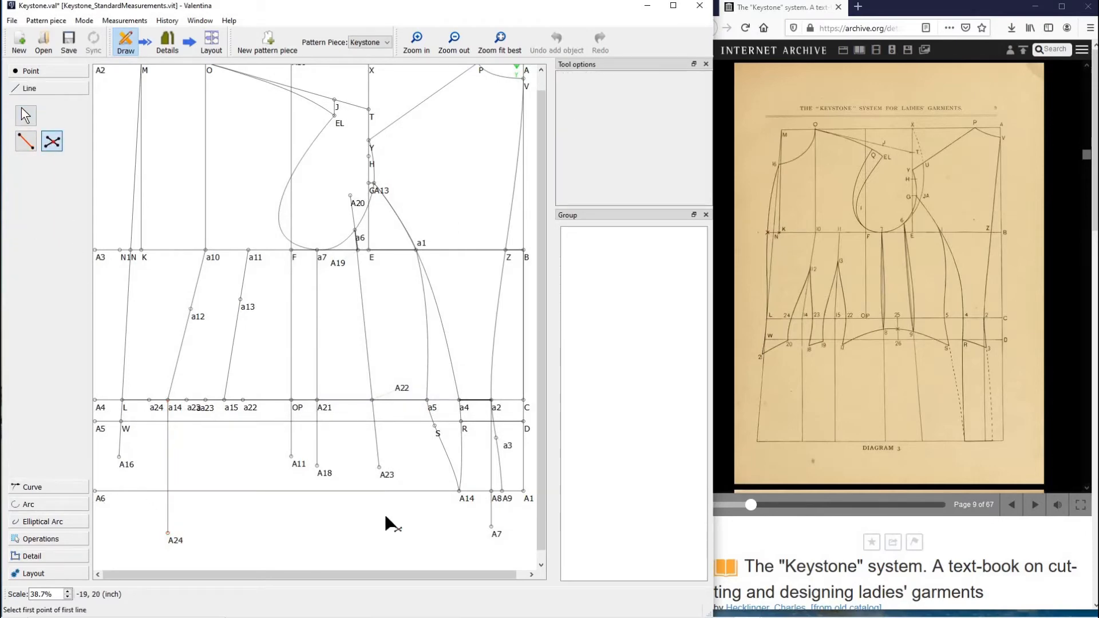
left_click(459, 491)
left_click(168, 533)
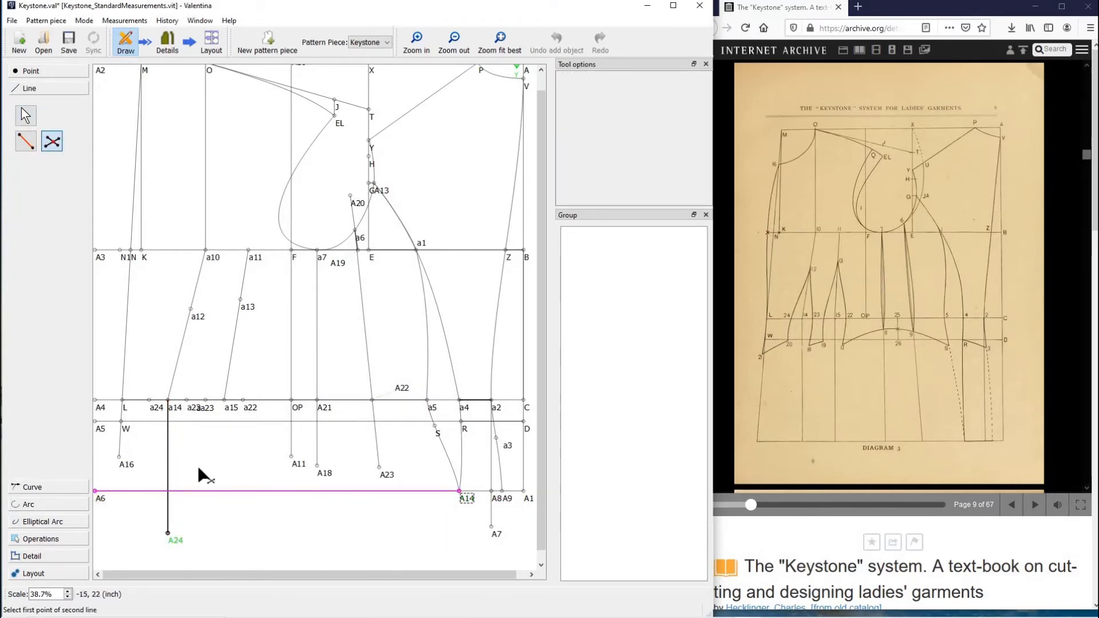
left_click(168, 401)
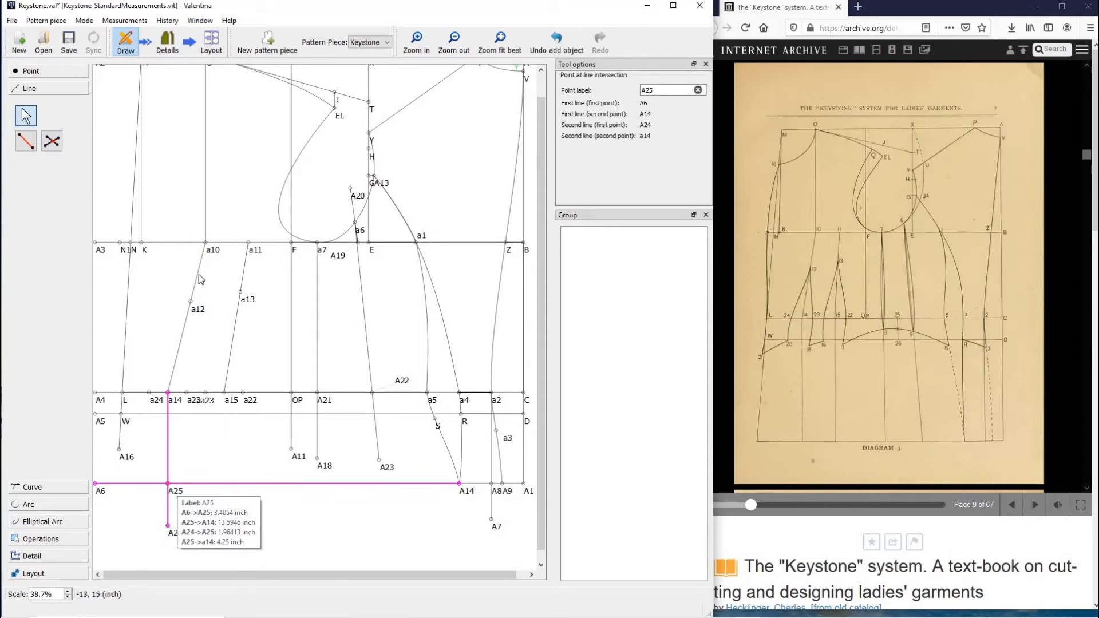
Draw a curved path from a12 through a24 to A25 as one side of the first front dart.
left_click(33, 488)
left_click(47, 190)
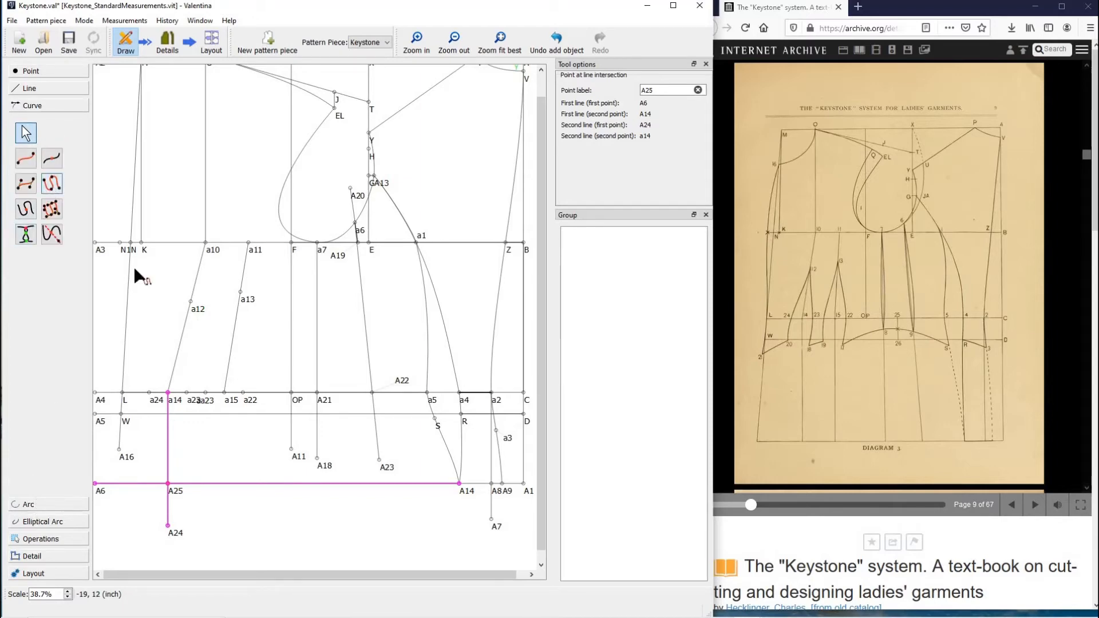
left_click(197, 309)
left_click(150, 393)
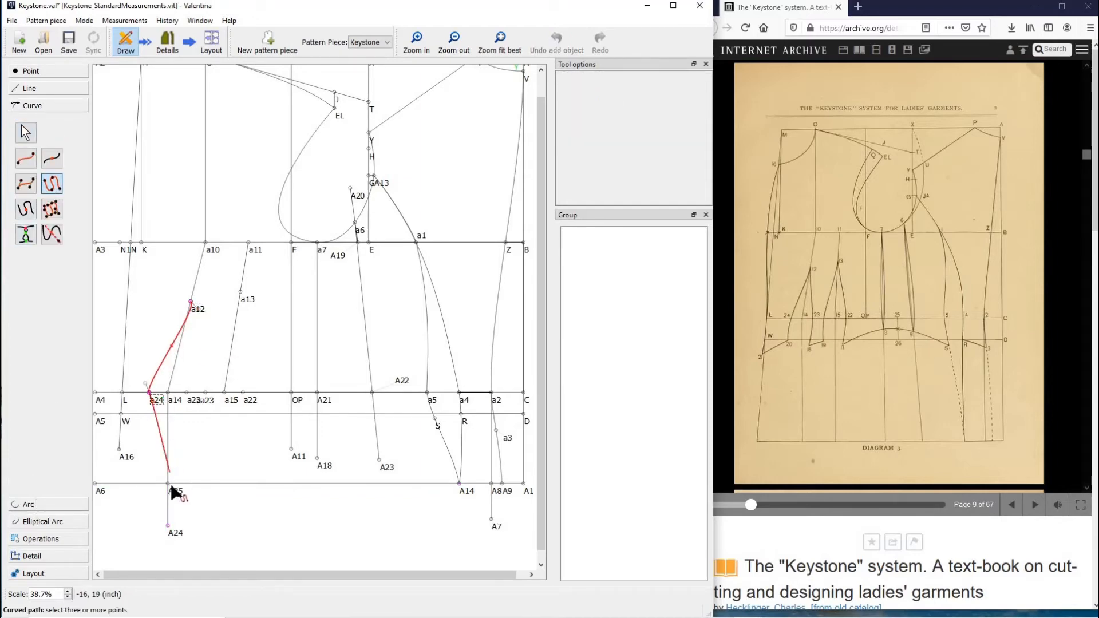
left_click(168, 484)
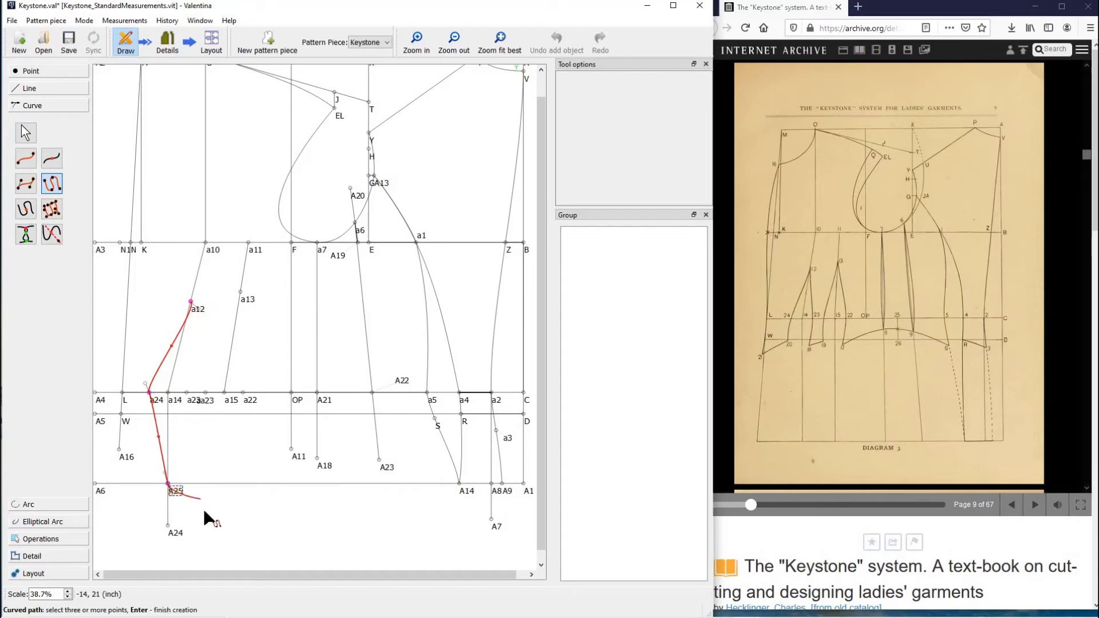
key("Return")
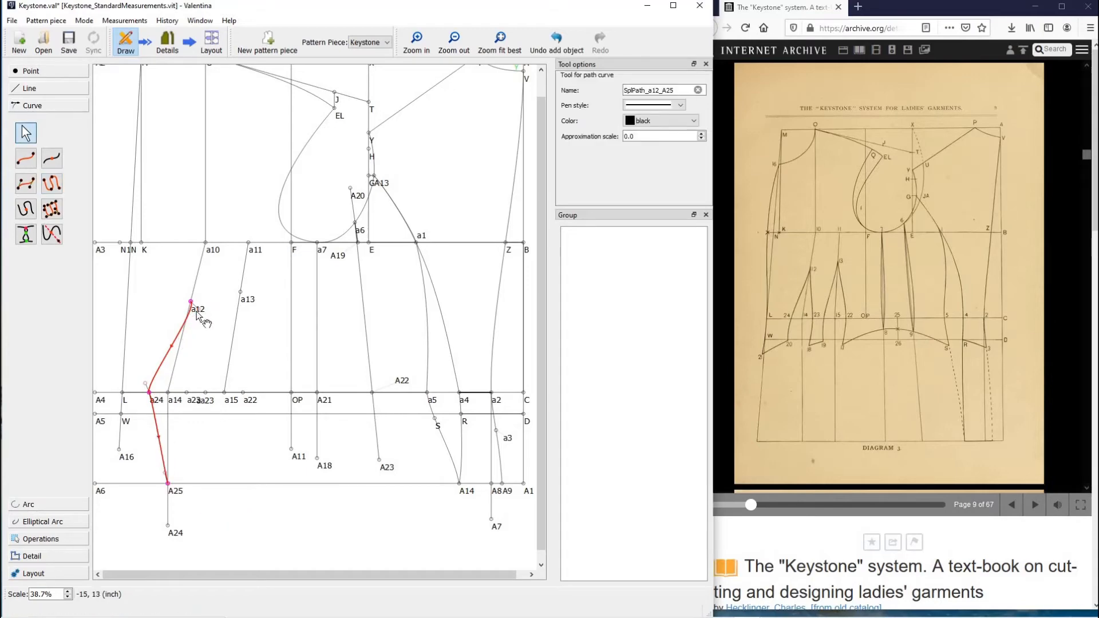
Reshape the curved path a12–a24–A25 with its control handles into a smooth curve bowing outward at a24.
left_click_drag(198, 308, 179, 337)
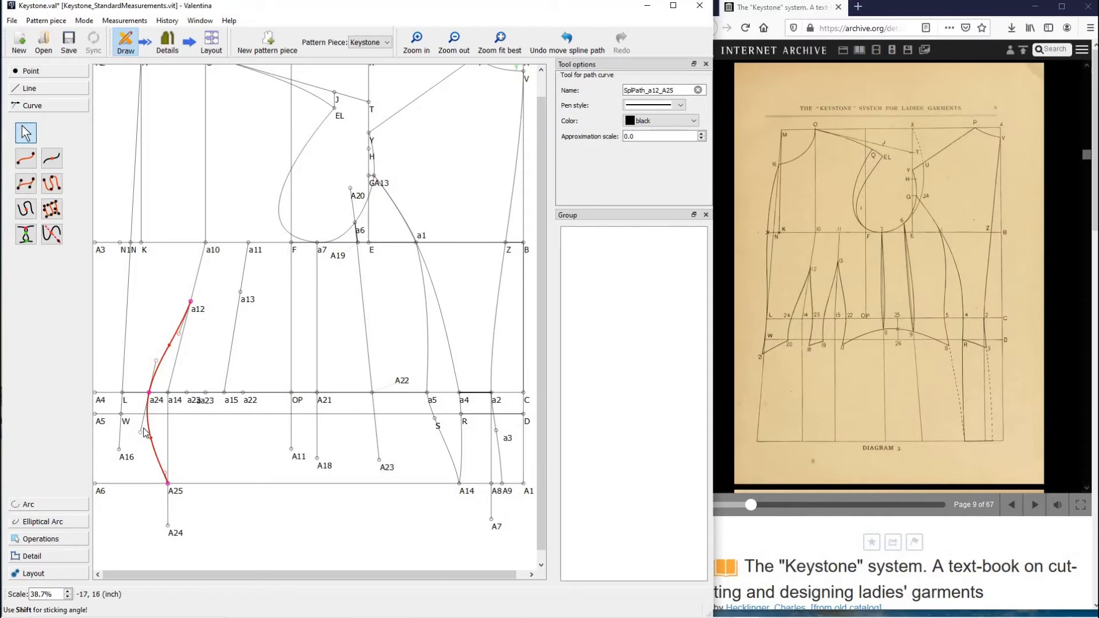
left_click_drag(141, 431, 143, 431)
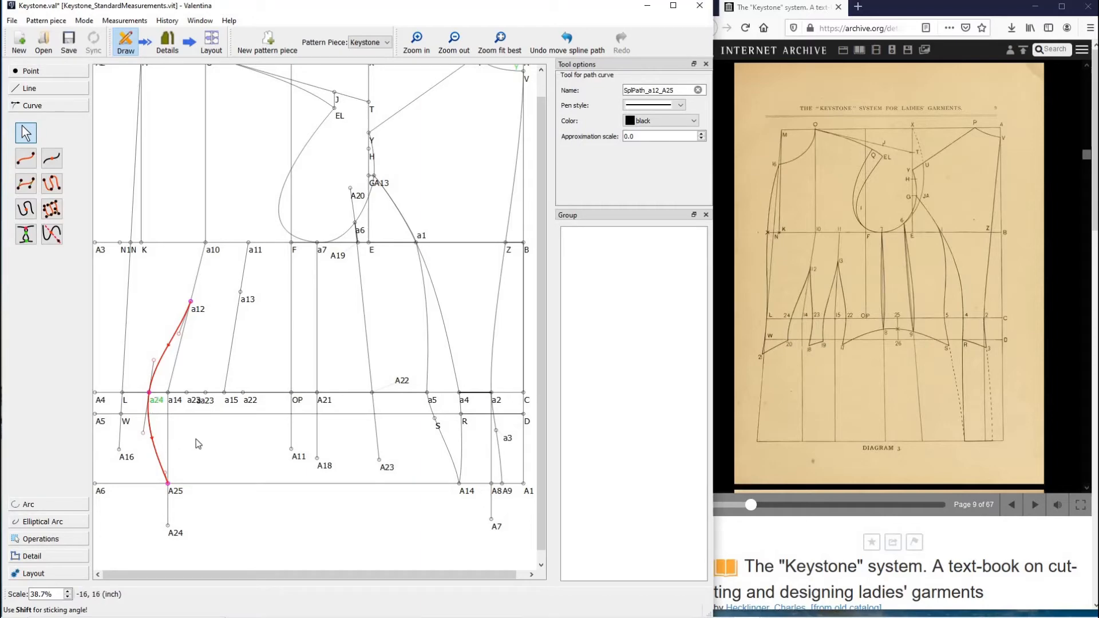
left_click(159, 424)
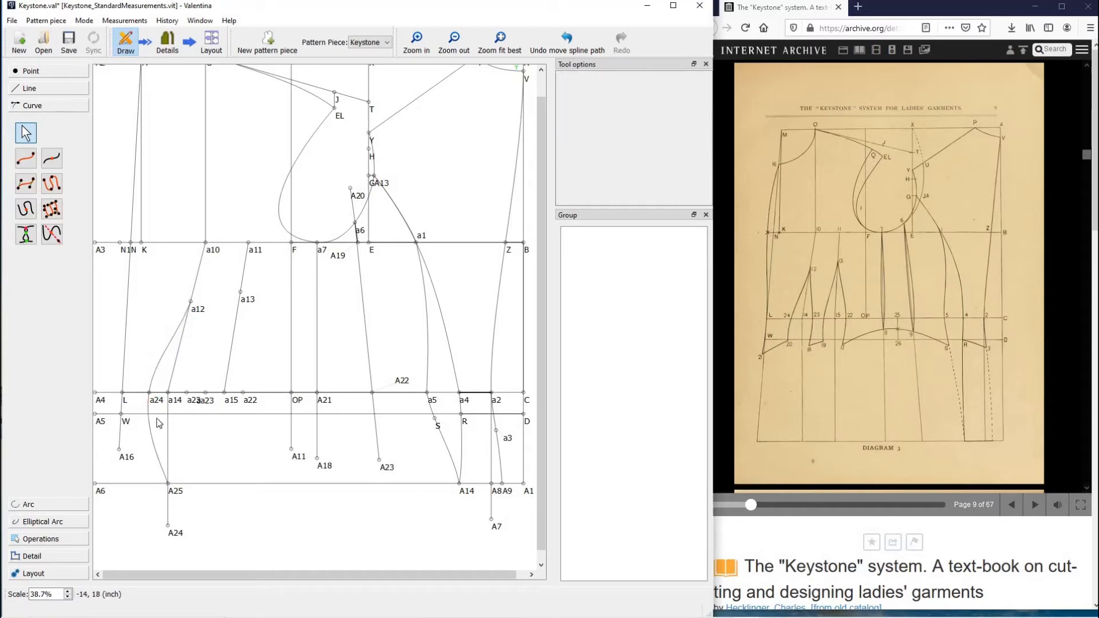
Create a point where the a12–a24–A25 curve meets a 0° axis from W, and label it a20.
left_click(53, 238)
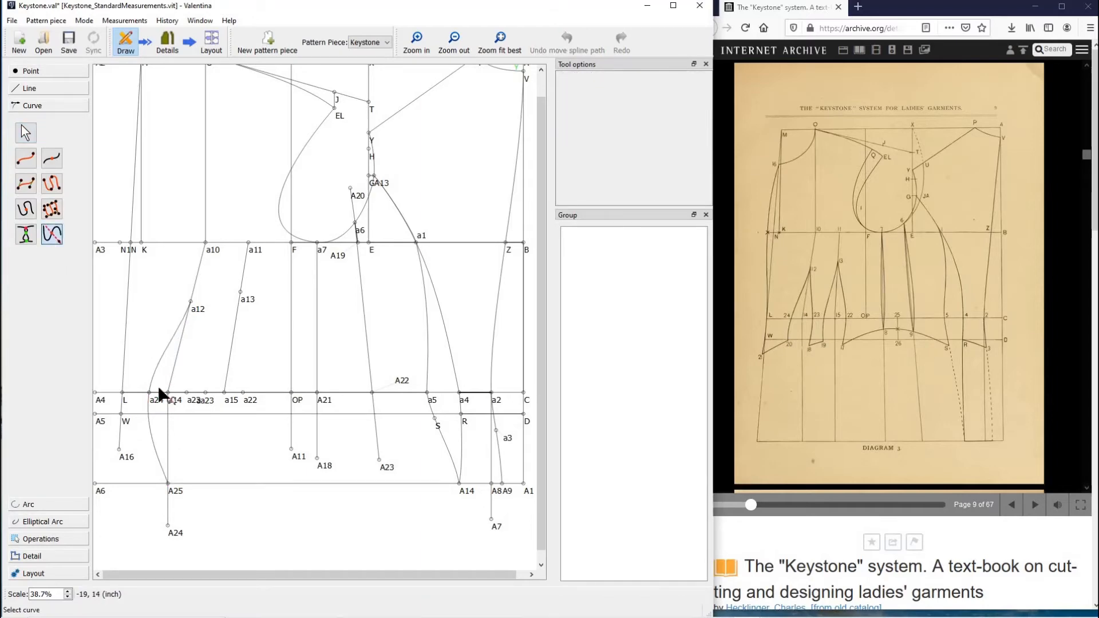
left_click(151, 435)
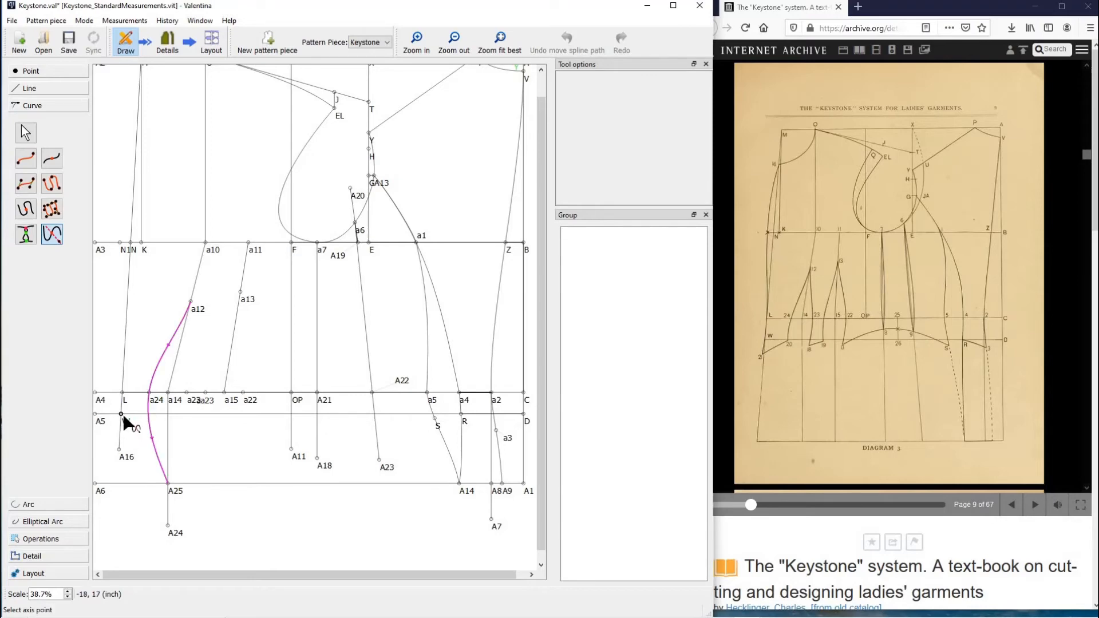
left_click(121, 415)
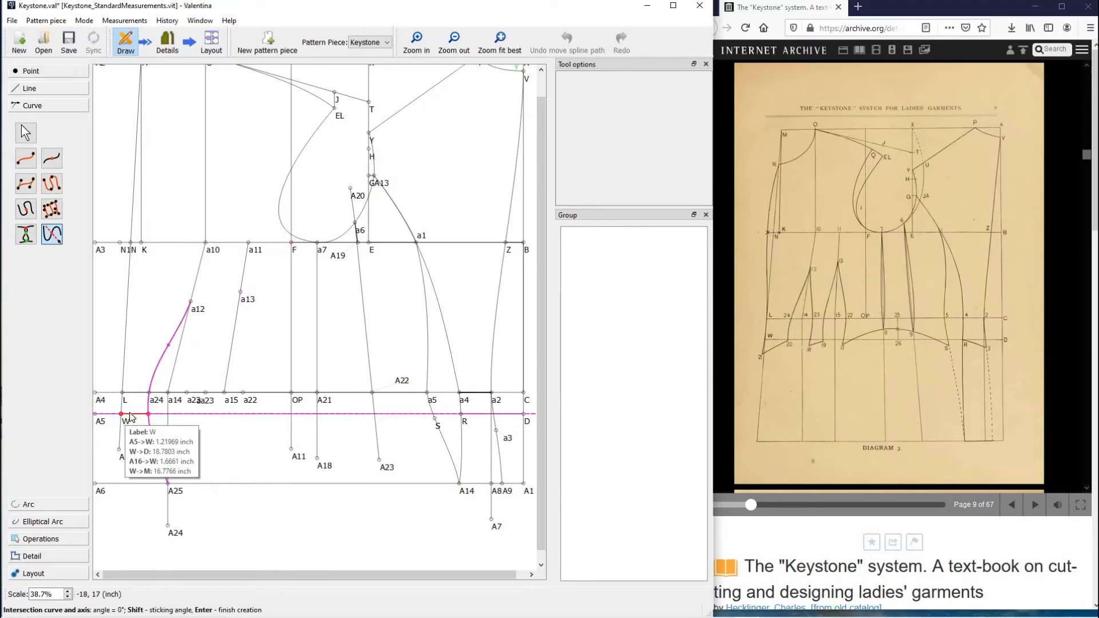
key("Return")
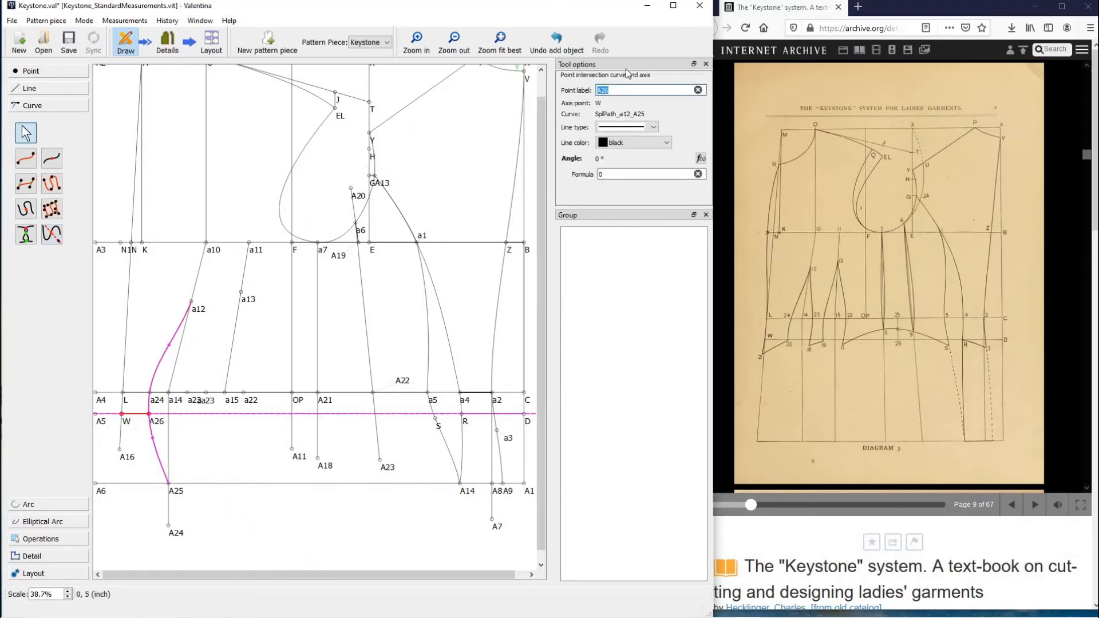
type("a20")
left_click(225, 458)
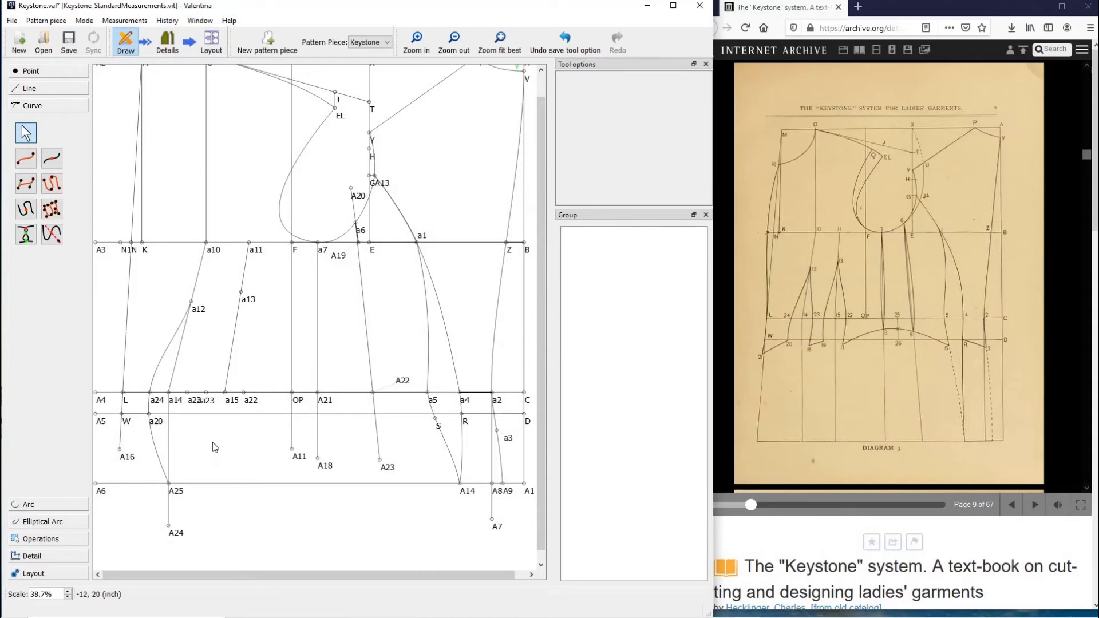
Draw a curved path from a12 through a23 to A25 as the other side of the first front dart.
left_click(51, 184)
left_click(197, 312)
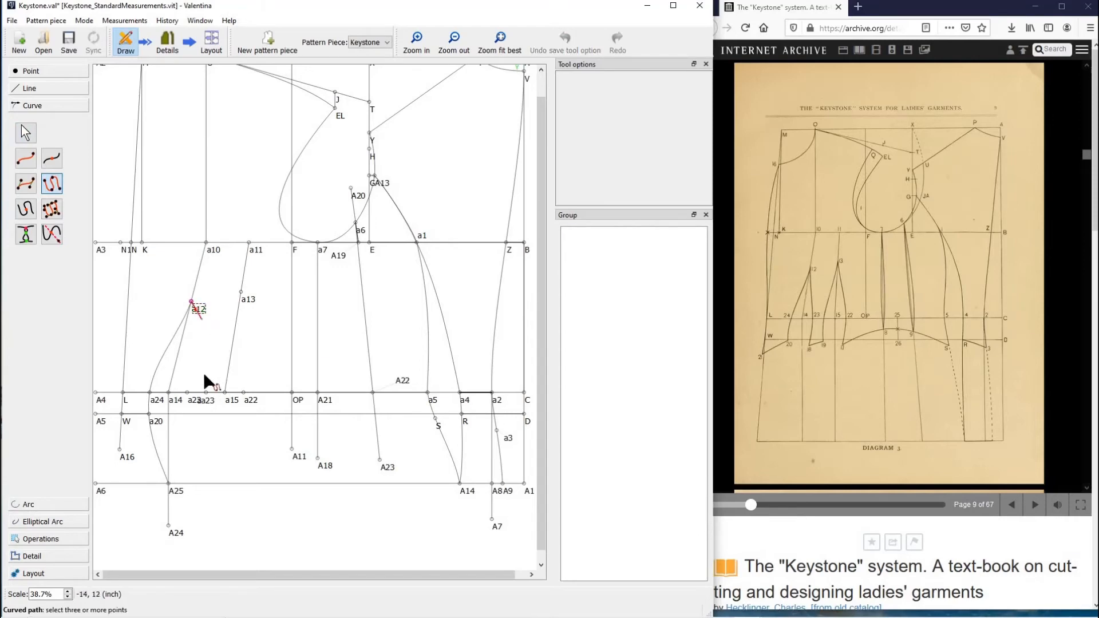
left_click(187, 393)
left_click(176, 491)
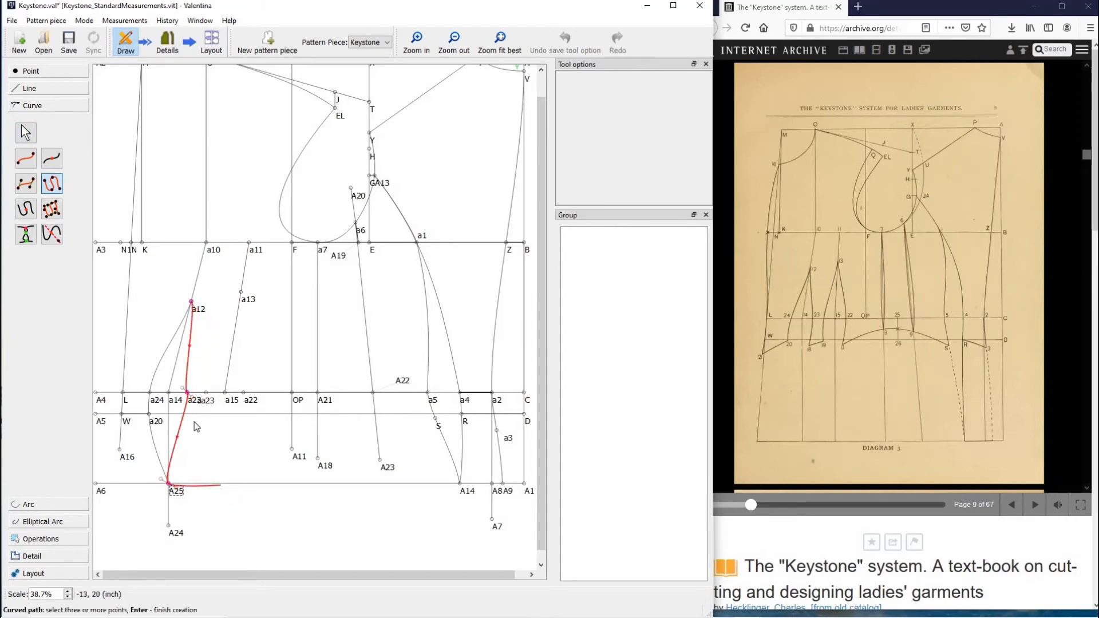
key("Return")
Adjust the control handles at a12 and a23 to smooth the second side of the first dart.
left_click_drag(192, 398, 182, 410)
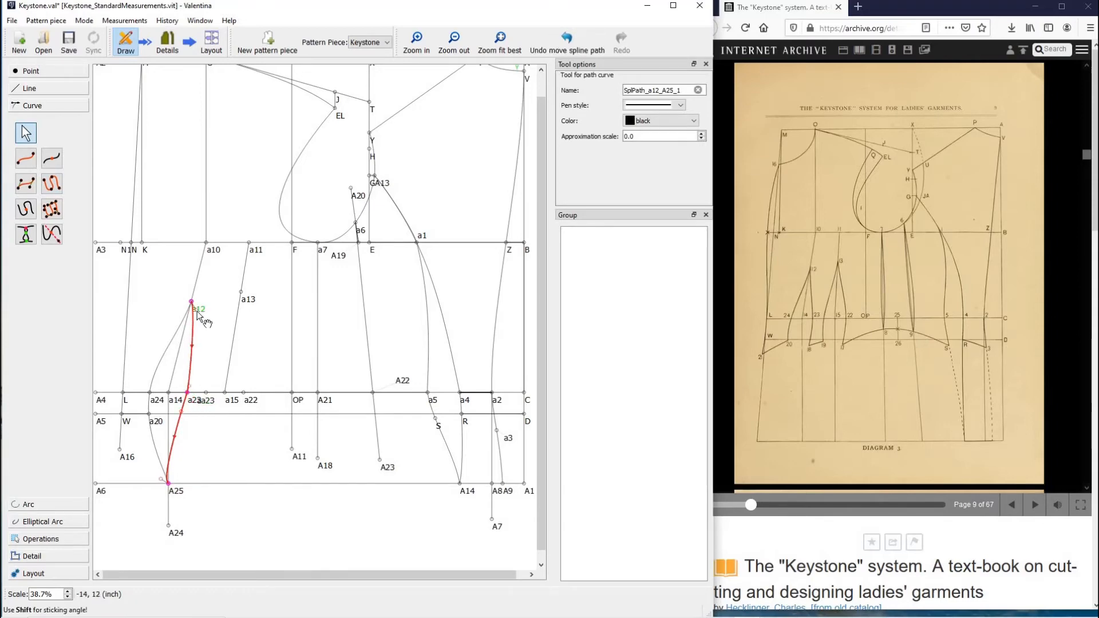
left_click_drag(196, 310, 190, 331)
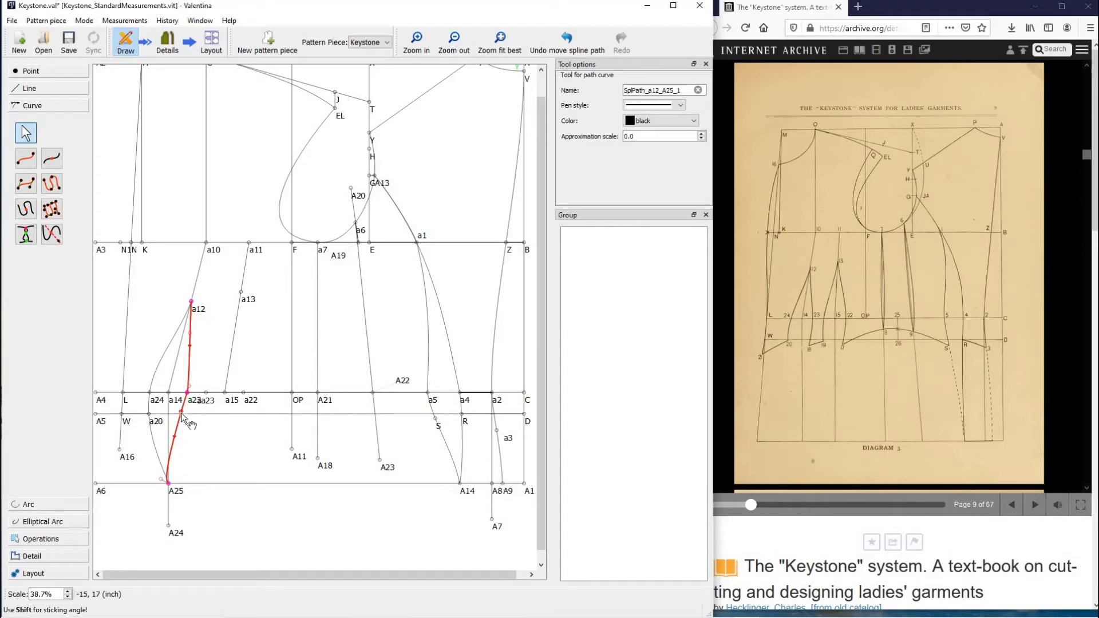
left_click_drag(182, 415, 180, 433)
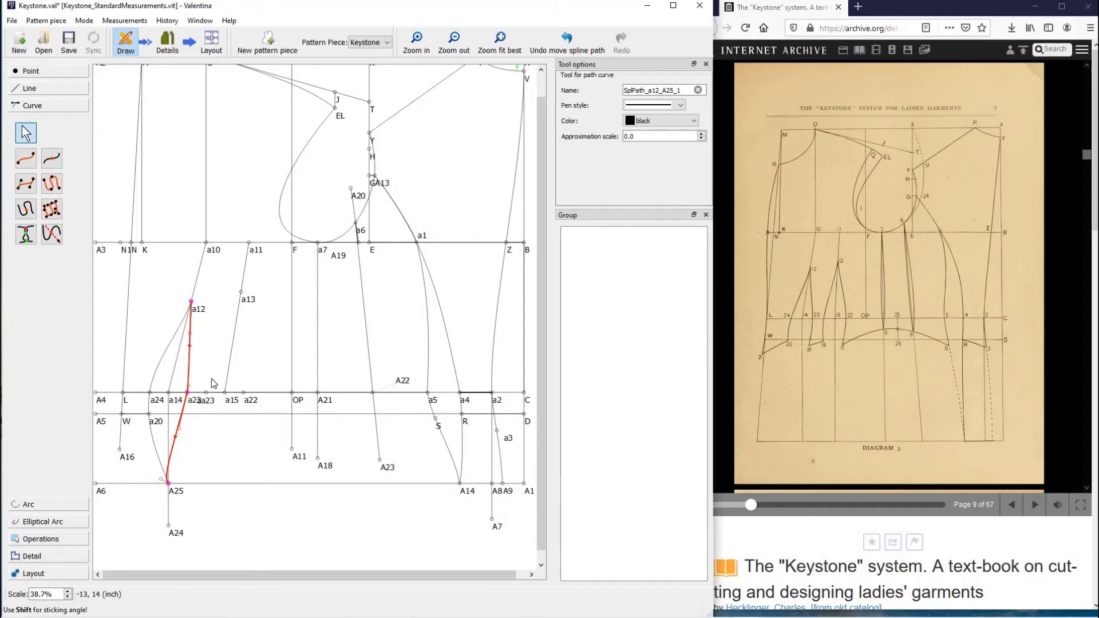
left_click(241, 438)
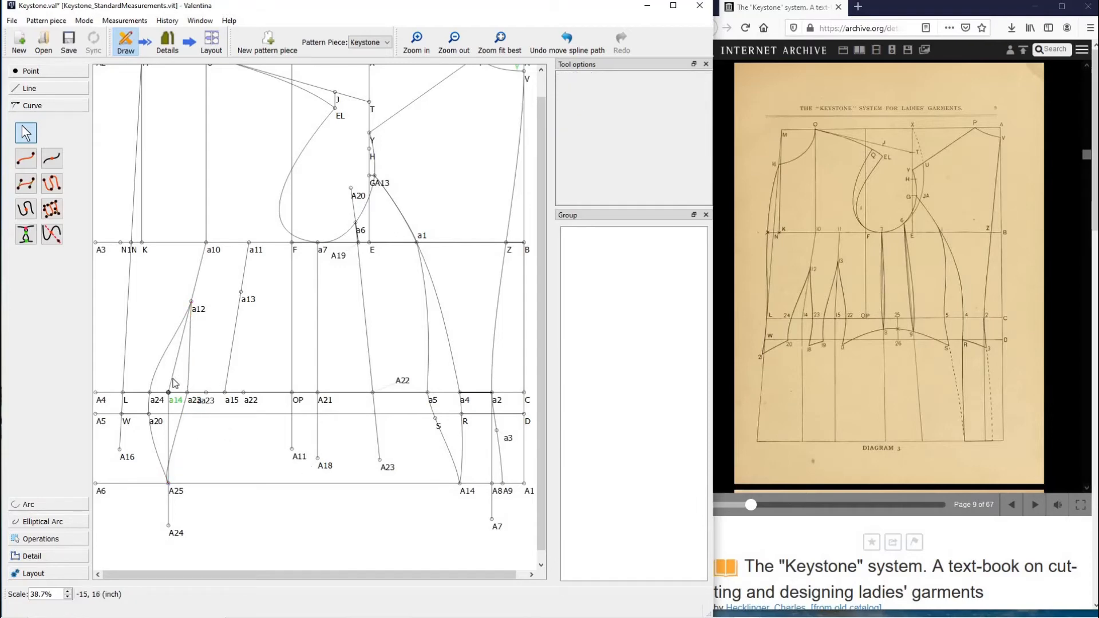
Segment the a12–a23–A25 curve, using the curve length SplPath_a12_a20 as the segment length.
left_click(25, 209)
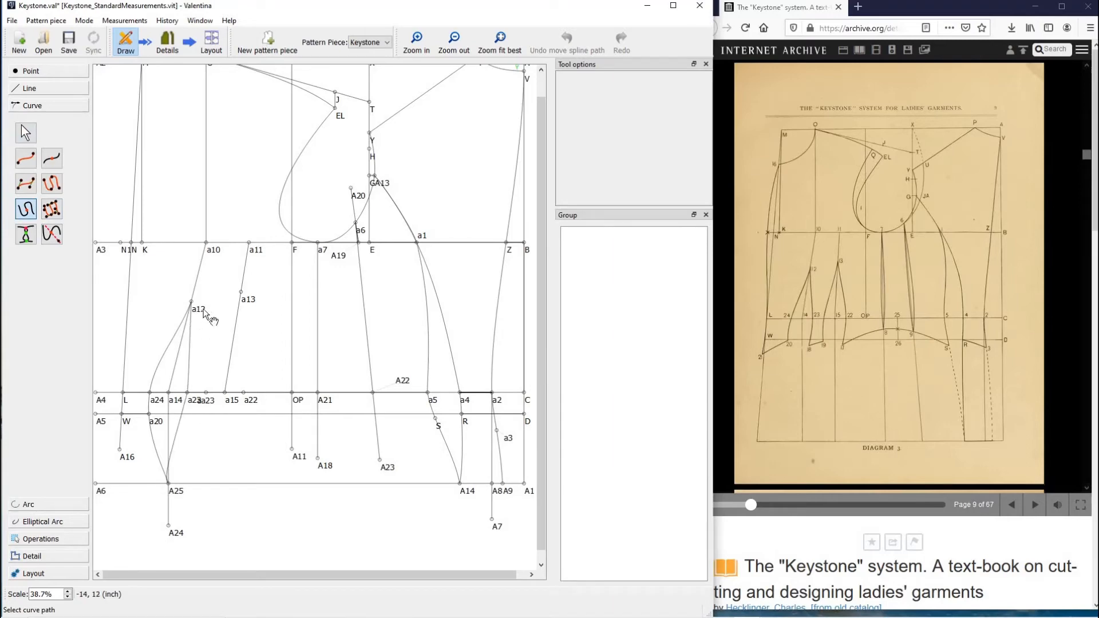
left_click(189, 374)
left_click(188, 372)
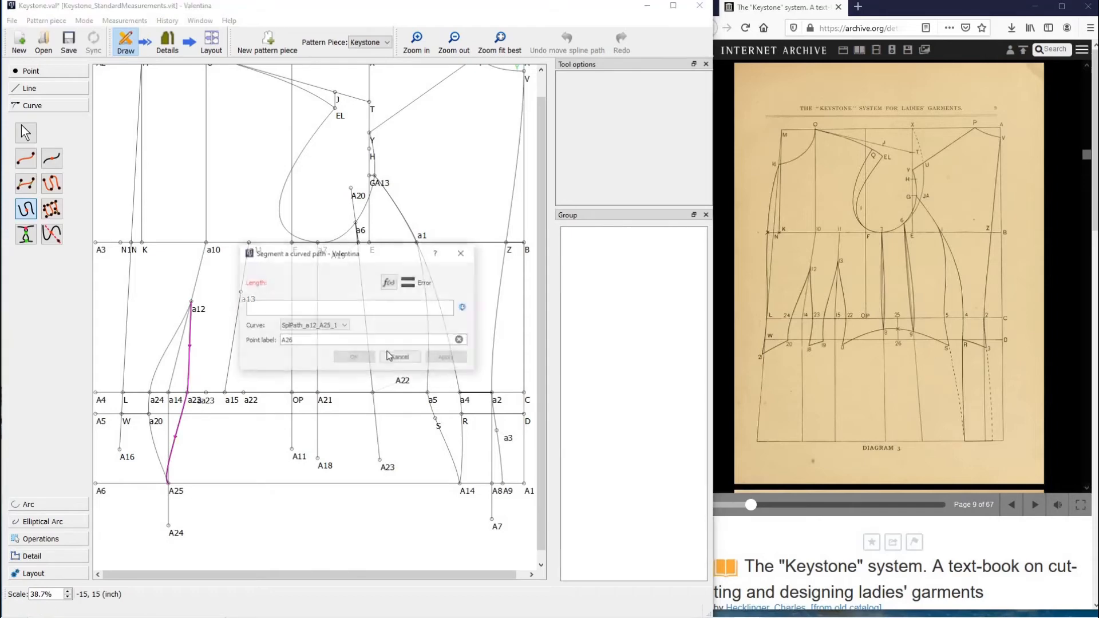
left_click(391, 283)
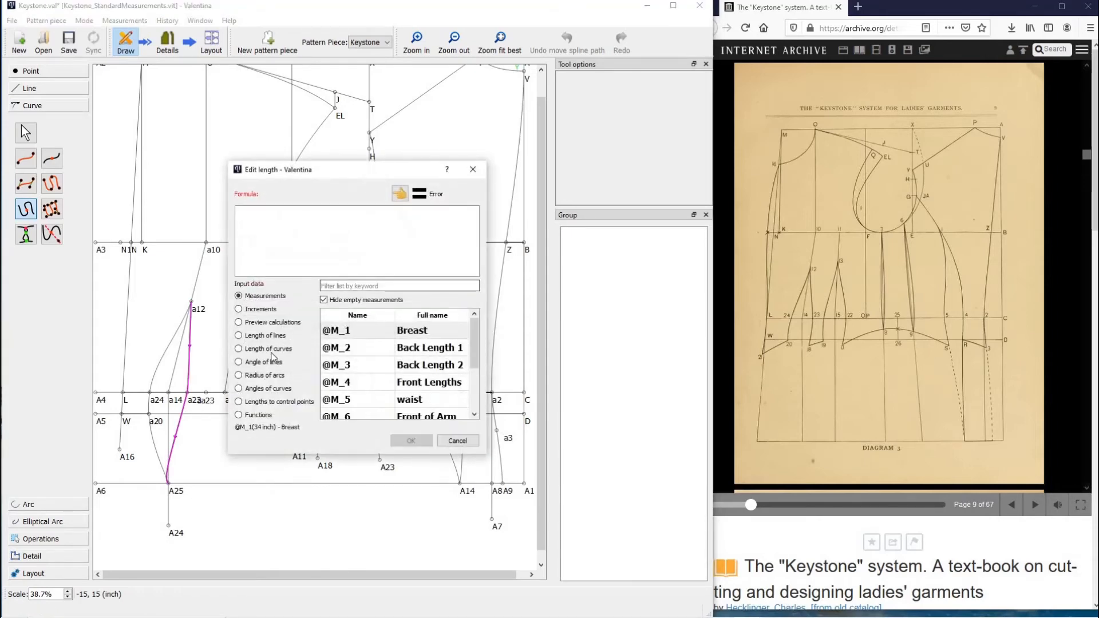
left_click(269, 349)
left_click(386, 283)
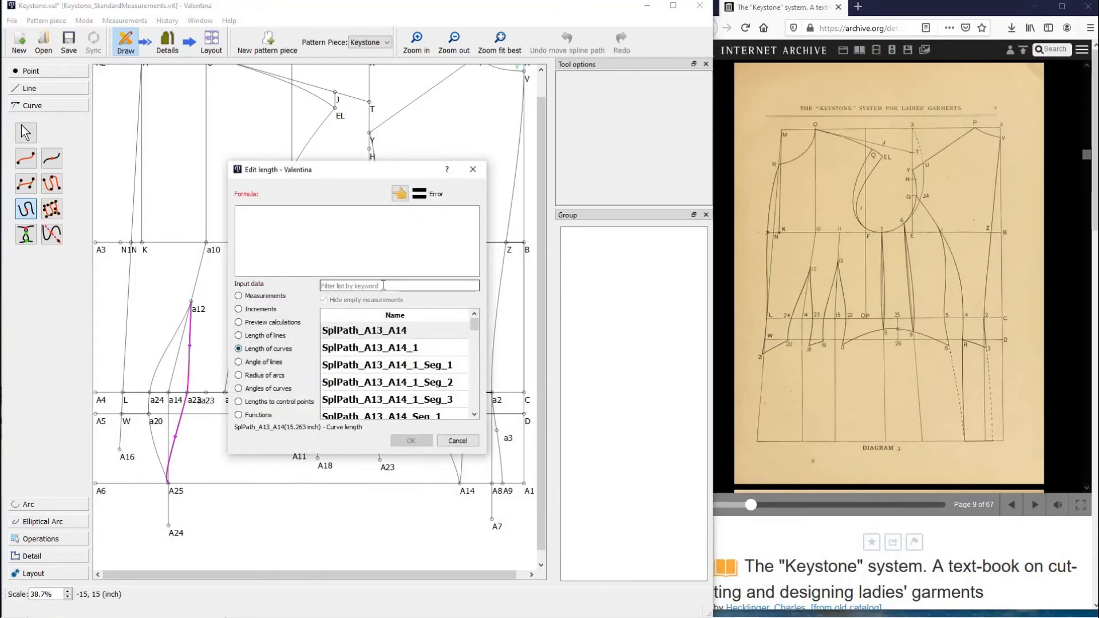
type("12")
scroll(412, 395, "down", 1)
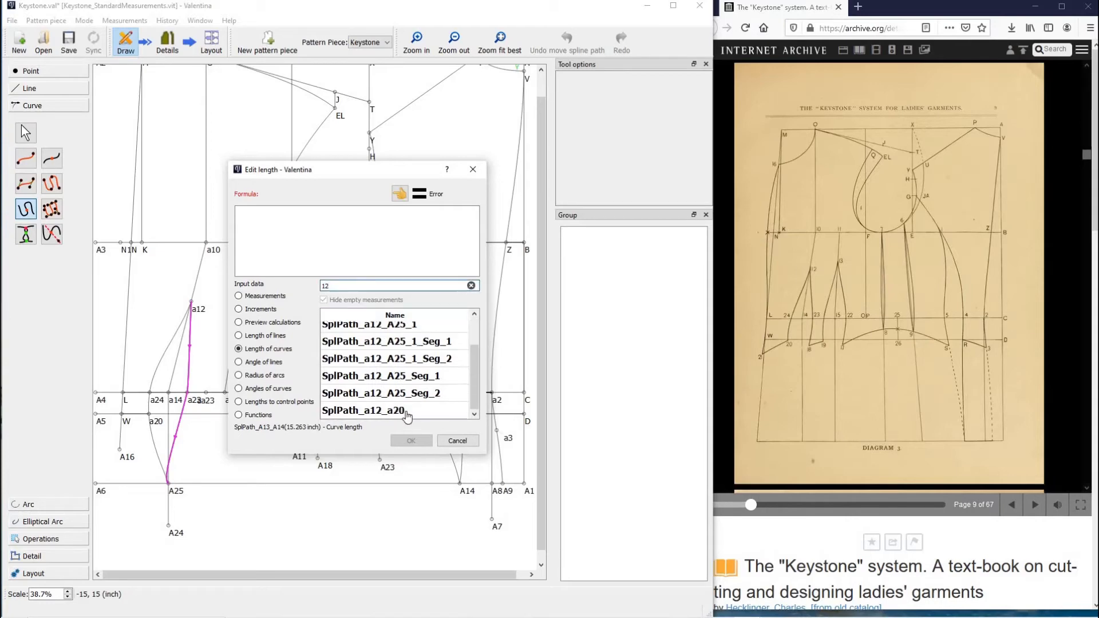
double_click(404, 412)
left_click(412, 442)
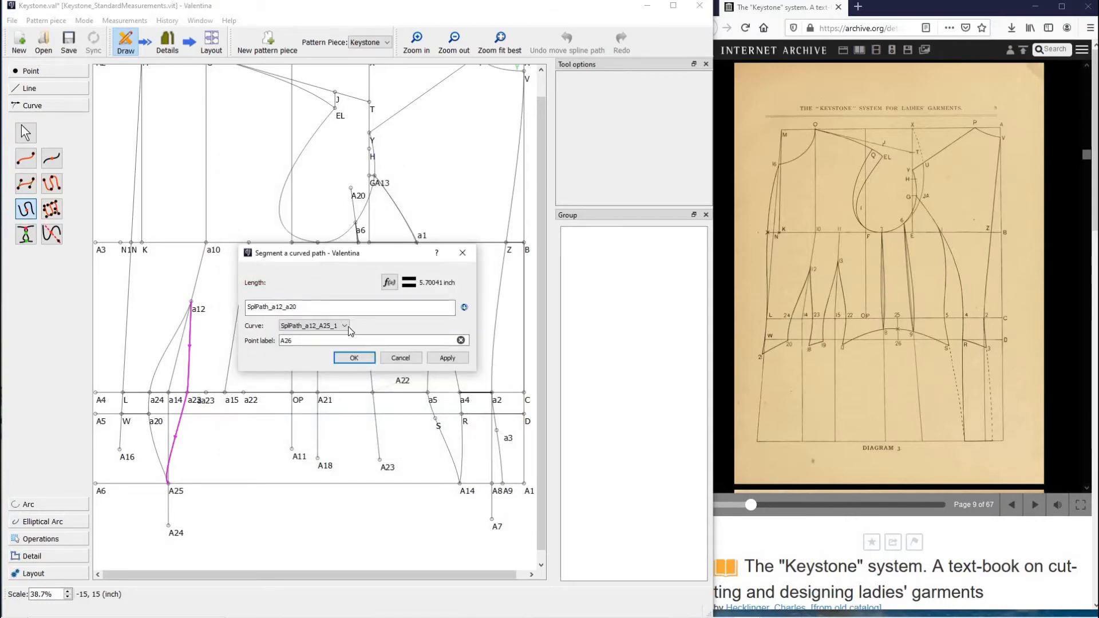
Label the segment point a18 and create it on the dart curve.
double_click(321, 340)
type("a18")
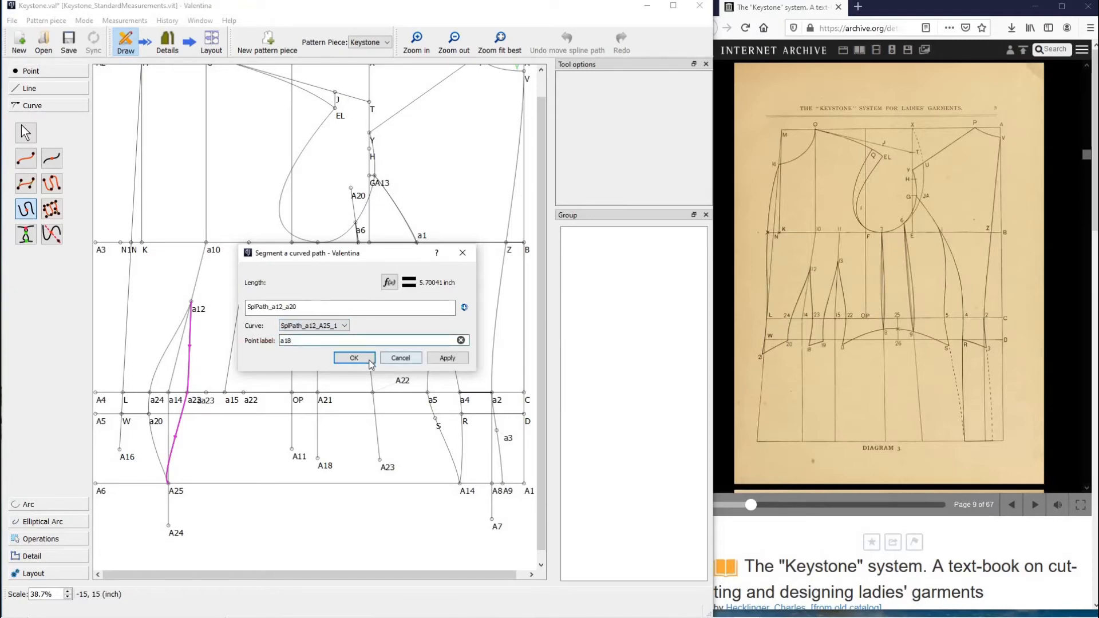
left_click(354, 358)
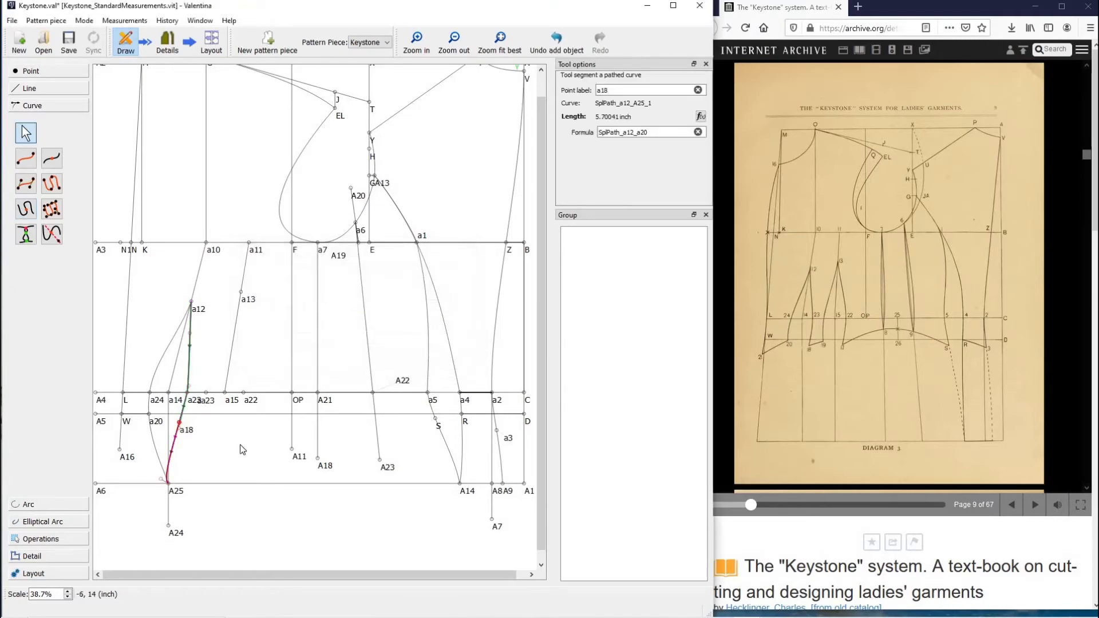
left_click(238, 480)
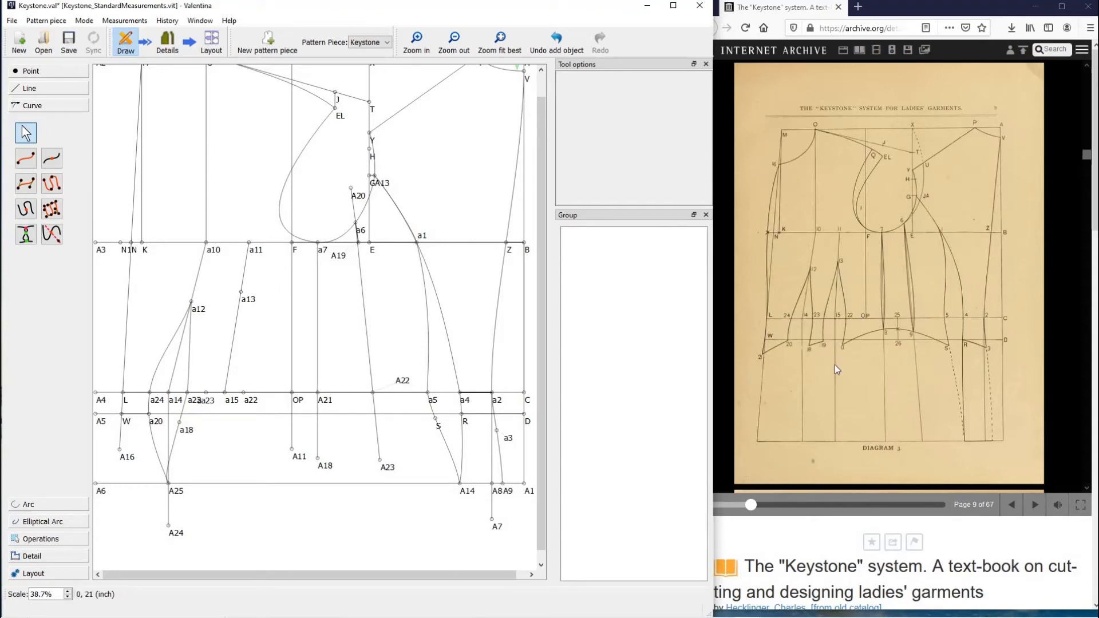
Draw a line about 6.29 inches long from a15 at 270 degrees to a new point below the A6–A14 line.
left_click(29, 88)
left_click(26, 123)
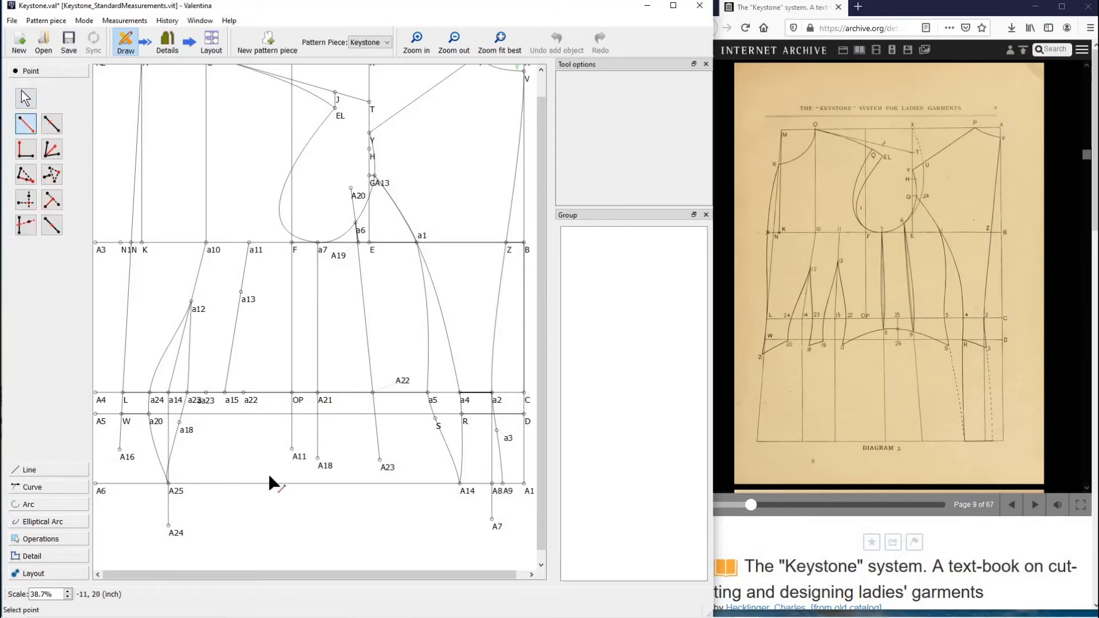
left_click(232, 401)
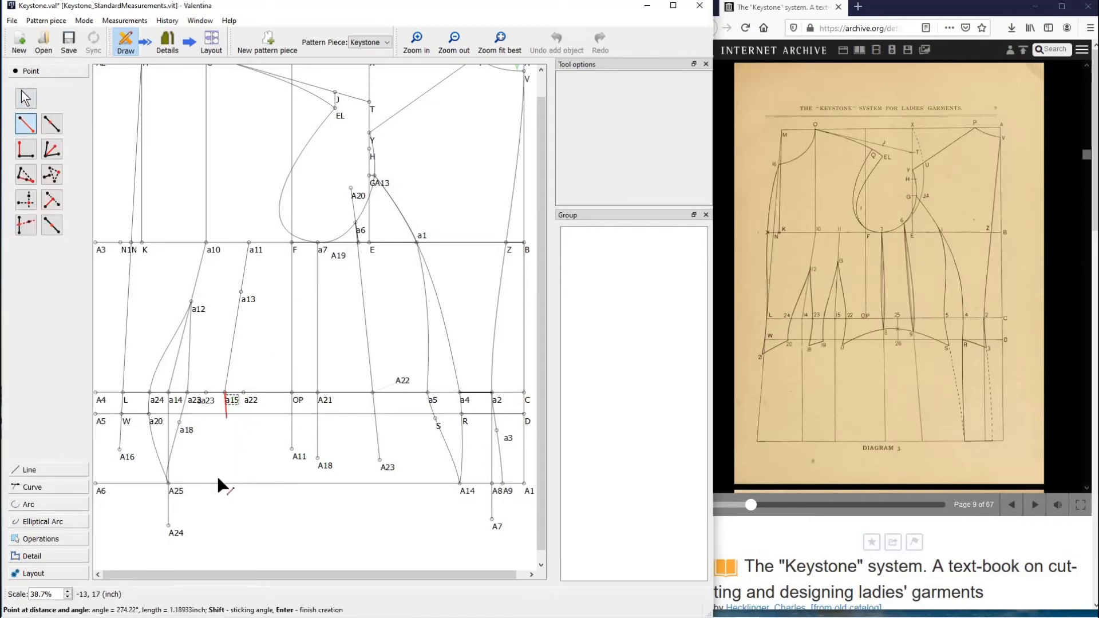
left_click(225, 527)
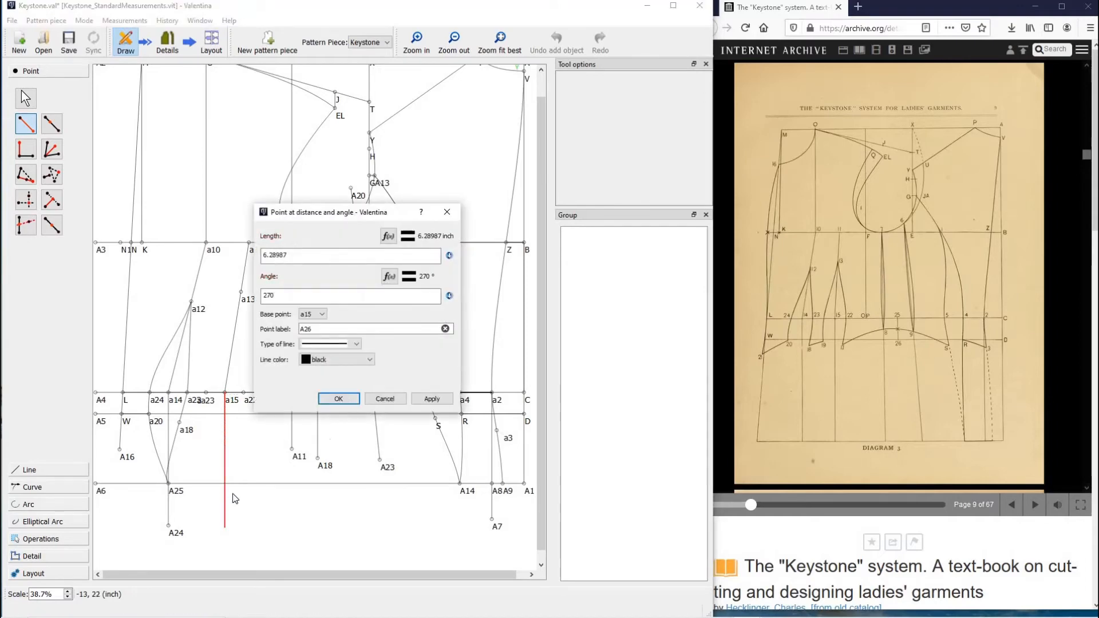
key("Return")
Create a point where the vertical line from a15 to A26 intersects the A6–A14 line.
left_click(58, 475)
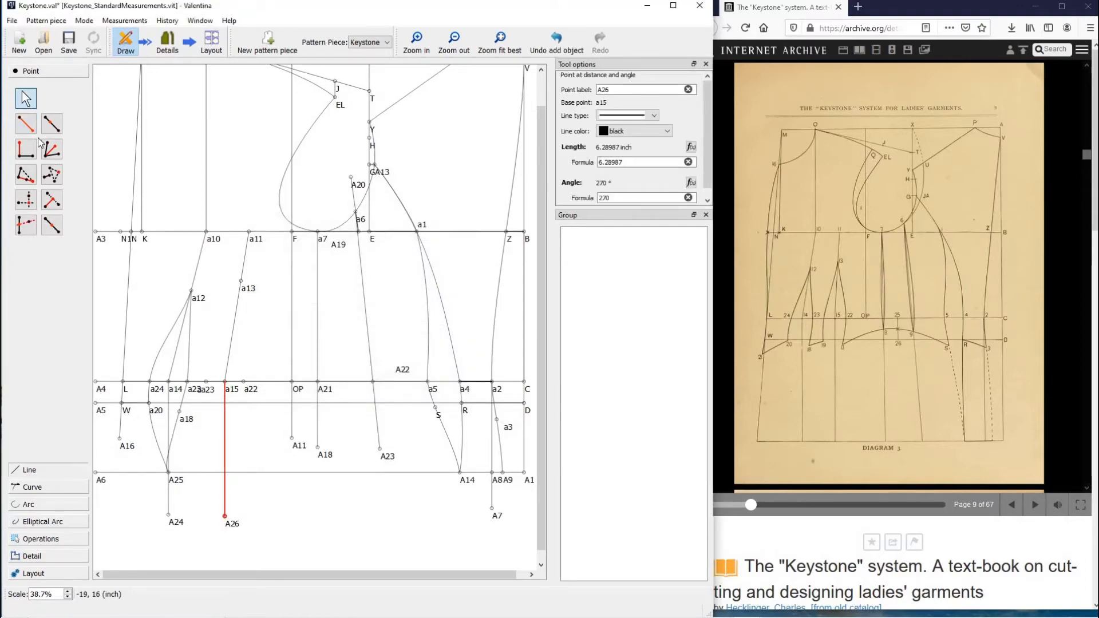
left_click(52, 142)
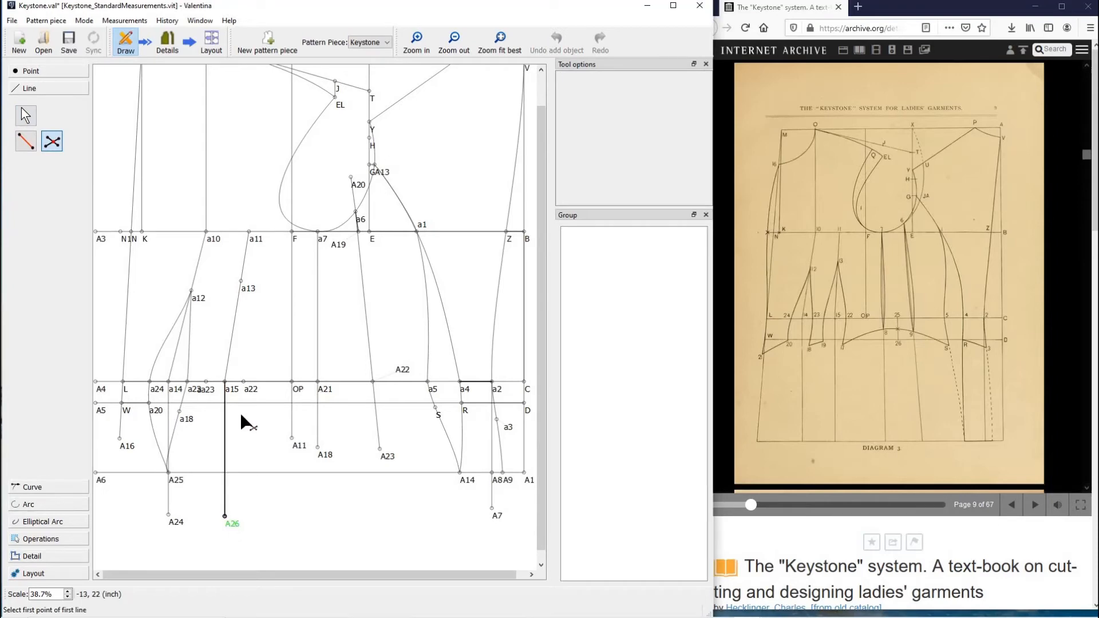
left_click(225, 515)
left_click(224, 382)
left_click(96, 473)
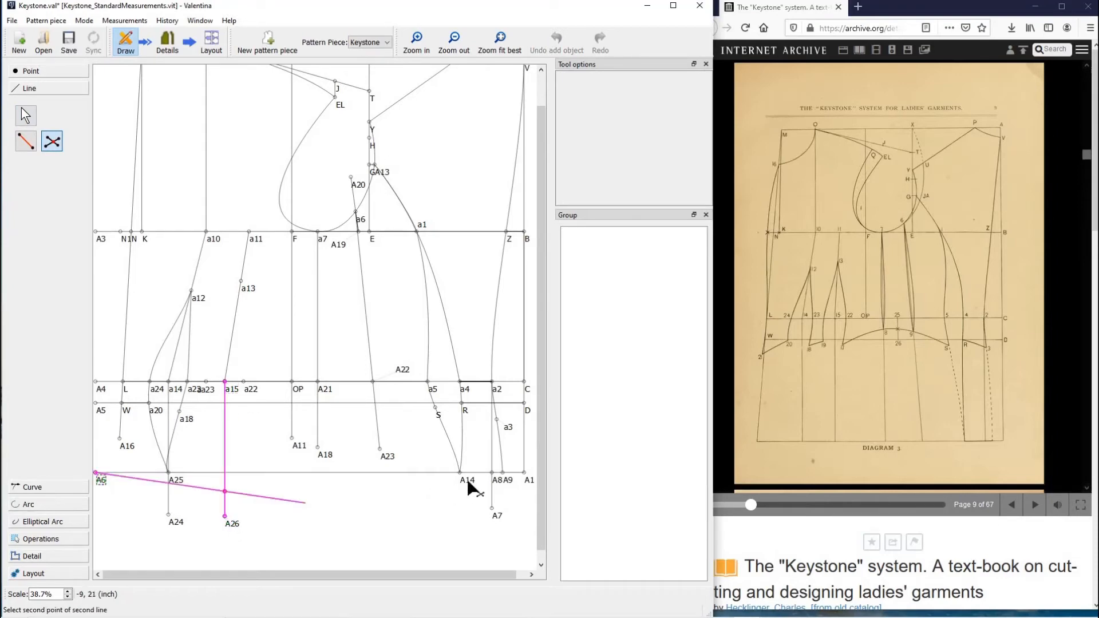
left_click(460, 473)
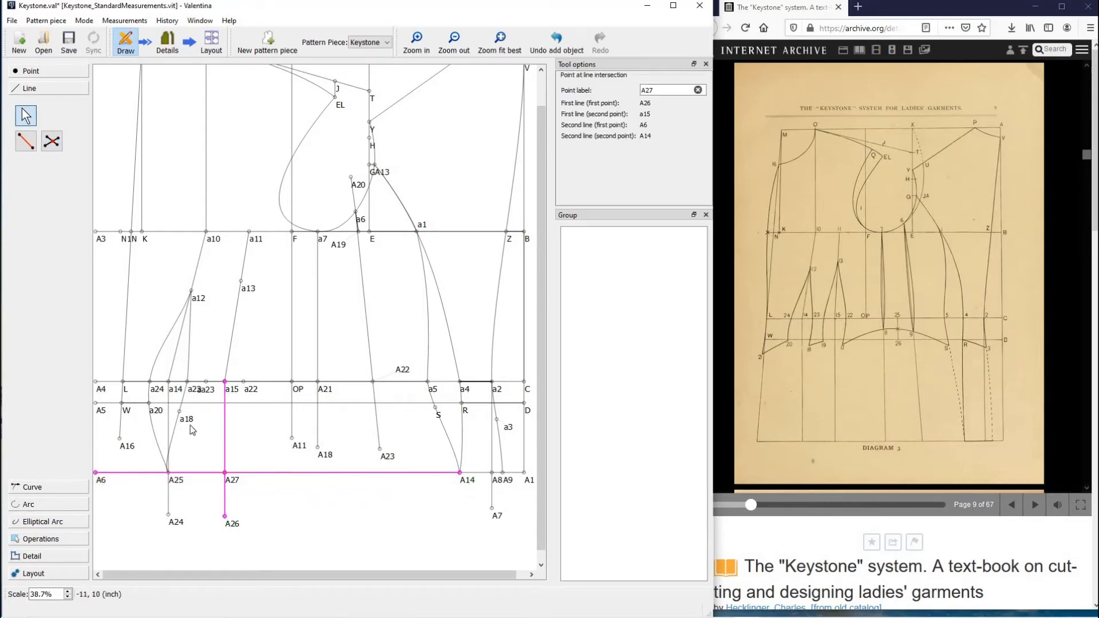
Adjust the A25 end handle of the a12–a23–A25 curve to smooth the dart side's lower end.
left_click(172, 466)
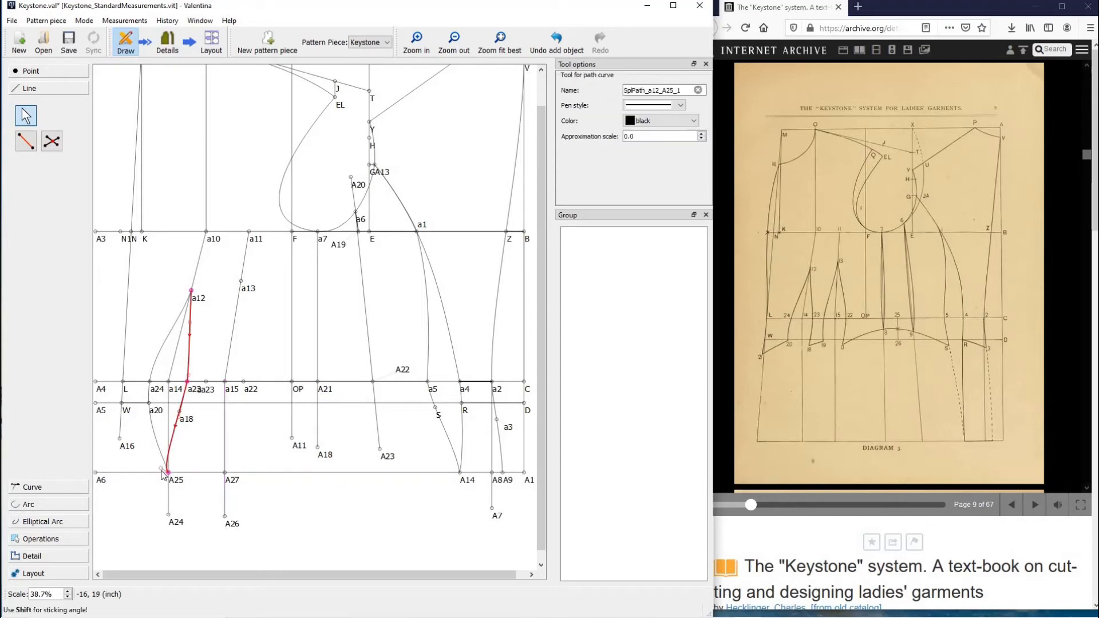
left_click_drag(172, 469, 202, 448)
left_click(295, 505)
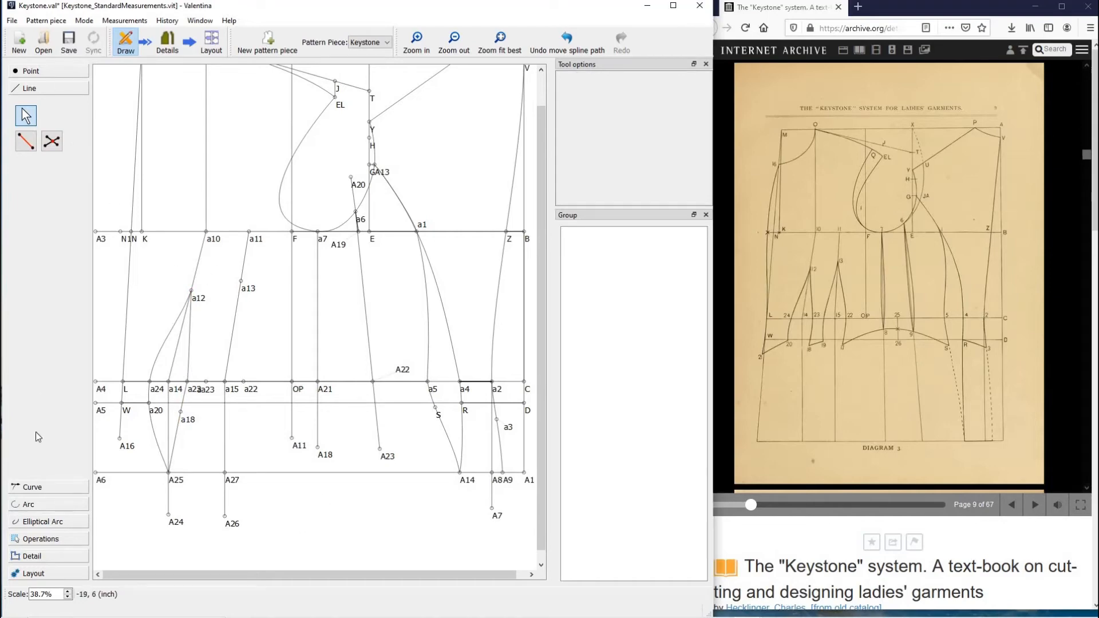
Draw a curved path from a13 through the waistline point just before a15 to A27, and adjust its upper waistline handle to smooth it.
left_click(48, 487)
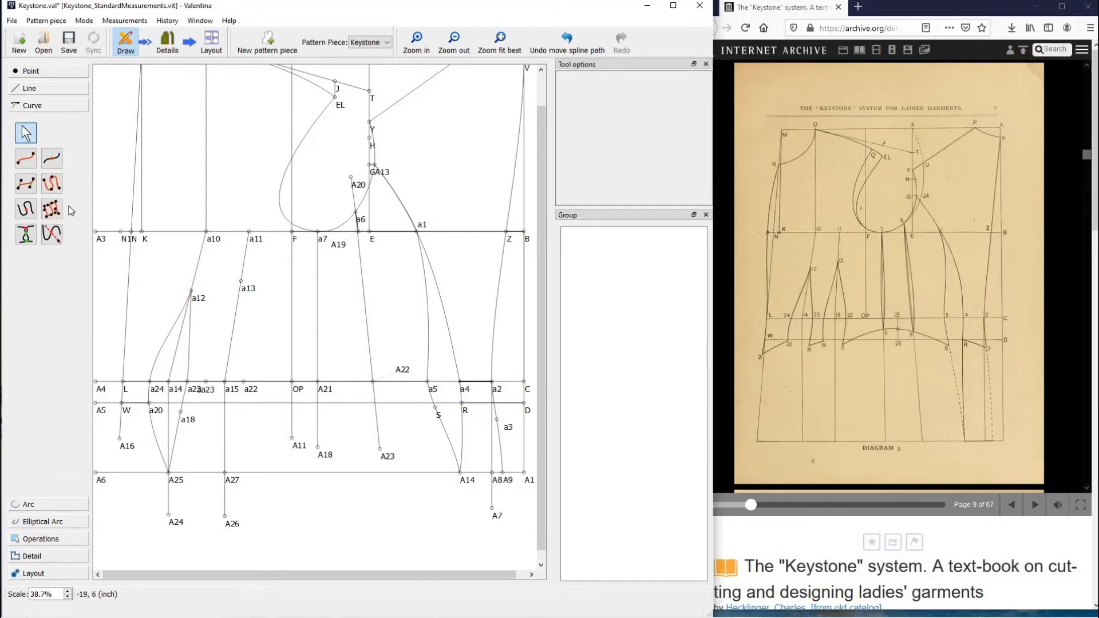
left_click(53, 183)
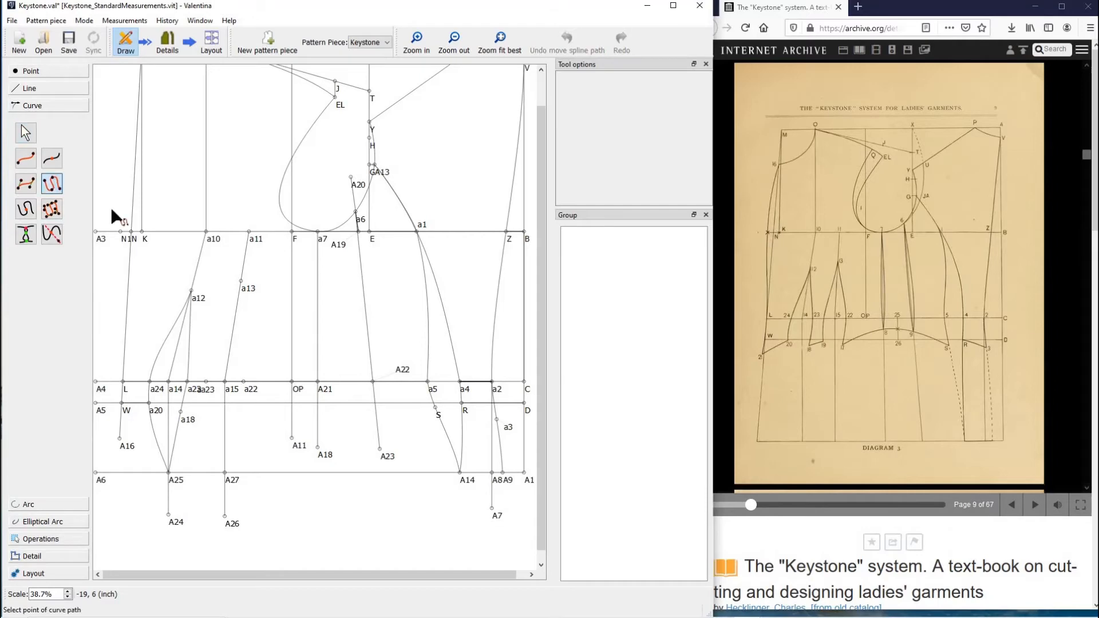
left_click(207, 381)
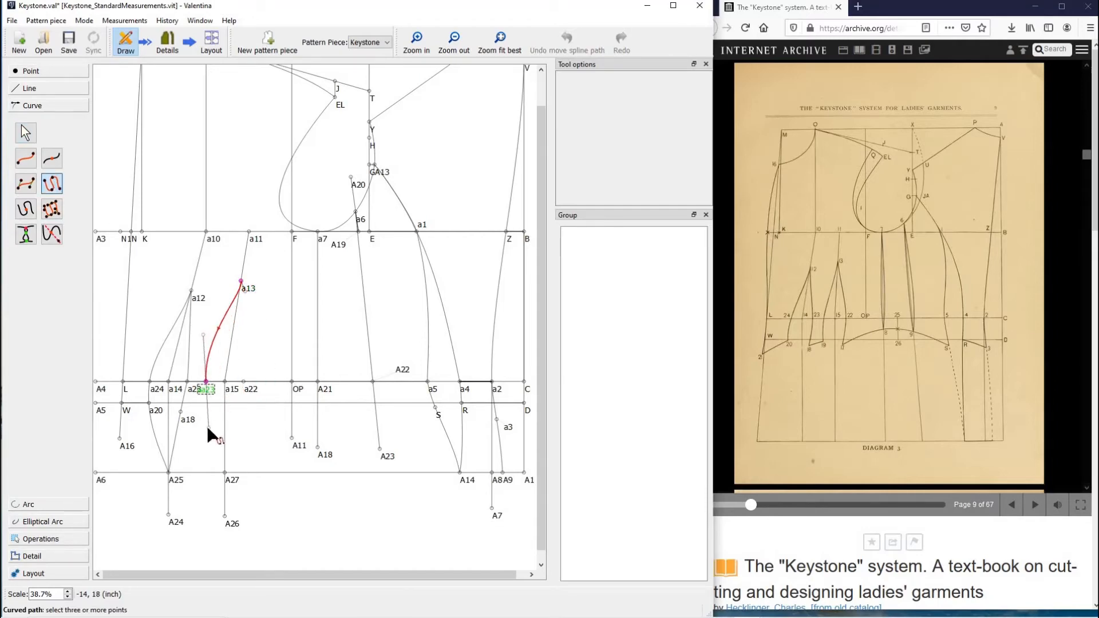
left_click(228, 475)
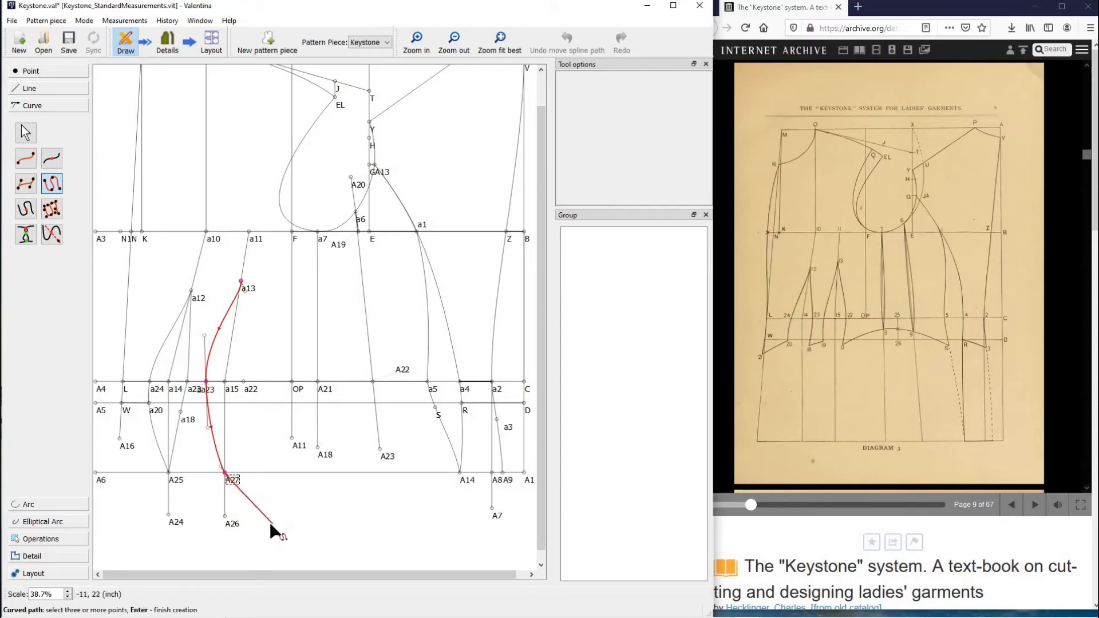
key("Return")
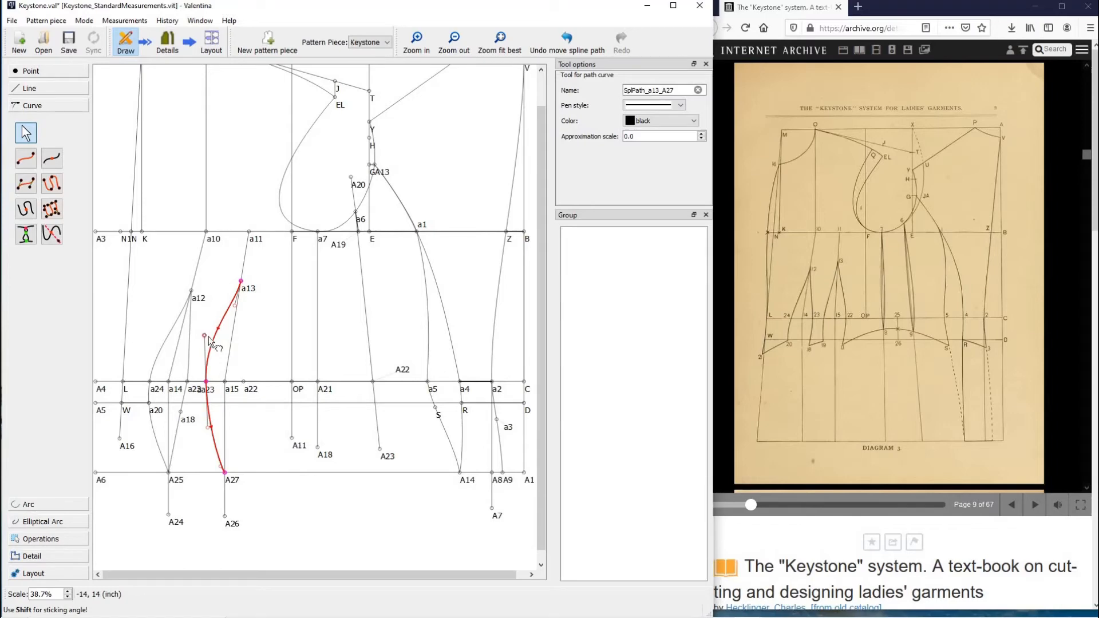
left_click_drag(209, 335, 206, 352)
left_click(321, 430)
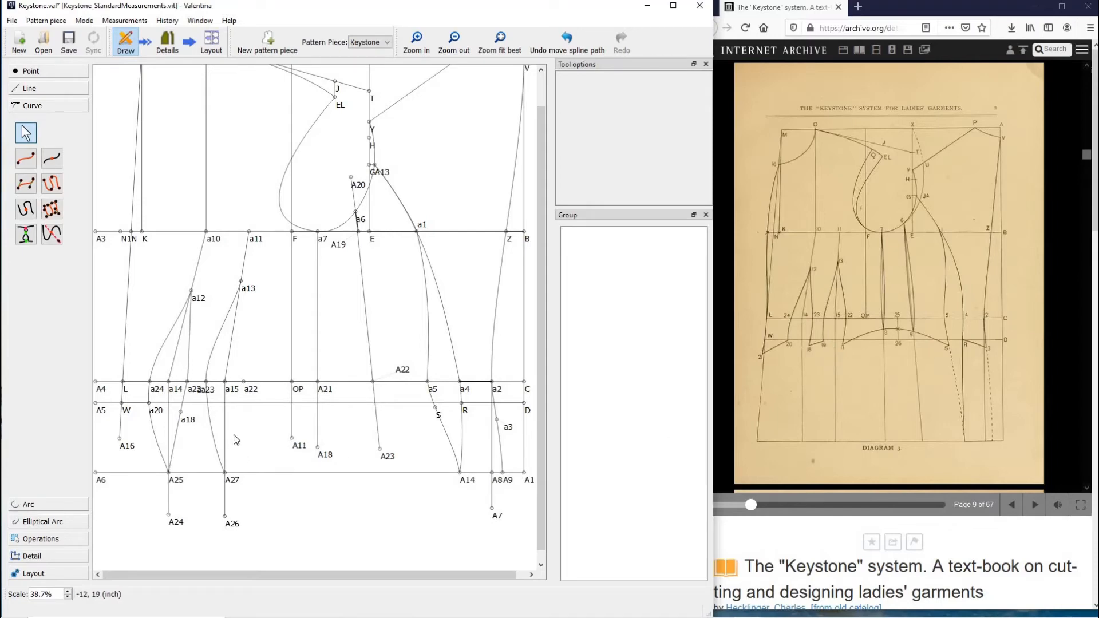
Create a point where the horizontal line through W intersects the new a13–A27 curve.
left_click(52, 240)
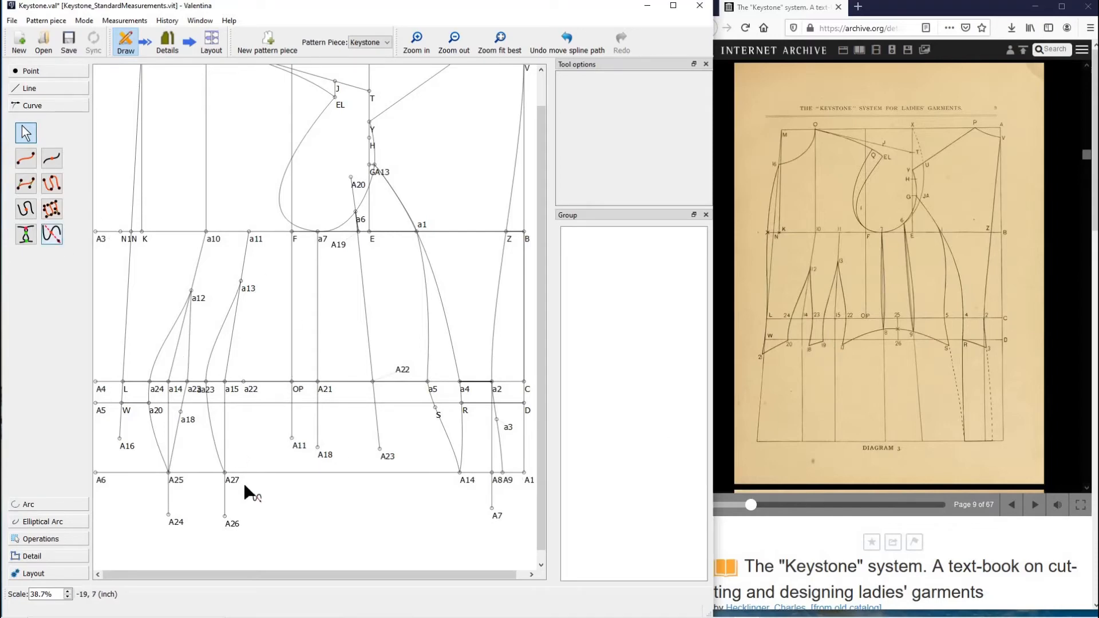
left_click(213, 426)
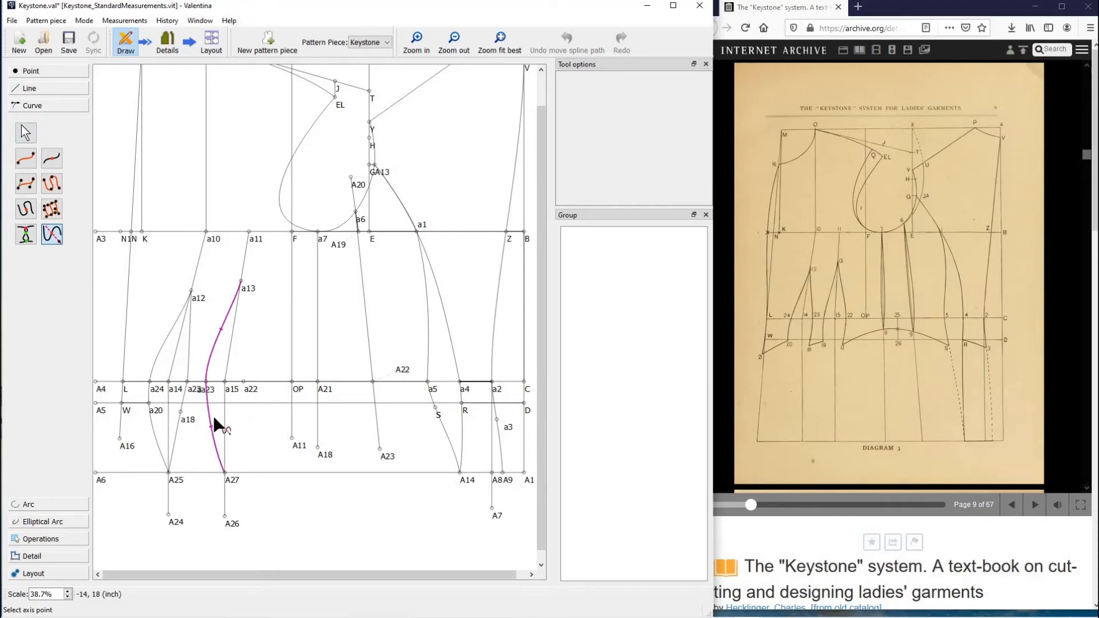
left_click(150, 409)
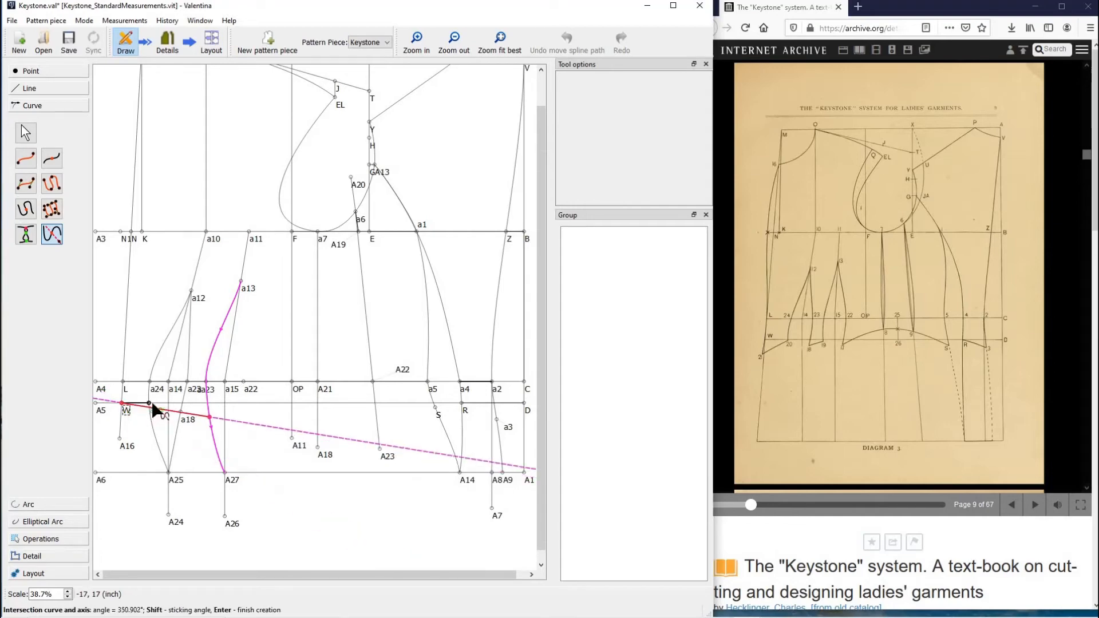
left_click(245, 428)
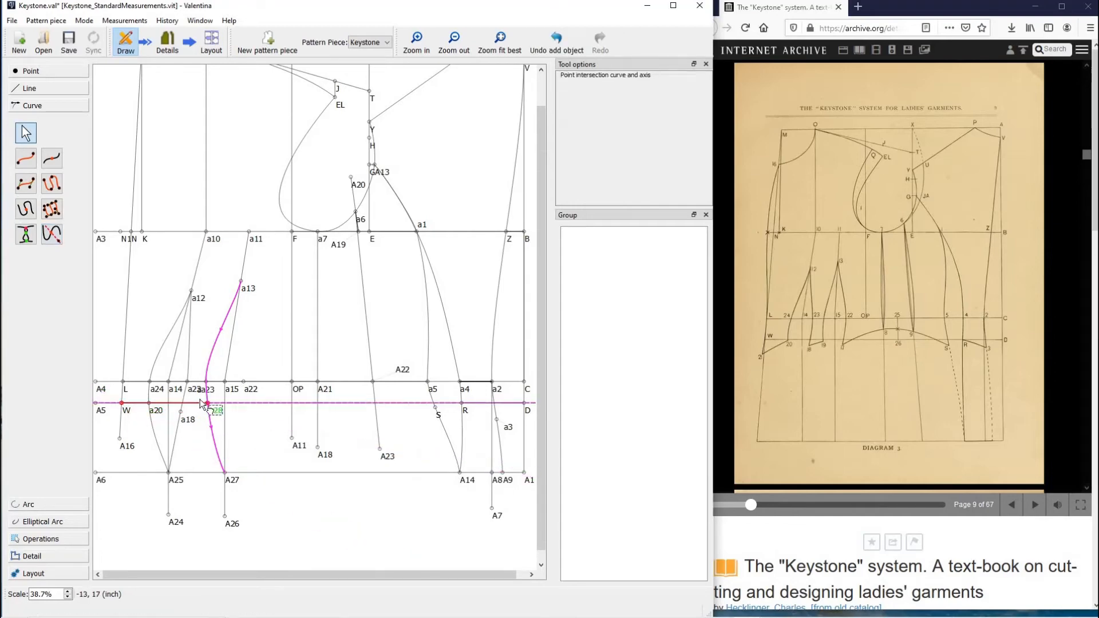
Move the new intersection point's label to the side of the curve facing a18, just below the W–D line.
left_click_drag(220, 411, 199, 398)
left_click(250, 447)
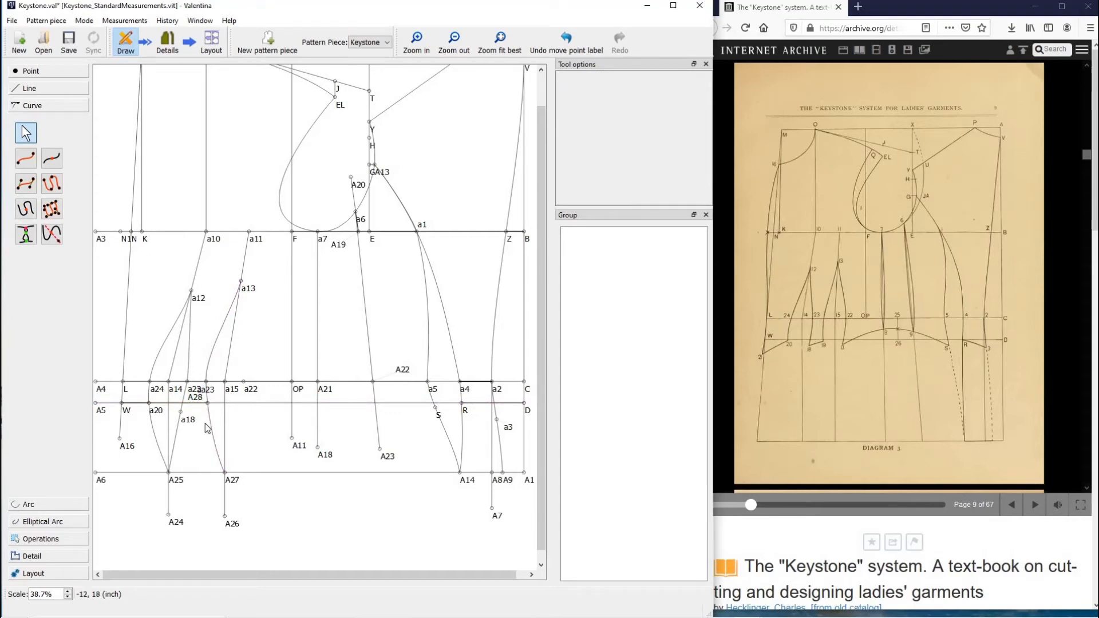
left_click_drag(199, 397, 200, 408)
left_click(246, 436)
Create a segment point on the a13–A27 curve with the length formula SplPath_a13_A28+.125.
left_click(214, 437)
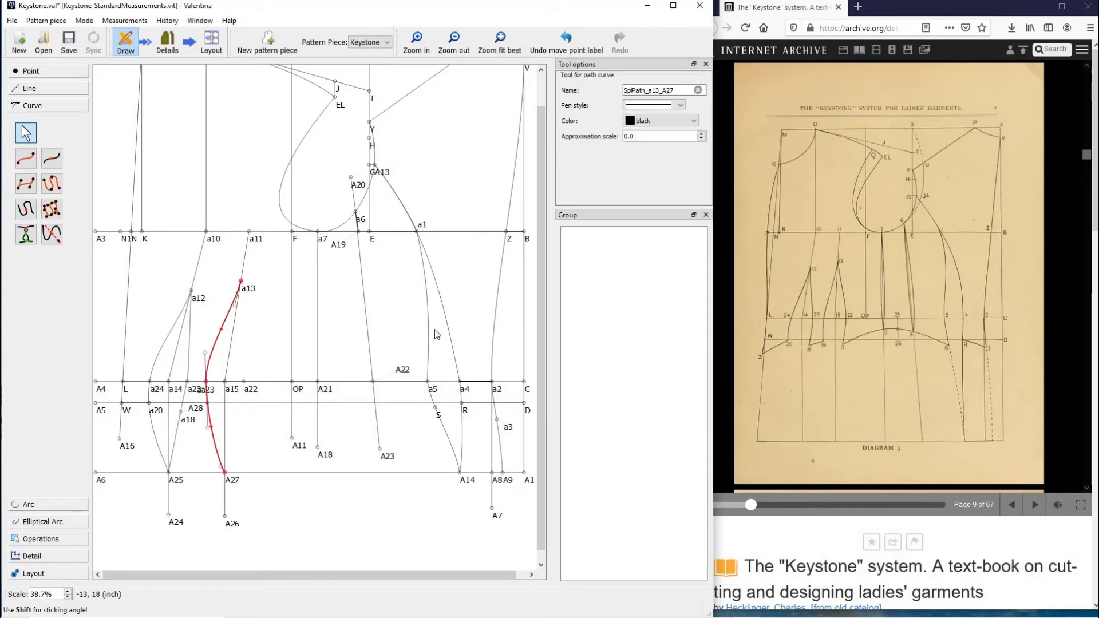
left_click(25, 209)
left_click(212, 436)
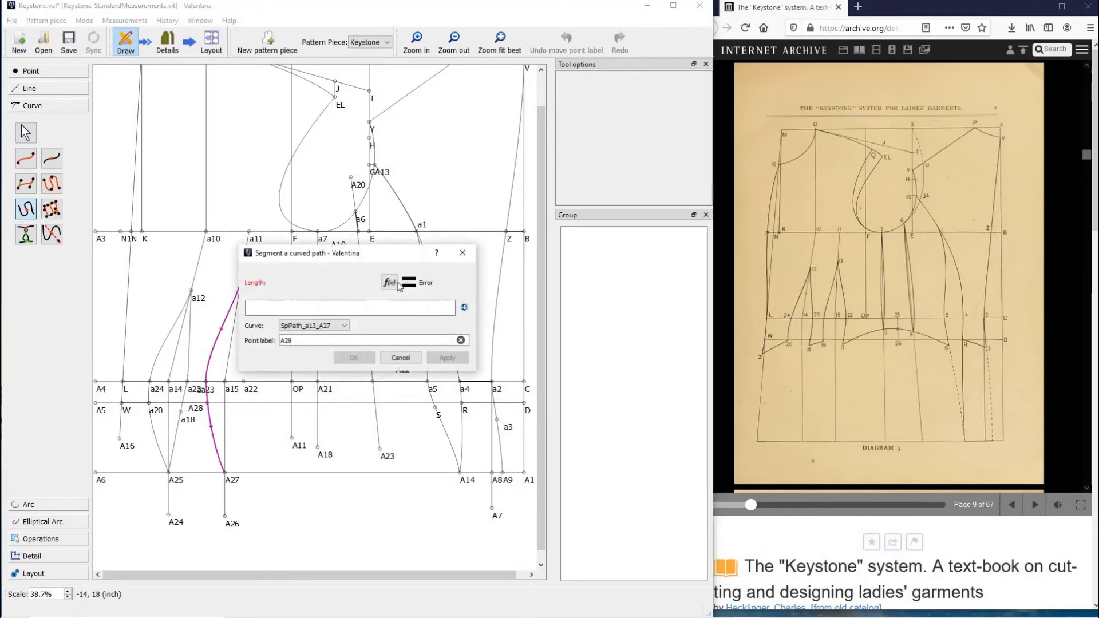
left_click(390, 282)
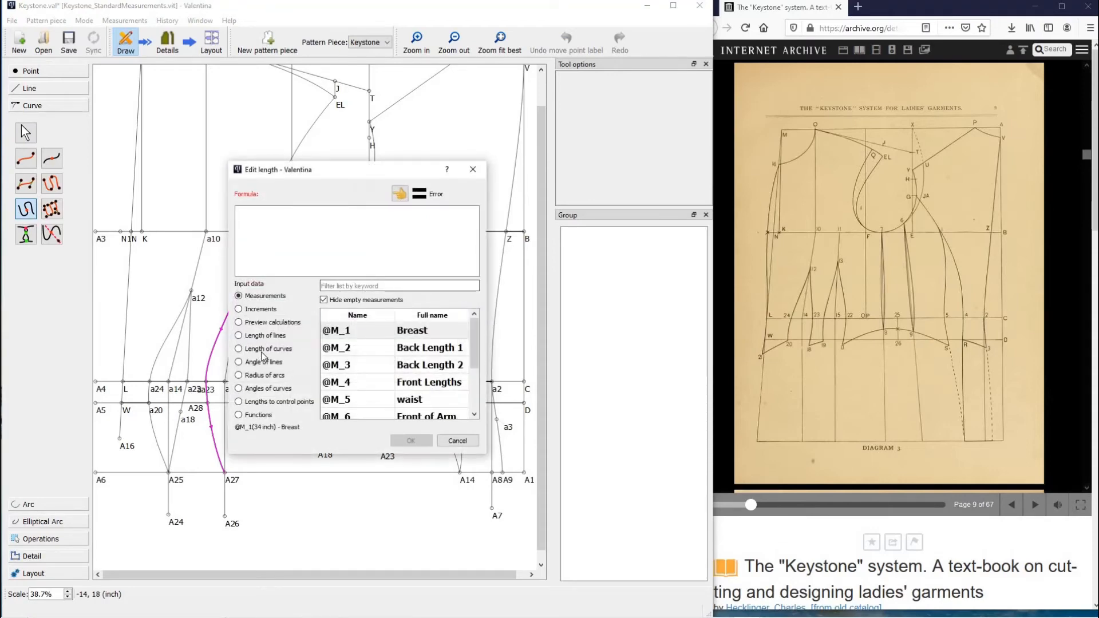
left_click(265, 350)
left_click(379, 286)
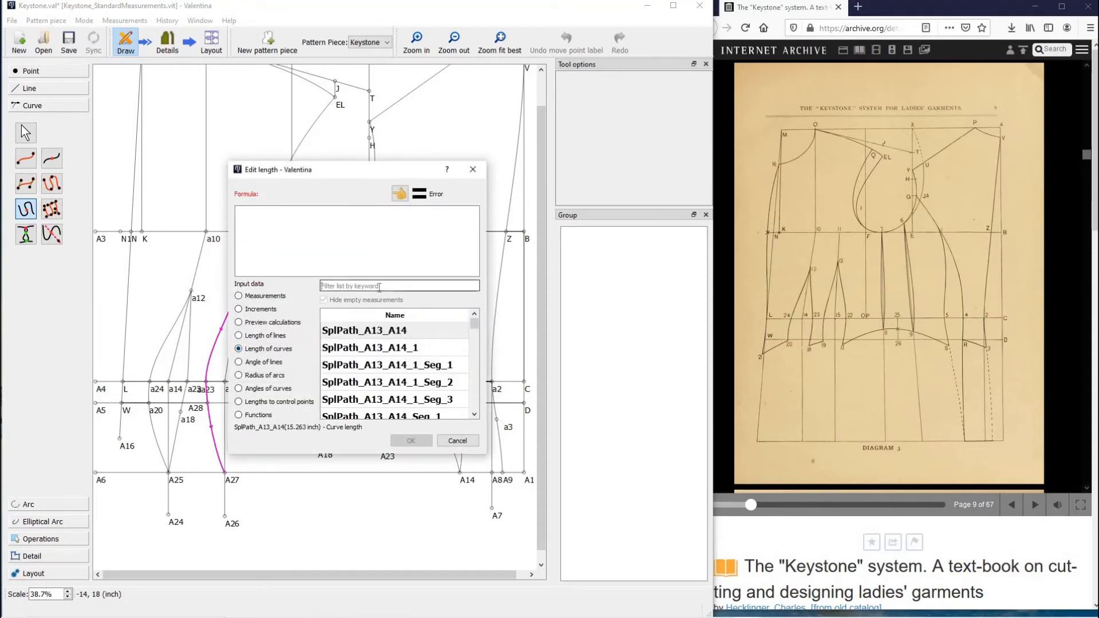
type("13")
scroll(428, 360, "down", 2)
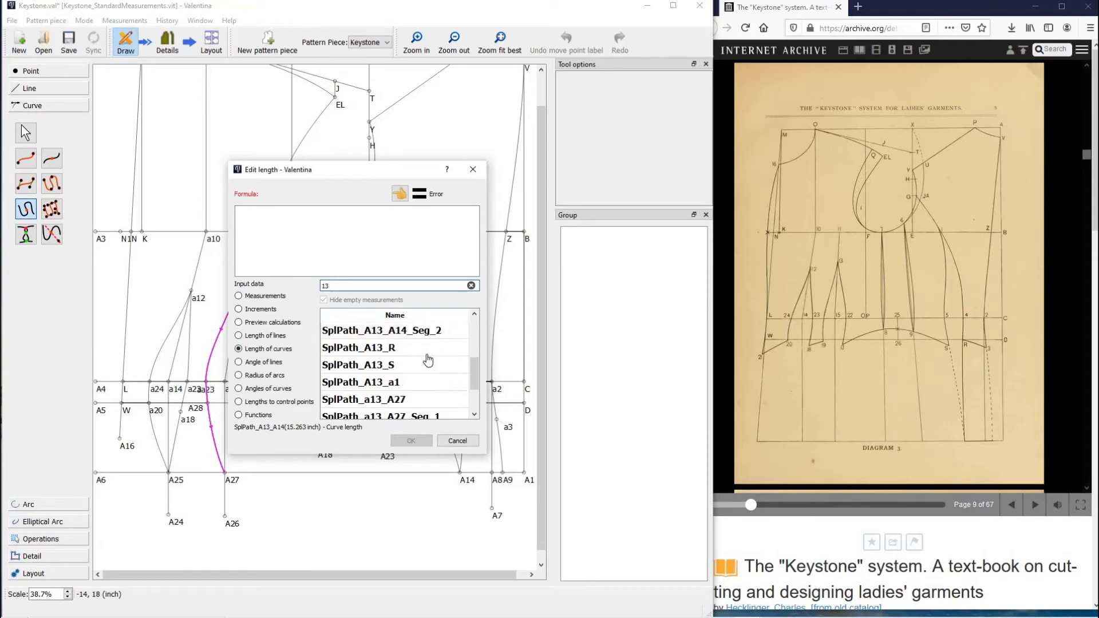
scroll(399, 419, "down", 1)
double_click(399, 411)
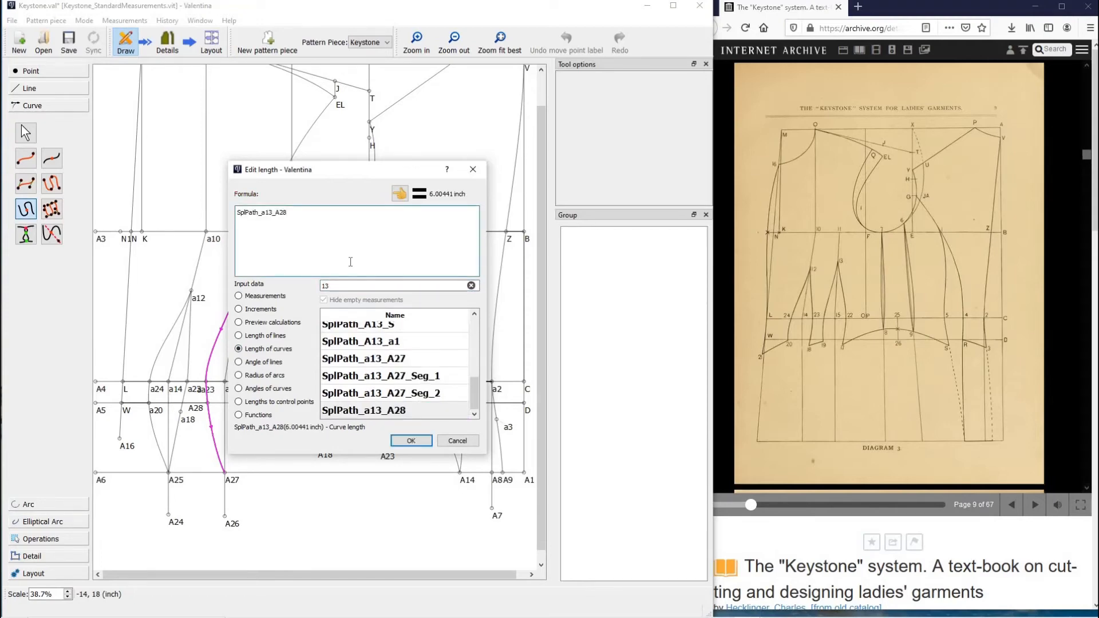
type("+.12")
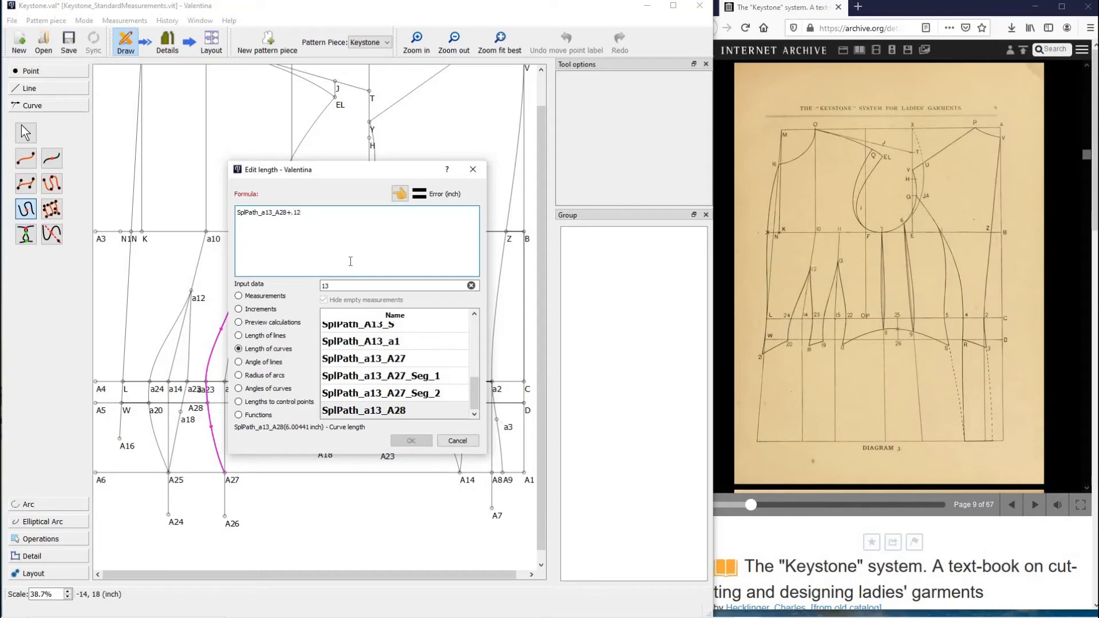
type("5")
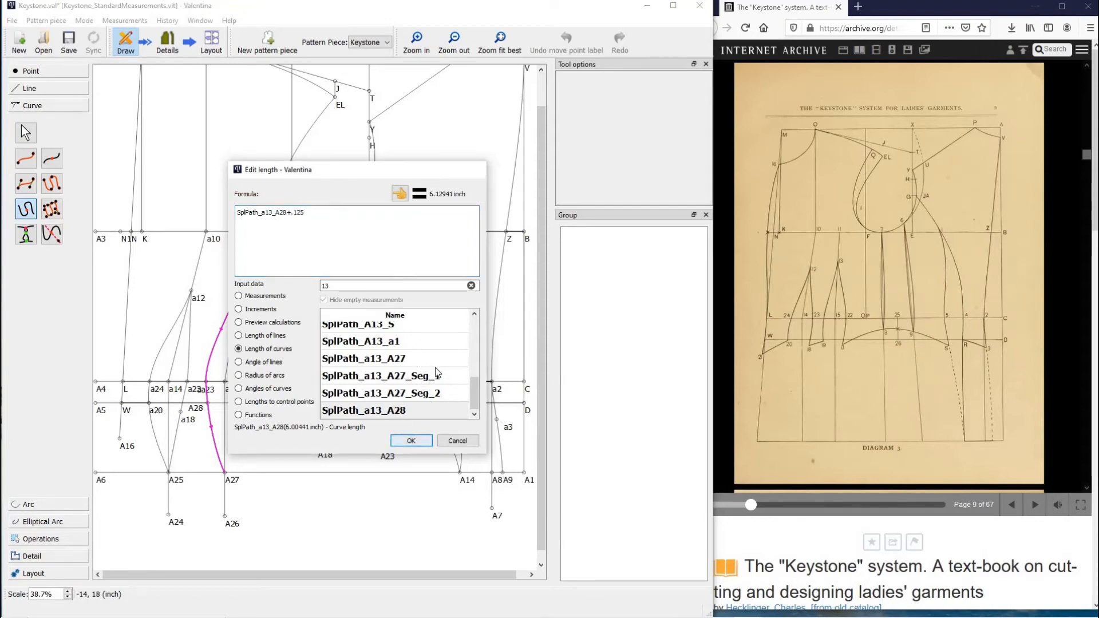
left_click(411, 440)
left_click(448, 358)
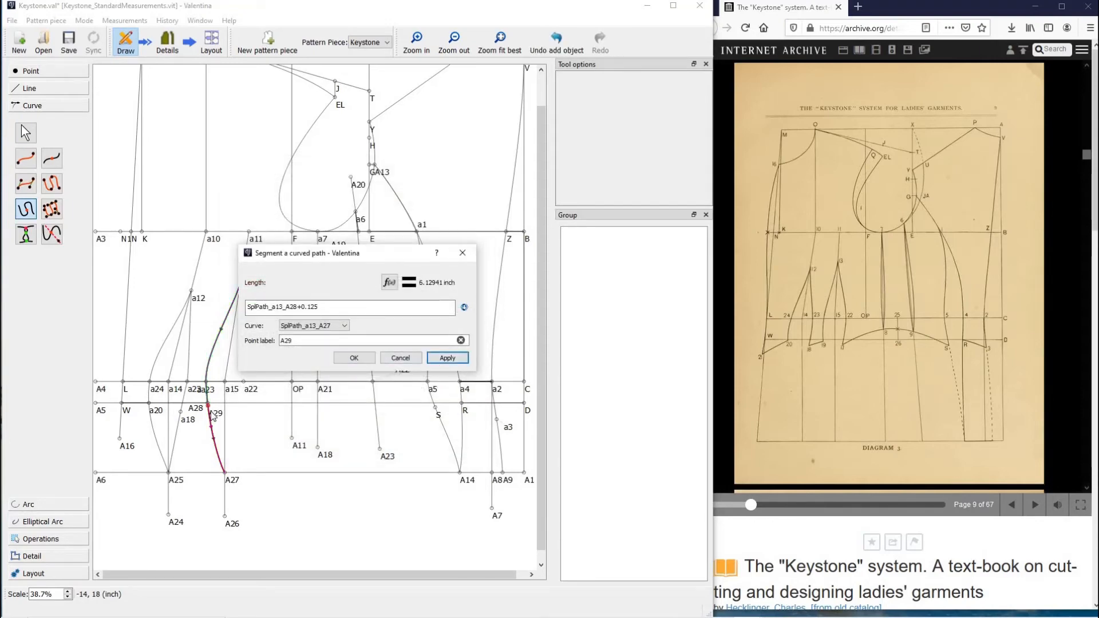
Change the segment point's length formula to SplPath_a13_A28+0.25.
left_click(310, 306)
key("shift+End")
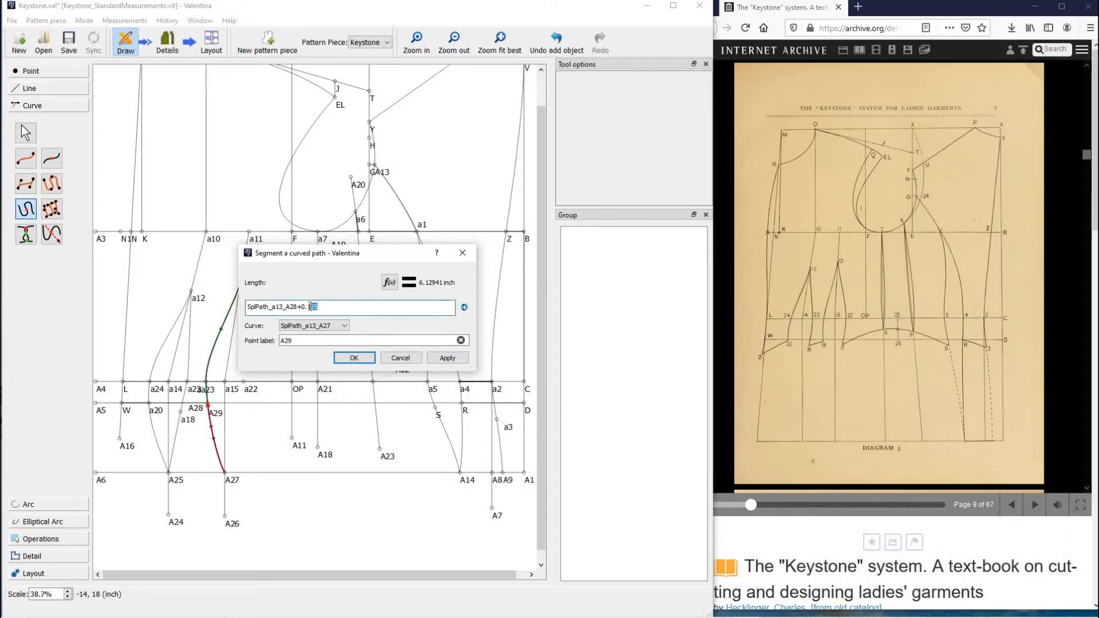
type("25")
left_click(458, 359)
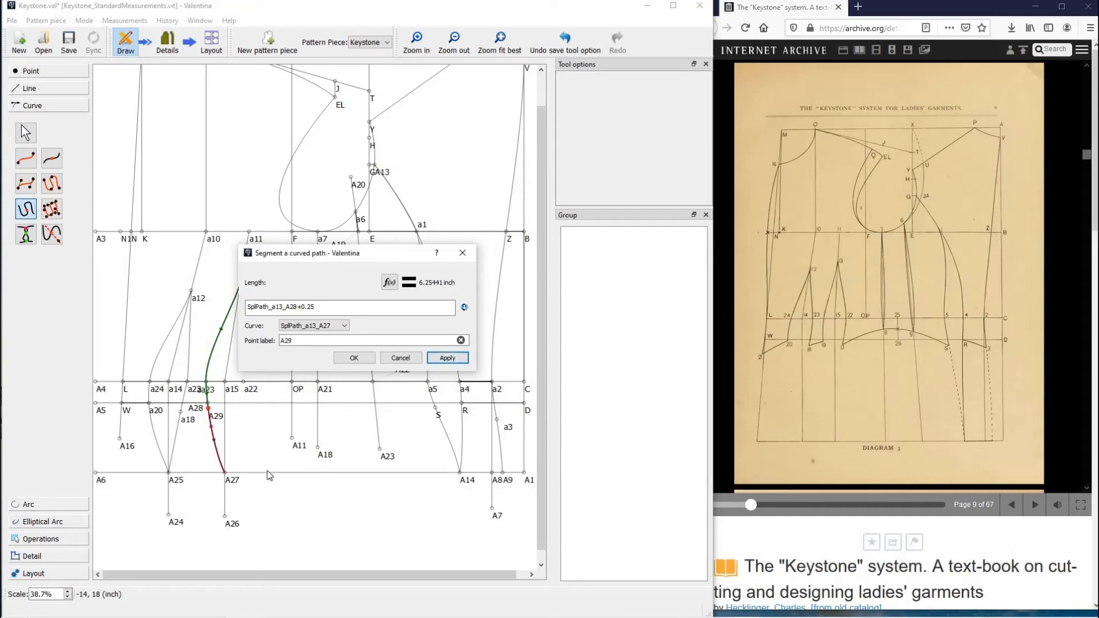
Label the segment point on the a13–A27 curve a19 and finish it.
double_click(286, 340)
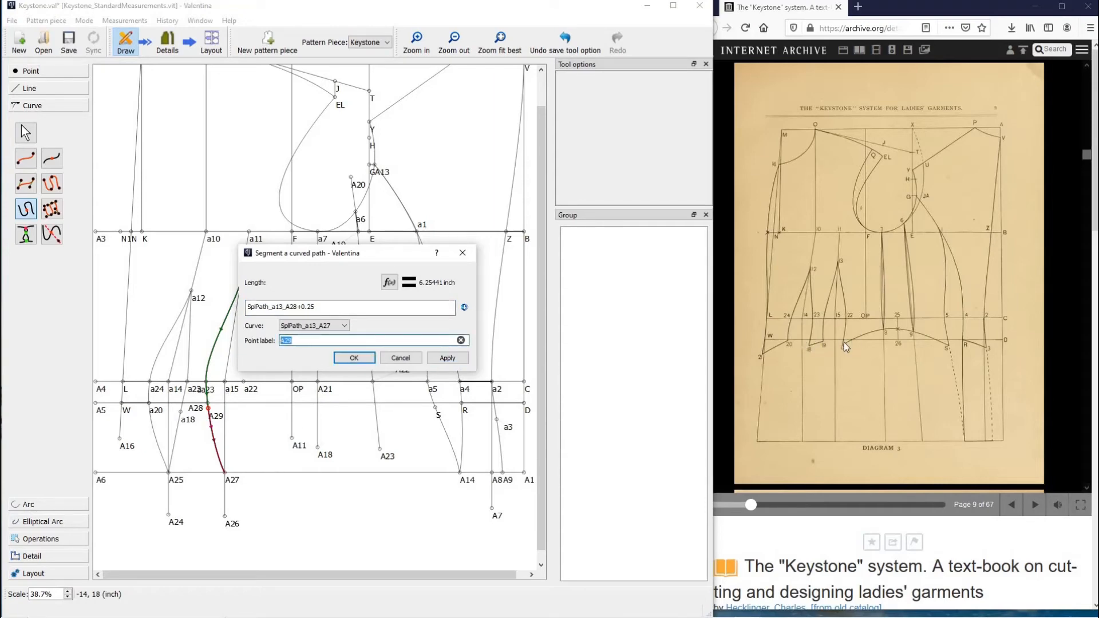
type("a1")
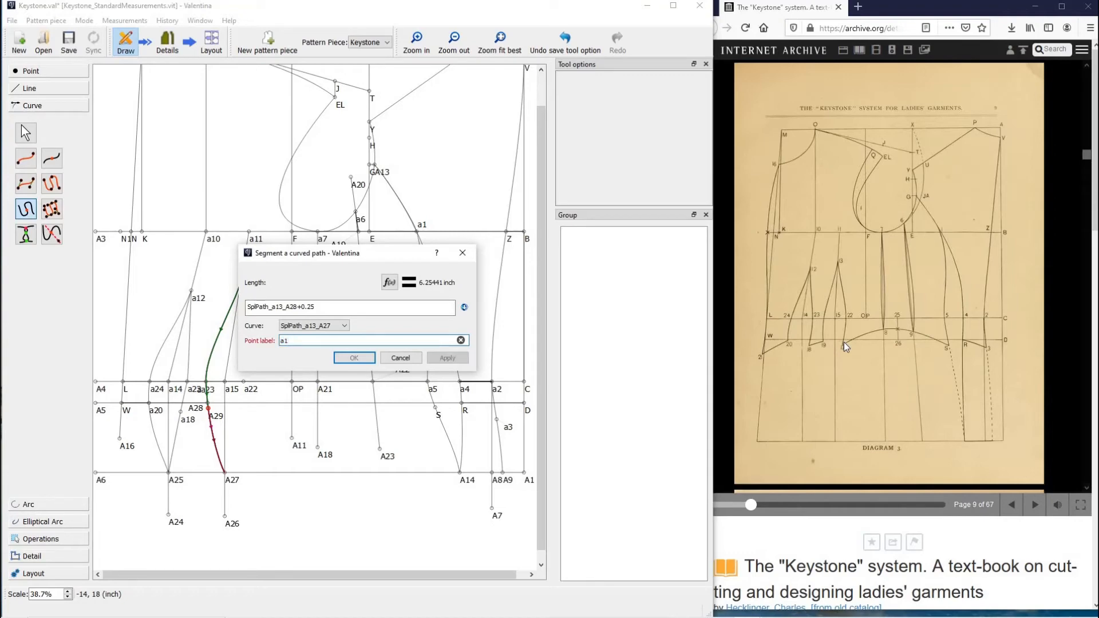
type("9")
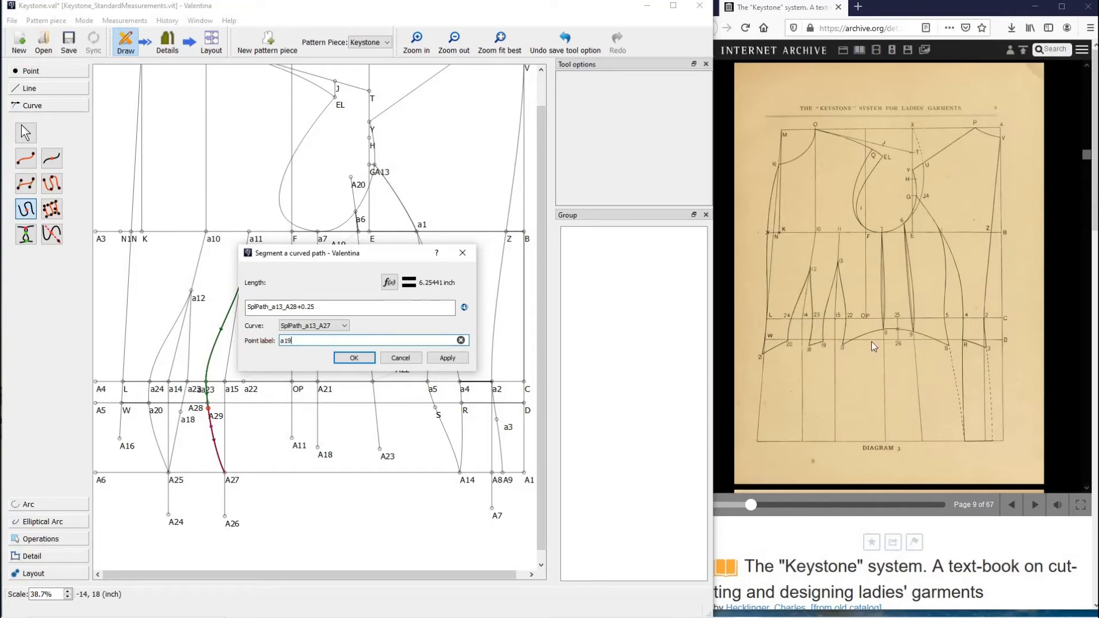
left_click(352, 357)
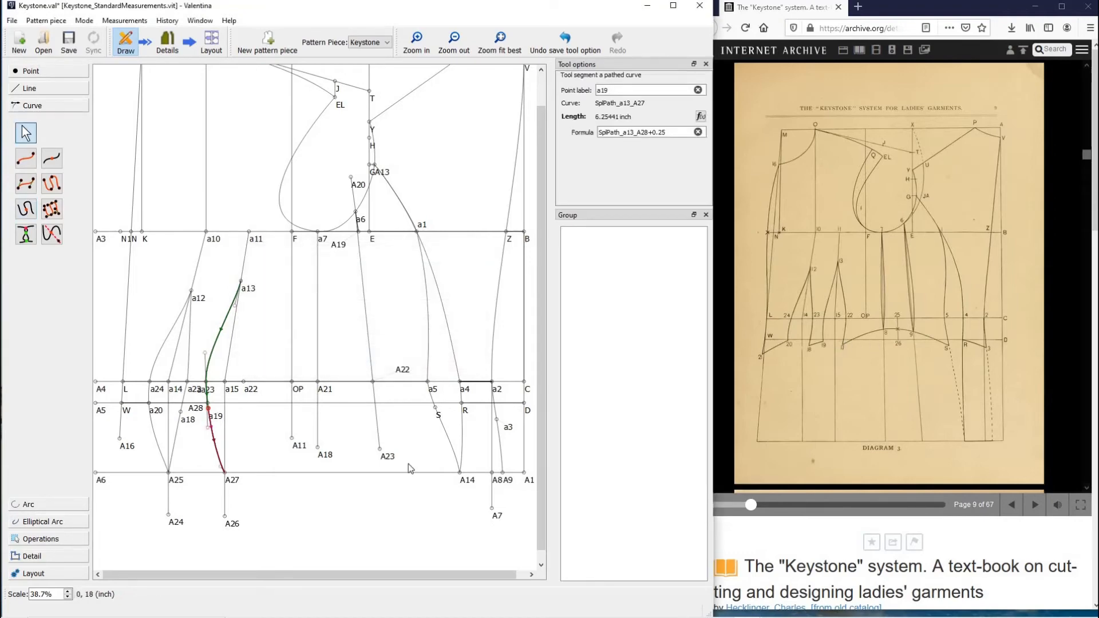
Draw a curved path from a13 through a22 to A27 for the other side of the second dart.
left_click(53, 186)
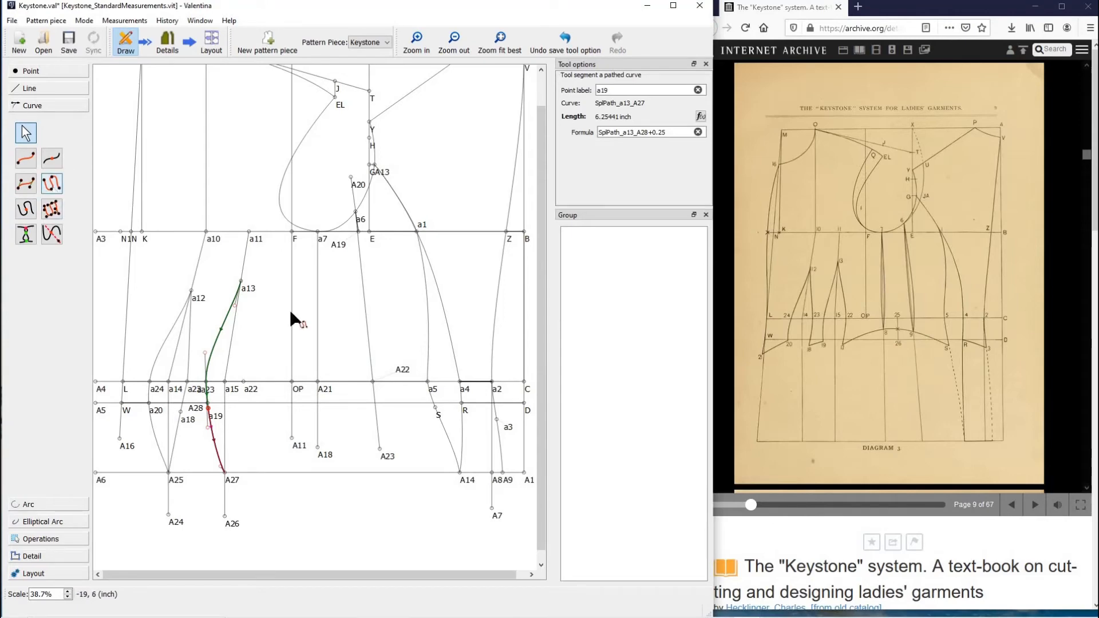
left_click(241, 281)
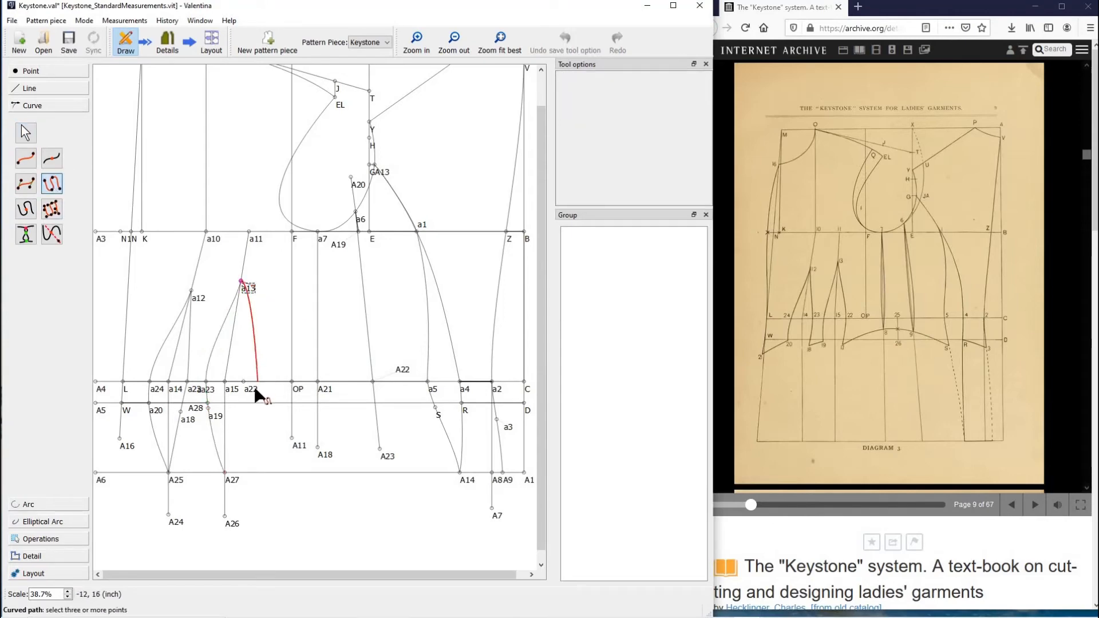
left_click(244, 382)
left_click(226, 474)
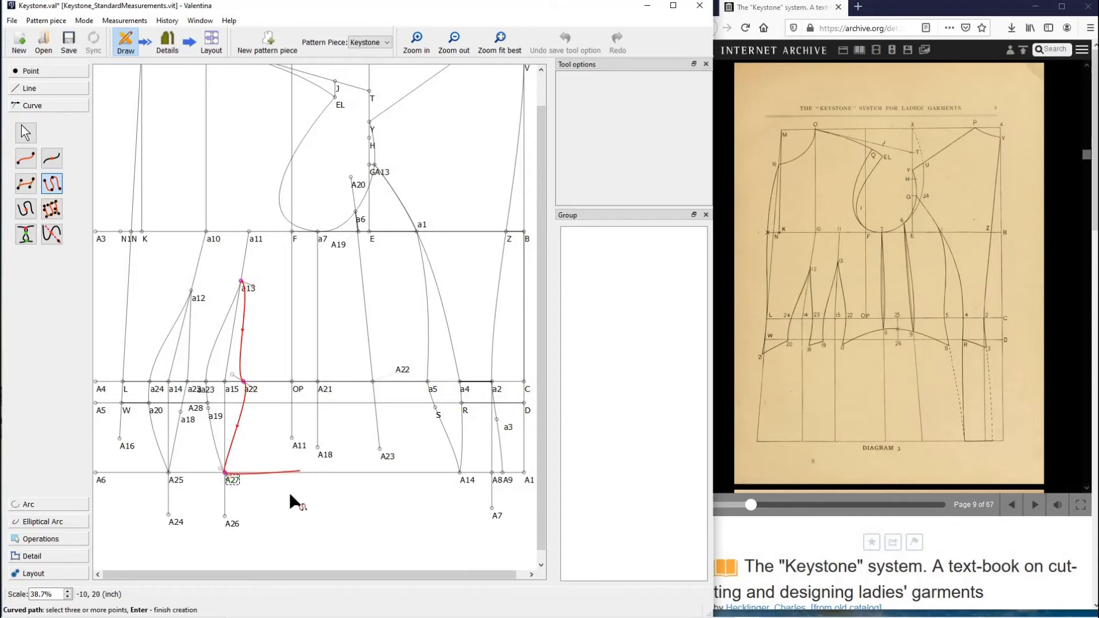
key("Return")
Adjust the control handles of the a13–a22–A27 curve so it runs nearly straight from a13 to a22.
left_click_drag(256, 388, 244, 402)
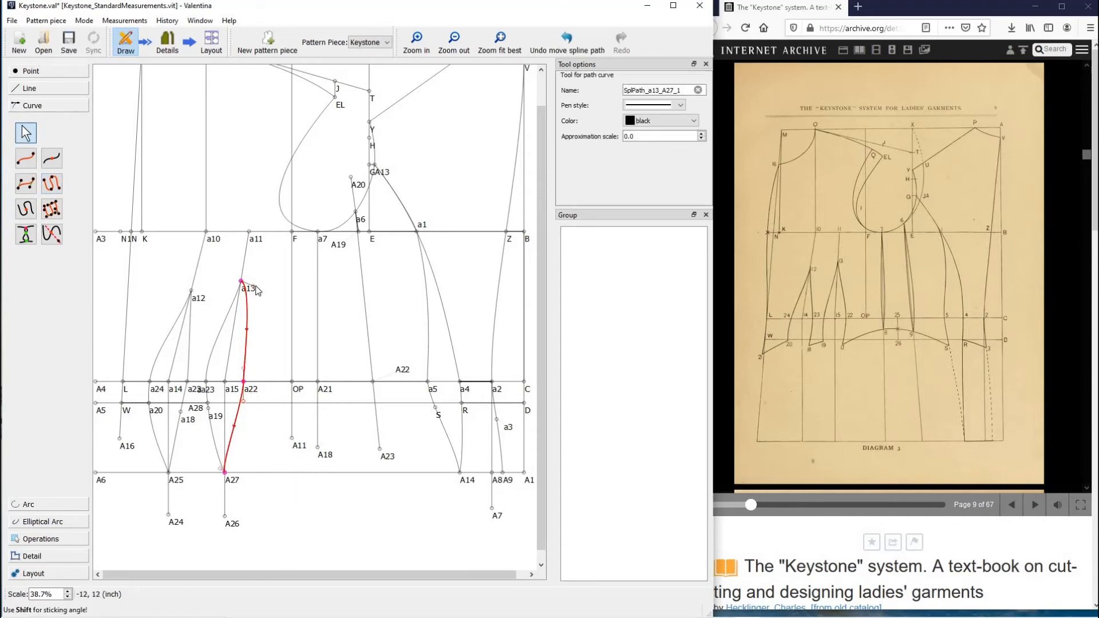
left_click_drag(247, 315, 245, 355)
key("Return")
Segment the a13–a22–A27 curve at a length equal to the other dart side, using the formula SplPath_a13_a19.
left_click(25, 209)
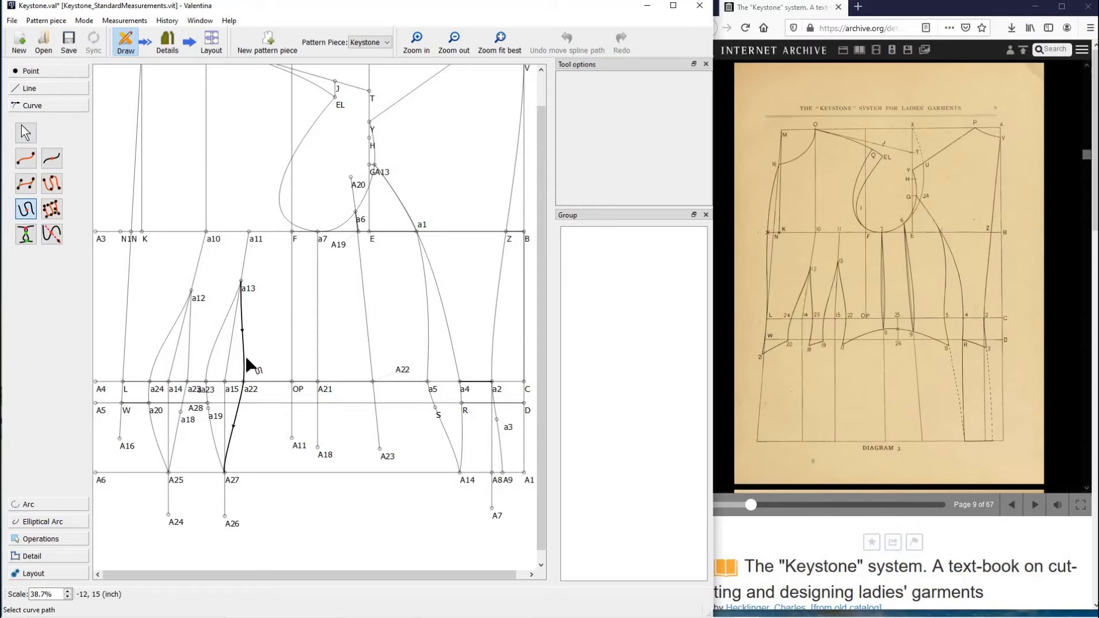
left_click(245, 363)
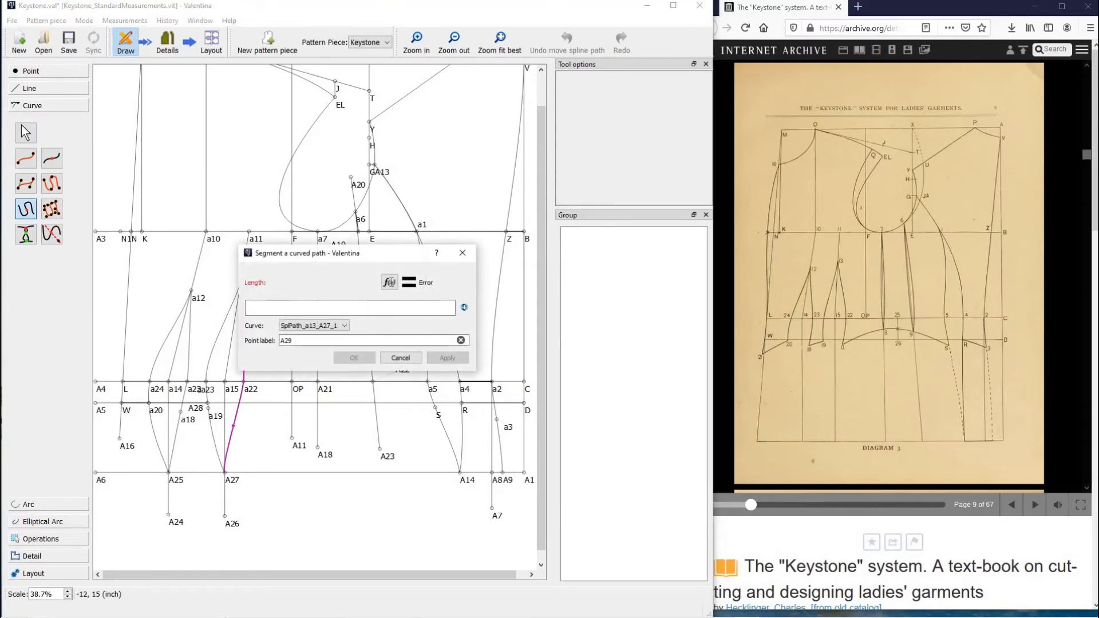
left_click(386, 284)
left_click(327, 286)
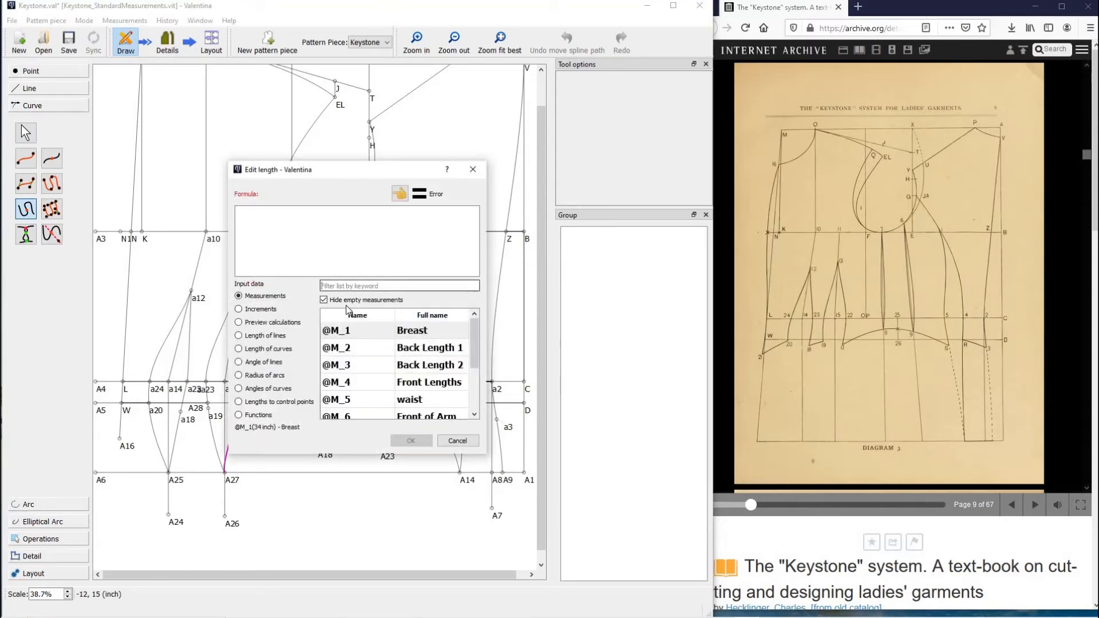
left_click(270, 349)
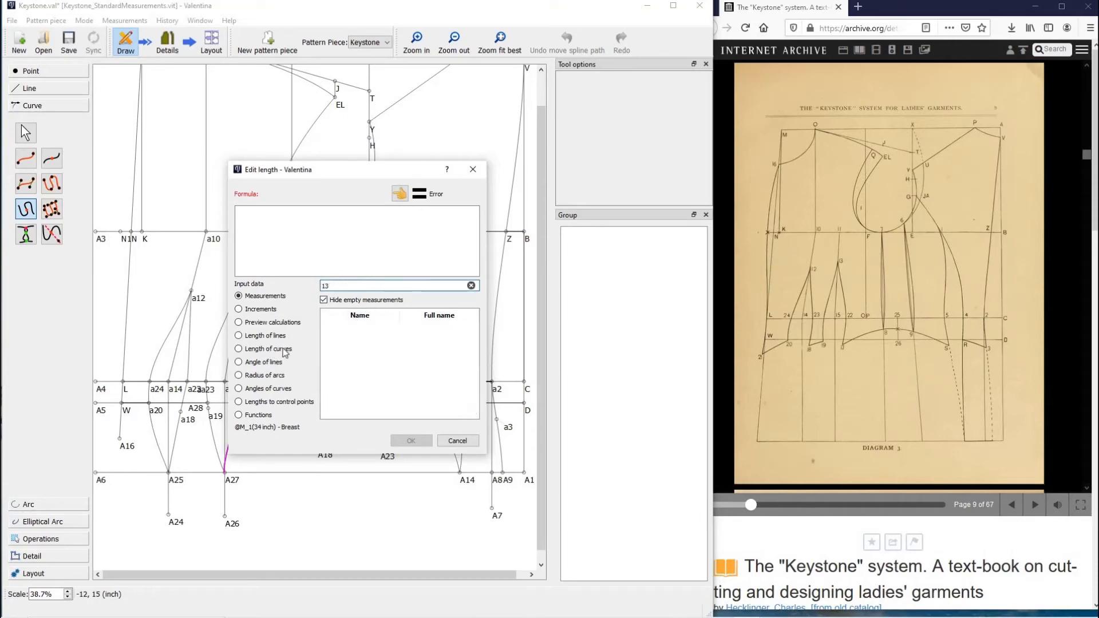
left_click(370, 286)
type("13")
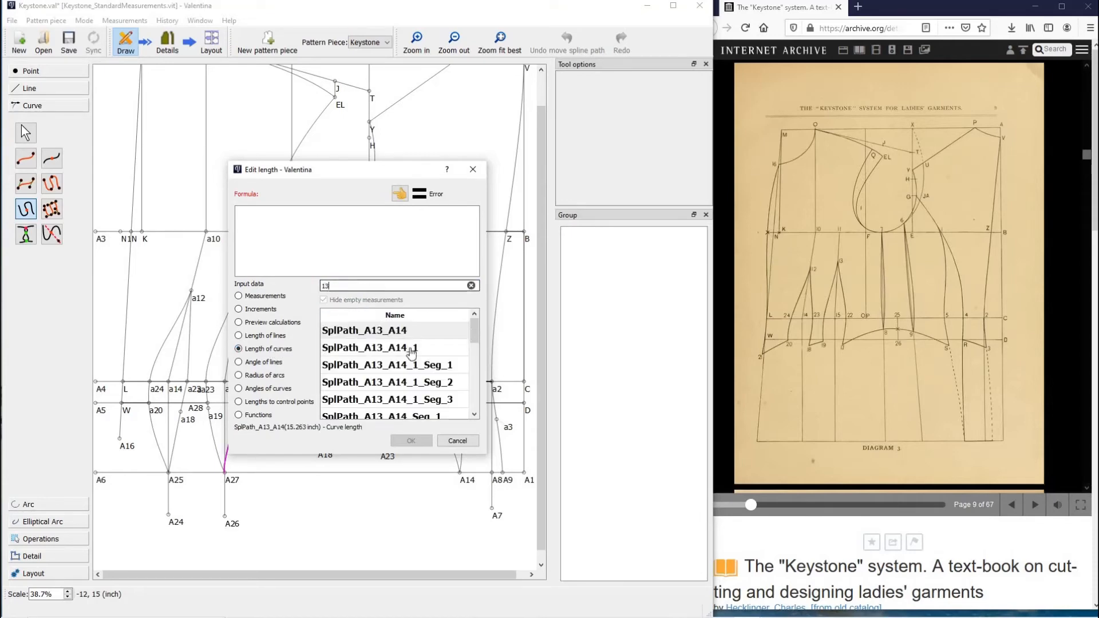
scroll(411, 355, "down", 5)
left_click(417, 411)
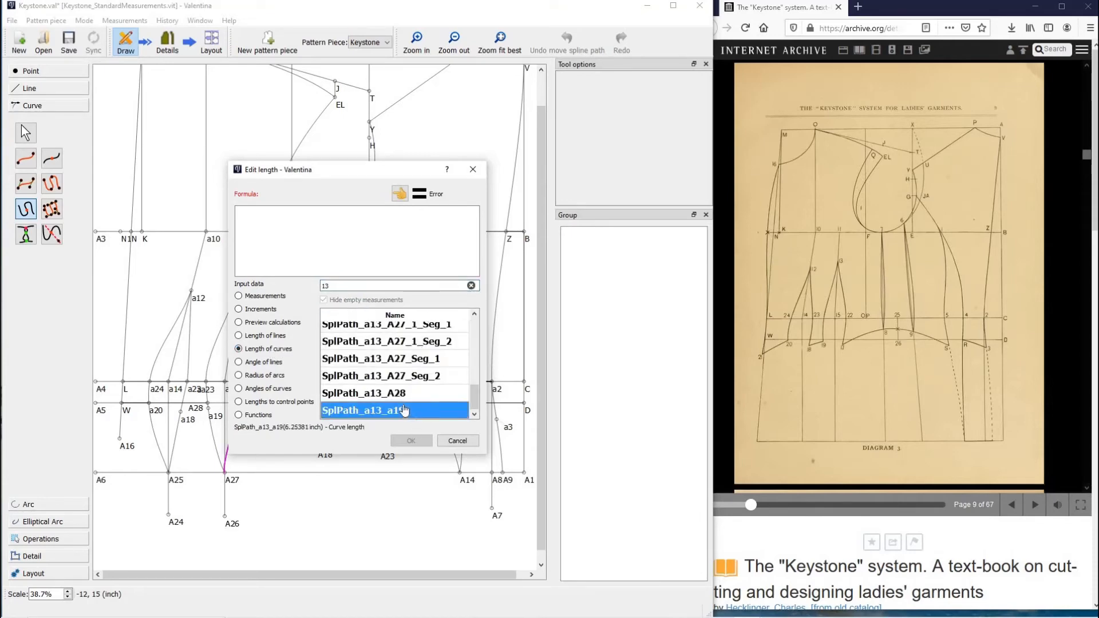
double_click(404, 409)
left_click(411, 441)
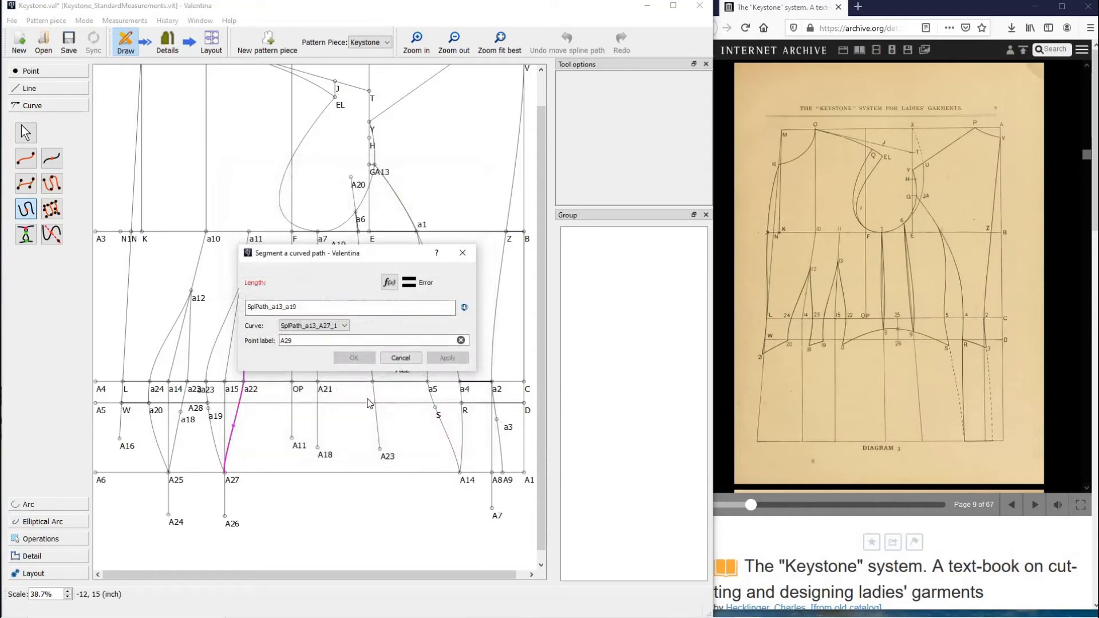
Label the segment point on the a13–a22–A27 curve a17 and finish it.
double_click(318, 342)
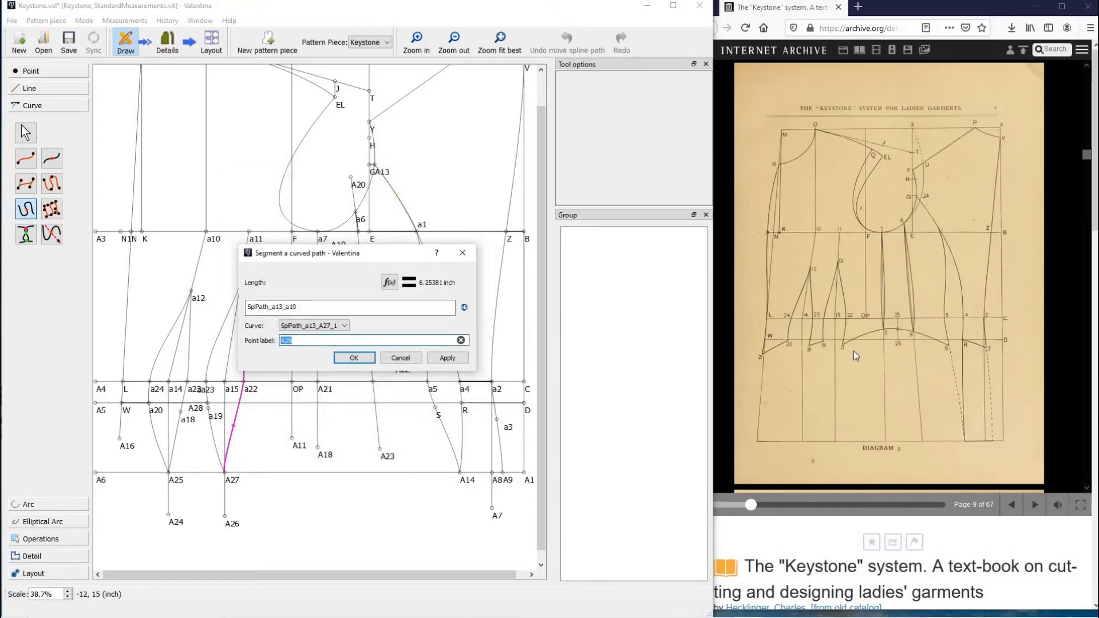
type("a17")
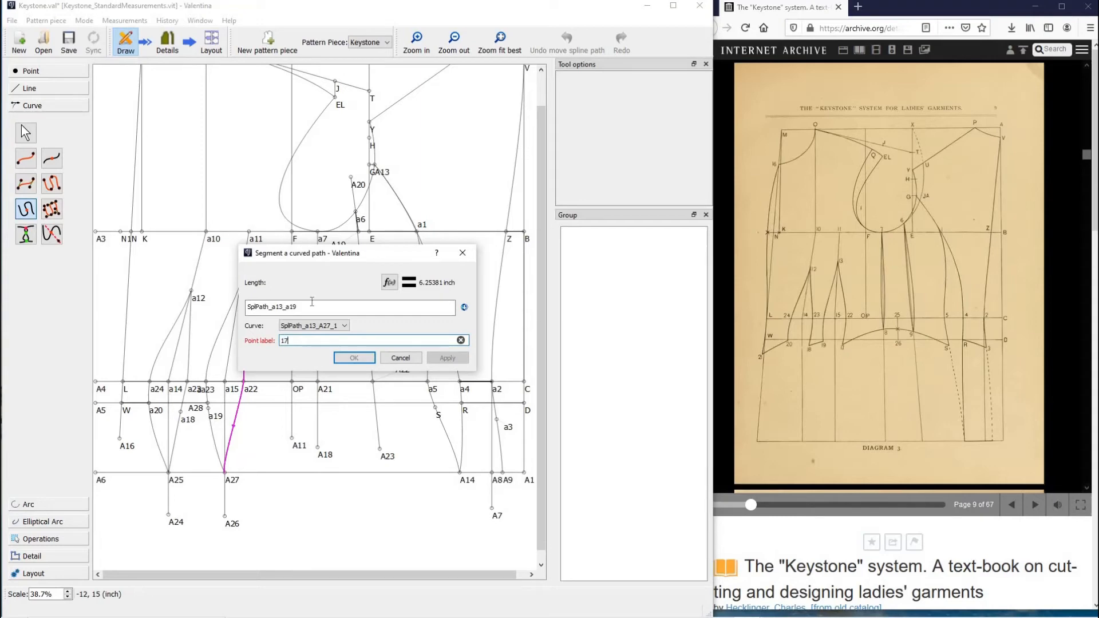
left_click(280, 341)
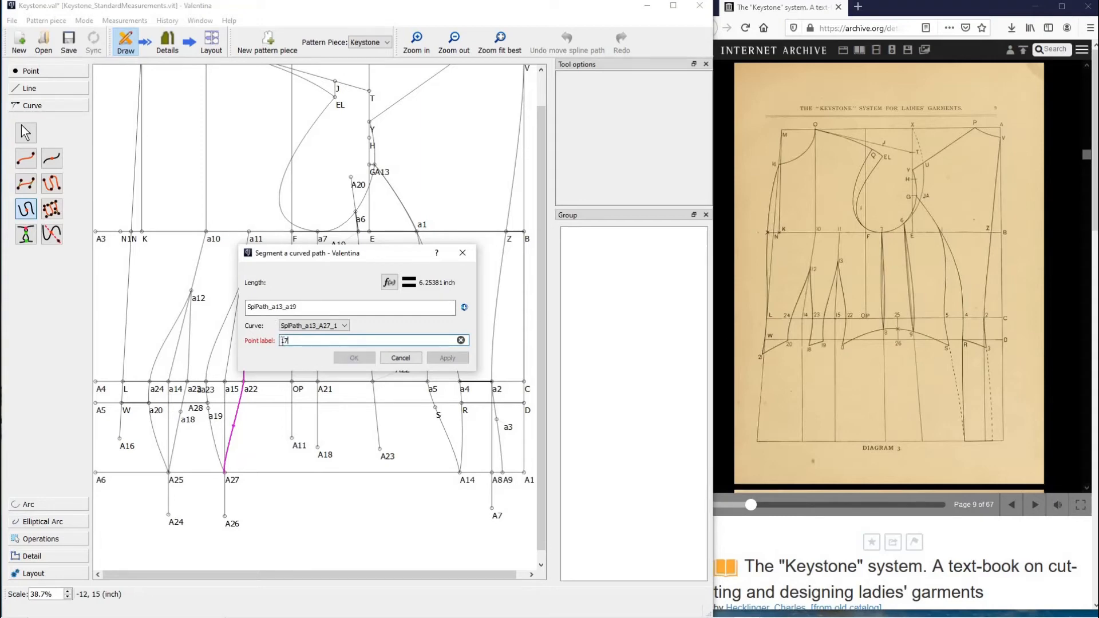
type("a")
left_click(351, 357)
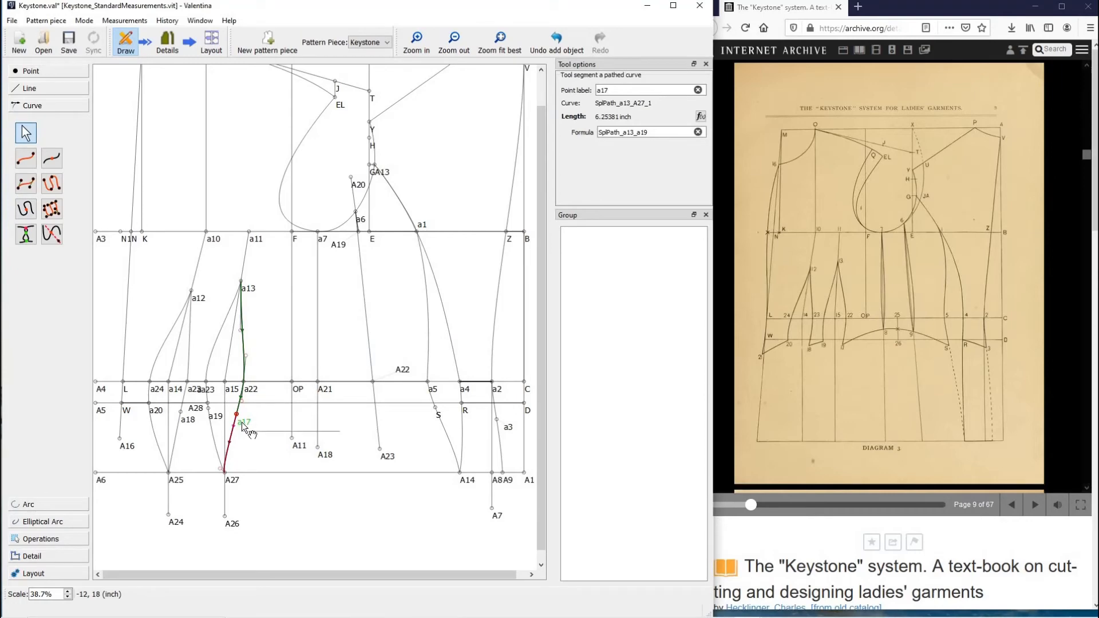
mouse_move(252, 426)
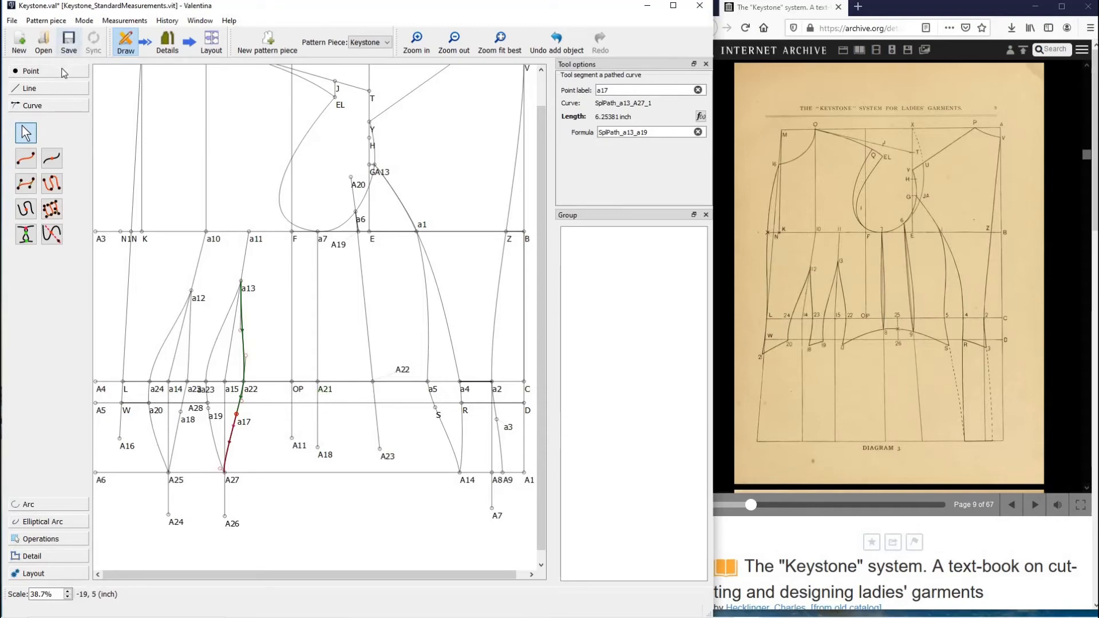
Start a midpoint between A21 and A22 on the waist line, with the length formula CurrentLength/2.
left_click(35, 71)
left_click(51, 225)
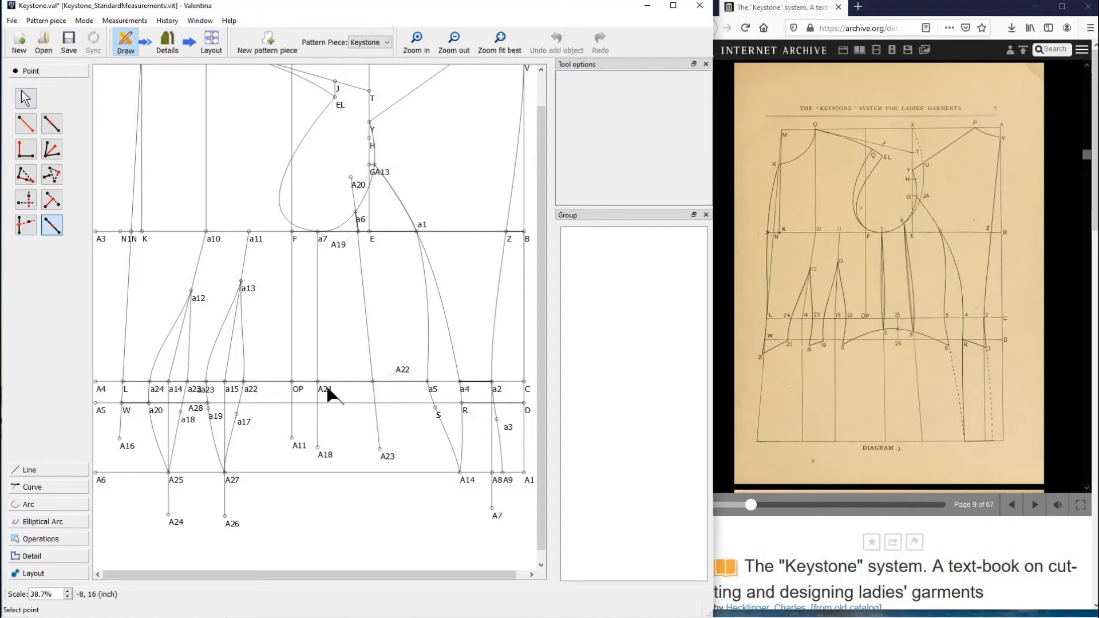
left_click(326, 387)
left_click(402, 368)
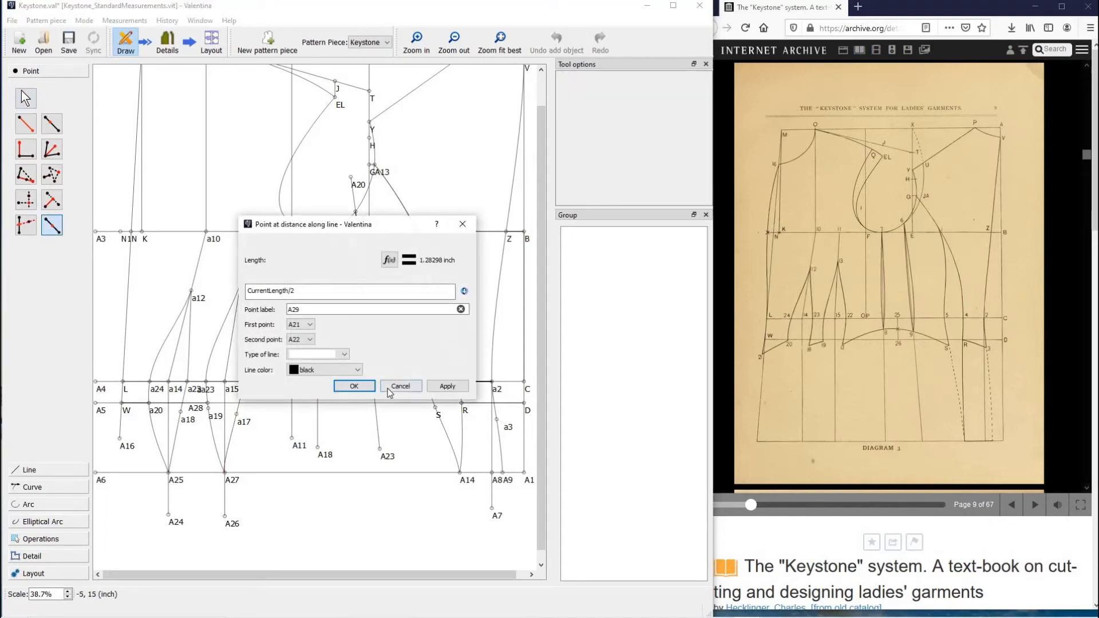
Place the midpoint between A21 and A22 and draw a line about 2.05 inch long at 270° from it.
left_click(354, 387)
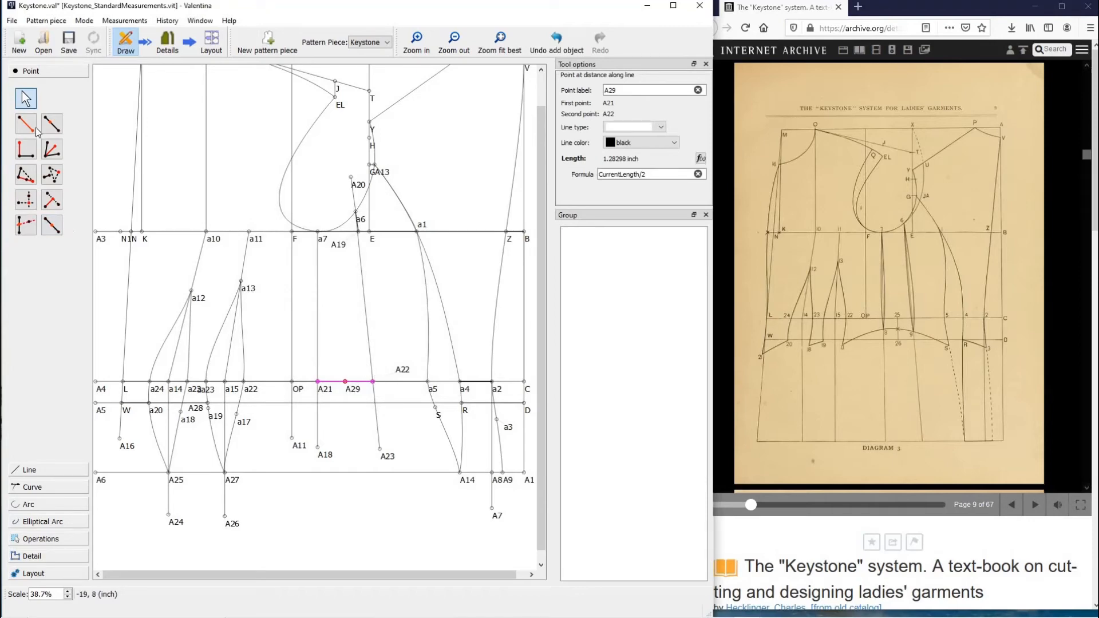
key("alt+l")
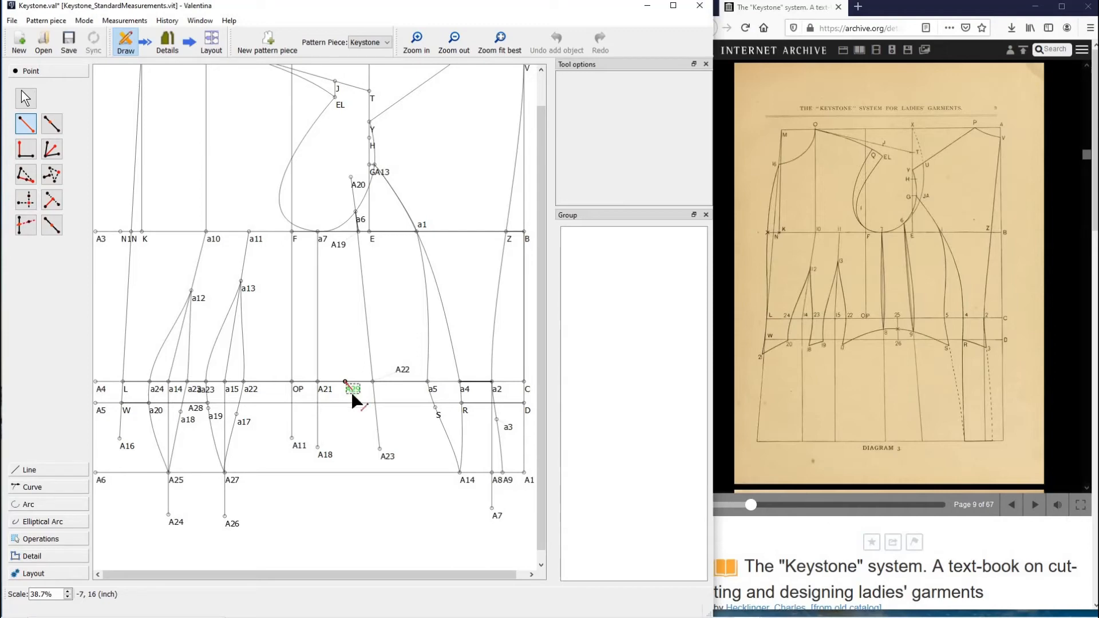
left_click(352, 391)
left_click(345, 426)
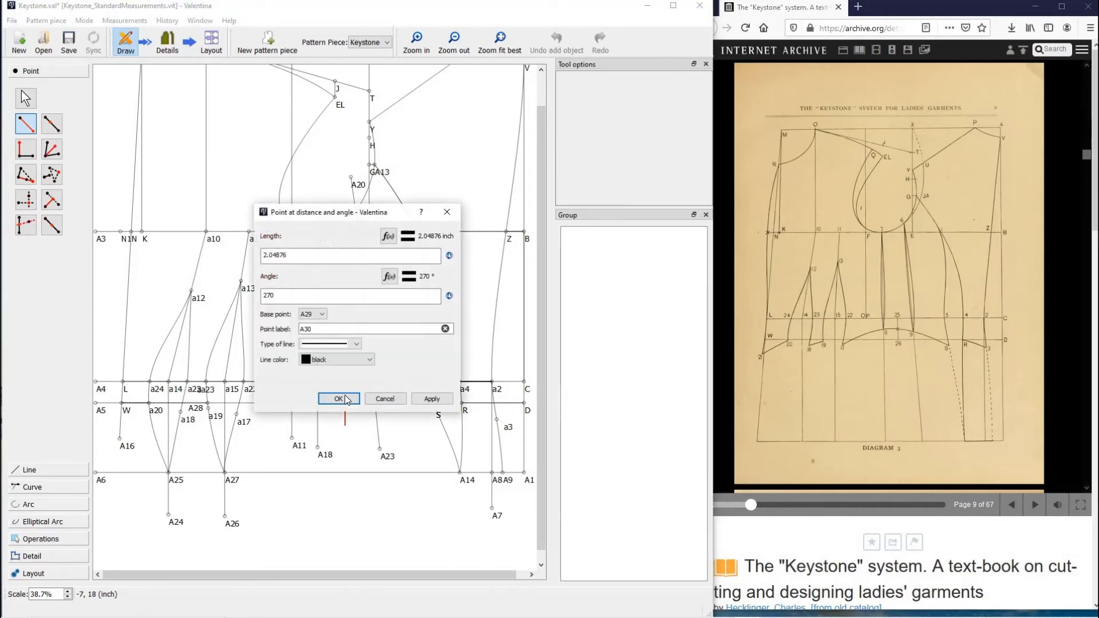
left_click(343, 395)
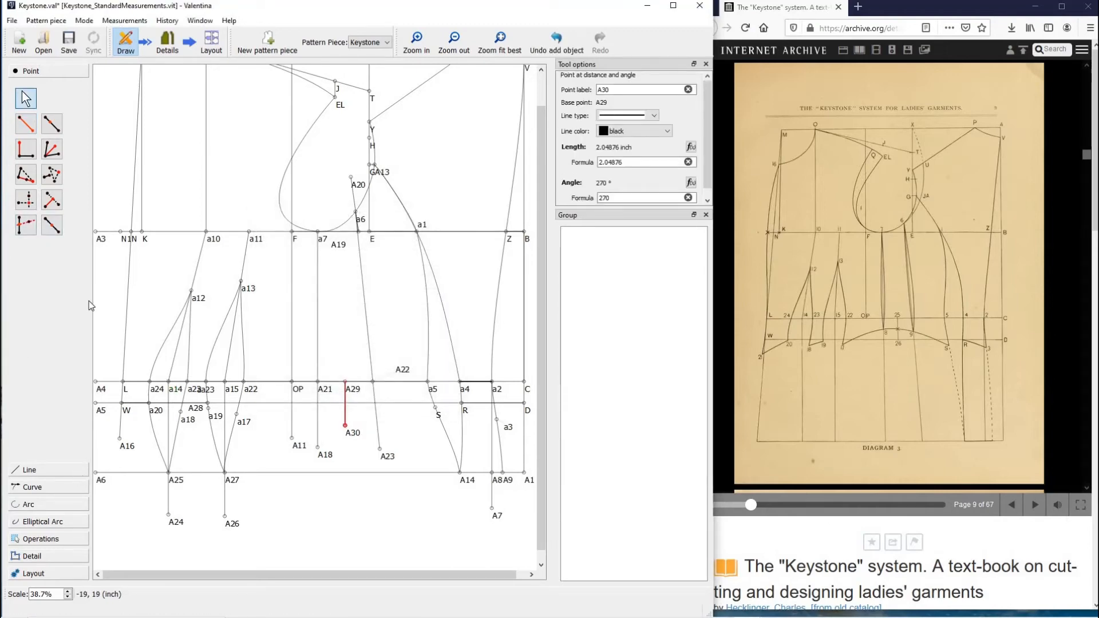
Add the intersection point of the vertical line A29–A30 and the line A28–D.
left_click(75, 469)
left_click(52, 141)
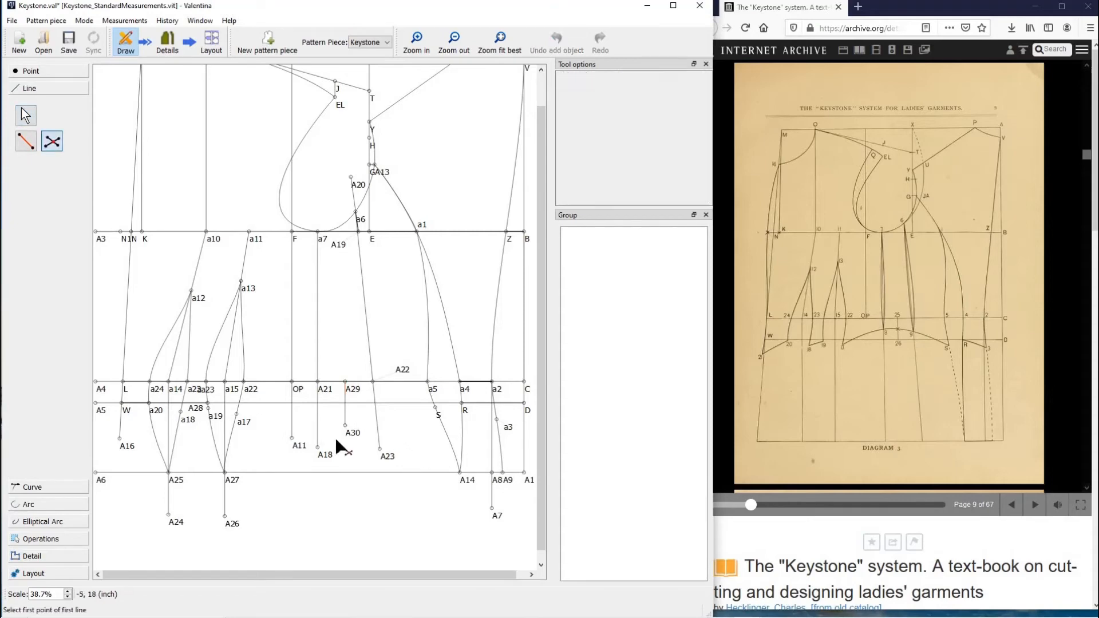
left_click(351, 390)
left_click(345, 426)
left_click(208, 404)
left_click(524, 404)
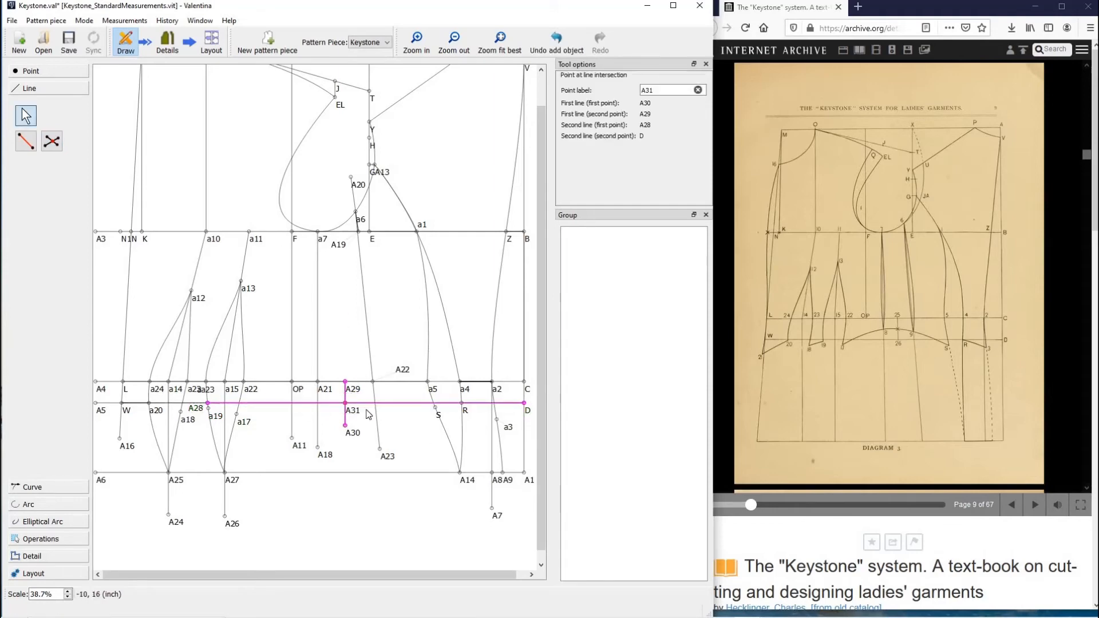
Move the label of midpoint A29 above the waist line and rename the point a25.
left_click_drag(355, 390, 356, 372)
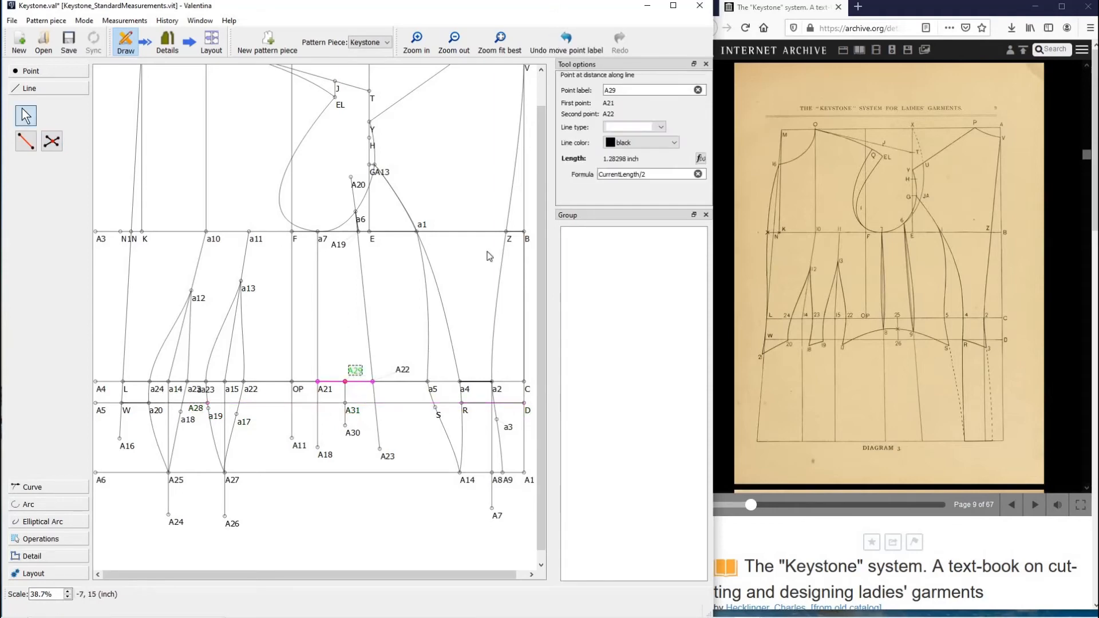
double_click(630, 90)
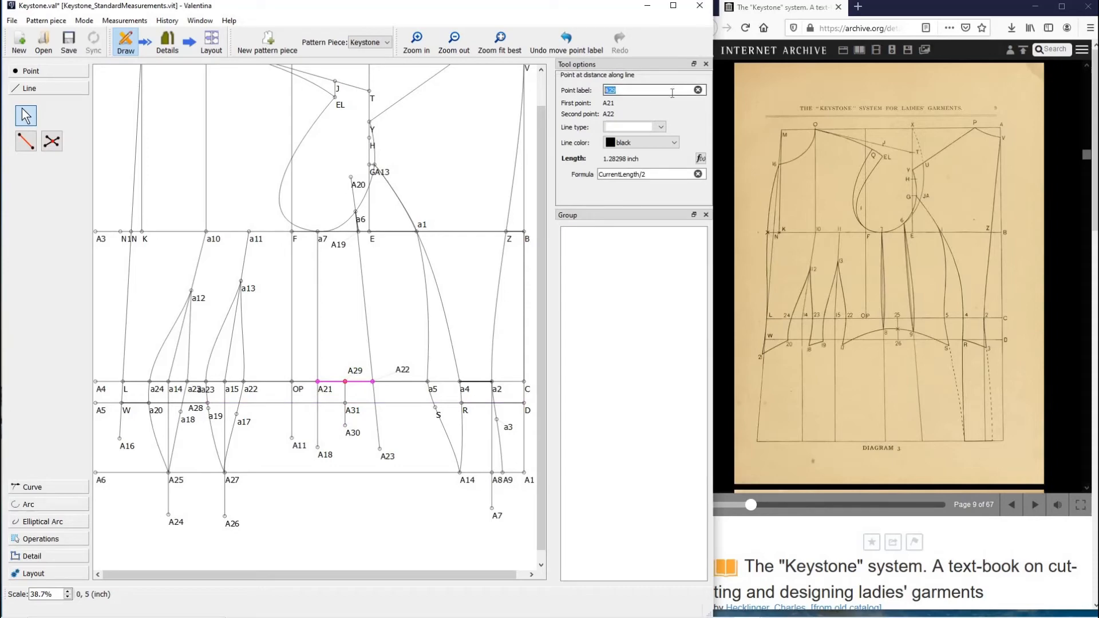
type("a25")
left_click(418, 448)
Rename the intersection point directly below a25, on line A28–D, as a26.
left_click(354, 414)
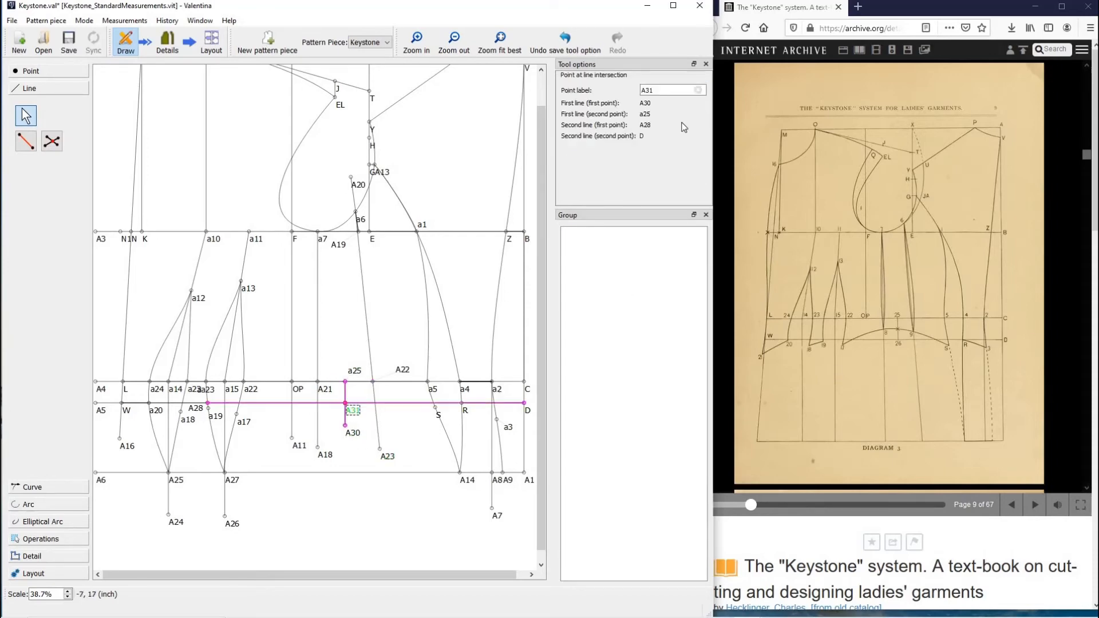
double_click(645, 89)
type("a26")
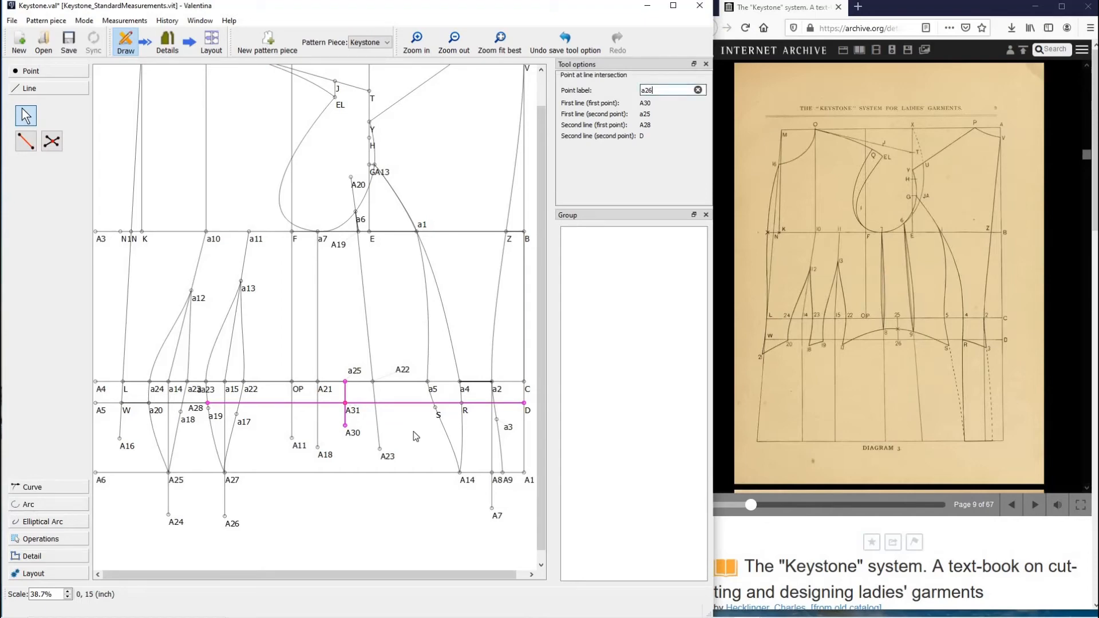
left_click(416, 437)
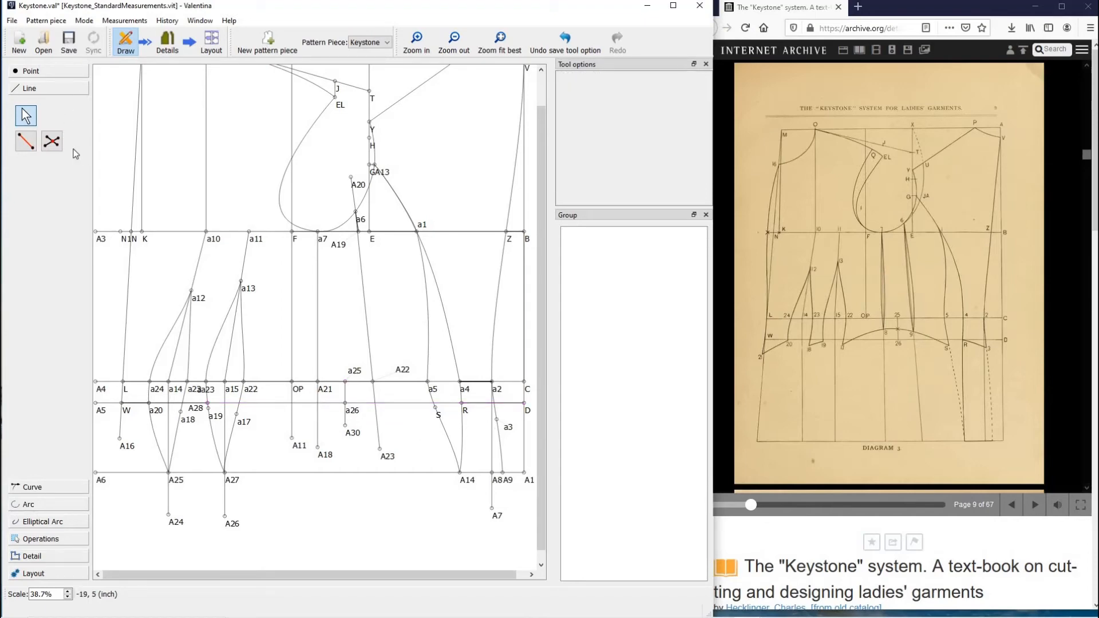
Add a point along a25–a26 at length CurrentLength/2 and move its label above the line beside the a25 label.
left_click(60, 88)
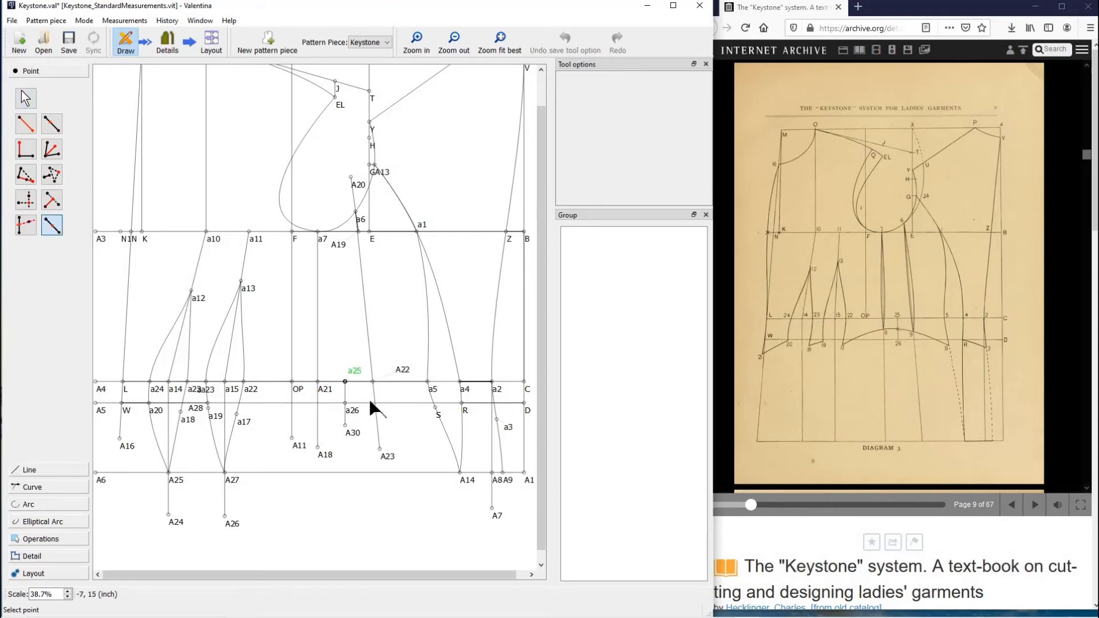
left_click(346, 381)
left_click(351, 411)
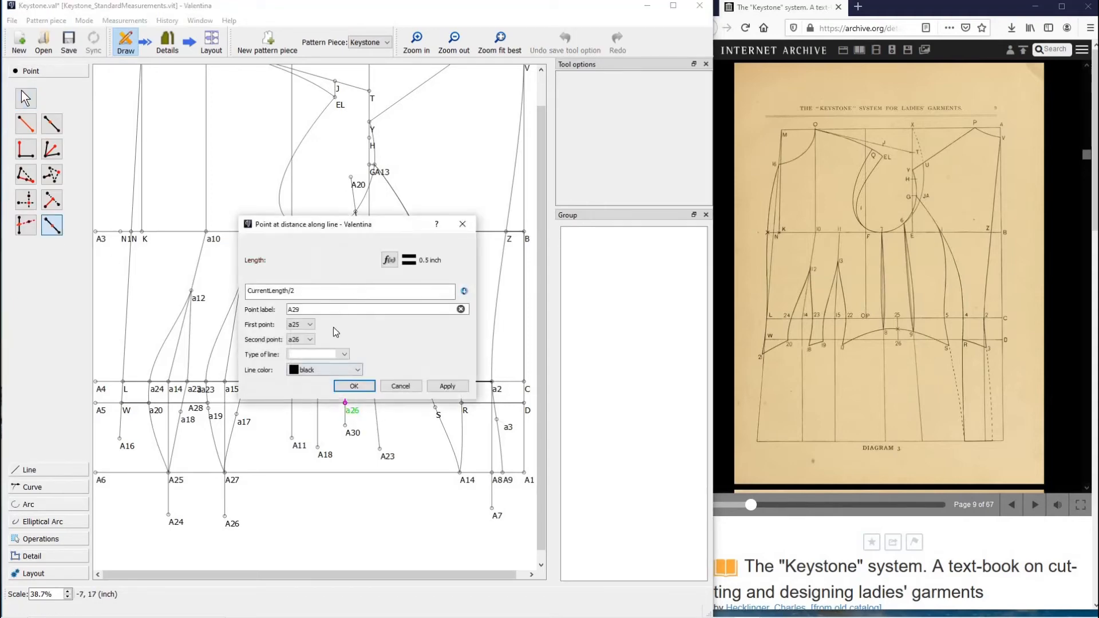
left_click(321, 315)
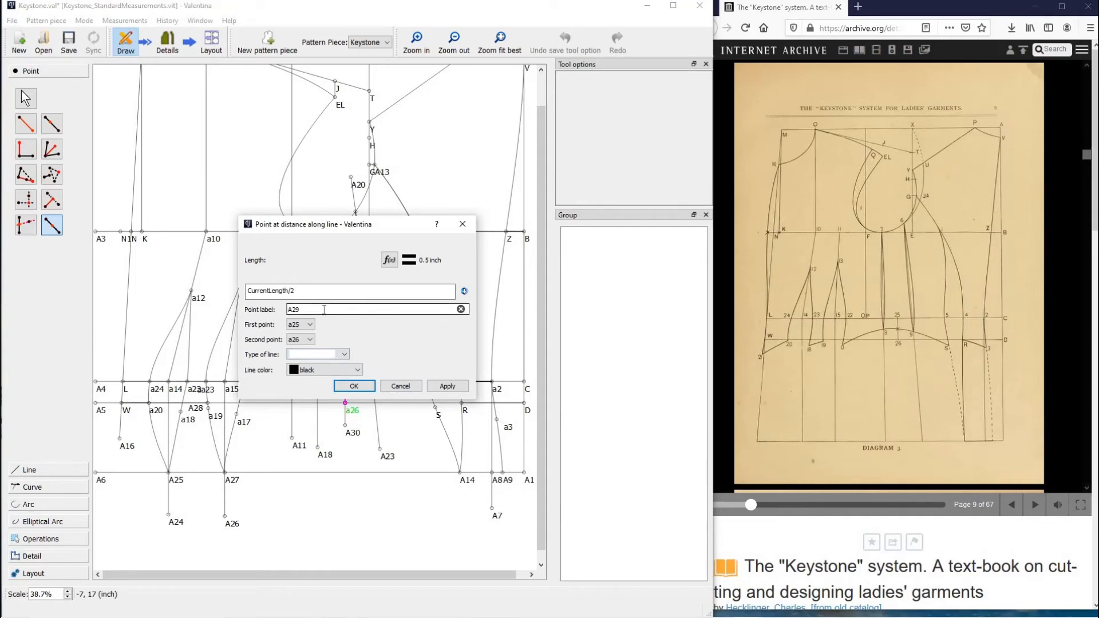
left_click(353, 386)
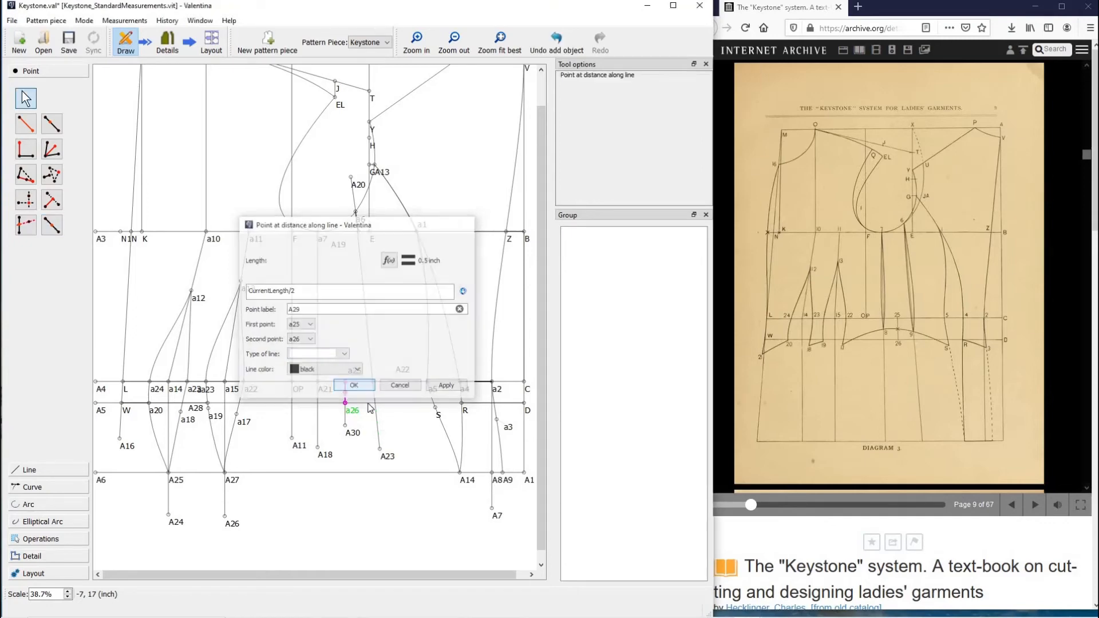
left_click_drag(353, 399, 328, 372)
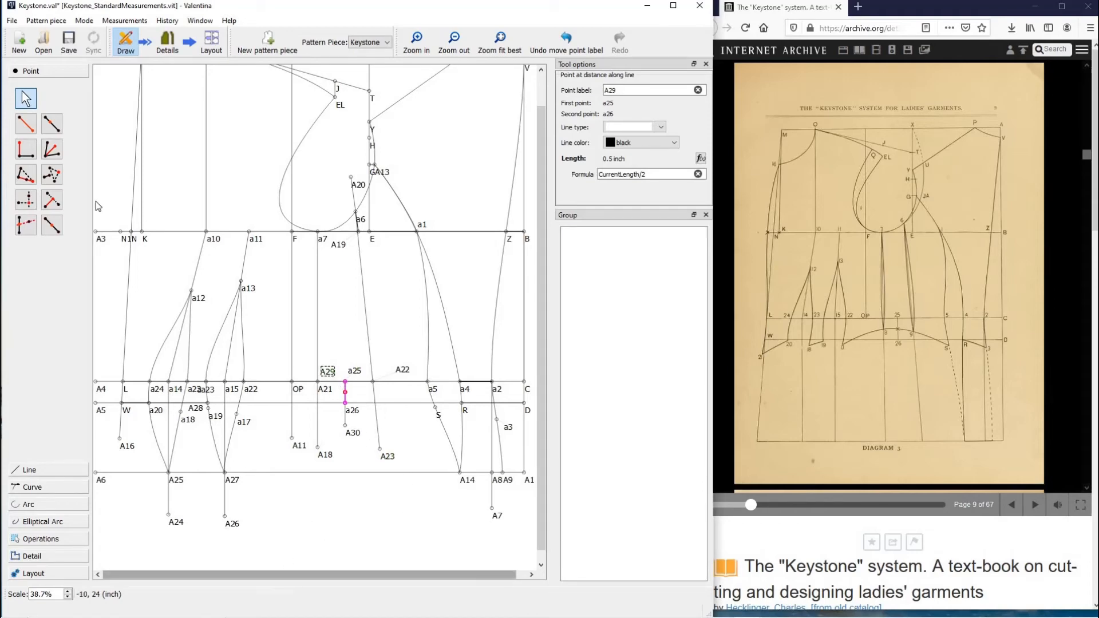
Examine the darts, armhole and front line of the draft against the Keystone diagram, close up and as a whole.
left_click(417, 39)
left_click(417, 39)
left_click(417, 39)
left_click(417, 39)
left_click(417, 39)
mouse_move(230, 344)
middle_mouse_down()
mouse_move(385, 246)
mouse_move(365, 256)
middle_mouse_up()
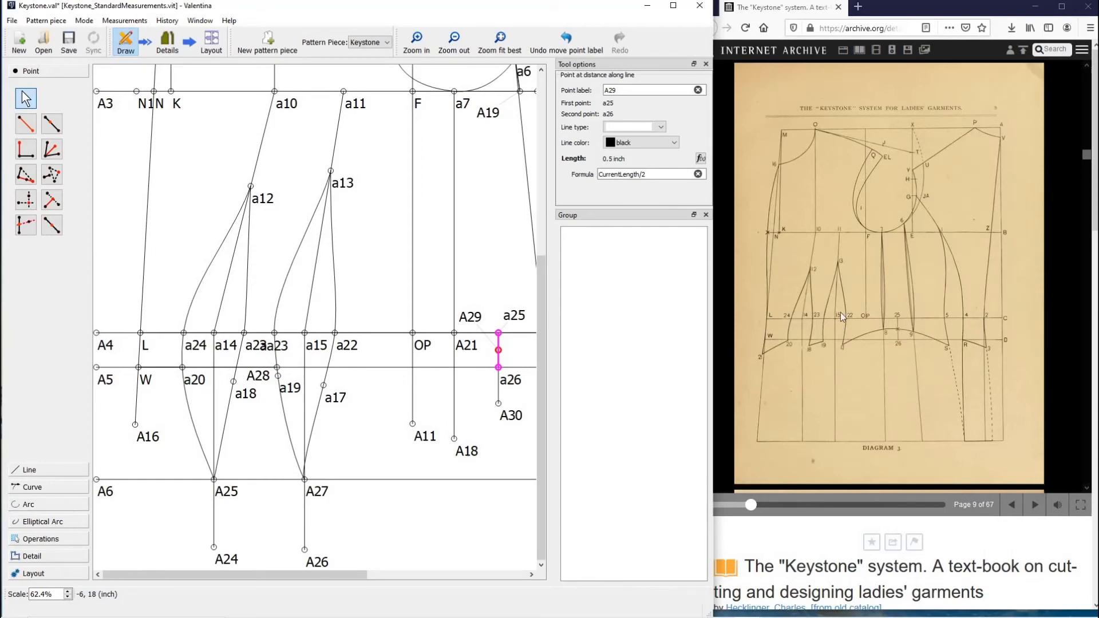
scroll(174, 197, "up", 2)
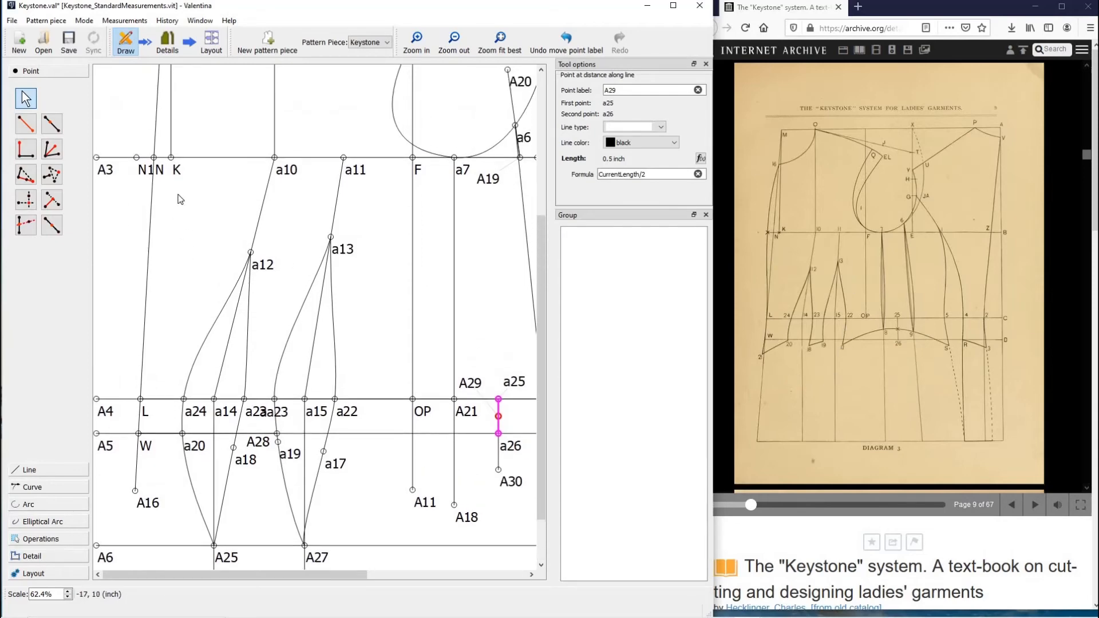
scroll(180, 198, "up", 1)
left_click(454, 38)
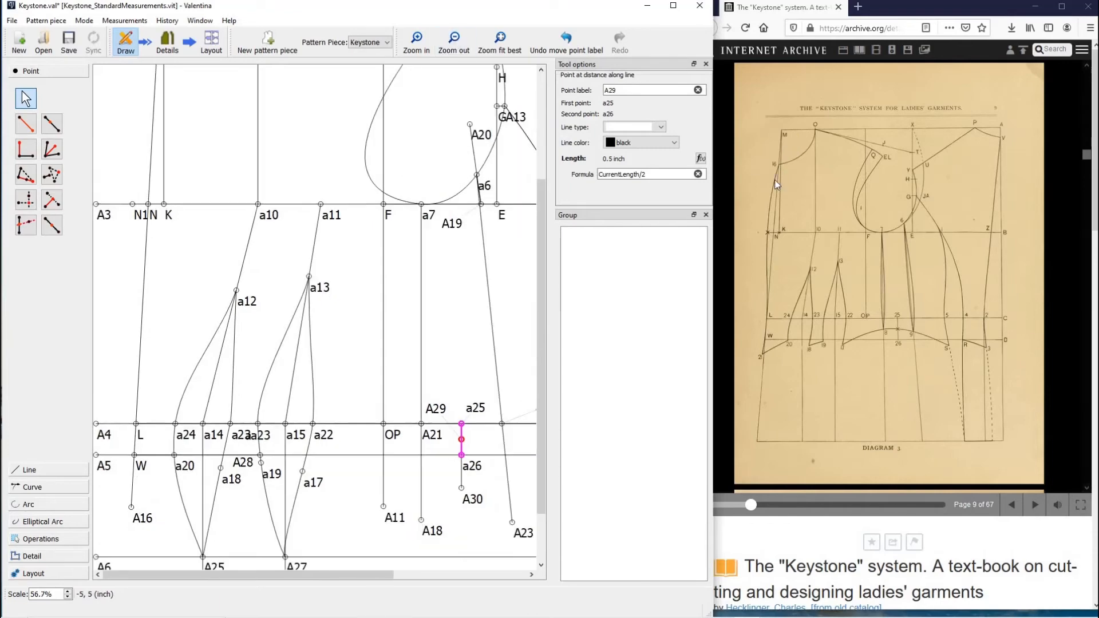
left_click(444, 49)
double_click(445, 49)
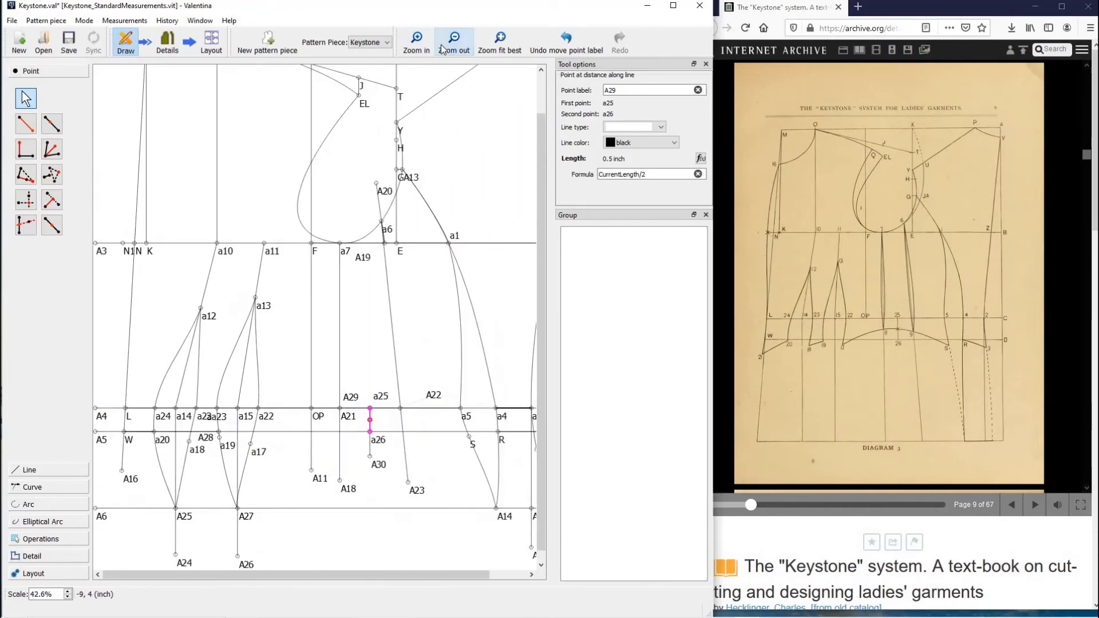
double_click(444, 50)
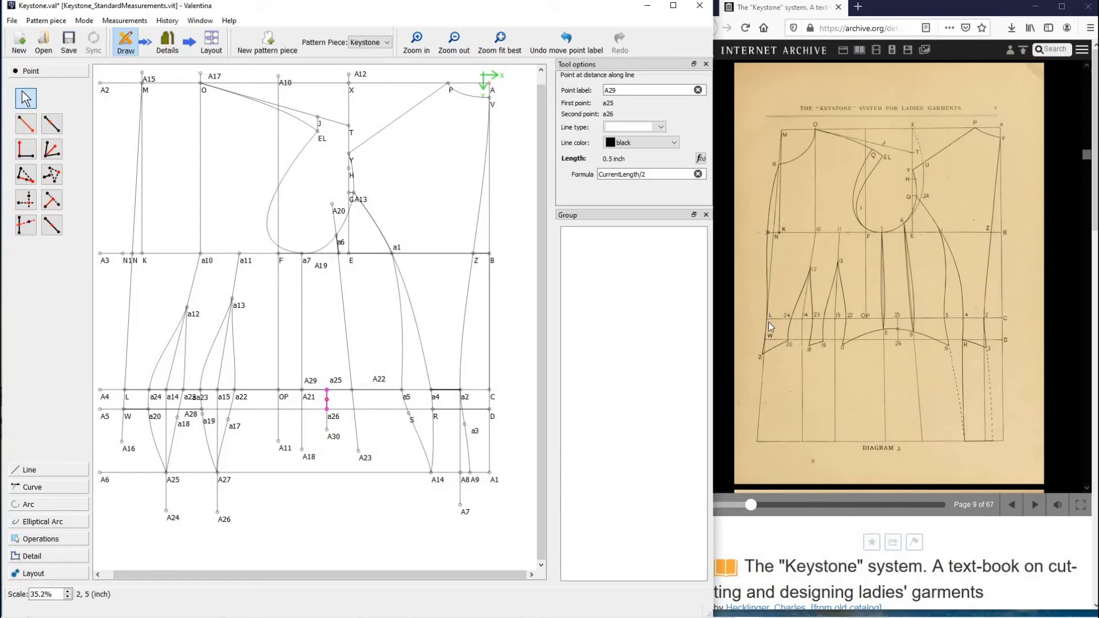
Place a point along the line from M to W at a distance of Line_W_M/6 from M.
left_click(51, 123)
left_click(147, 92)
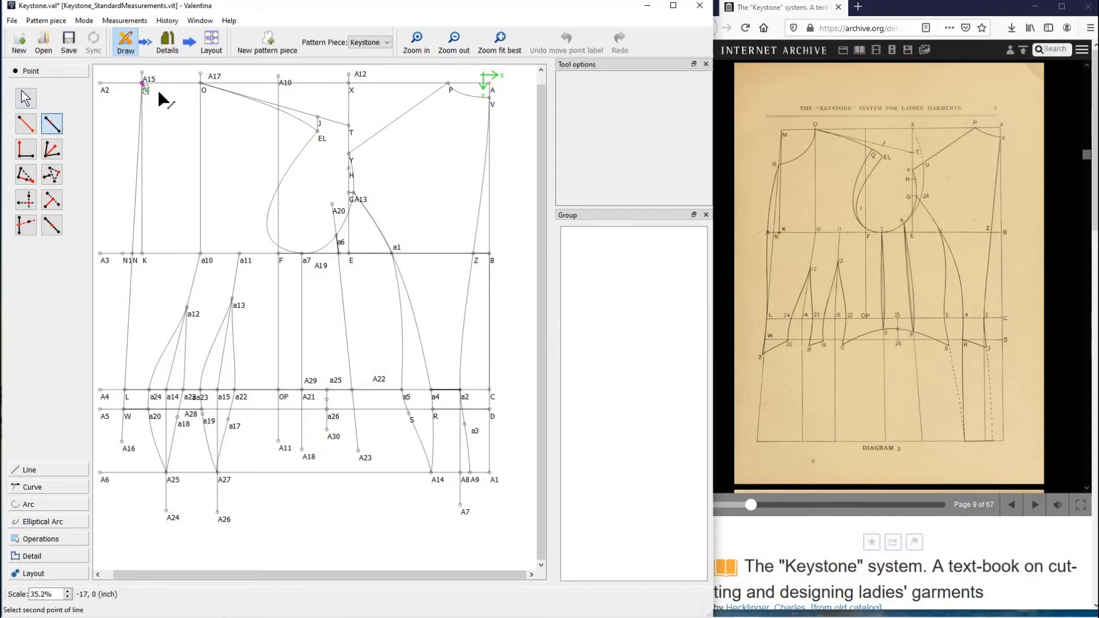
left_click(124, 410)
left_click(390, 260)
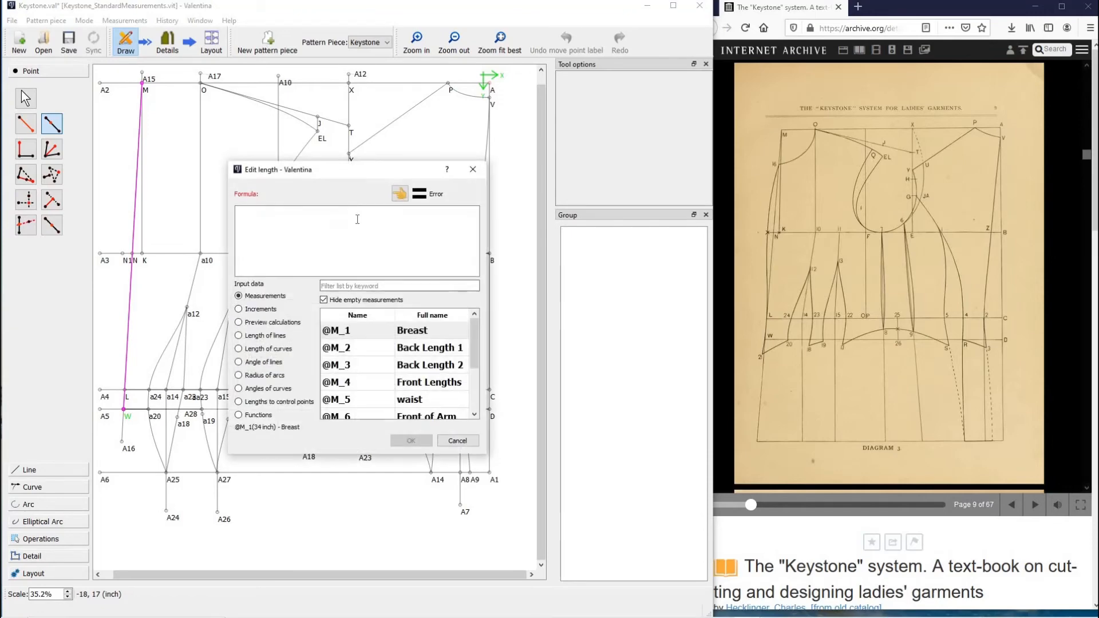
left_click(277, 336)
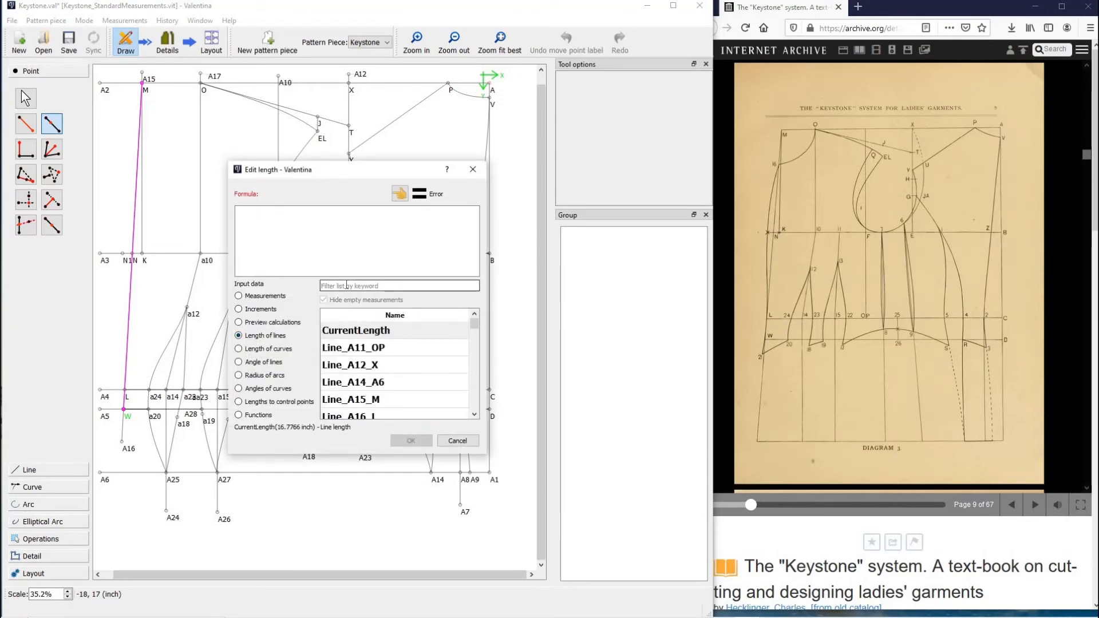
left_click(346, 285)
type("W")
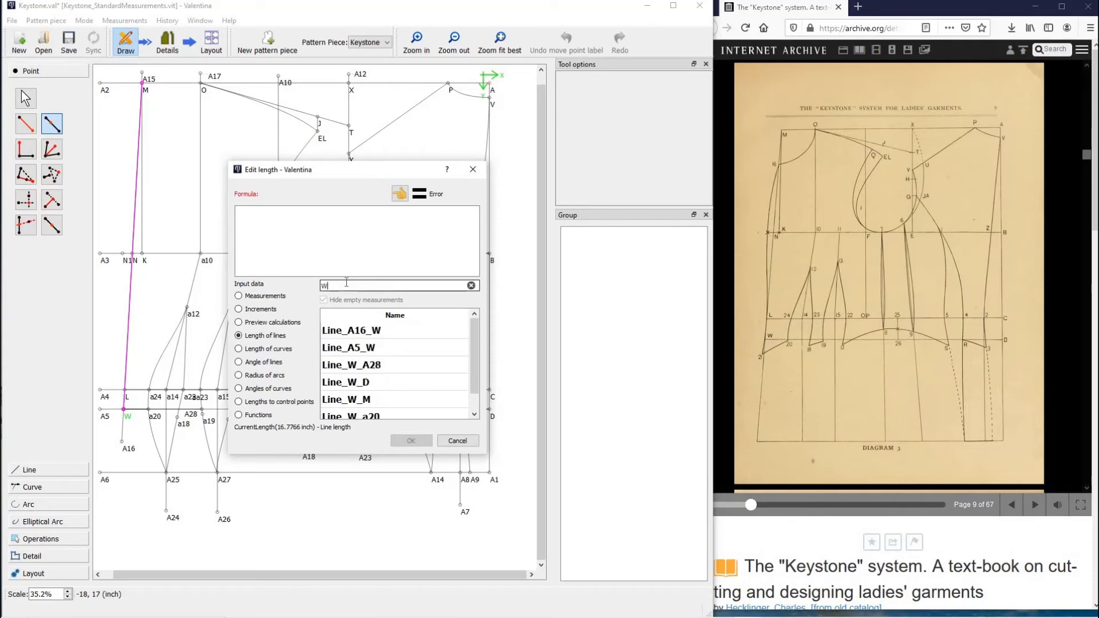
double_click(389, 399)
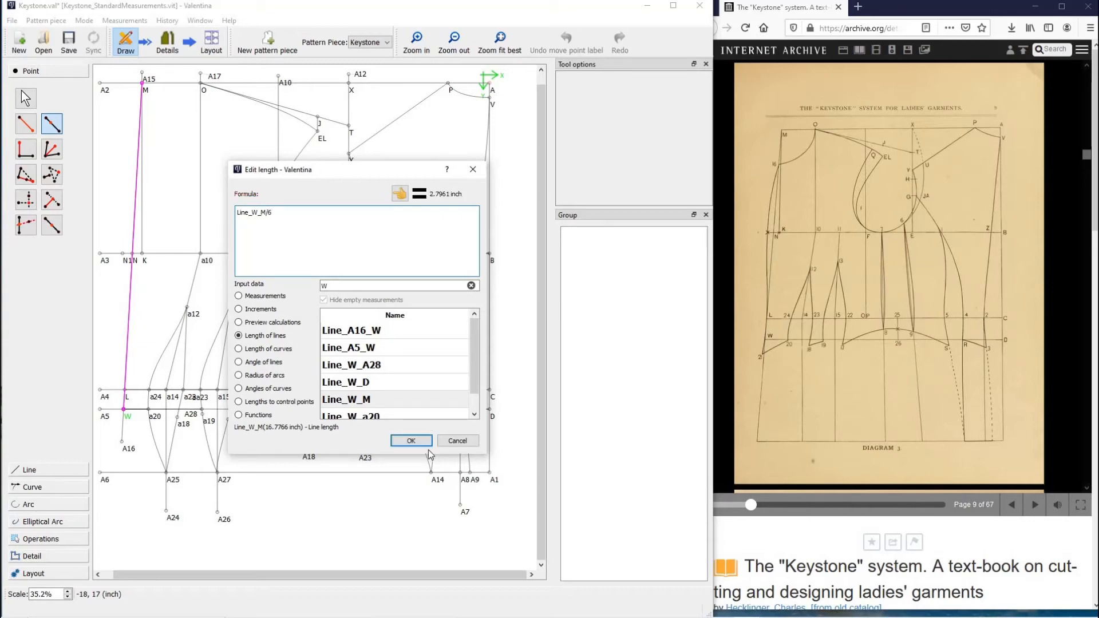
left_click(411, 441)
left_click(457, 387)
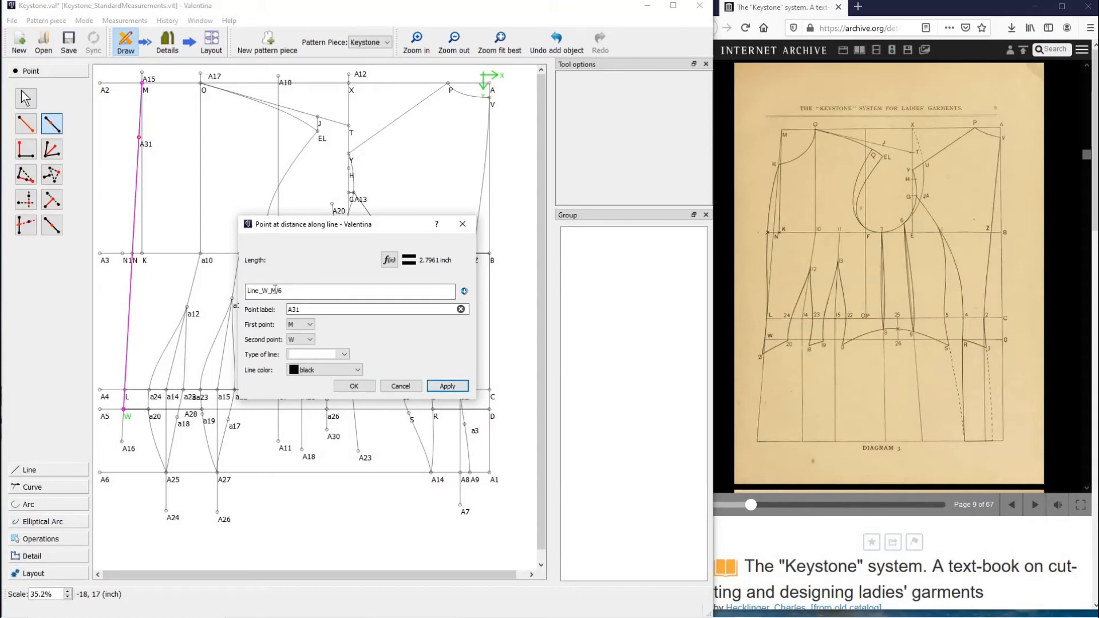
Change the length formula of the point along line M–W to Line_L_M/6 and apply it.
left_click(390, 260)
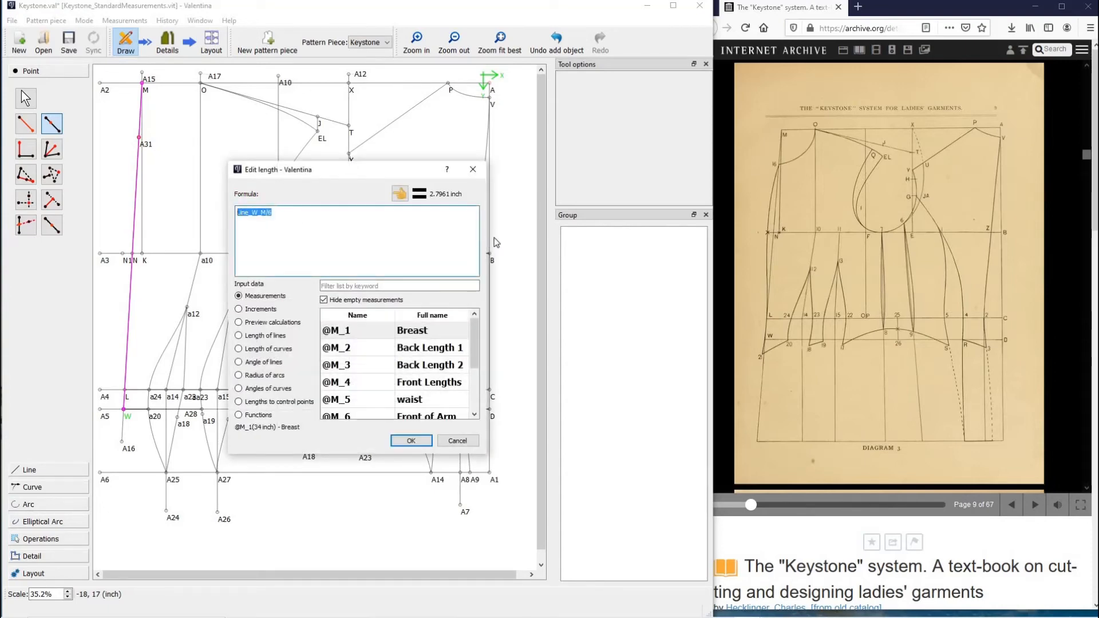
type("M")
left_click(285, 336)
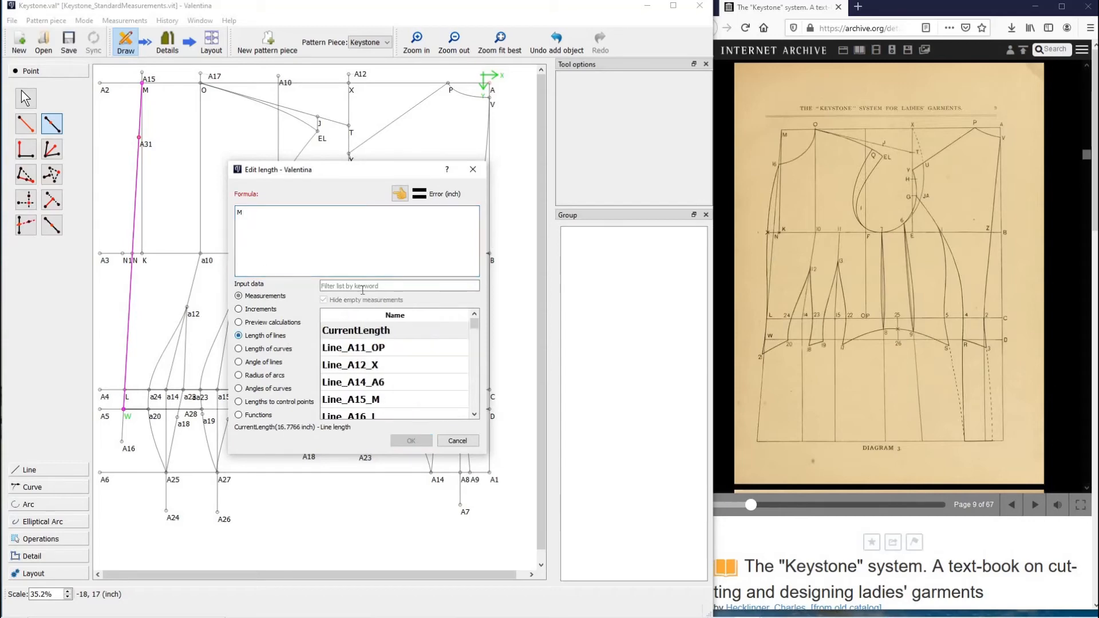
left_click(363, 286)
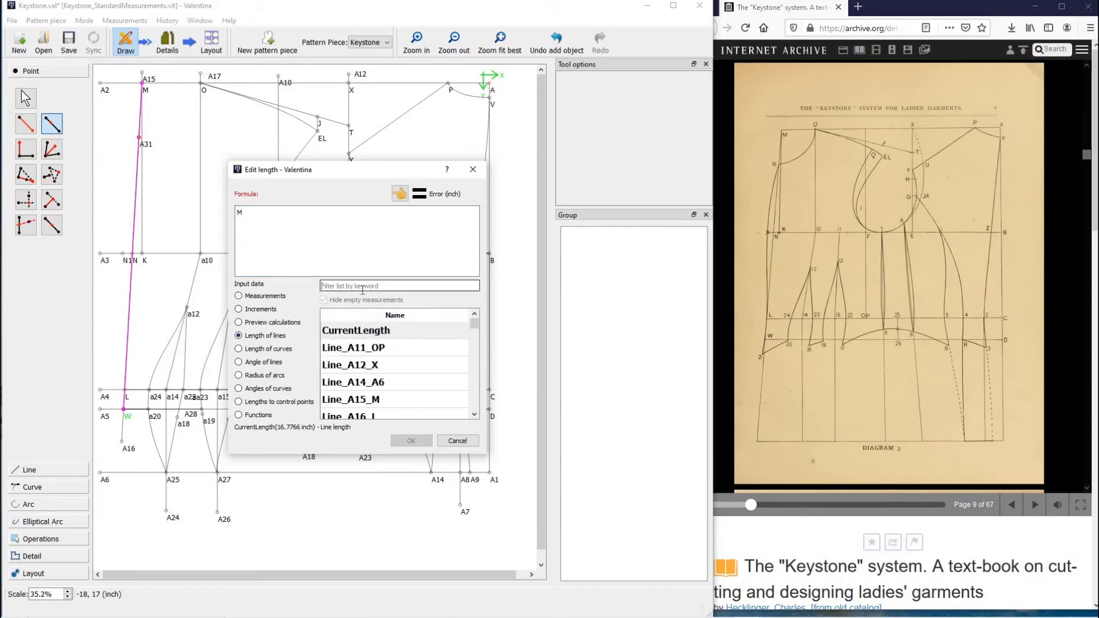
type("M")
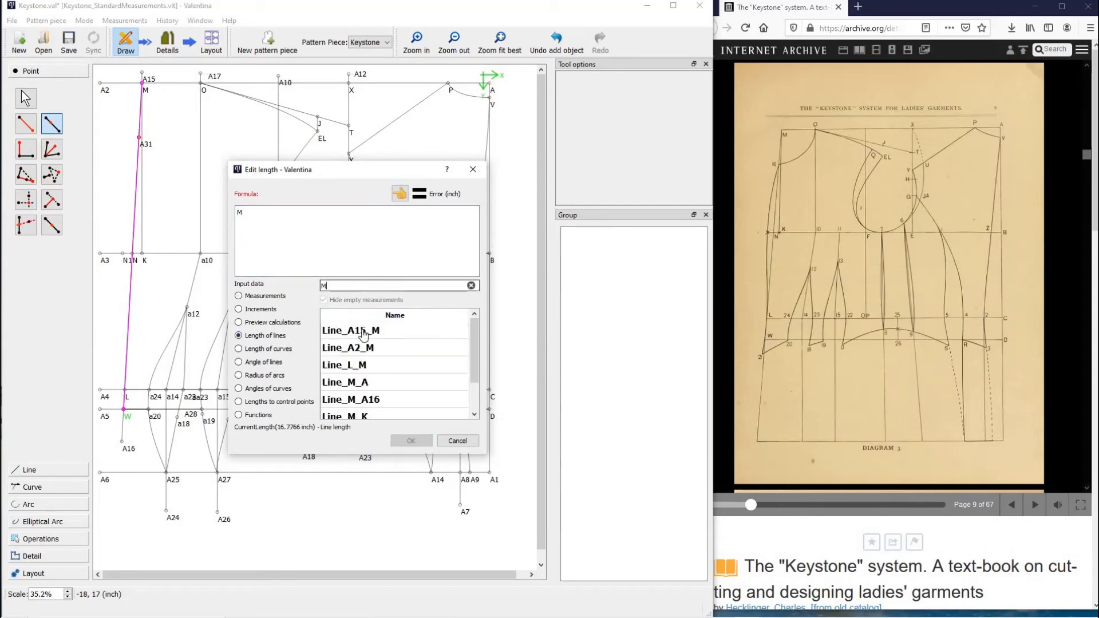
left_click(373, 364)
double_click(373, 365)
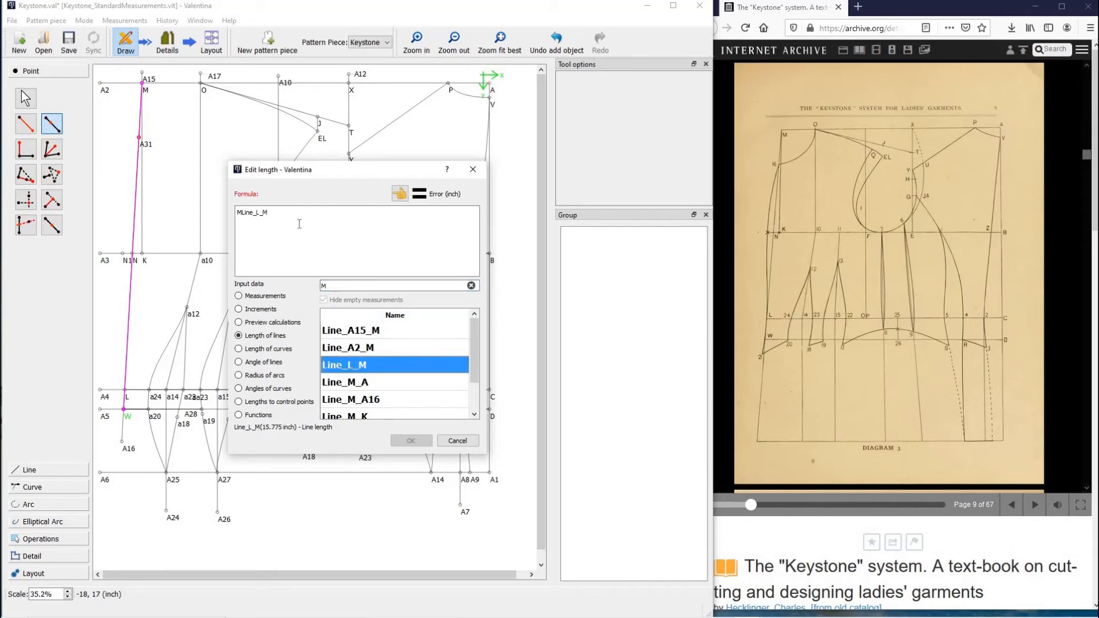
left_click(244, 212)
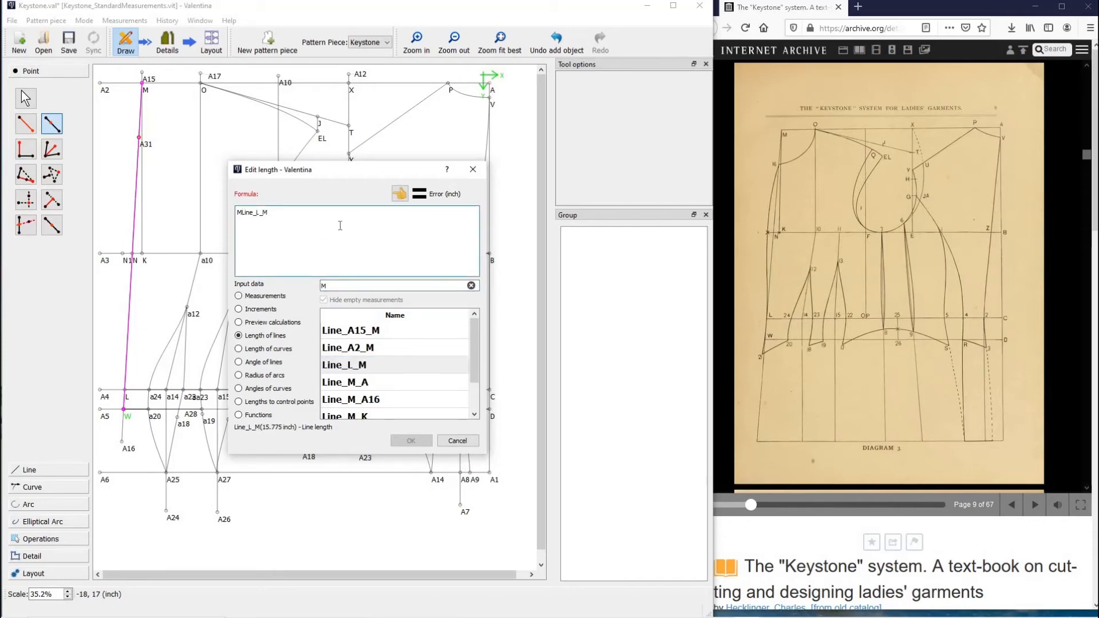
key("BackSpace")
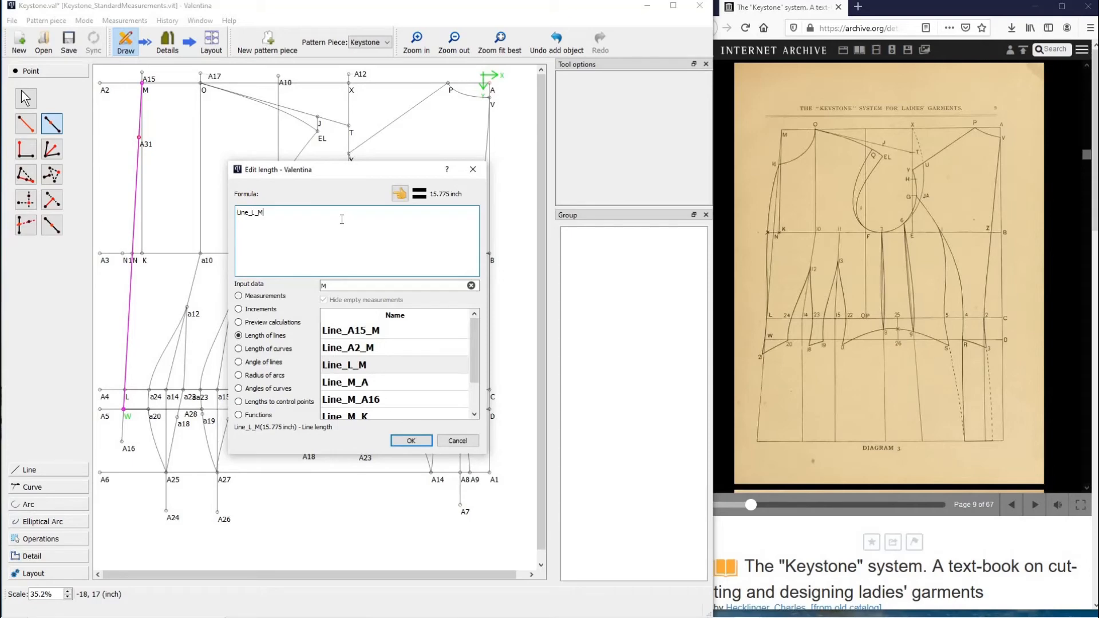
type("/6")
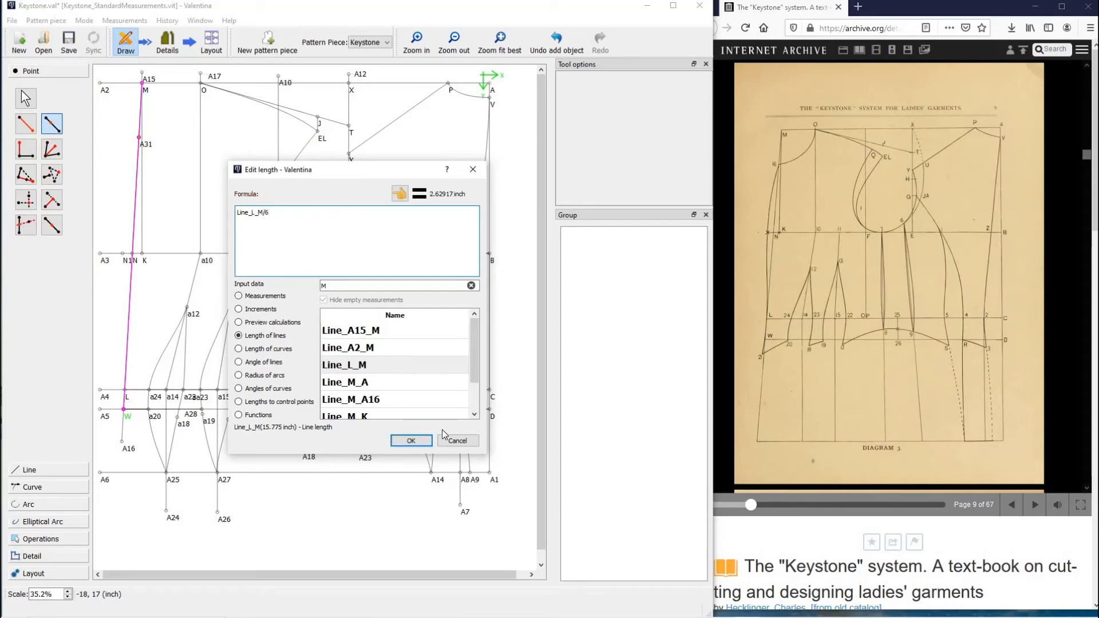
left_click(426, 442)
left_click(454, 389)
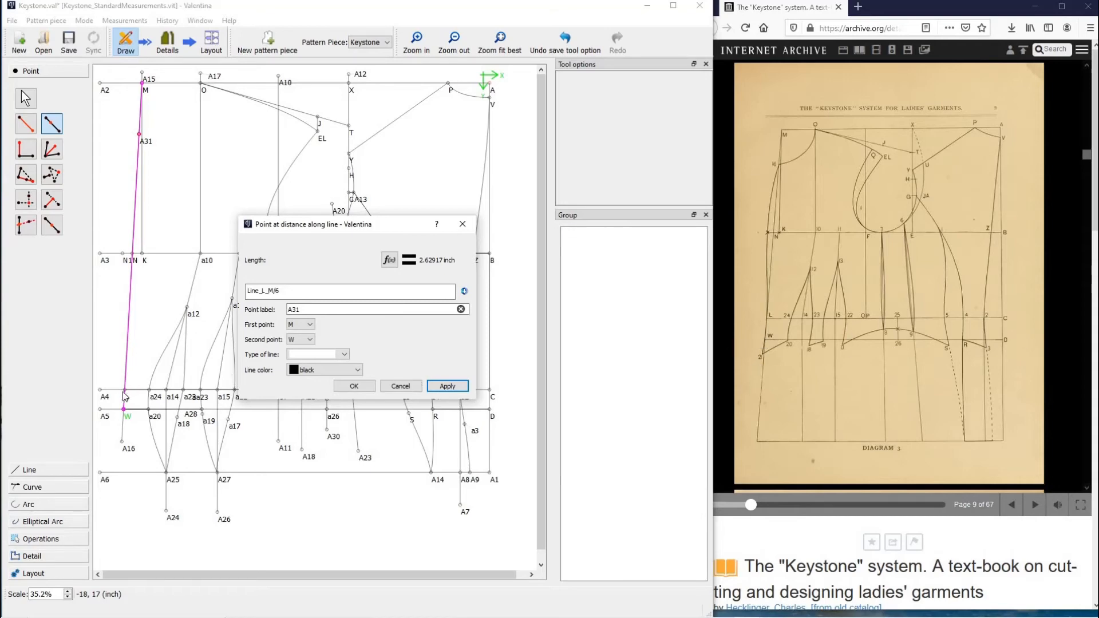
Label the point on line M–W as a16 and finish creating it.
double_click(324, 309)
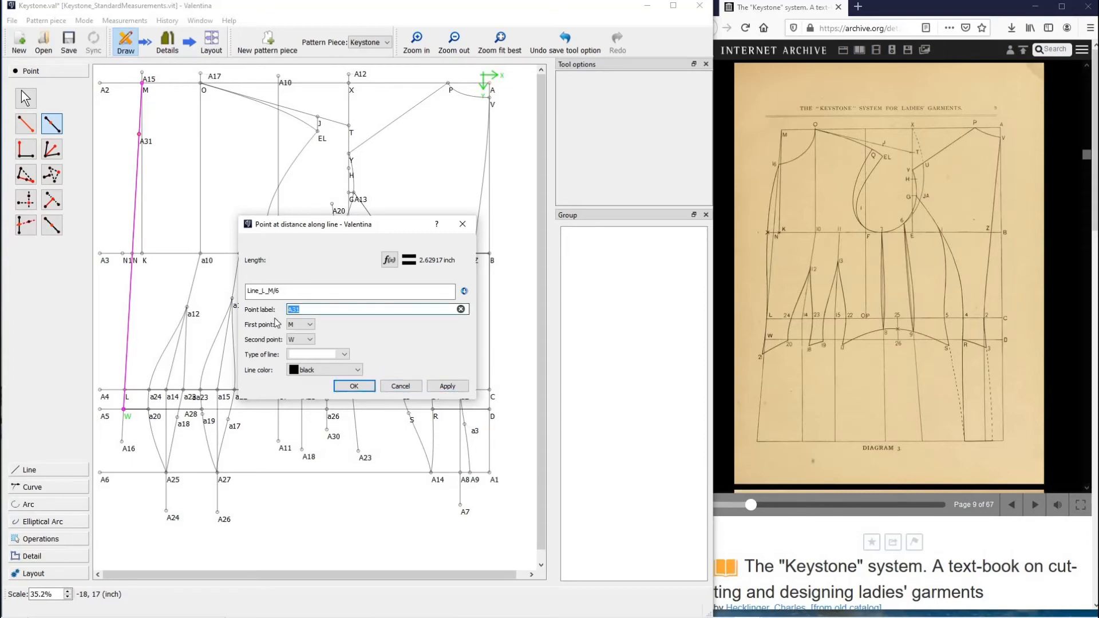
type("a16")
left_click(374, 387)
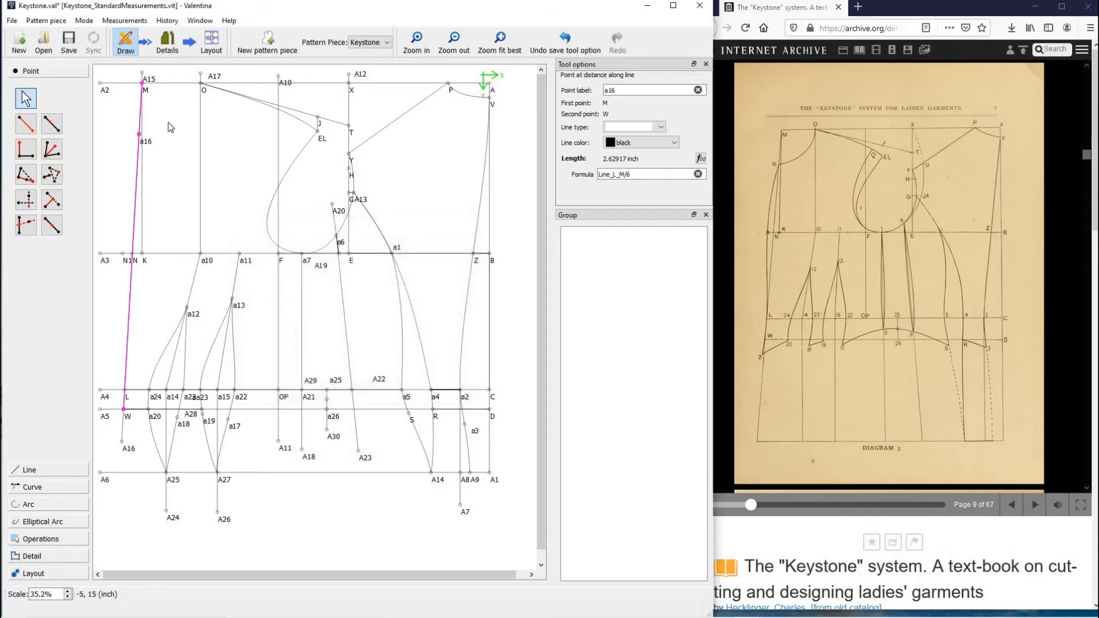
Draw the front neckline curve from a16 to O and shape it to match the diagram.
left_click(48, 487)
left_click(26, 158)
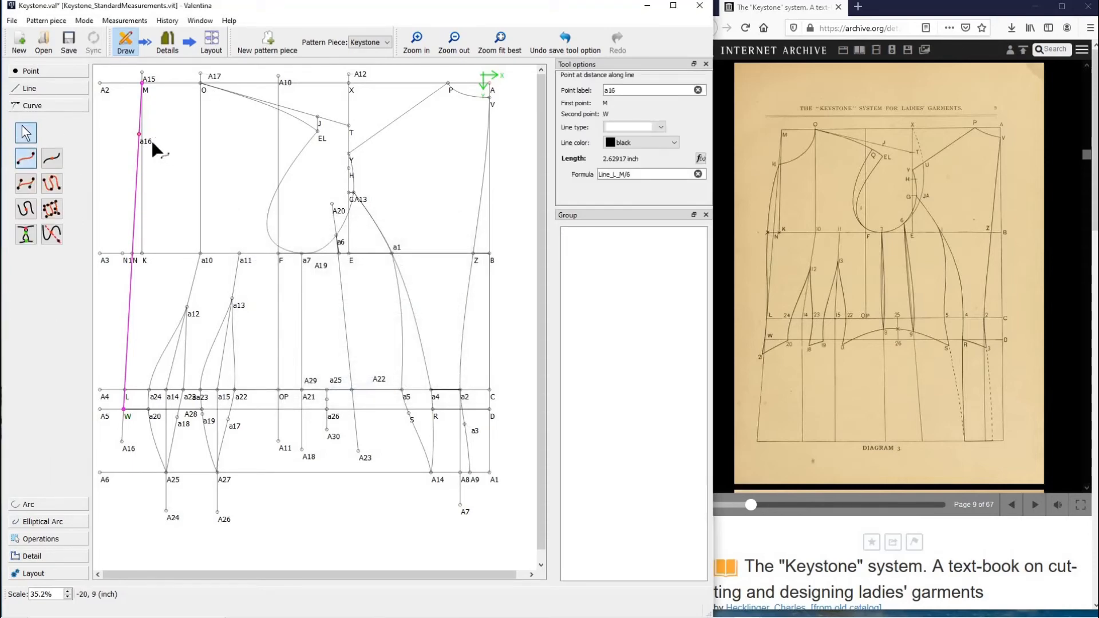
left_click(139, 134)
left_click(201, 84)
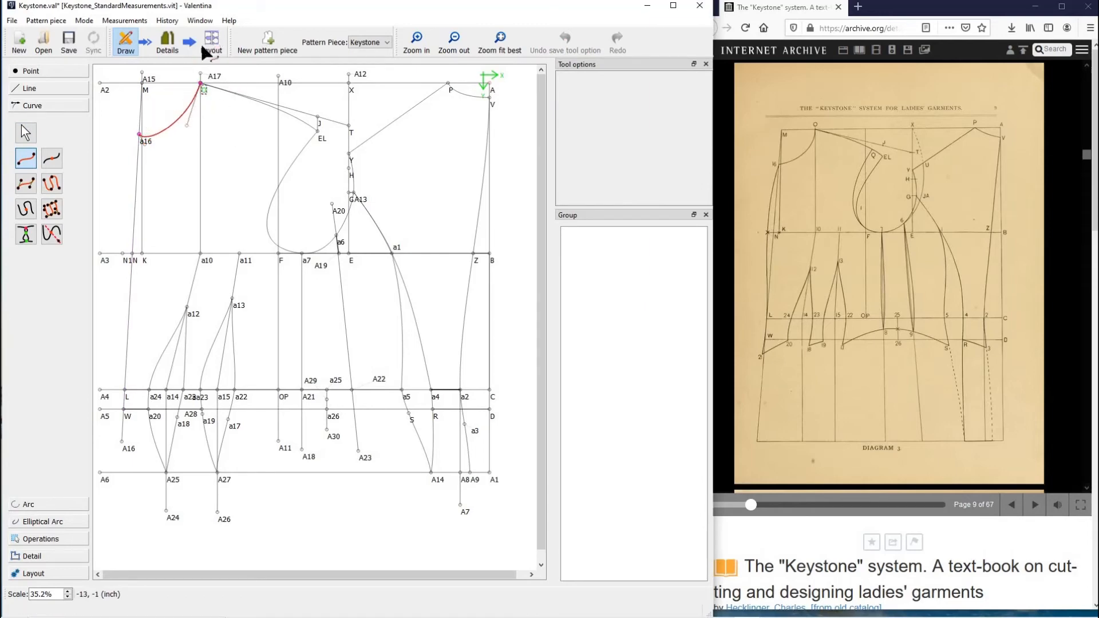
left_click(23, 129)
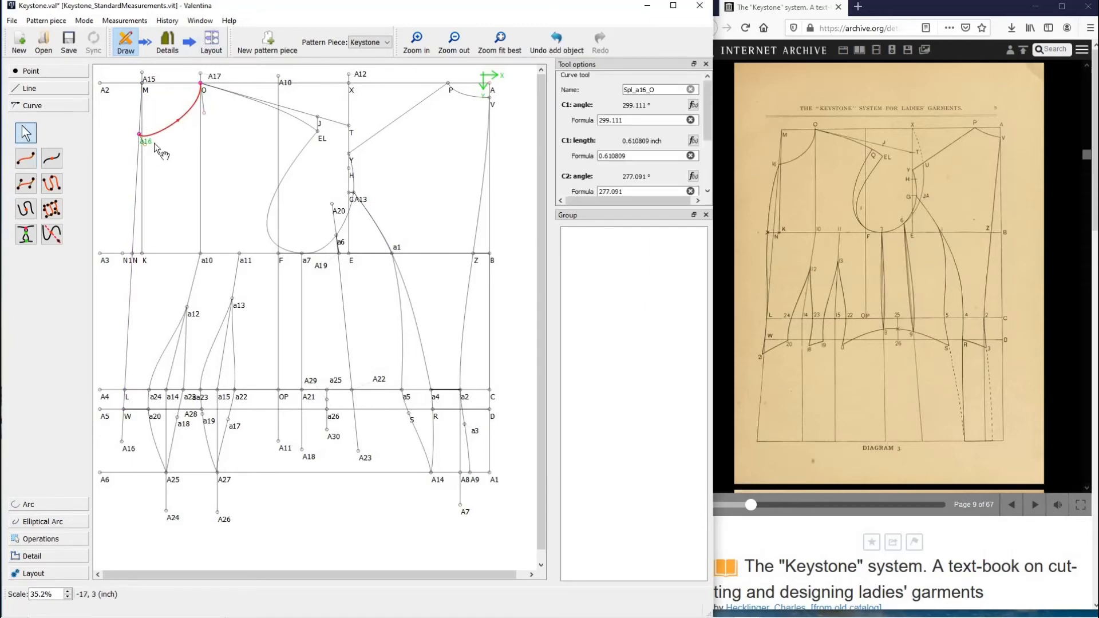
left_click(238, 167)
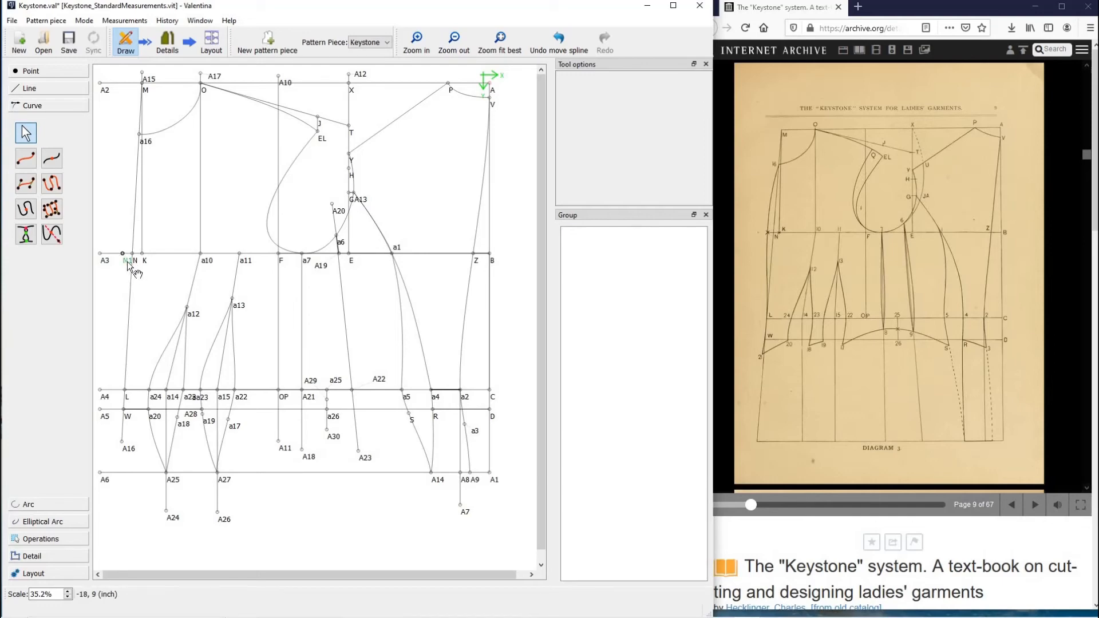
Add a point from A16 at an angle of 180° and a distance of about 1.3 inches.
mouse_move(129, 269)
mouse_move(128, 394)
left_click(218, 474)
left_click(43, 71)
left_click(25, 132)
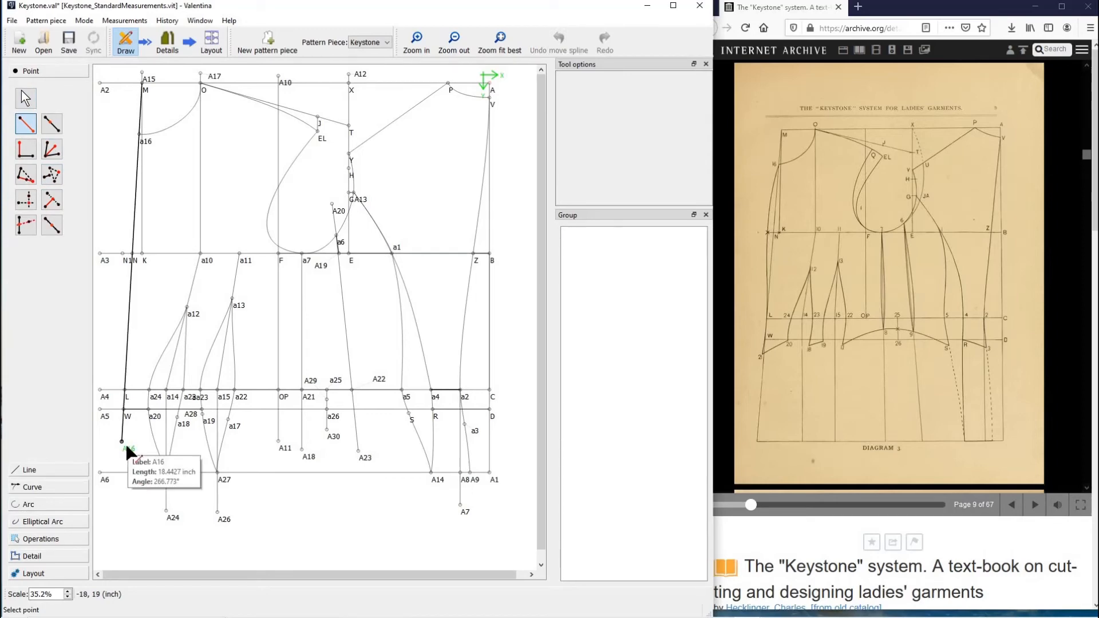
left_click(124, 443)
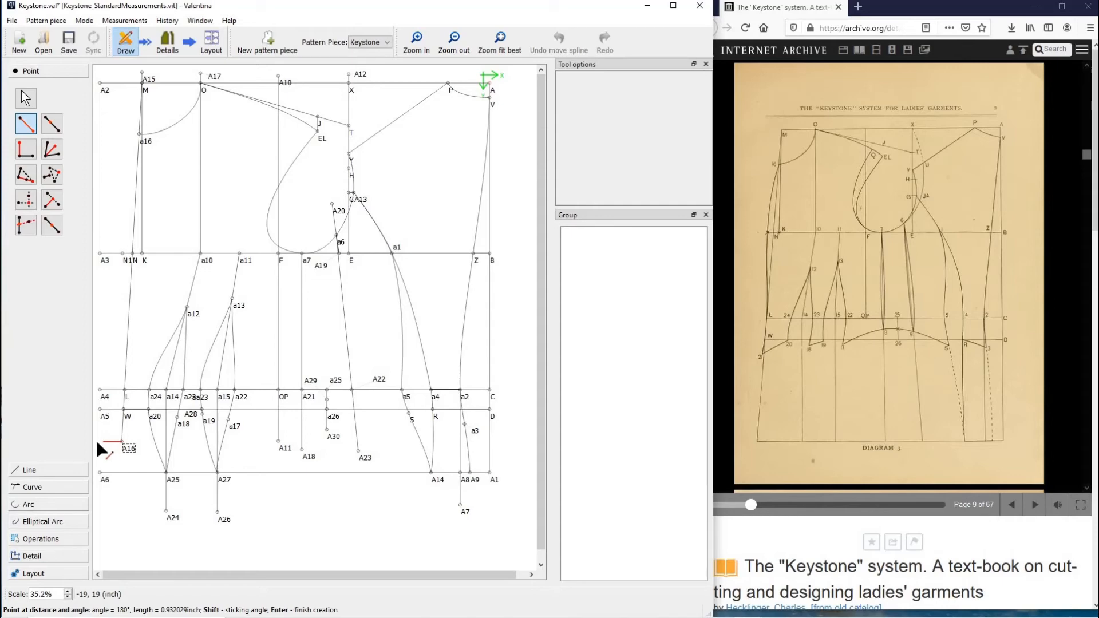
left_click(97, 442)
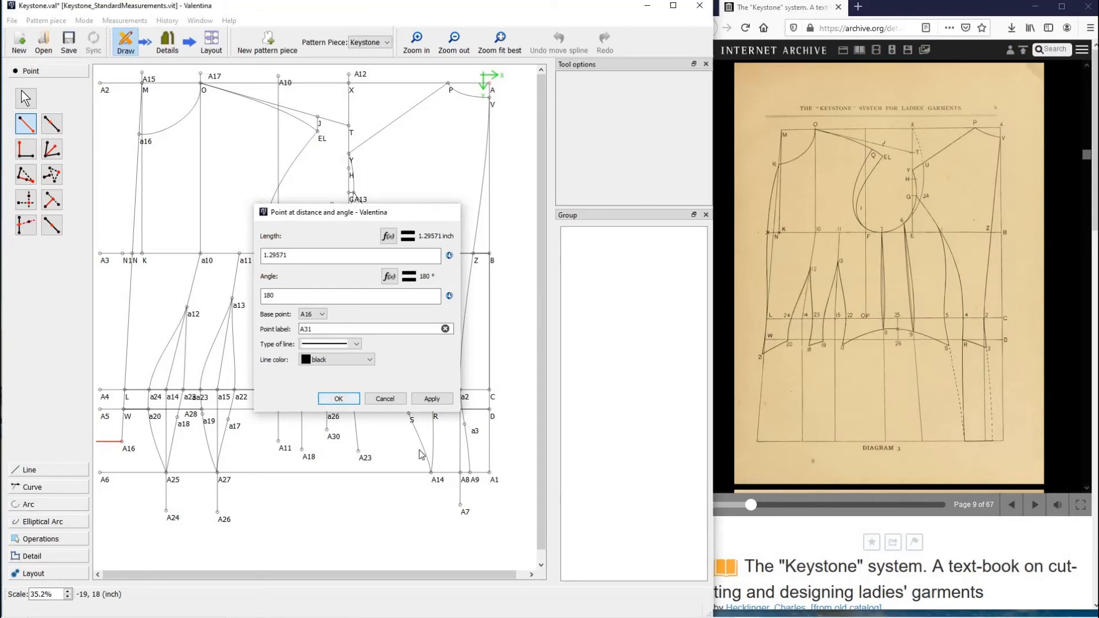
key("Return")
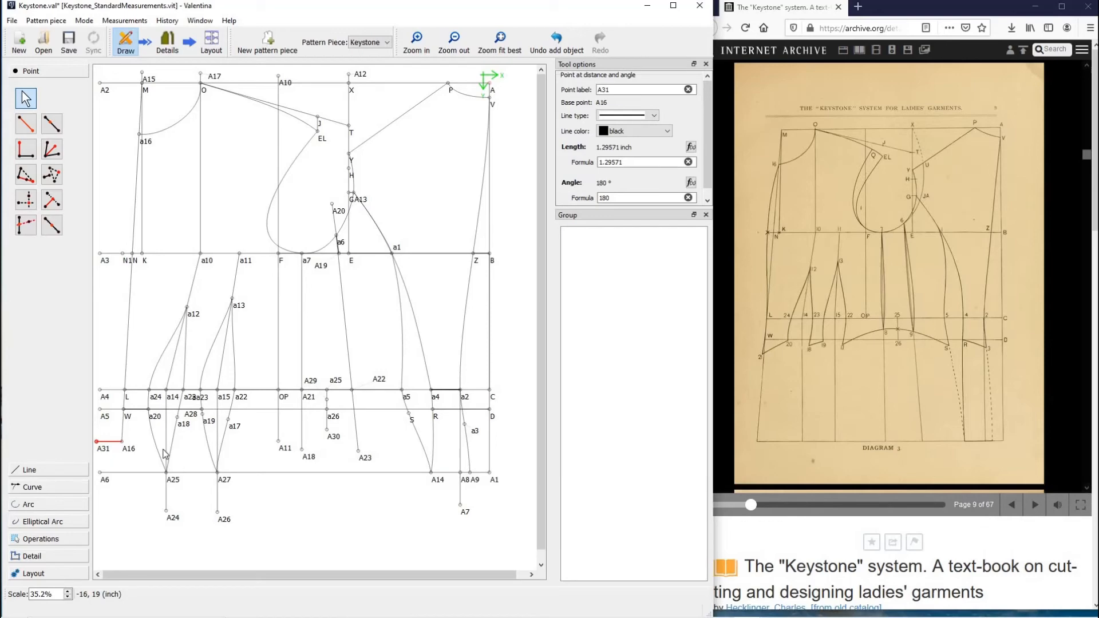
Set the length of the new horizontal line extending from A16 to 0.5 inch.
left_click(107, 450)
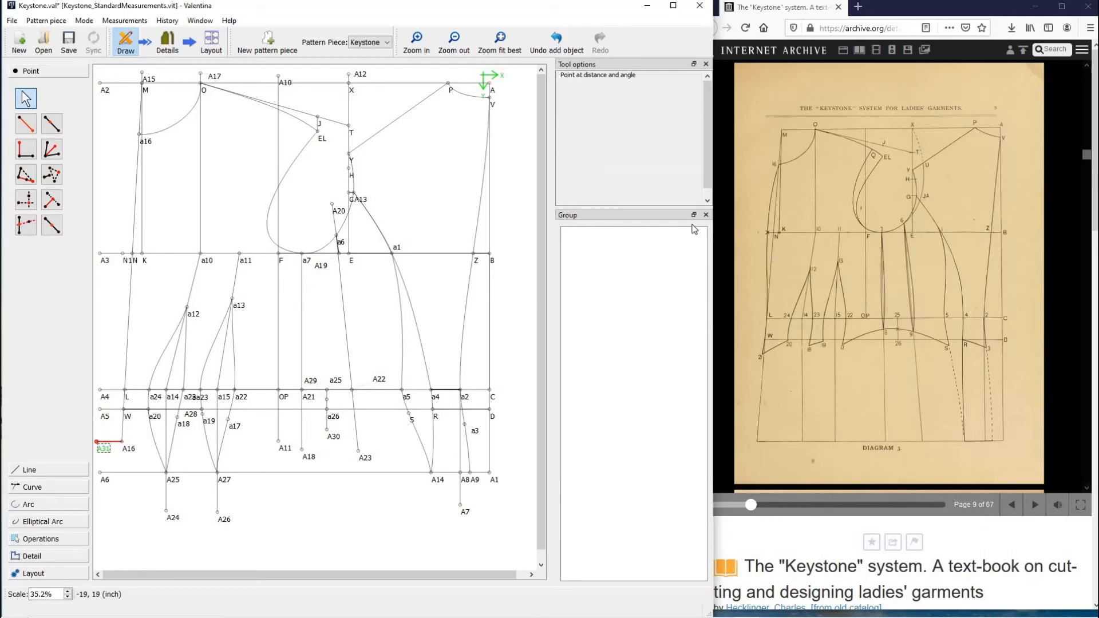
double_click(618, 161)
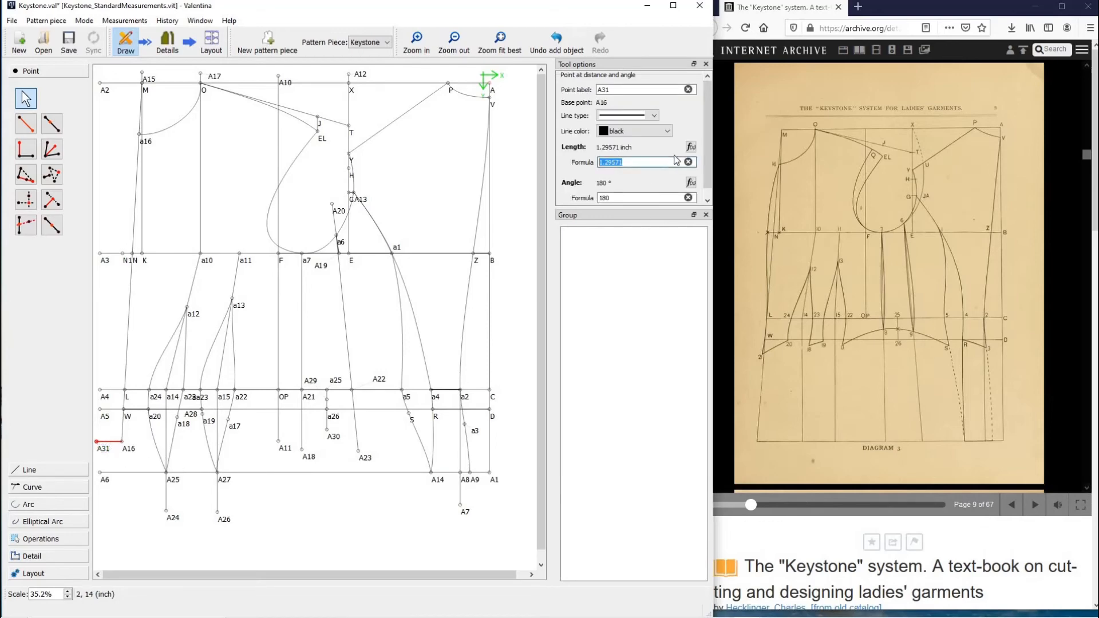
type(".5")
key("Return")
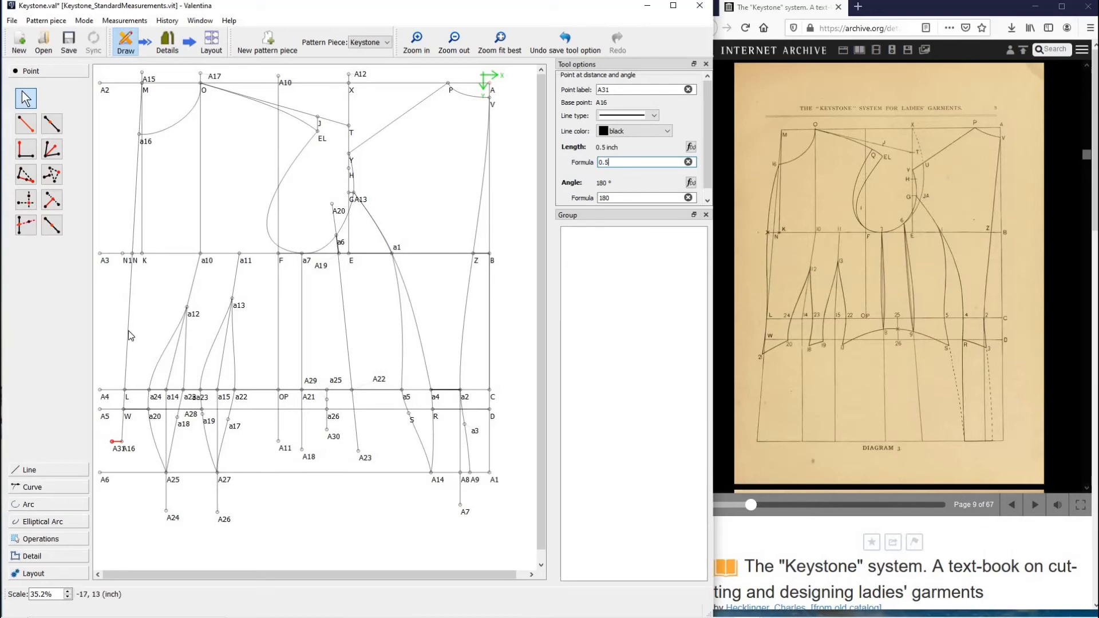
Place a point along the line from W to A16 at a distance of 1 inch from W.
left_click(133, 448)
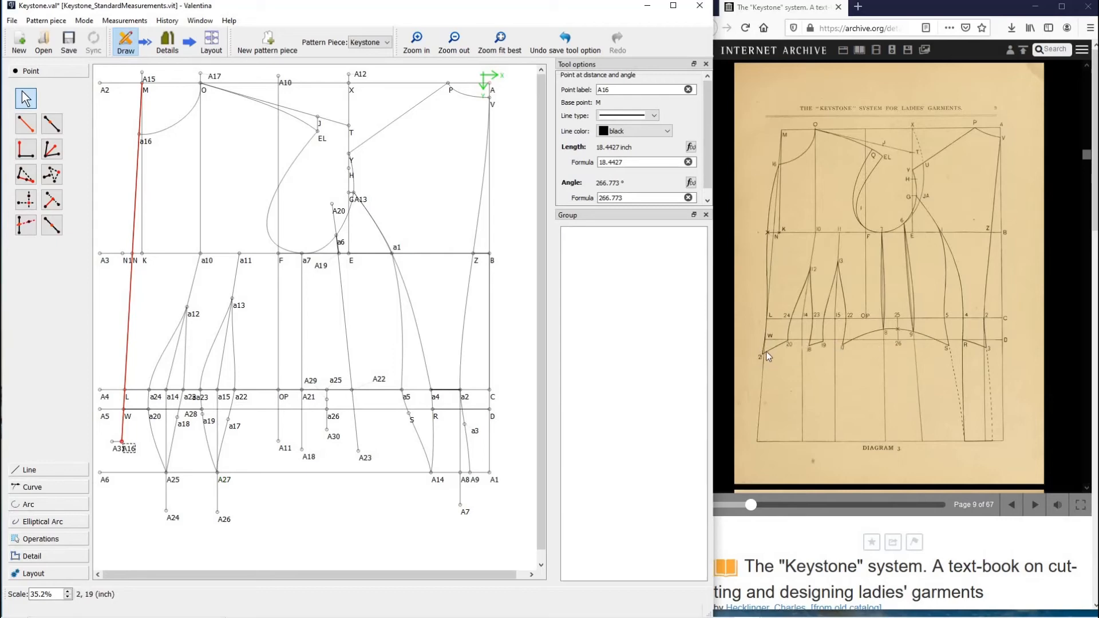
left_click(178, 290)
left_click(61, 128)
left_click(125, 410)
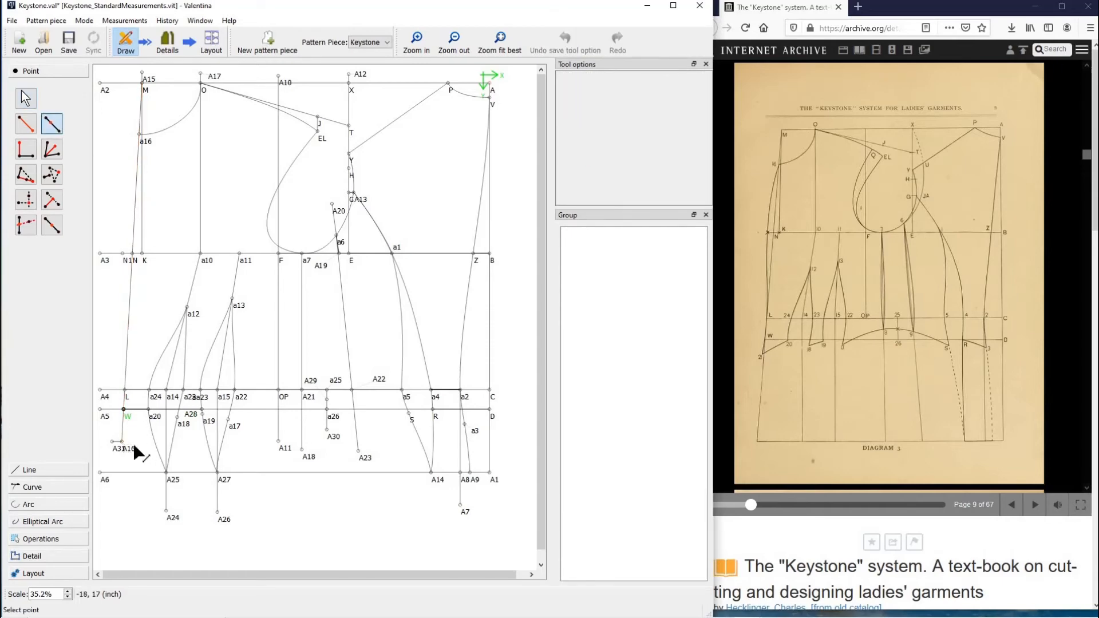
left_click(122, 441)
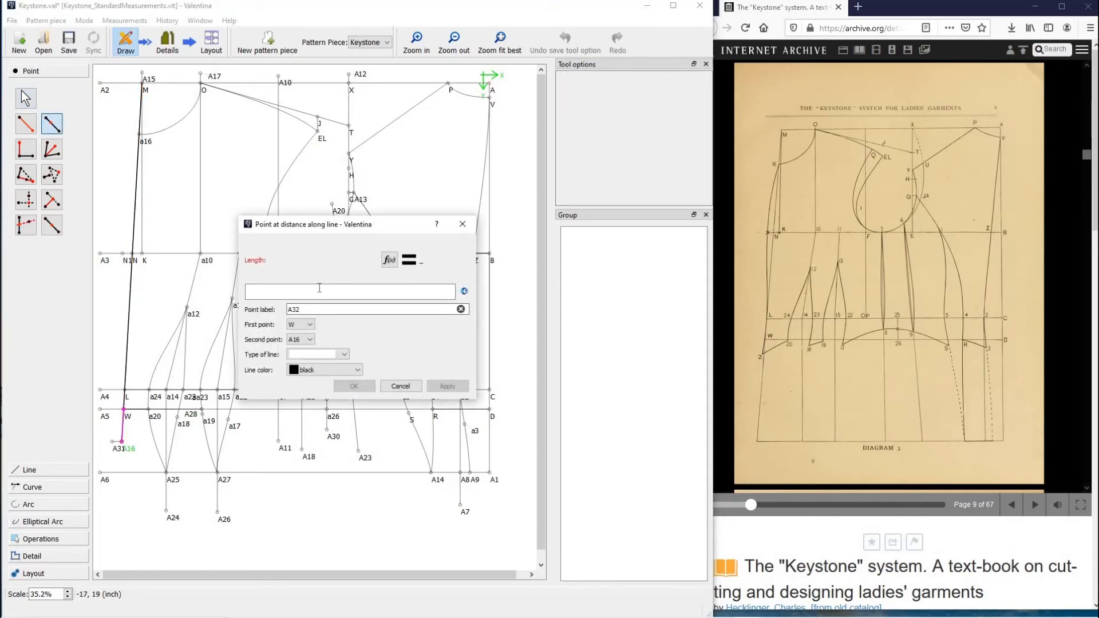
type("1")
left_click(355, 389)
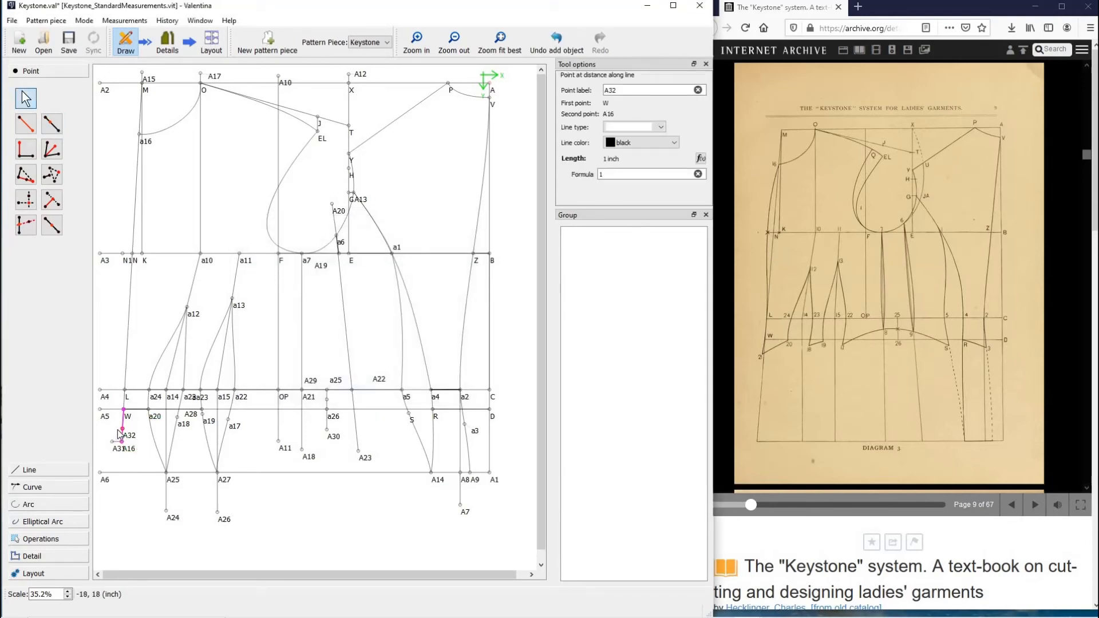
Add a point from A32 at an angle of 180° and a length of 0.25 inch.
left_click(26, 124)
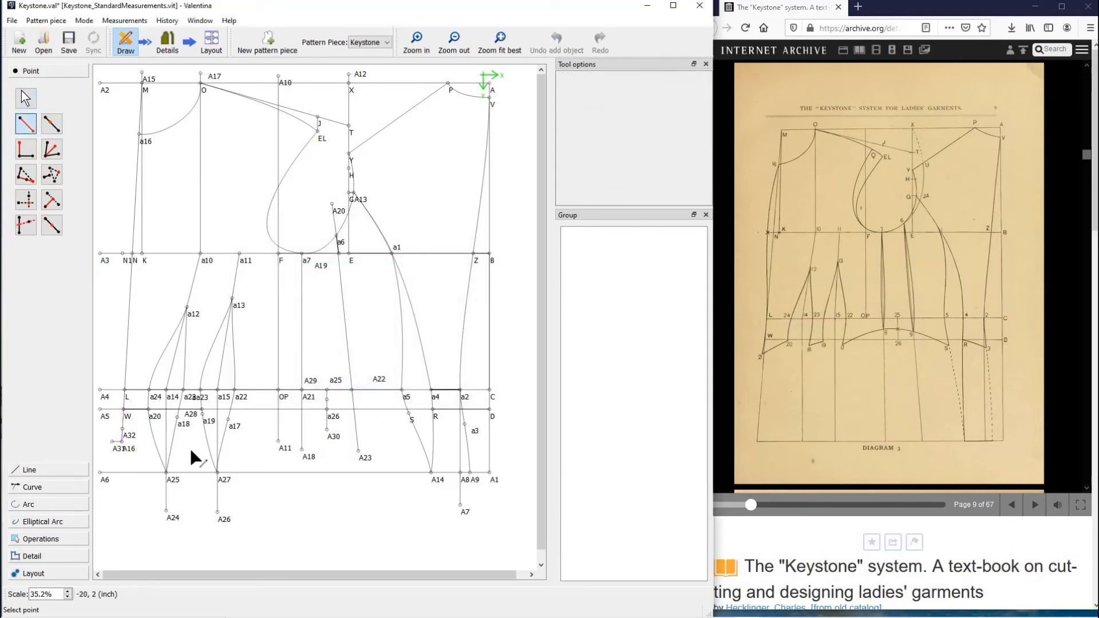
left_click(122, 428)
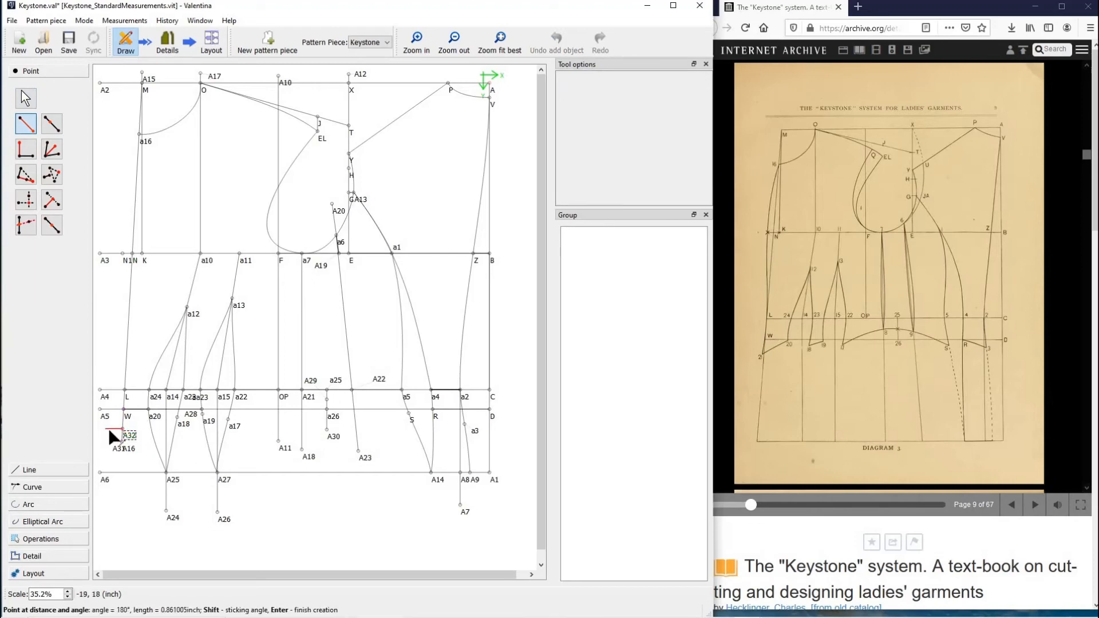
left_click(109, 428)
double_click(438, 251)
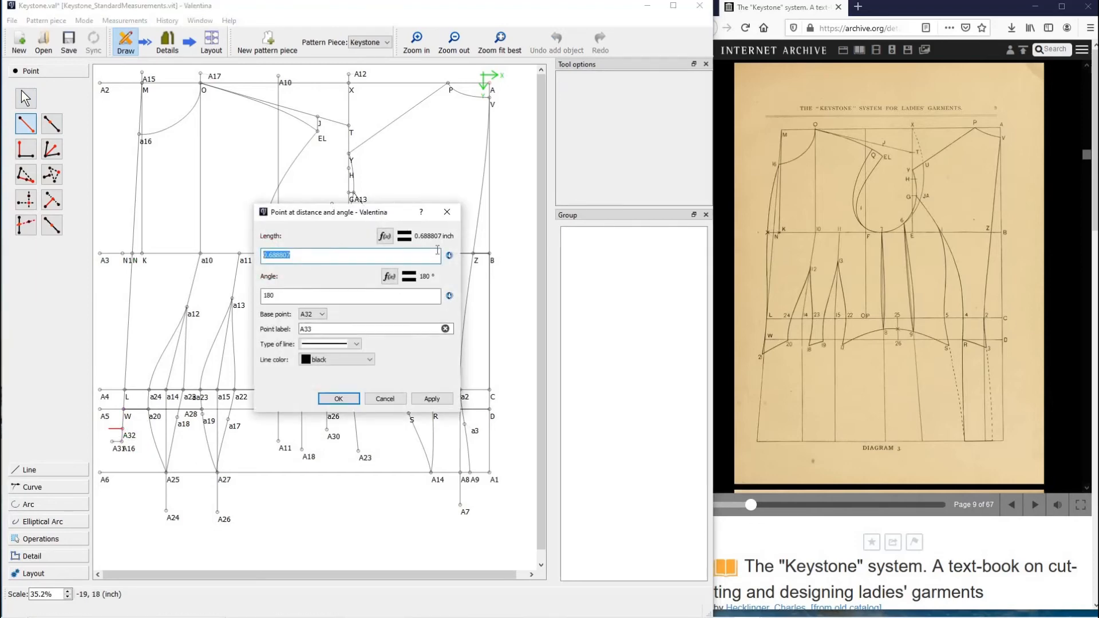
key("BackSpace")
type(".25")
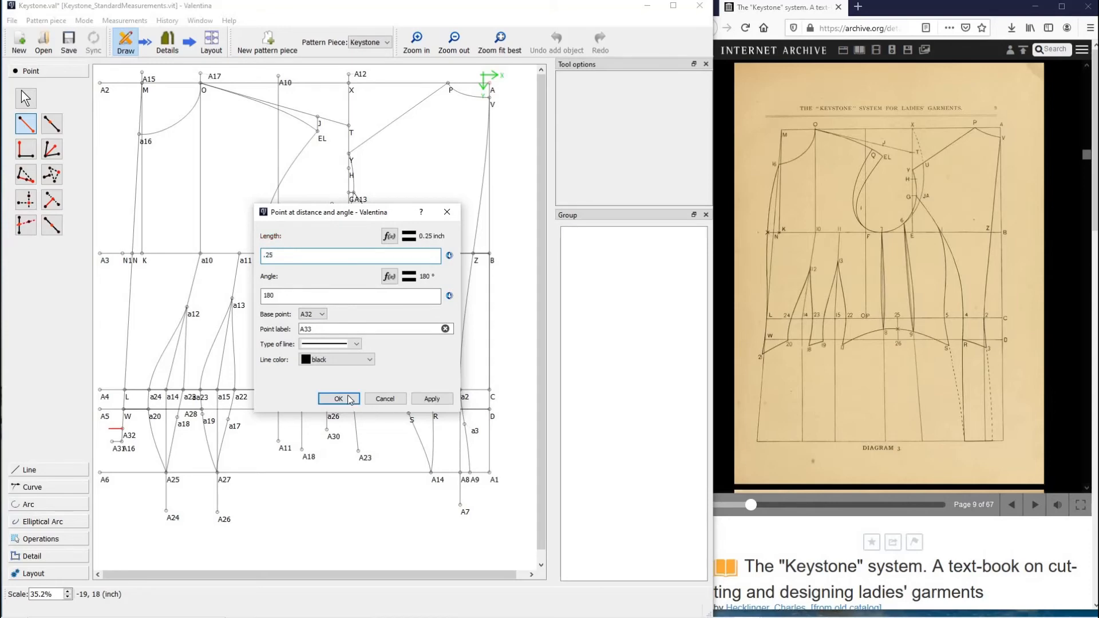
left_click(349, 399)
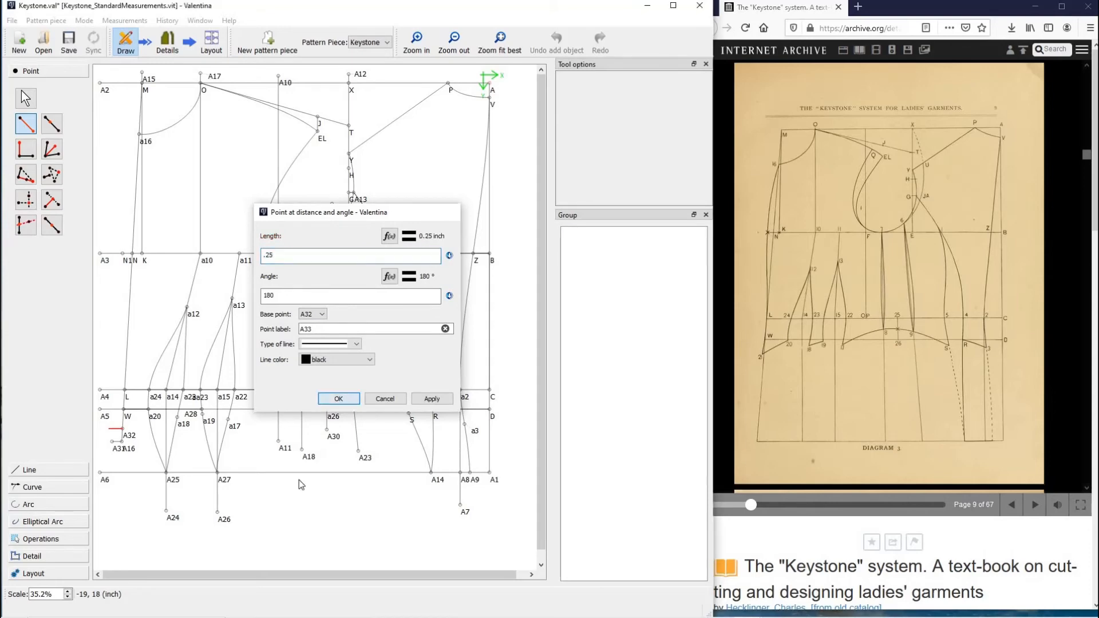
left_click(186, 187)
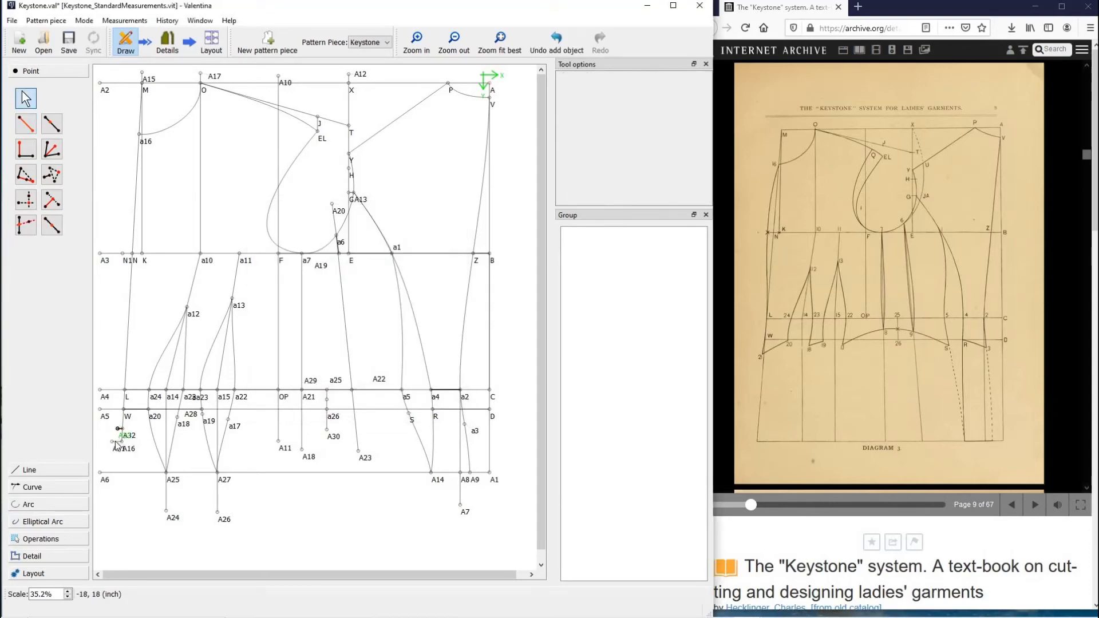
Move the label of the point beside A32 clear of its neighbours, outside the front line, and rename the point a21.
left_click_drag(121, 443, 102, 442)
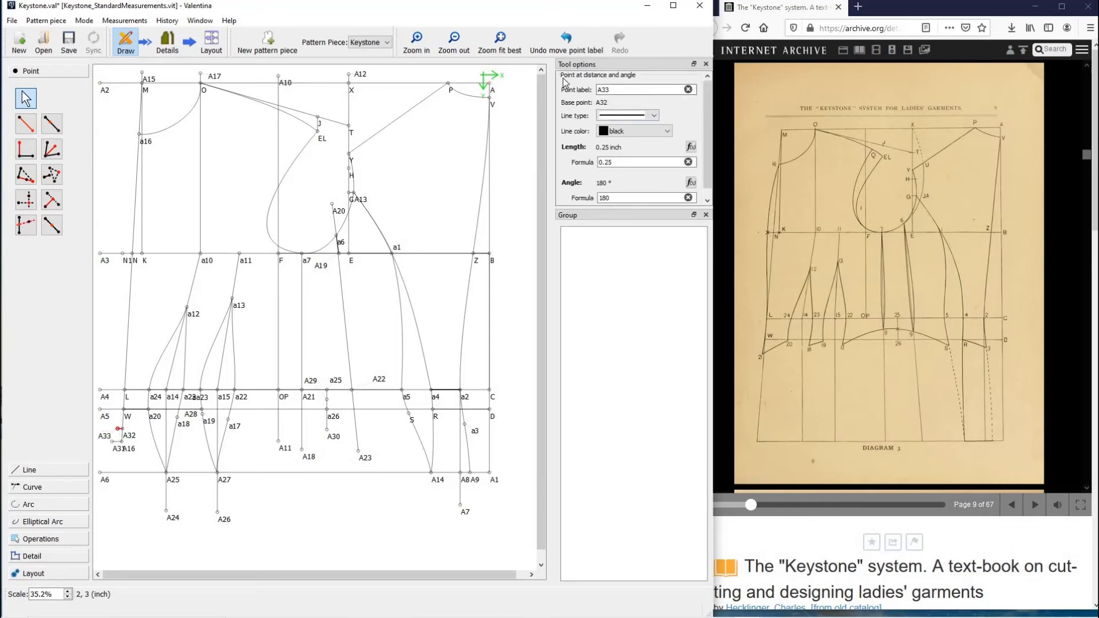
double_click(621, 92)
type("a21")
left_click(272, 324)
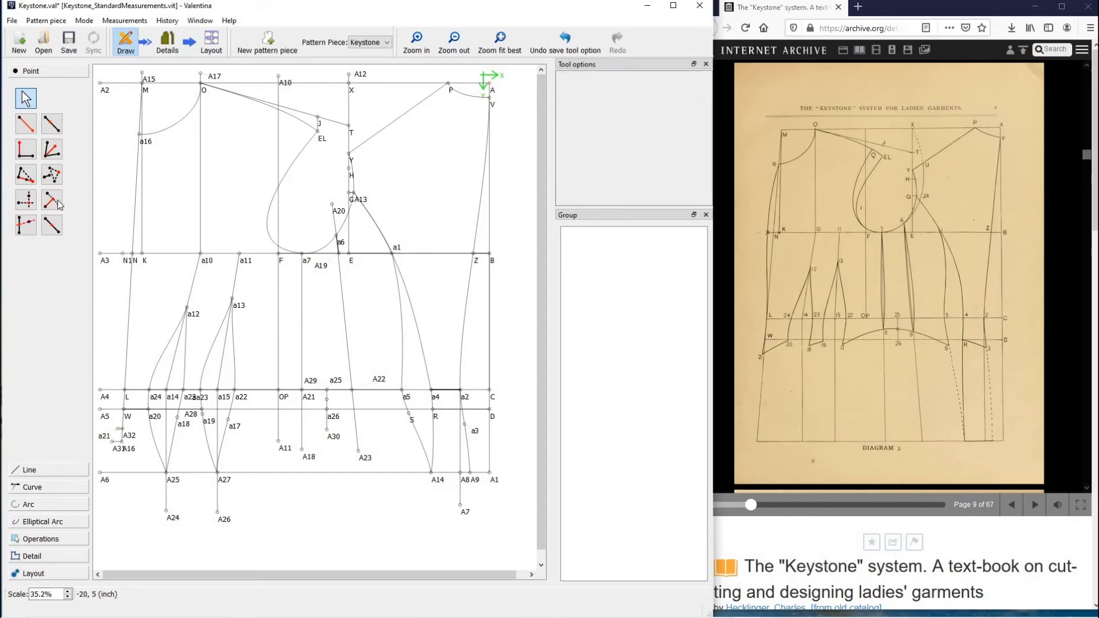
Draw a curved path for the front edge through points a16, N1, L and a21.
left_click(51, 488)
left_click(52, 183)
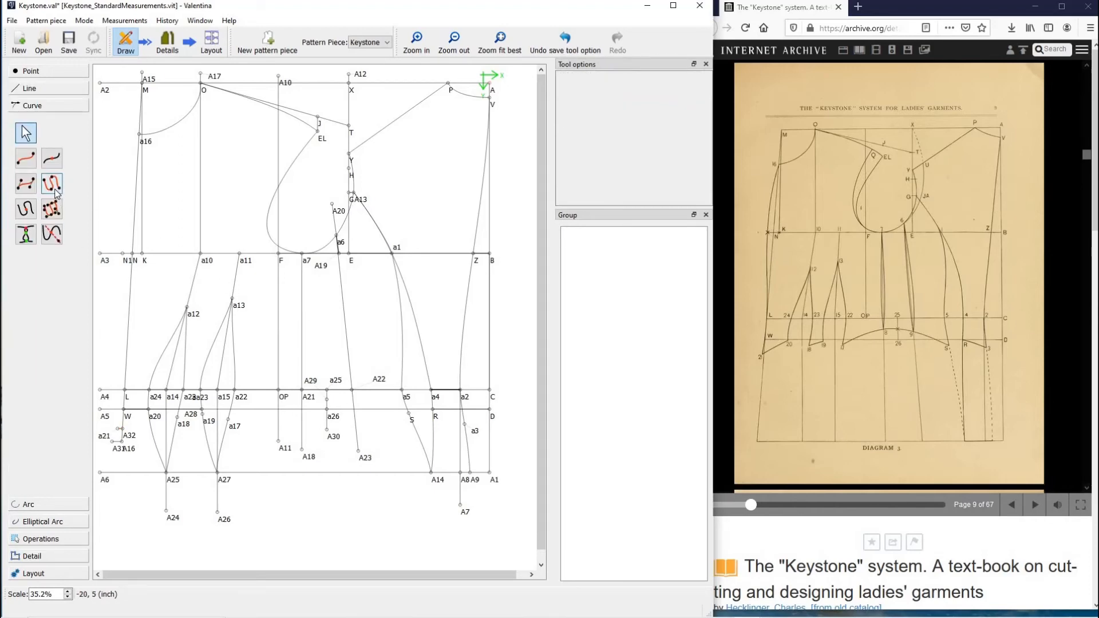
left_click(139, 134)
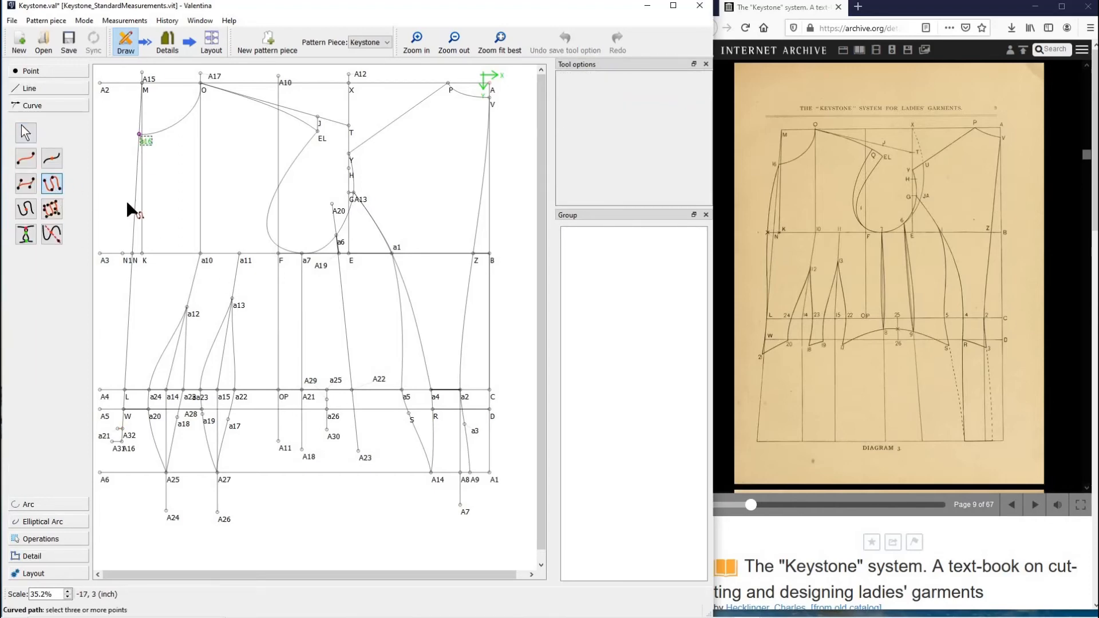
left_click(123, 255)
left_click(125, 390)
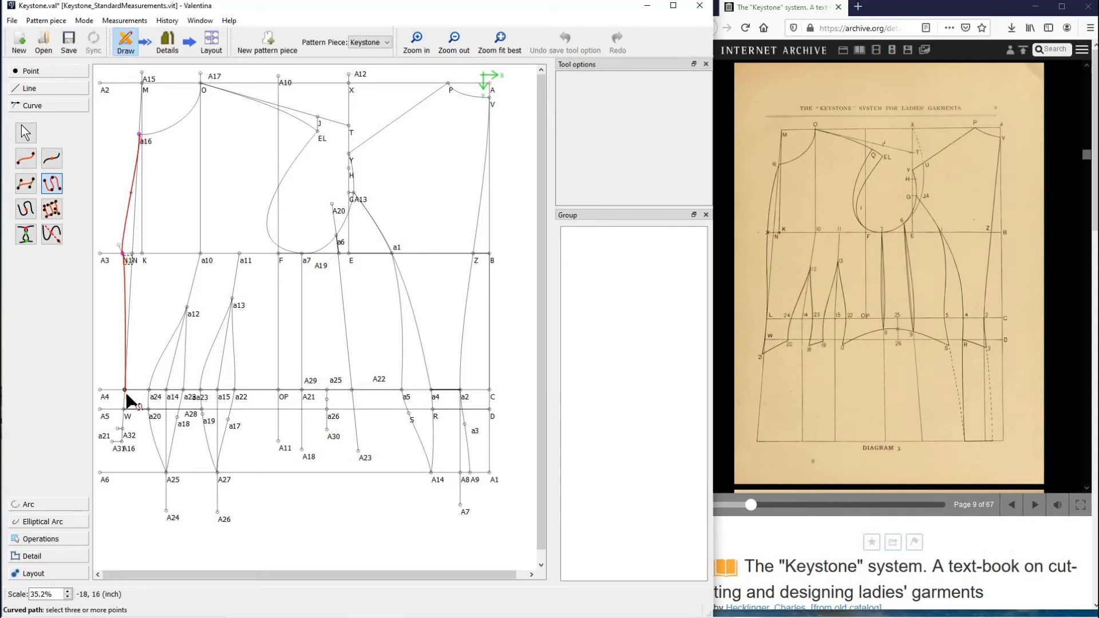
left_click(118, 429)
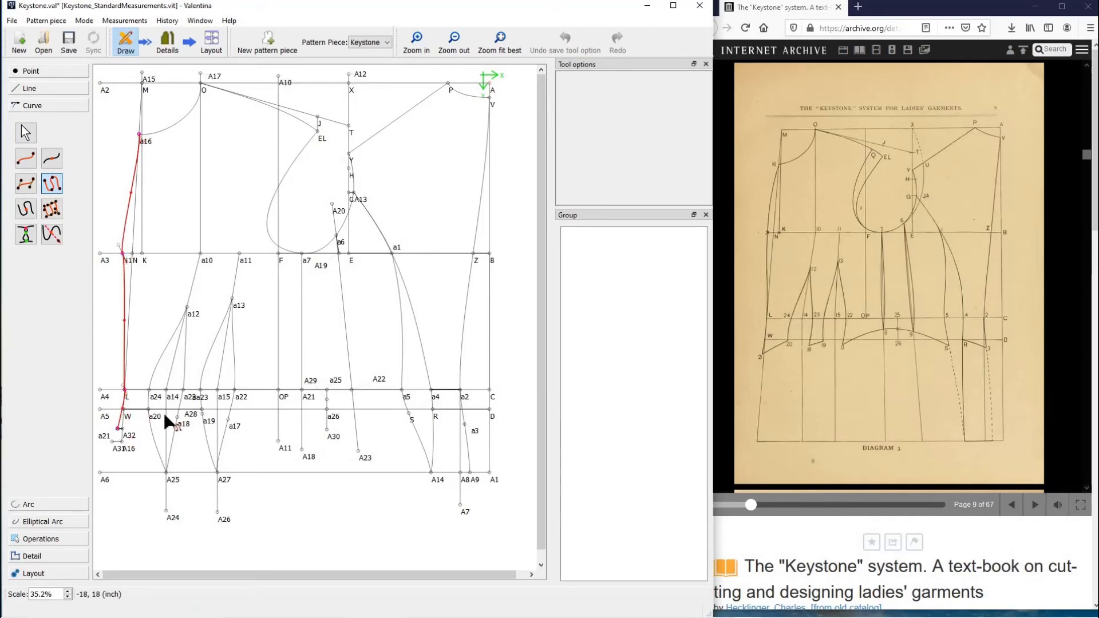
key("Return")
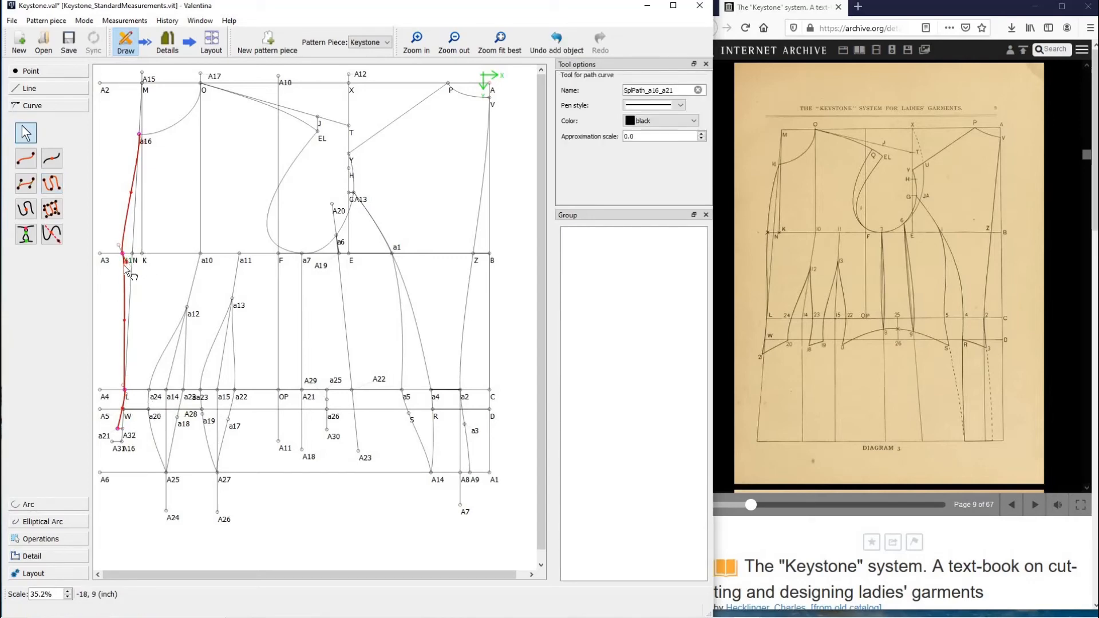
Adjust the handles of the front edge curve so it bows smoothly outward from a16 through N1 to L.
left_click_drag(126, 268, 123, 275)
left_click_drag(147, 138, 127, 172)
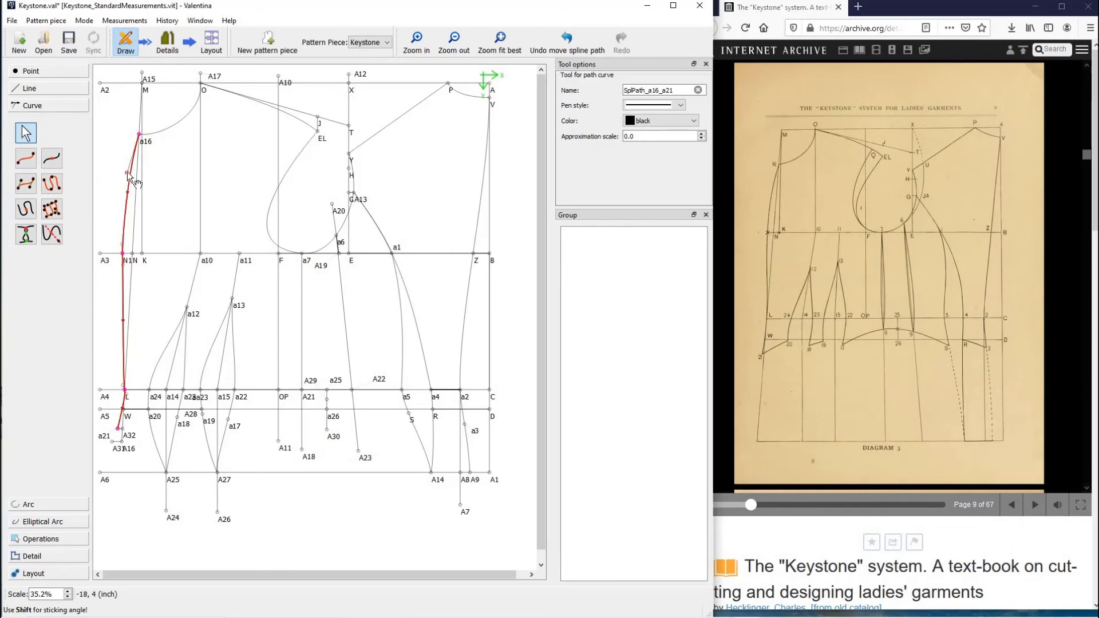
left_click(224, 468)
left_click(134, 436)
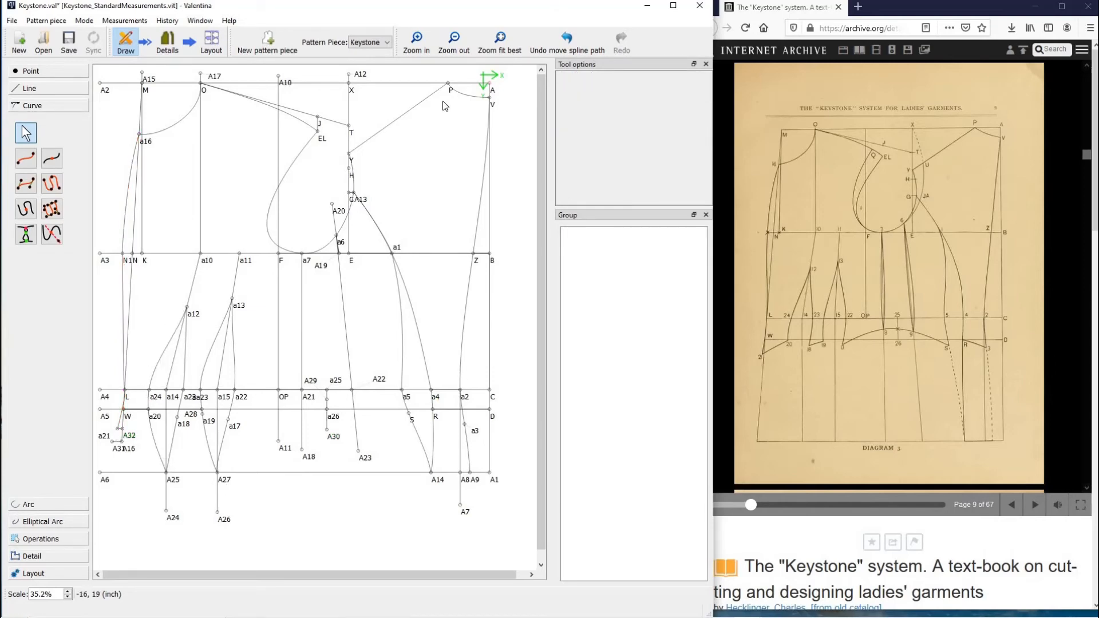
Draw a simple curve from a21 to a20 and bend it slightly upward at the a21 end.
left_click(422, 44)
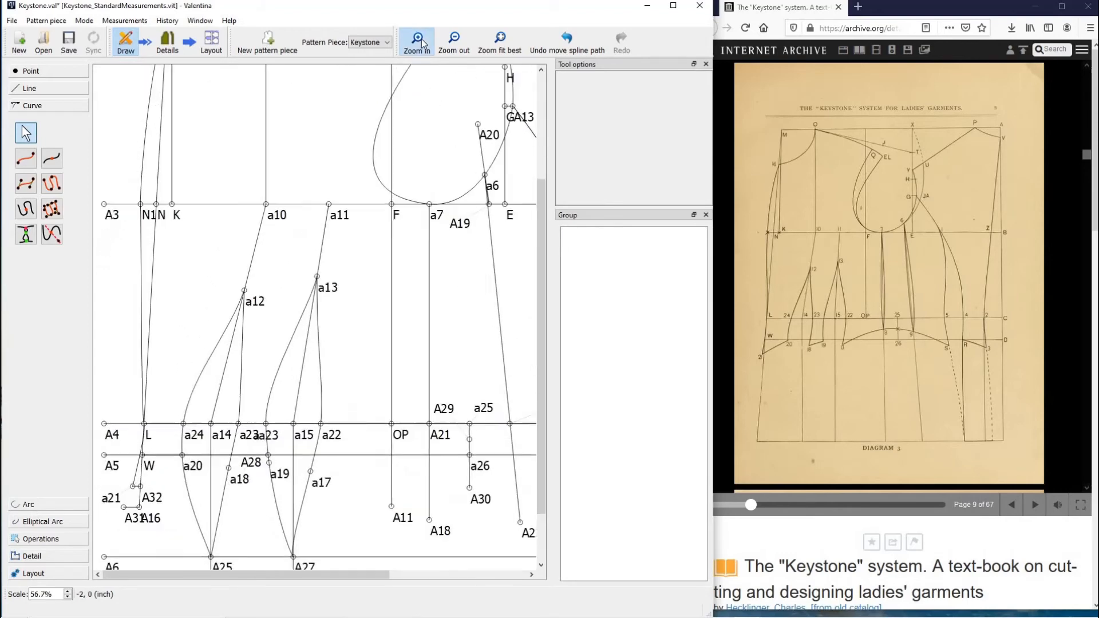
left_click(422, 44)
left_click(26, 158)
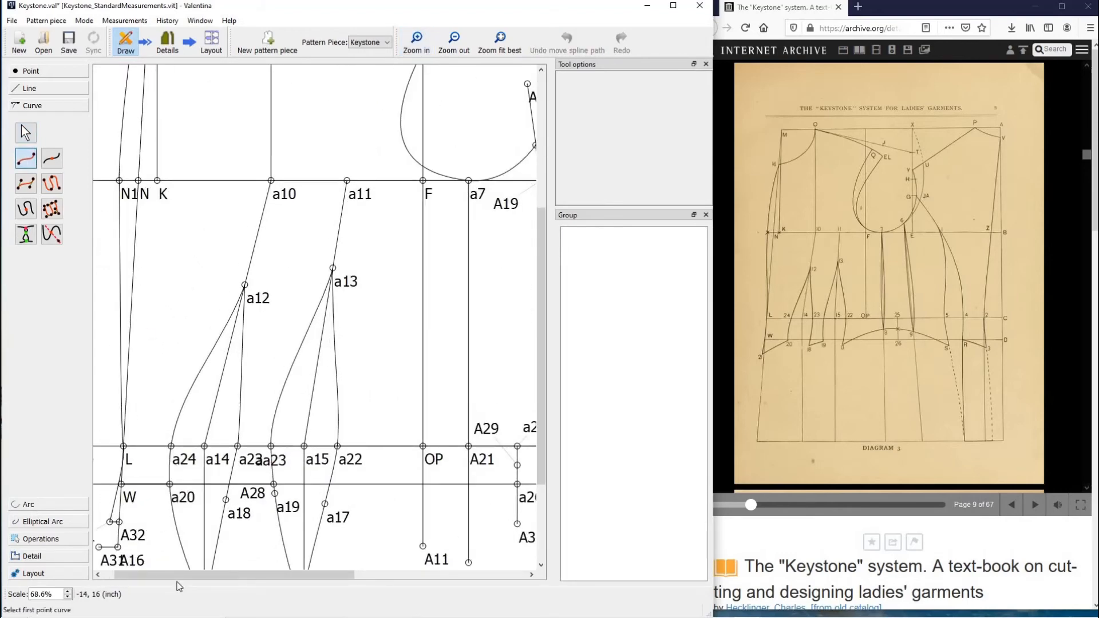
scroll(175, 532, "left", 1)
scroll(155, 481, "down", 3)
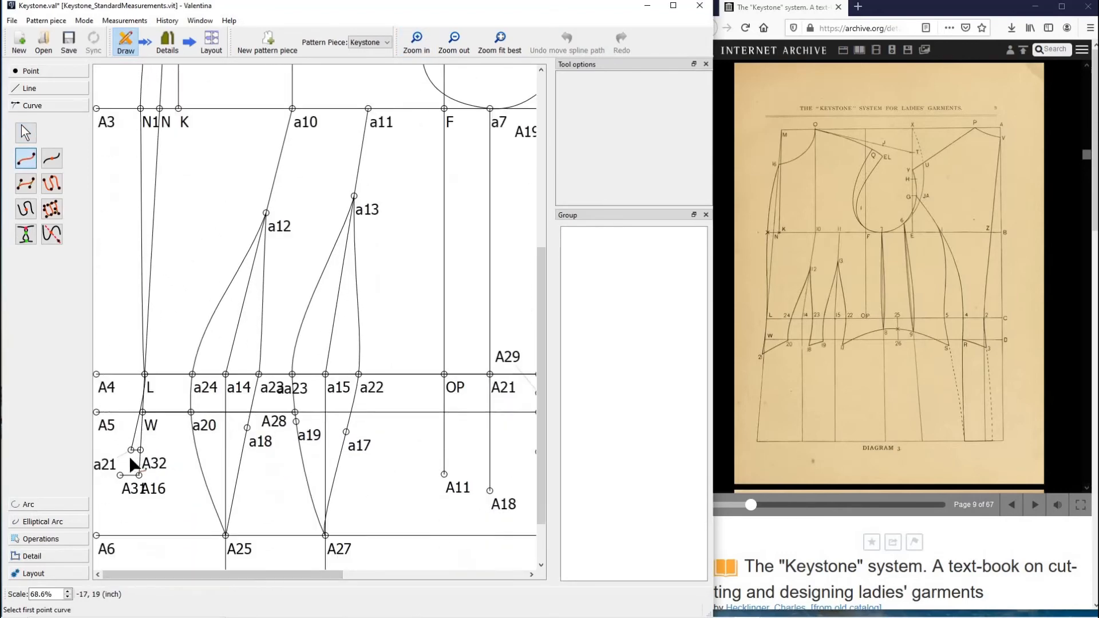
left_click(131, 450)
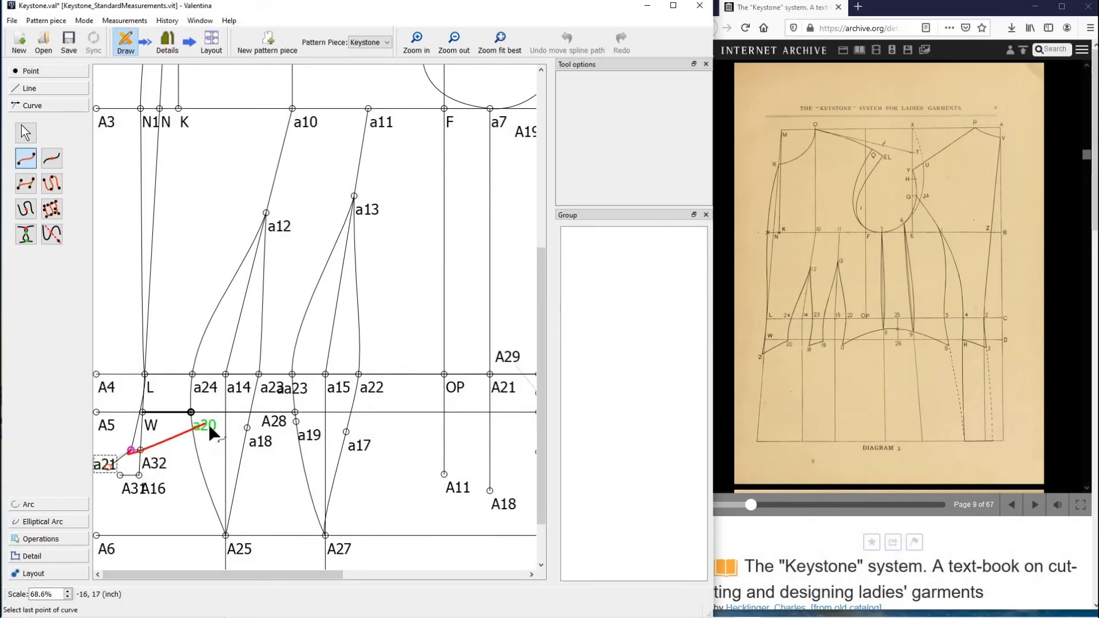
left_click(191, 412)
key("Return")
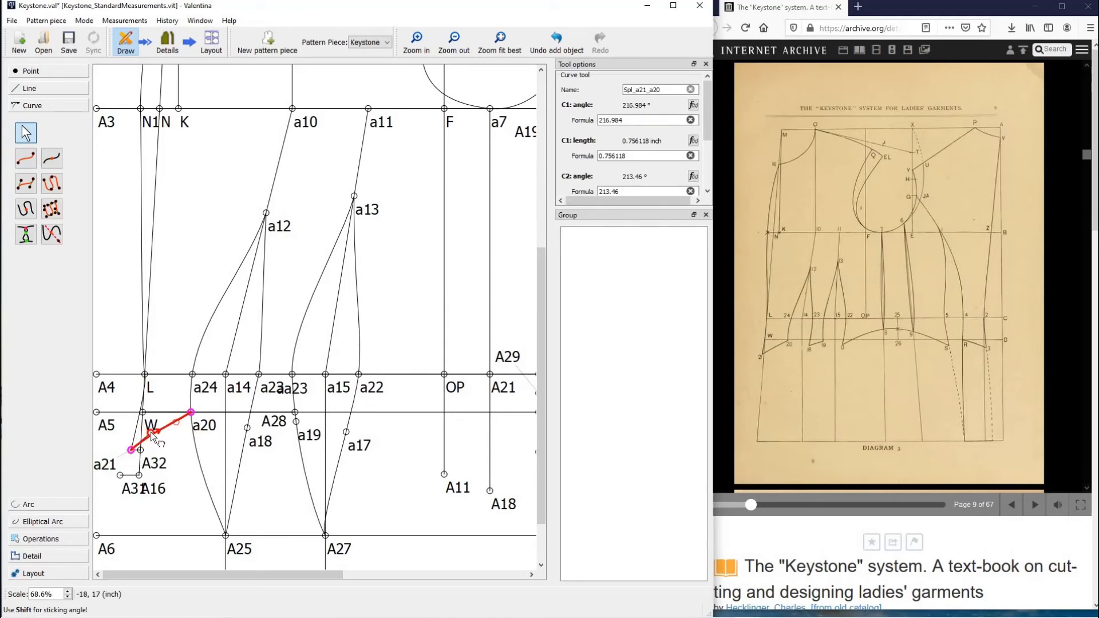
left_click_drag(150, 432, 156, 430)
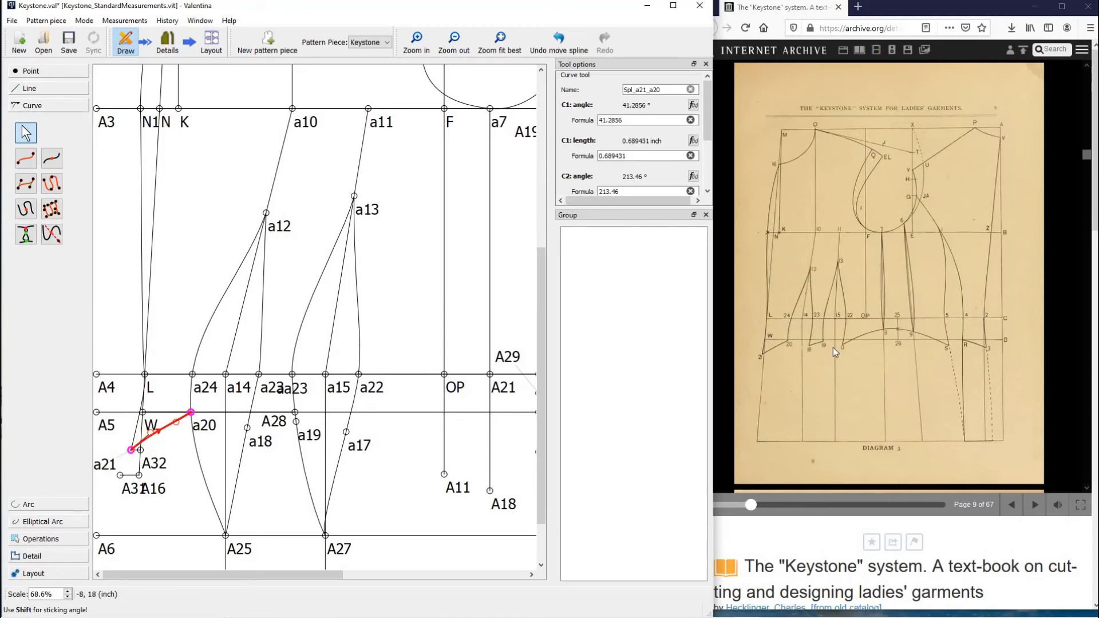
Draw a simple curve from a18 to a19, arched slightly upward.
left_click(26, 159)
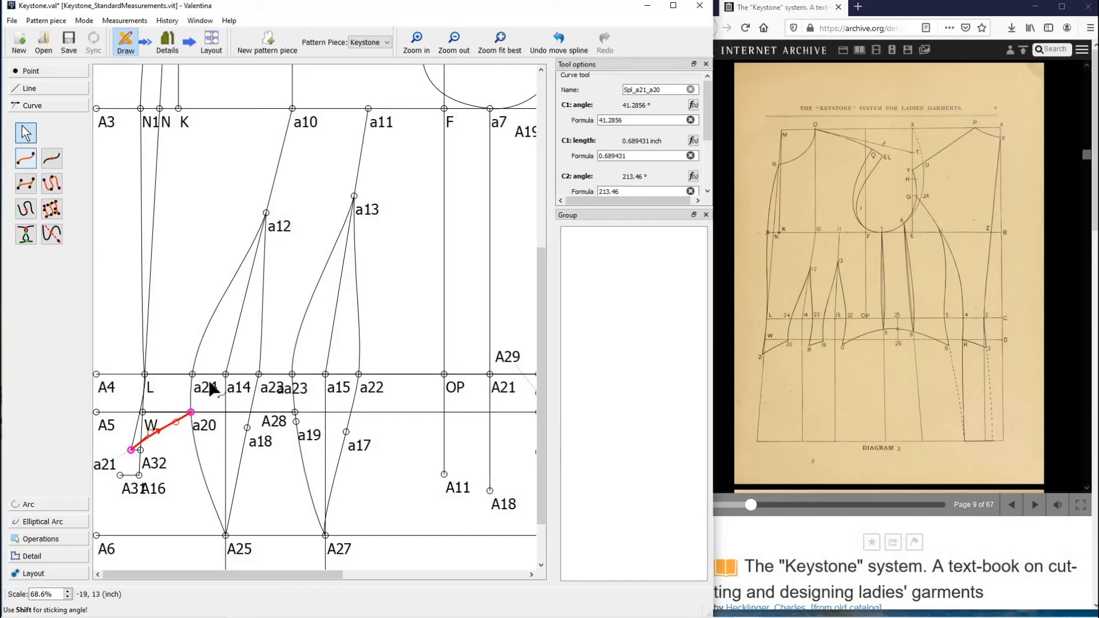
left_click(247, 428)
left_click(302, 435)
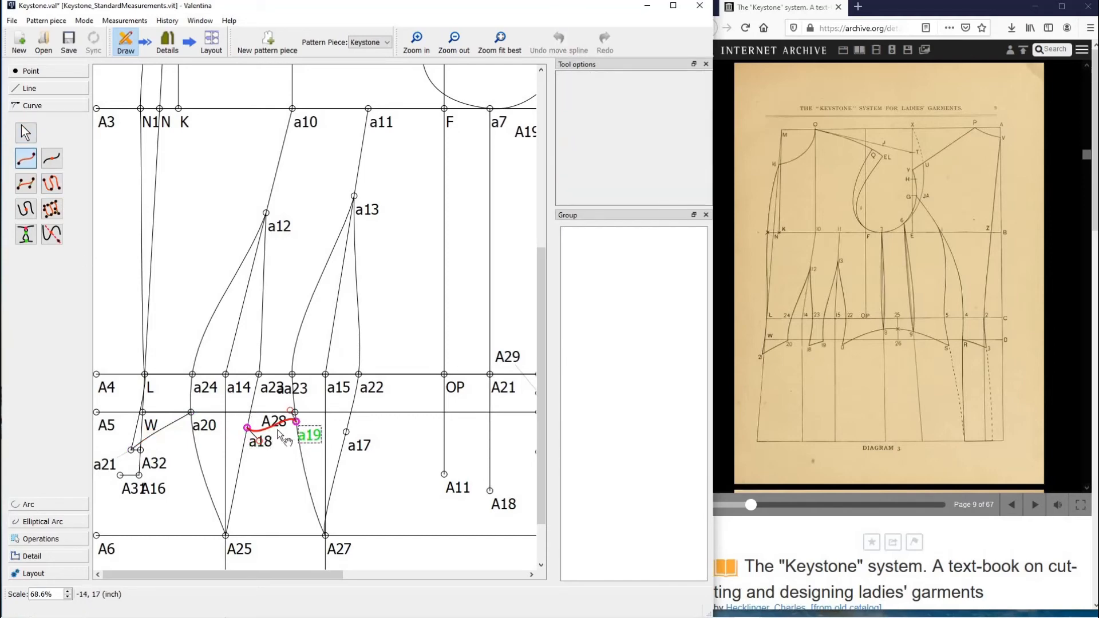
left_click_drag(261, 442, 296, 423)
left_click(400, 499)
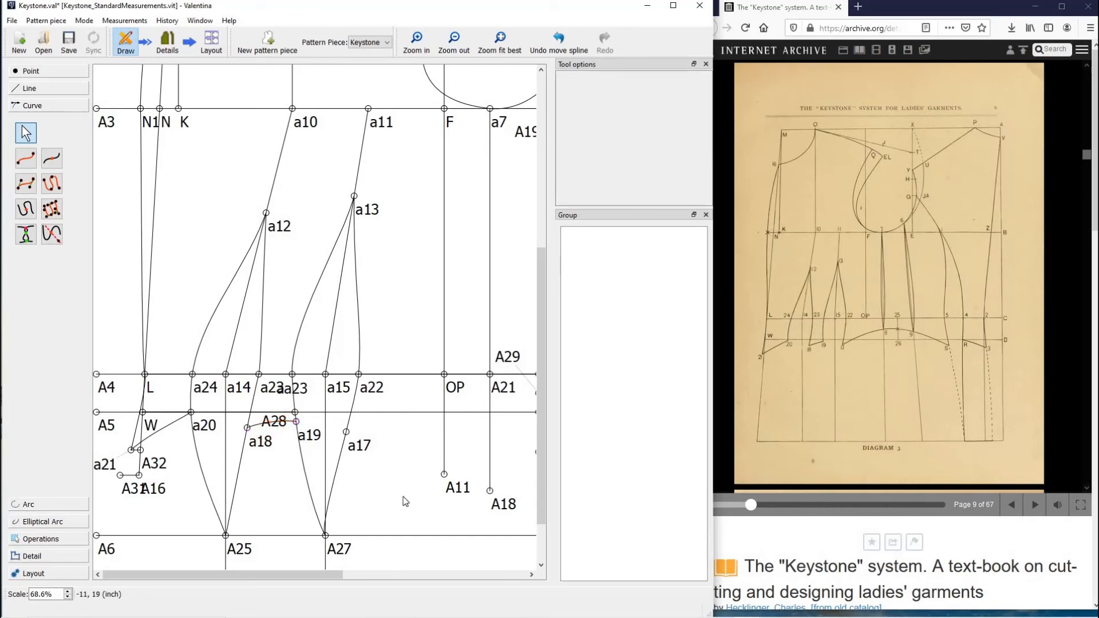
Move the A28 label above the a18–a19 curve and flatten that curve with its handles.
left_click(277, 424)
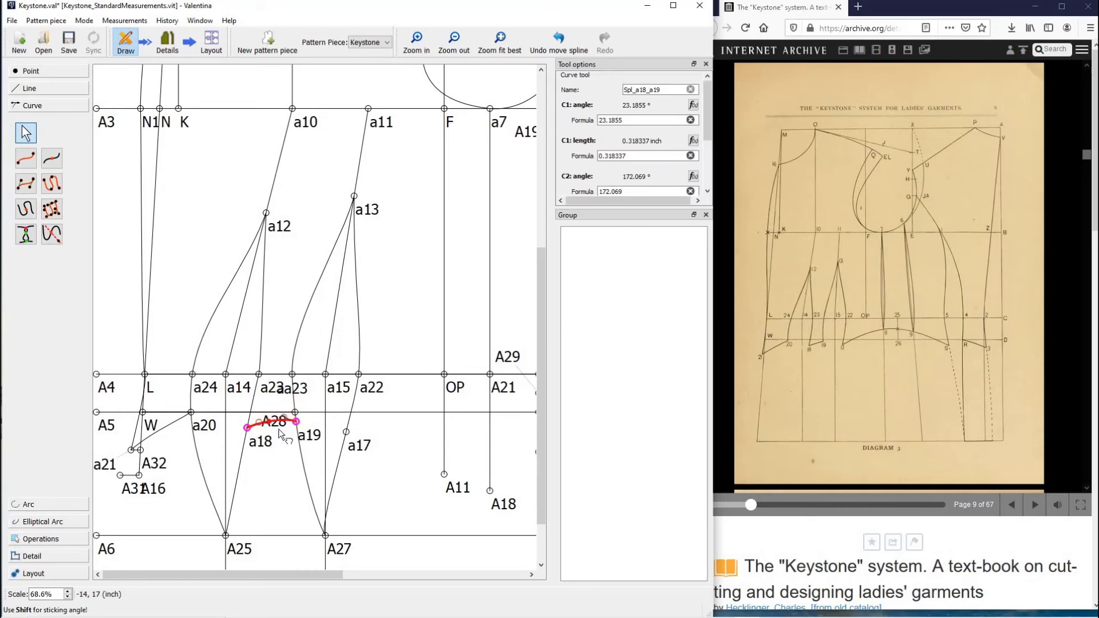
mouse_move(277, 421)
left_mouse_down()
mouse_move(275, 403)
mouse_move(281, 435)
mouse_move(273, 423)
left_mouse_up()
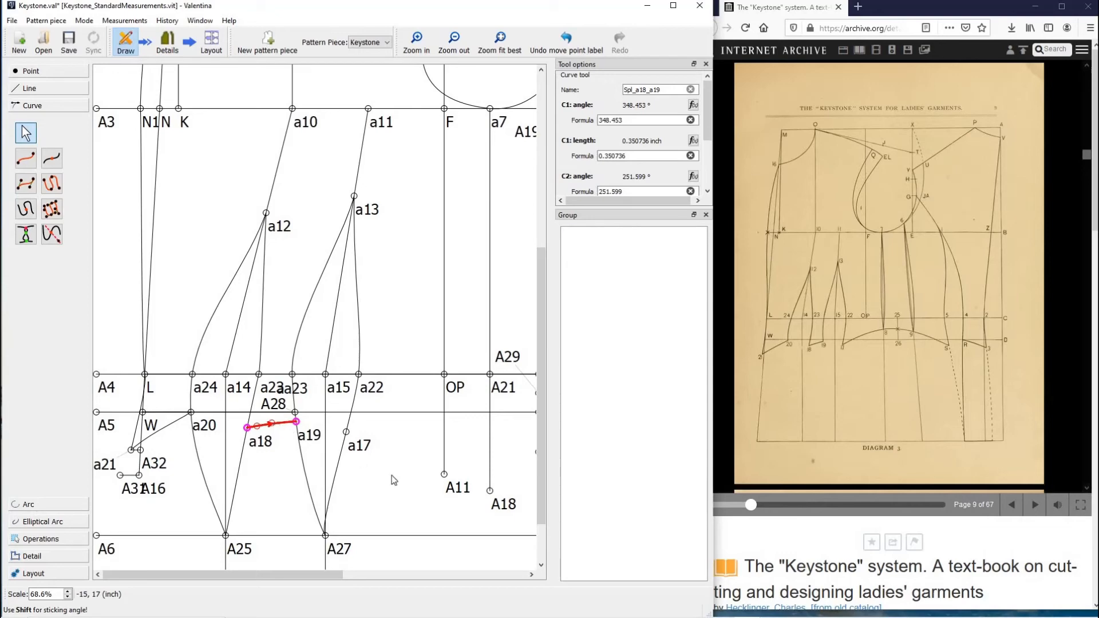
left_click(410, 440)
Draw a curved path for the lower edge from a17 through A29 to S.
left_click_drag(307, 576, 402, 589)
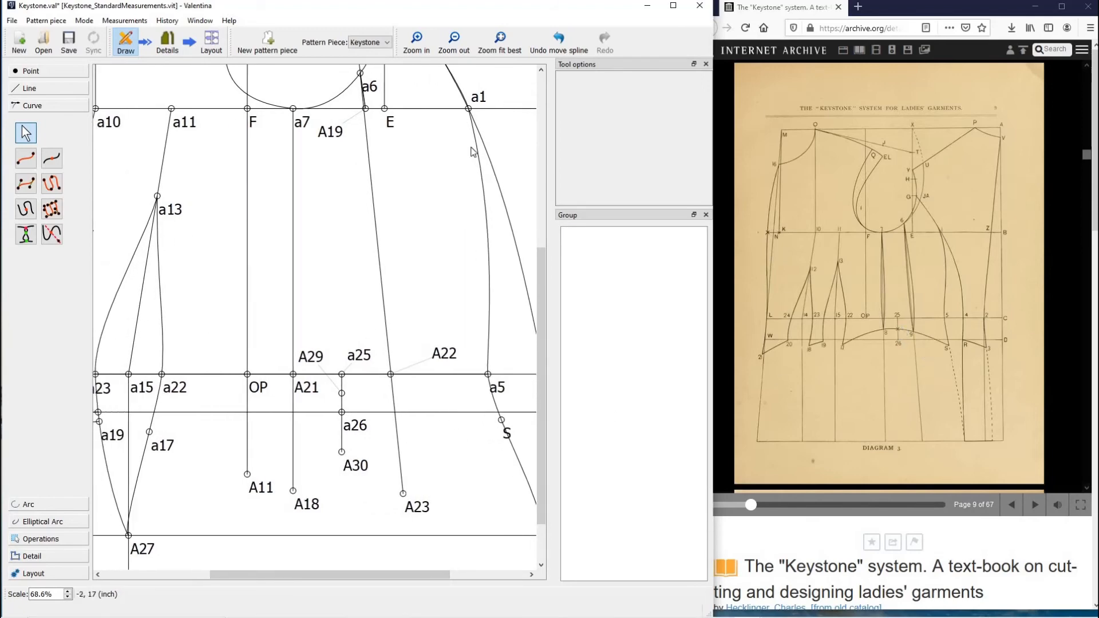
left_click(52, 183)
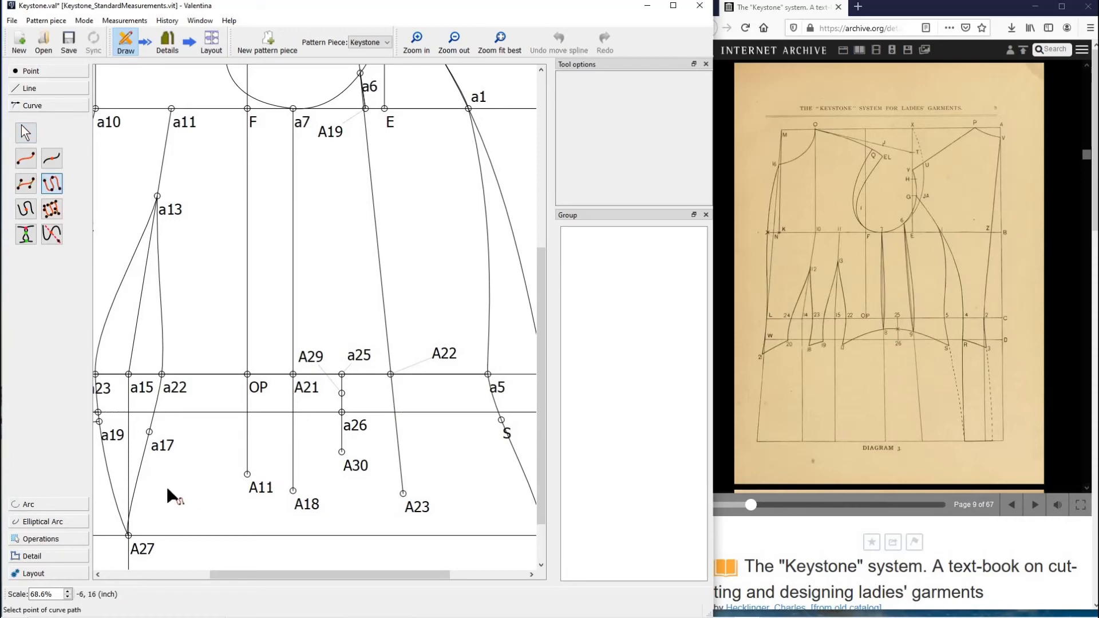
left_click(150, 432)
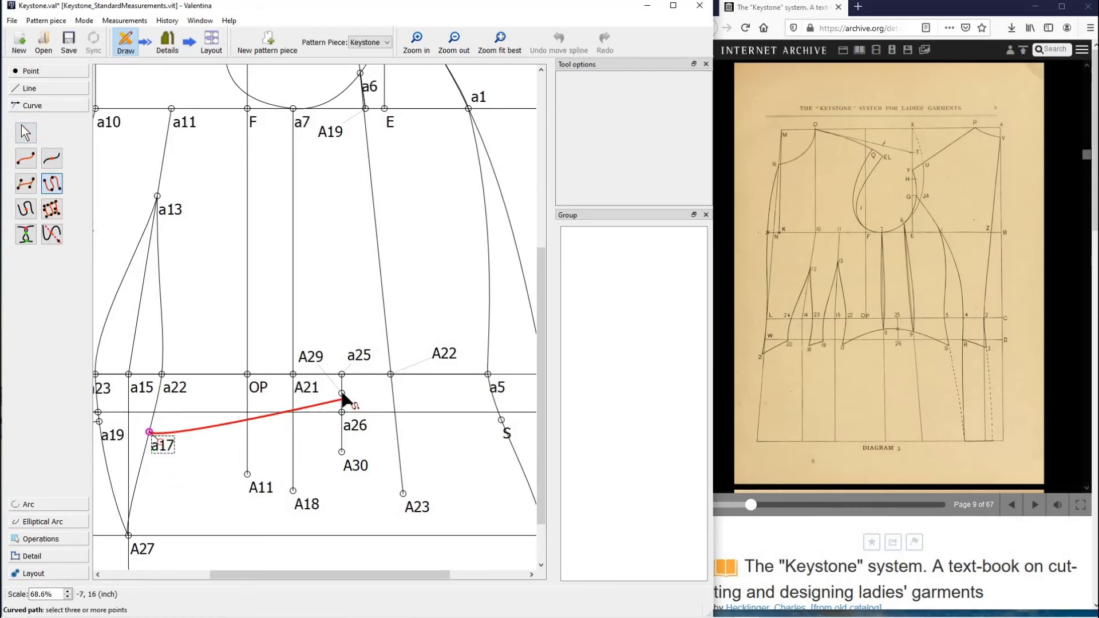
left_click(342, 394)
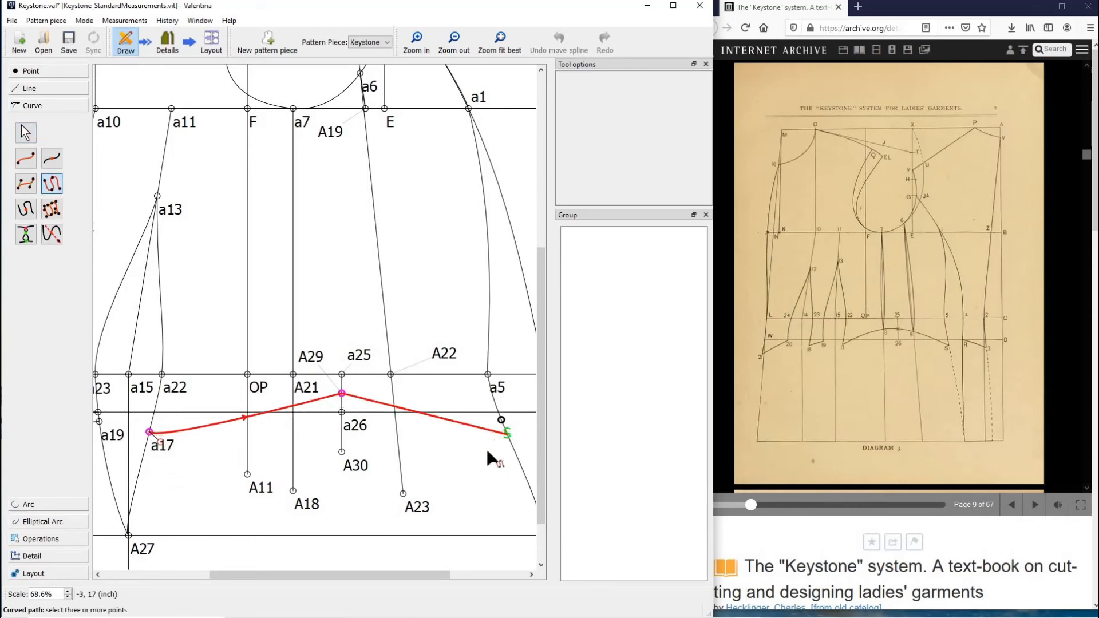
left_click(501, 420)
key("Return")
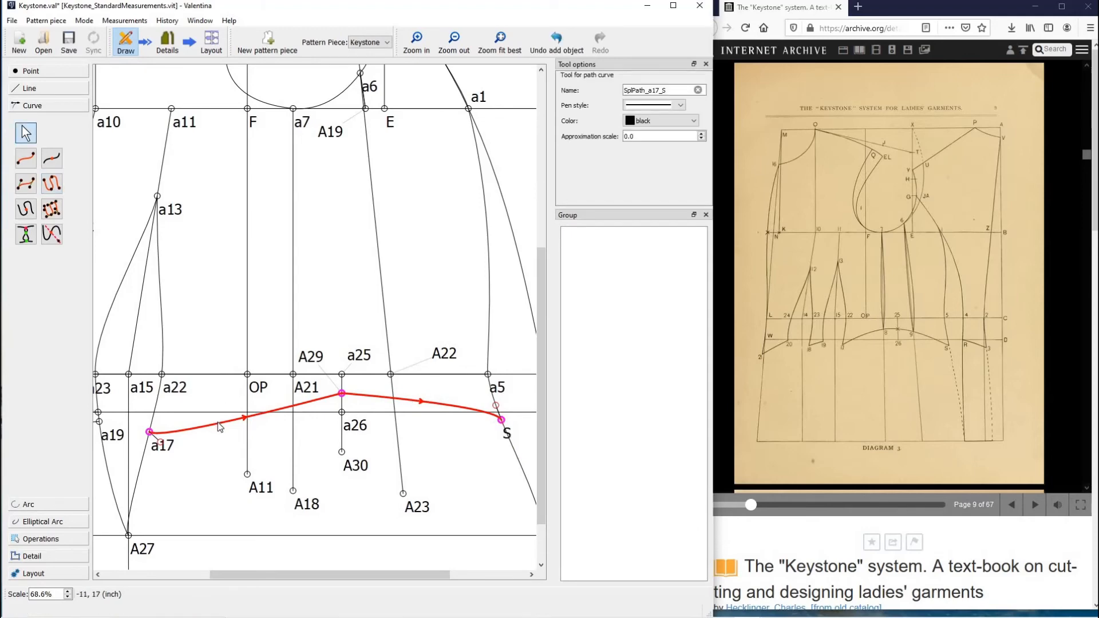
Adjust the handles of the a17–S curve at all three points to form a smooth, even arch peaking at A29.
left_click(213, 417)
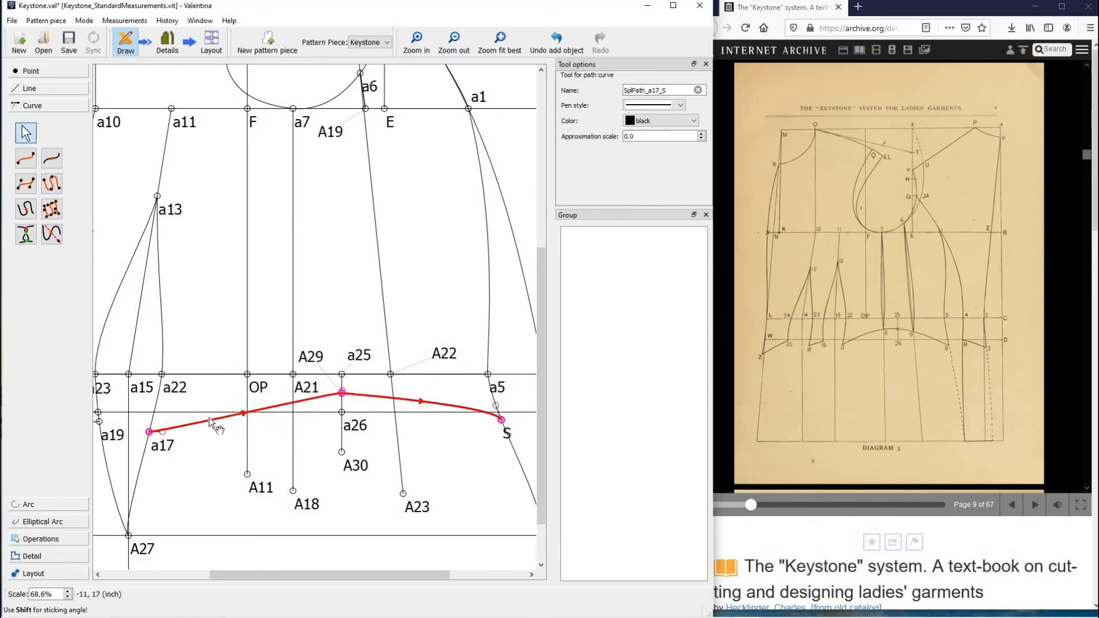
left_click_drag(213, 414, 313, 386)
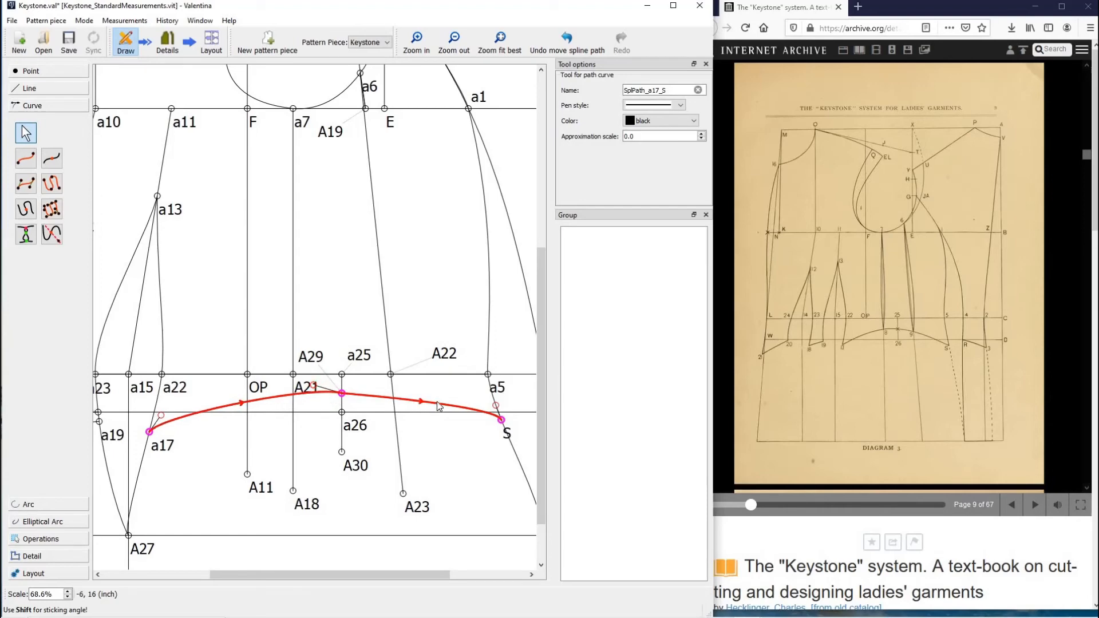
left_click(440, 403)
left_click(445, 402)
left_click(418, 402)
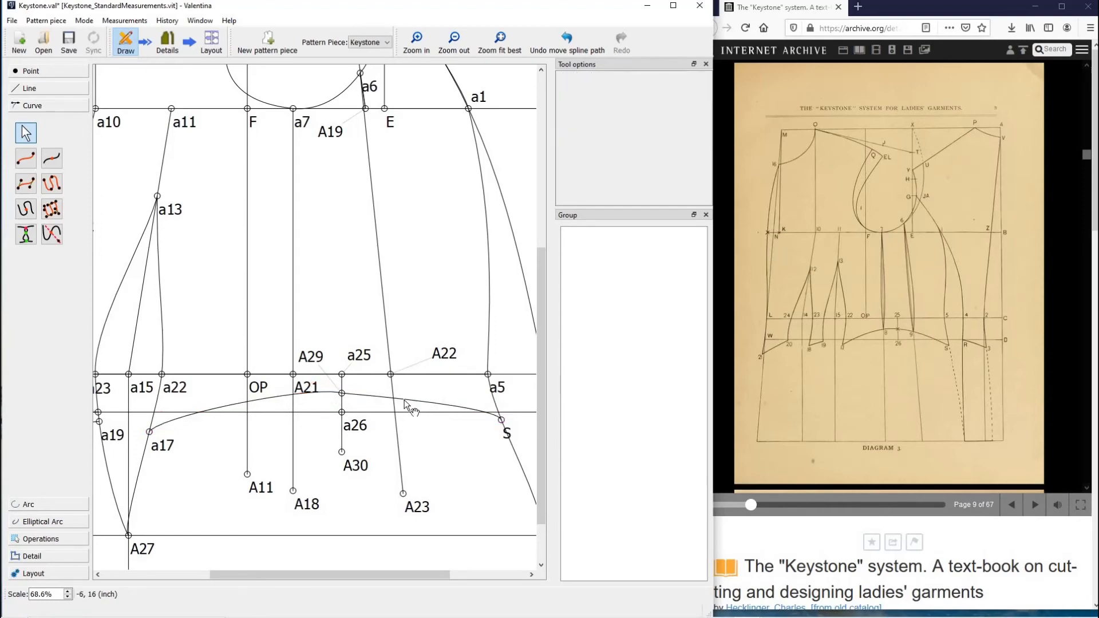
left_click(407, 399)
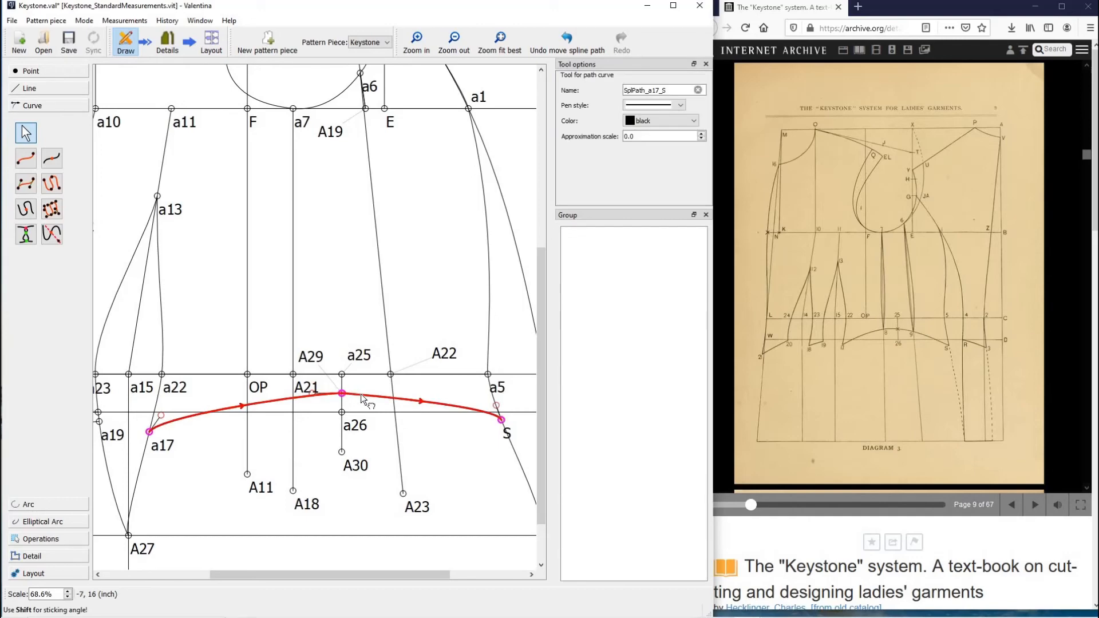
left_click_drag(363, 393, 393, 392)
left_click_drag(496, 406, 445, 407)
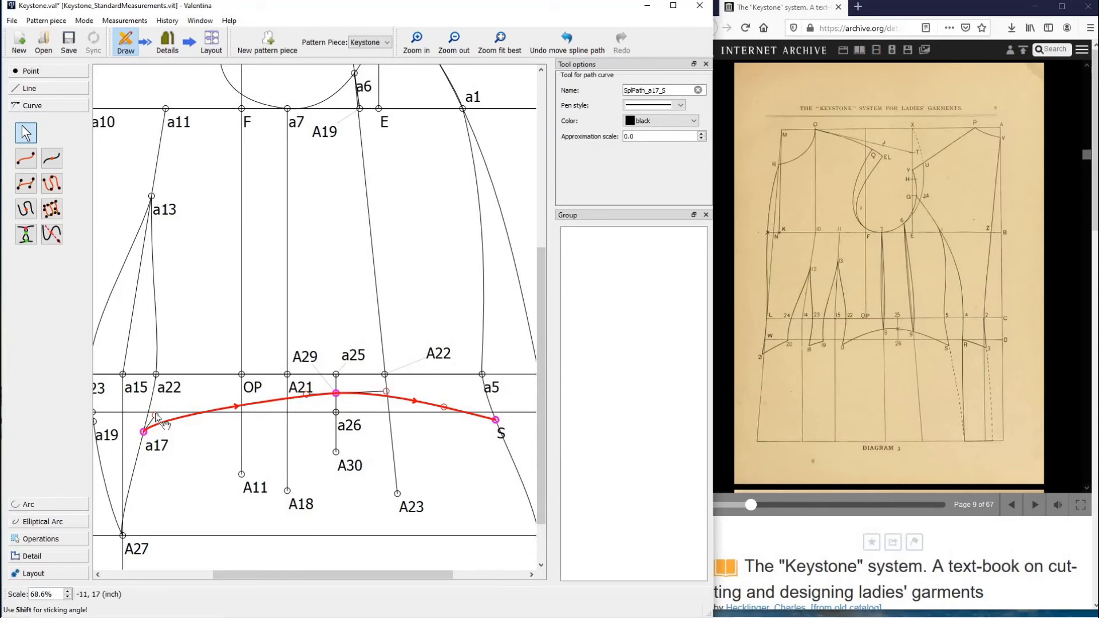
left_click_drag(179, 410, 307, 393)
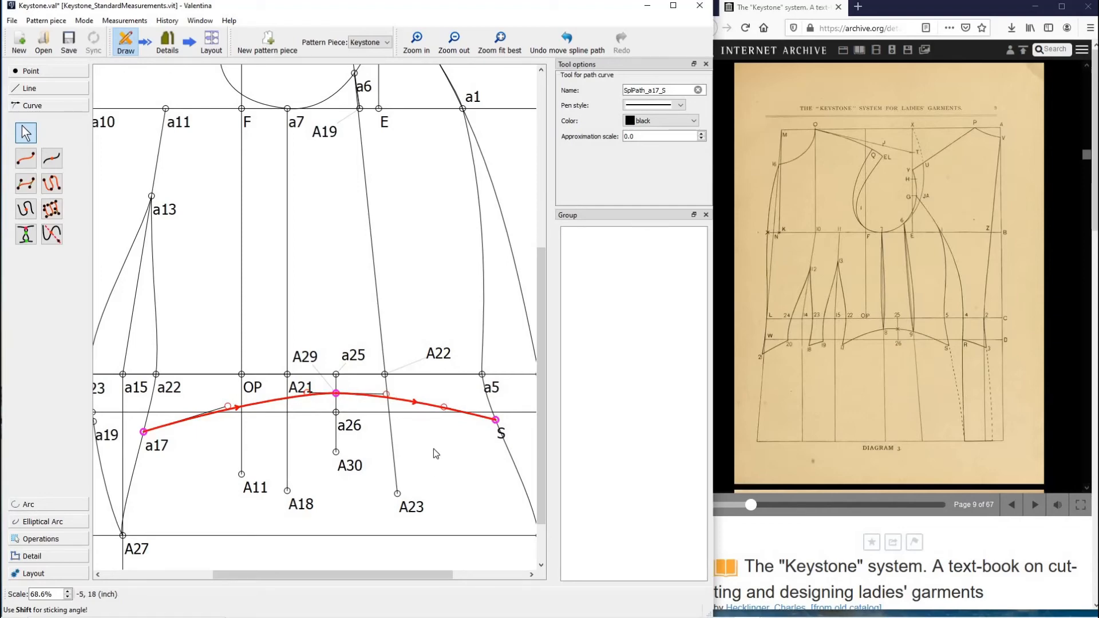
key("Return")
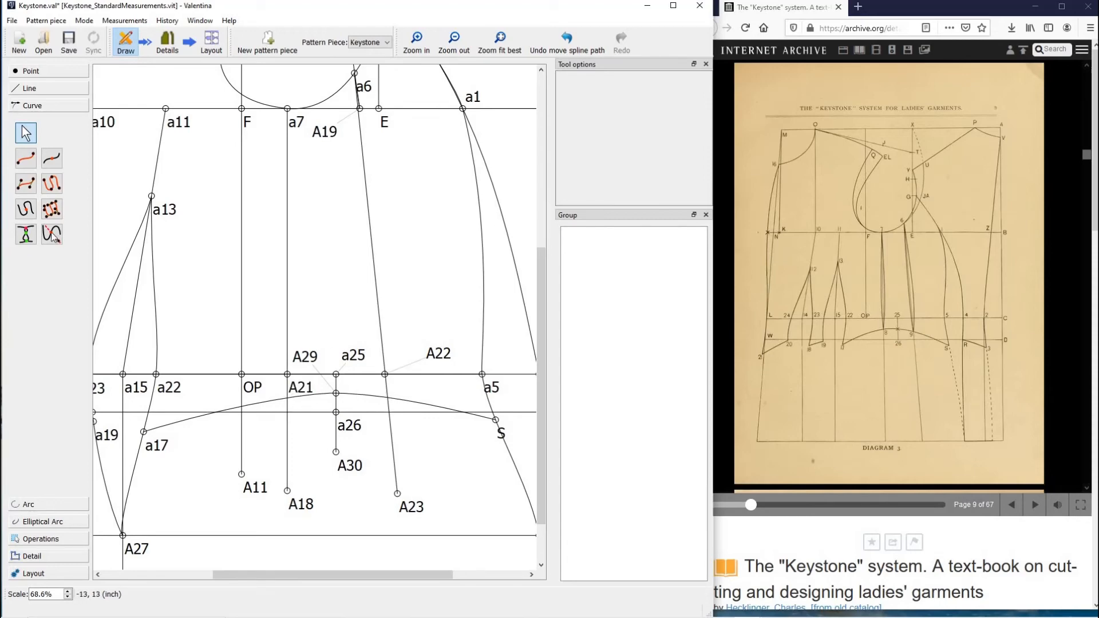
Add a point where the a17–S curve meets a 90° axis through A18, and move its label below the curve.
left_click(280, 407)
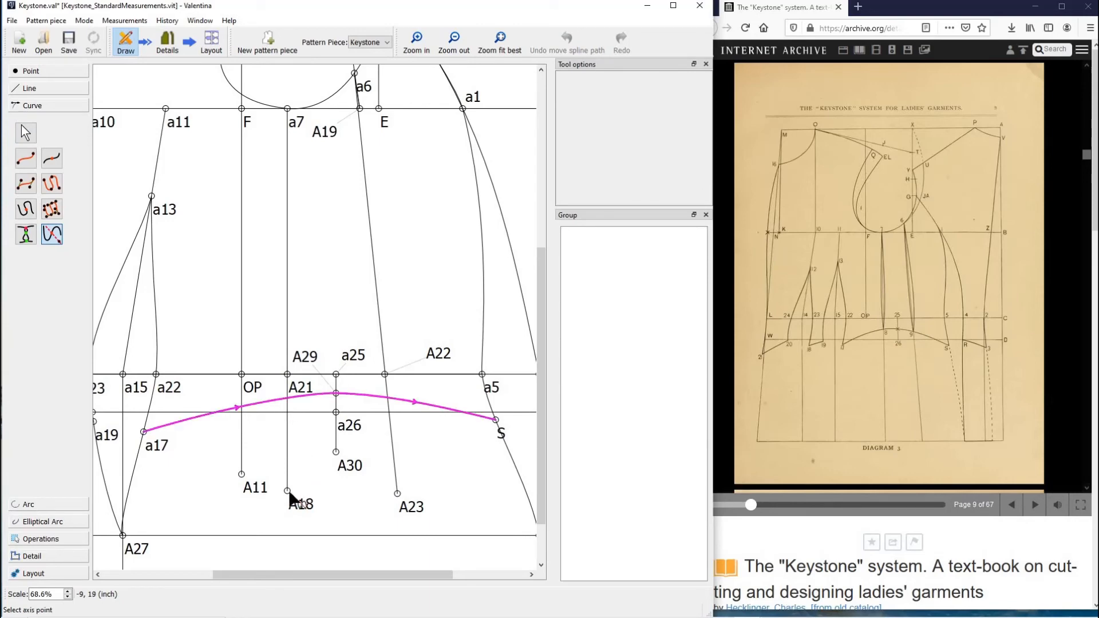
left_click(301, 457)
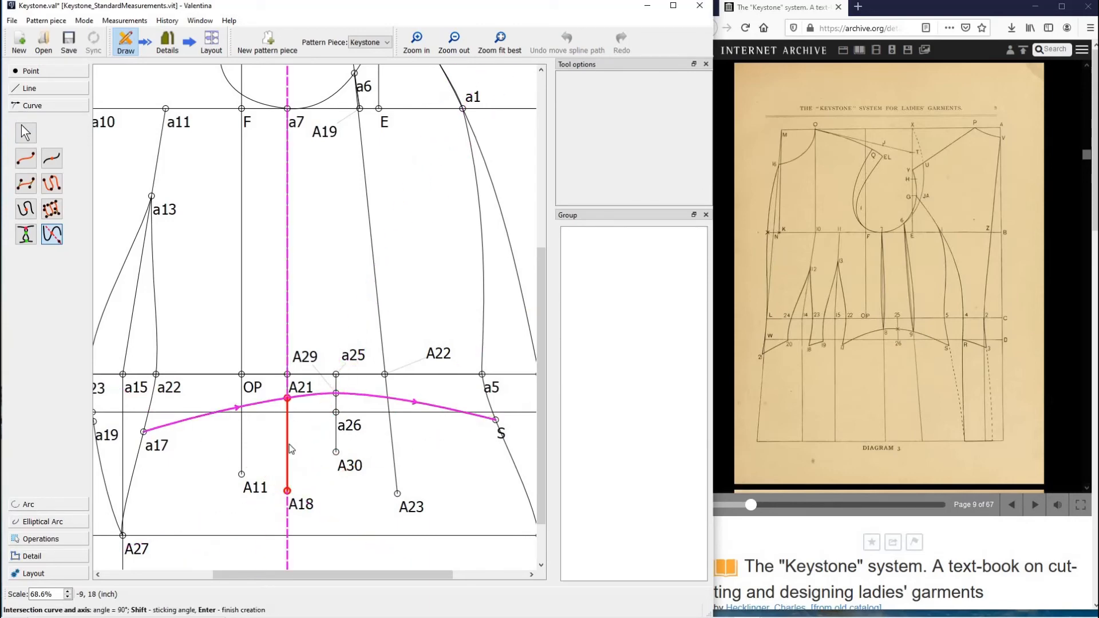
left_click(301, 452)
left_click_drag(298, 411, 283, 432)
Add a point where the a17–S curve meets an axis through A23 at about 95.9°, and move its label below the curve.
left_click(56, 239)
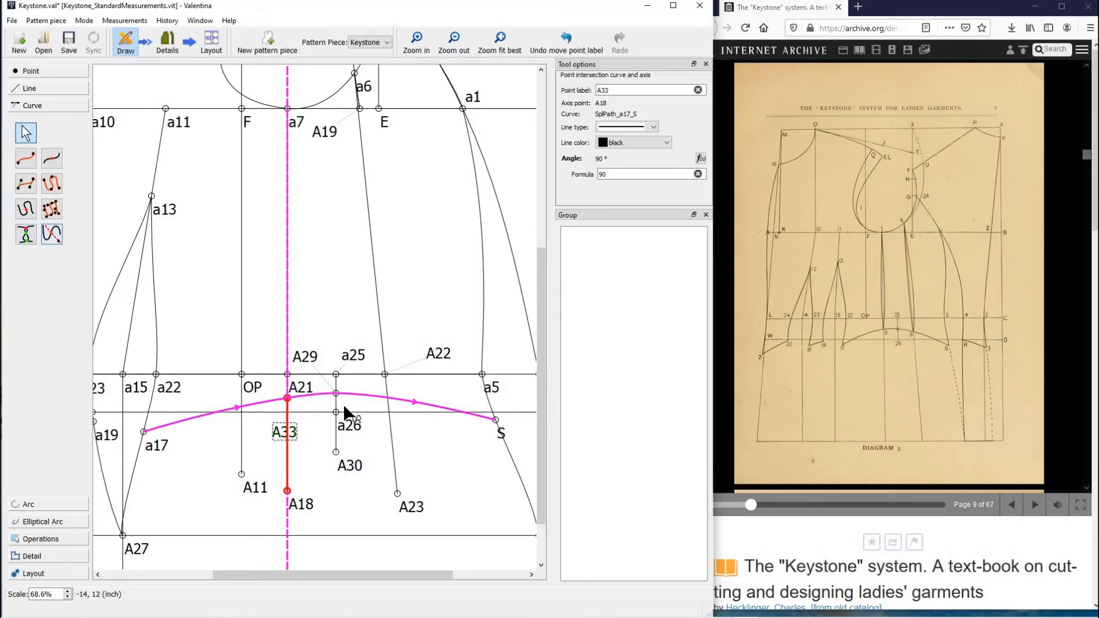
left_click(413, 402)
left_click(397, 494)
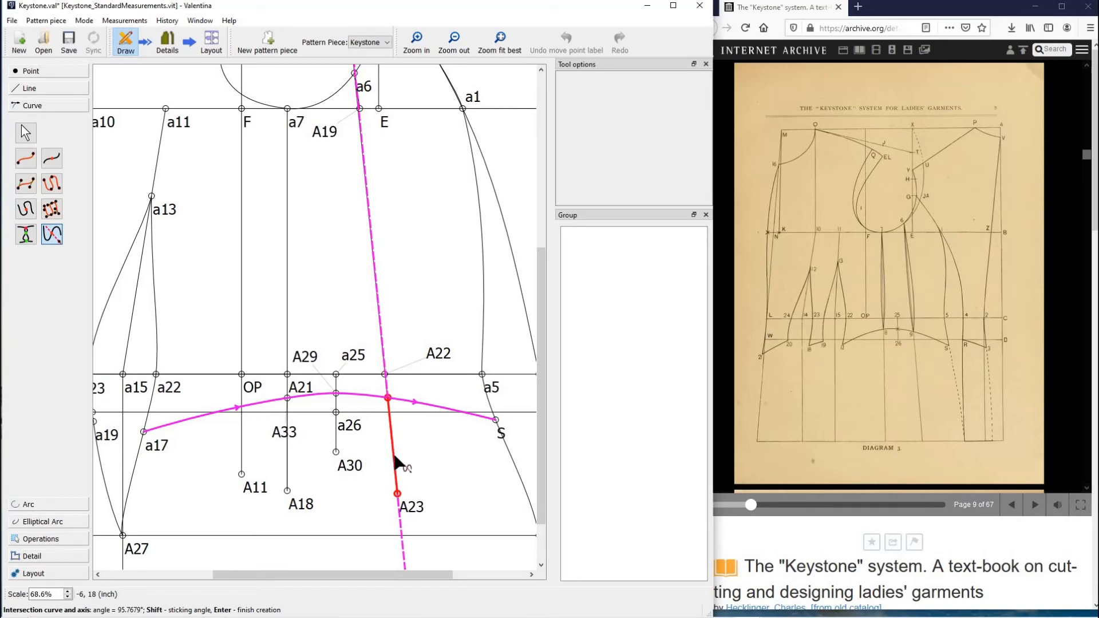
left_click(442, 467)
left_click_drag(405, 411, 411, 443)
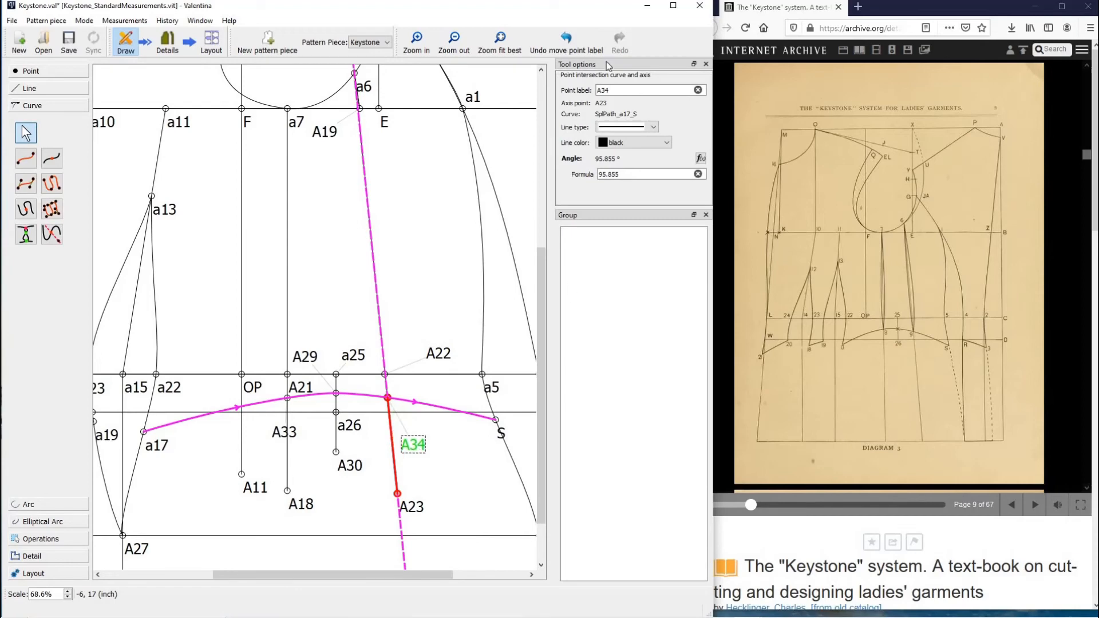
Rename the lower-edge intersection points to a9 on the A23 axis and a8 on the A18 axis, and move both labels closer to their points.
left_click_drag(617, 89, 561, 96)
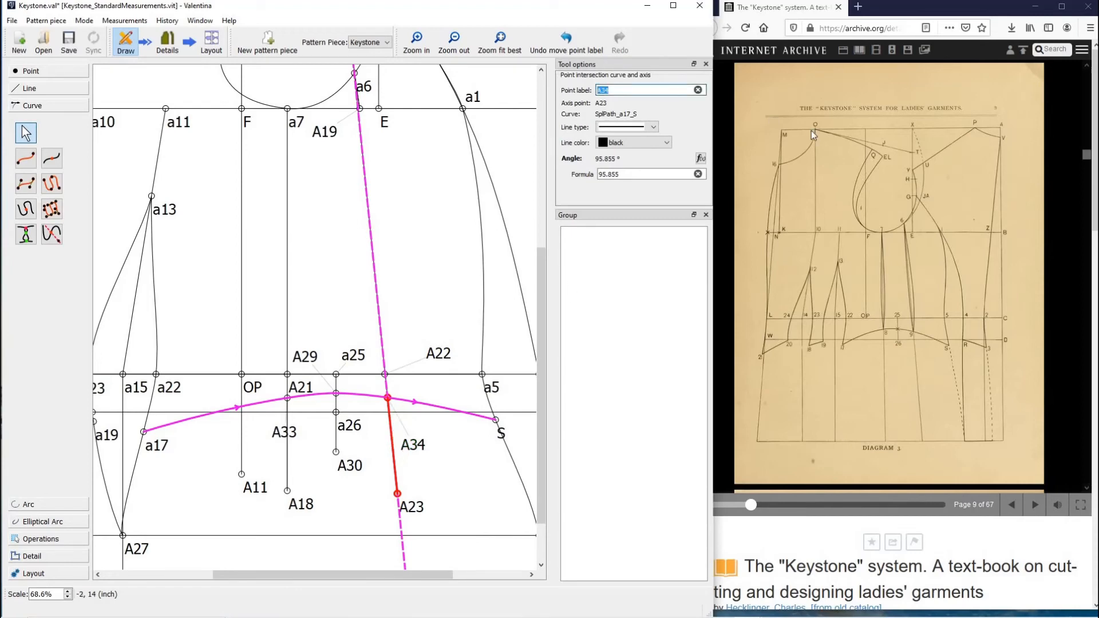
key("Return")
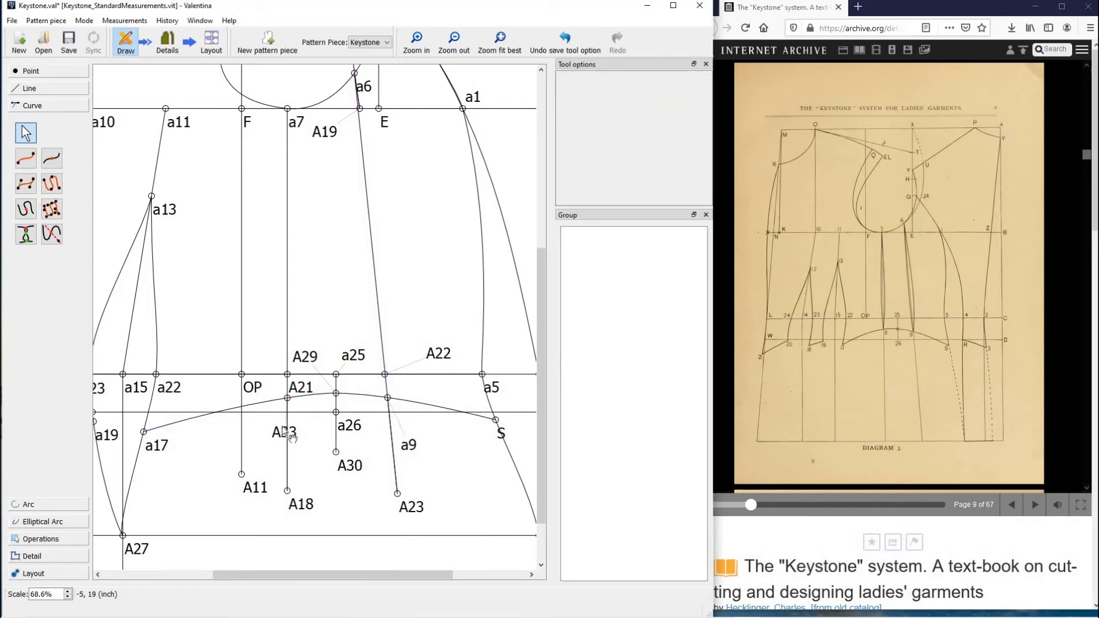
left_click(284, 431)
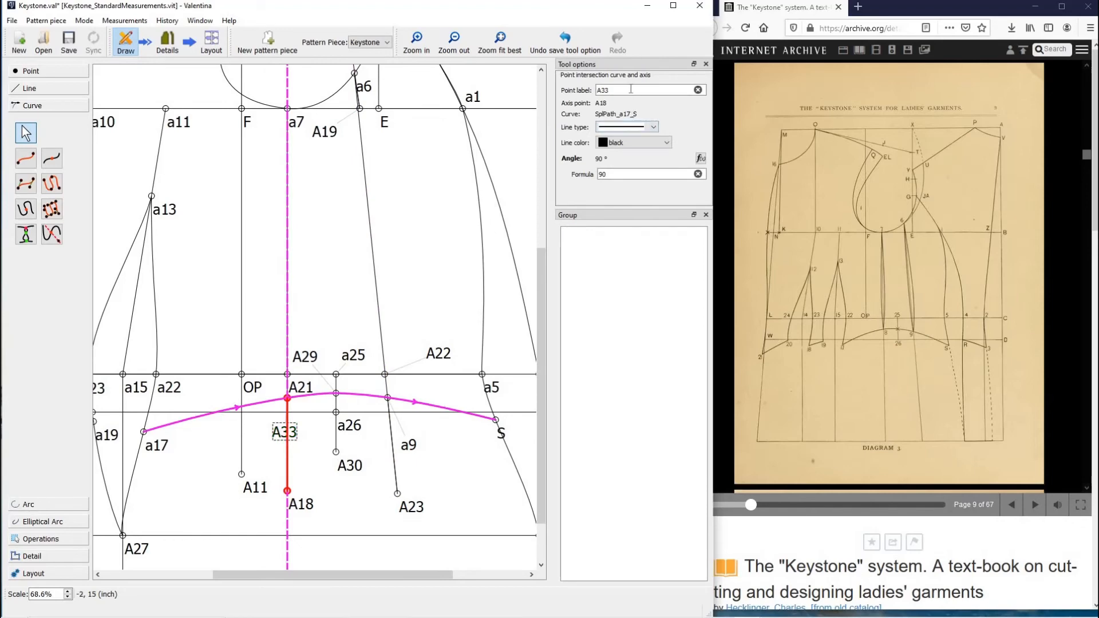
left_click_drag(631, 90, 562, 95)
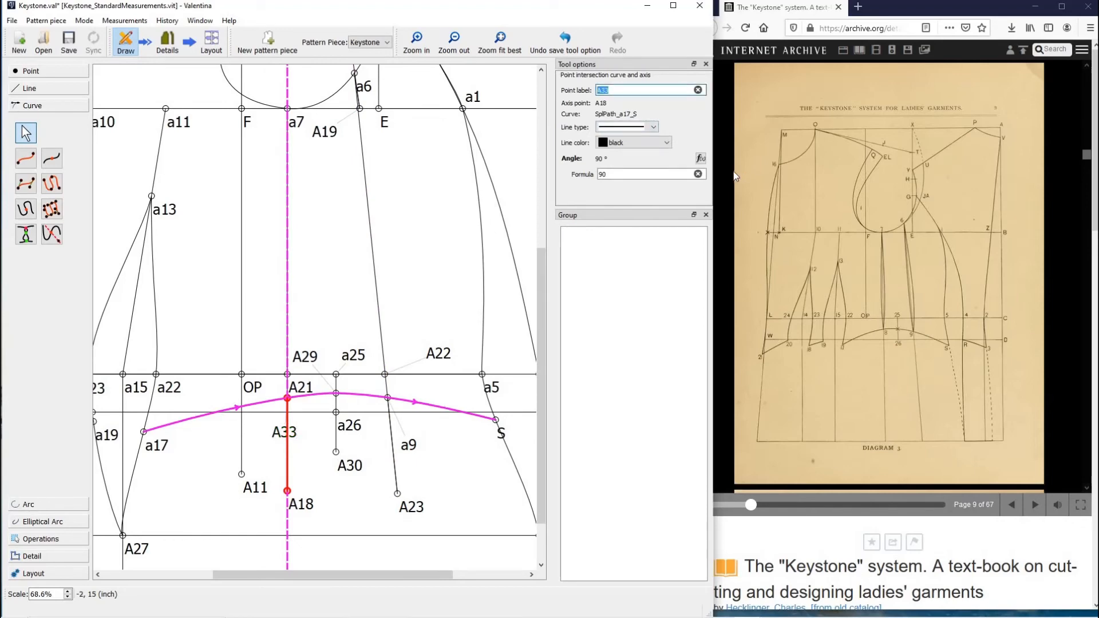
type("a8")
key("Return")
left_click_drag(267, 427, 258, 419)
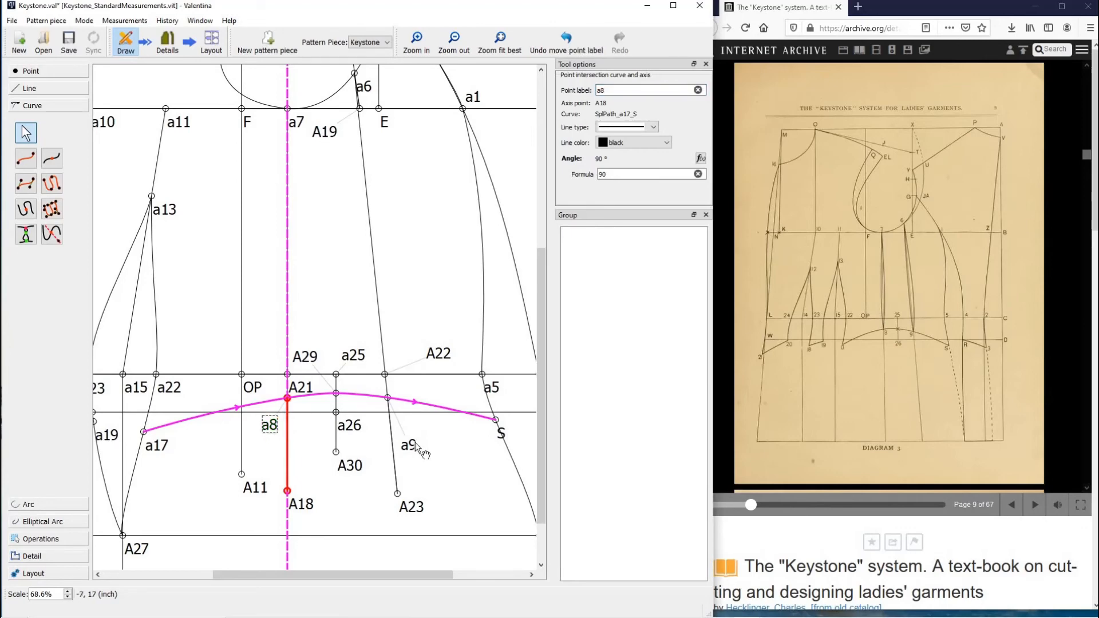
left_click(409, 419)
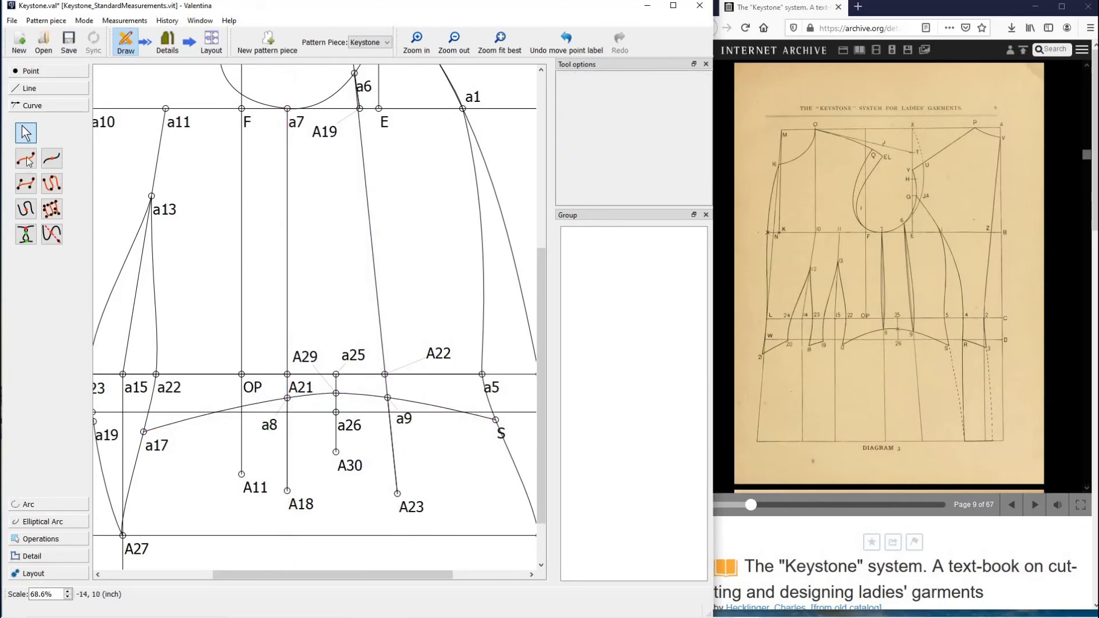
Draw a curve from a7 to a8 and adjust both handles so it bows slightly toward the F line.
left_click(293, 121)
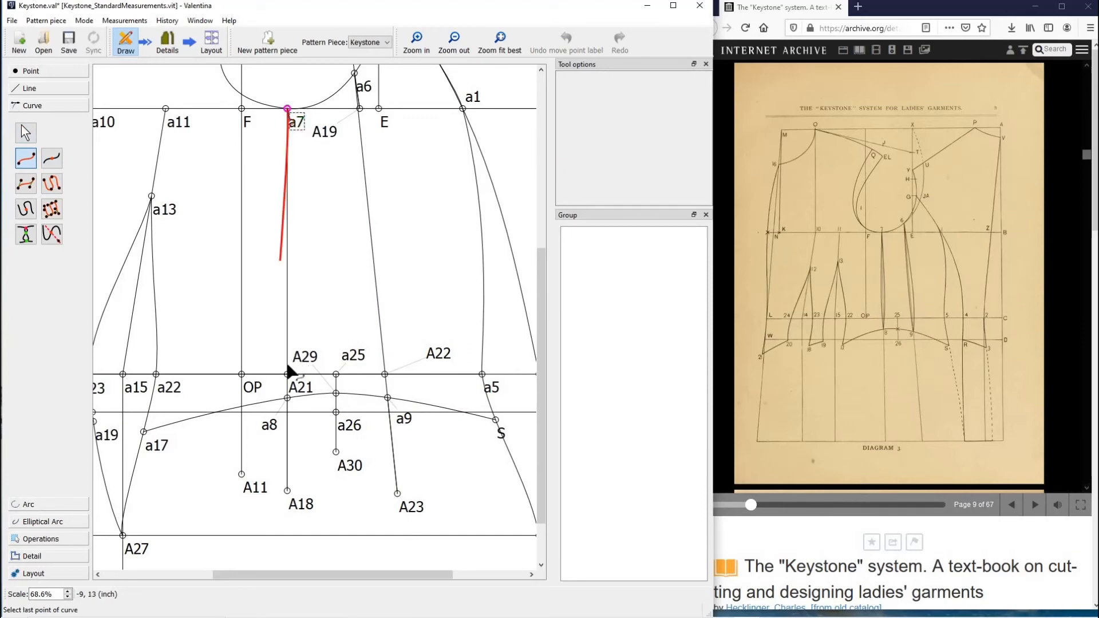
left_click(287, 398)
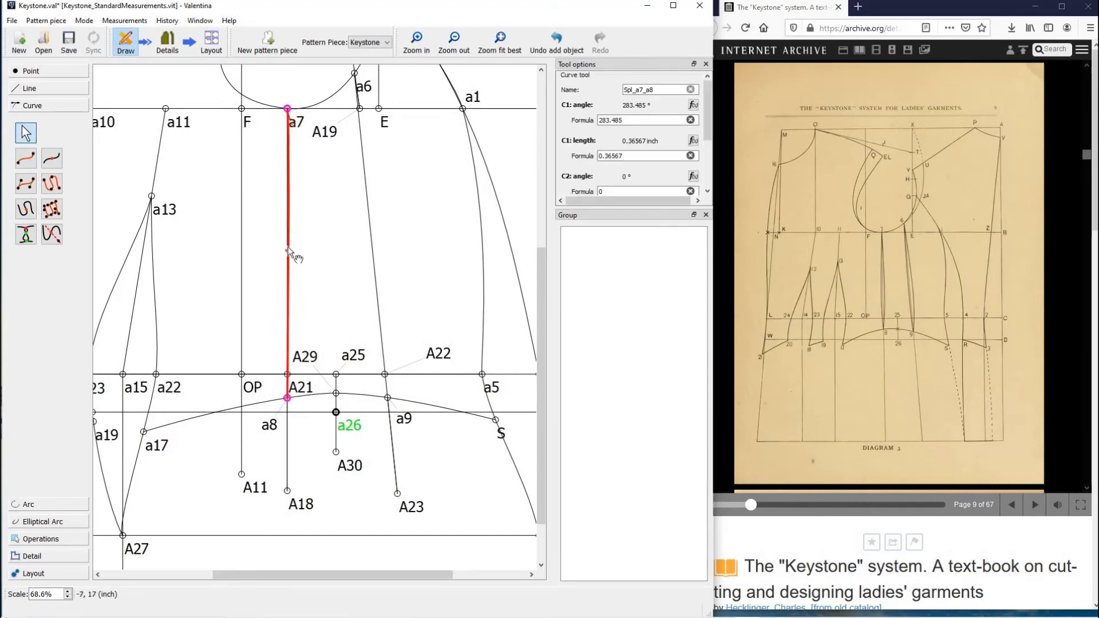
left_click_drag(287, 251, 281, 252)
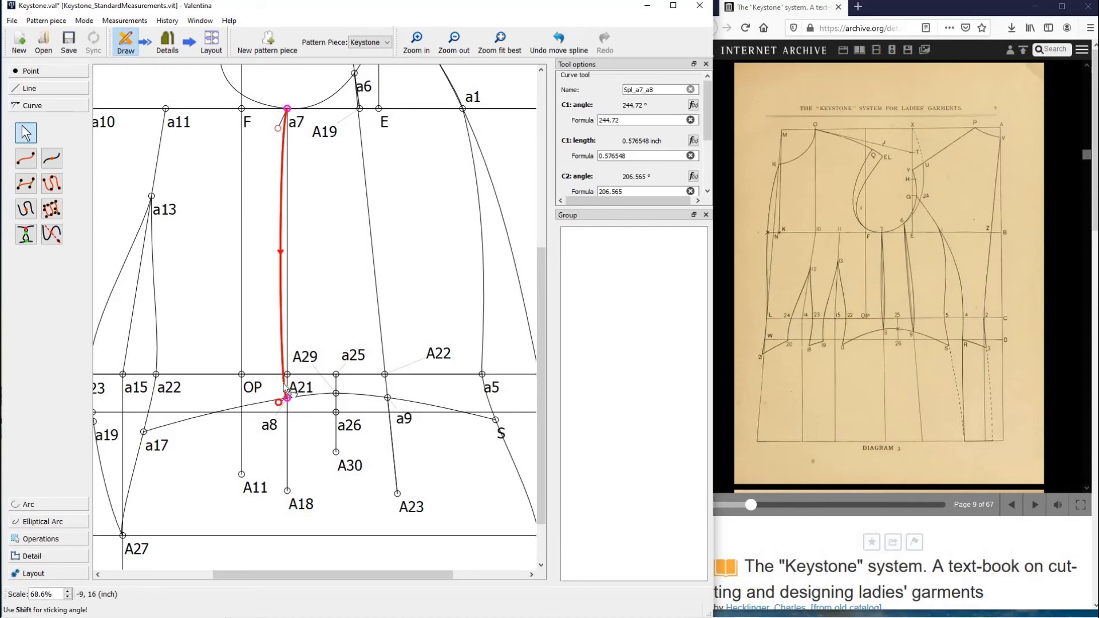
left_click_drag(279, 402, 279, 364)
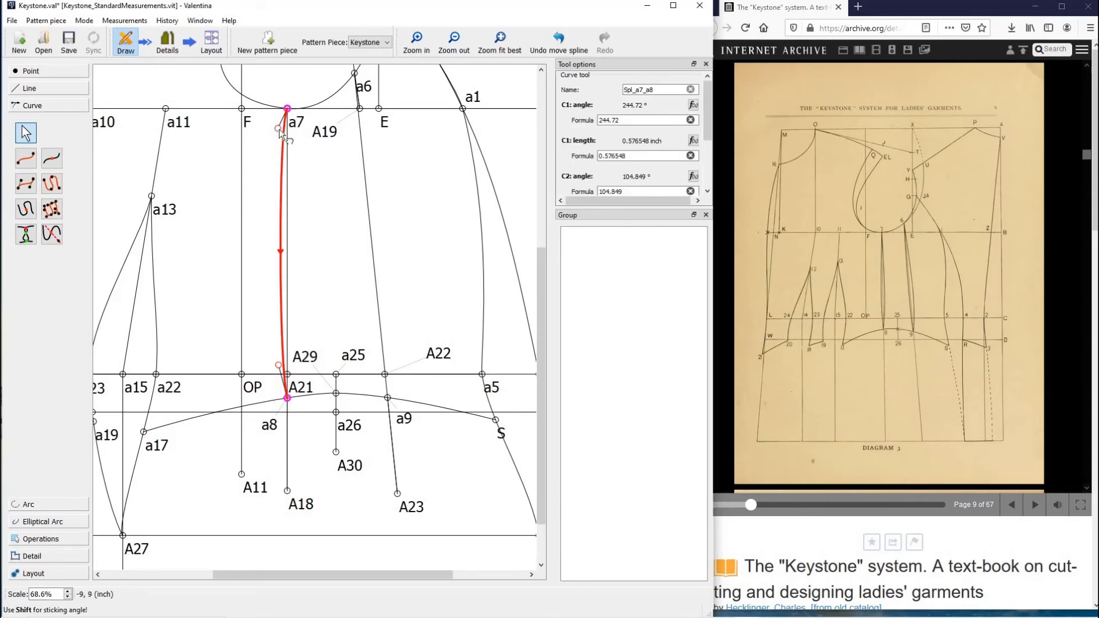
left_click_drag(280, 130, 281, 160)
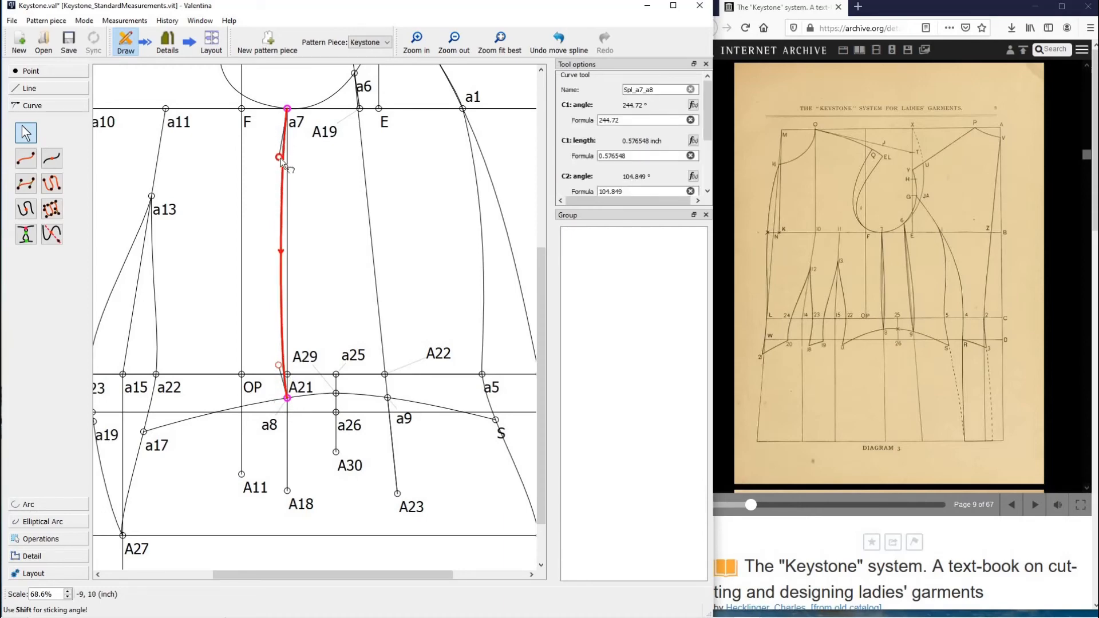
left_click(310, 198)
Draw a second curve from a7 to a8, bowing slightly toward E to mirror the first one, and adjust its handles.
left_click(26, 158)
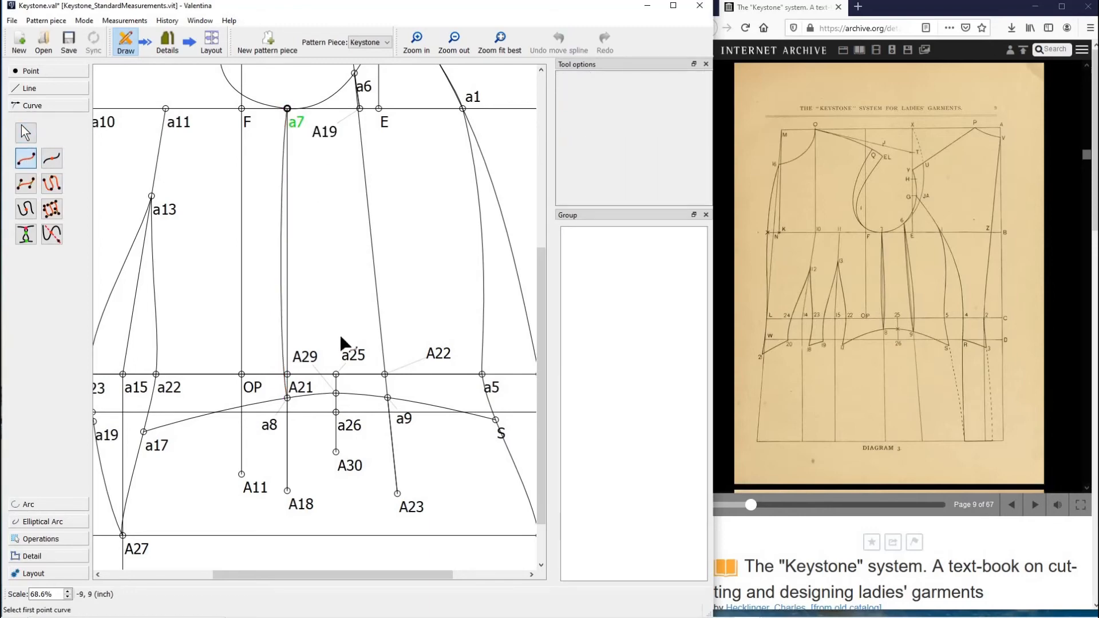
left_click(270, 424)
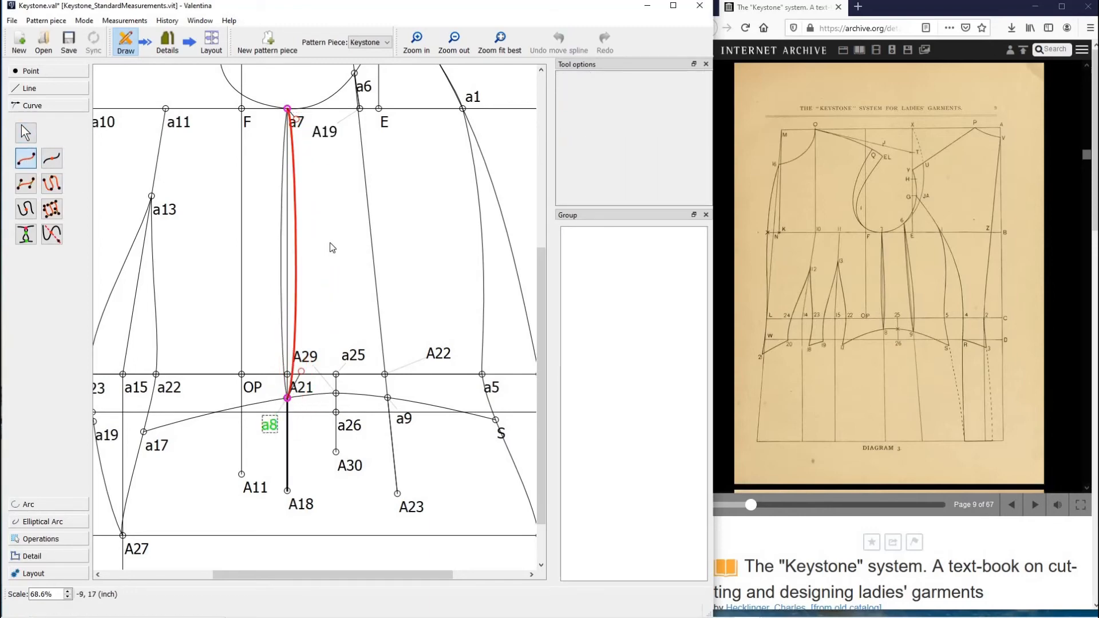
left_click_drag(296, 119, 295, 124)
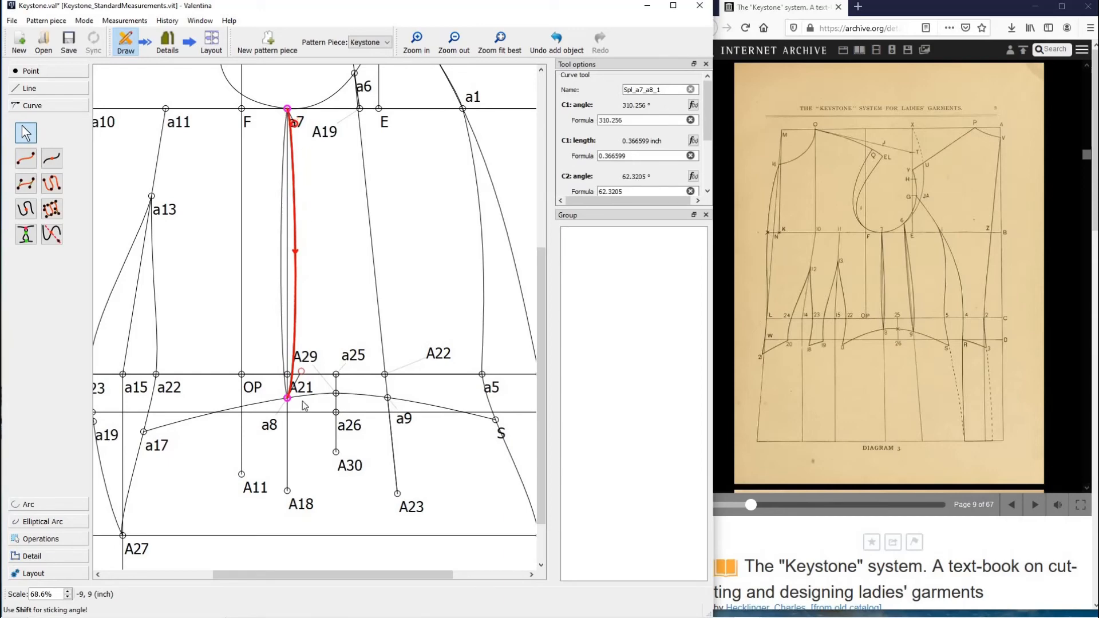
left_click_drag(302, 371, 299, 363)
left_click(441, 184)
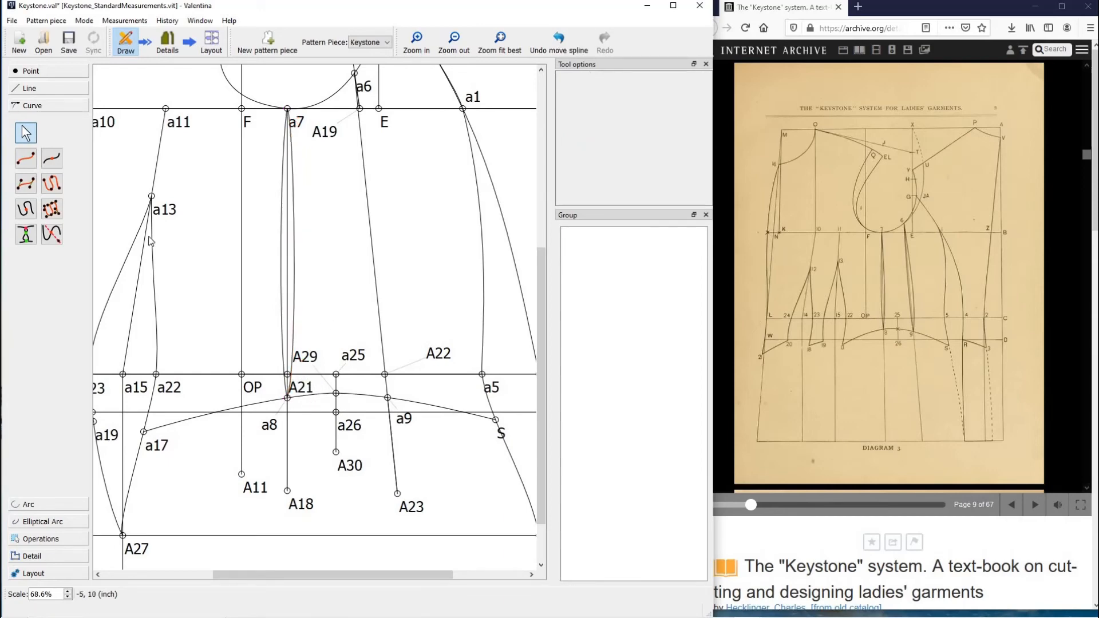
Draw a curve from a6 to a9 and adjust both handles so it bows slightly toward the a7–a8 seam.
left_click(25, 158)
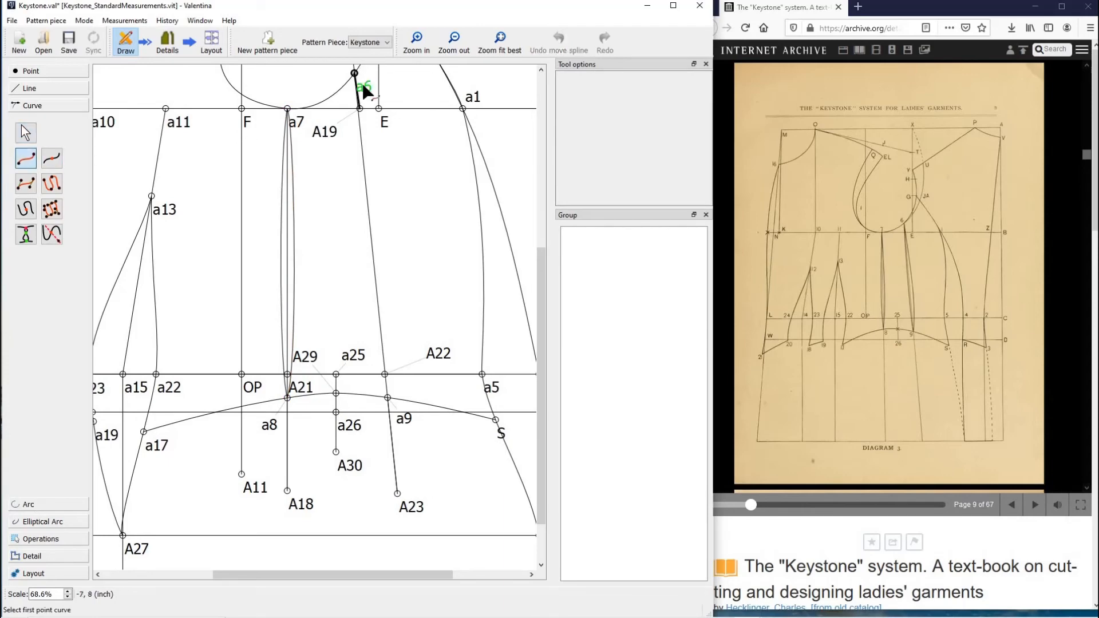
left_click(363, 86)
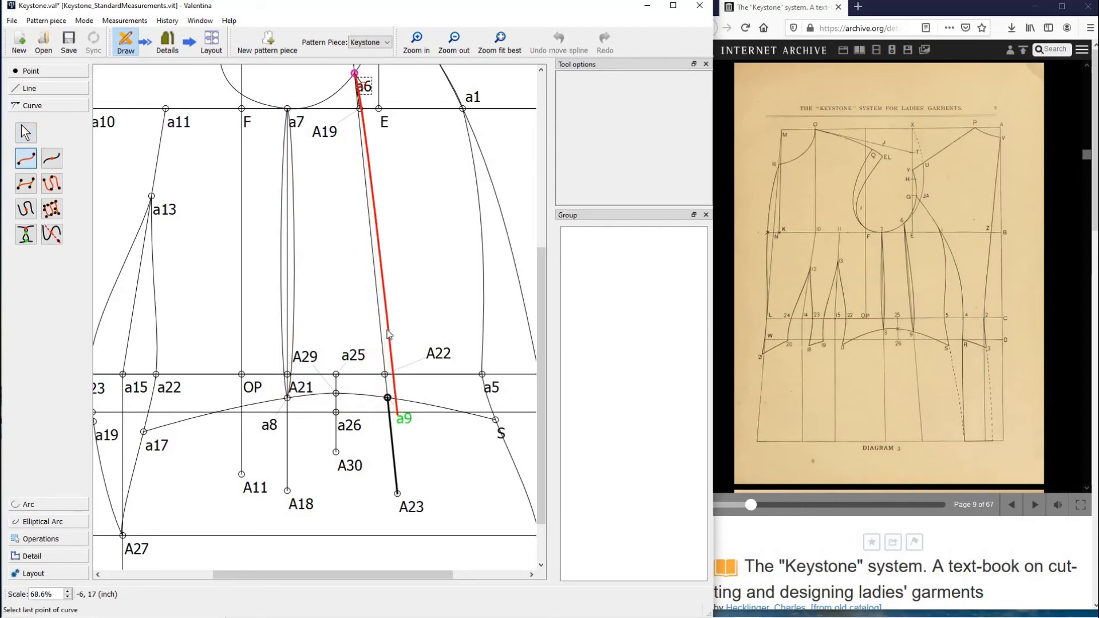
left_click(388, 397)
left_click_drag(370, 232, 369, 363)
left_click_drag(354, 86, 356, 263)
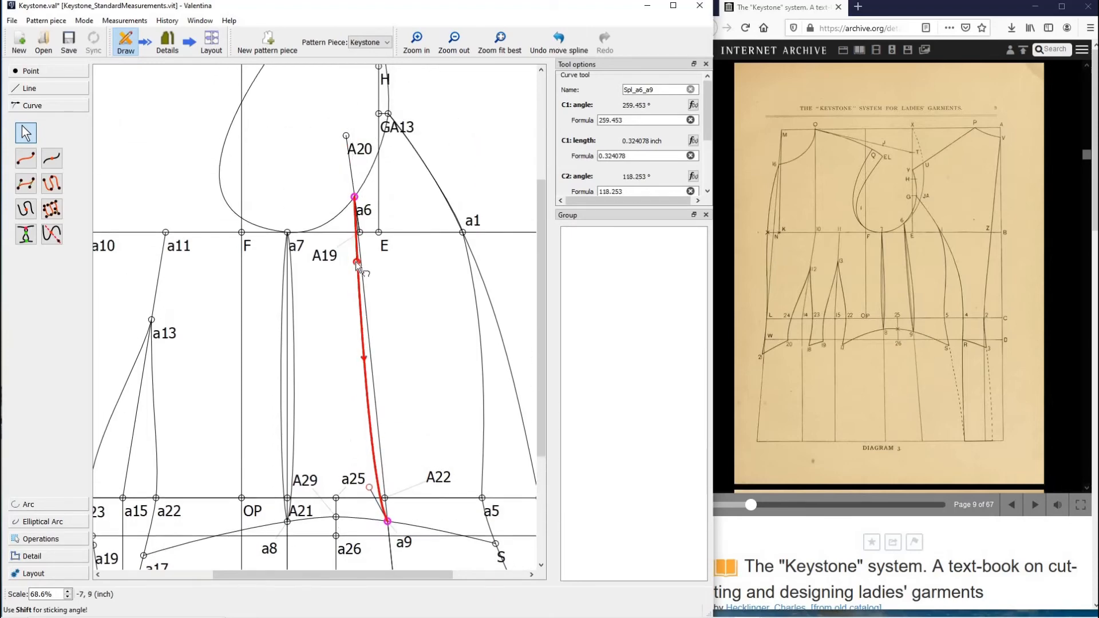
left_click(210, 265)
Draw a second a6–a9 curve bowing toward a5, shape it with its handles, and refine the handles of the first a6–a9 curve.
left_click(27, 160)
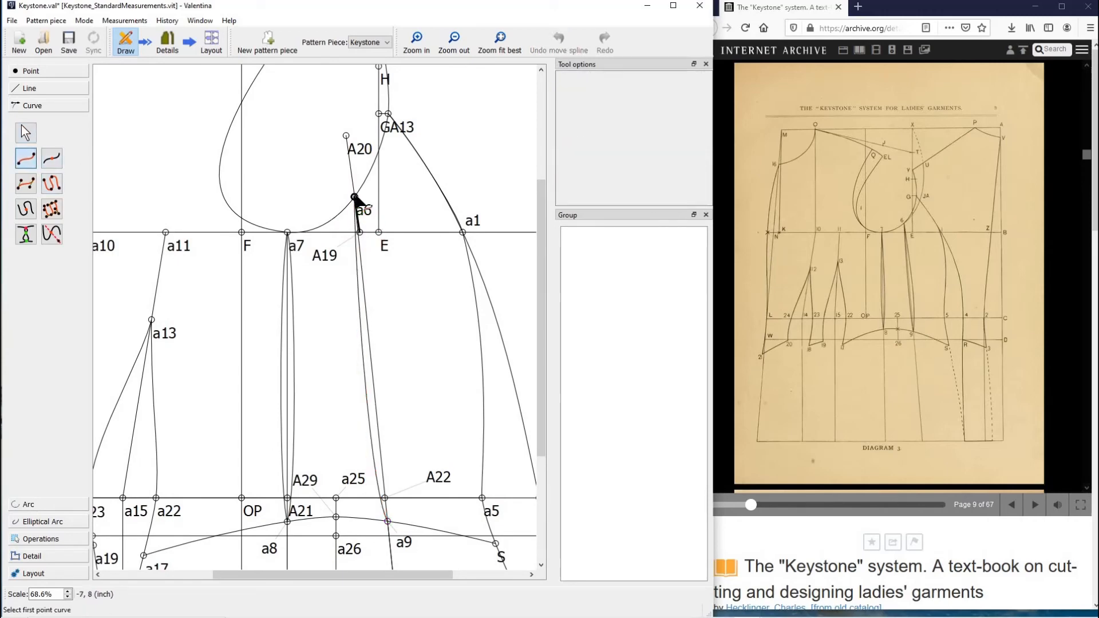
left_click(355, 198)
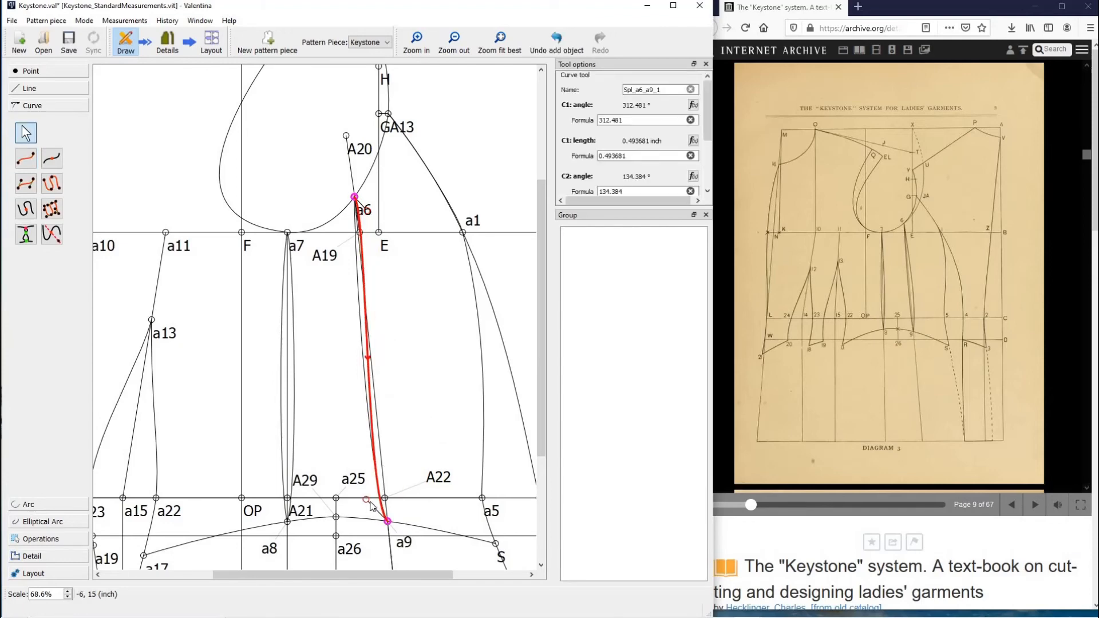
left_click_drag(388, 497, 400, 490)
left_click_drag(395, 485, 403, 468)
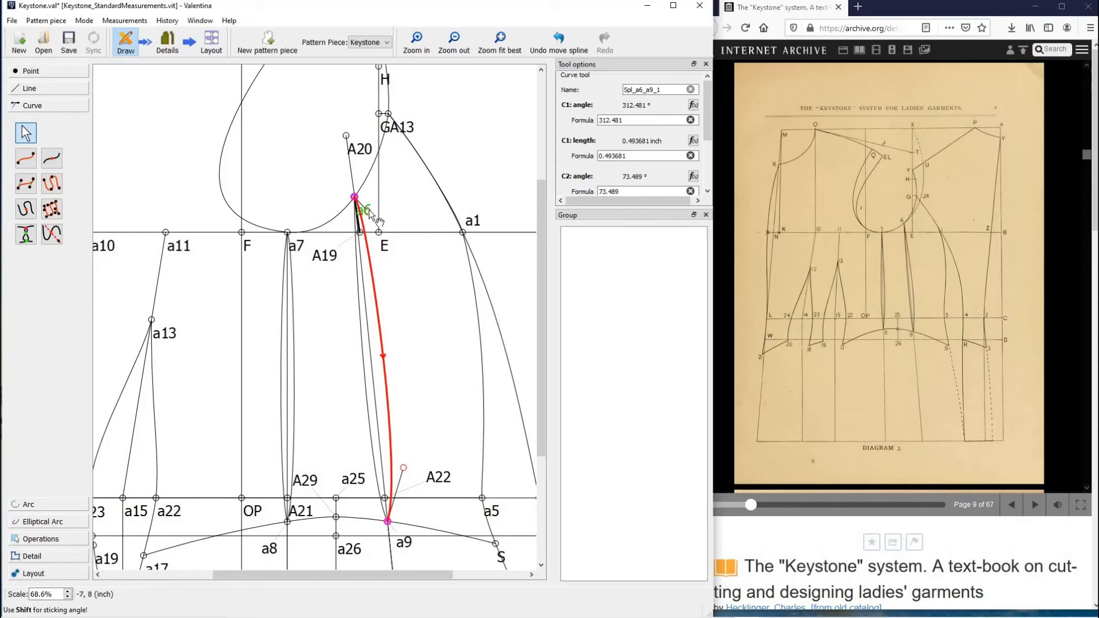
left_click_drag(368, 210, 370, 401)
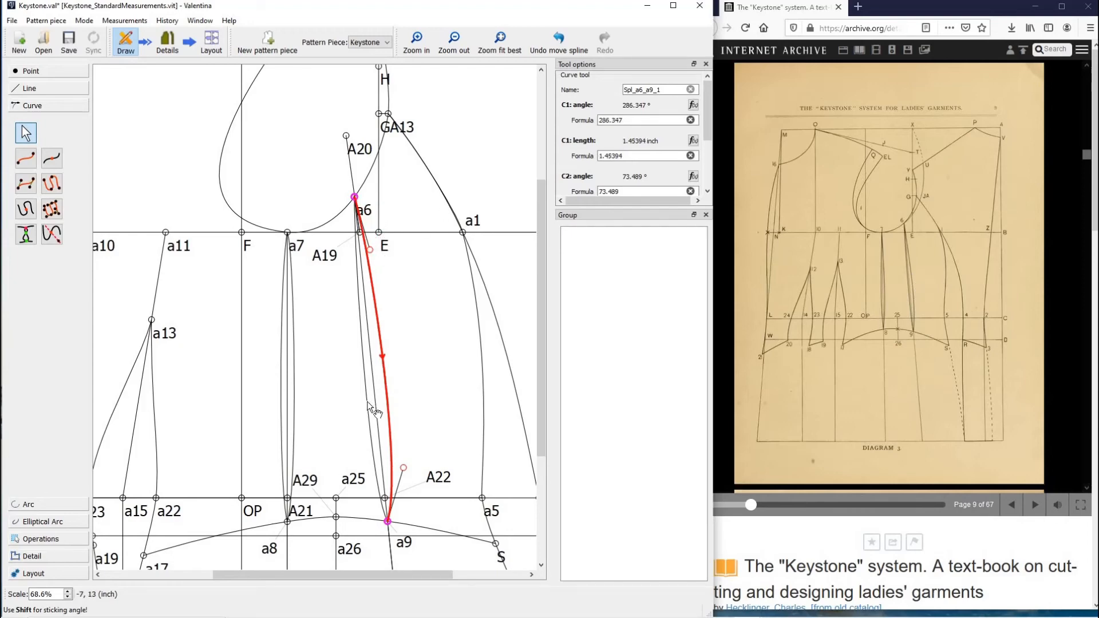
left_click(368, 402)
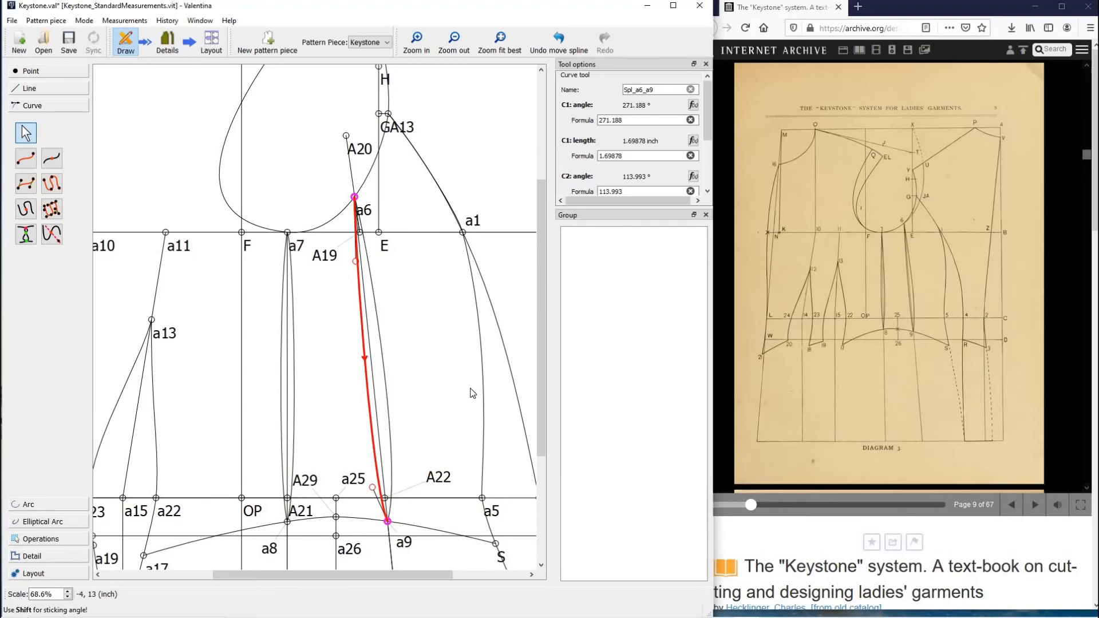
left_click(426, 421)
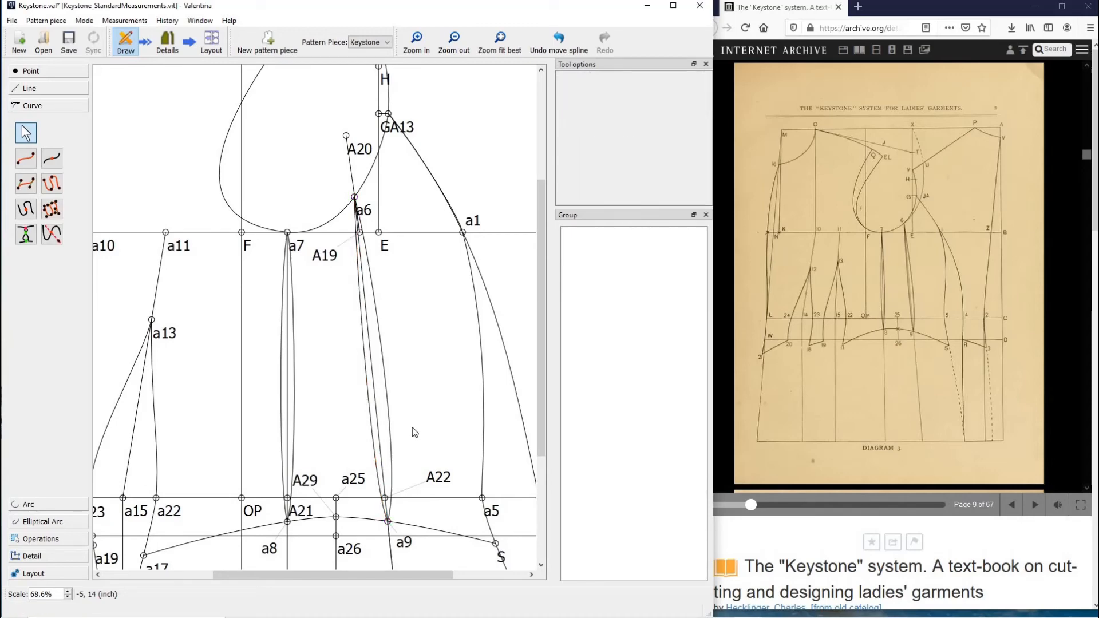
Add point U on the line from Y to P, at a distance of 1 inch from Y.
scroll(424, 372, "down", 1)
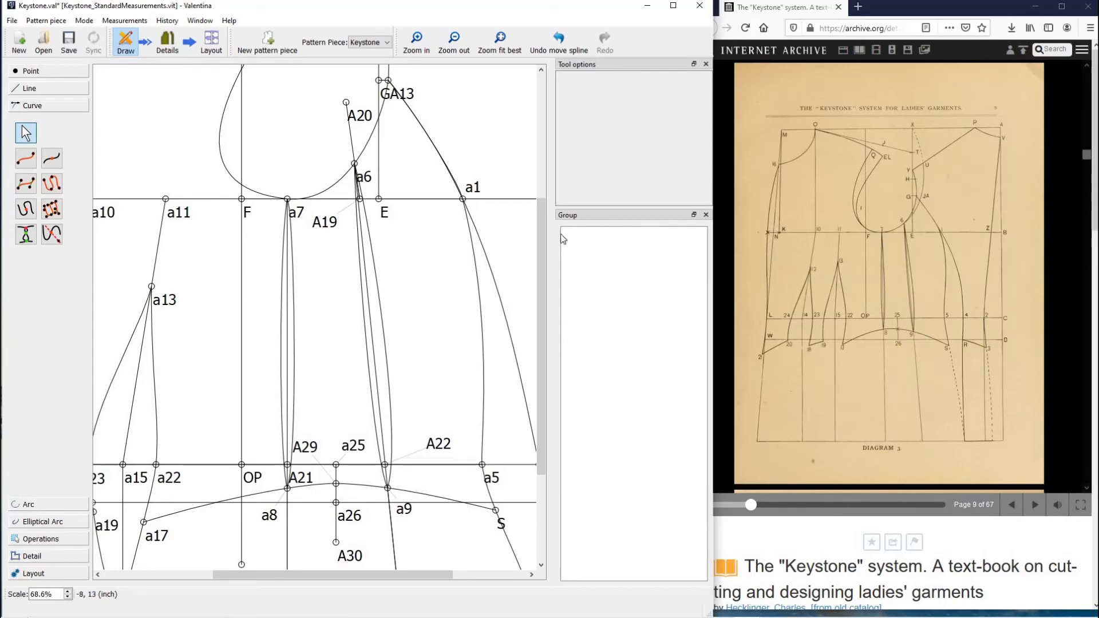
scroll(498, 252, "up", 2)
scroll(499, 259, "up", 6)
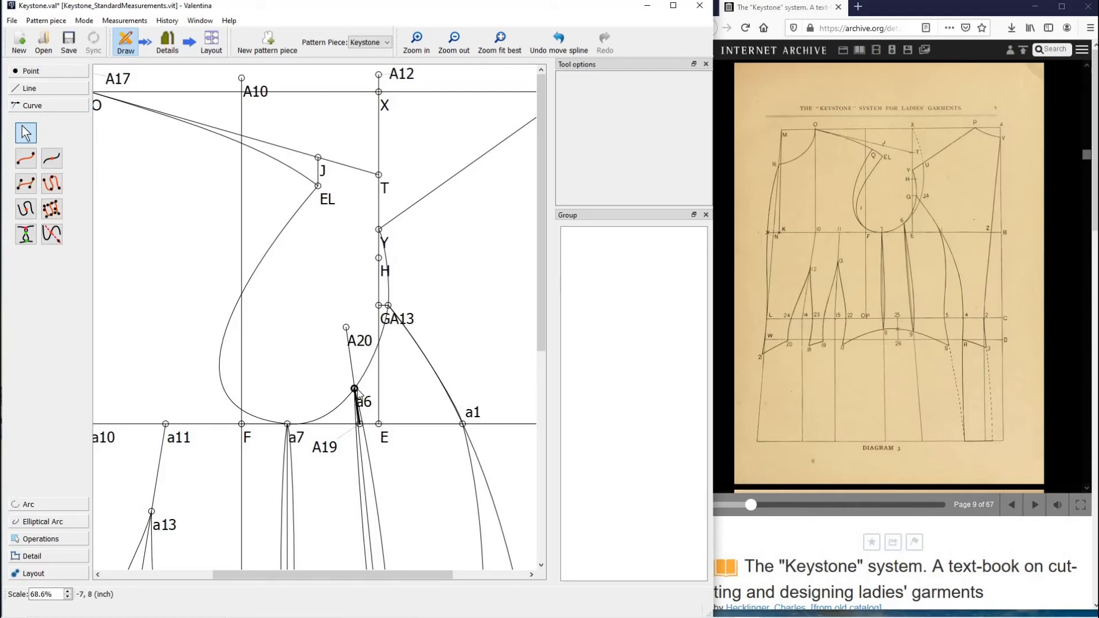
mouse_move(356, 390)
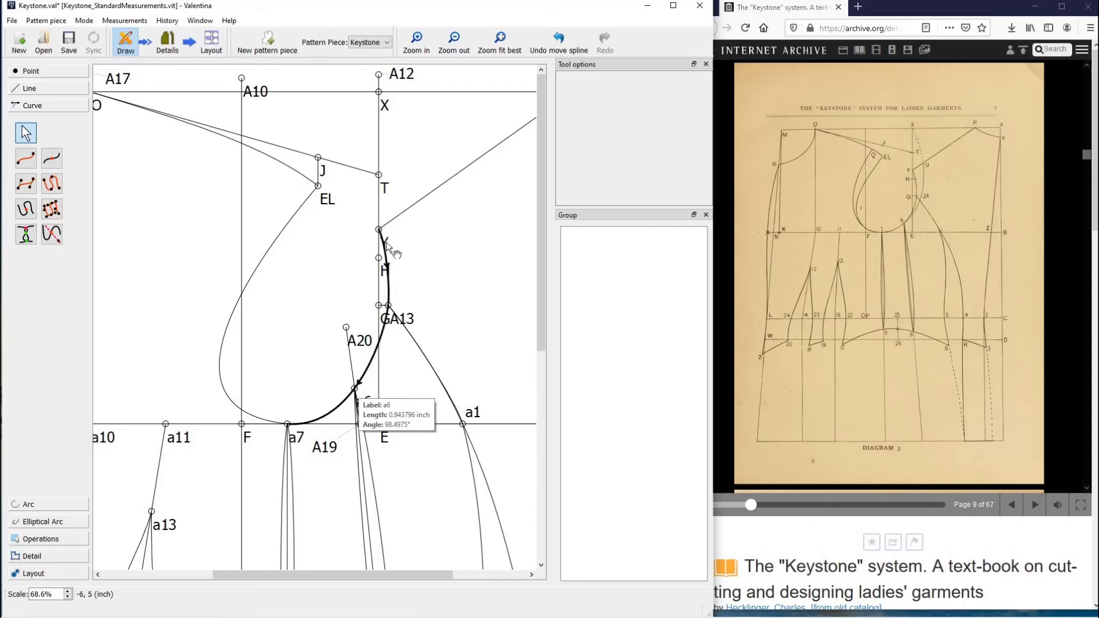
left_click(48, 72)
left_click(51, 123)
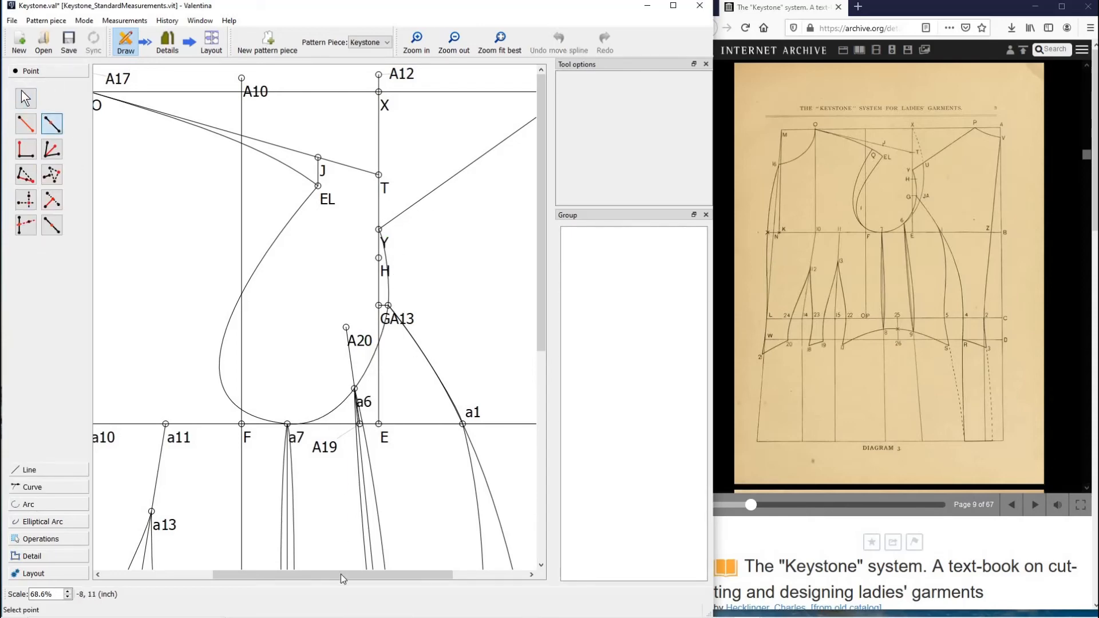
left_click_drag(341, 574, 443, 584)
left_click(243, 229)
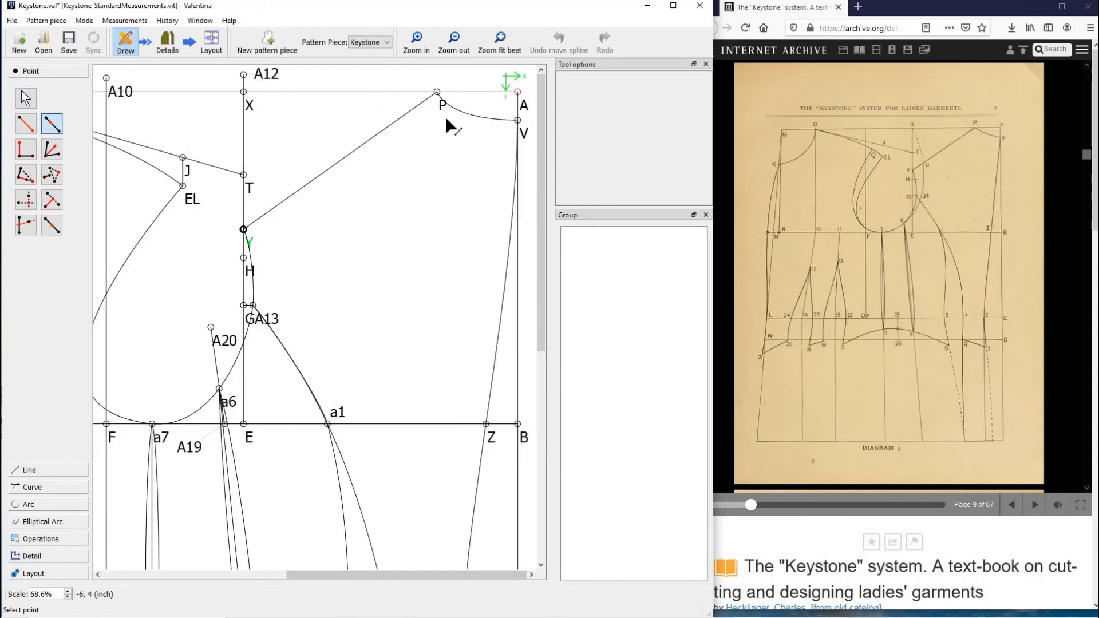
left_click(437, 92)
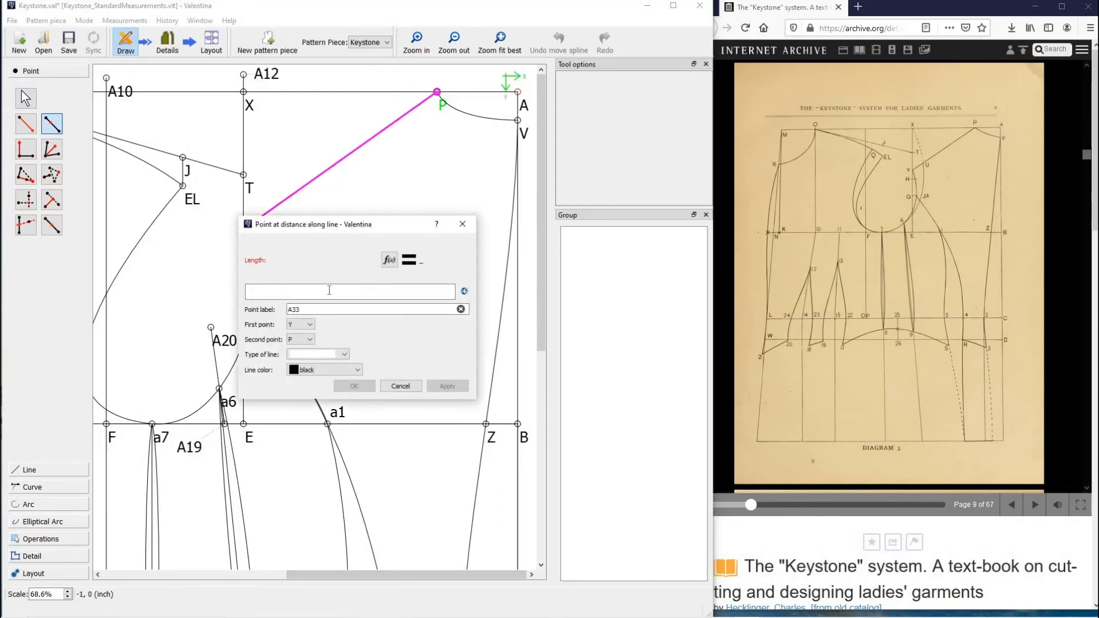
left_click(329, 291)
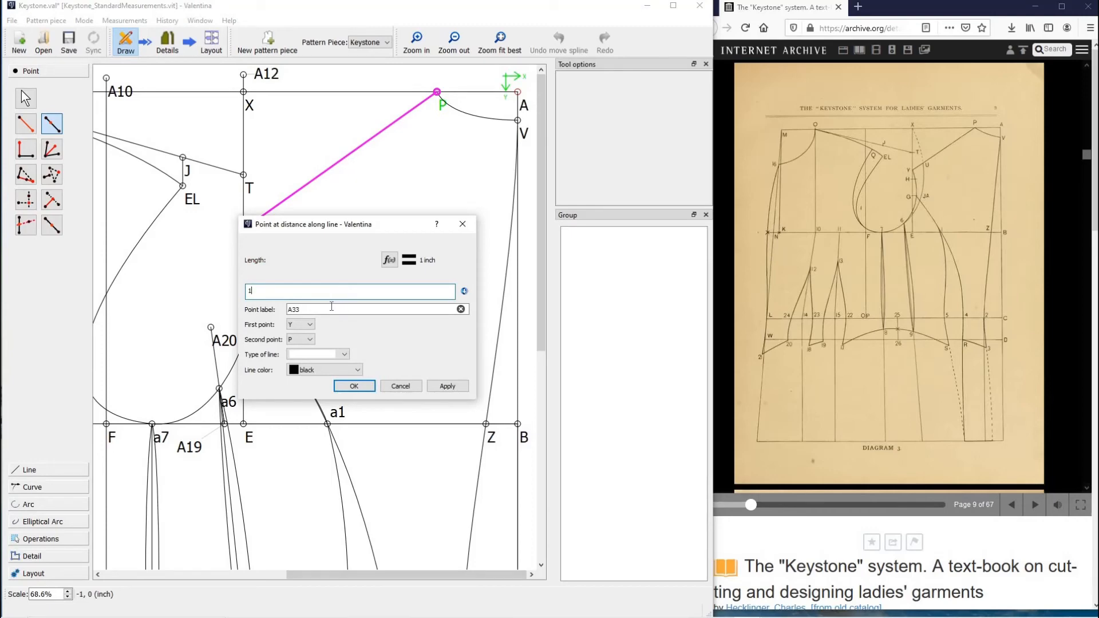
left_click_drag(332, 306, 291, 310)
type("U")
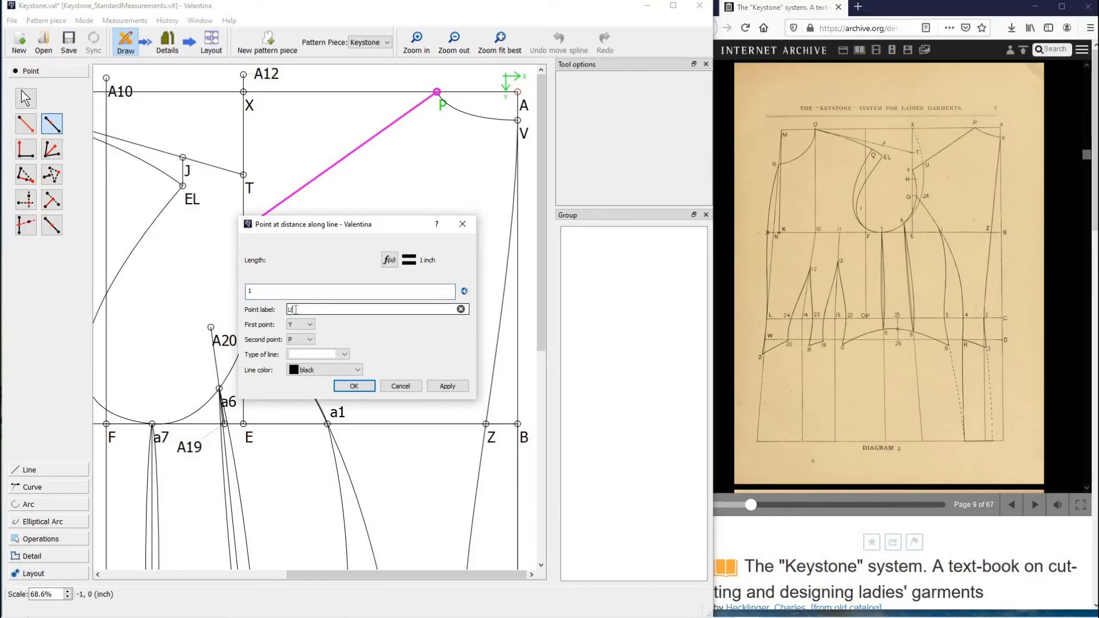
left_click(354, 386)
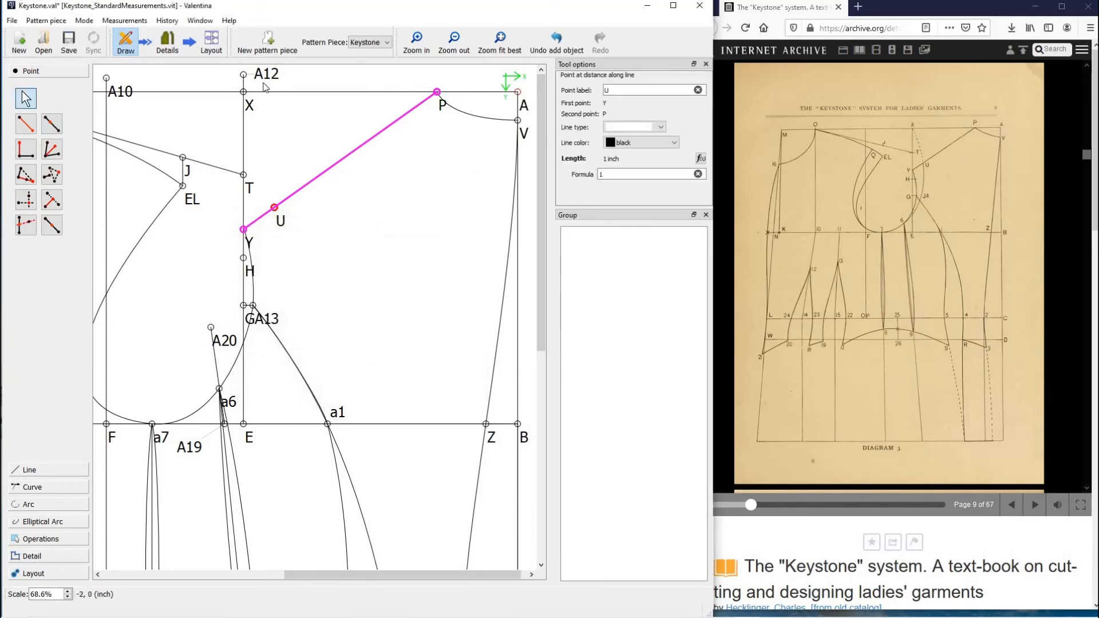
Draw a curved path for the back armhole, starting at X and passing through U toward a6.
left_click(32, 487)
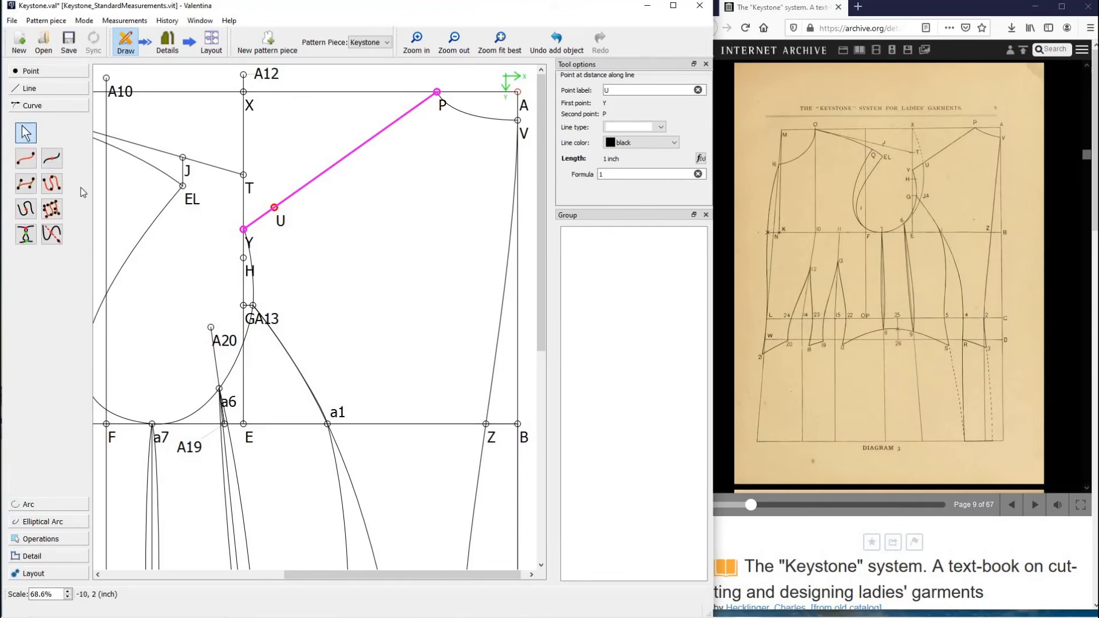
left_click(51, 183)
left_click(244, 91)
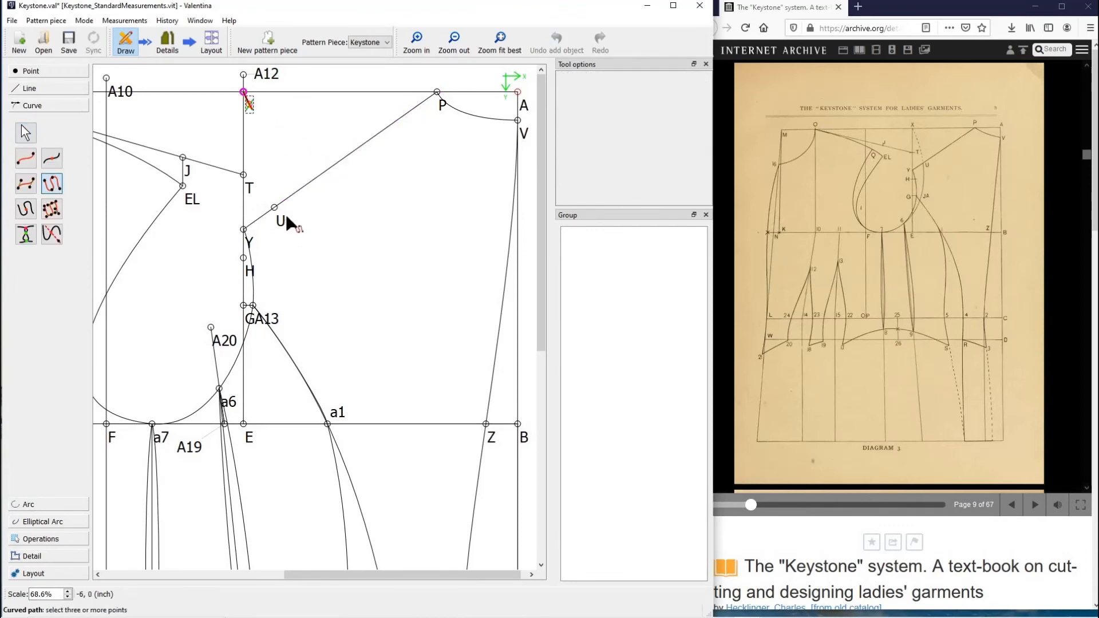
left_click(274, 207)
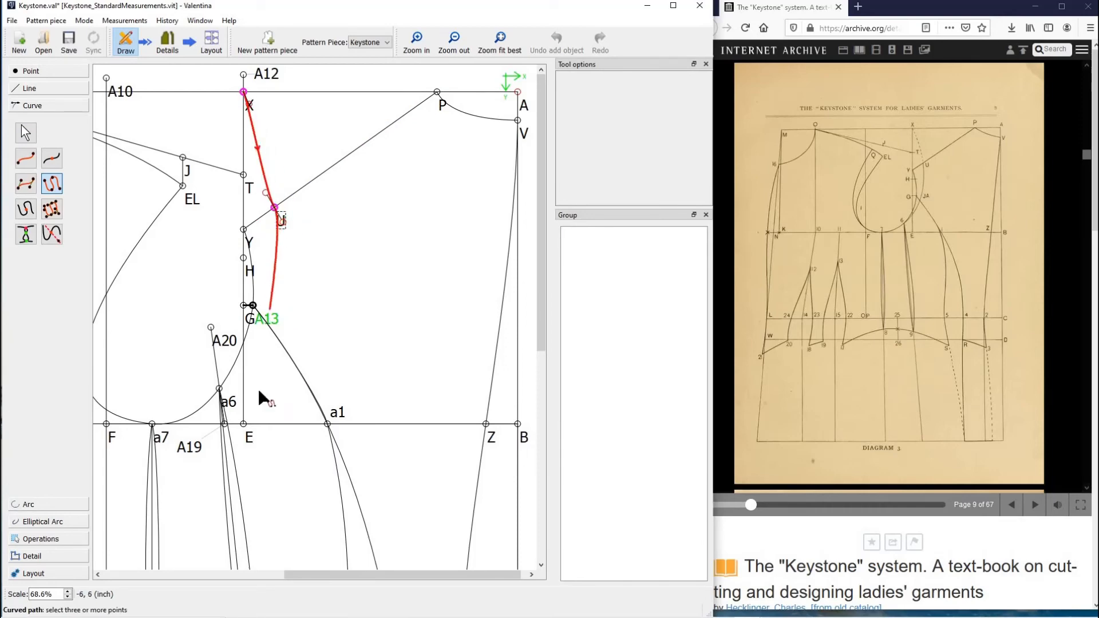
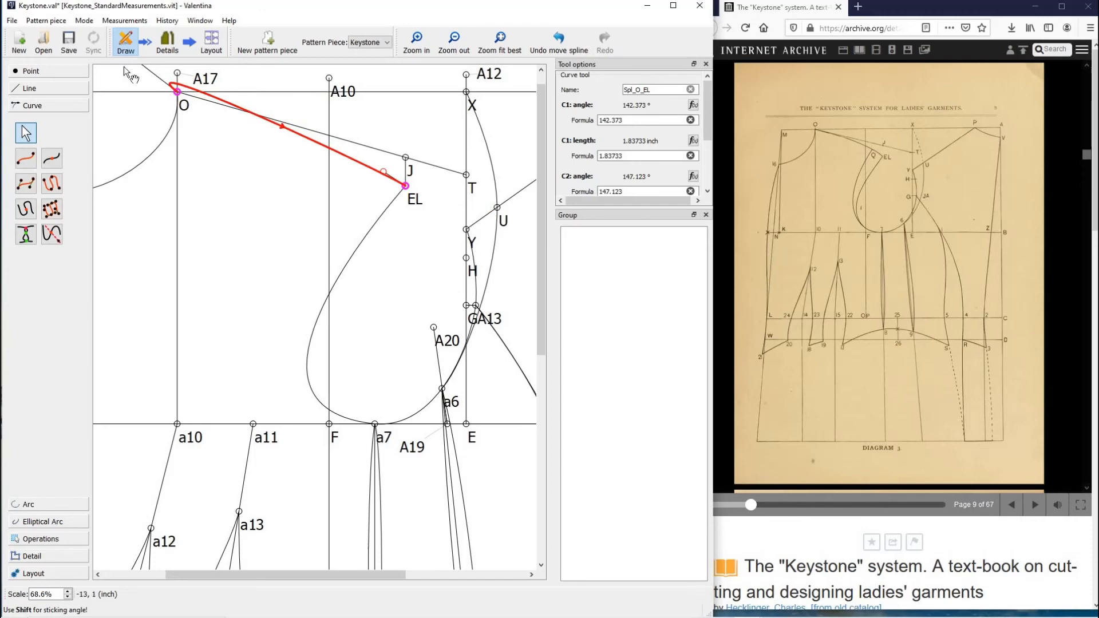
Adjust the O-end handle of the O–EL shoulder curve so it bows slightly toward line O–T.
left_click_drag(123, 66, 245, 128)
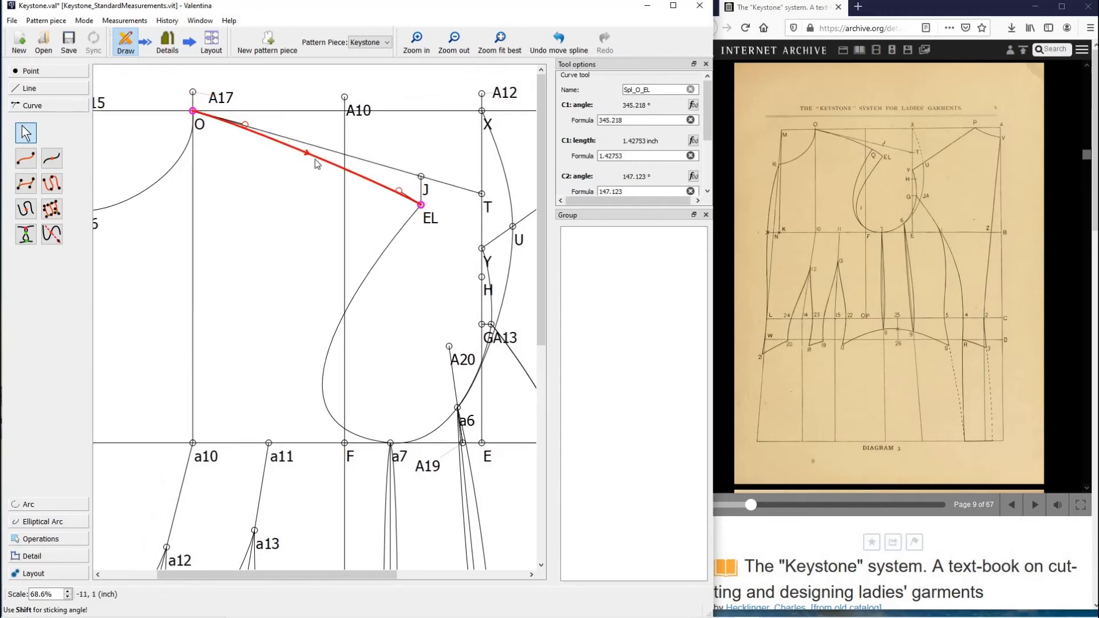
left_click_drag(245, 126, 359, 148)
key("Return")
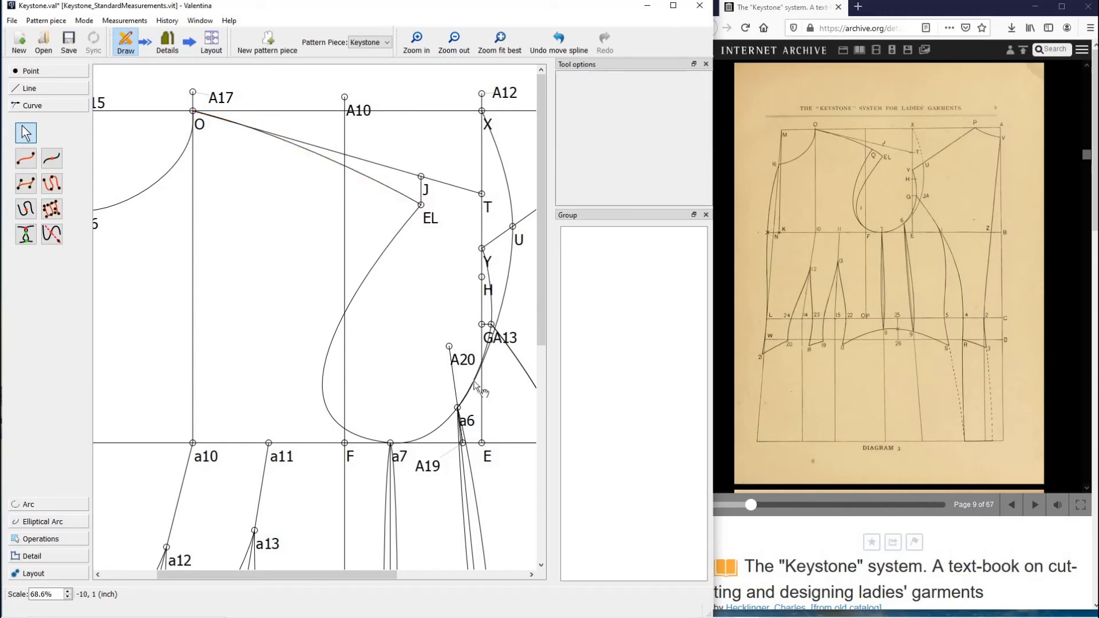
Segment the O–EL curve with a point placed at the length of line U–P (Line_U_P) from O.
left_click(57, 163)
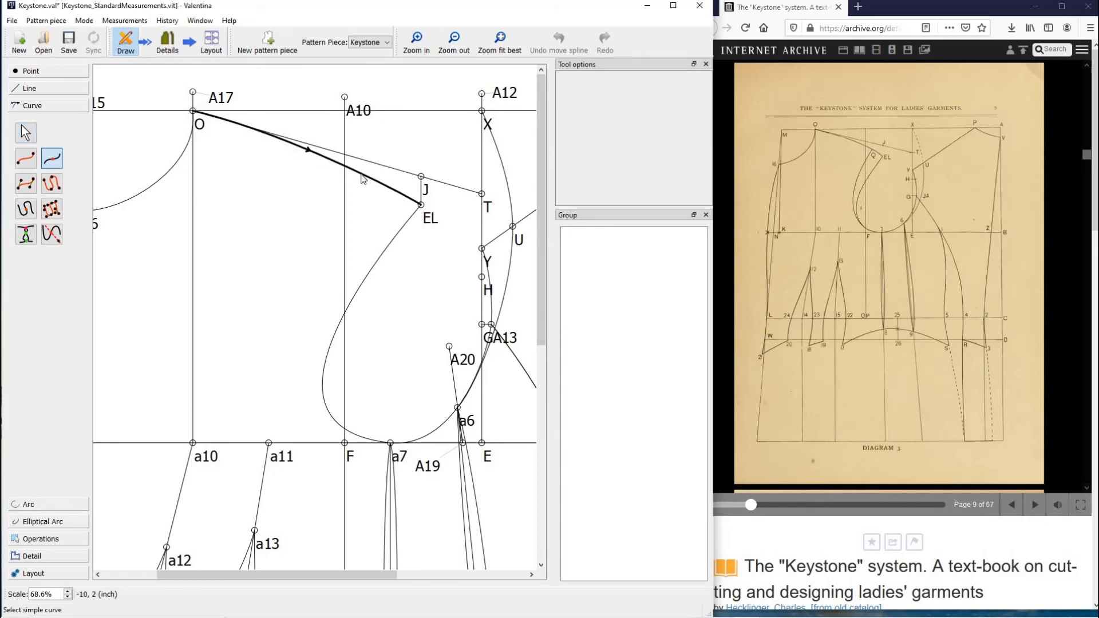
left_click(361, 179)
left_click(390, 282)
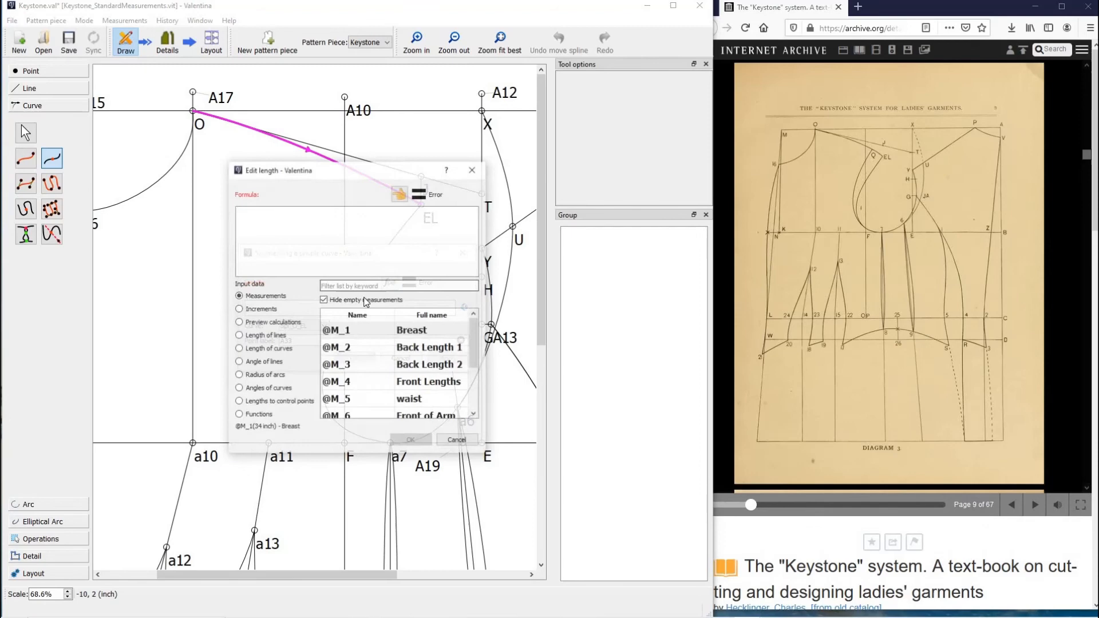
left_click(274, 347)
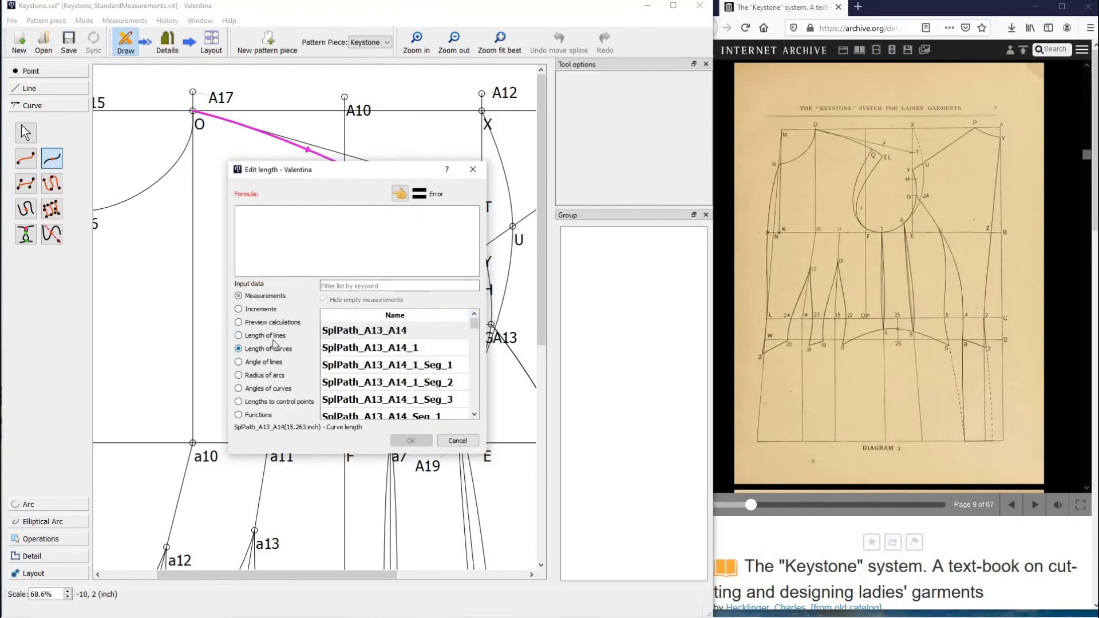
key("Up")
left_click(350, 285)
type("P")
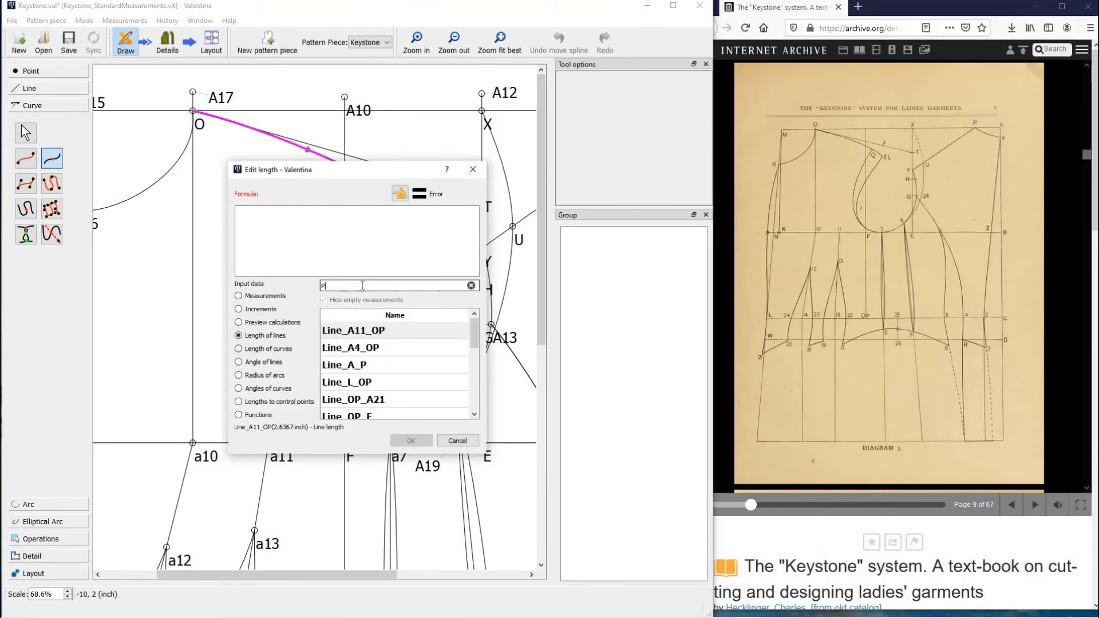
scroll(409, 377, "down", 5)
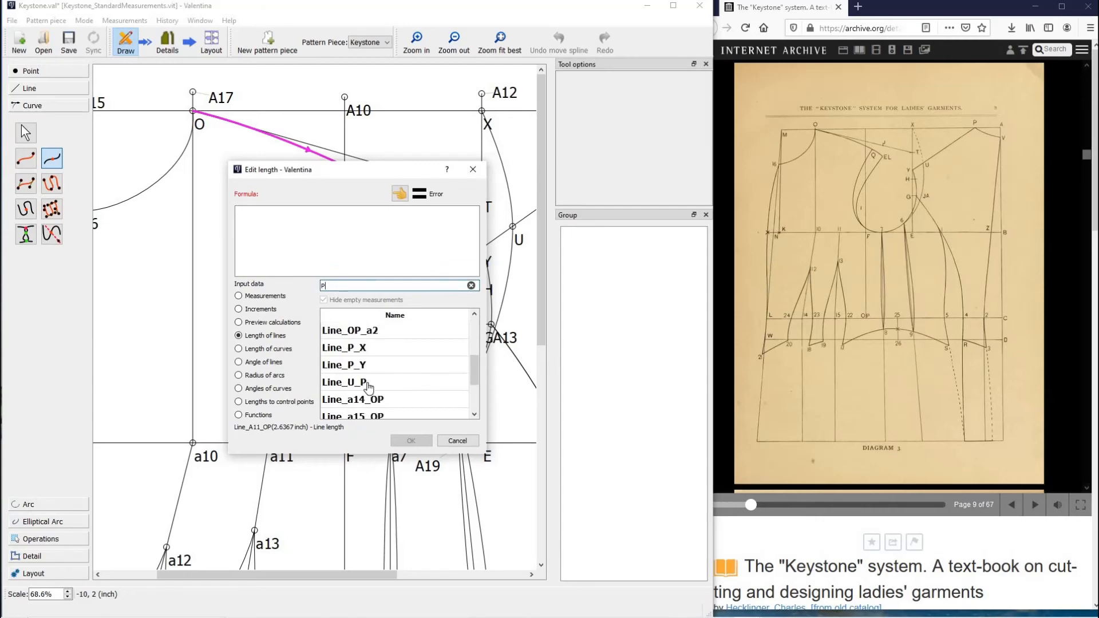
double_click(368, 383)
left_click(411, 440)
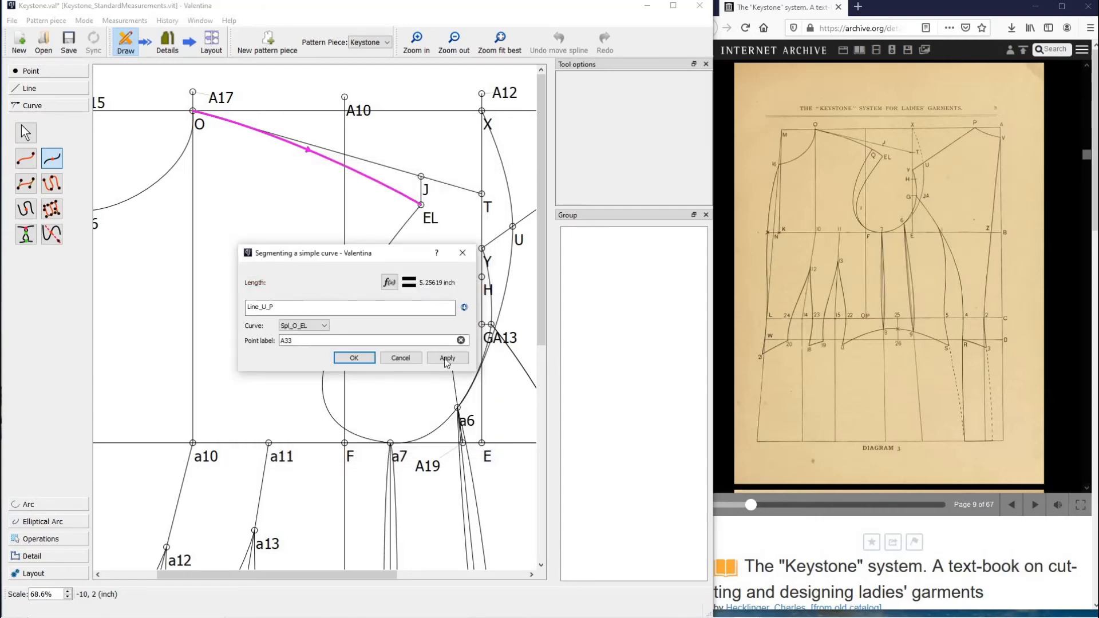
left_click(447, 358)
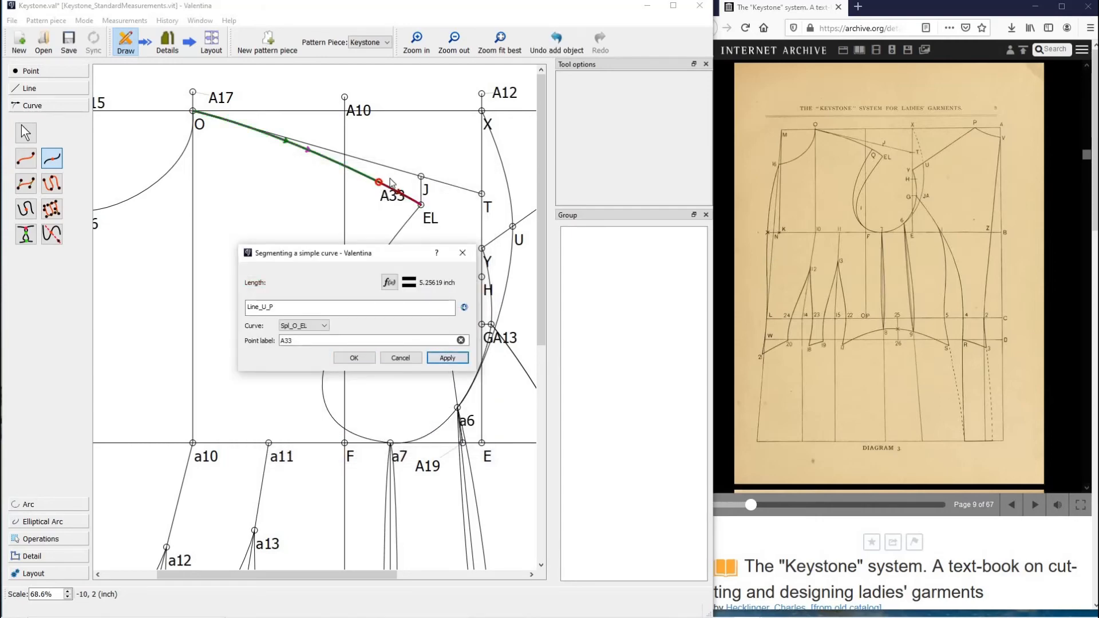
left_click(366, 362)
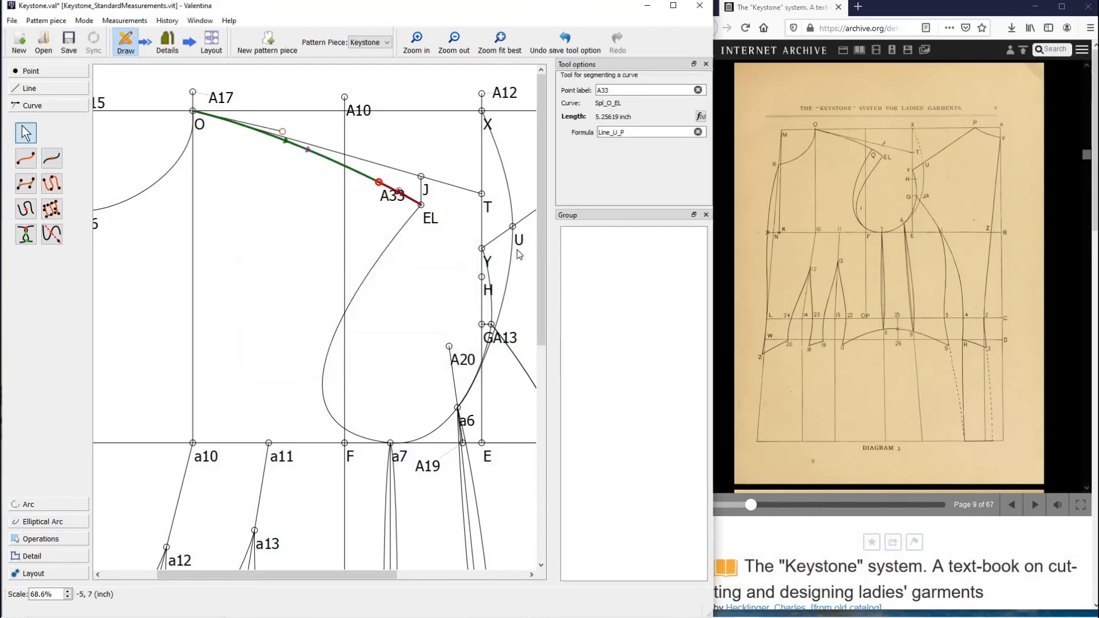
Rename the point segmenting the O–EL curve as Q and move its label beside the point.
left_click(33, 163)
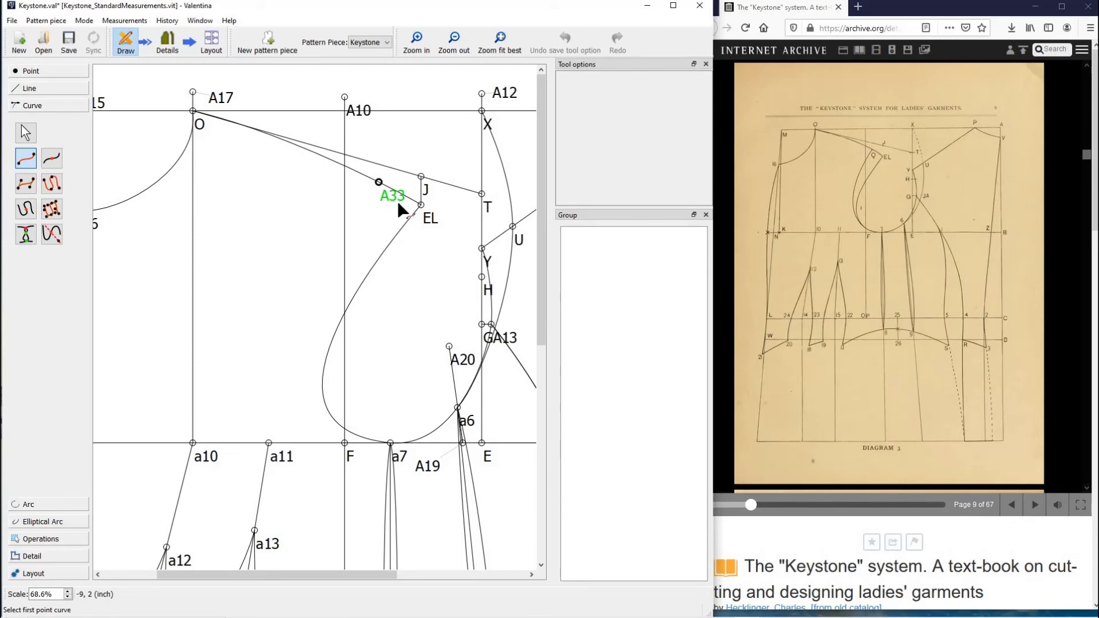
key("Escape")
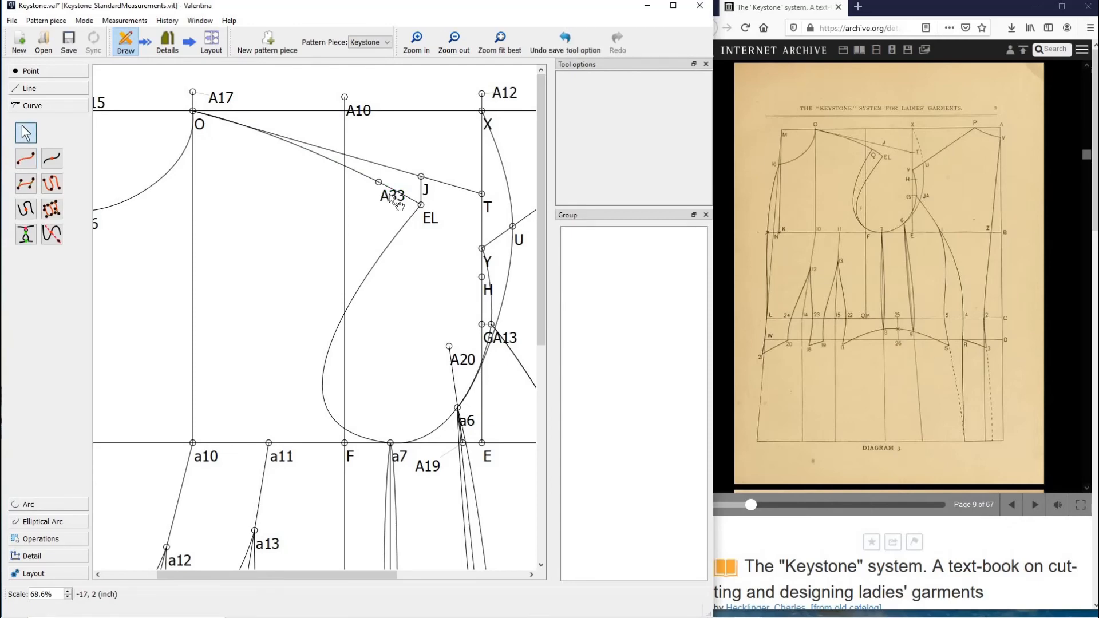
left_click(393, 196)
key("Tab")
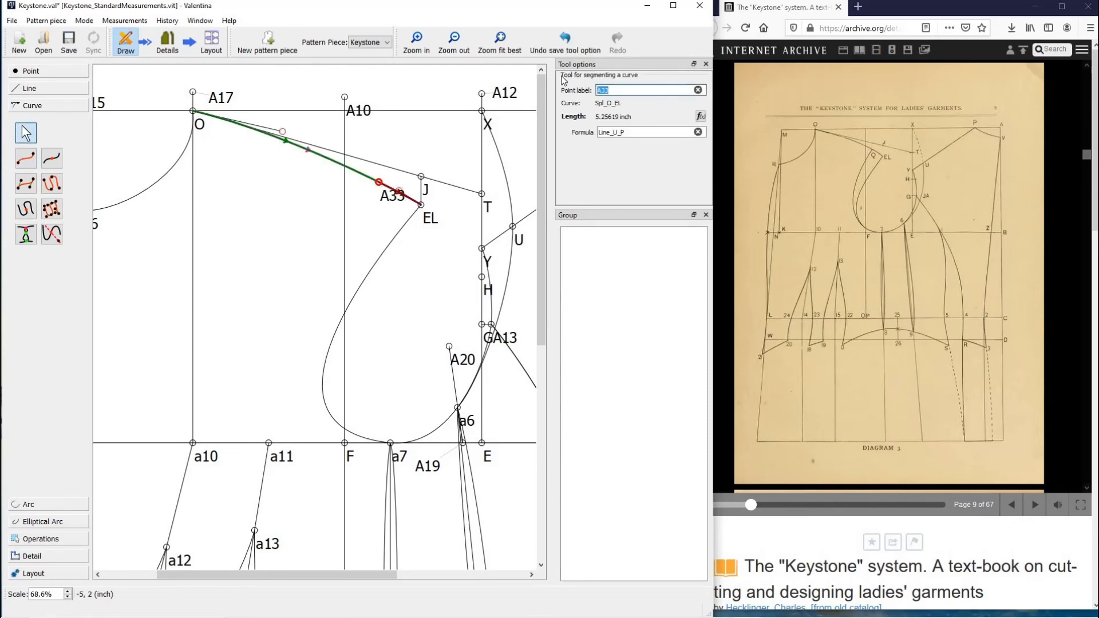
type("Q")
key("Return")
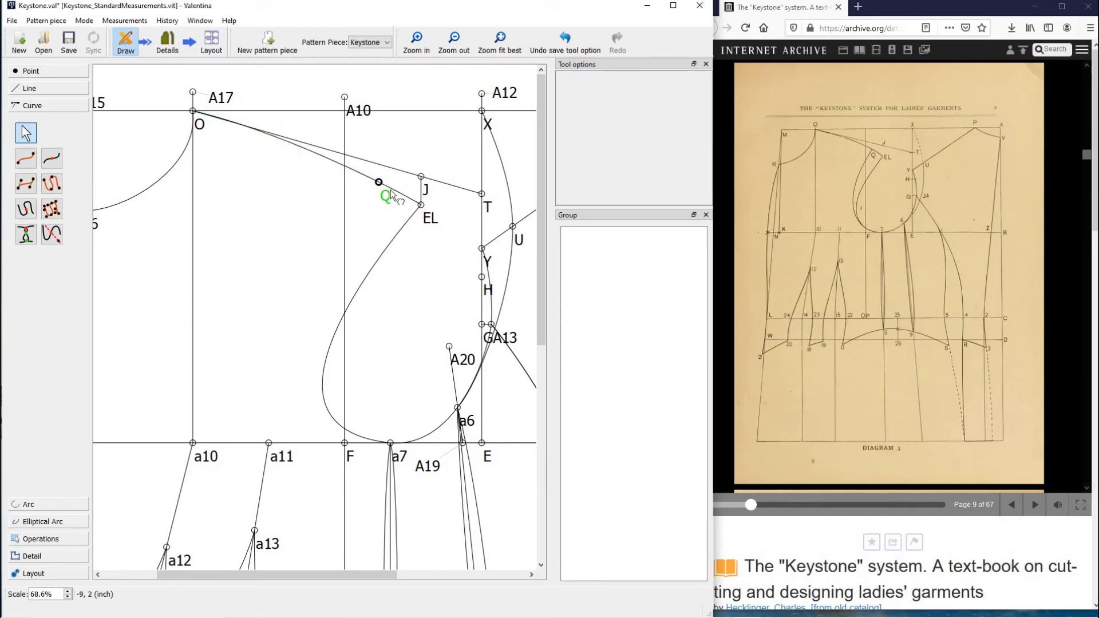
left_click_drag(393, 195, 396, 182)
Draw a curve from Q to a7 and shape it to bow outside the EL–a7 armhole curve.
left_click(26, 158)
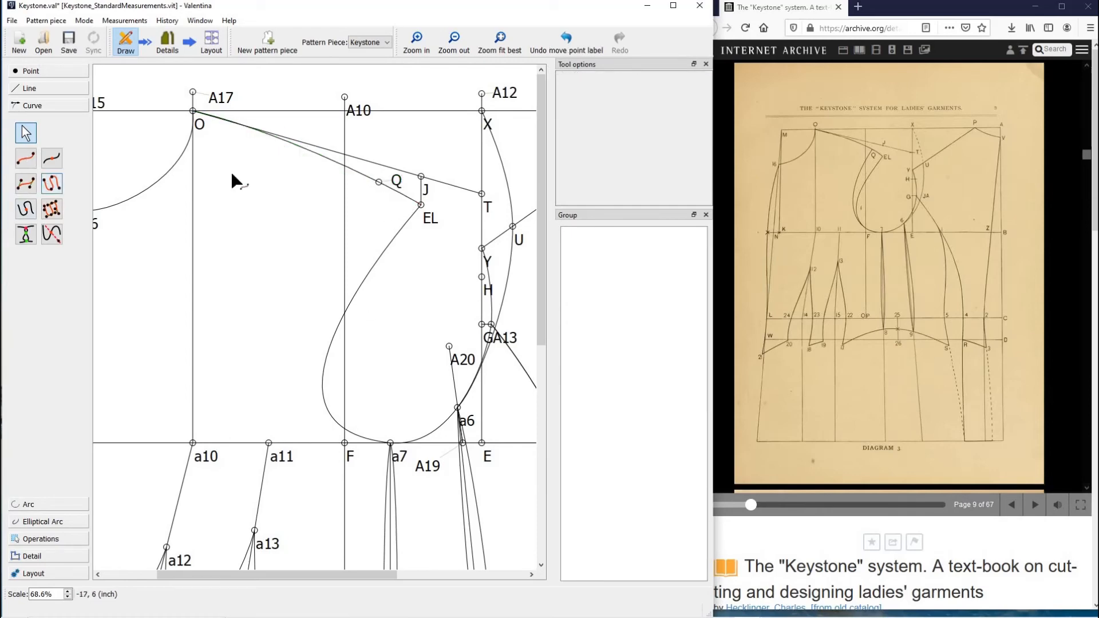
left_click(379, 182)
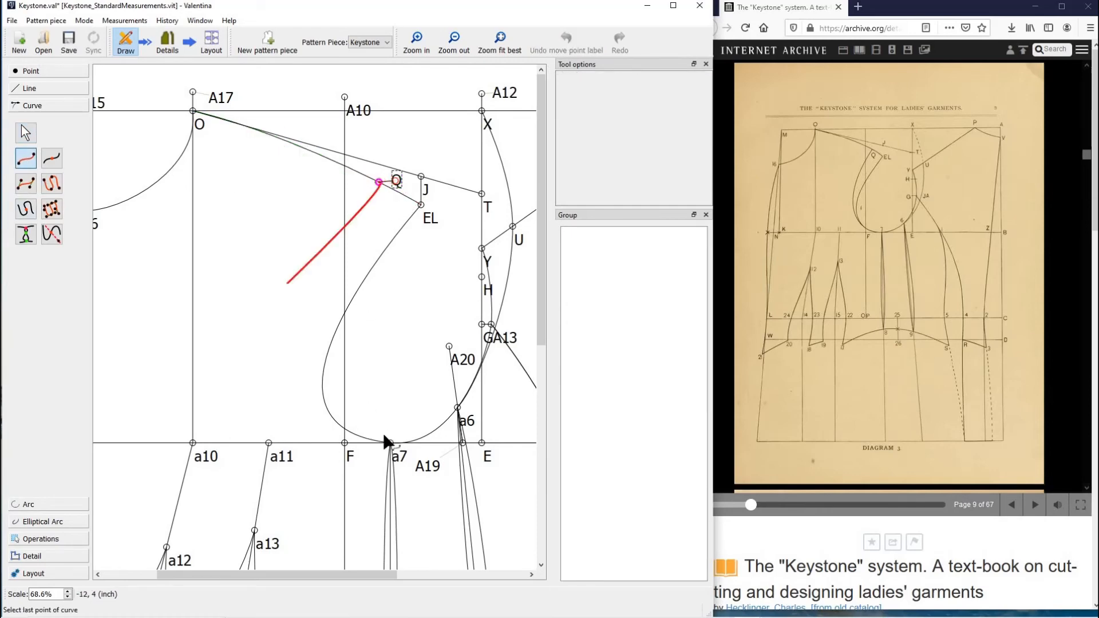
left_click(399, 457)
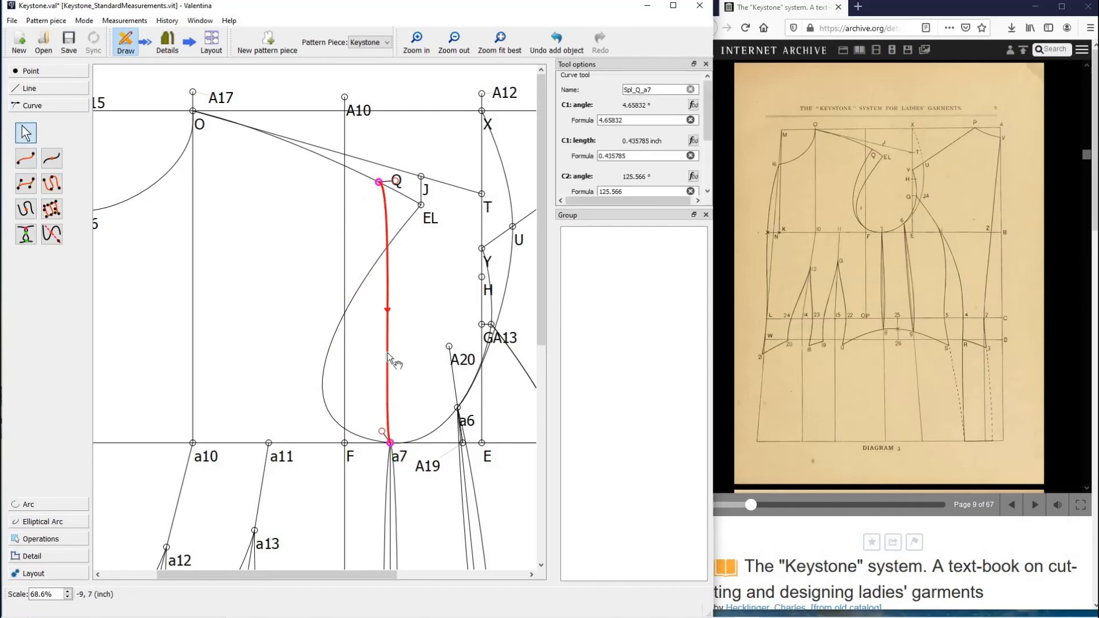
left_click_drag(359, 365, 317, 359)
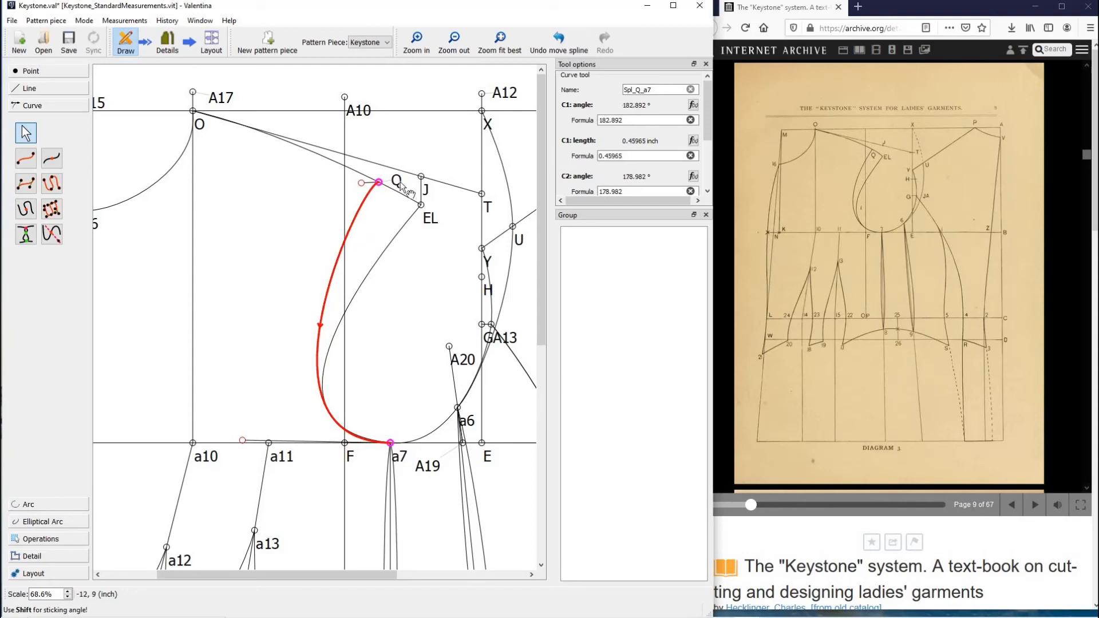
left_click_drag(359, 183, 359, 216)
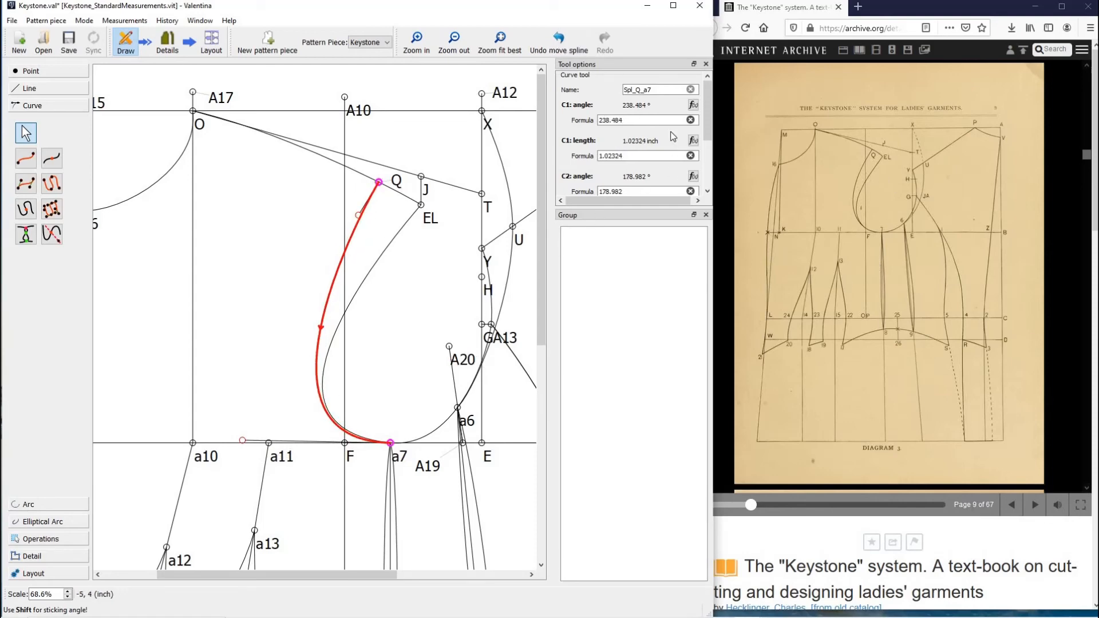
Change the pen style of the Q–a7 curve to a fine dashed line.
scroll(674, 137, "down", 3)
left_click(669, 154)
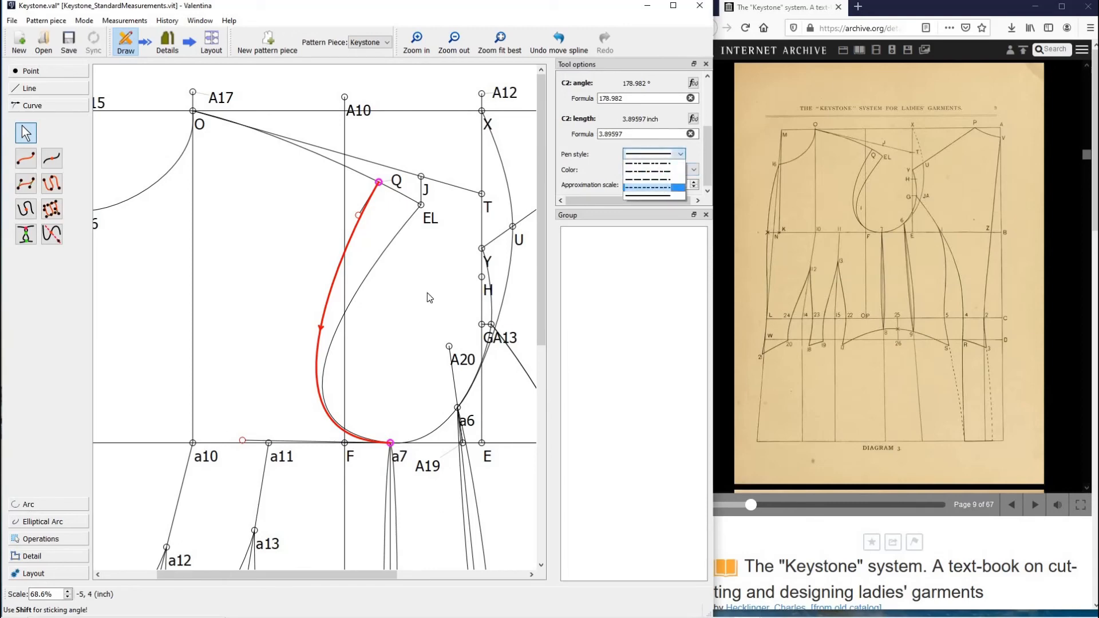
key("Return")
left_click(302, 562)
Change the pen style of the X–U–a6 curved path to a fine dashed line and save the pattern.
left_click_drag(372, 575, 453, 575)
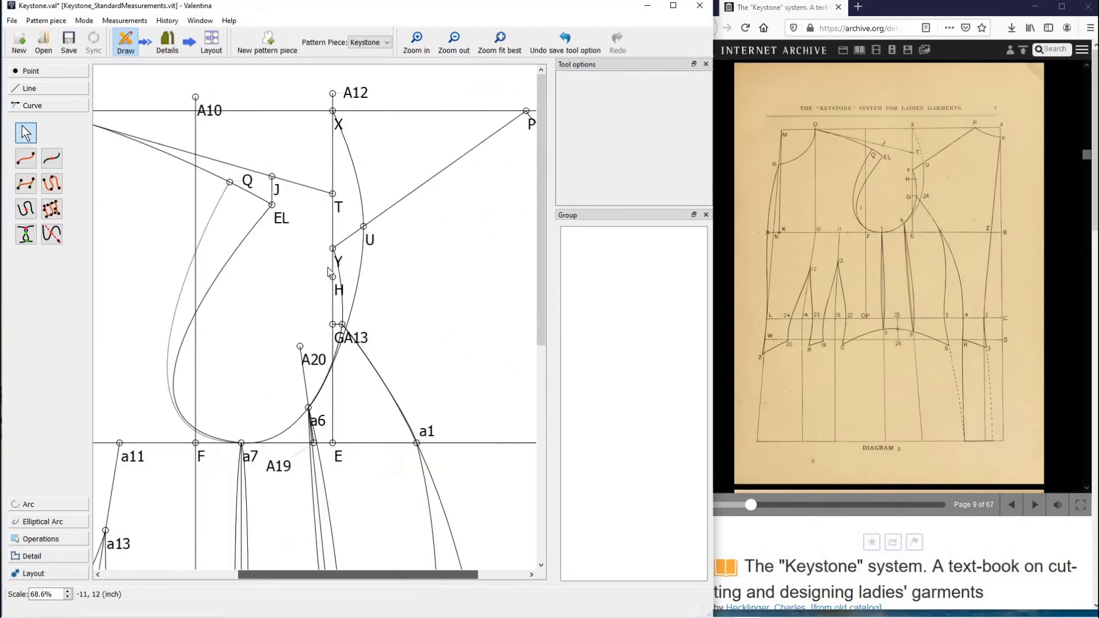
scroll(329, 272, "right", 2)
left_click(288, 192)
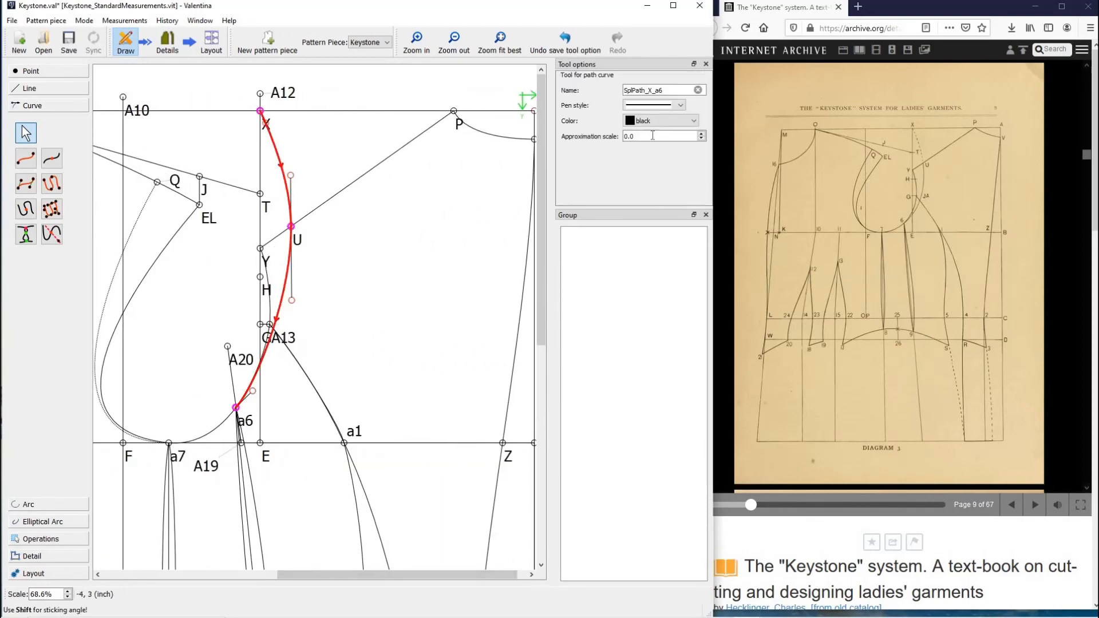
left_click(653, 105)
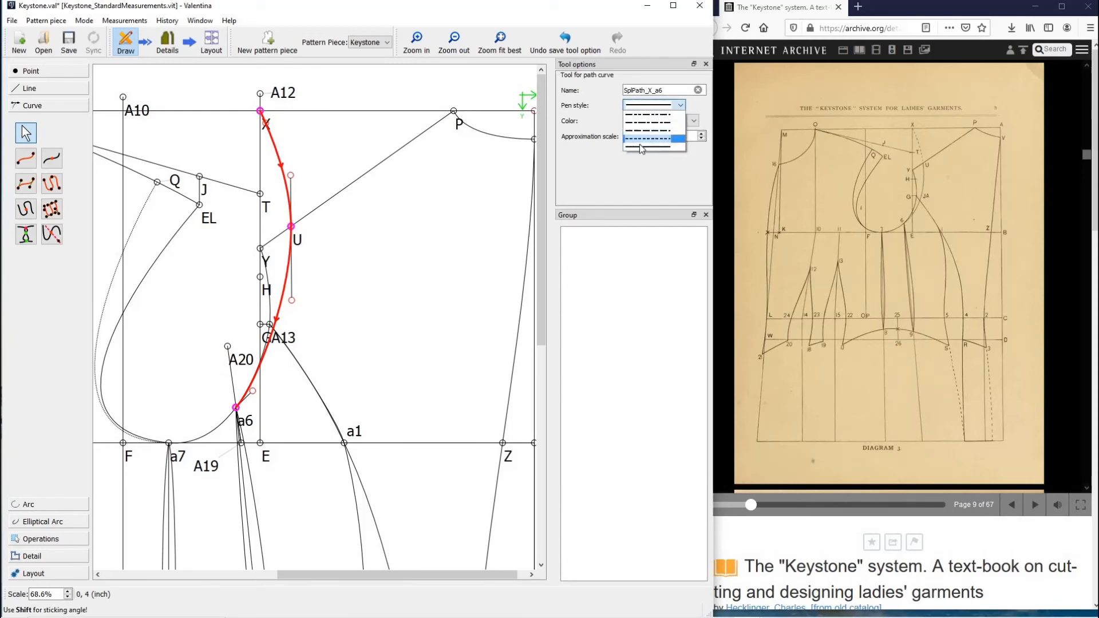
left_click(644, 148)
left_click(148, 233)
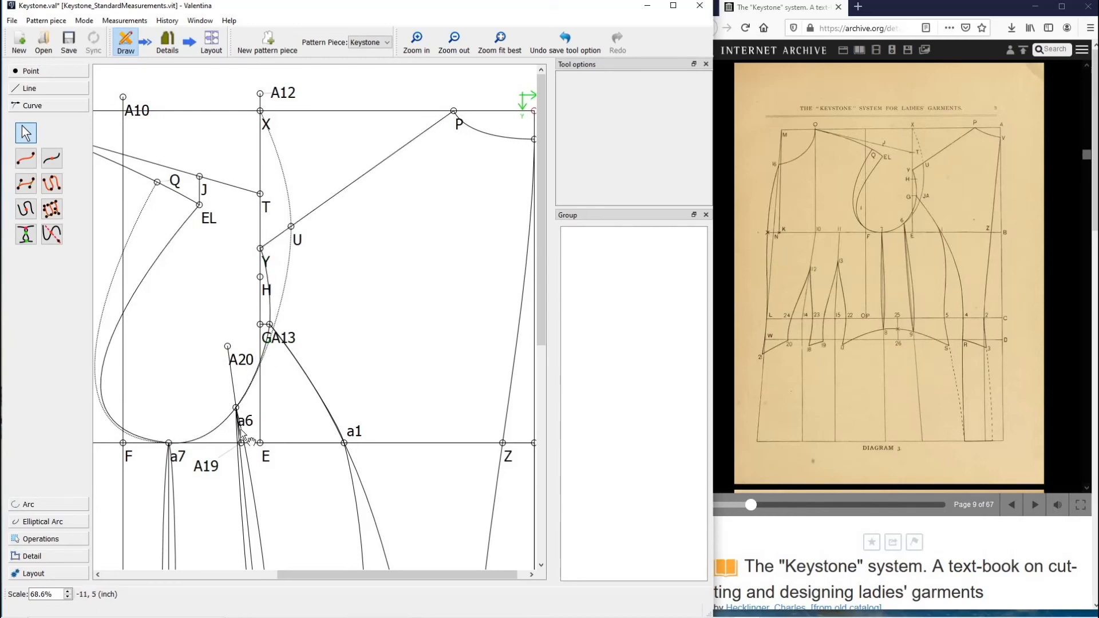
left_click(63, 40)
left_click(453, 43)
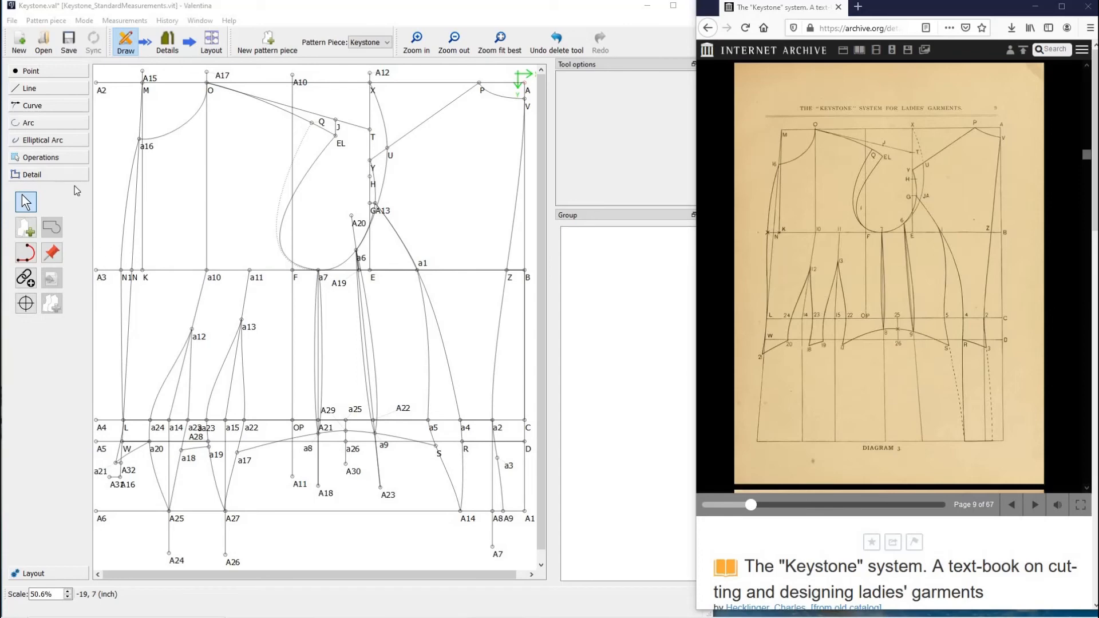
left_click(52, 218)
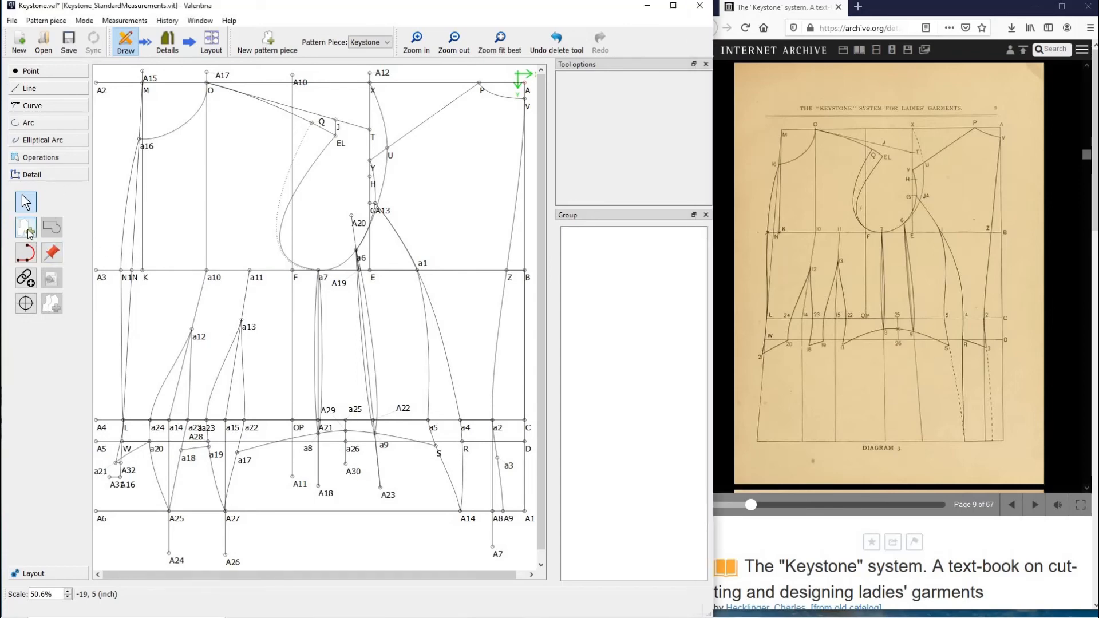
left_click(34, 229)
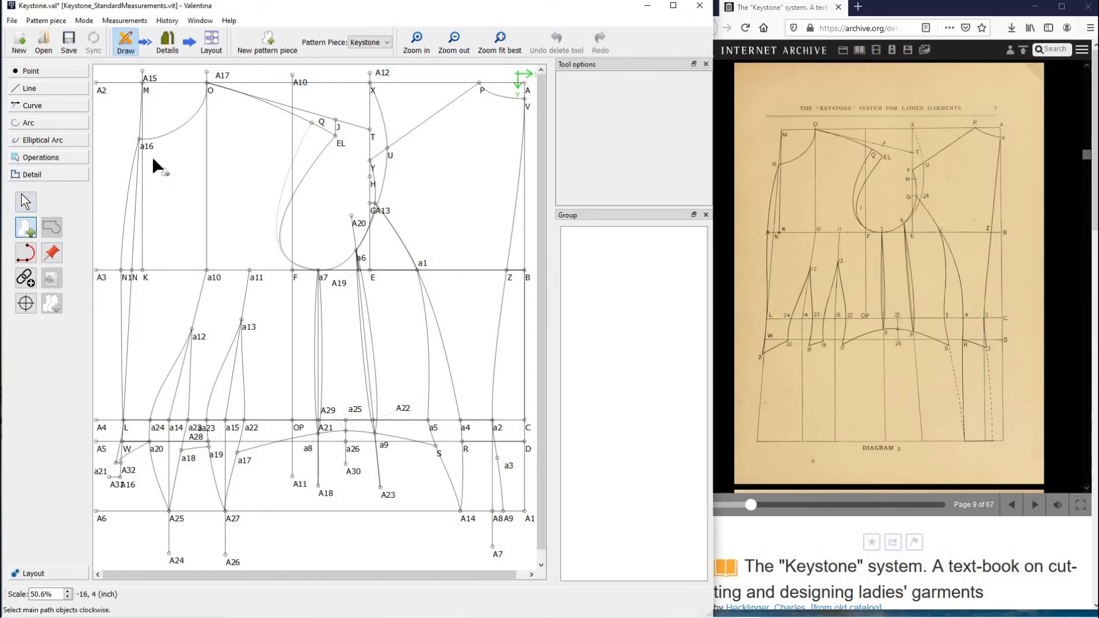
left_click(139, 139)
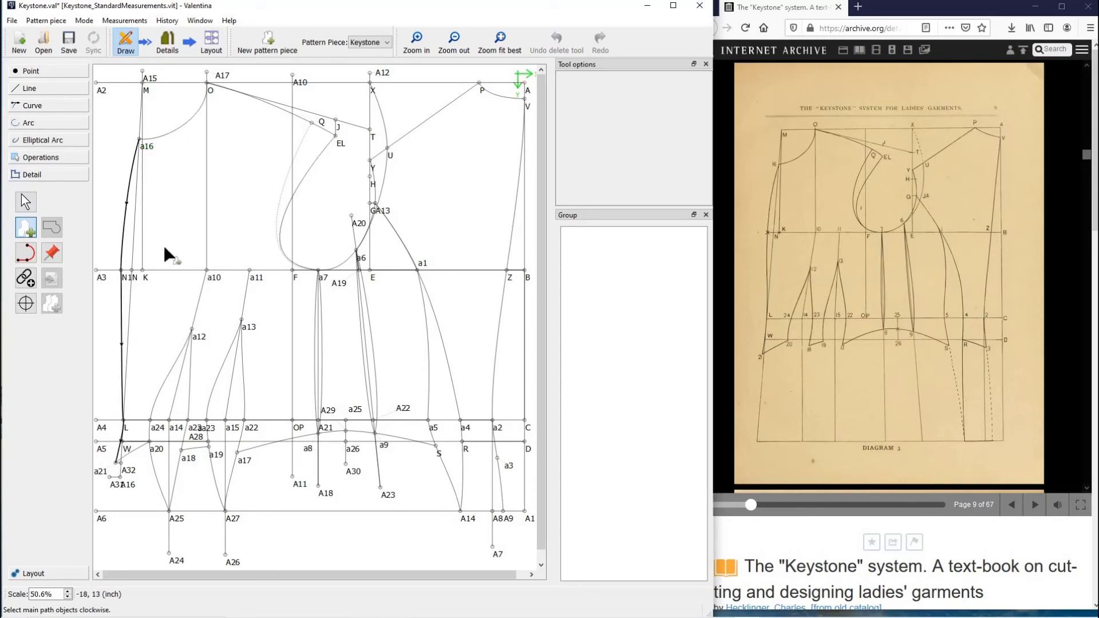
left_click(167, 131)
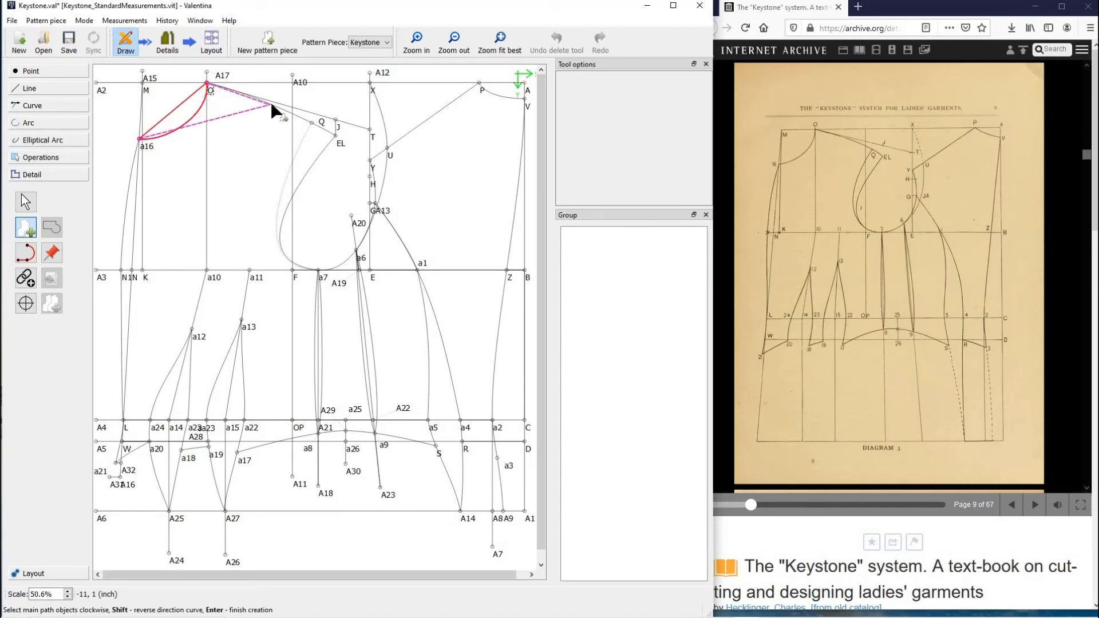
left_click(305, 121)
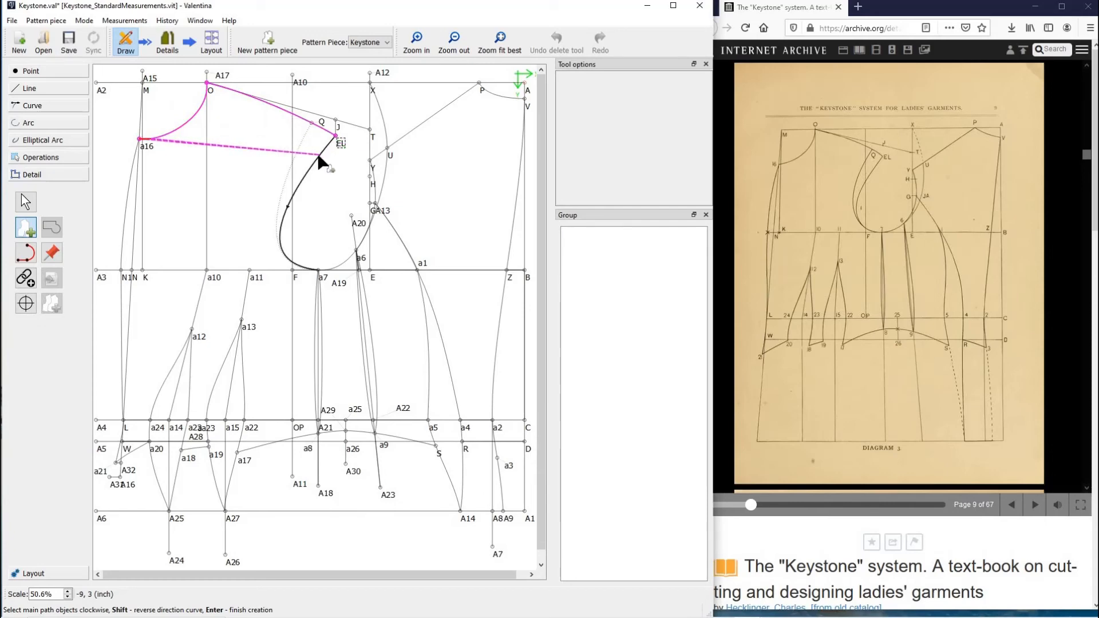
left_click(288, 215)
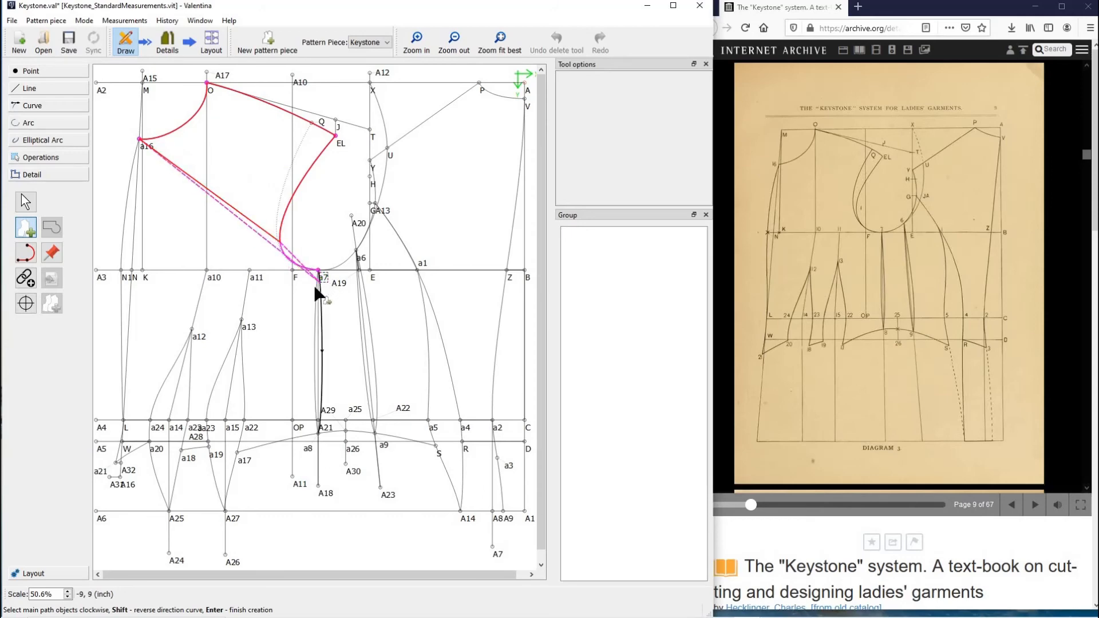
left_click(310, 324)
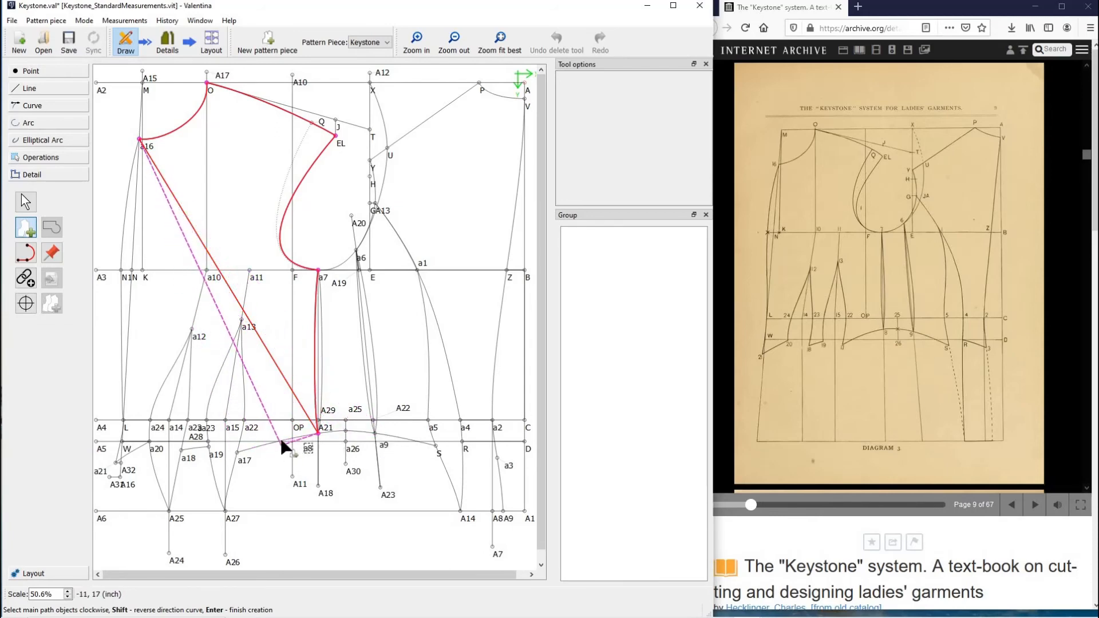
left_click(243, 458)
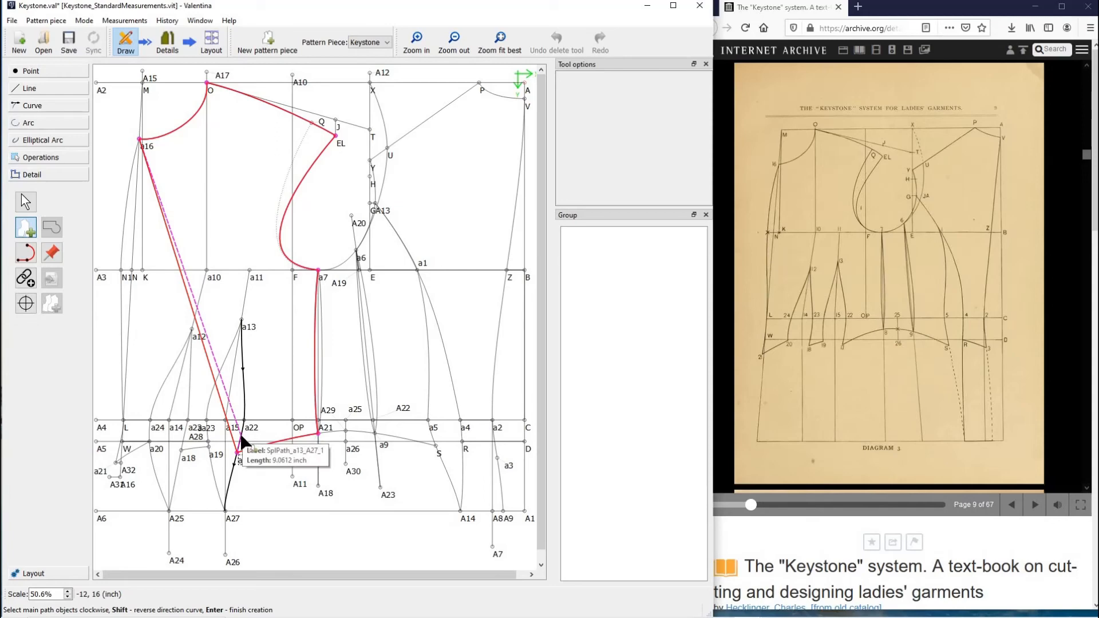
left_click(241, 438)
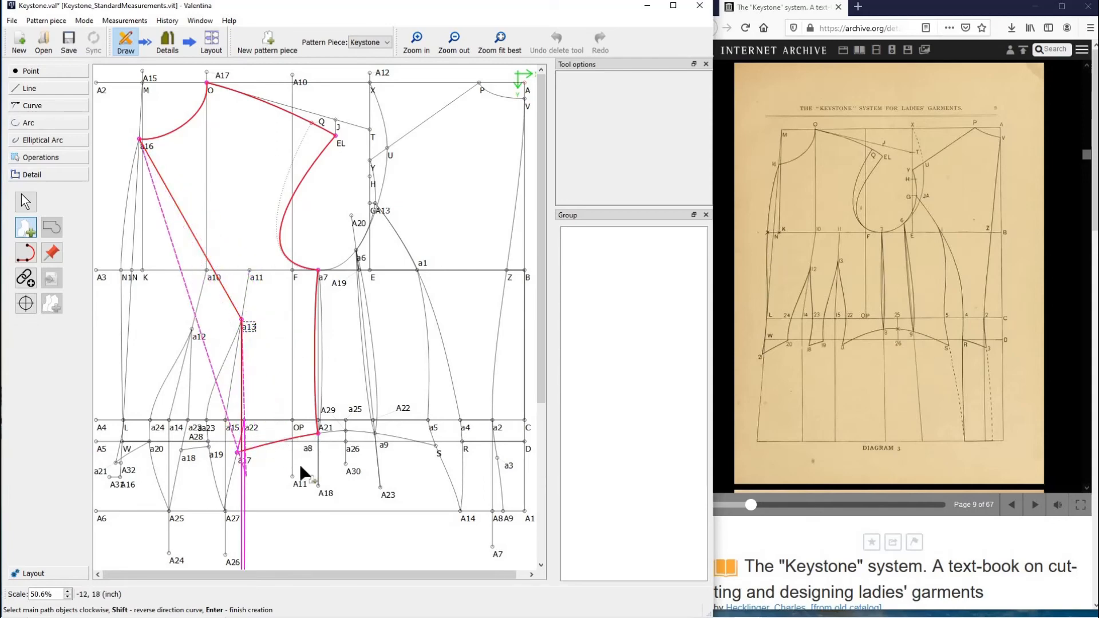
scroll(299, 461, "down", 5)
scroll(295, 452, "up", 5)
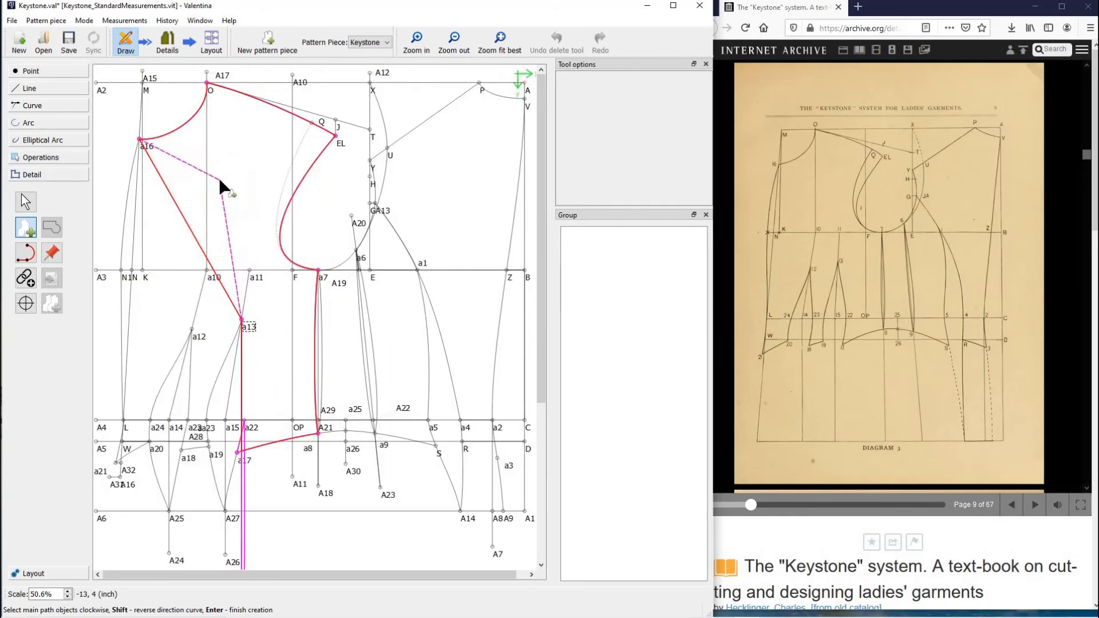
left_click(26, 202)
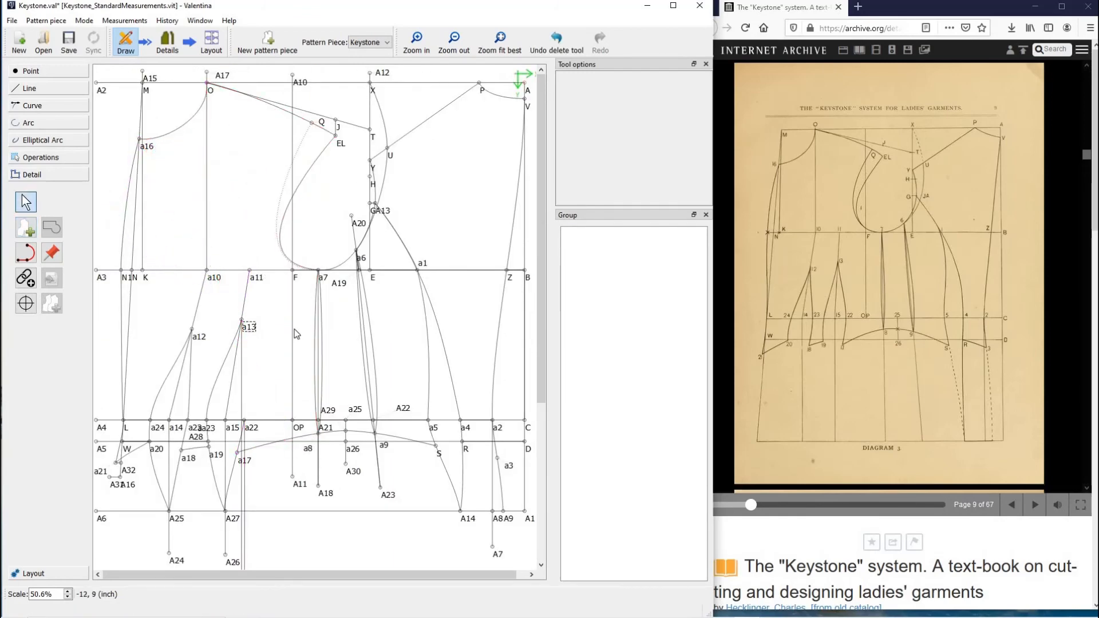
Undo the last three recorded changes, including the added detail and the latest tool option, and save the pattern.
left_click(555, 42)
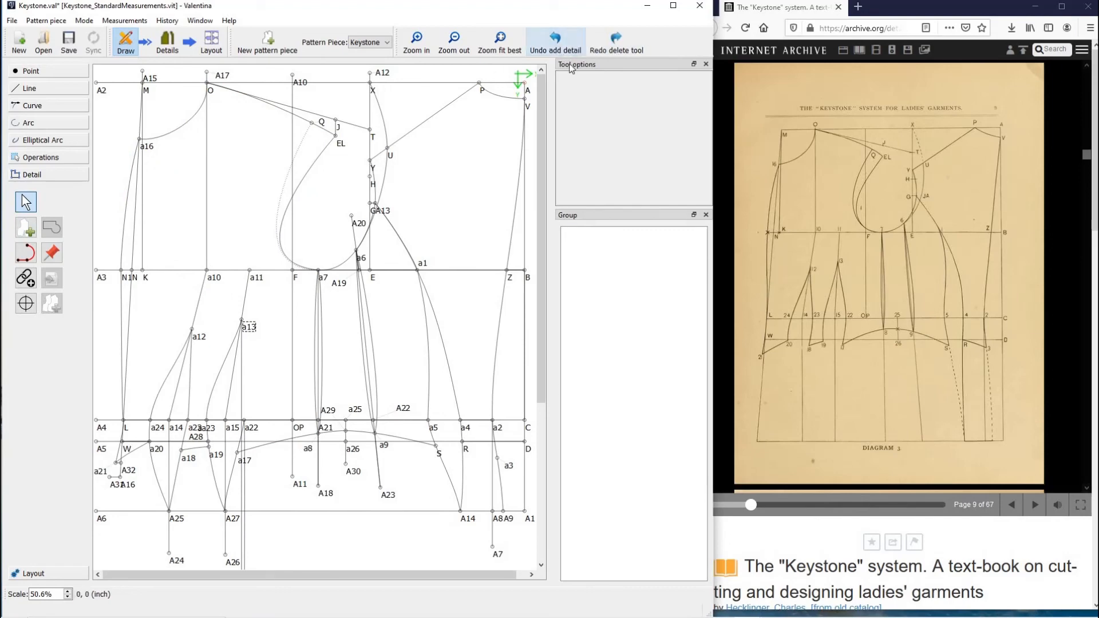
left_click(557, 45)
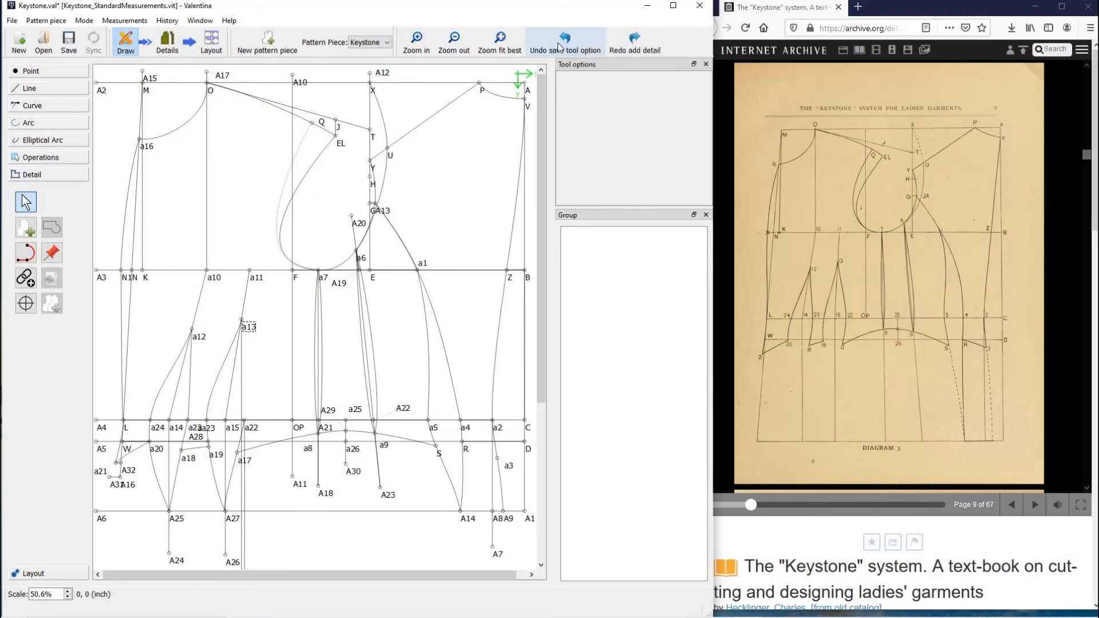
left_click(559, 45)
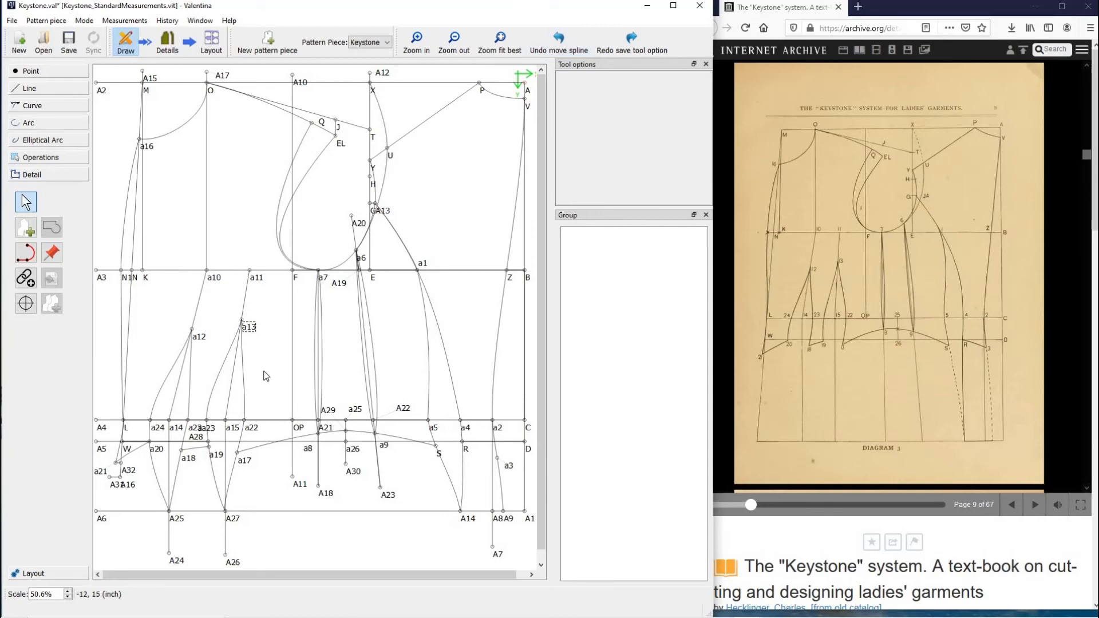
left_click(76, 49)
Start a new detail at a16 and trace clockwise along the neckline to O, the O–EL shoulder curve and the EL–a7 armhole curve.
left_click(26, 233)
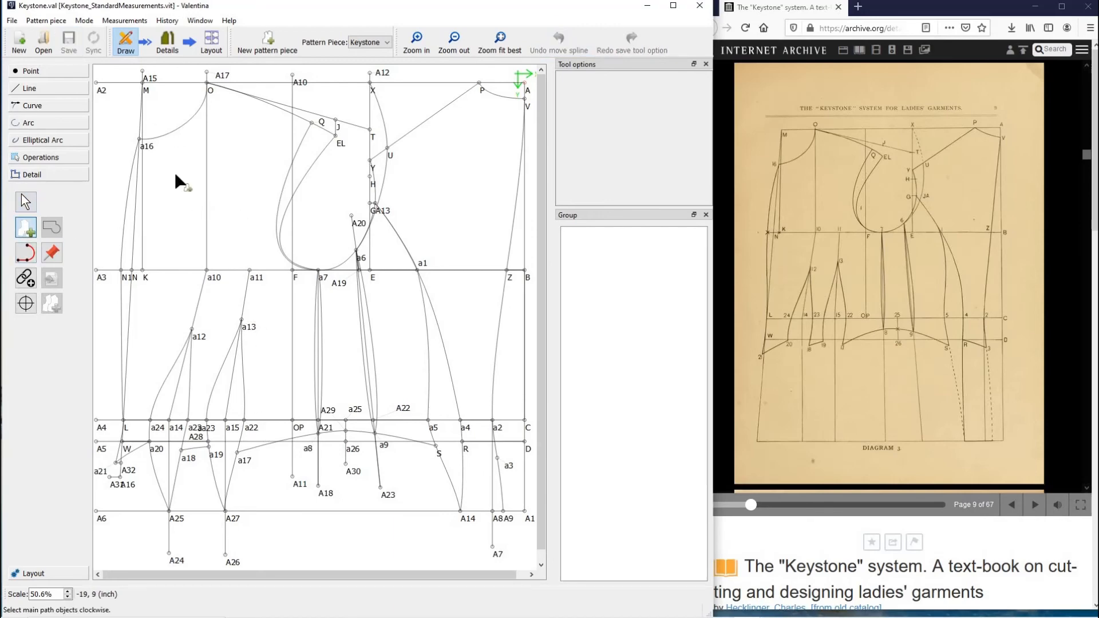
left_click(140, 140)
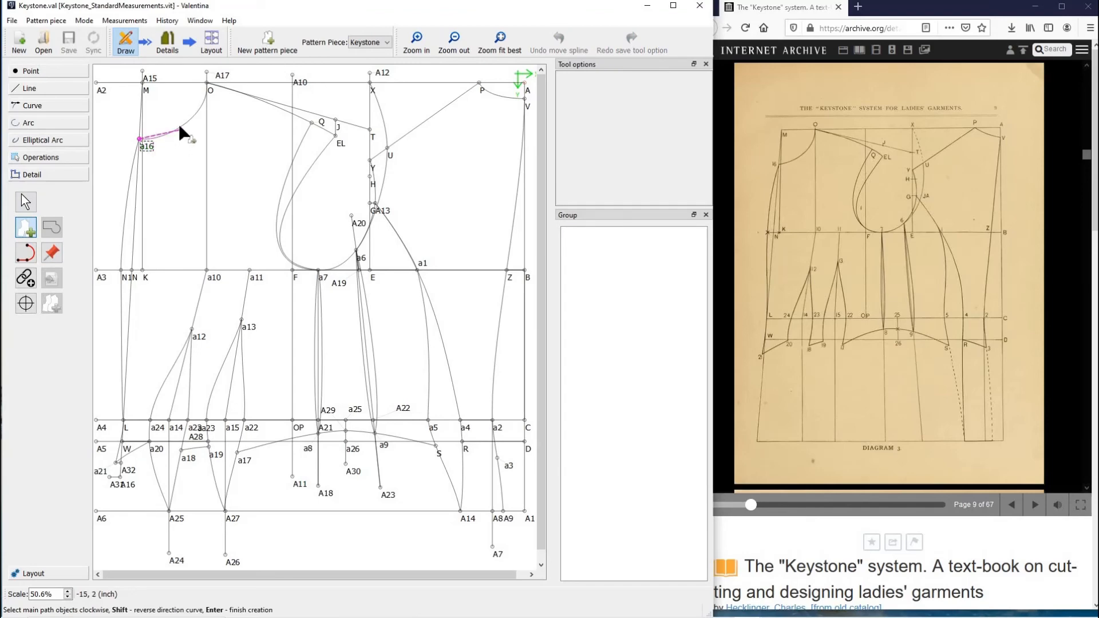
left_click(181, 123)
left_click(299, 116)
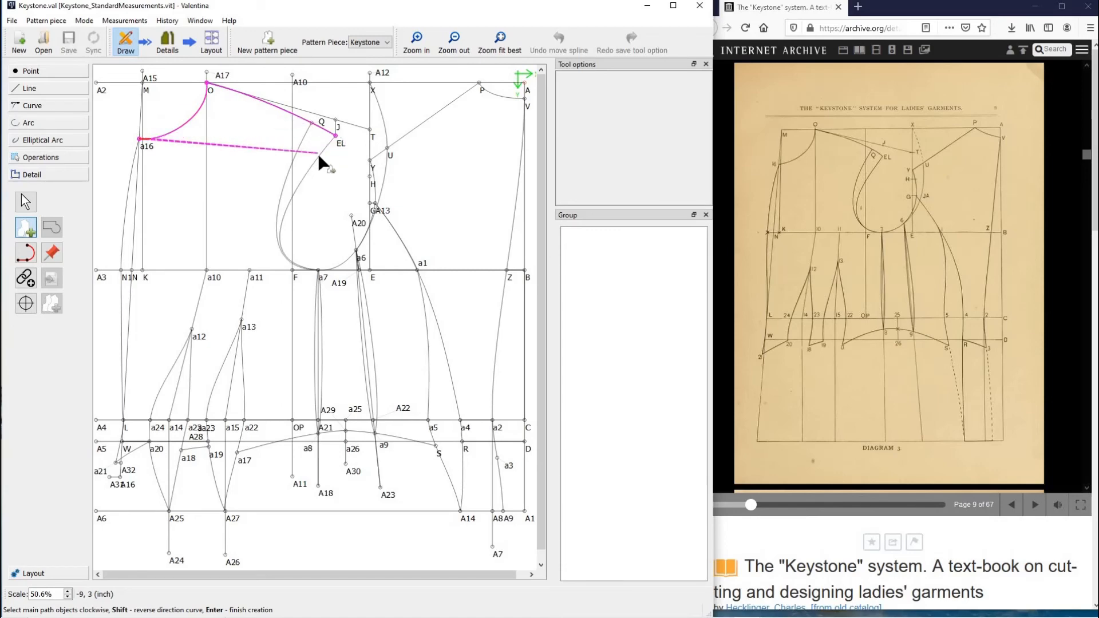
left_click(291, 193)
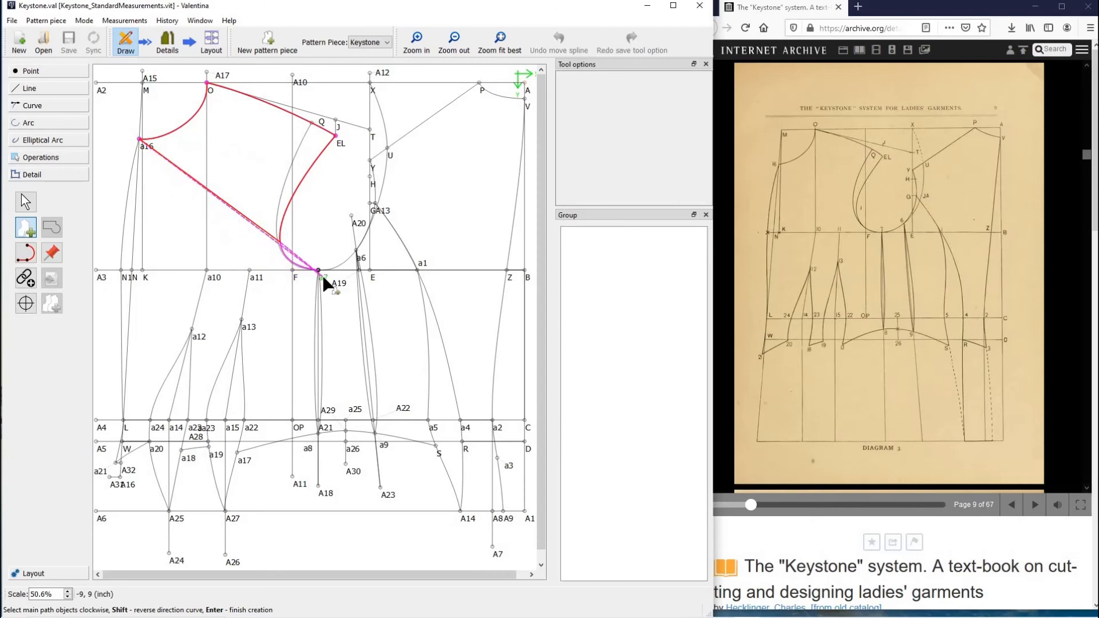
Continue the detail path along the a7–a8 side curve, the lower curve to a17 and both curved dart legs meeting at a13.
left_click(316, 284)
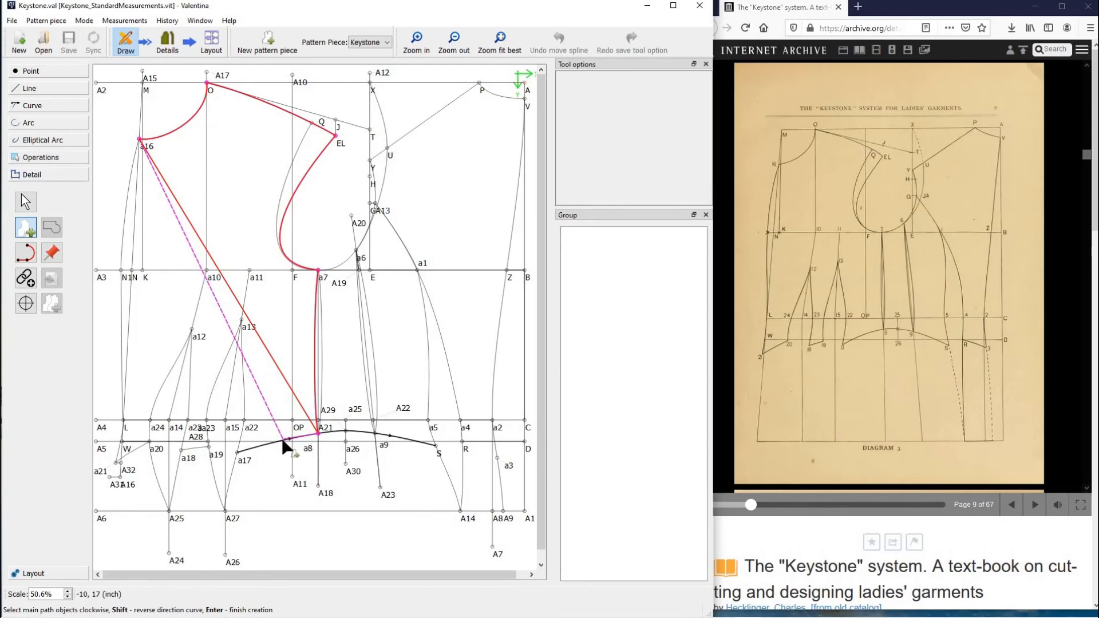
left_click(285, 445)
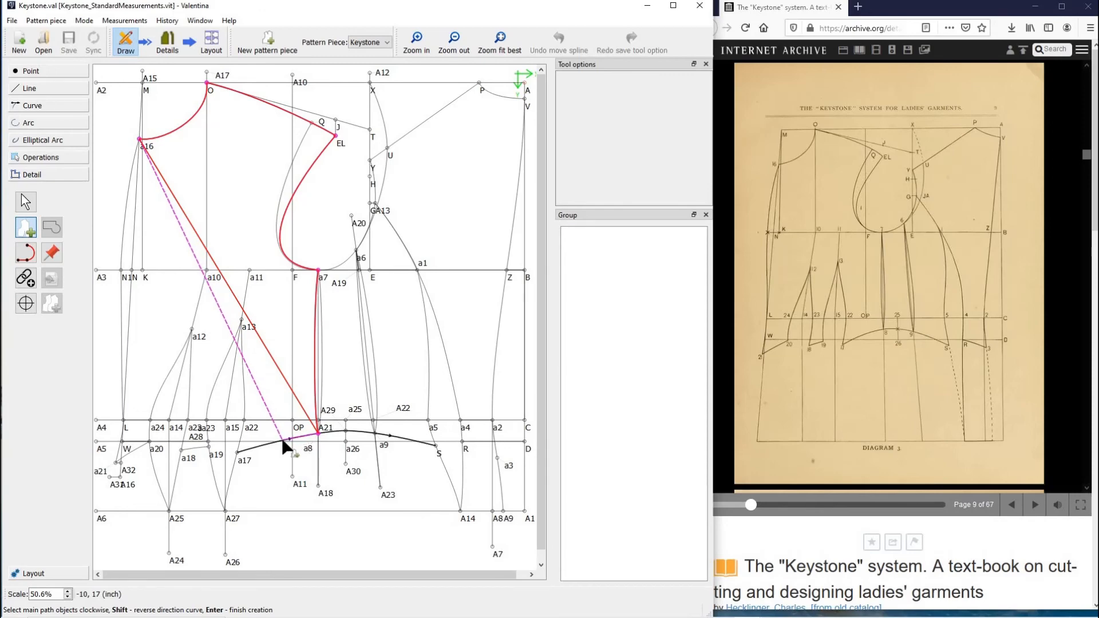
left_click(243, 444)
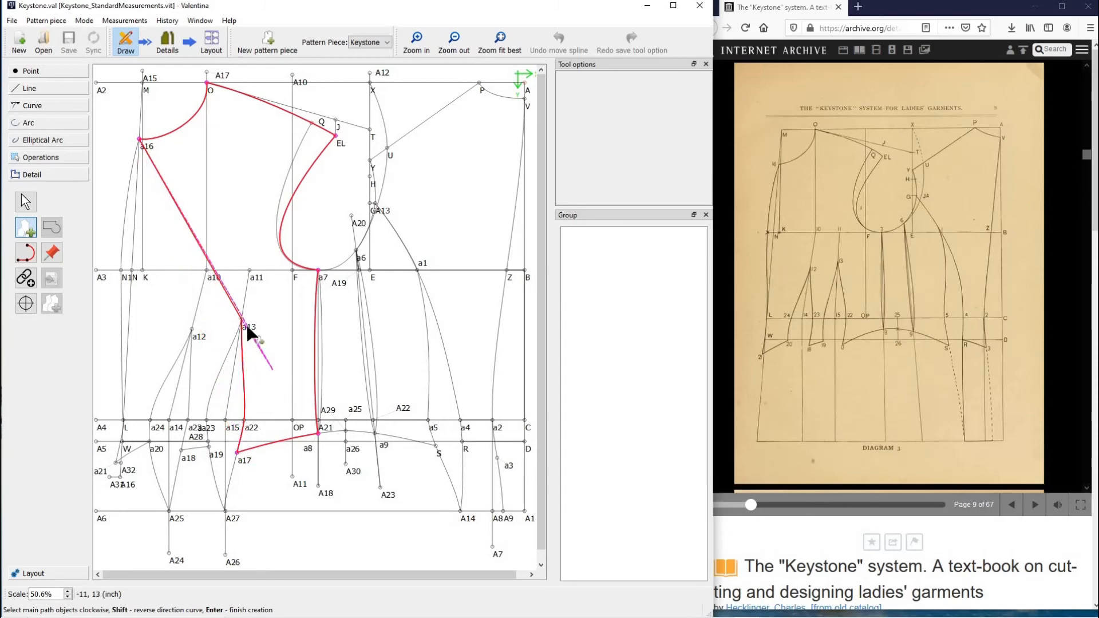
left_click(222, 364)
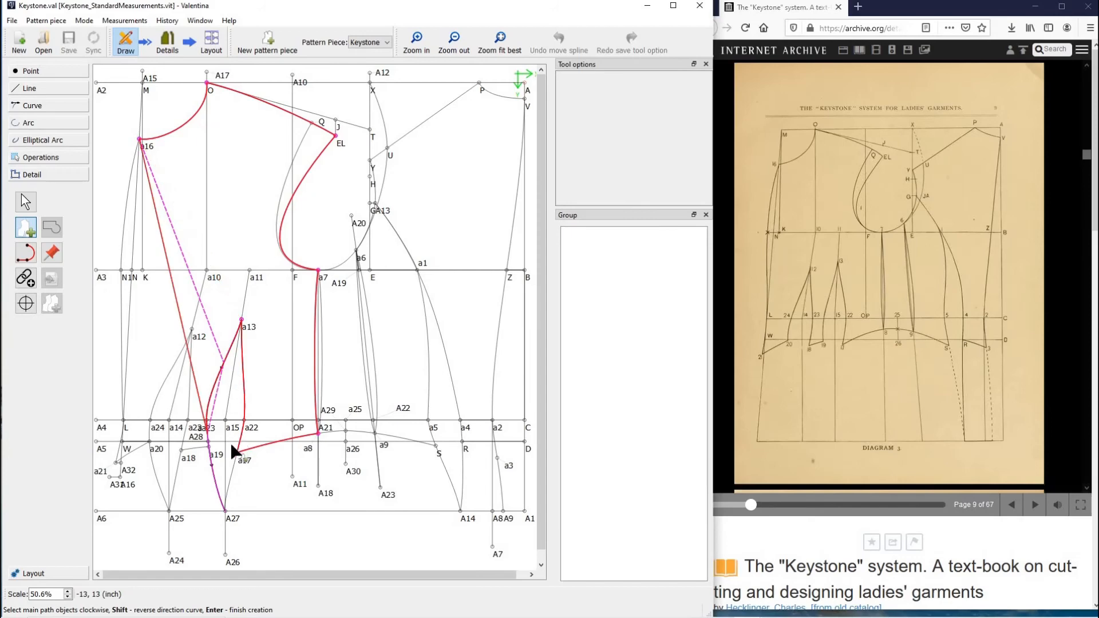
Extend the detail path through the a19–a18 curve and around the dart from a18 over a12 to a20.
left_click(198, 449)
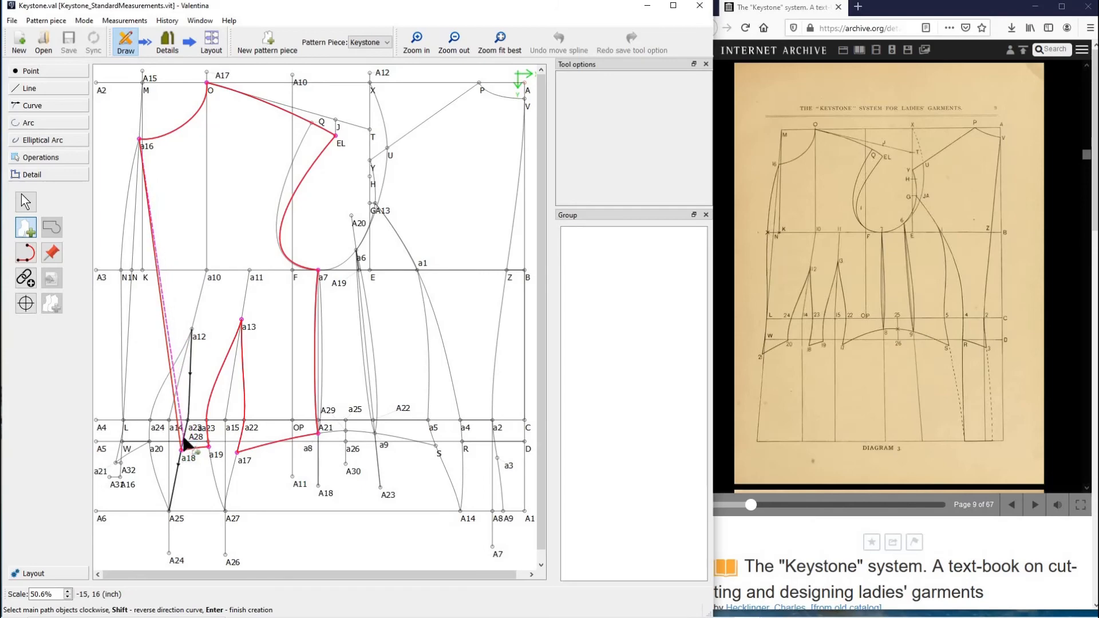
left_click(200, 335)
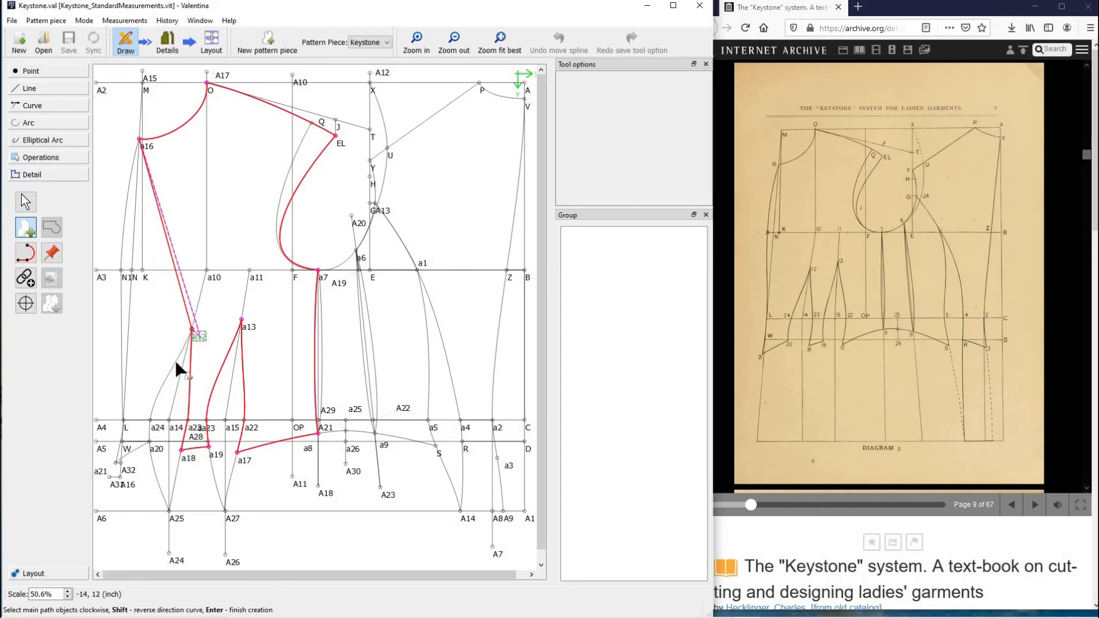
left_click(175, 364)
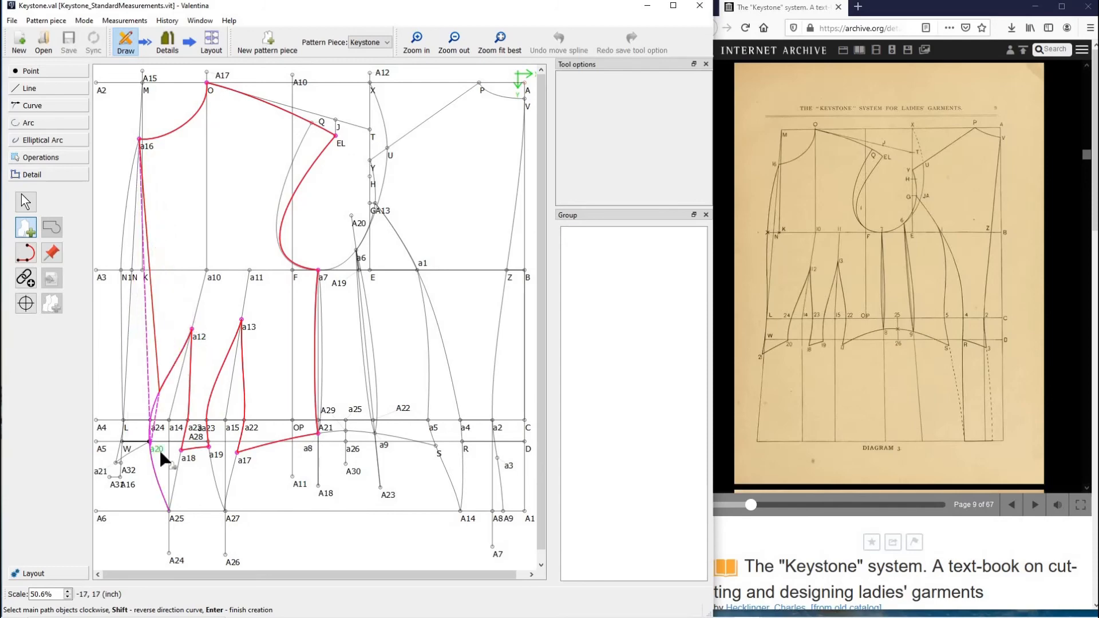
left_click(159, 449)
Complete the detail path through the a20–a21 curve and the centre-front curve to a16, and create the detail with the default name.
left_click(140, 446)
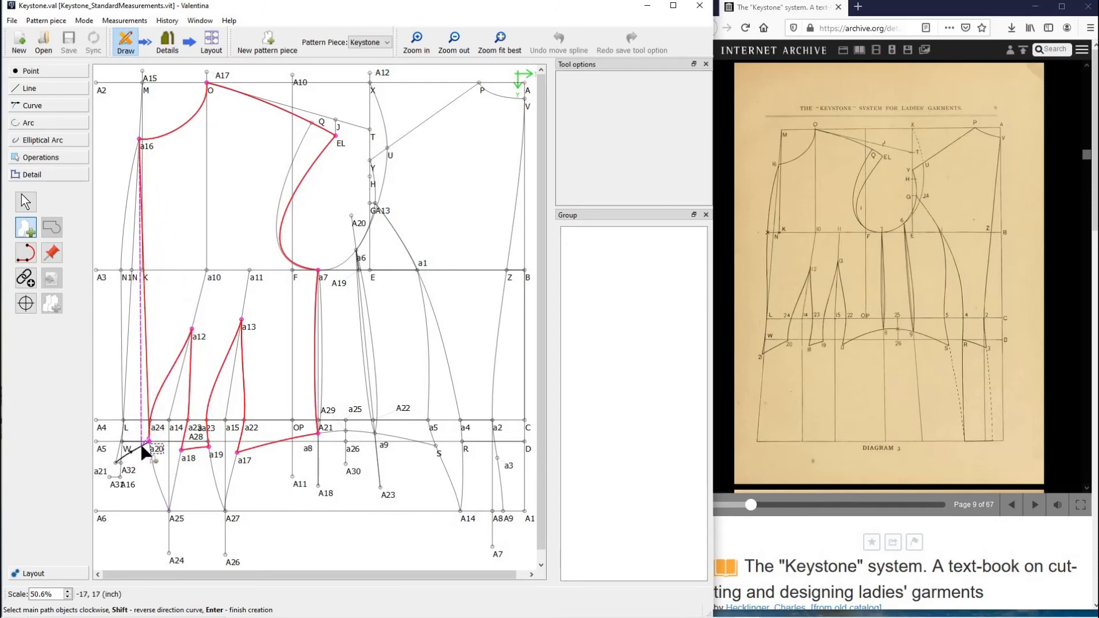
left_click(120, 288)
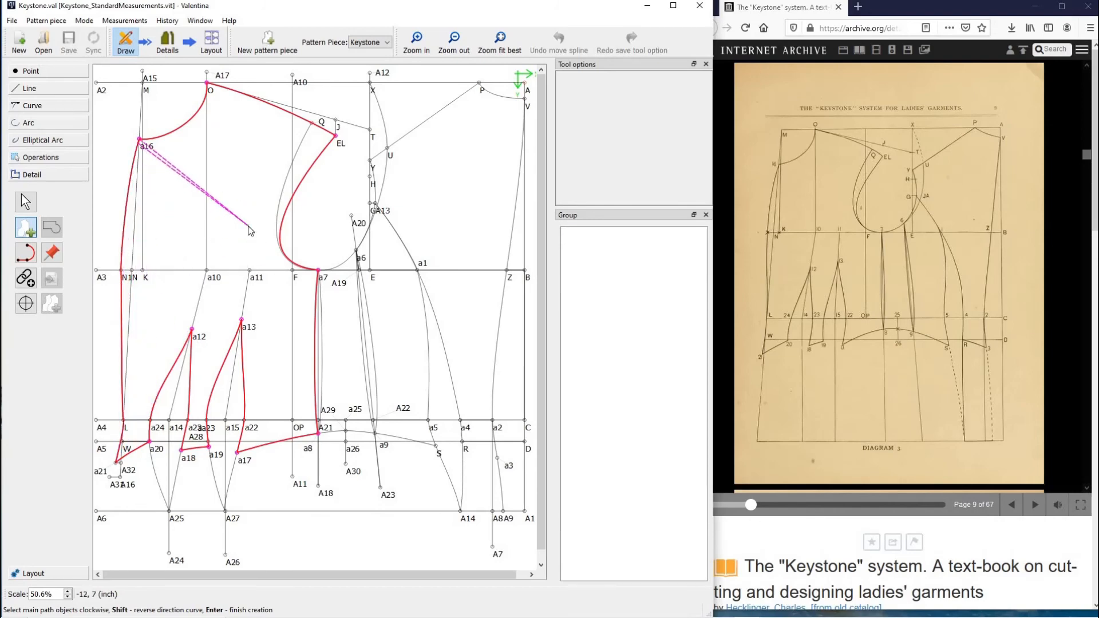
key("Return")
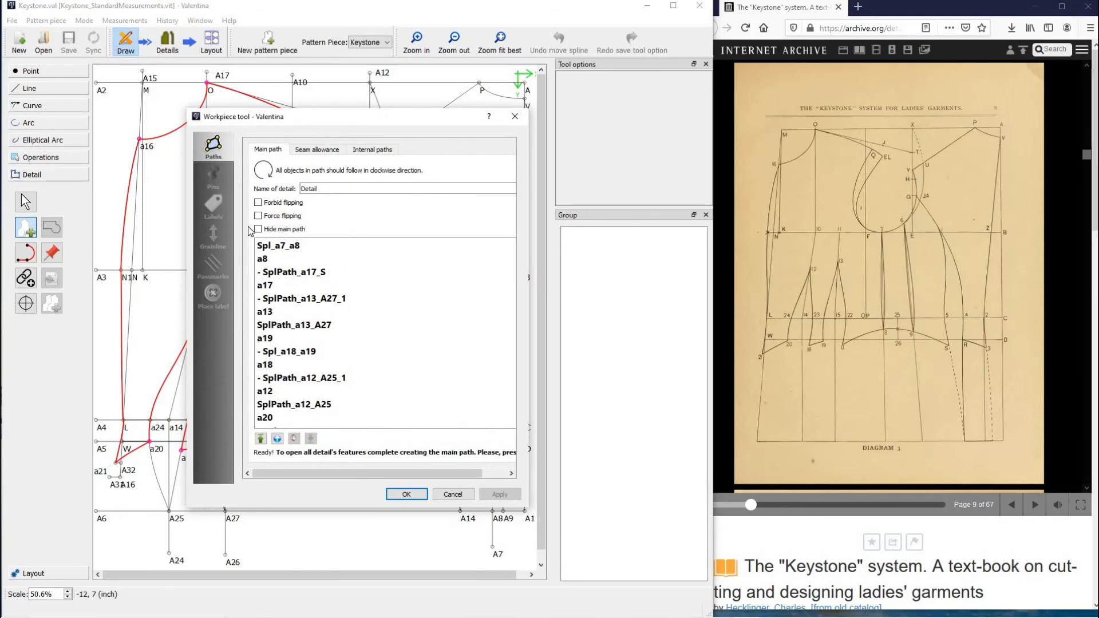
left_click_drag(548, 82, 554, 73)
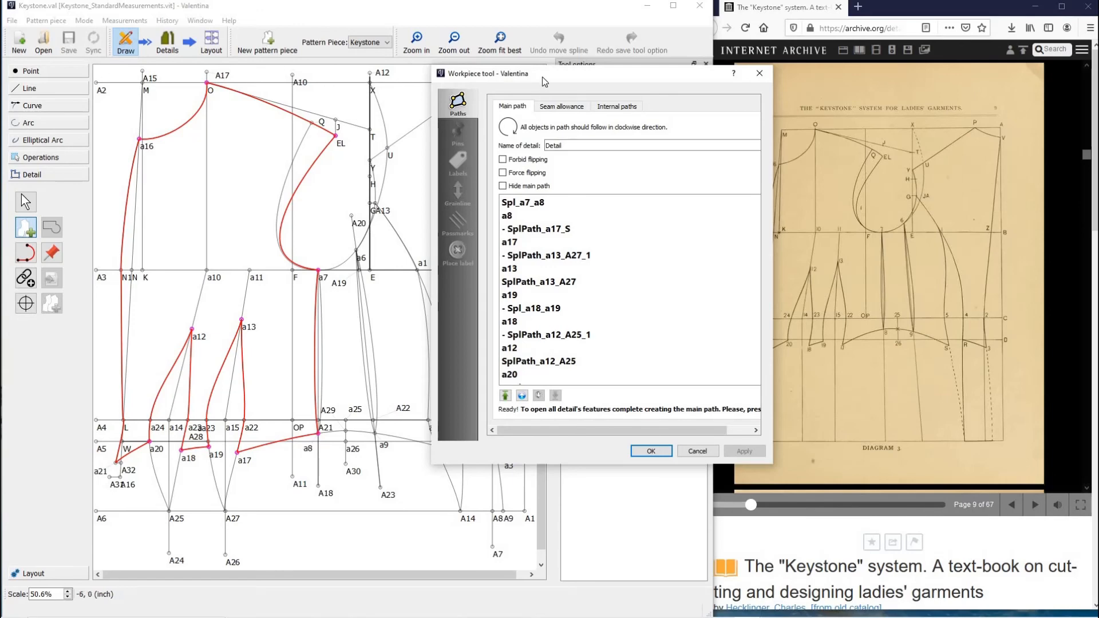
left_click(651, 452)
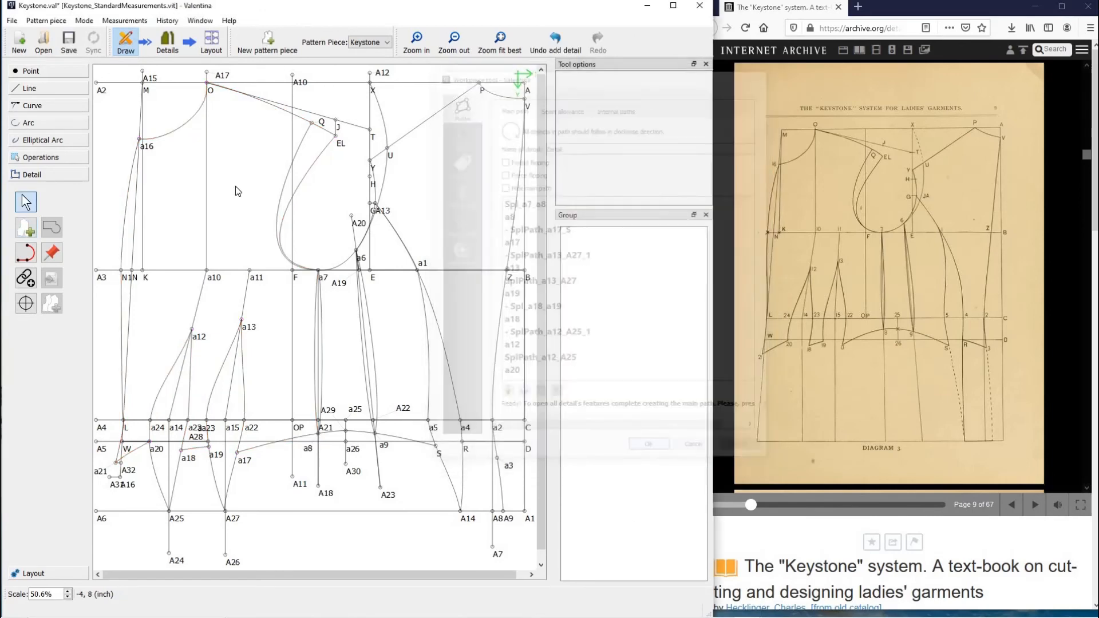
Switch to the details view and enable a 0.25 inch seam allowance on the front bodice detail.
left_click(168, 43)
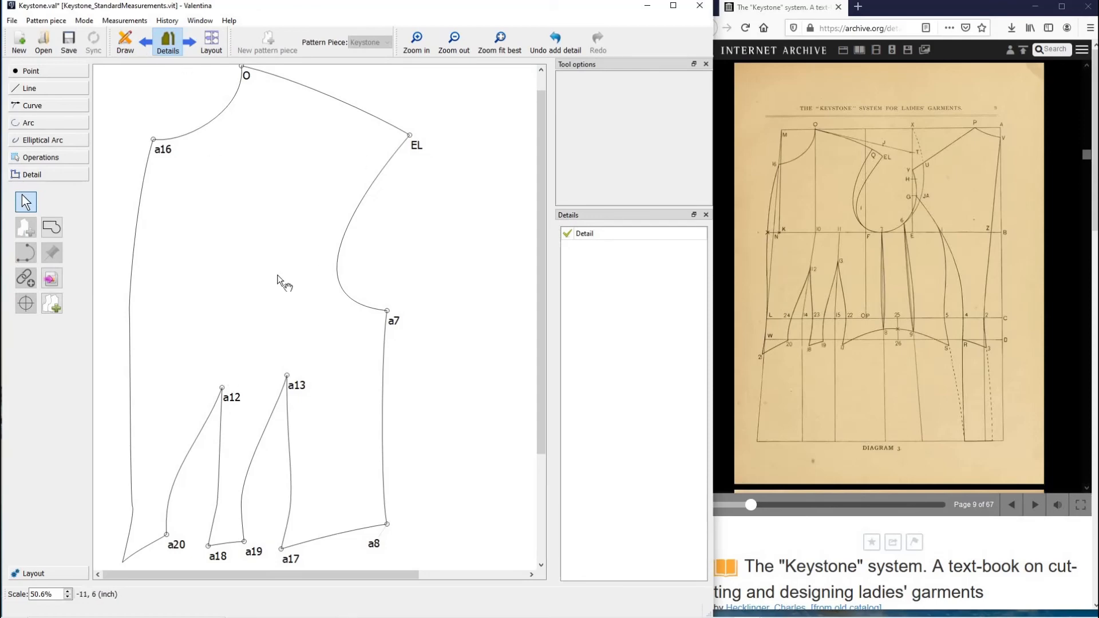
scroll(289, 282, "up", 1)
scroll(292, 281, "down", 2)
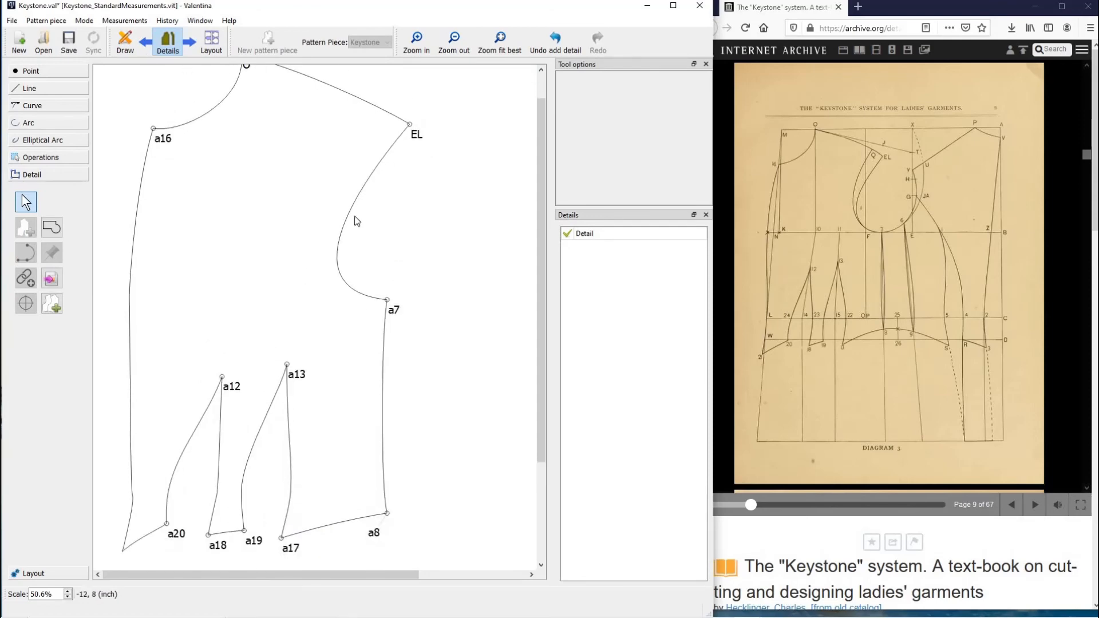
left_click(454, 40)
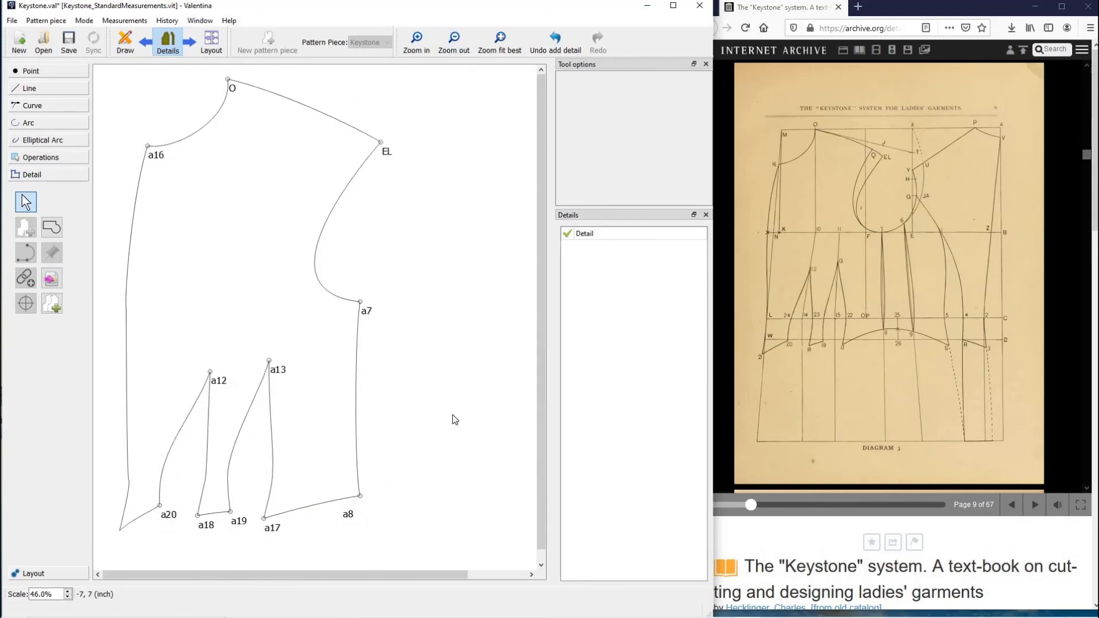
right_click(197, 195)
left_click(239, 198)
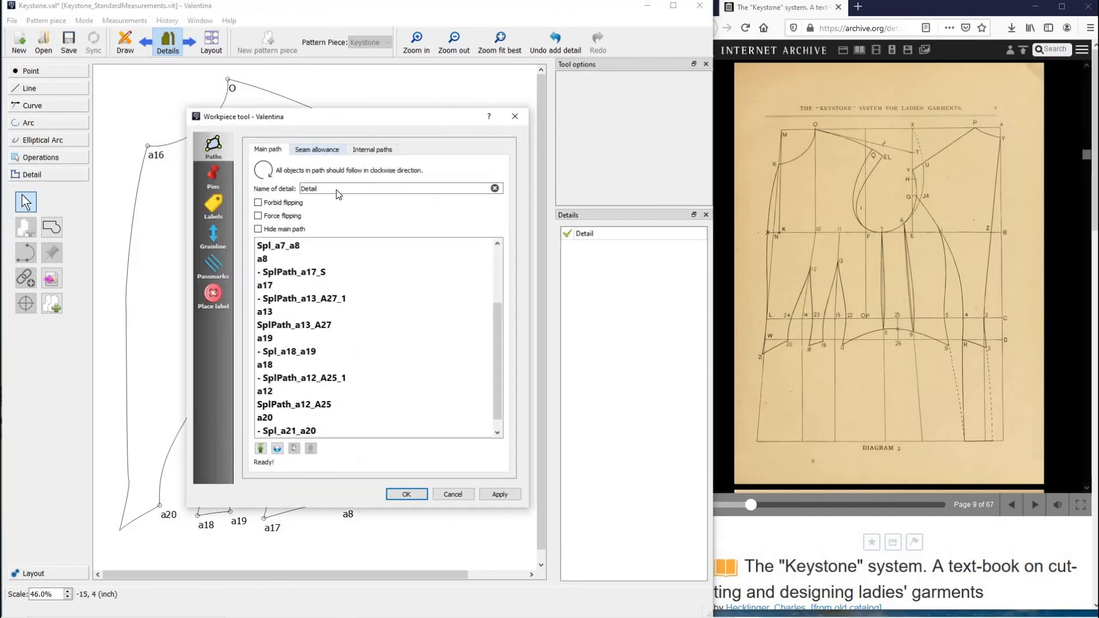
left_click(317, 150)
left_click(259, 166)
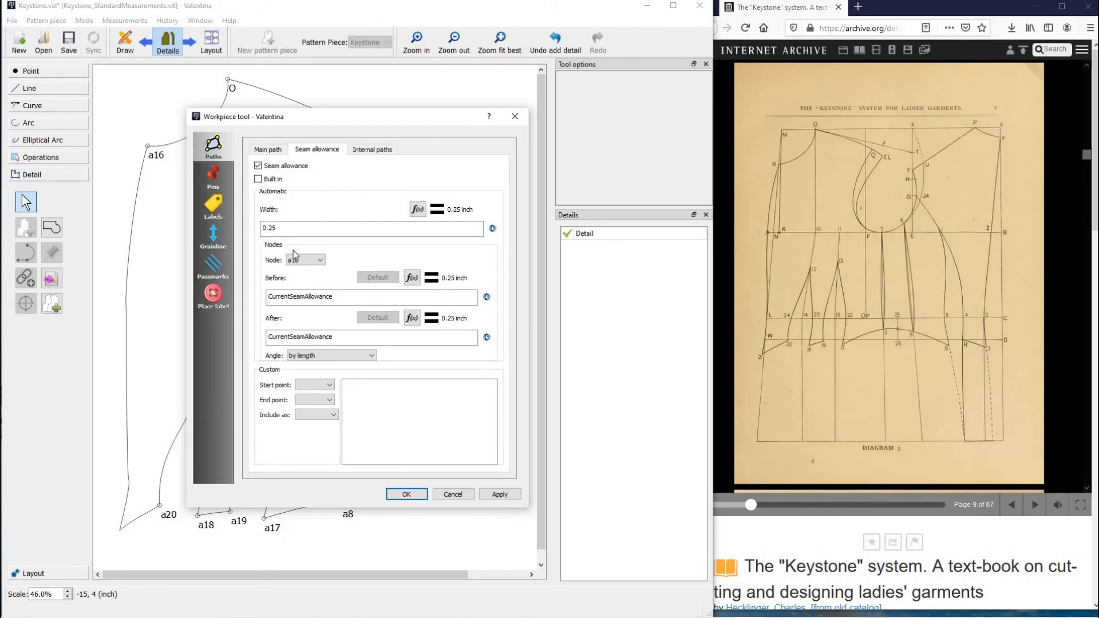
left_click(407, 495)
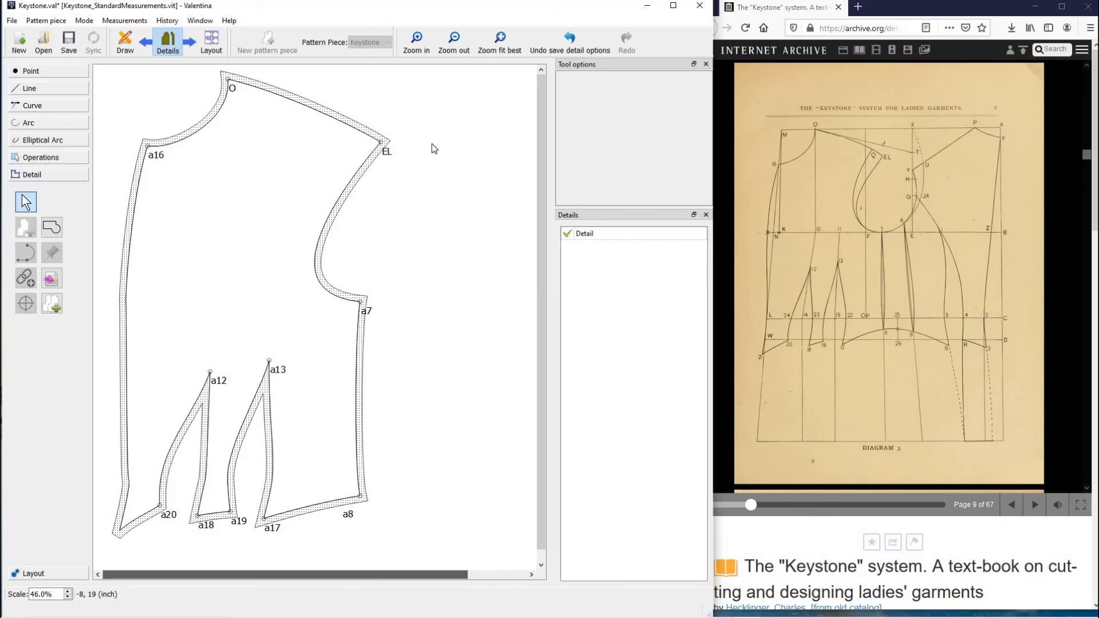
Return to the draft and start a new detail at a7, following the armhole curve to a6 and the a6–a9 side curve.
left_click(124, 41)
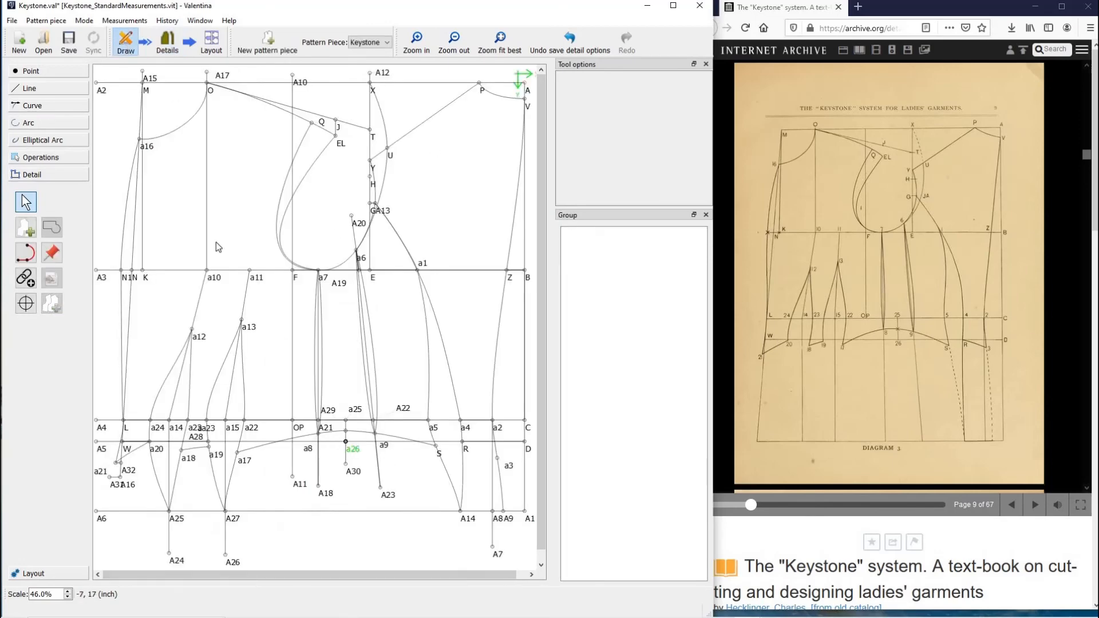
left_click(24, 232)
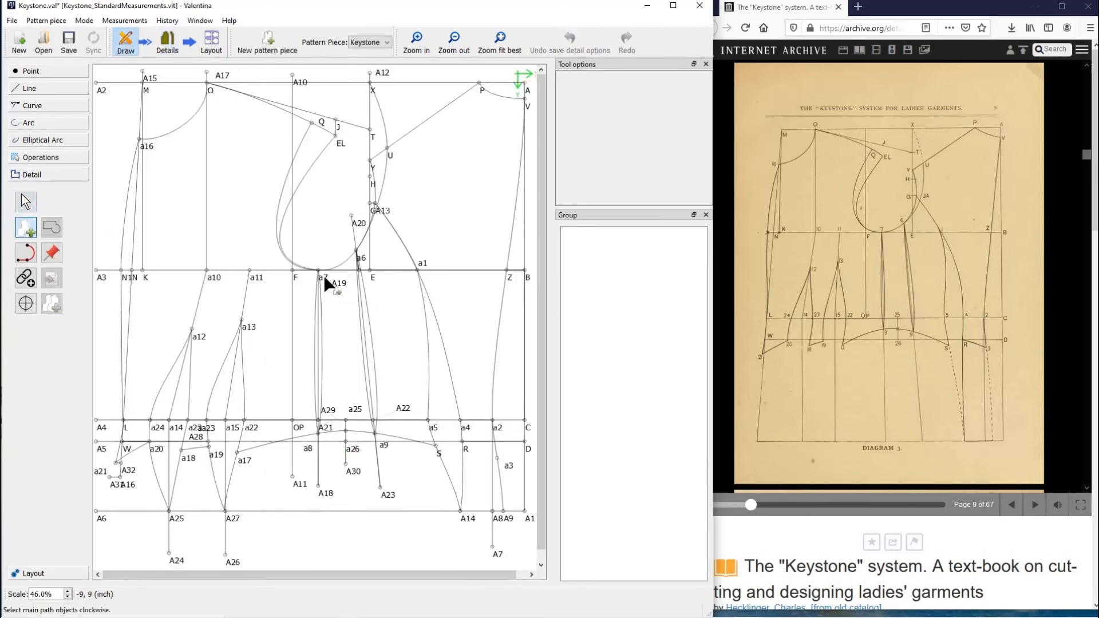
left_click(338, 273)
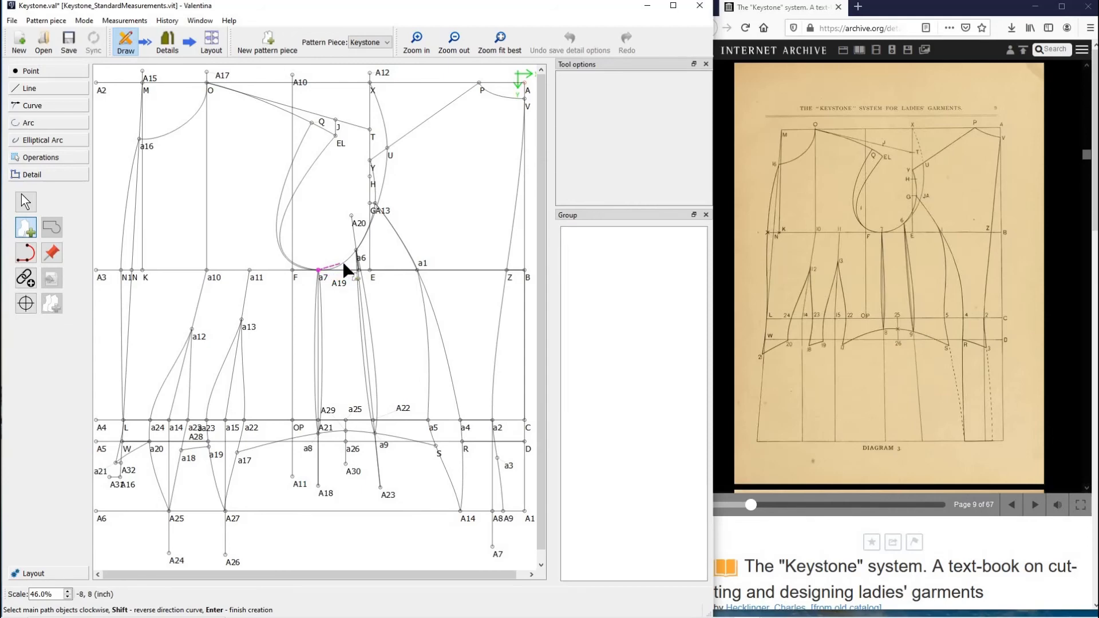
left_click(348, 264)
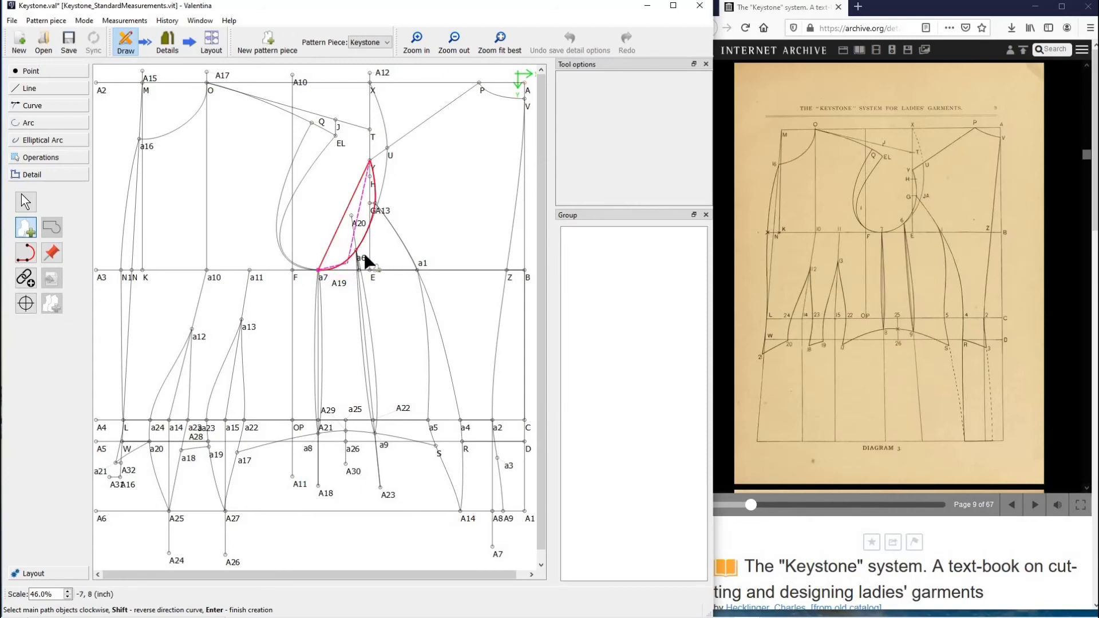
left_click(363, 261)
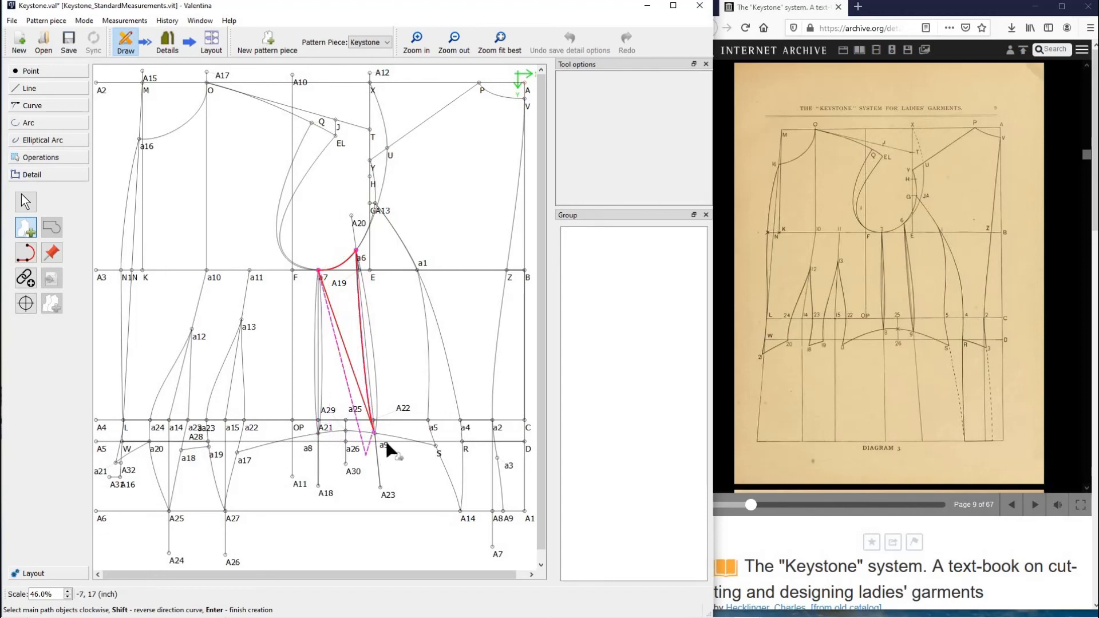
Complete the path from a9 along the lower curve to a8 and up the a8–a7 curve, and create the detail with the default name.
left_click(364, 429)
left_click(349, 436)
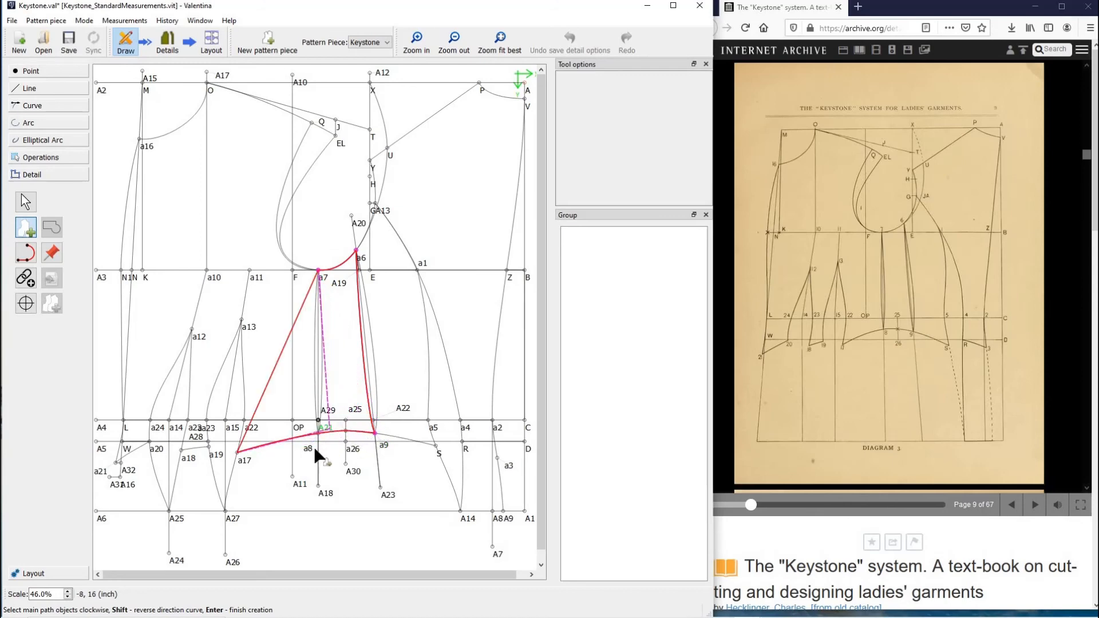
left_click(321, 358)
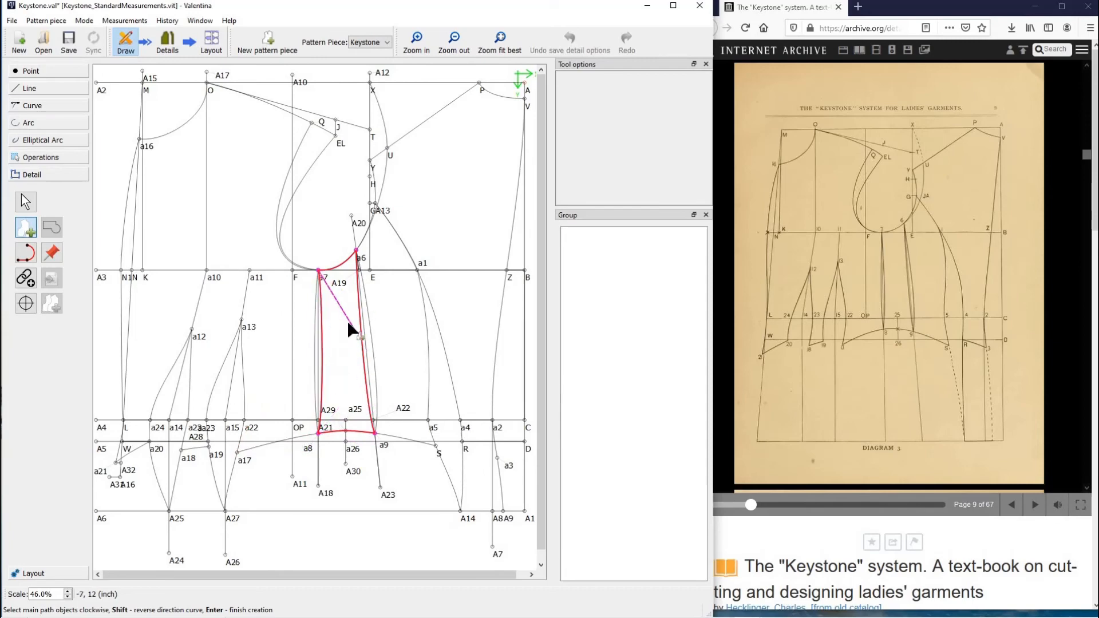
key("Return")
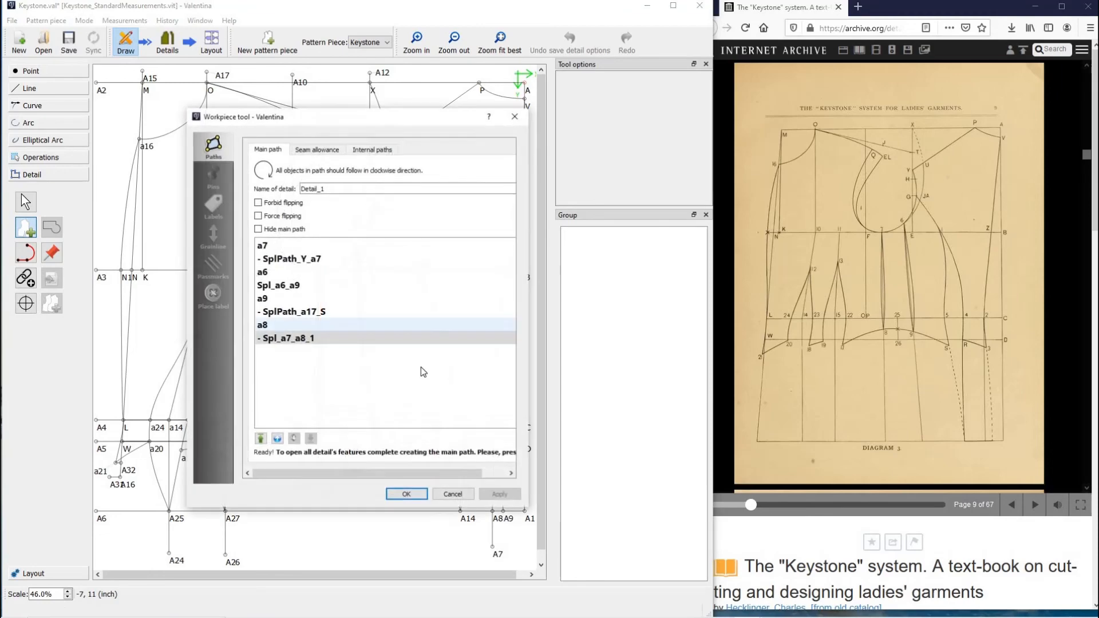
left_click(406, 493)
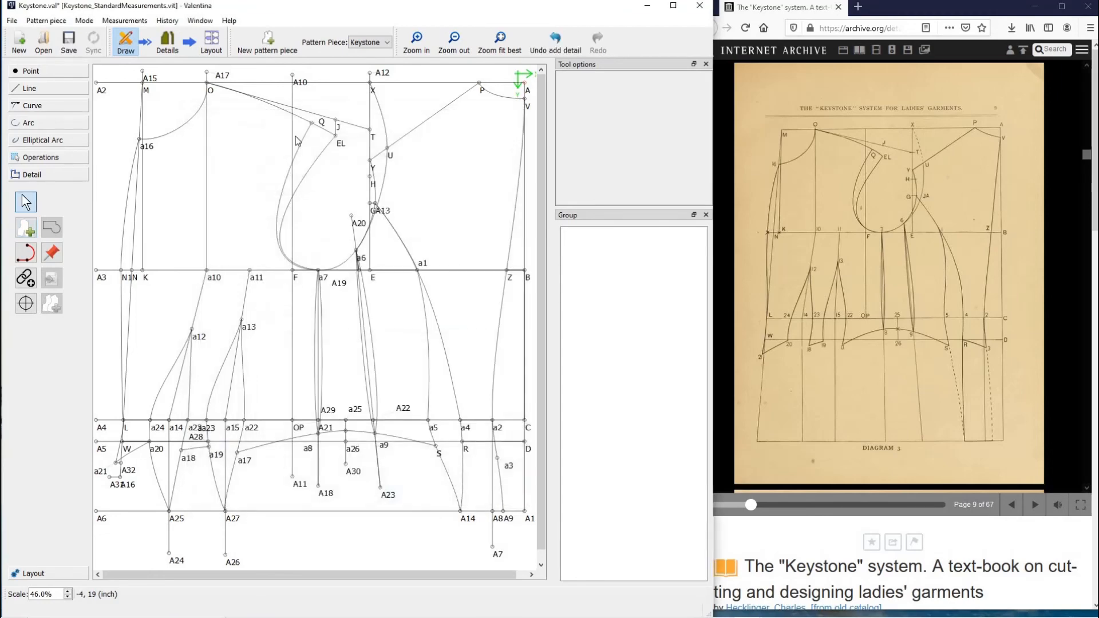
Start another detail at a6, tracing the armhole curve to A13 and the side-back curve through a1 and a5 towards S.
left_click(26, 230)
left_click(360, 251)
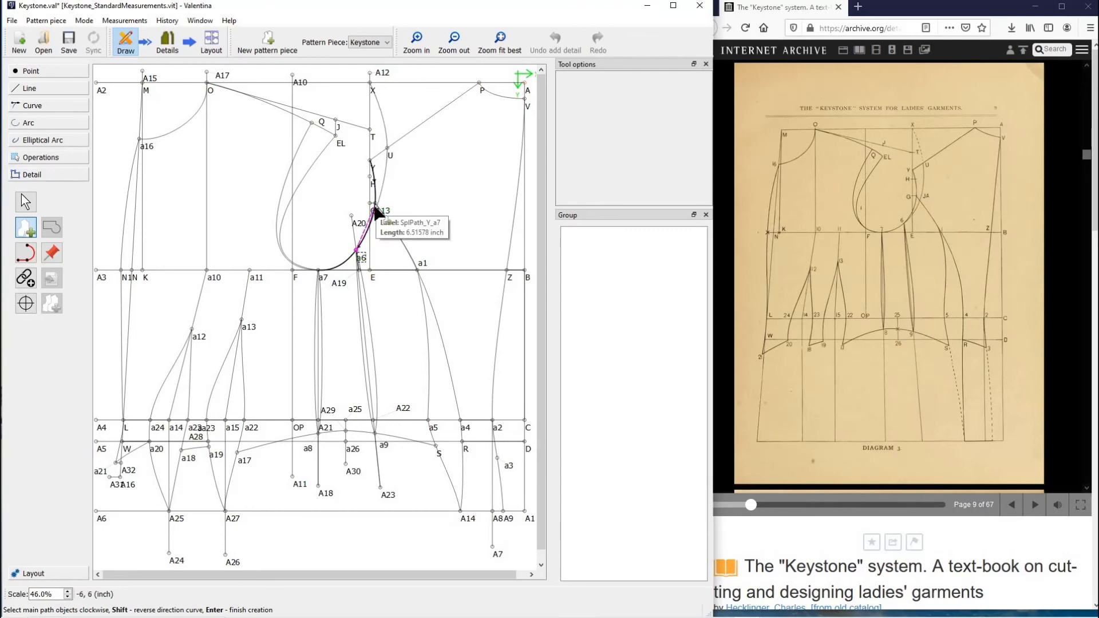
left_click(376, 213)
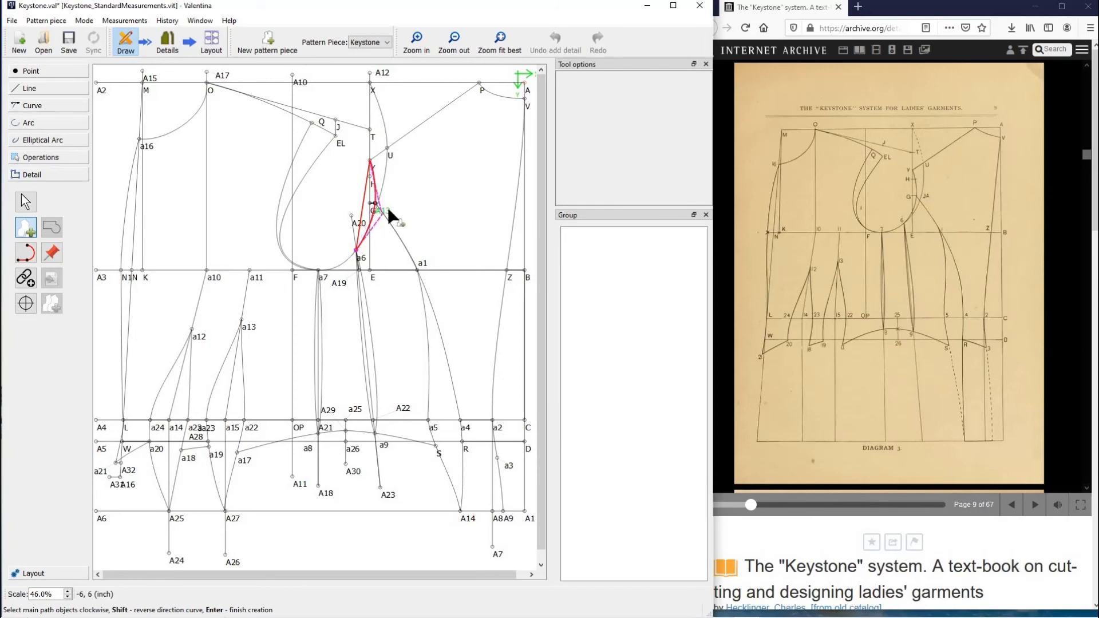
left_click(389, 210)
left_click(408, 251)
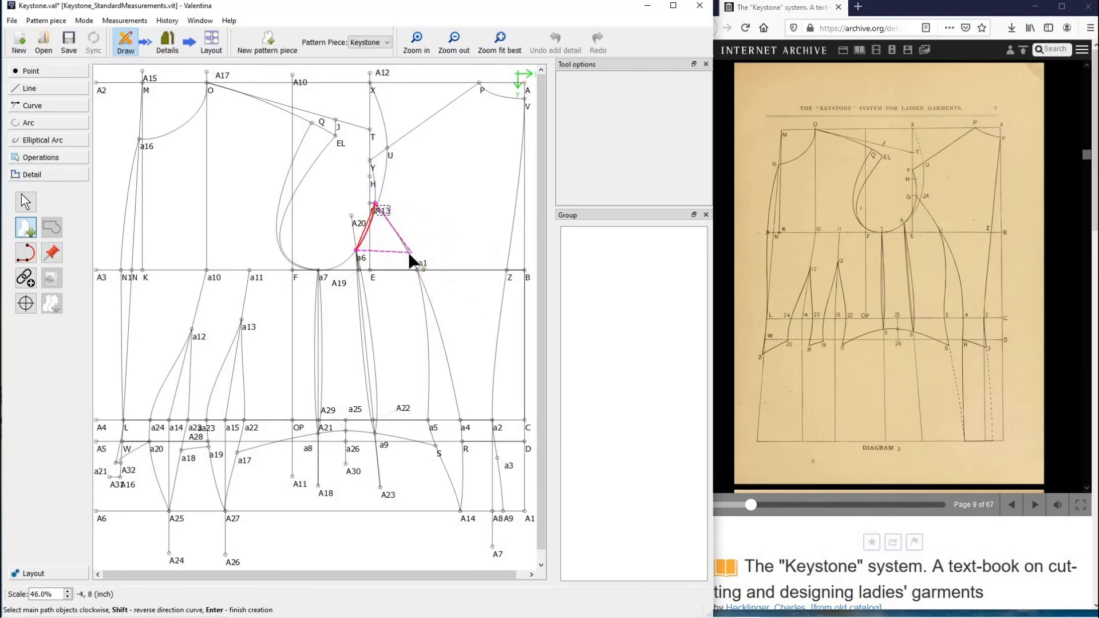
left_click(427, 329)
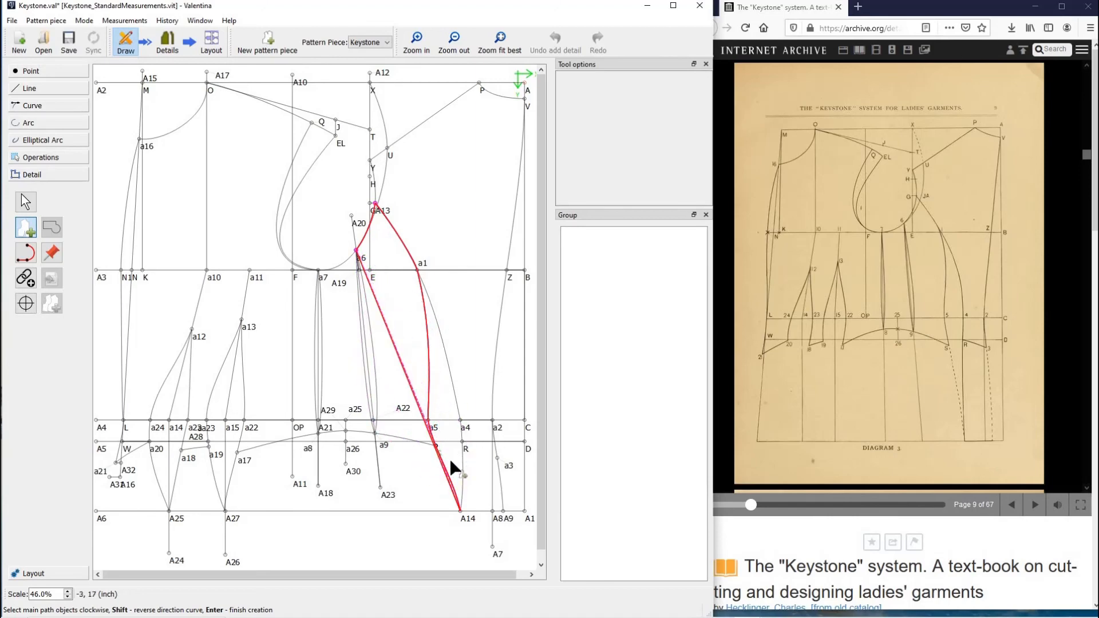
Complete the path from S along the lower curve to a9 and the outer a9–a6 curve, and create the detail with the default name.
left_click(400, 439)
left_click(384, 444)
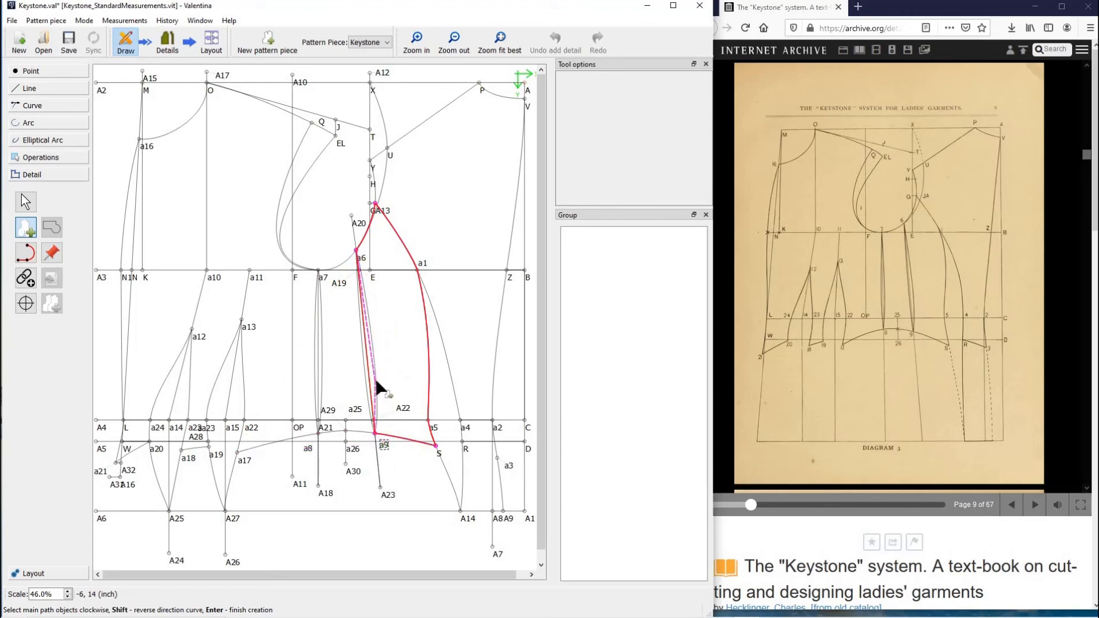
left_click(382, 379)
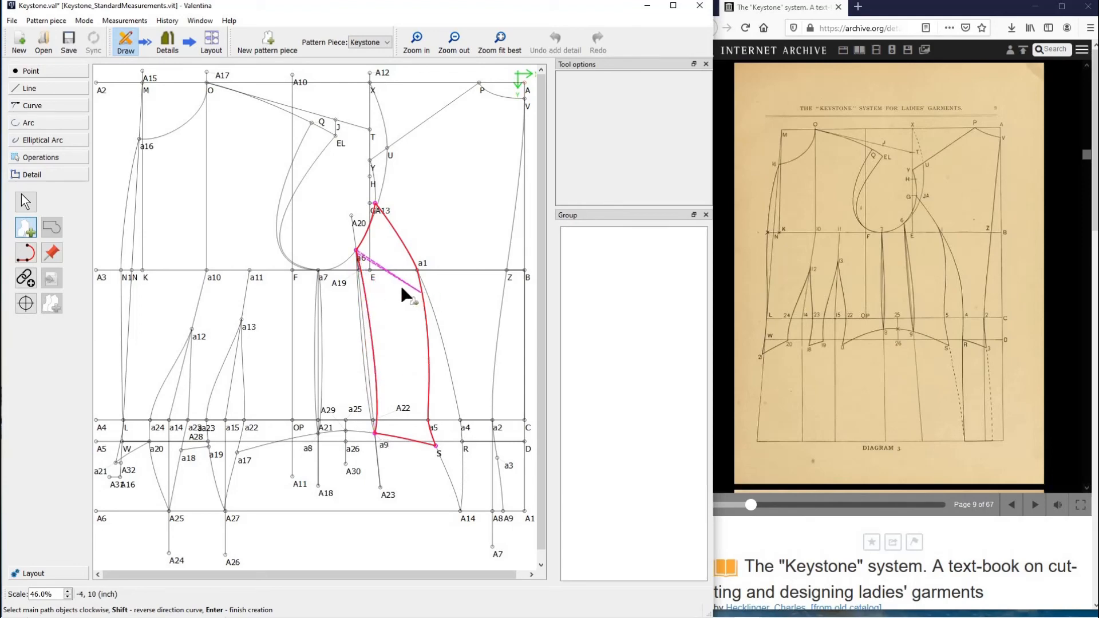
key("Return")
left_click(406, 494)
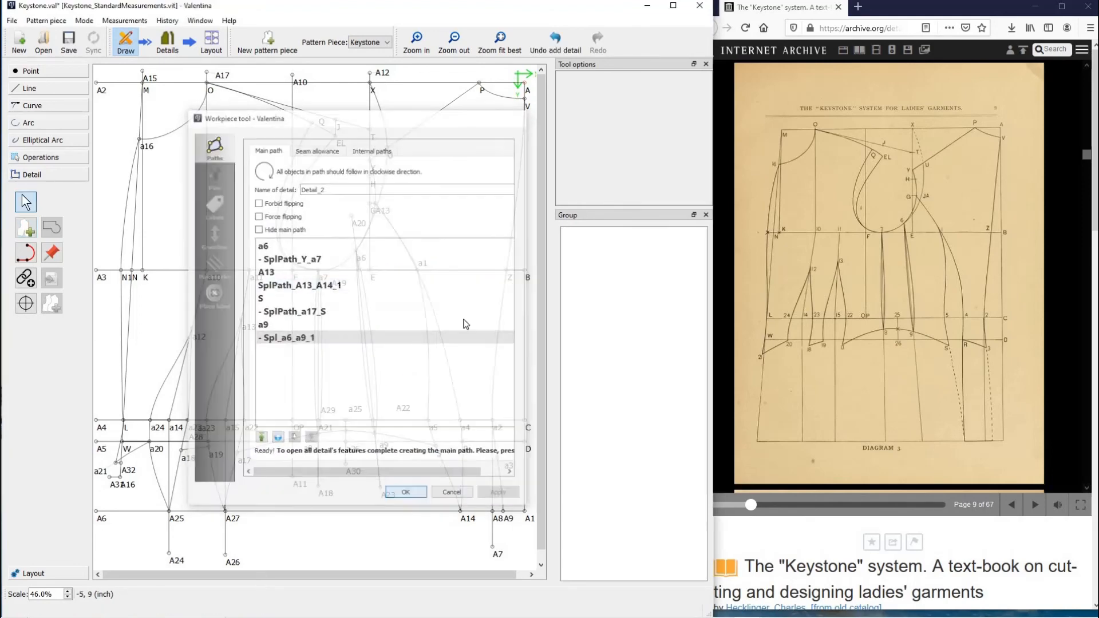
left_click(25, 228)
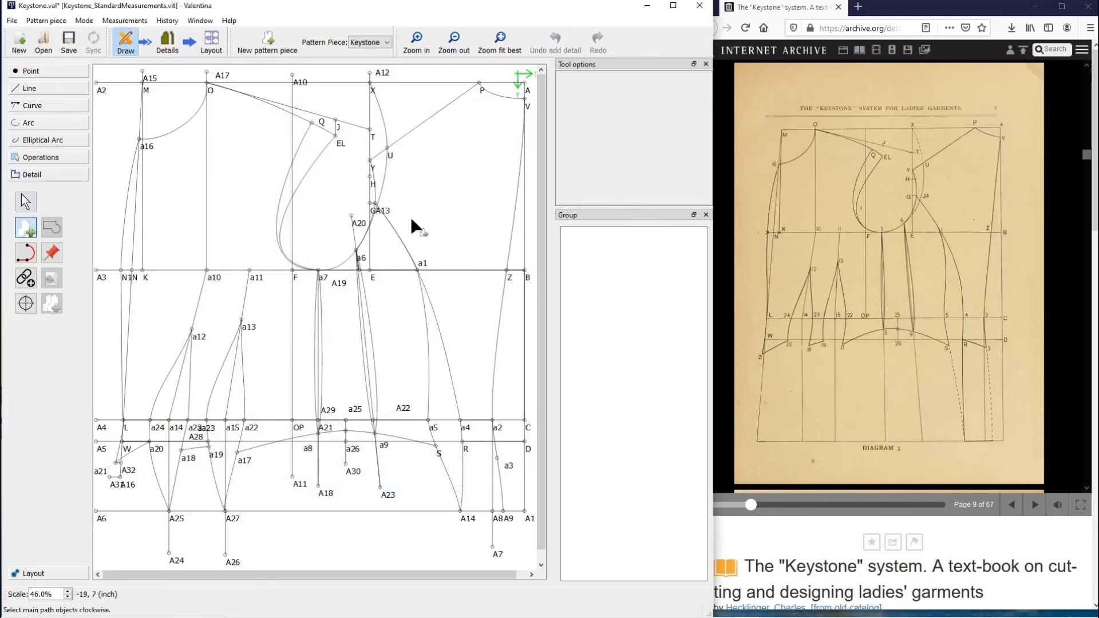
left_click(375, 181)
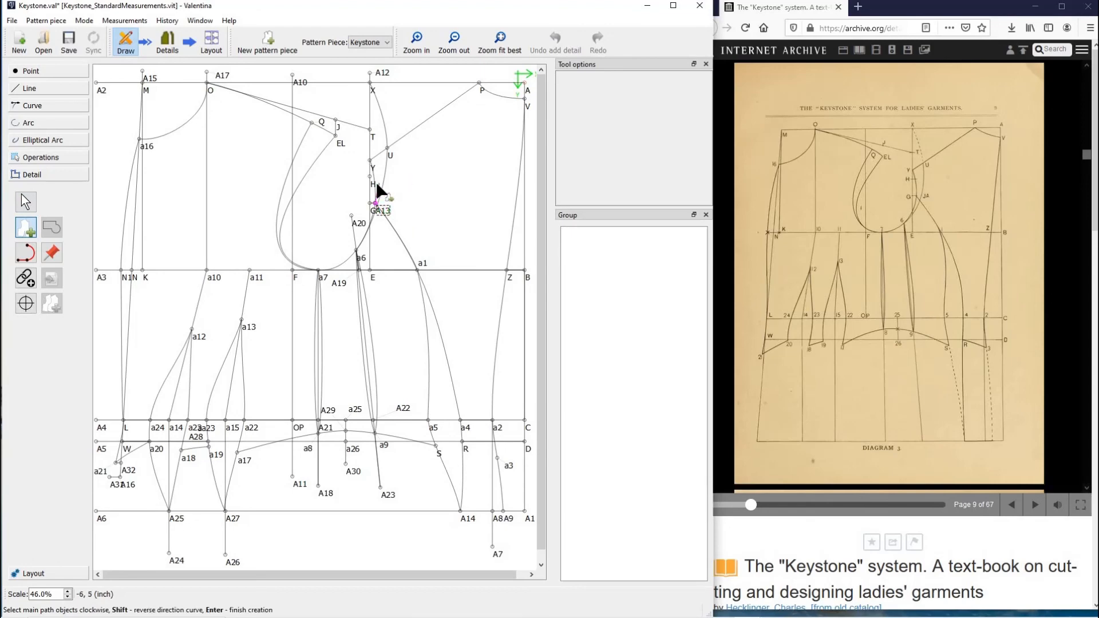
left_click(375, 193)
left_click(371, 162)
left_click(479, 85)
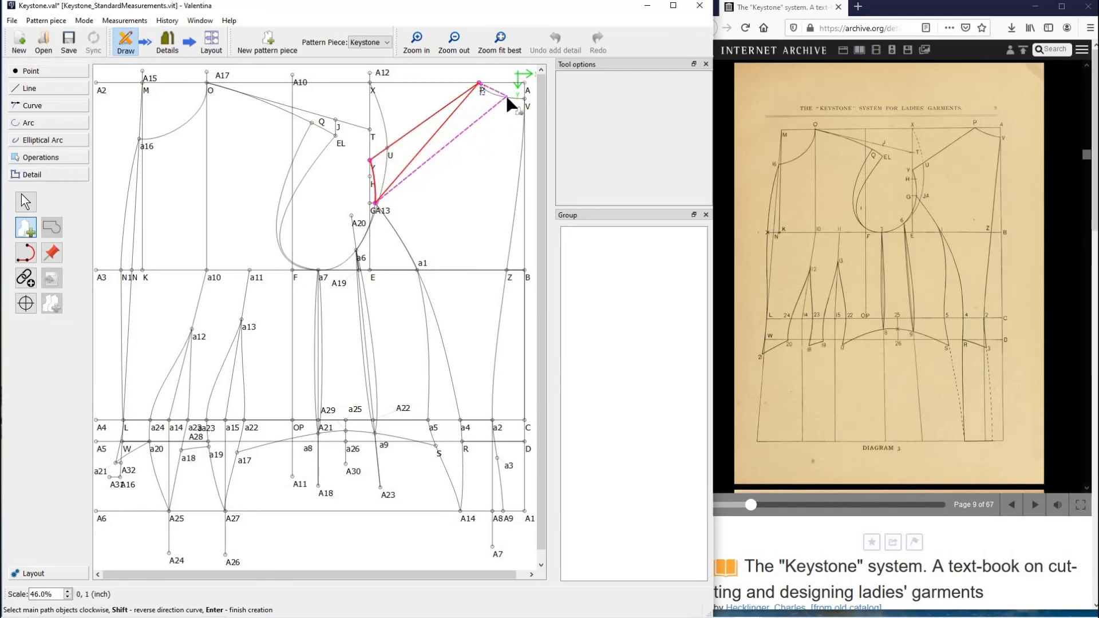
left_click(506, 95)
left_click(524, 101)
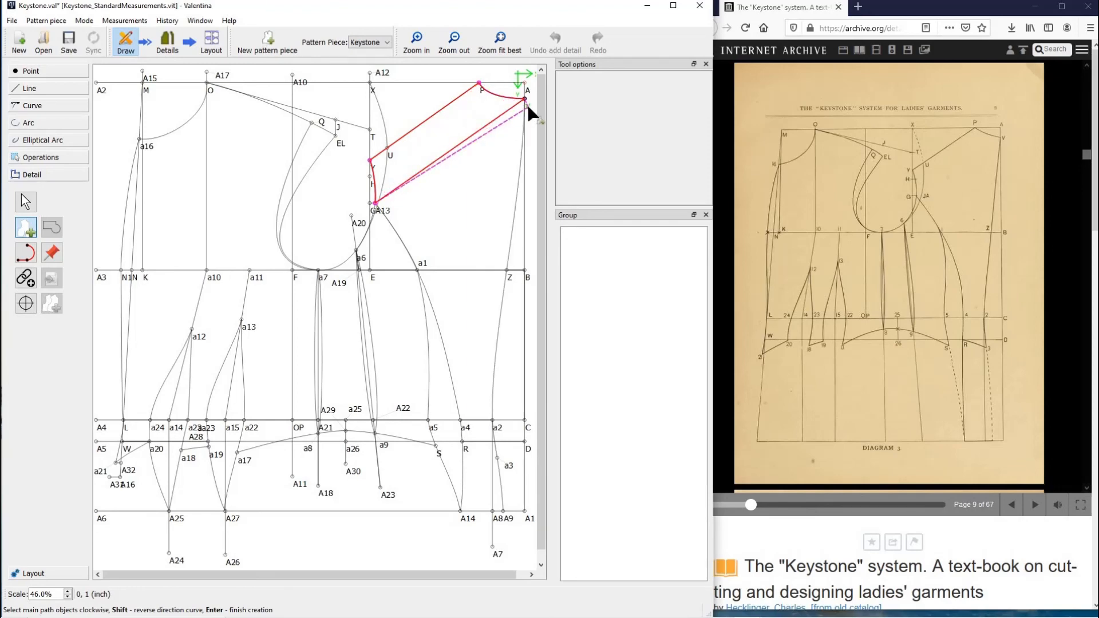
left_click(521, 184)
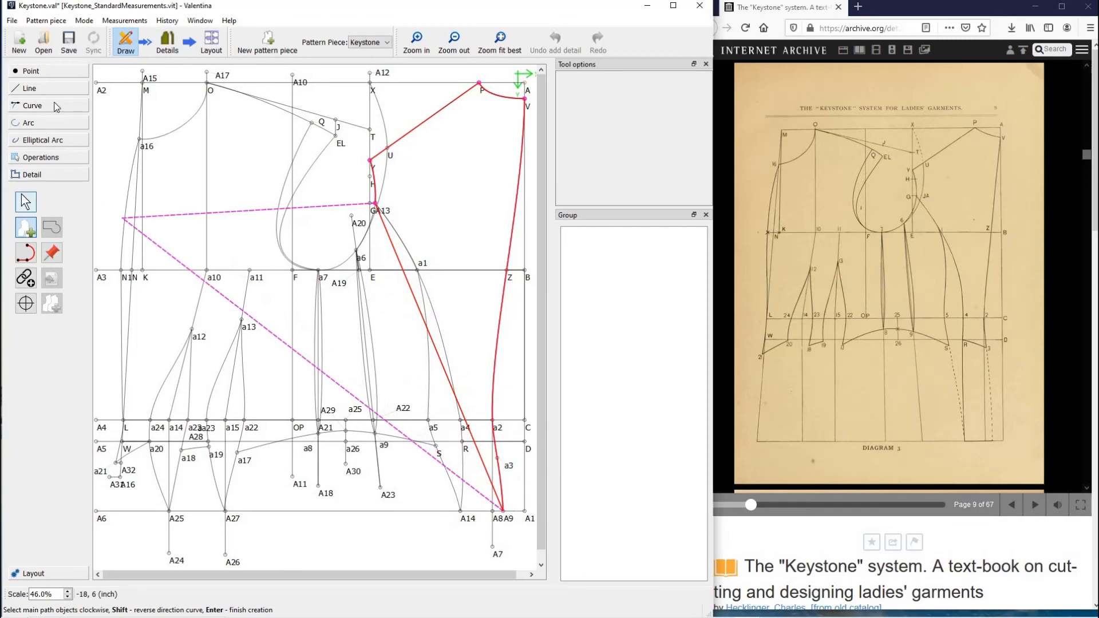
left_click(26, 202)
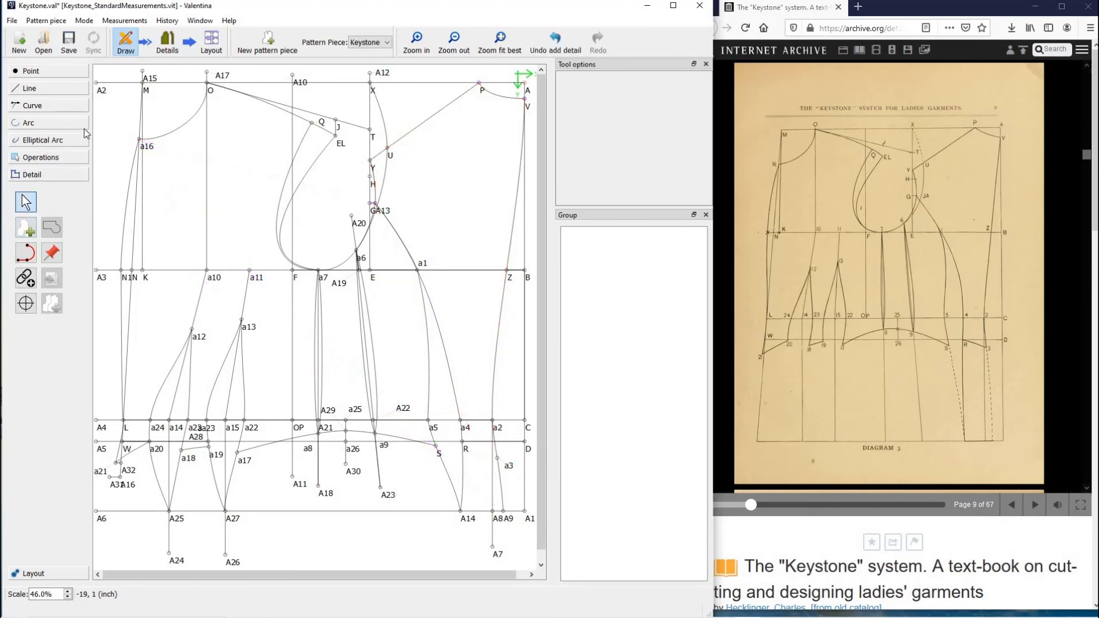
Try to draw a simple curve from R to a3 for the lower edge of the back.
left_click(51, 105)
left_click(26, 159)
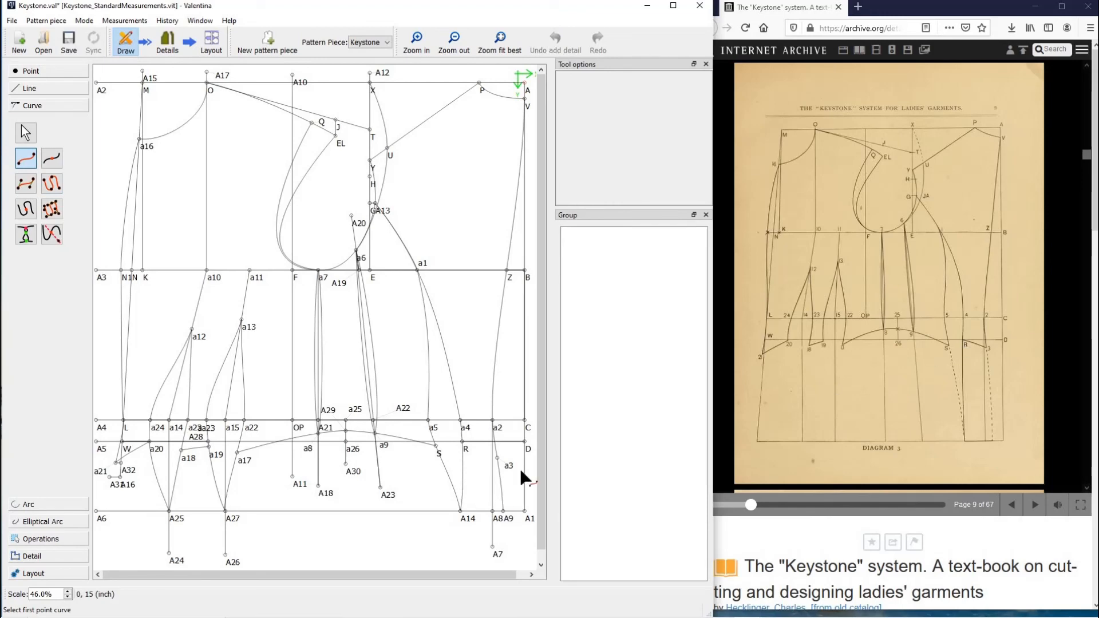
left_click(462, 442)
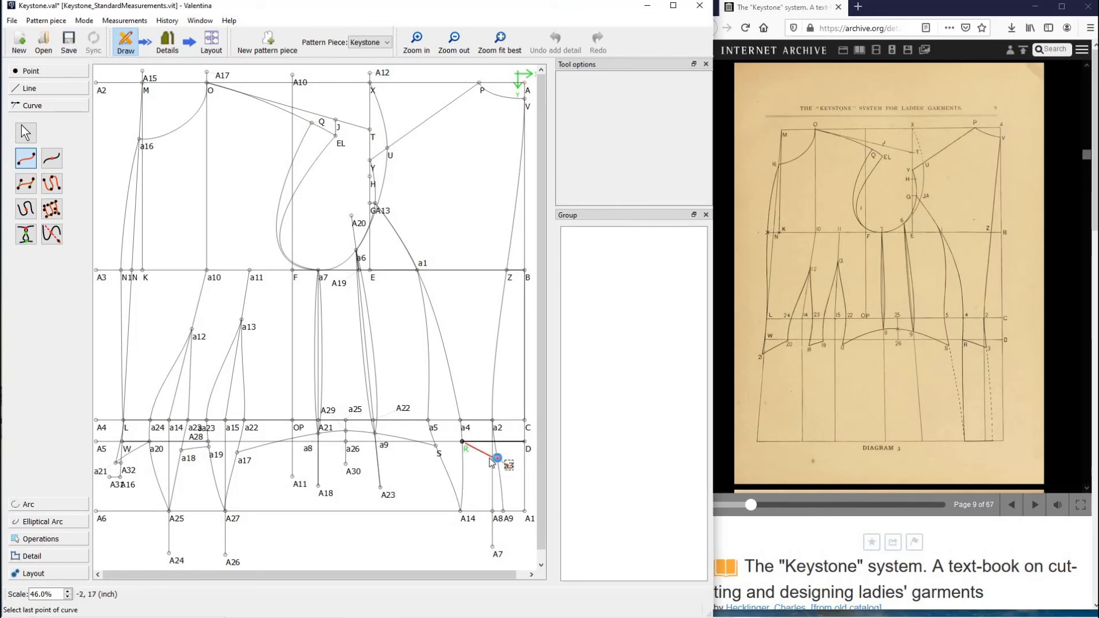
left_click(498, 459)
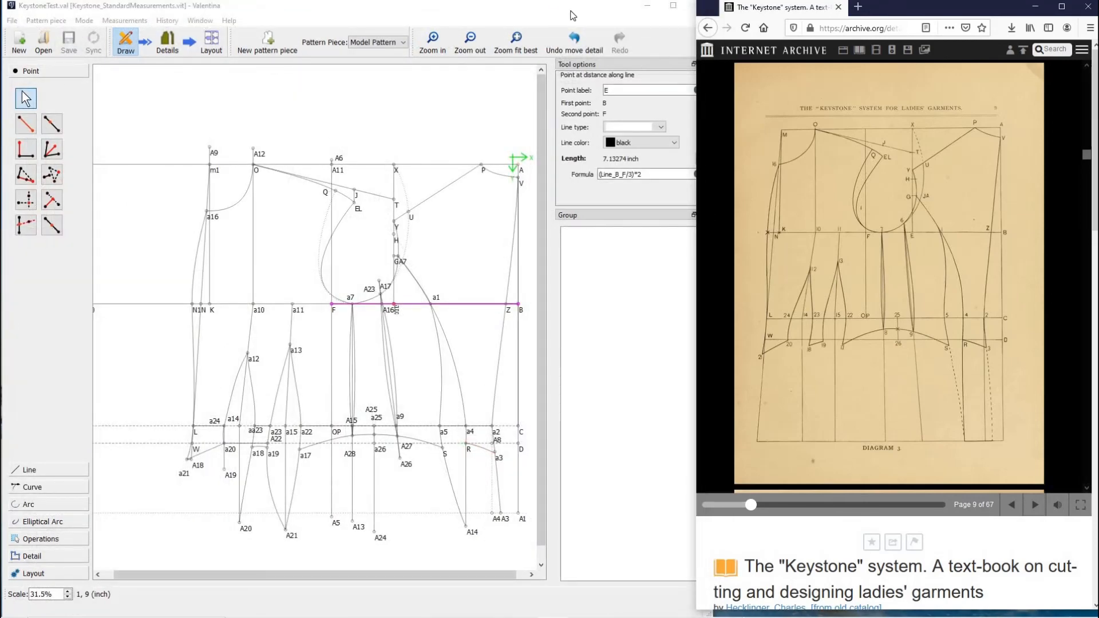
Open the Keystone pattern file, agree to reopen the previously open file, and place its window beside the diagram.
left_click(647, 8)
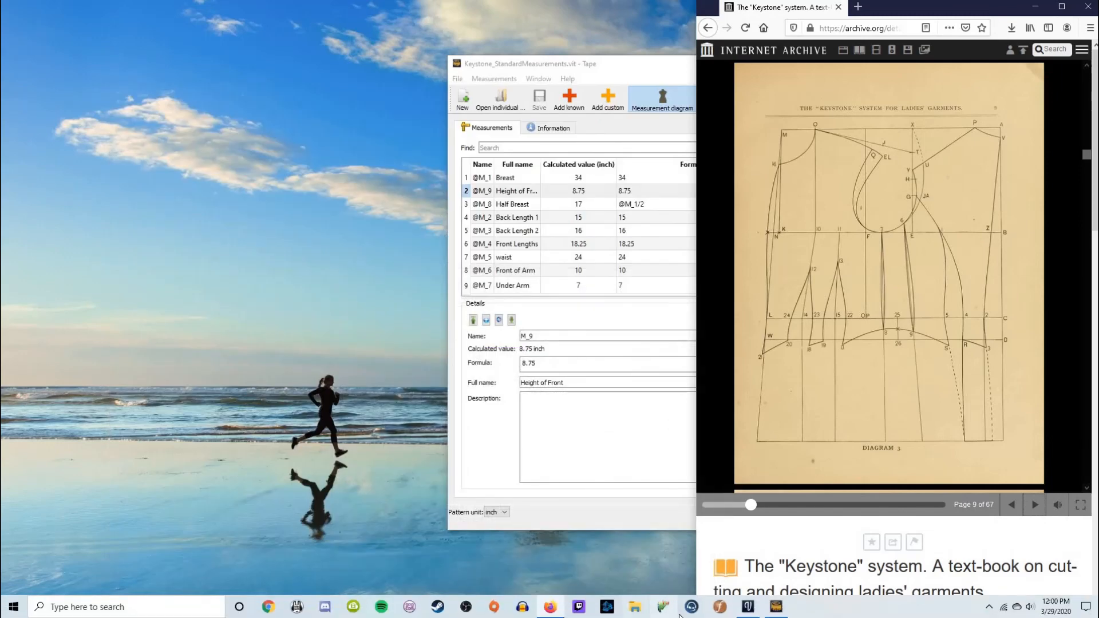
left_click(748, 607)
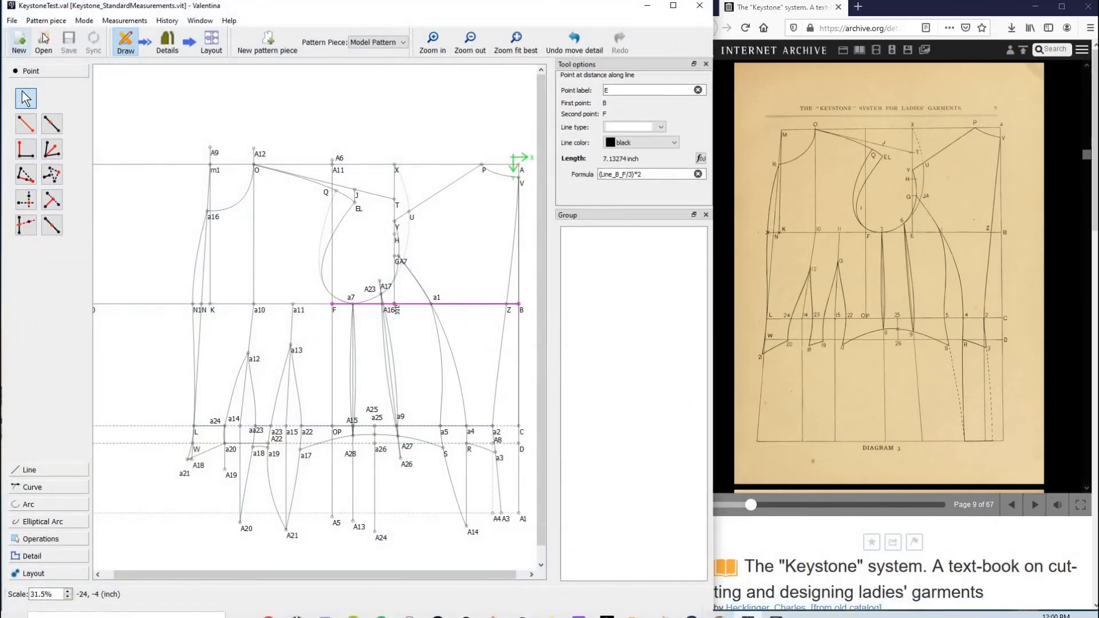
left_click(43, 43)
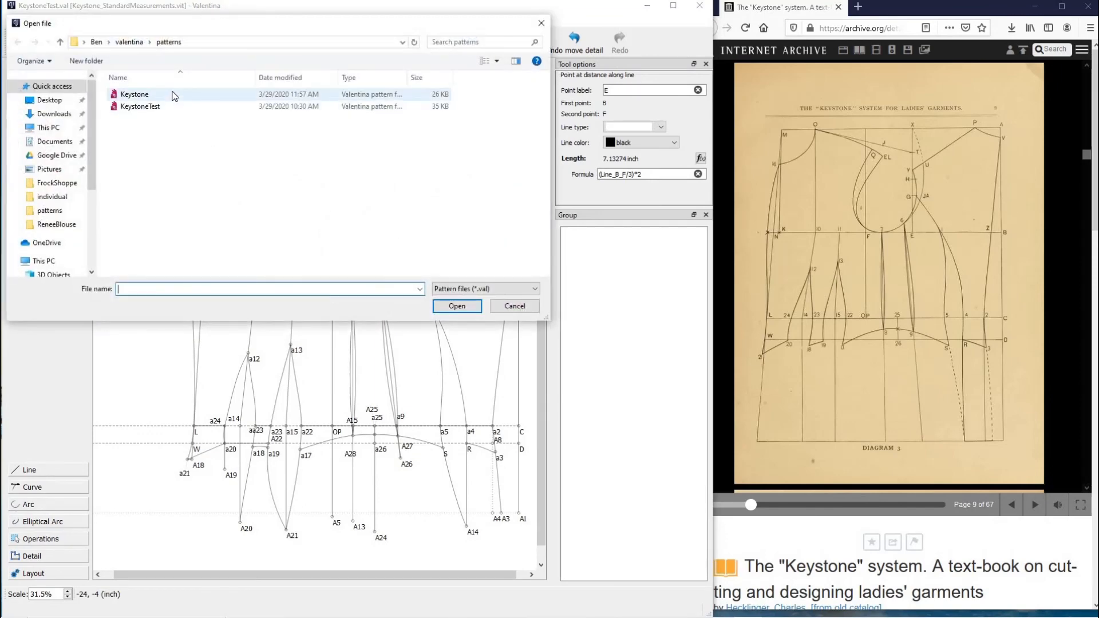
double_click(172, 94)
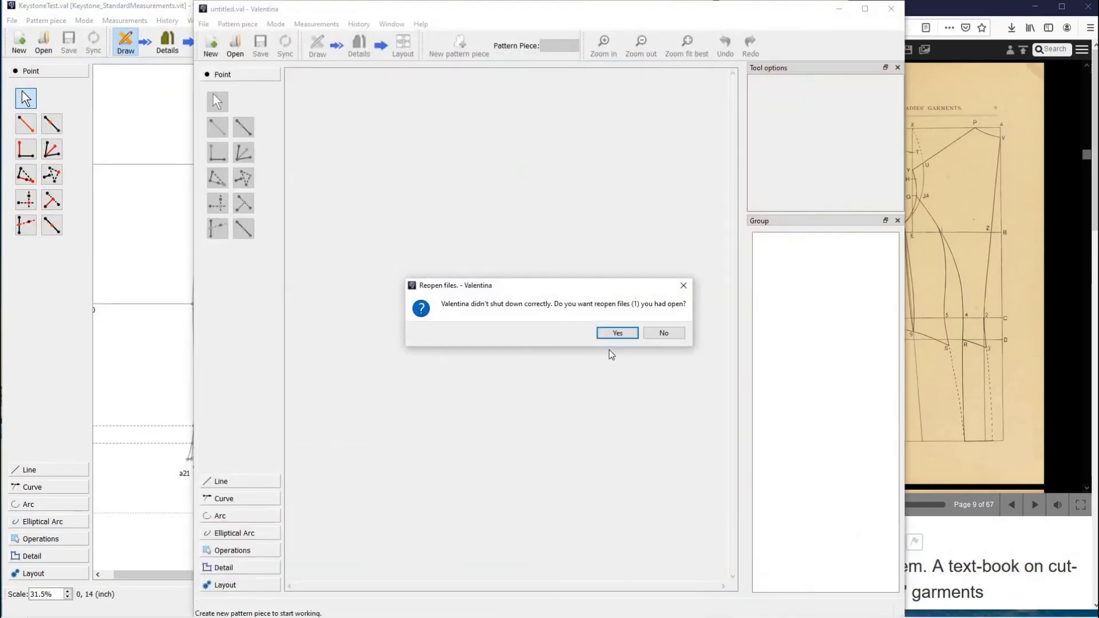
left_click(624, 338)
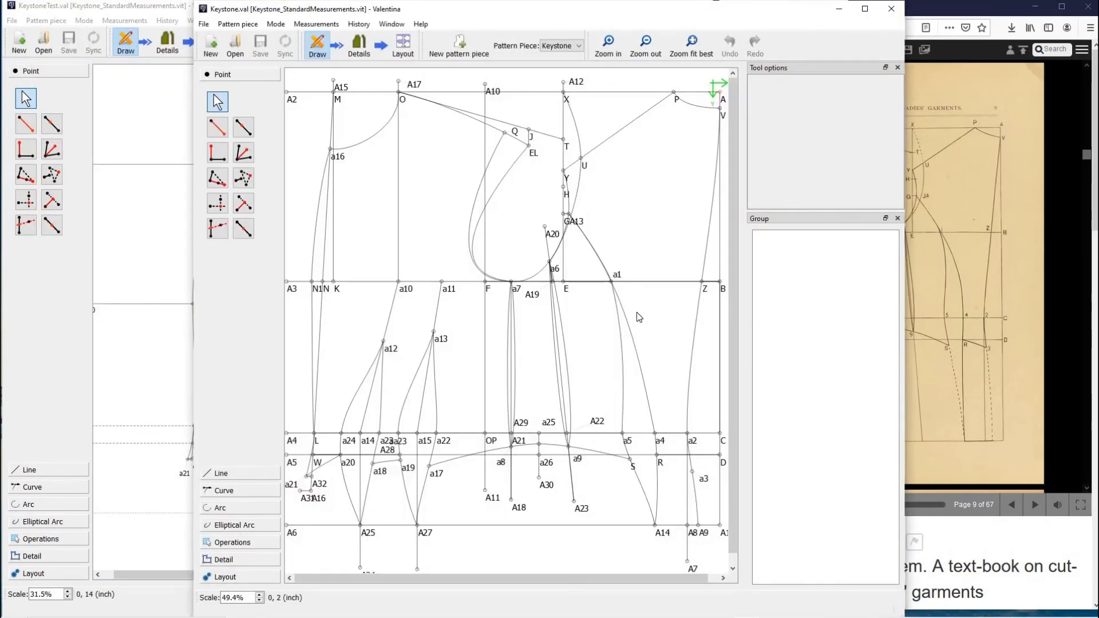
left_click_drag(590, 15, 396, 11)
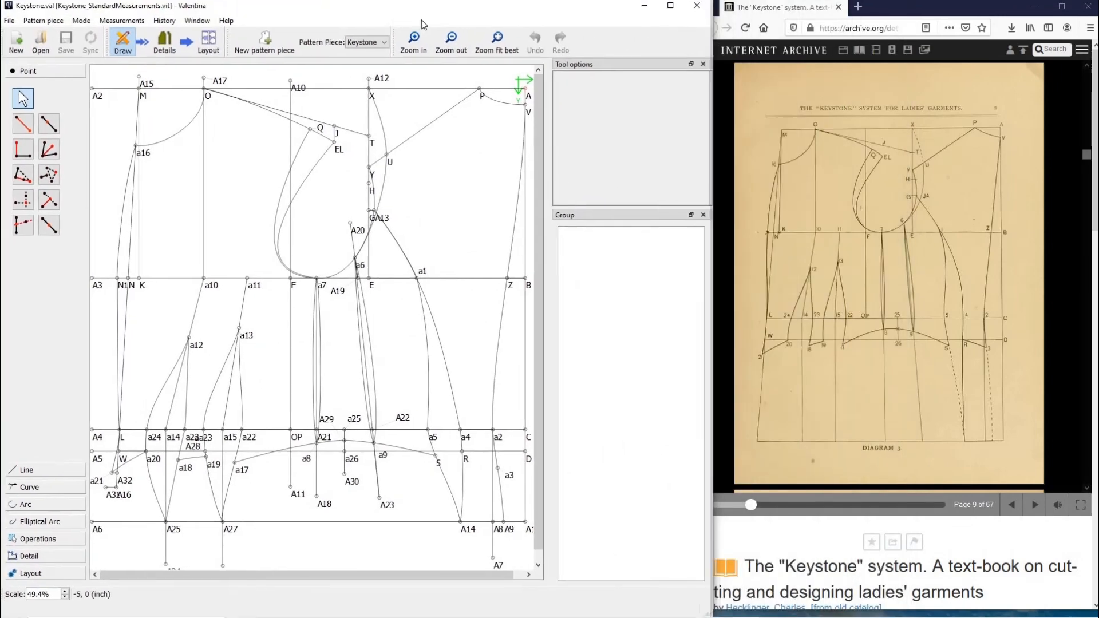
Draw a simple curve from a3 to R for the back's lower edge, reshape it into a gentle arch, and save the pattern.
left_click(34, 486)
left_click(23, 158)
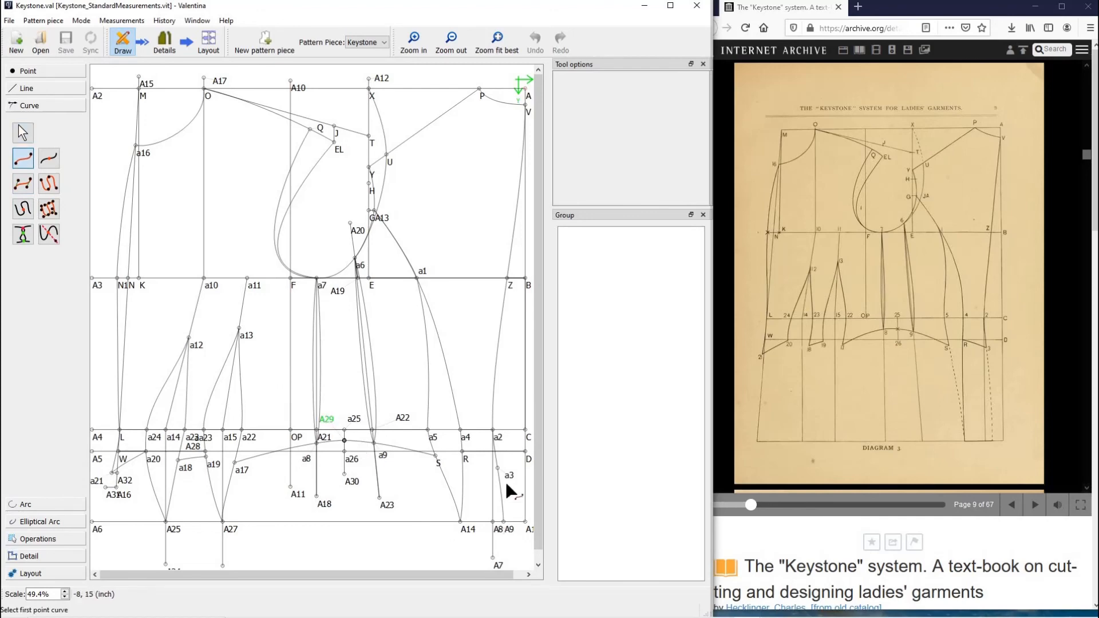
left_click(497, 468)
left_click(462, 452)
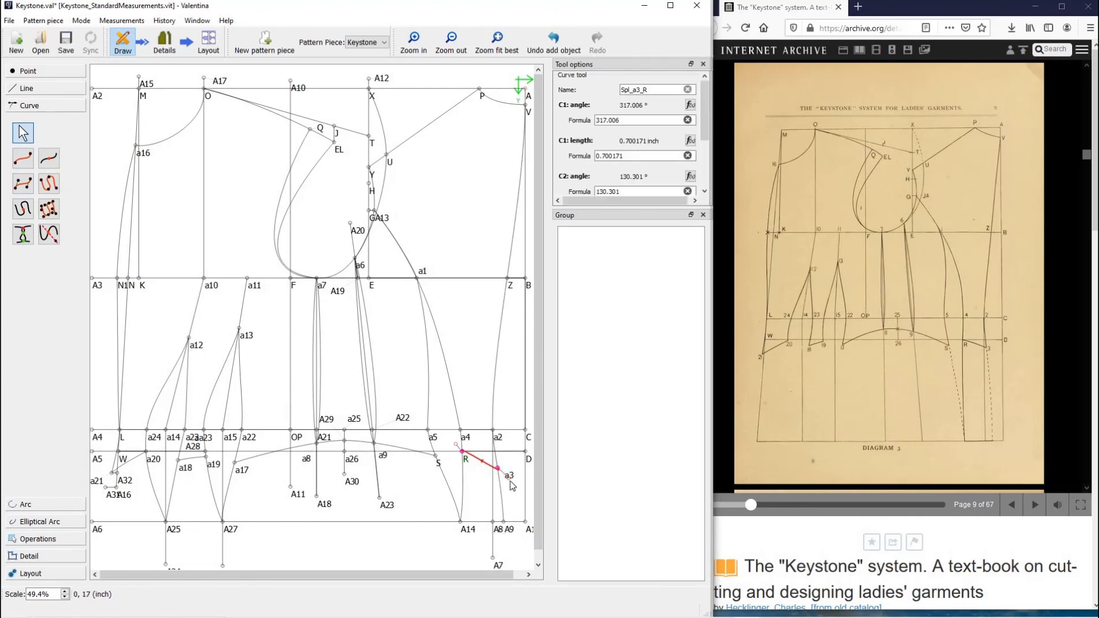
left_click_drag(489, 482, 454, 444)
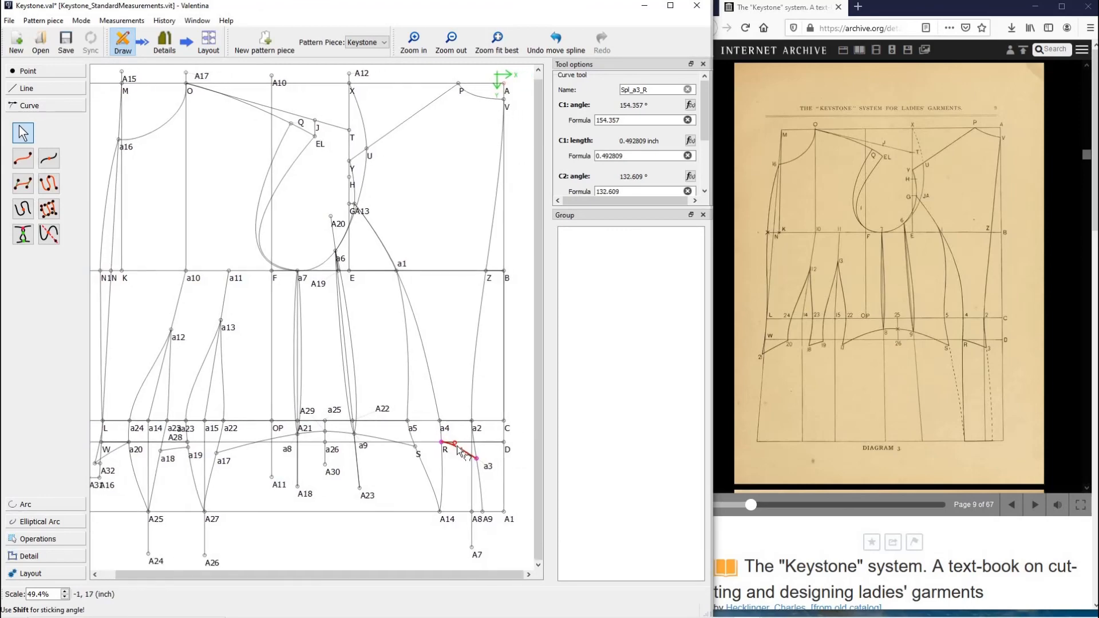
left_click(470, 491)
left_click(66, 43)
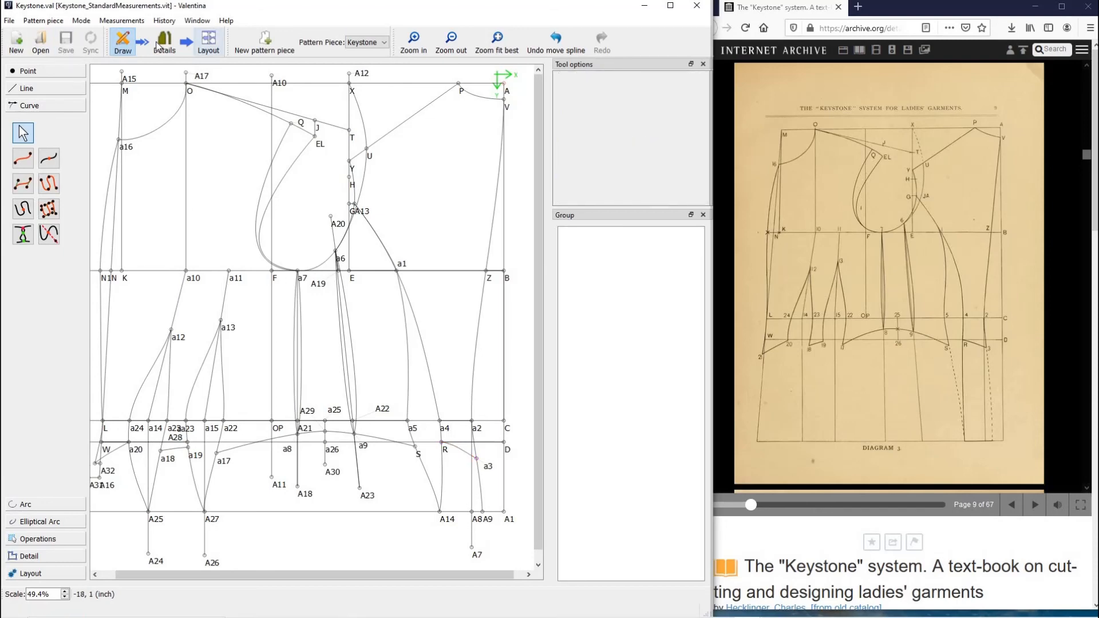
Move the side-back detail slightly away from the side detail in the details view and return to the draft.
left_click(165, 41)
left_click_drag(447, 383, 459, 383)
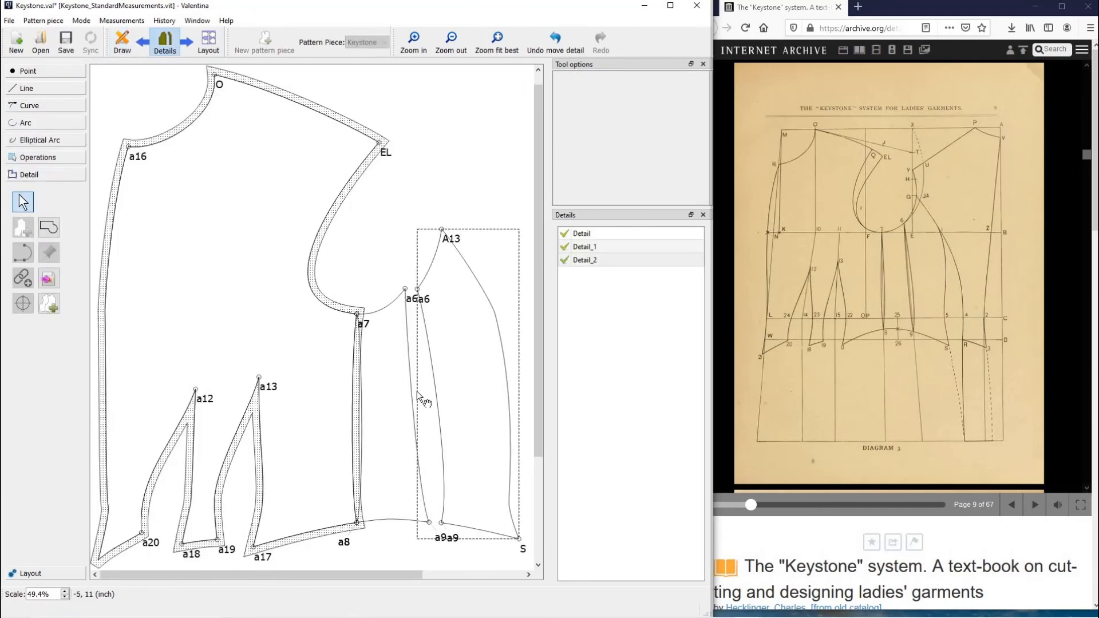
left_click(122, 42)
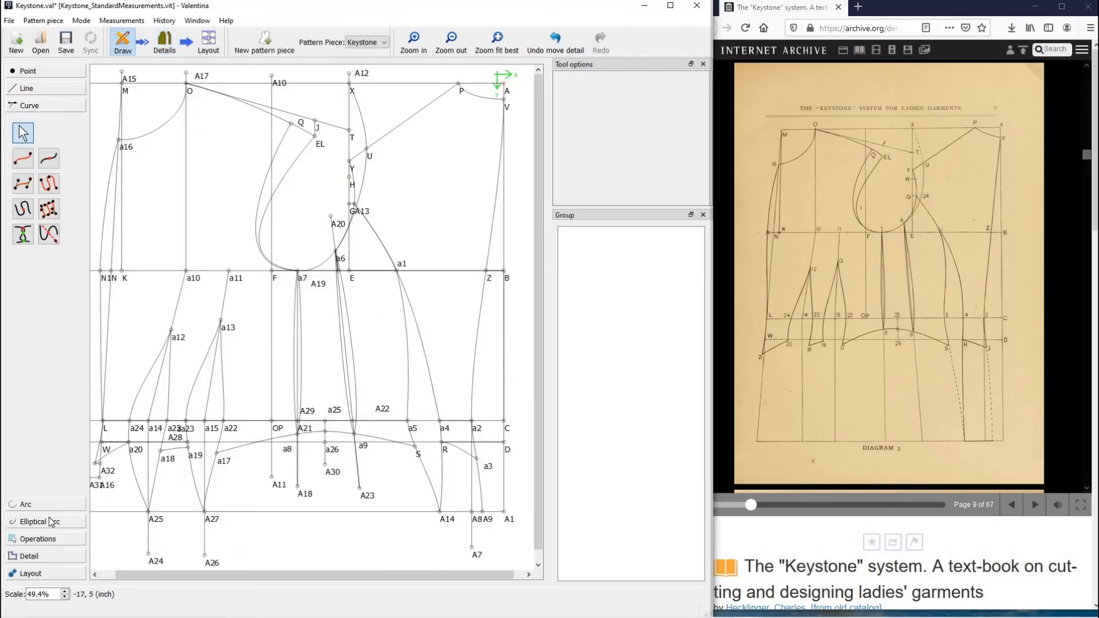
Start the back detail at A13, tracing the armhole curve to Y, the shoulder to P and the neckline curve towards V.
left_click(43, 558)
left_click(23, 228)
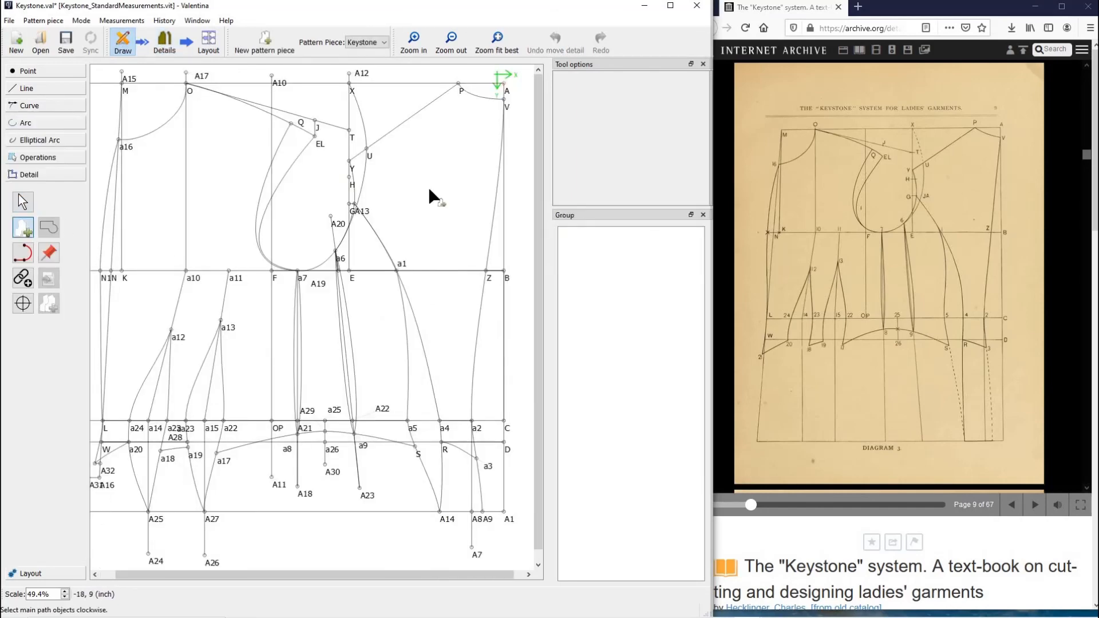
left_click(354, 201)
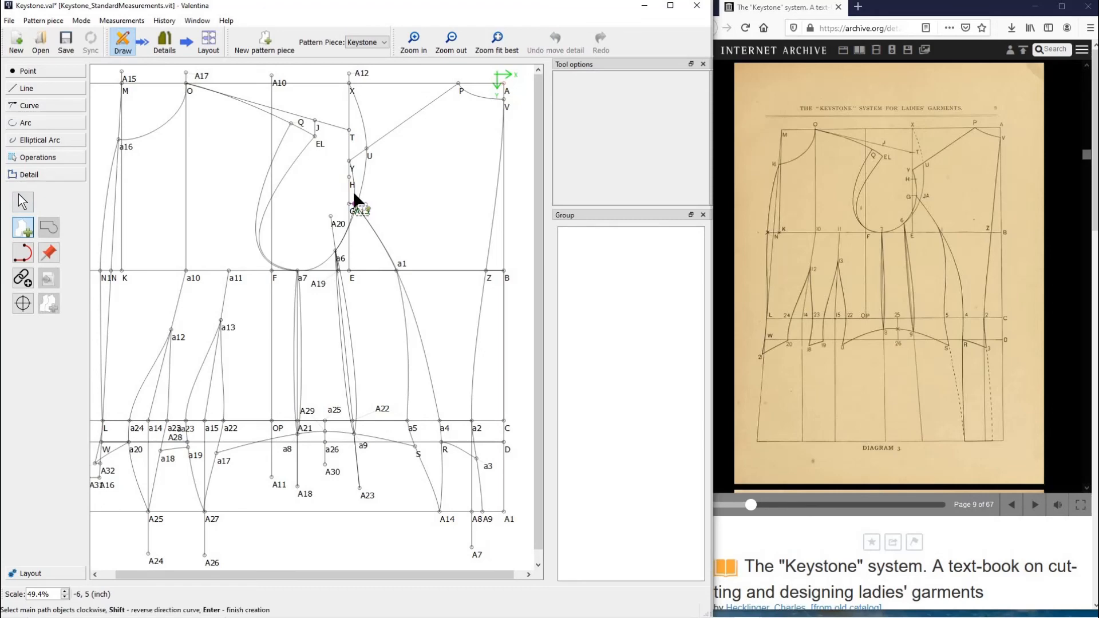
left_click(356, 200)
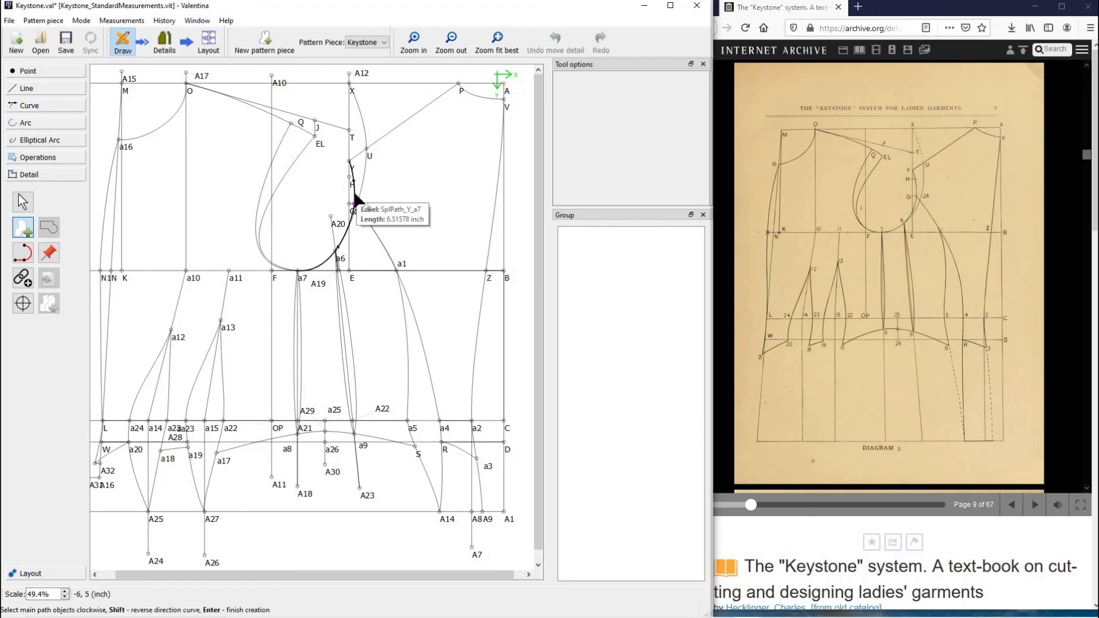
left_click(350, 161)
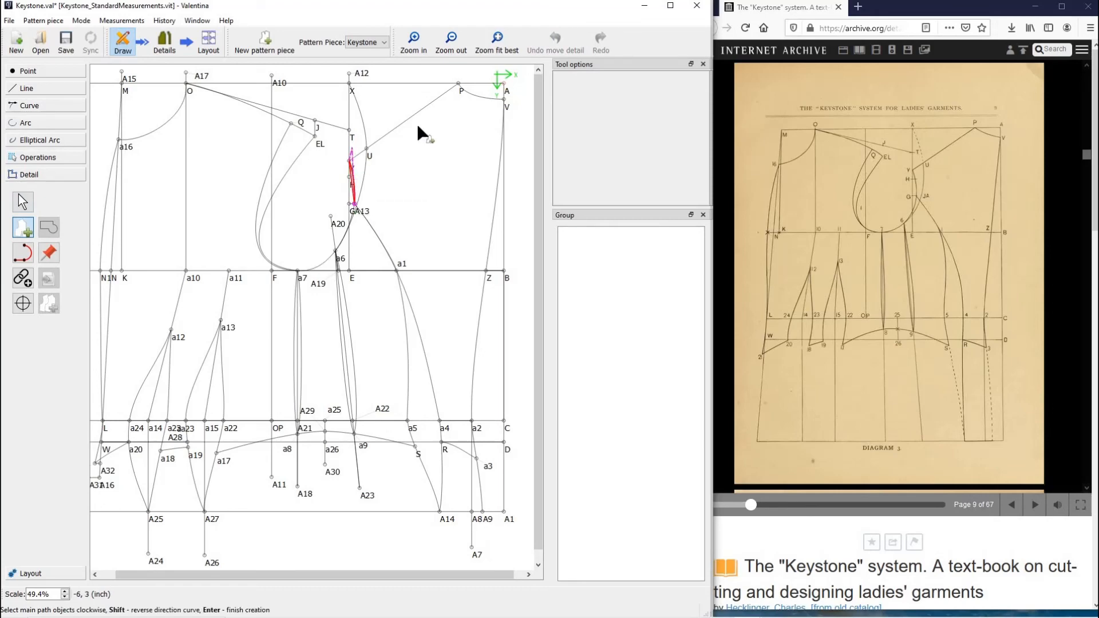
left_click(458, 85)
left_click(494, 98)
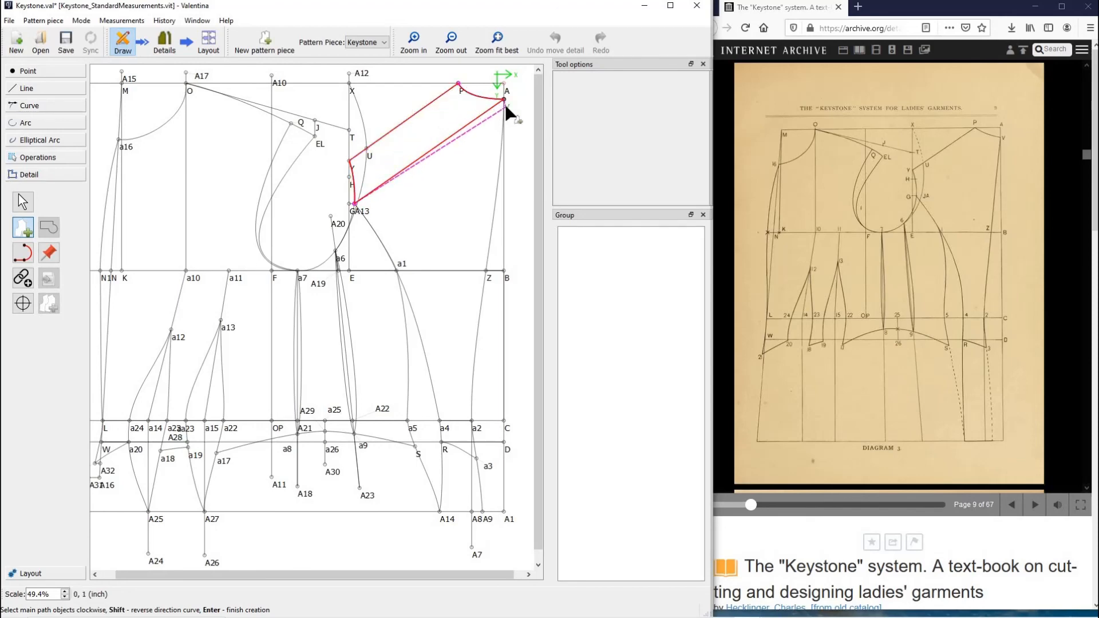
Complete the path down the centre-back curve to a3, along the lower curve to R and up the A13–A14 curve, and create the detail with the default name.
left_click(493, 213)
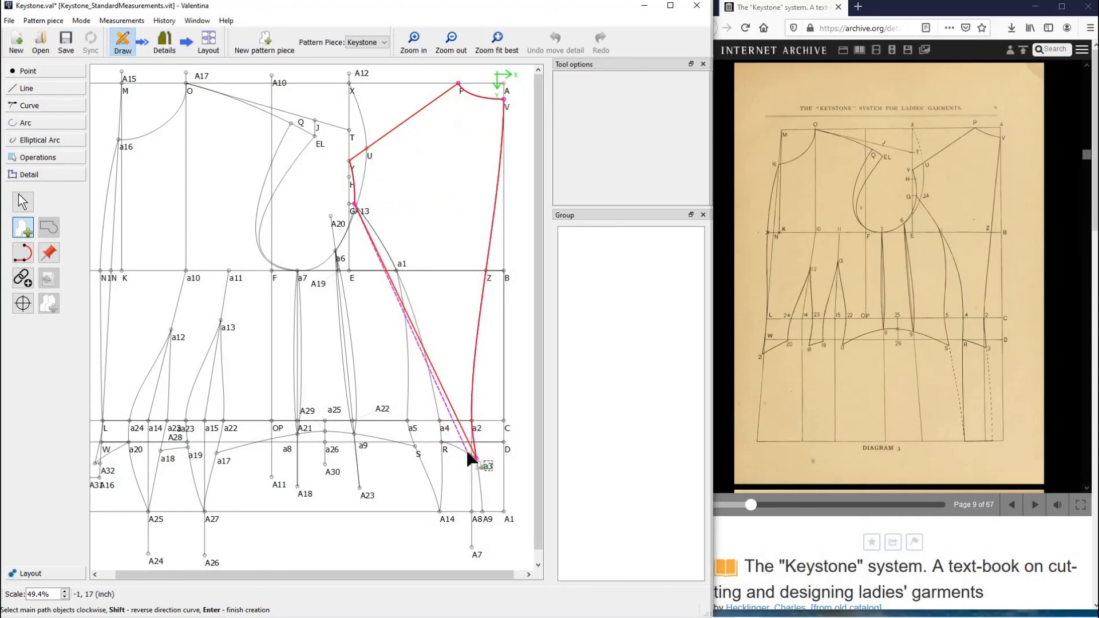
left_click(470, 456)
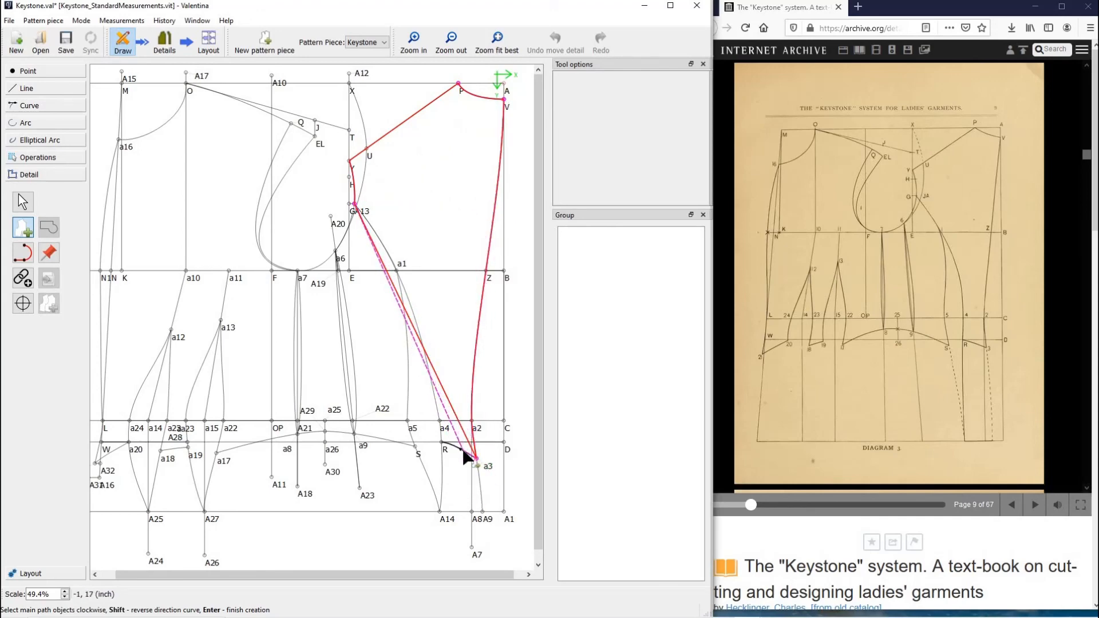
left_click(444, 449)
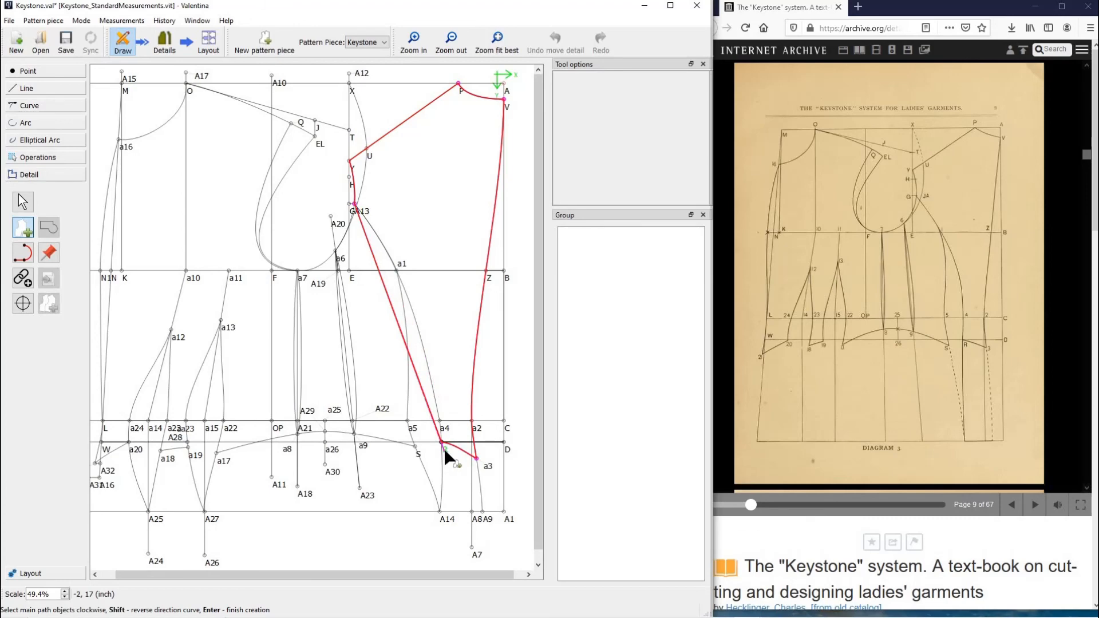
left_click(434, 386)
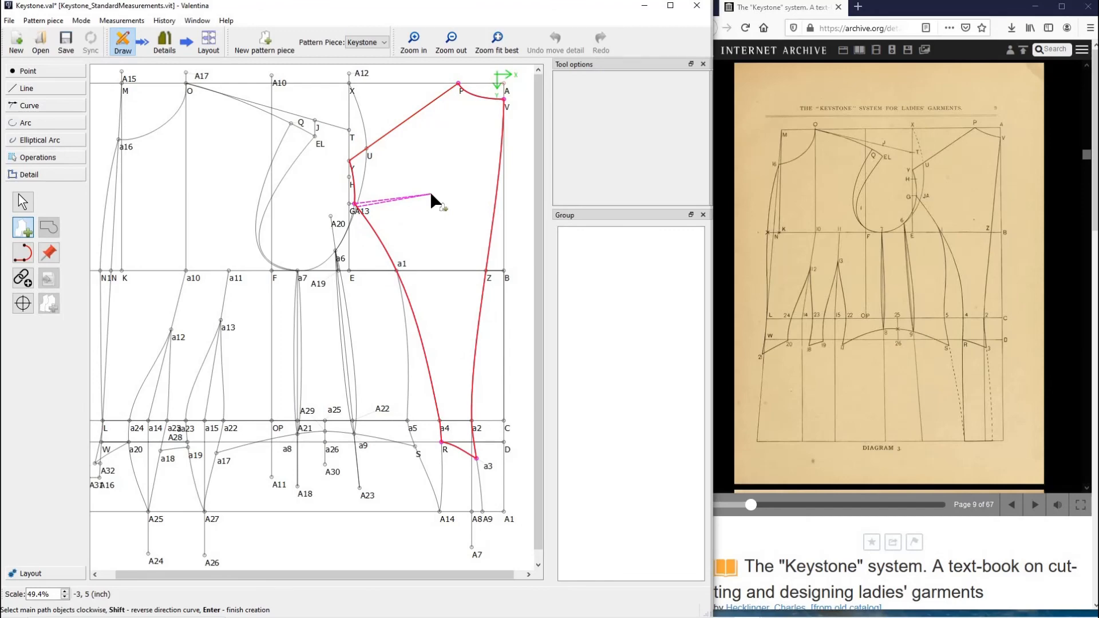
key("Return")
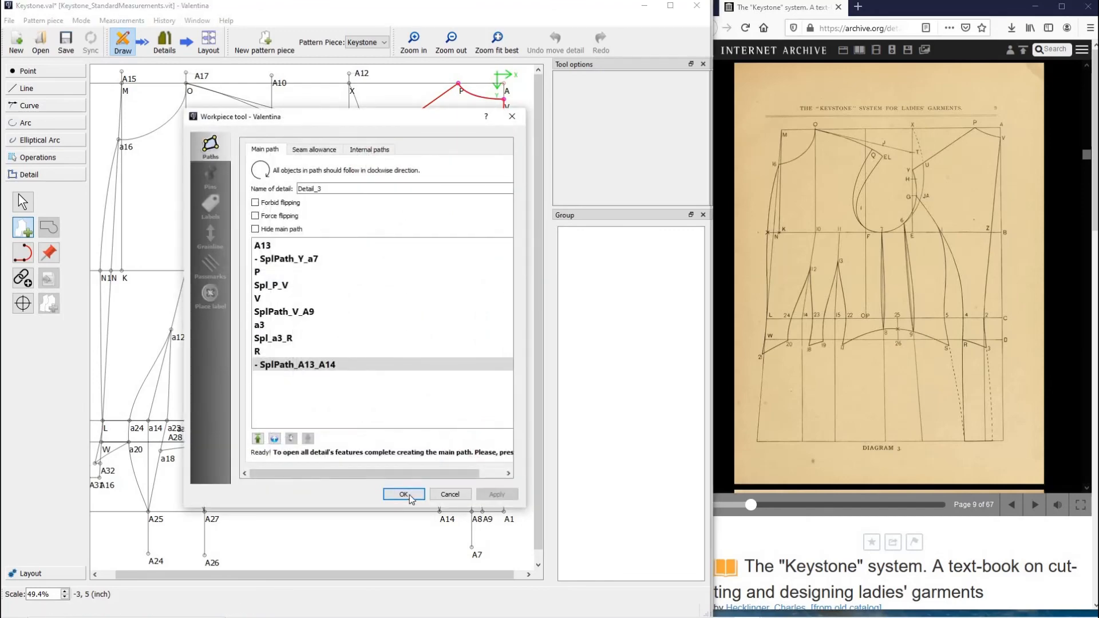
left_click(407, 496)
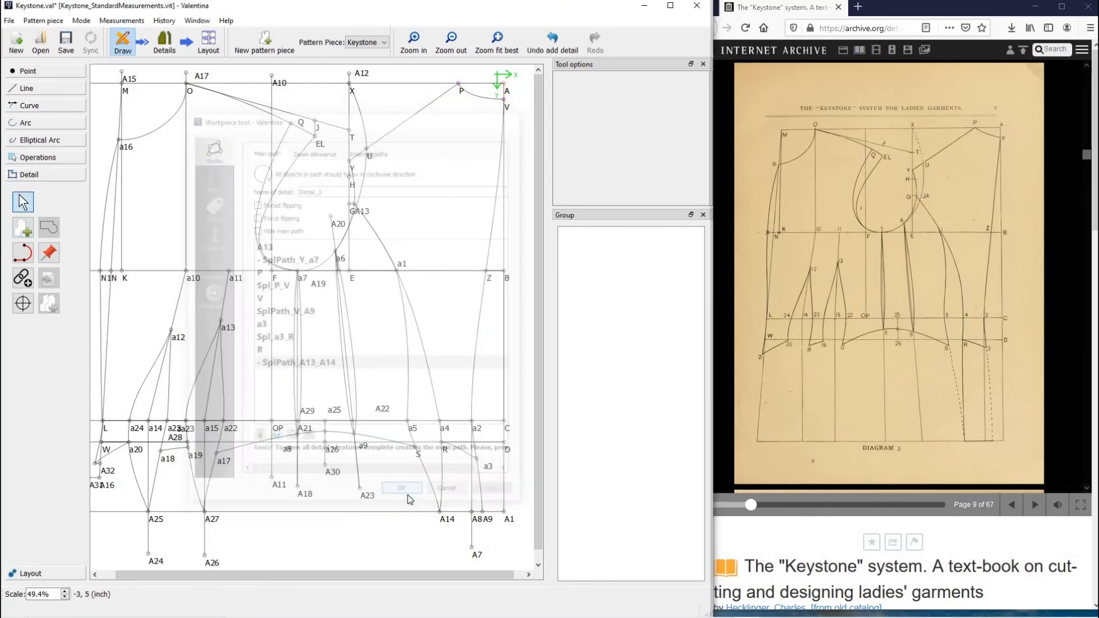
Spread the side, side-back and back details apart from the front in the details view.
left_click(164, 42)
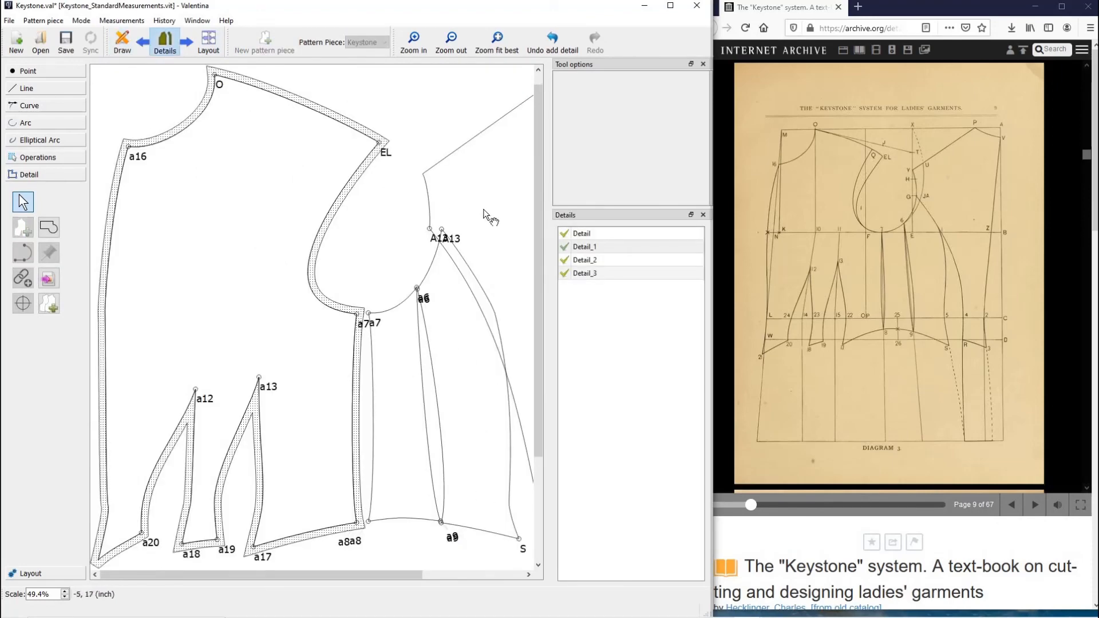
left_click(491, 42)
left_click_drag(433, 278, 430, 269)
left_click_drag(341, 346, 361, 348)
left_click_drag(276, 362, 382, 394)
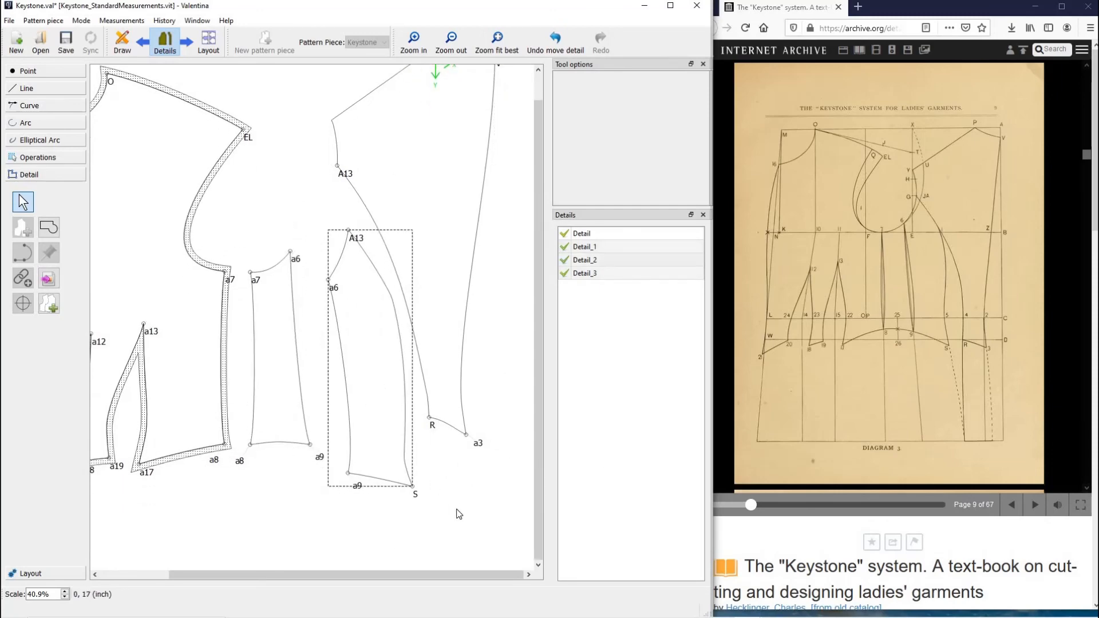
Enable a 0.25 inch seam allowance on the side detail between a7, a6, a9 and a8.
left_click(275, 366)
right_click(275, 366)
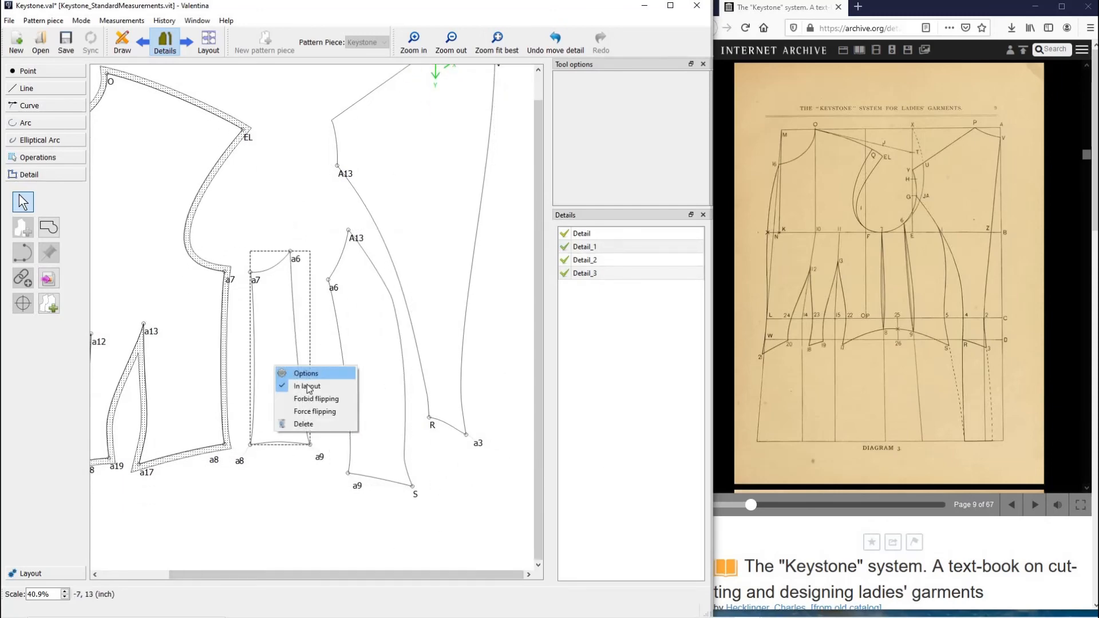
left_click(307, 375)
left_click(296, 150)
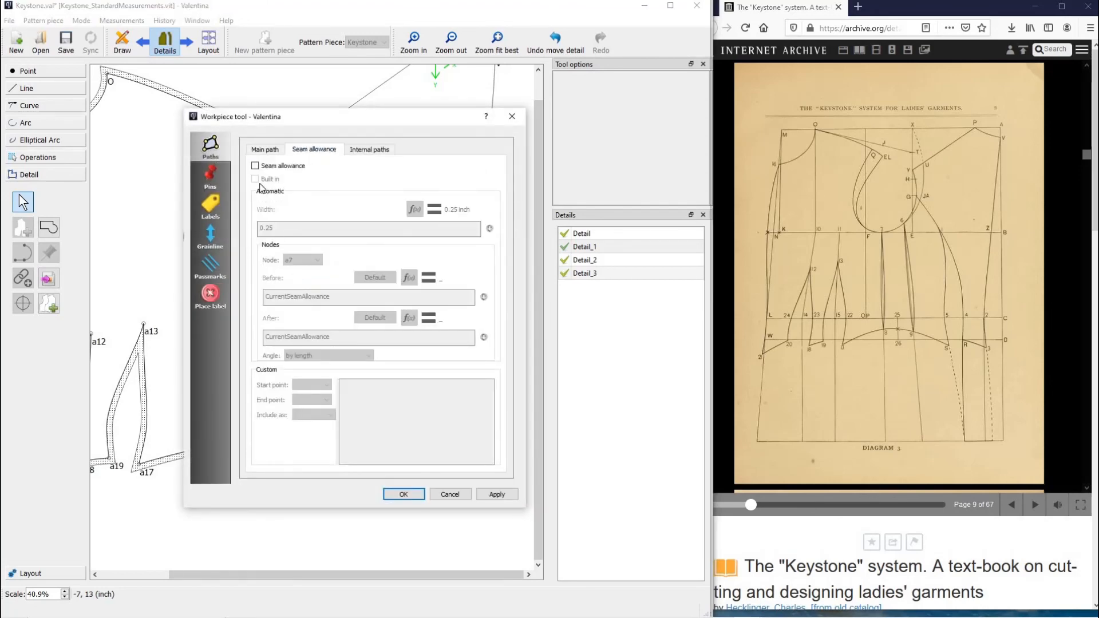
left_click(404, 494)
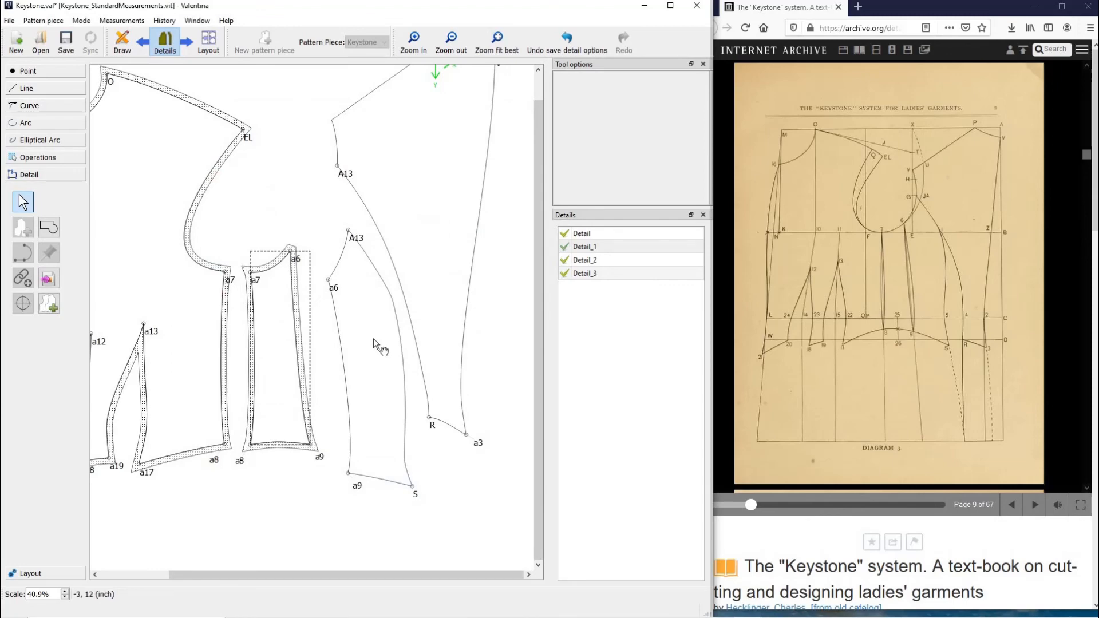
Enable a 0.25 inch seam allowance on the side-back detail between a6, A13, S and a9.
left_click(373, 339)
right_click(373, 338)
left_click(410, 351)
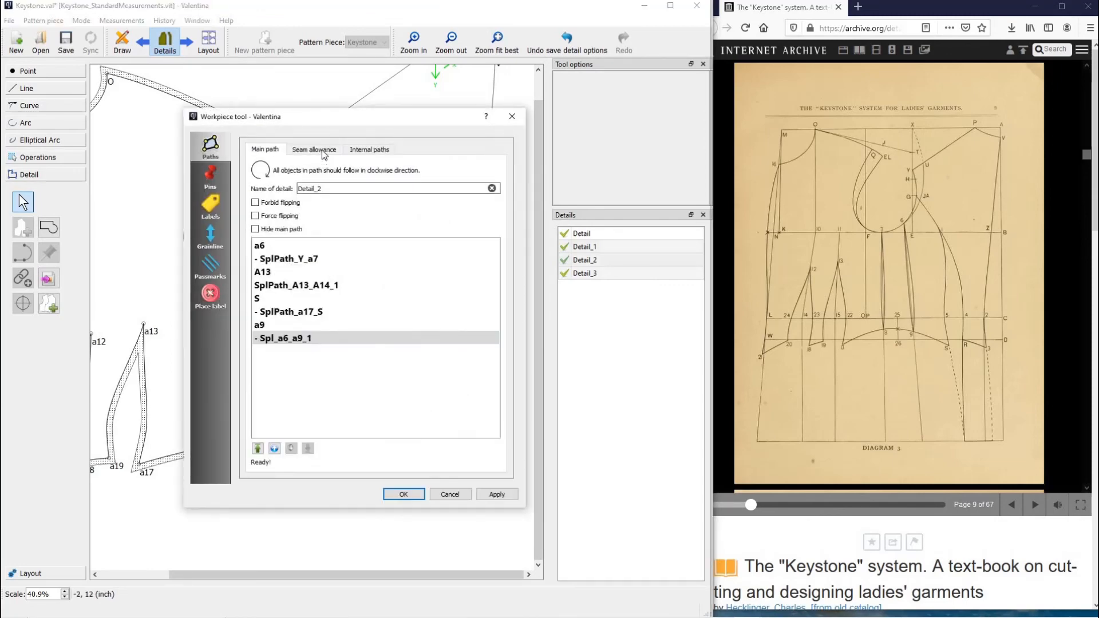
left_click(319, 150)
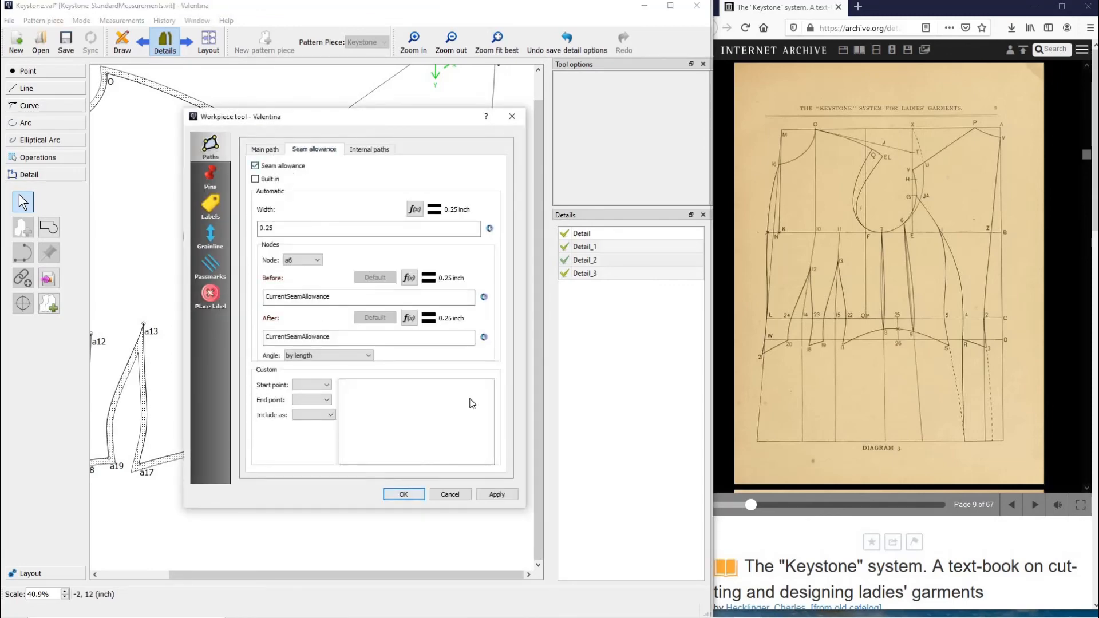
left_click(404, 494)
Enable a 0.25 inch seam allowance on the back detail between A13, P, V, a3 and R.
left_click_drag(431, 253, 455, 284)
right_click(431, 253)
left_click(469, 265)
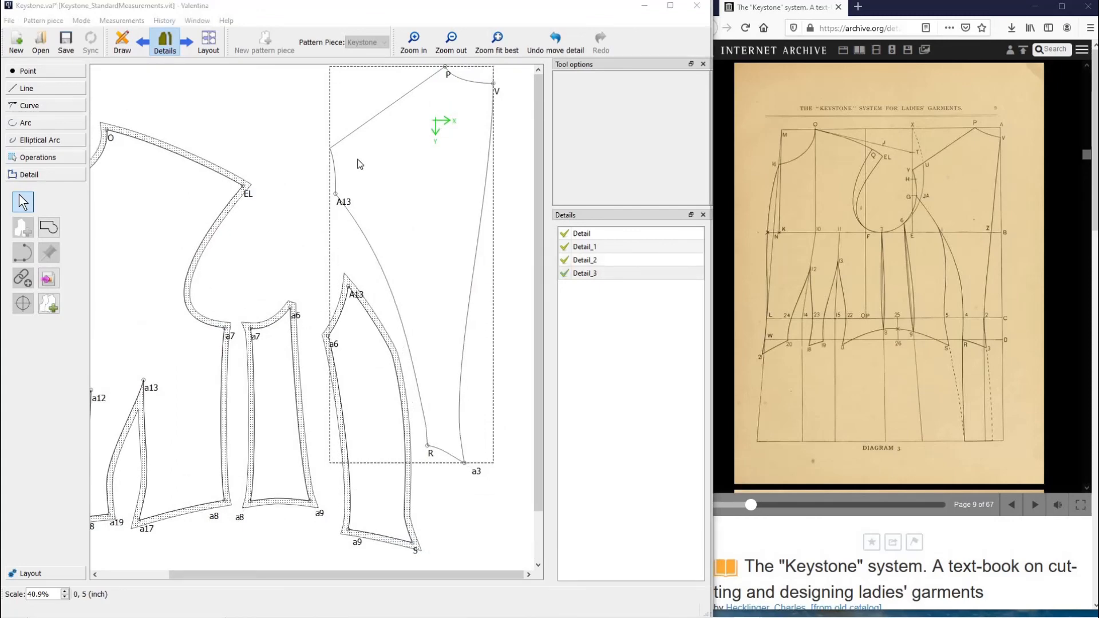
left_click(314, 150)
left_click(255, 165)
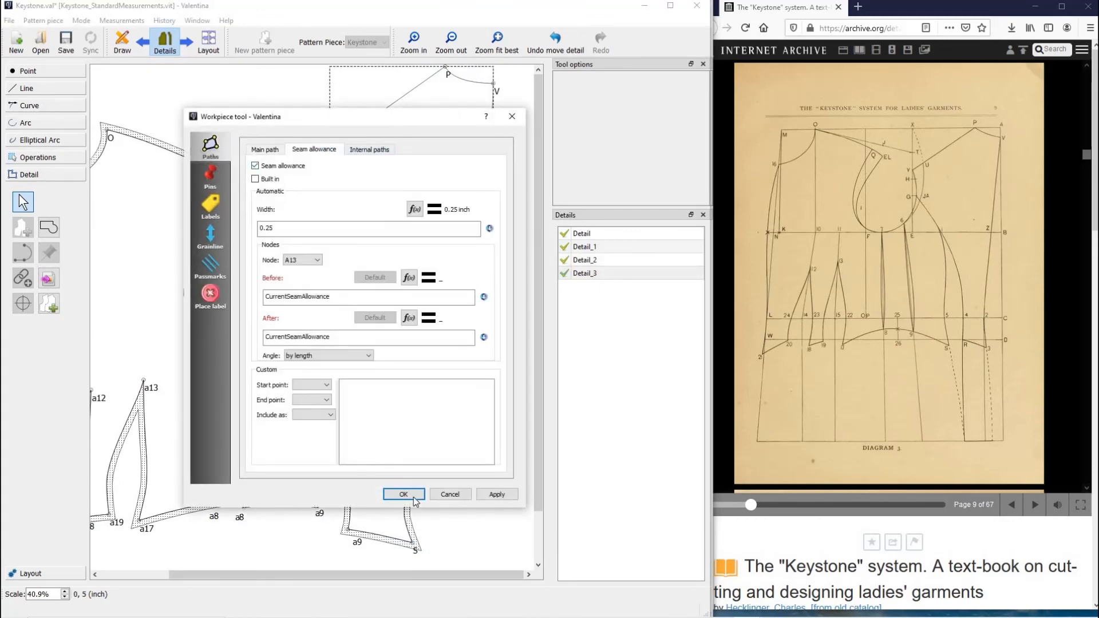
left_click(404, 494)
Move the side-back detail closer to the side detail and place the back detail well below the other pieces.
left_click_drag(446, 321, 442, 360)
left_click_drag(369, 387, 359, 324)
left_click_drag(422, 257, 381, 552)
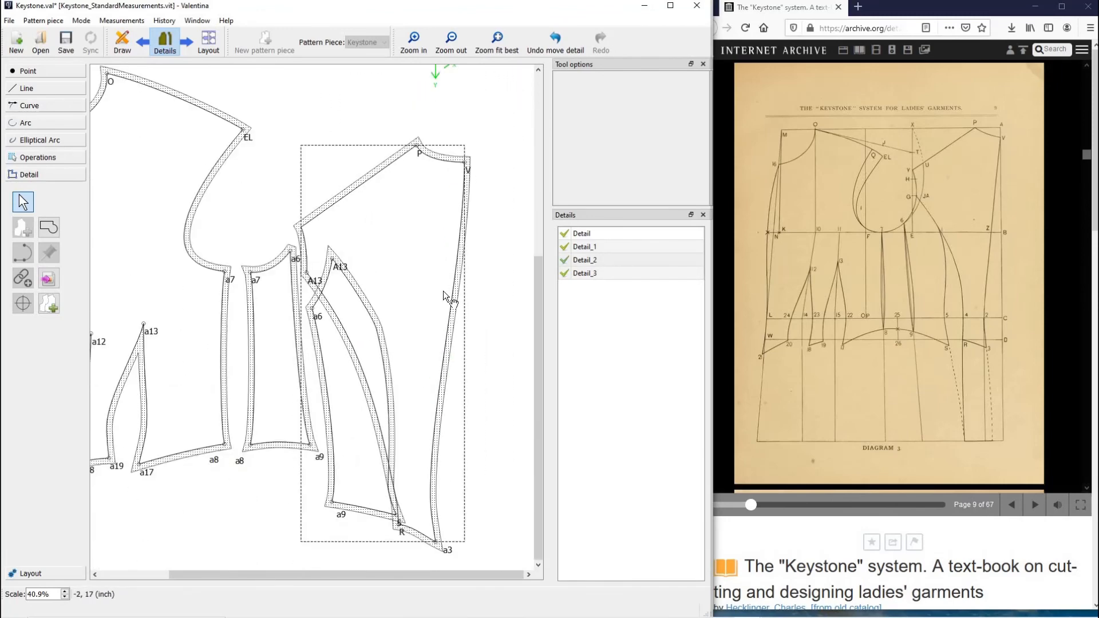
left_click_drag(537, 366, 540, 238)
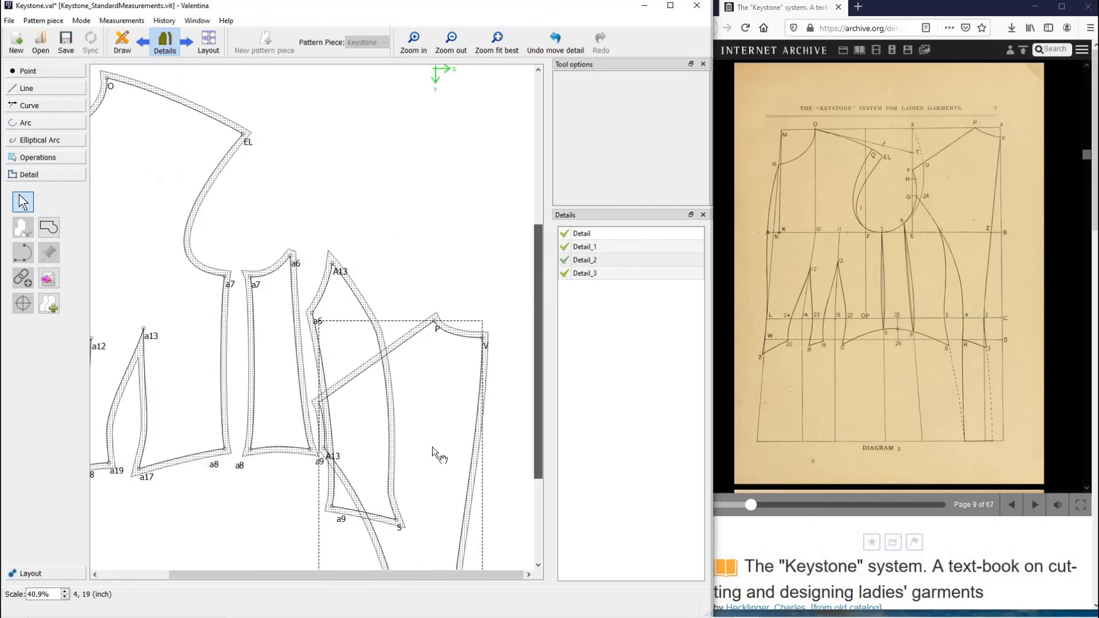
left_click_drag(432, 447, 411, 552)
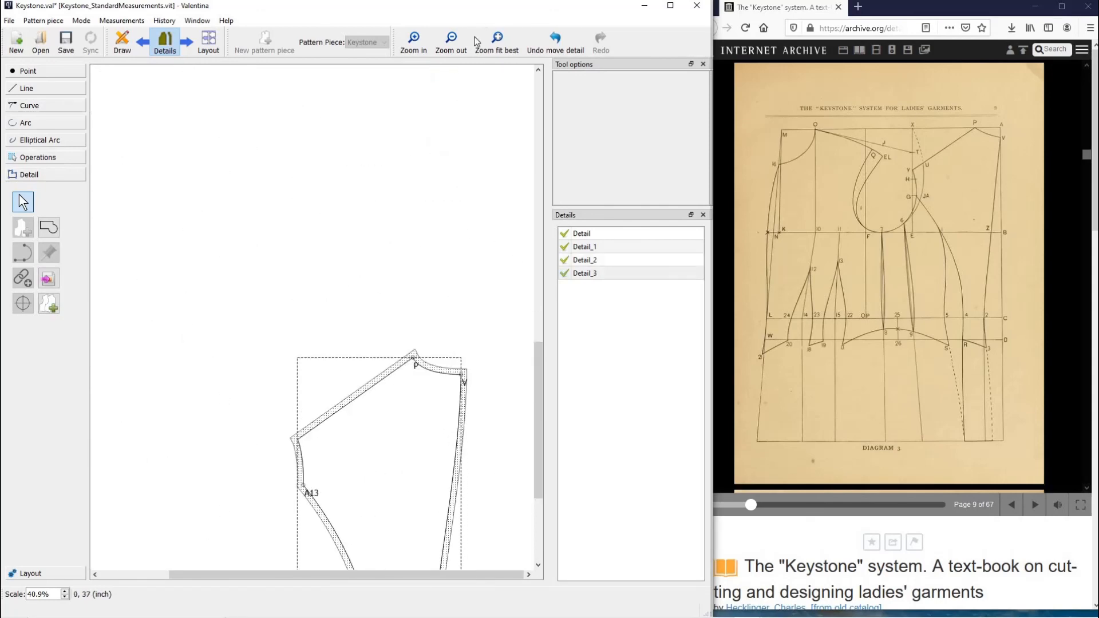
Move the back detail up beside the side-back detail and save the pattern.
left_click(497, 42)
left_click_drag(393, 257, 375, 139)
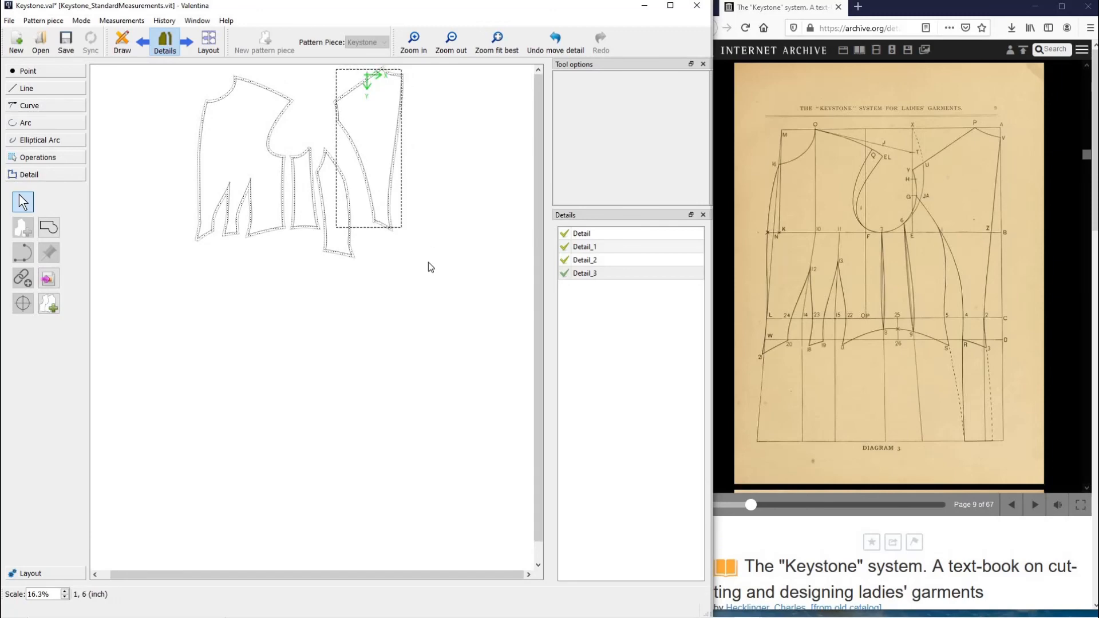
left_click(429, 265)
left_click(72, 44)
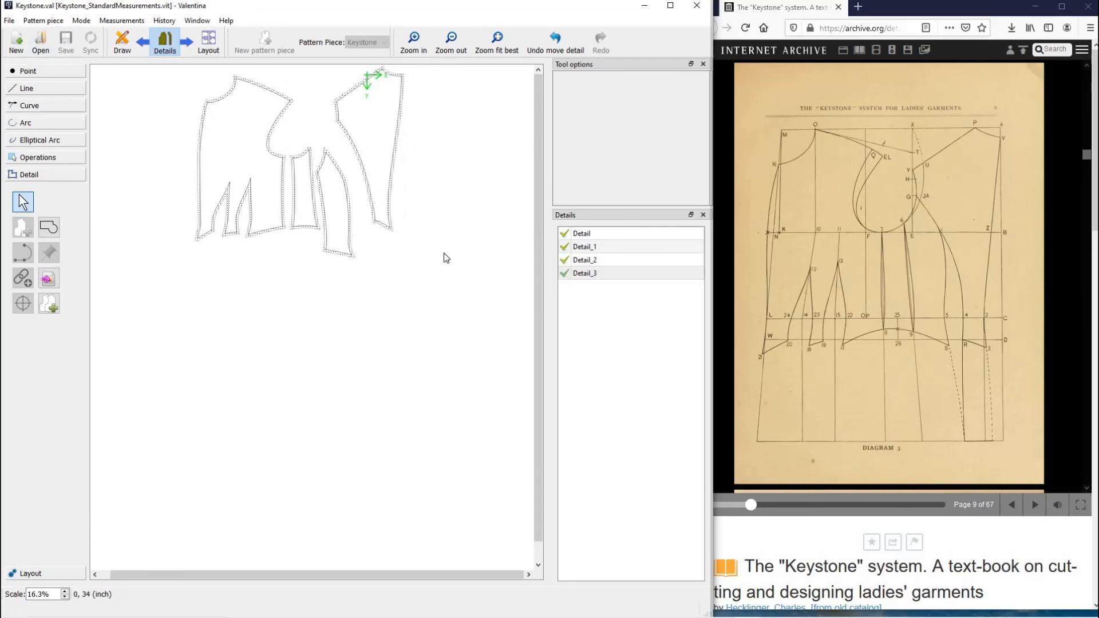
Return to the draft and inspect the length formula of point B.
left_click(120, 50)
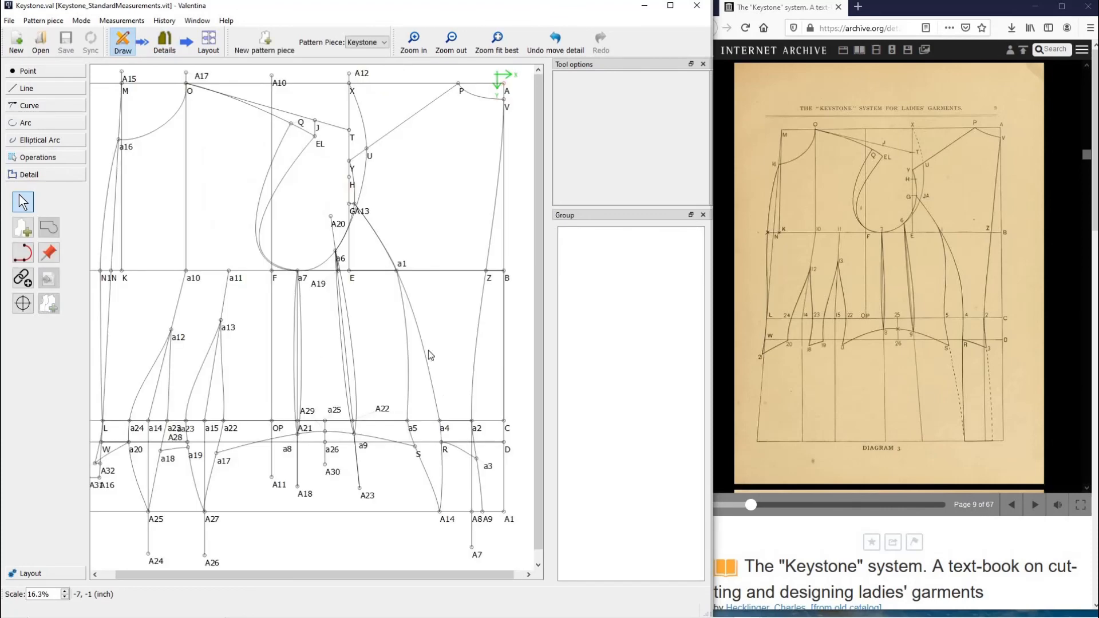
left_click(451, 40)
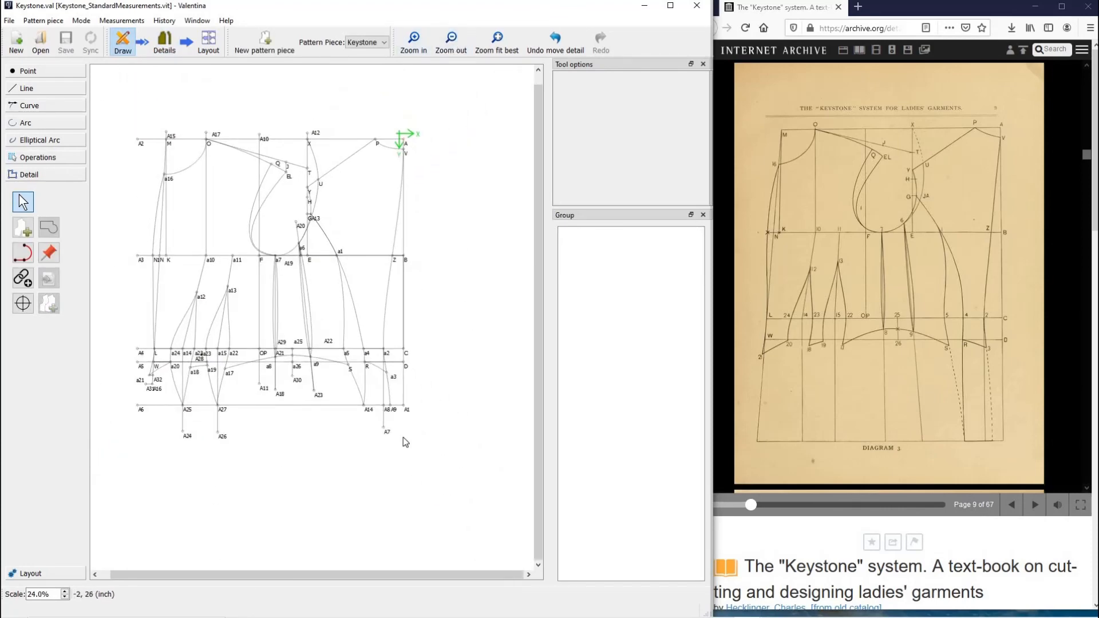
left_click(403, 260)
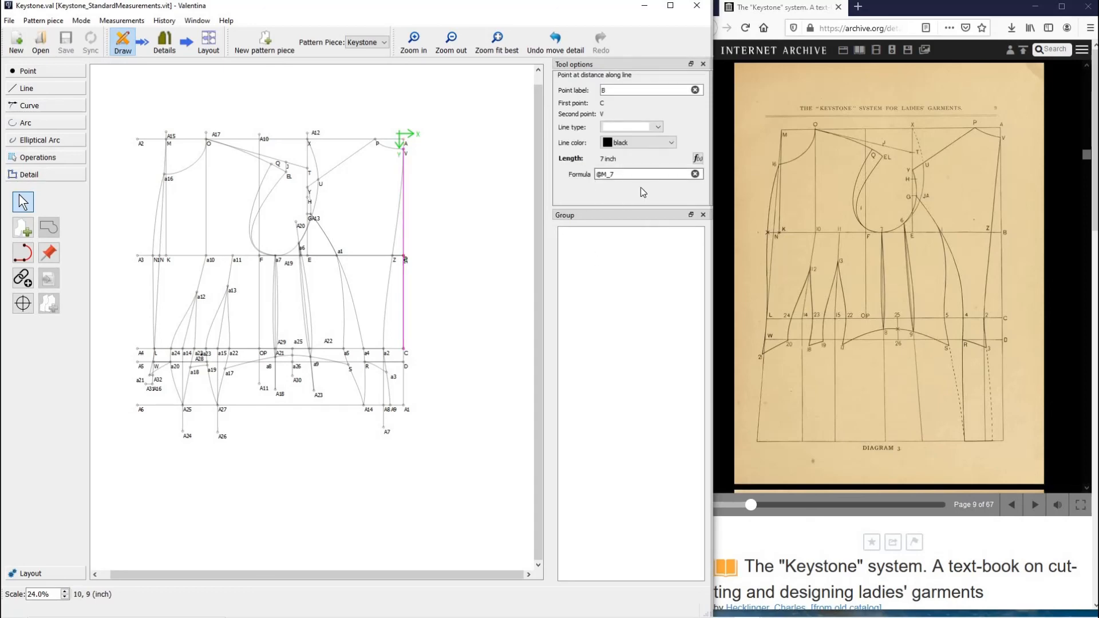
left_click(455, 276)
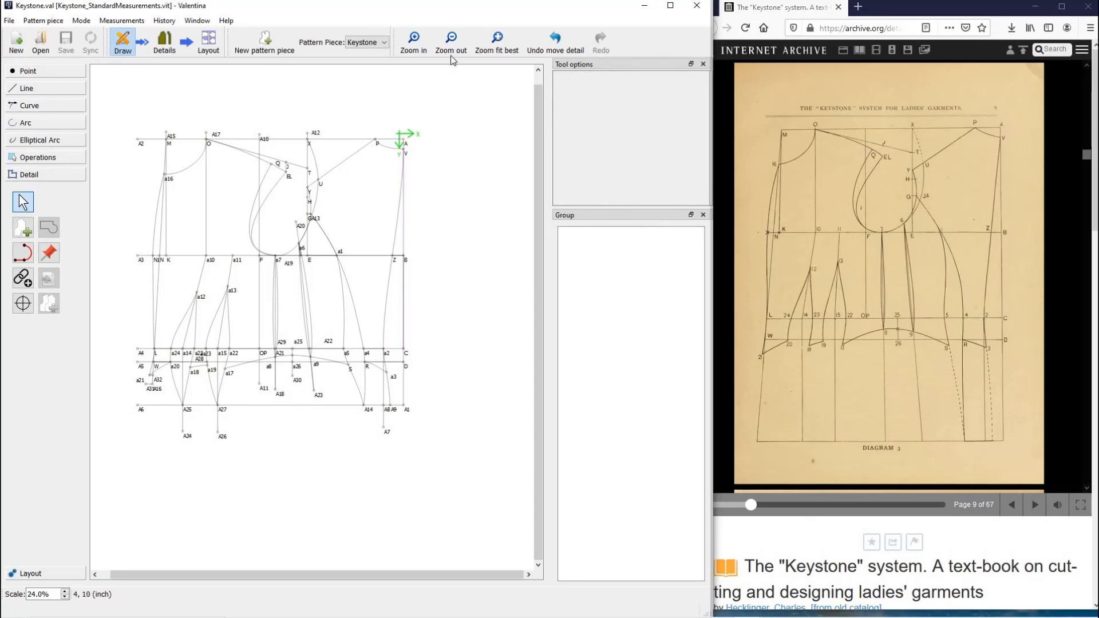
Consult the book's Table of Proportionate Sizes and load the individual measurements file Keystone_Md into the pattern.
left_click(121, 21)
left_click(165, 79)
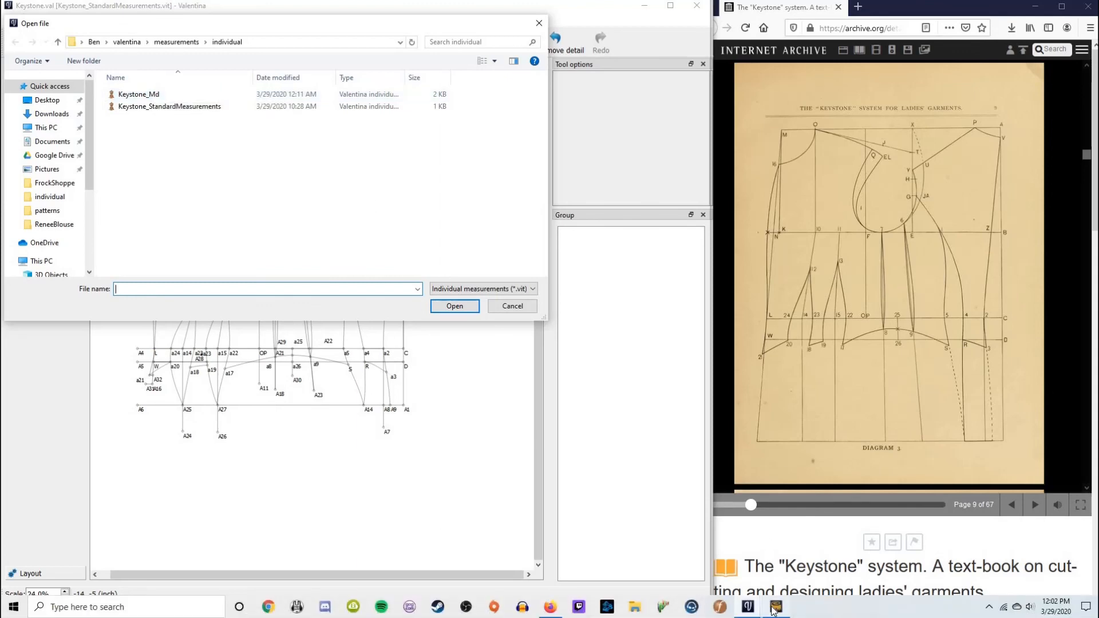
left_click(774, 608)
left_click(774, 608)
left_click(986, 256)
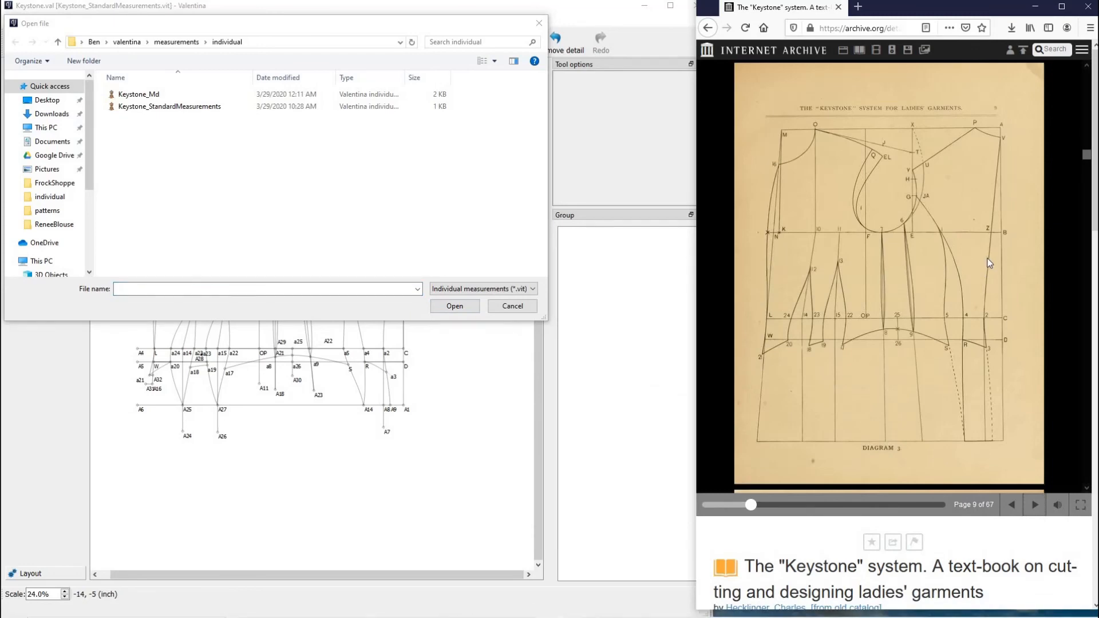
scroll(987, 259, "down", 10)
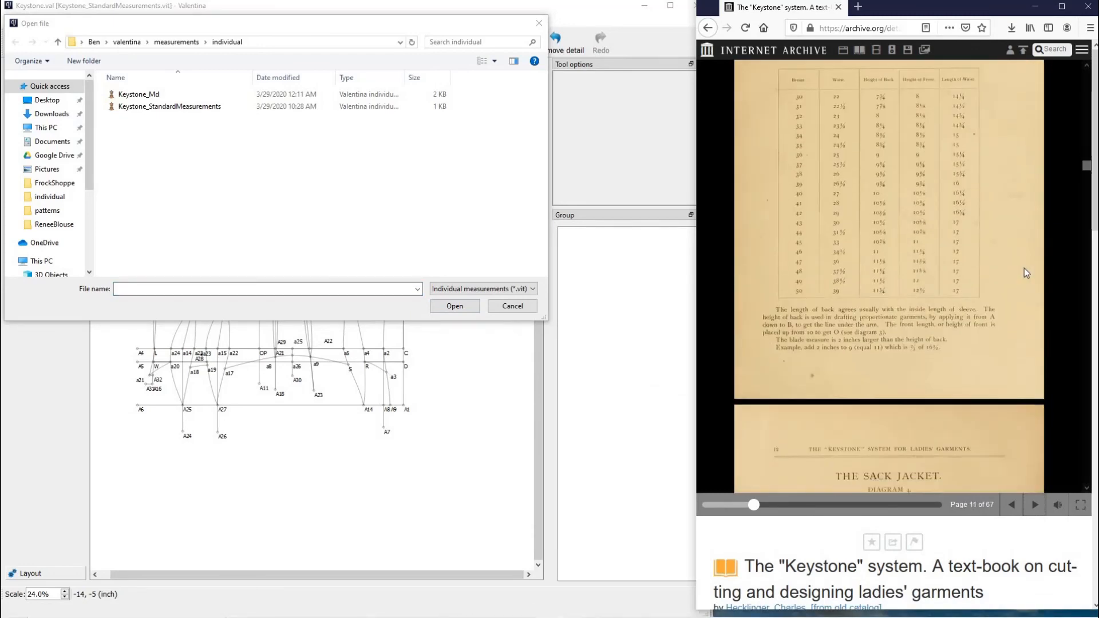
scroll(1025, 268, "up", 2)
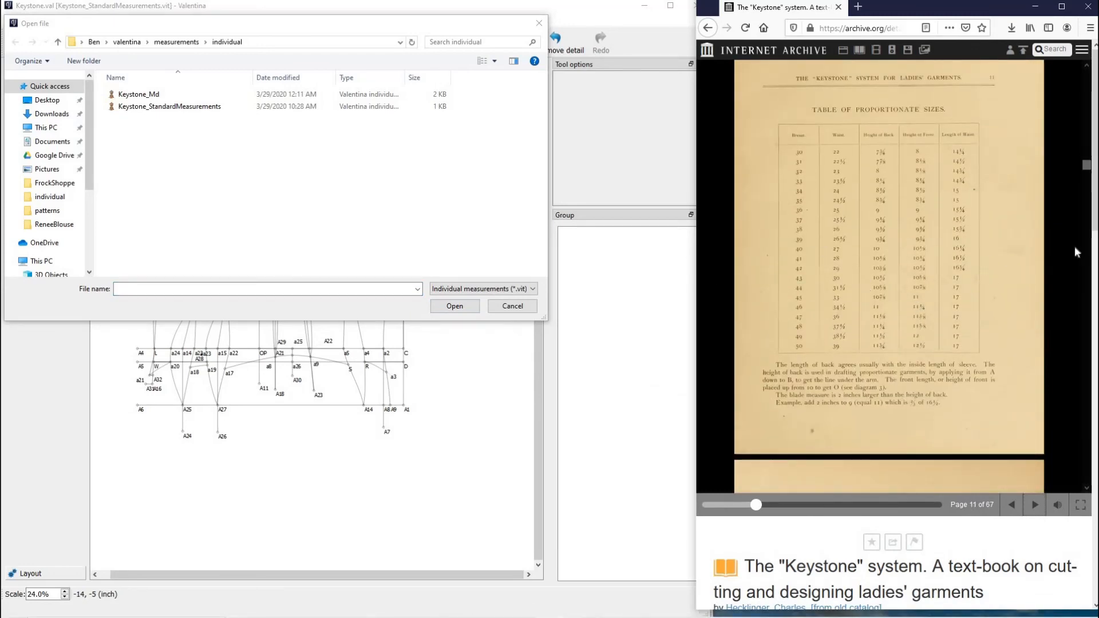
double_click(139, 95)
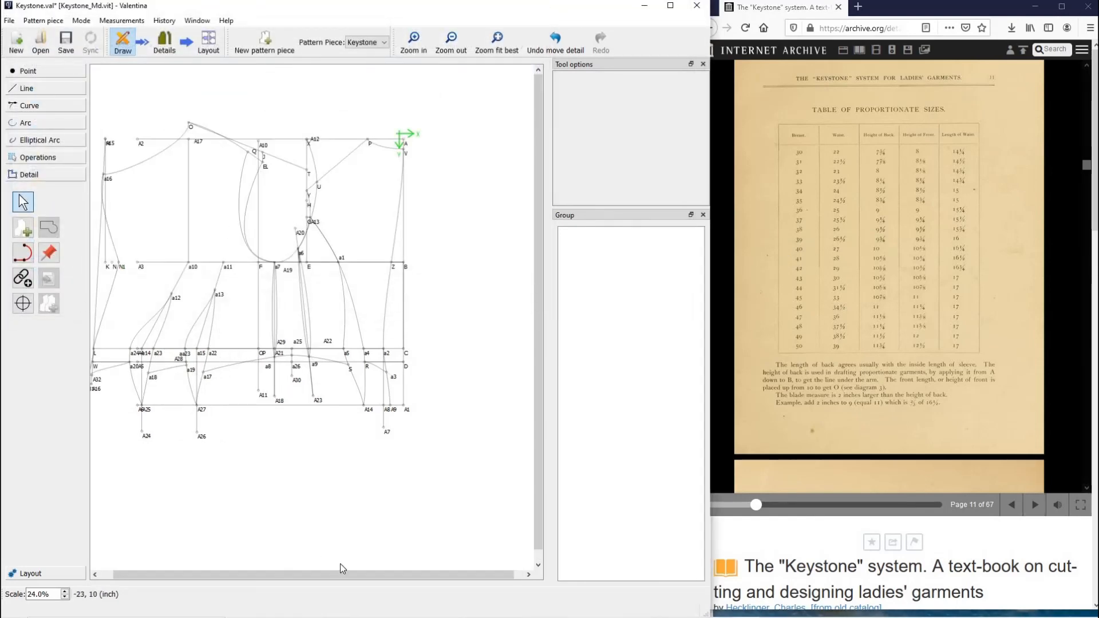
Set the length of the line from A to point A2 to 25 inches.
left_click_drag(311, 575, 296, 576)
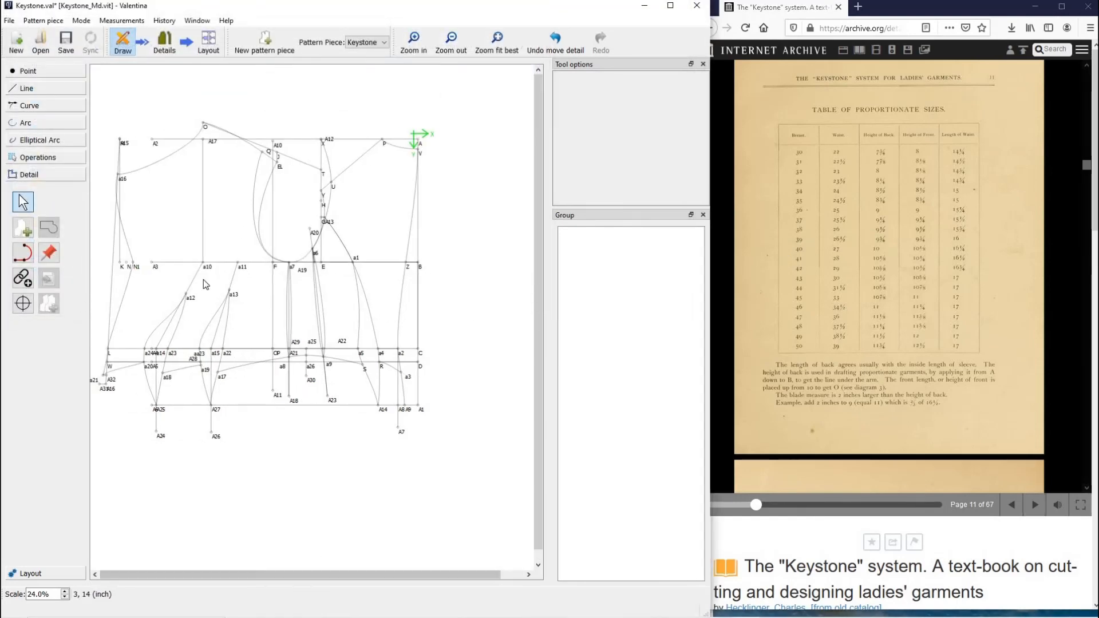
left_click(154, 141)
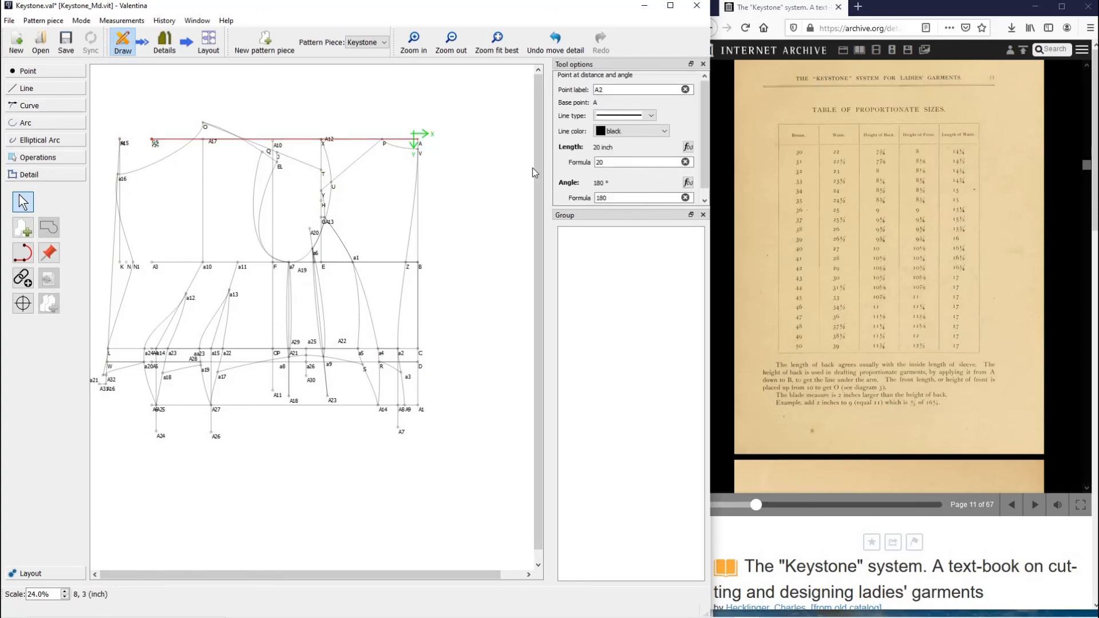
left_click(603, 163)
type("5")
key("Return")
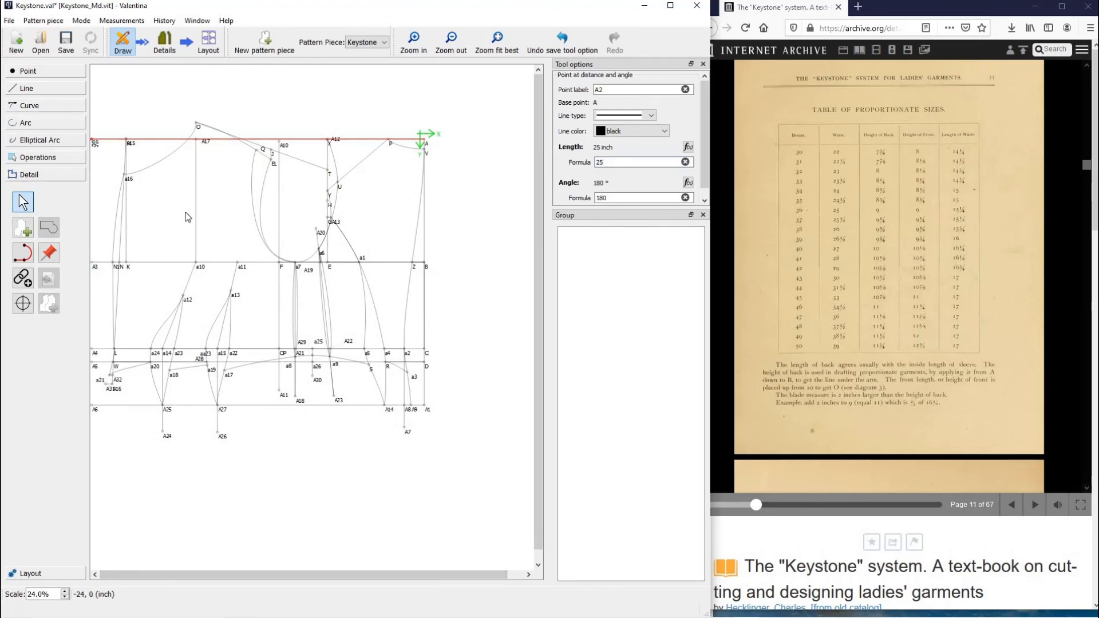
left_click(259, 527)
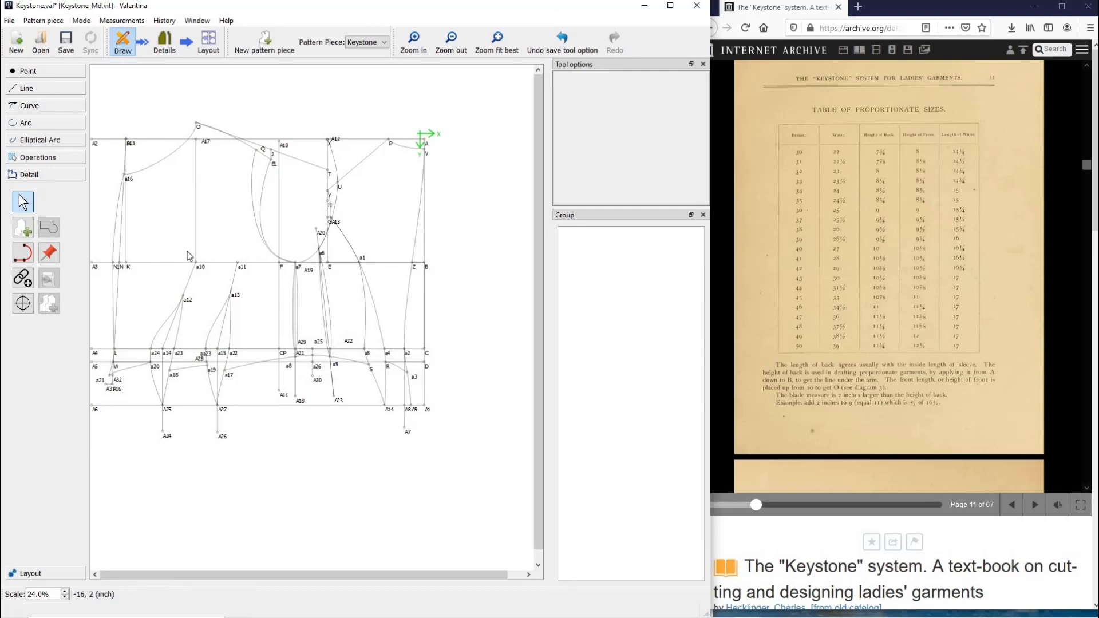
Set the length of the vertical line from a10 to point A17 to 15 inches.
left_click(207, 140)
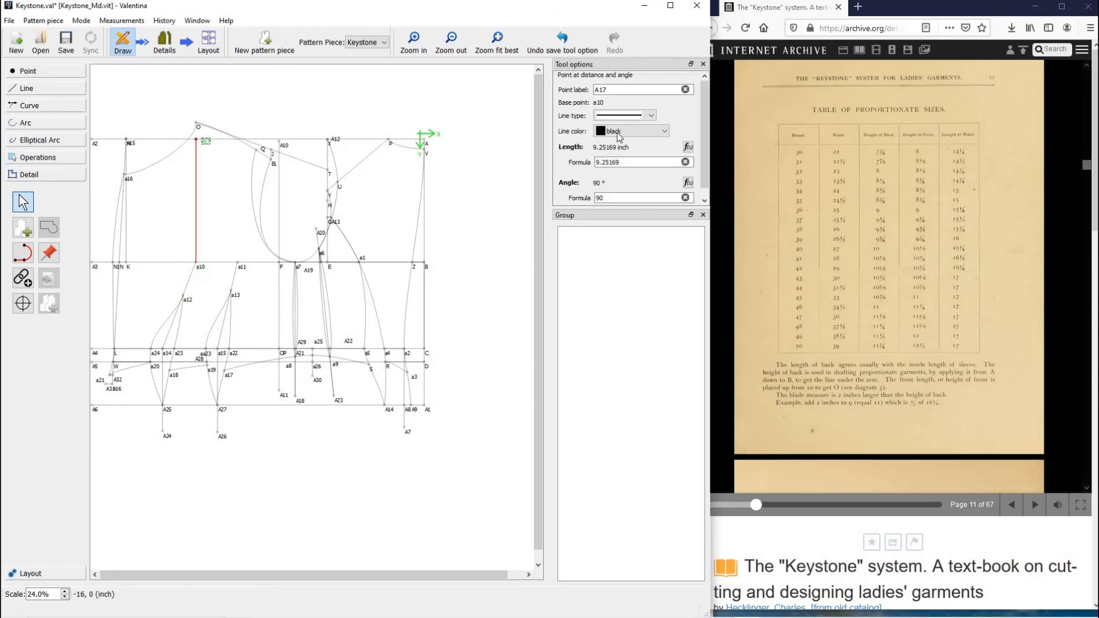
double_click(598, 159)
type("1")
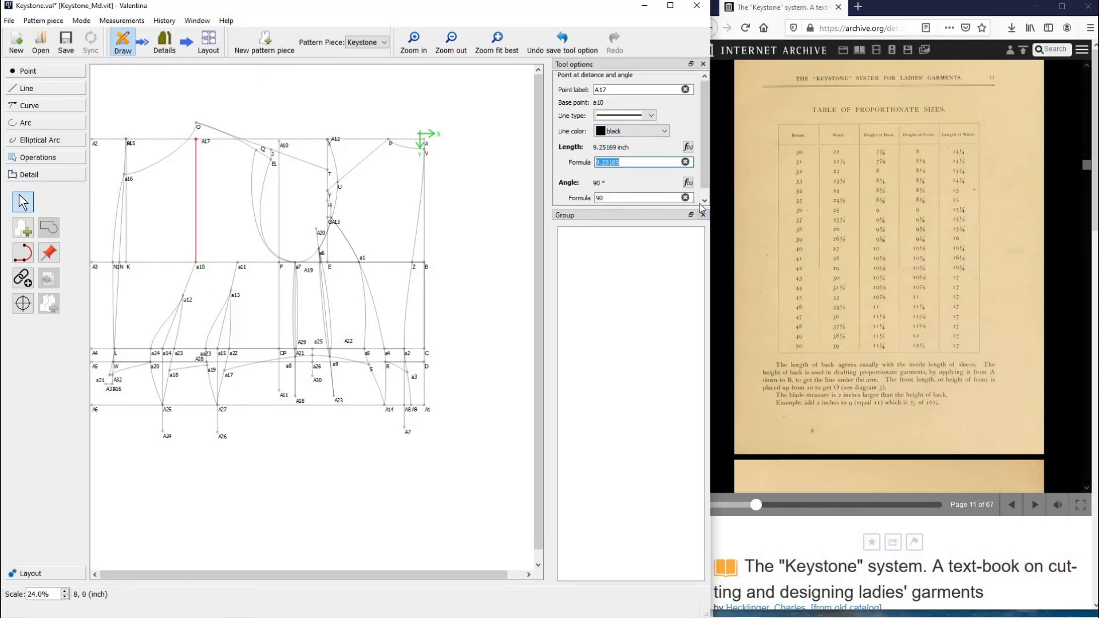
type("5")
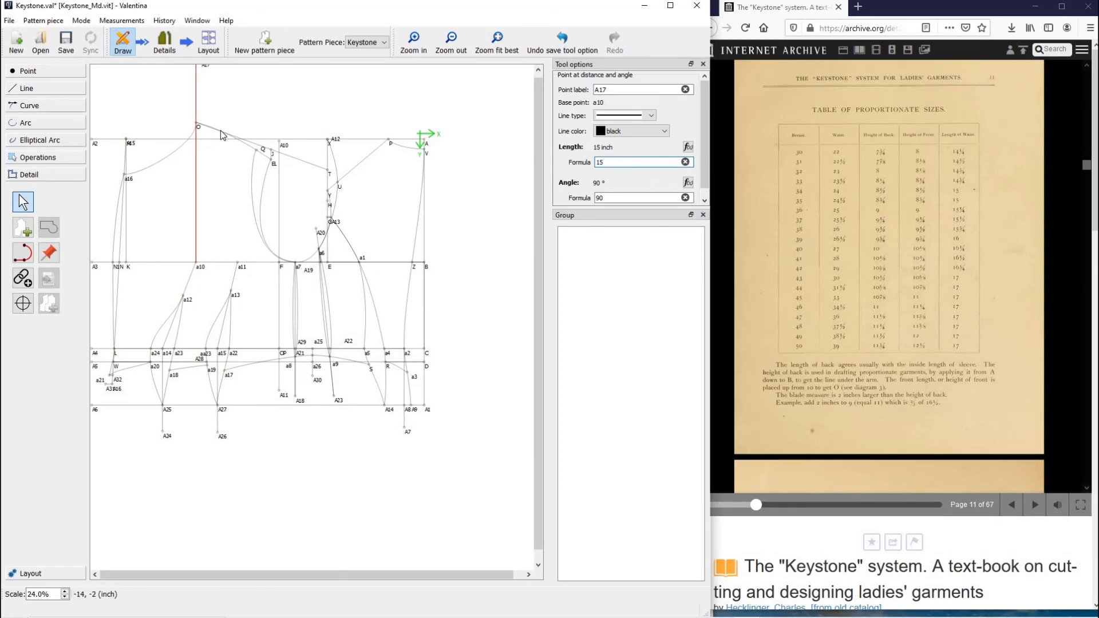
Reshape the front neckline curve between a16 and O by pulling its middle slightly downward.
left_click(171, 157)
left_click_drag(169, 157, 169, 163)
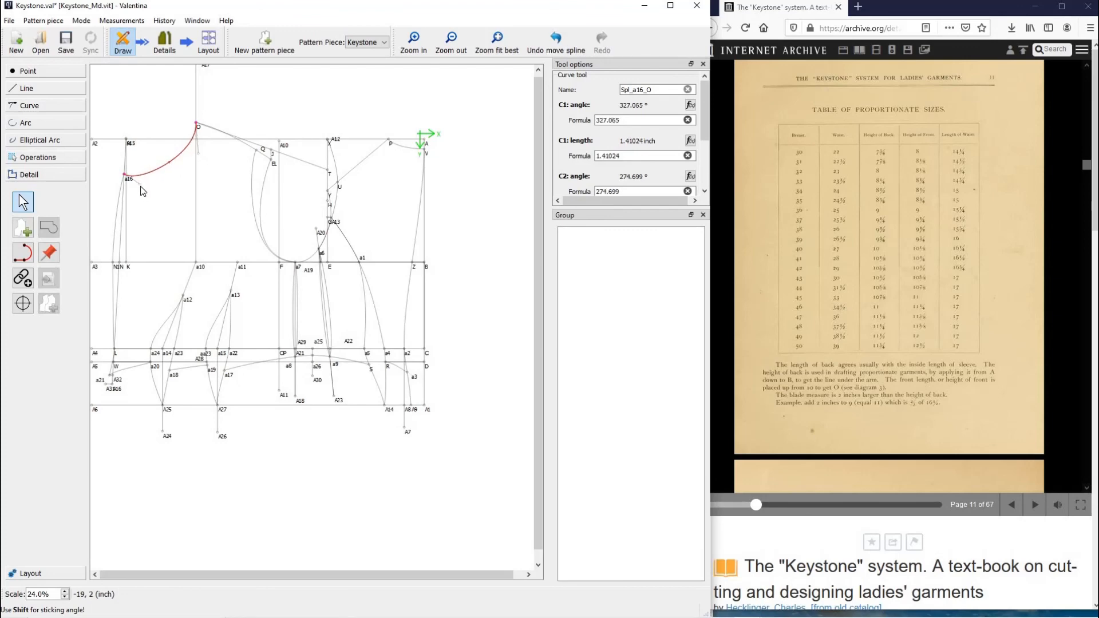
left_click(142, 180)
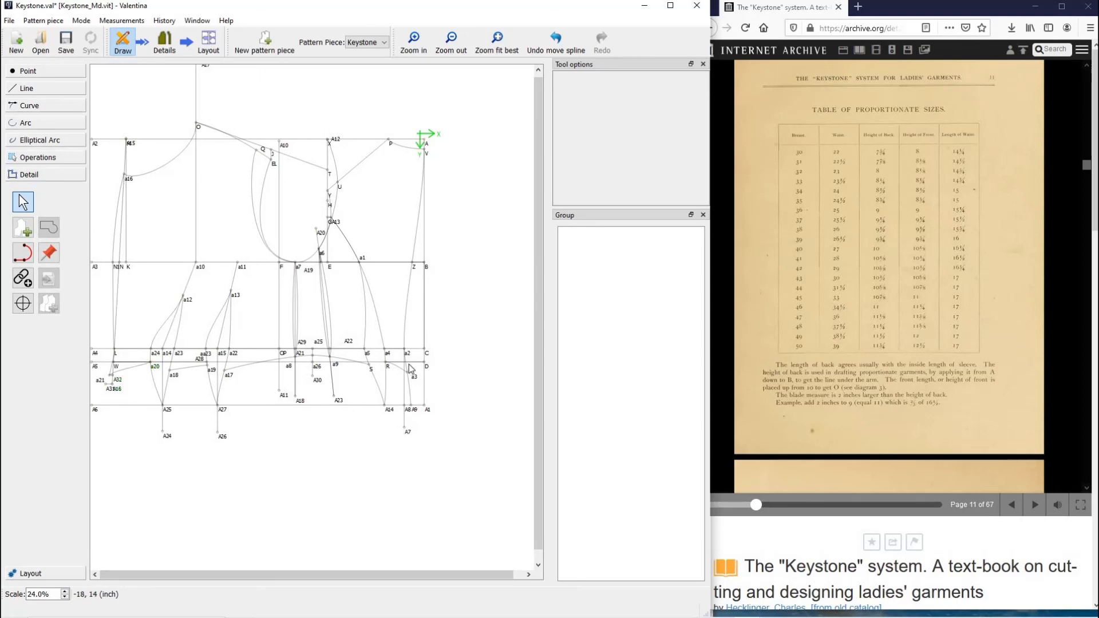
View the pattern details and reload the individual measurements file Keystone_StandardMeasurements.
left_click(165, 45)
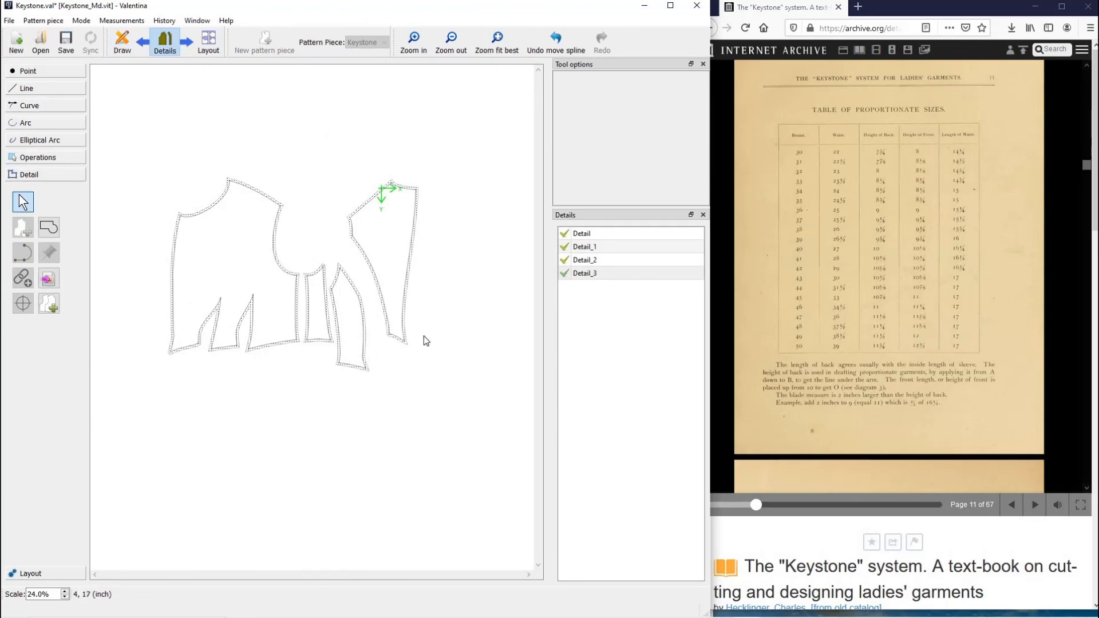
left_click(124, 21)
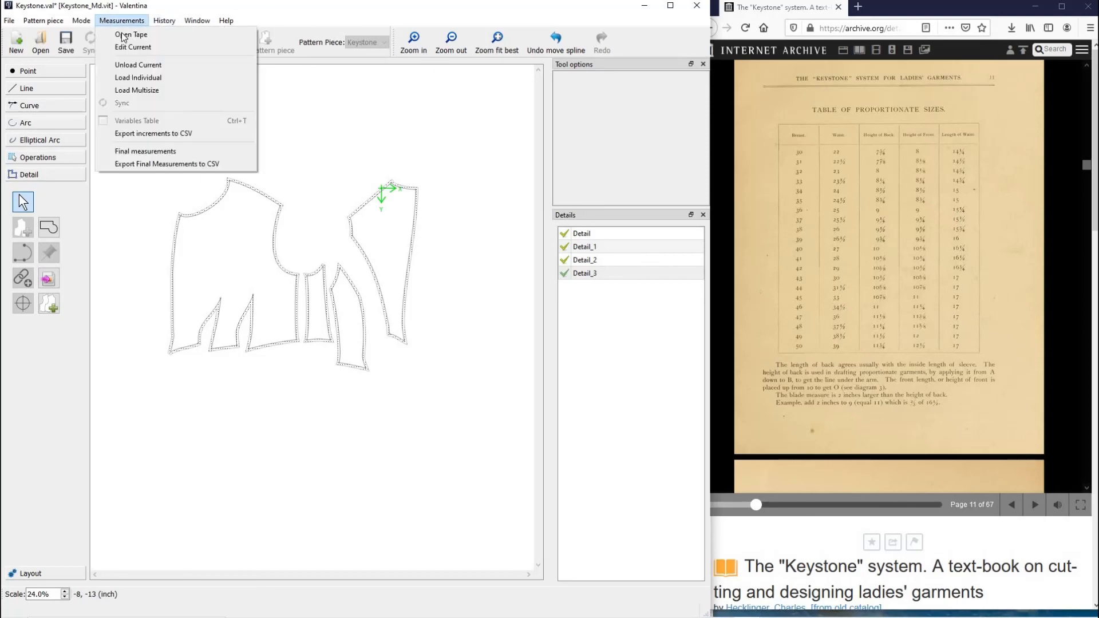
left_click(127, 79)
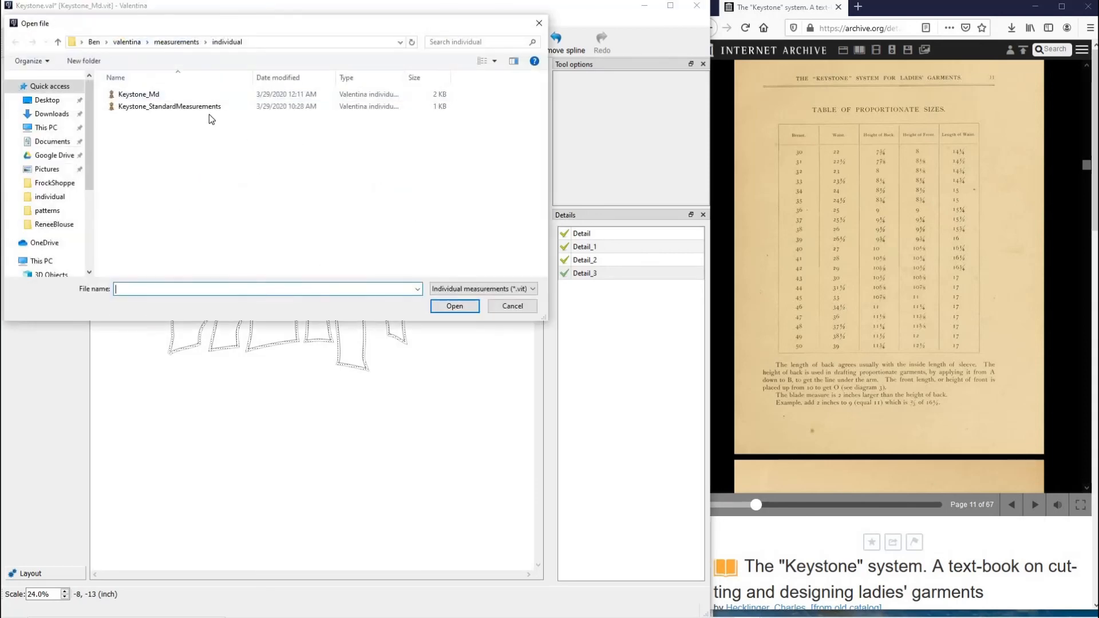
double_click(203, 108)
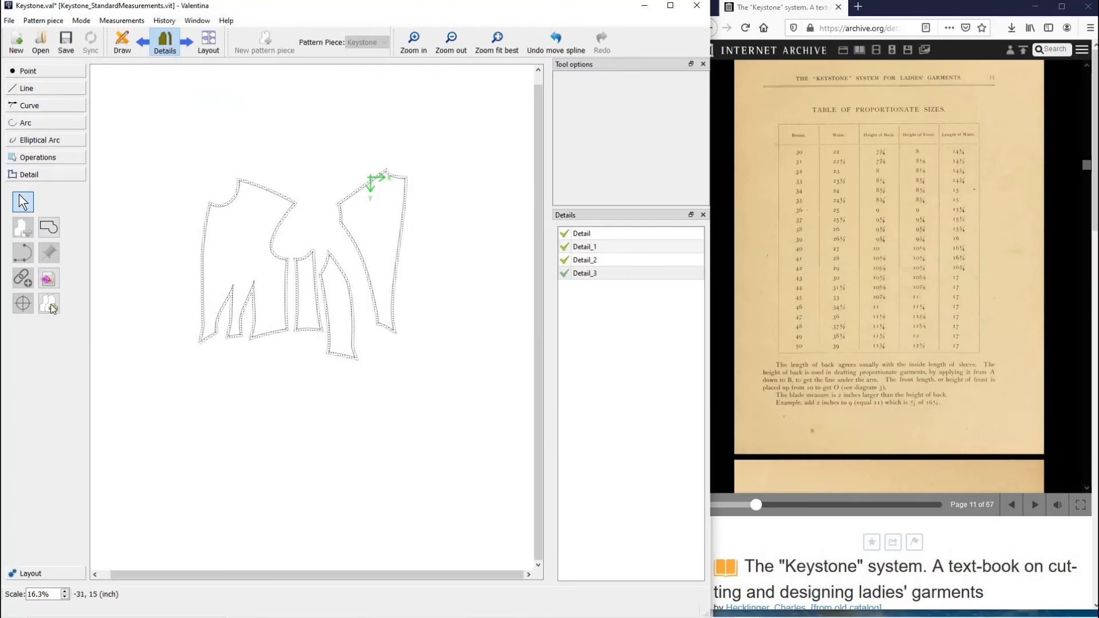
Generate a layout of all pattern details with the existing paper and layout settings.
left_click(215, 37)
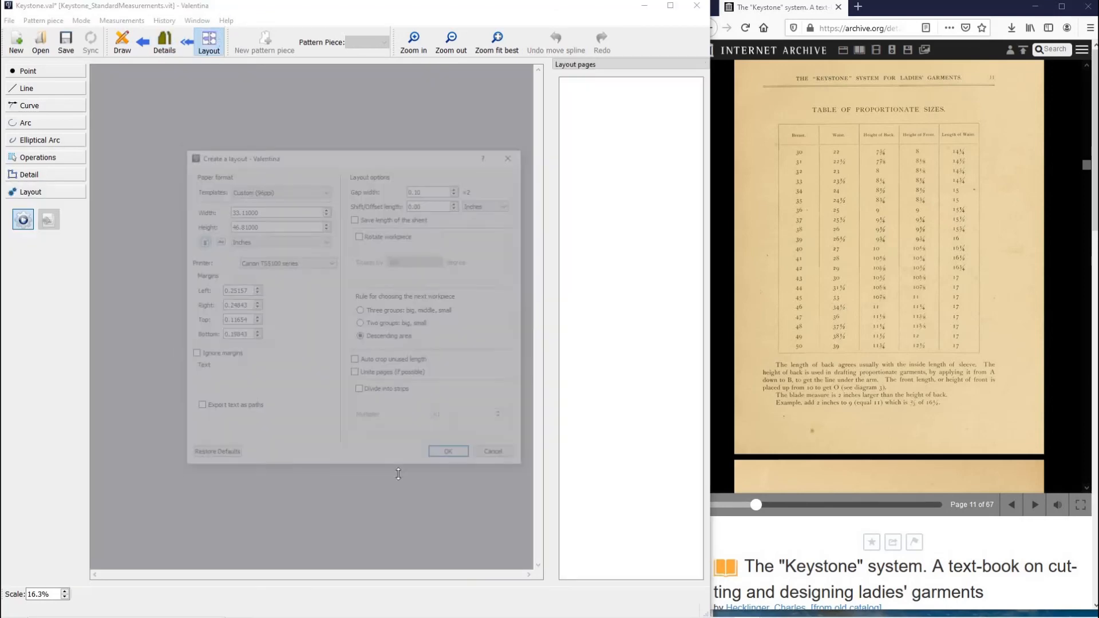
key("Return")
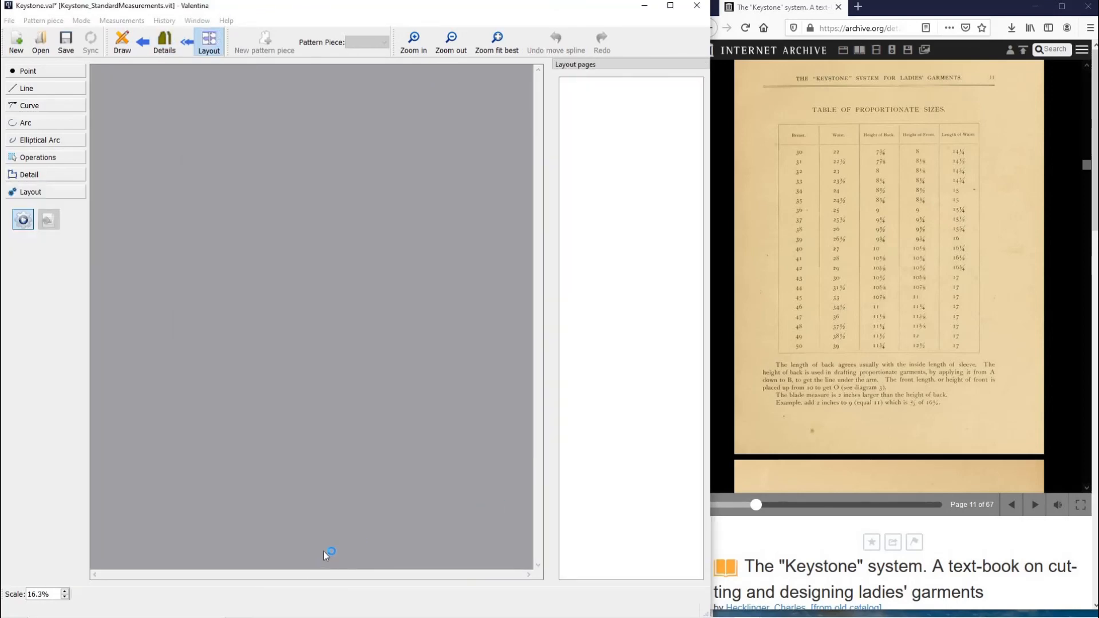
left_click(343, 335)
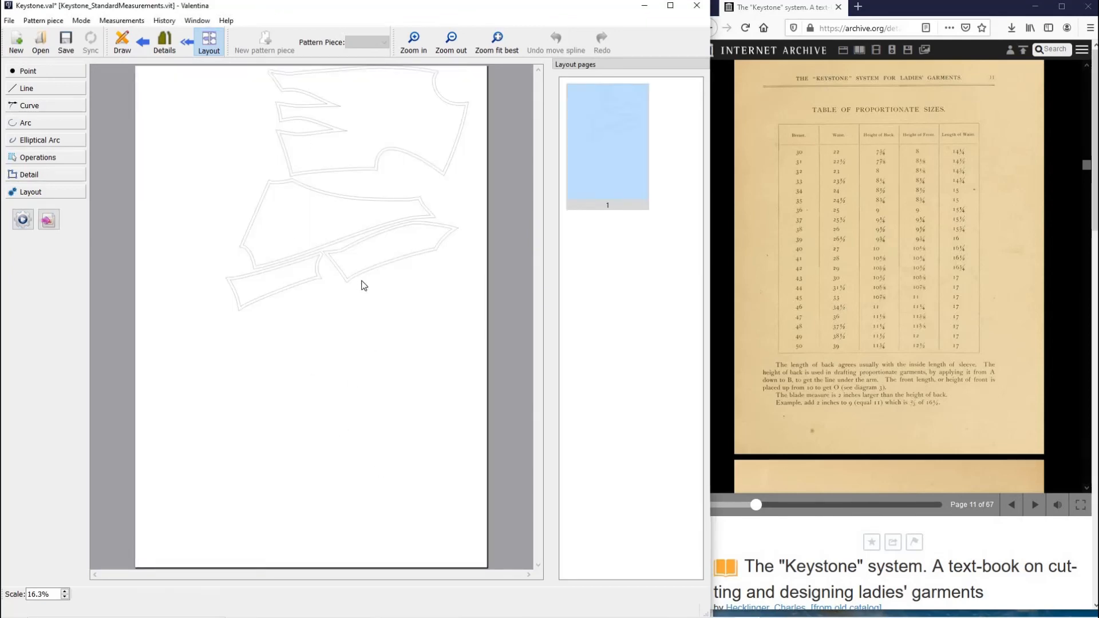
Return to the details and move the back detail closer to the side-back detail.
left_click(169, 51)
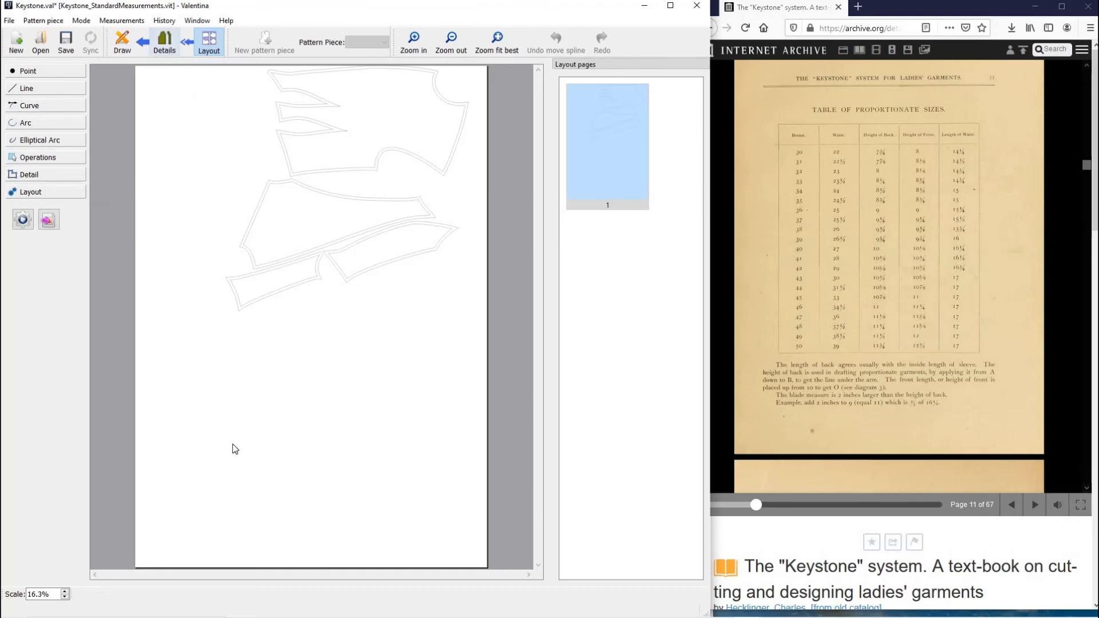
left_click_drag(360, 262, 326, 290)
left_click(410, 458)
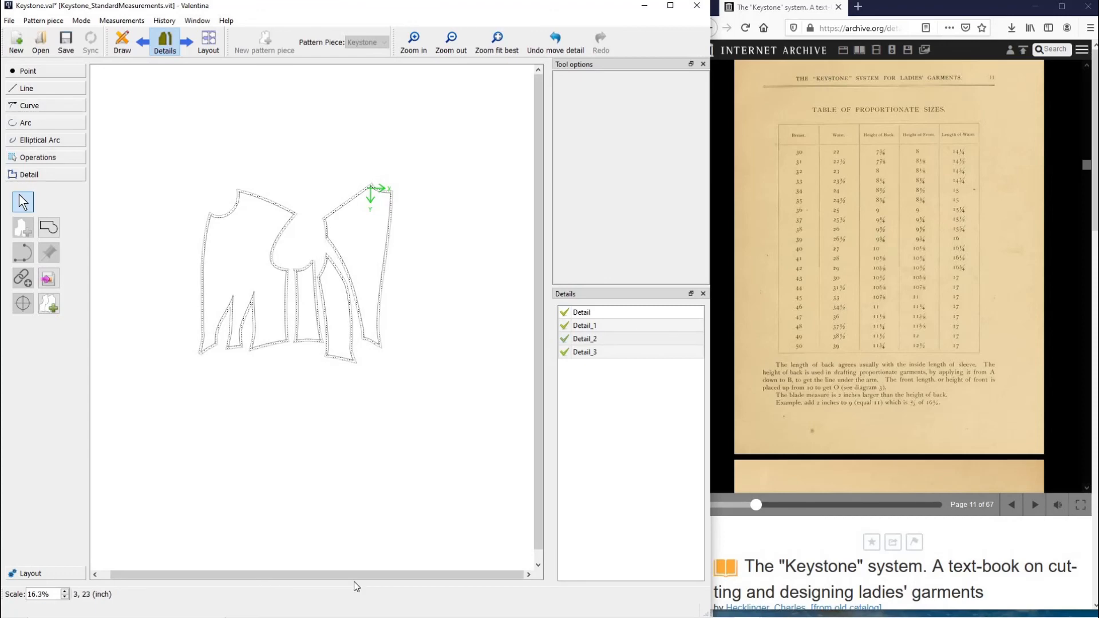
Export the pattern details in PDF format to the valentina layouts folder with the file name Keystone_1.
left_click(50, 304)
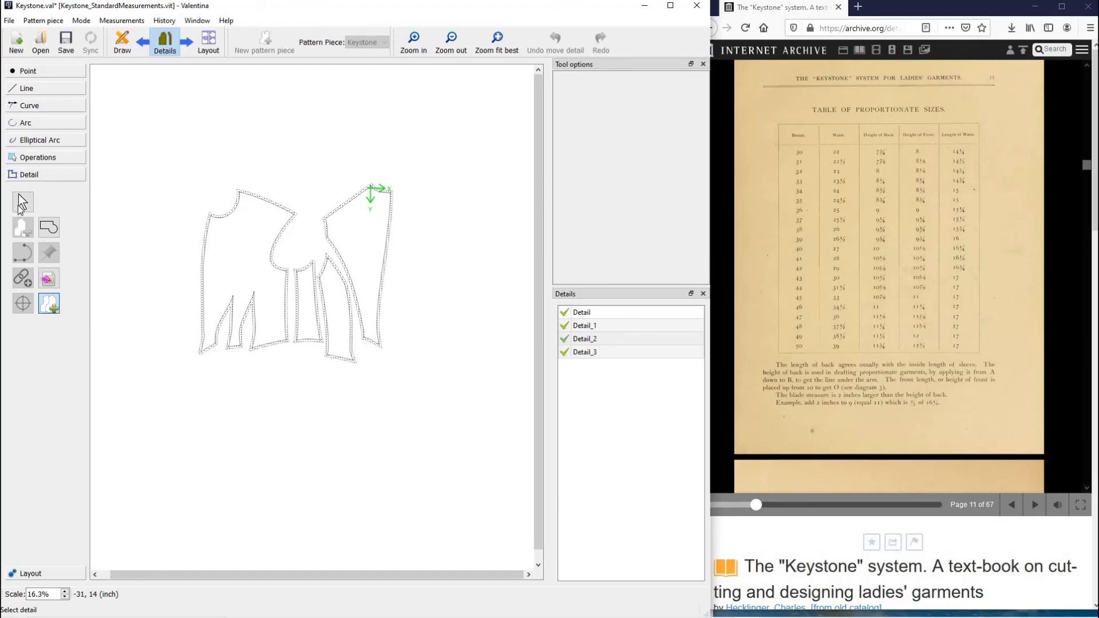
left_click(50, 280)
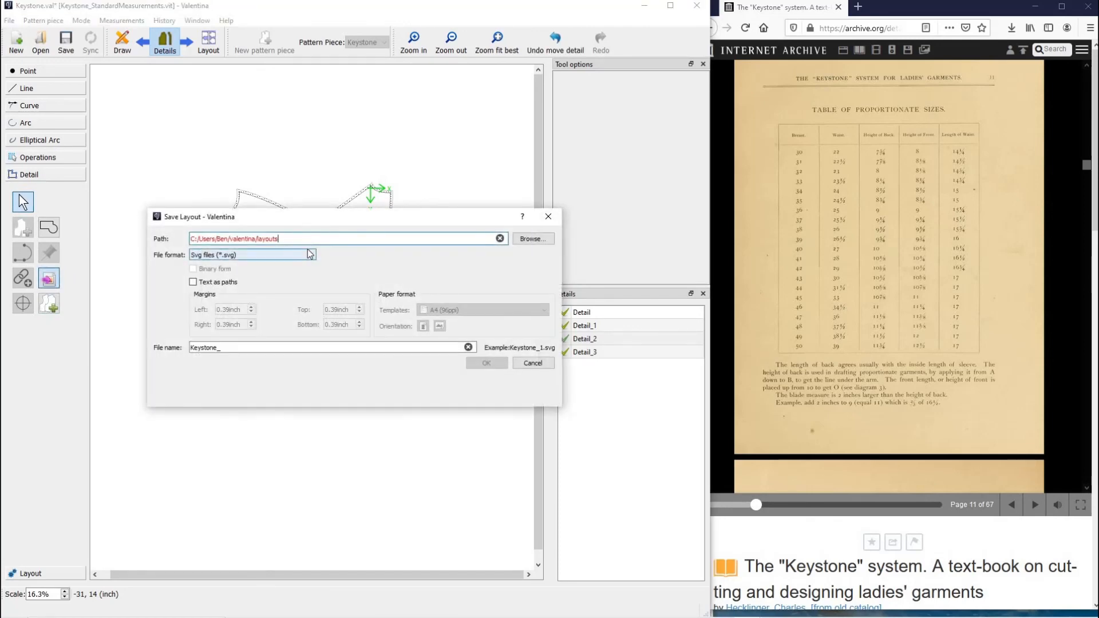
left_click(286, 255)
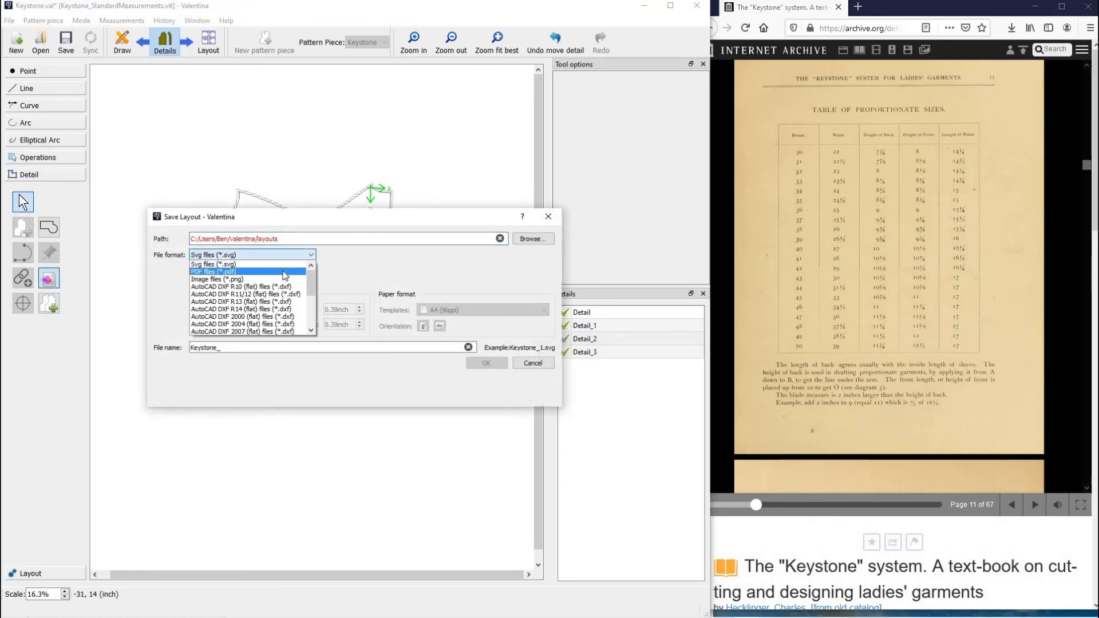
left_click(252, 270)
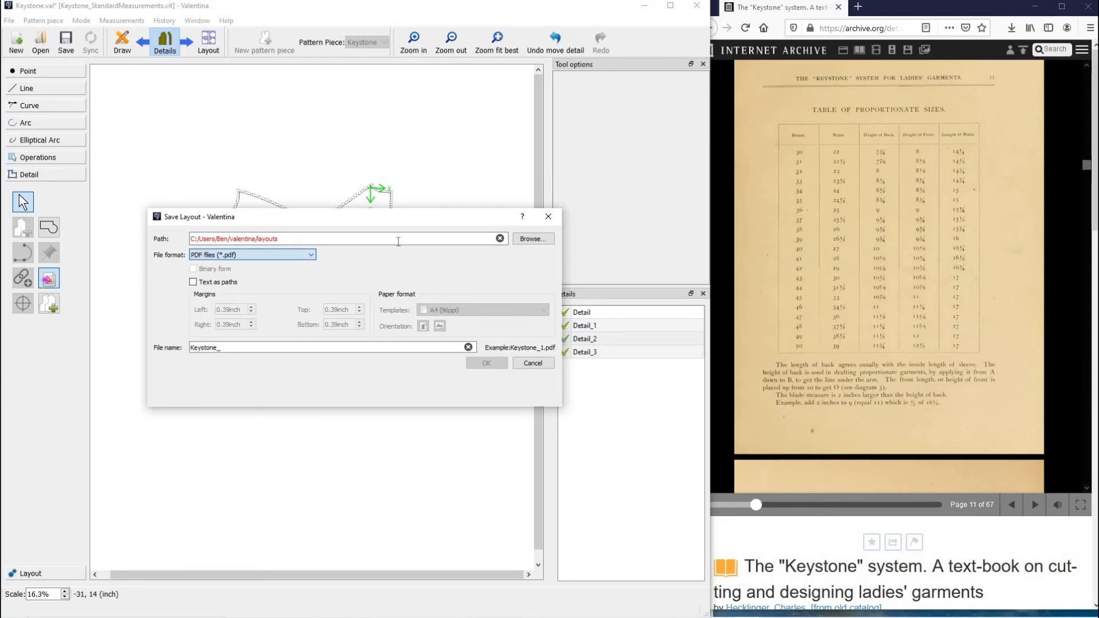
left_click(546, 238)
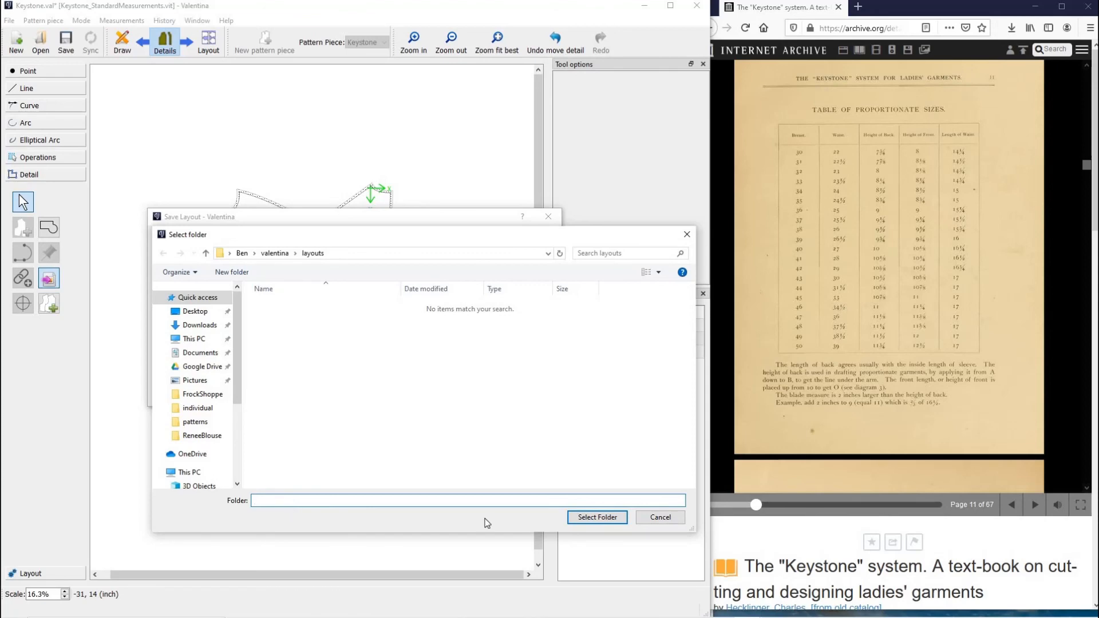
left_click(597, 518)
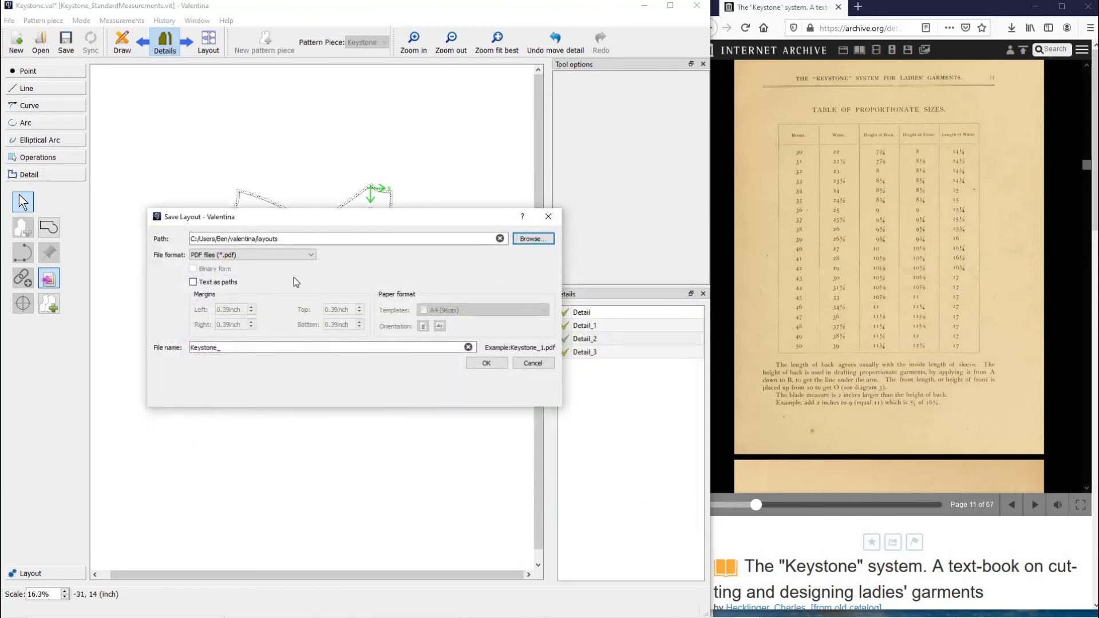
left_click(252, 350)
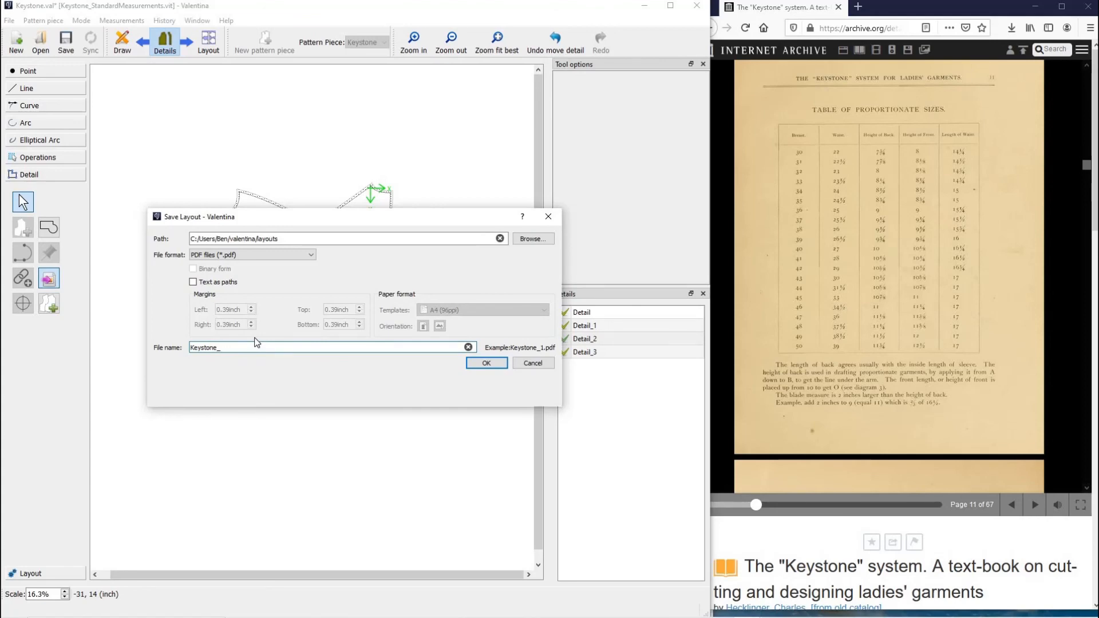
type("1")
left_click(487, 364)
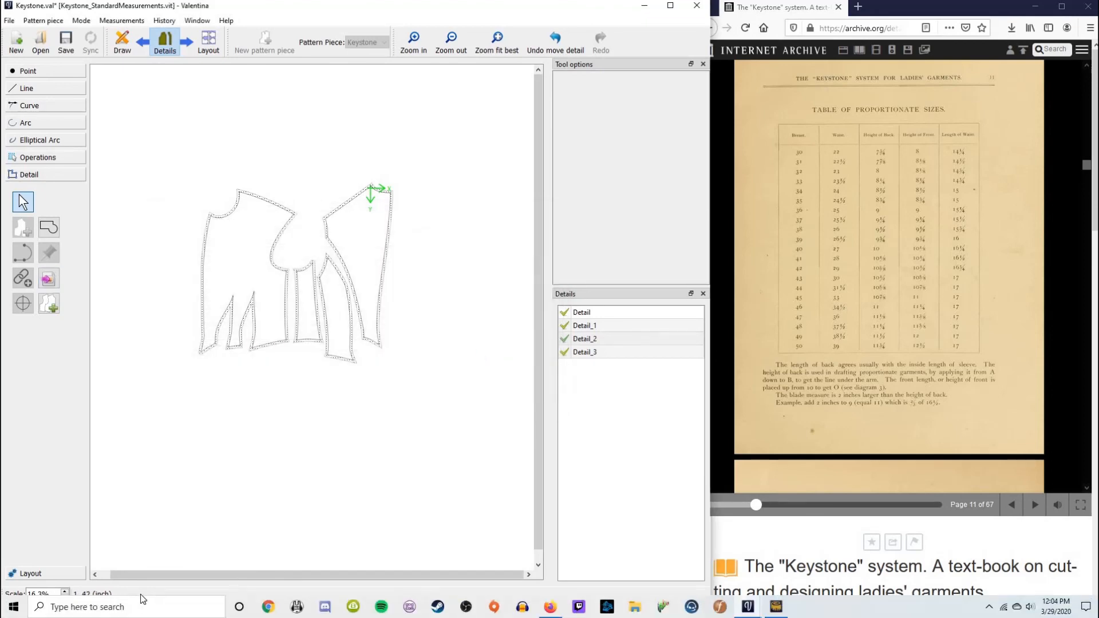
Switch to Acrobat Reader DC, open Keystone_11.pdf from the valentina layouts folder and dismiss the welcome tour.
left_click(13, 607)
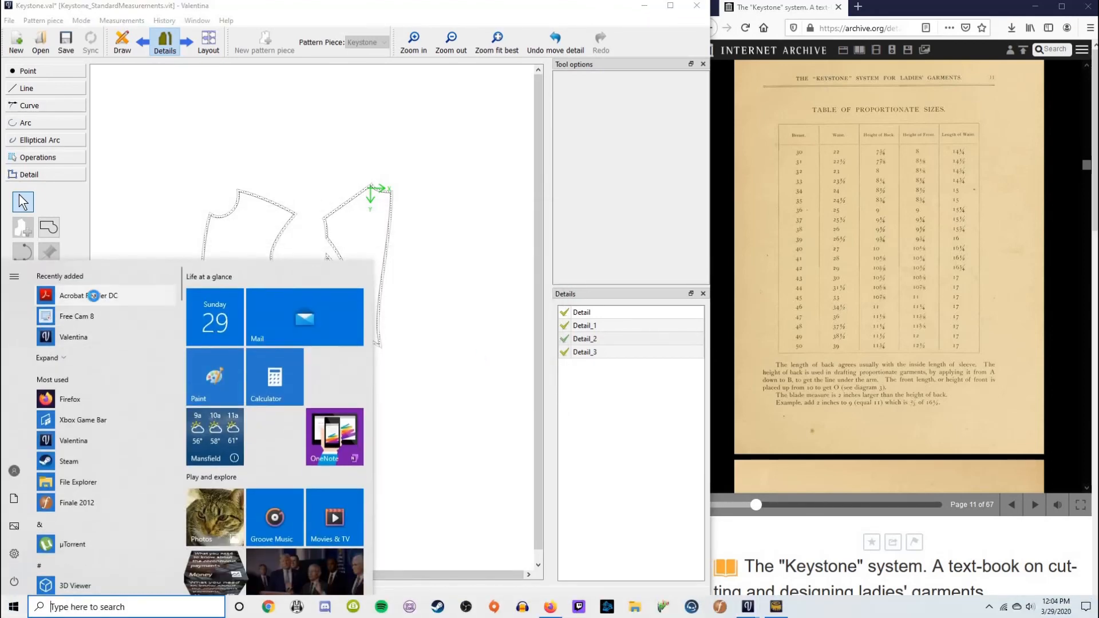
left_click(92, 296)
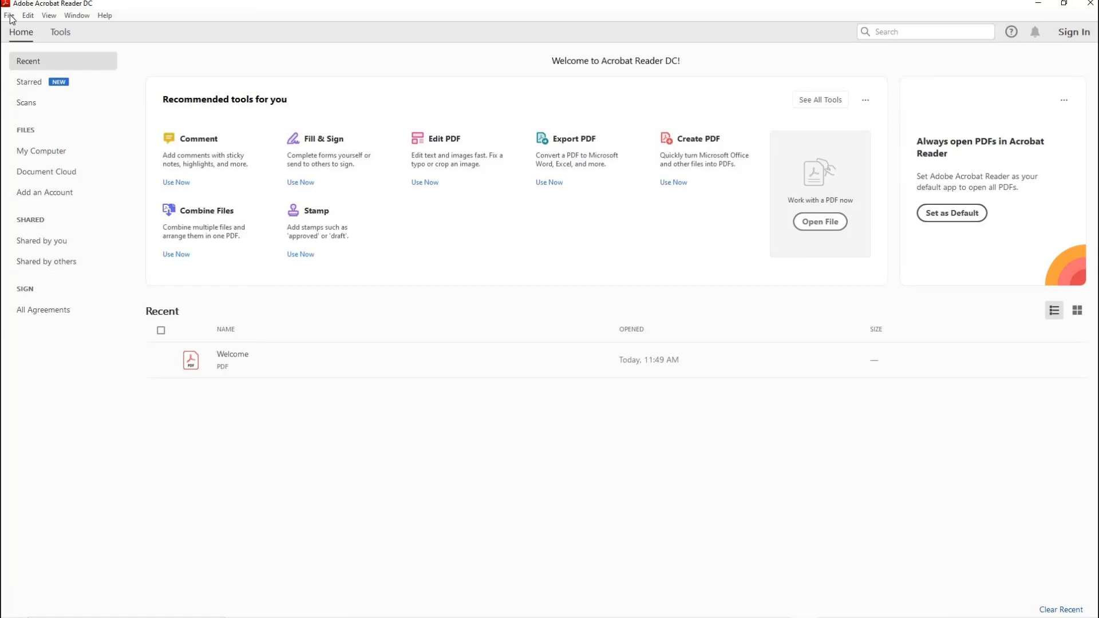
left_click(9, 16)
left_click(34, 34)
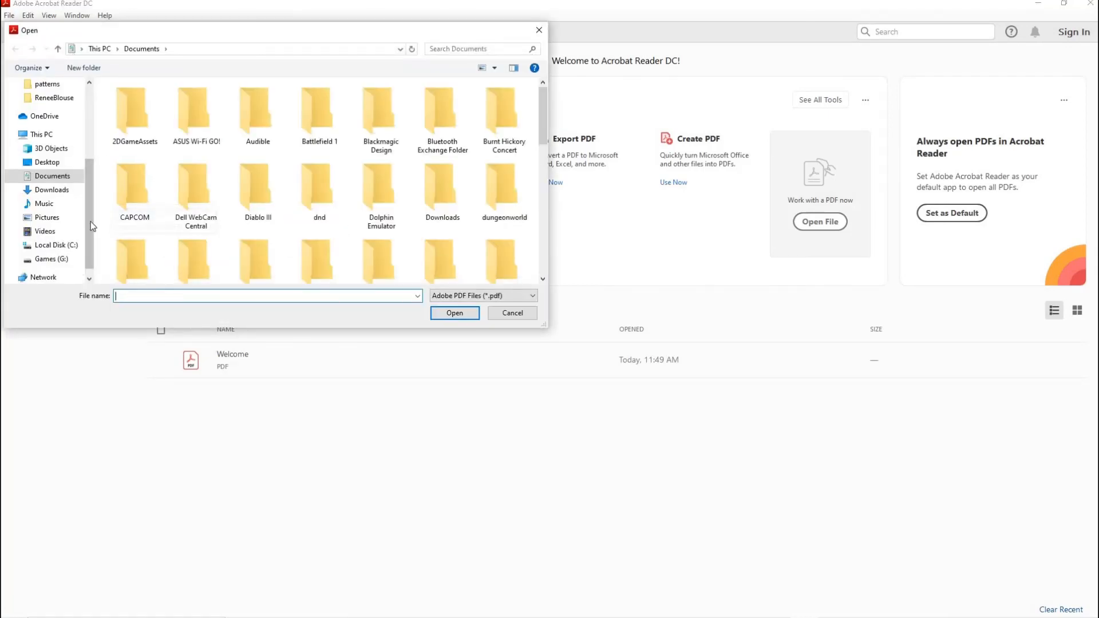
scroll(63, 246, "down", 1)
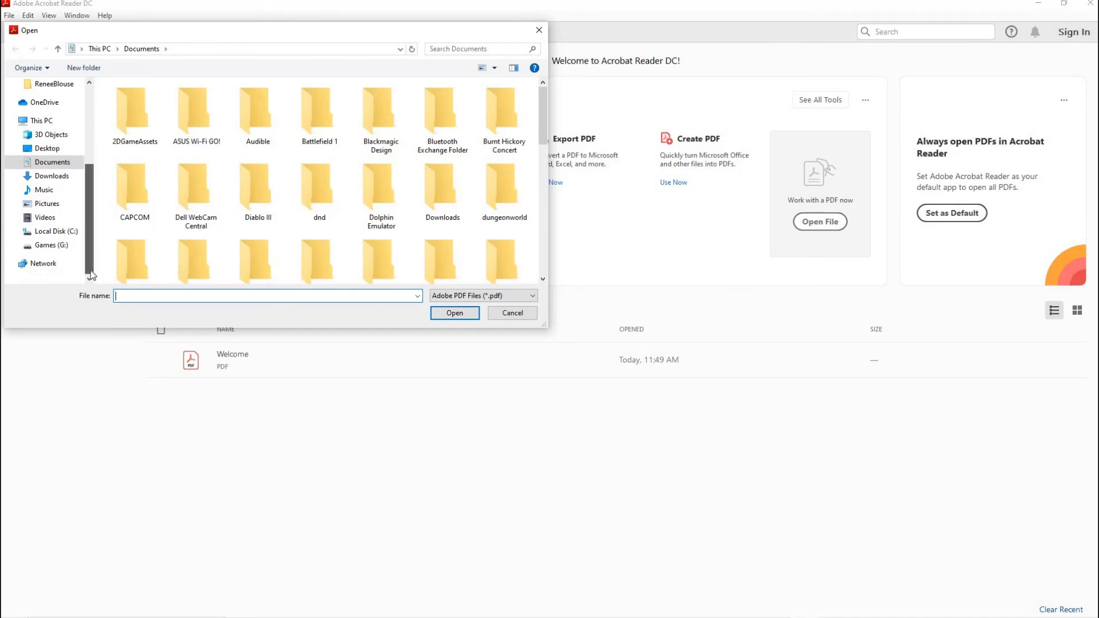
left_click(56, 231)
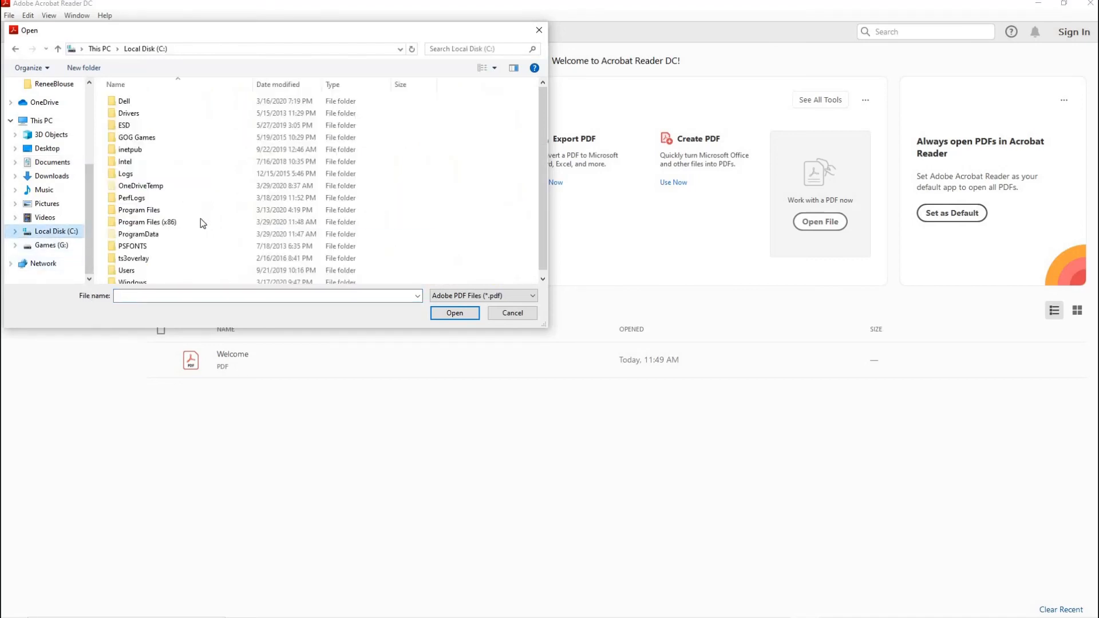
double_click(160, 266)
double_click(153, 99)
scroll(183, 189, "down", 5)
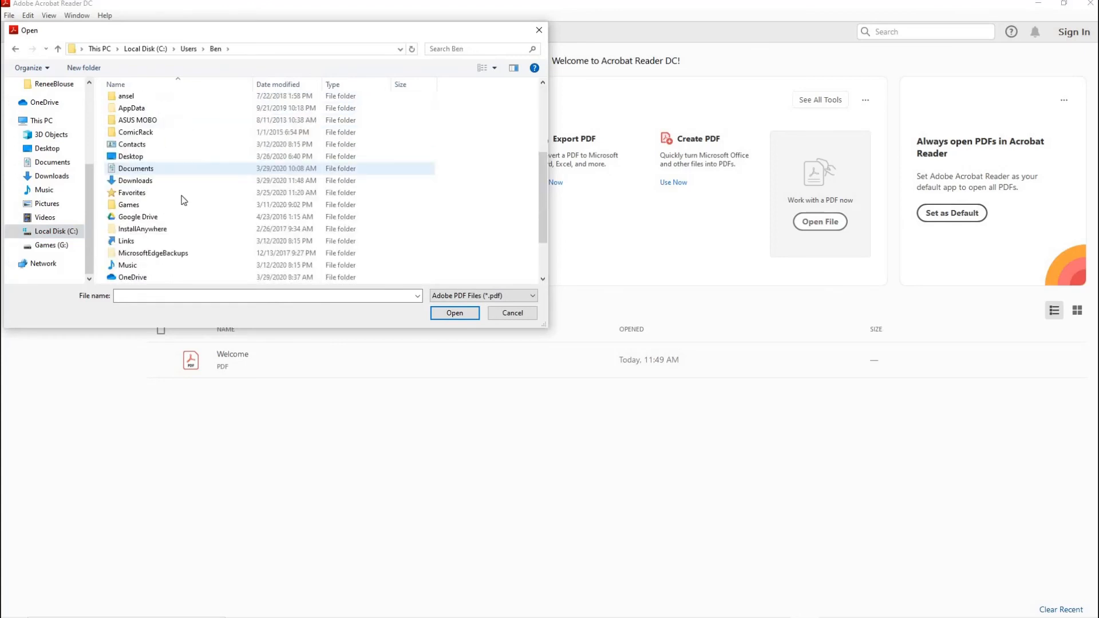
left_click(179, 266)
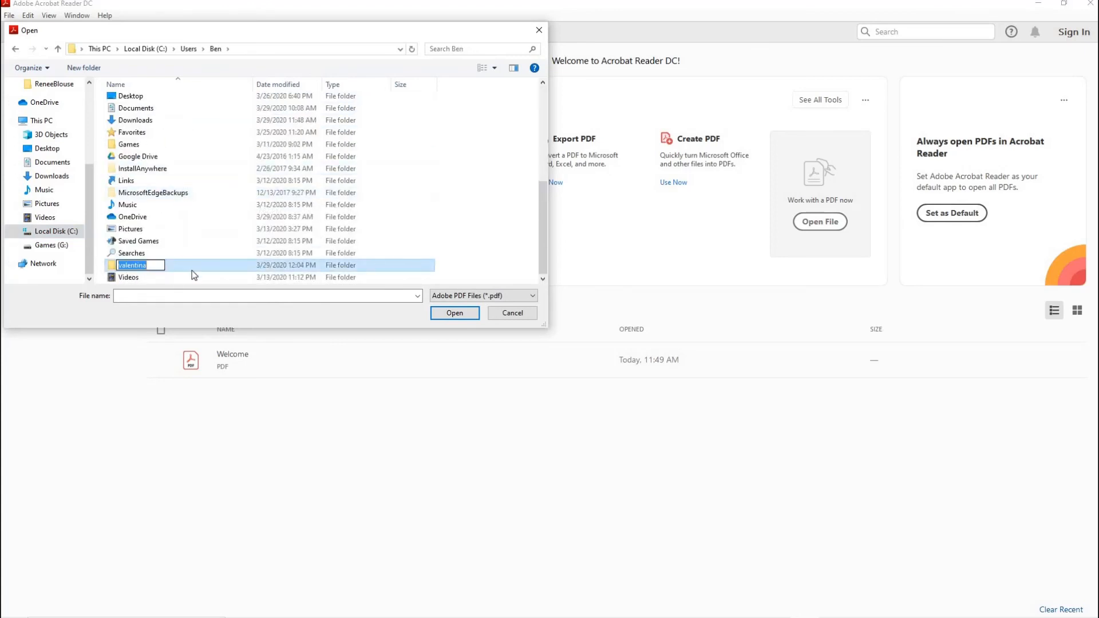
double_click(187, 264)
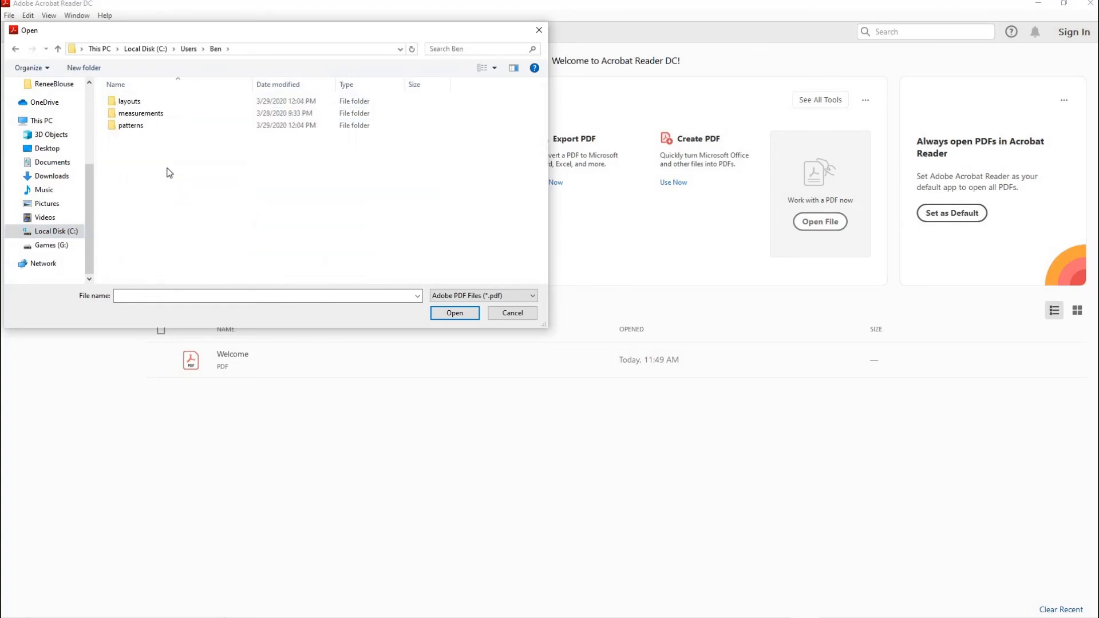
double_click(146, 102)
double_click(147, 102)
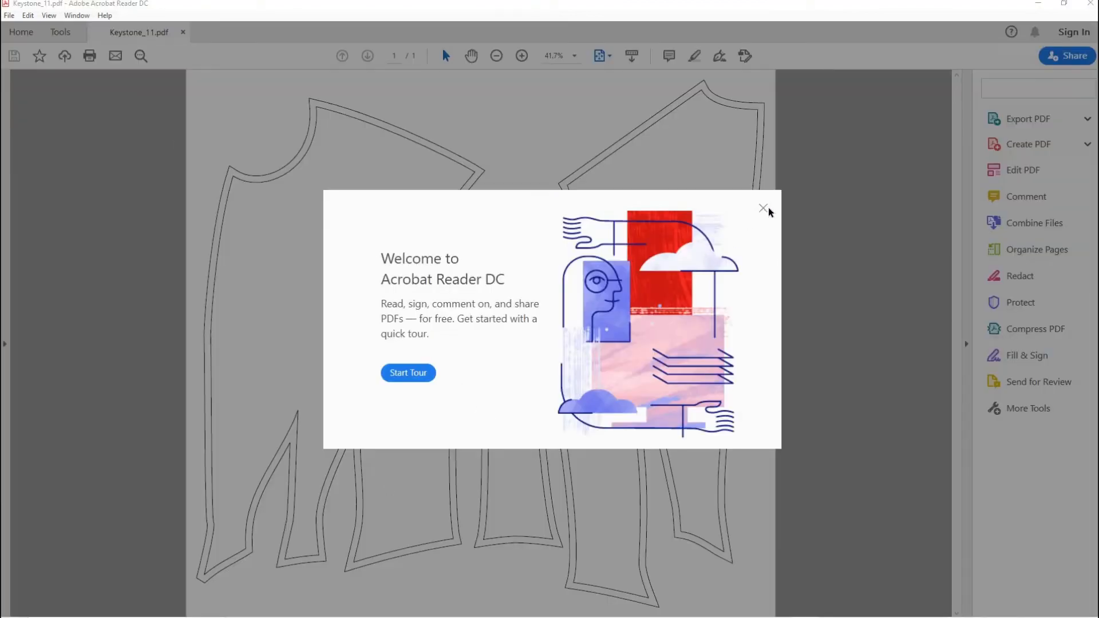
left_click(410, 371)
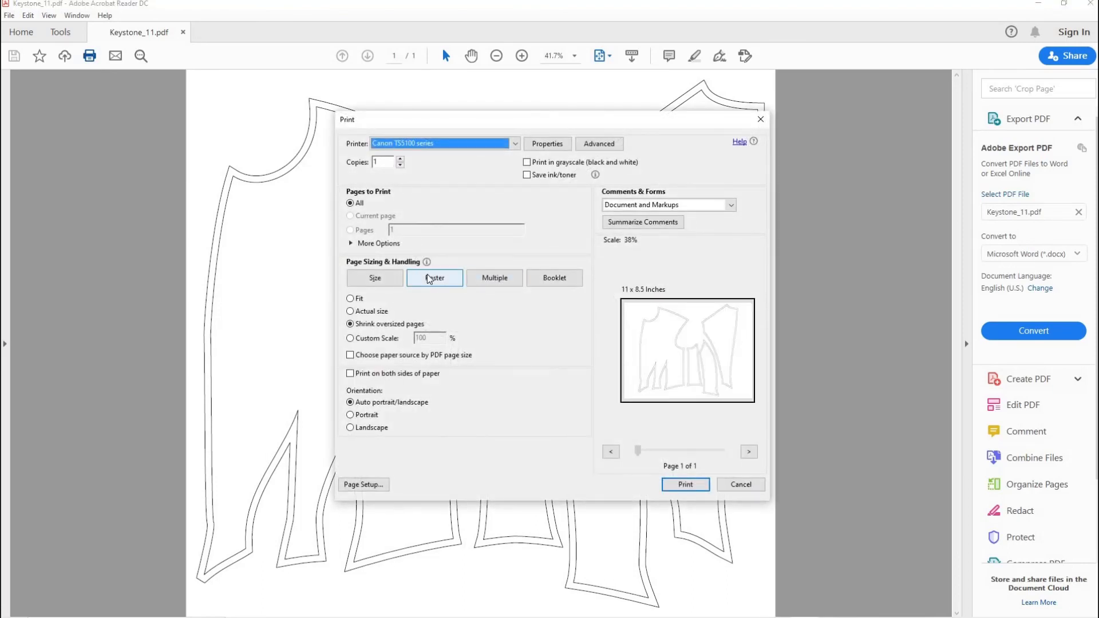
Preview poster printing of the PDF, comparing the page tiling with and without cut marks, and leave without printing.
left_click(430, 278)
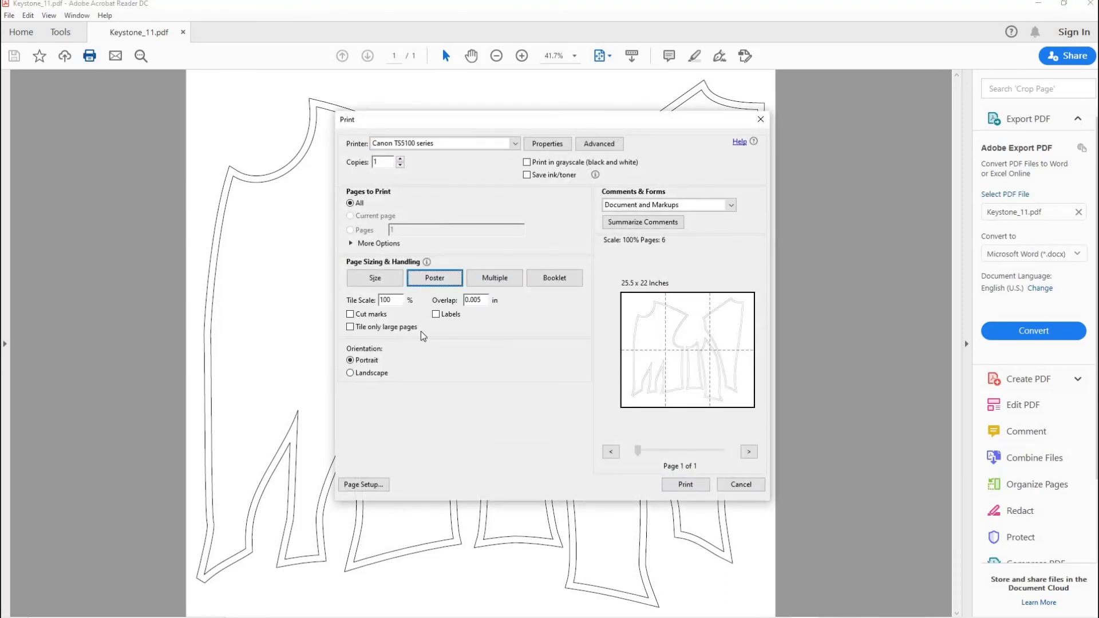
left_click(381, 315)
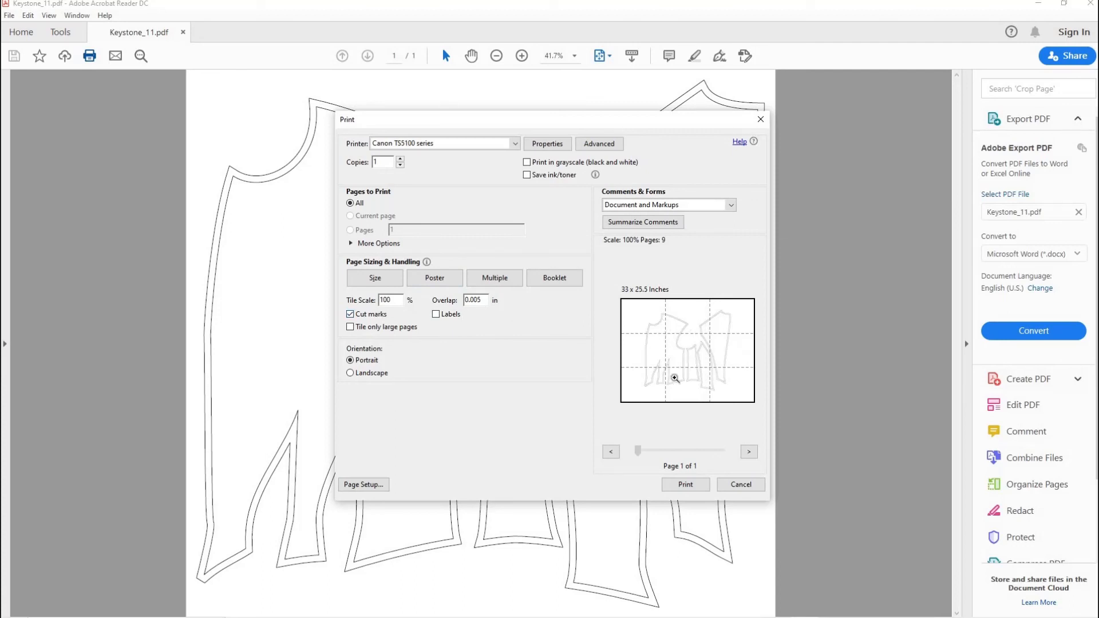
left_click(377, 314)
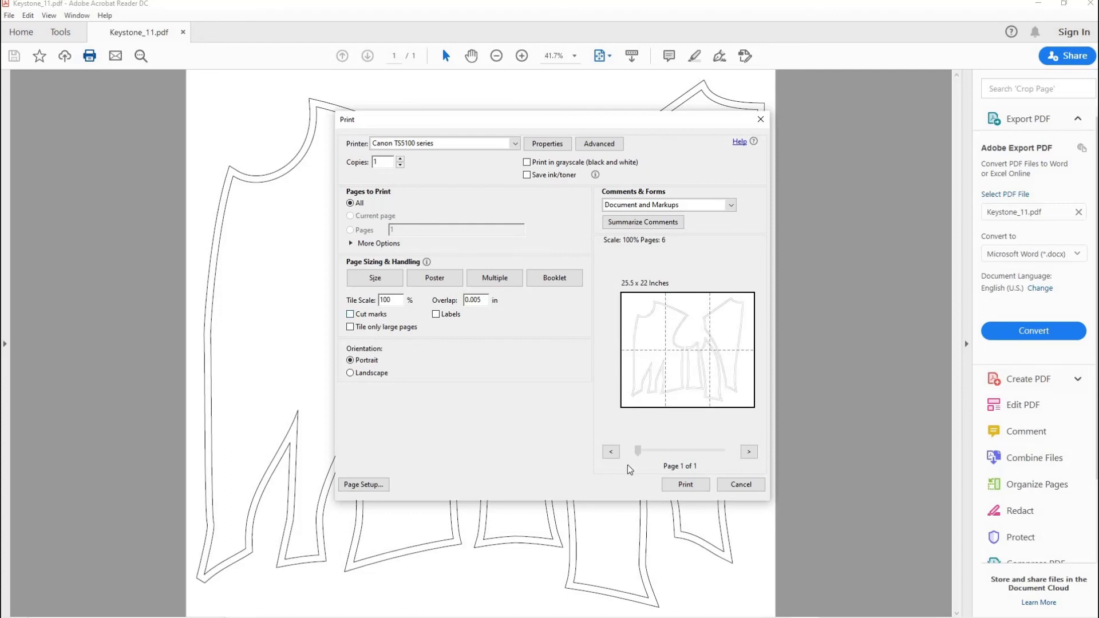
mouse_move(721, 607)
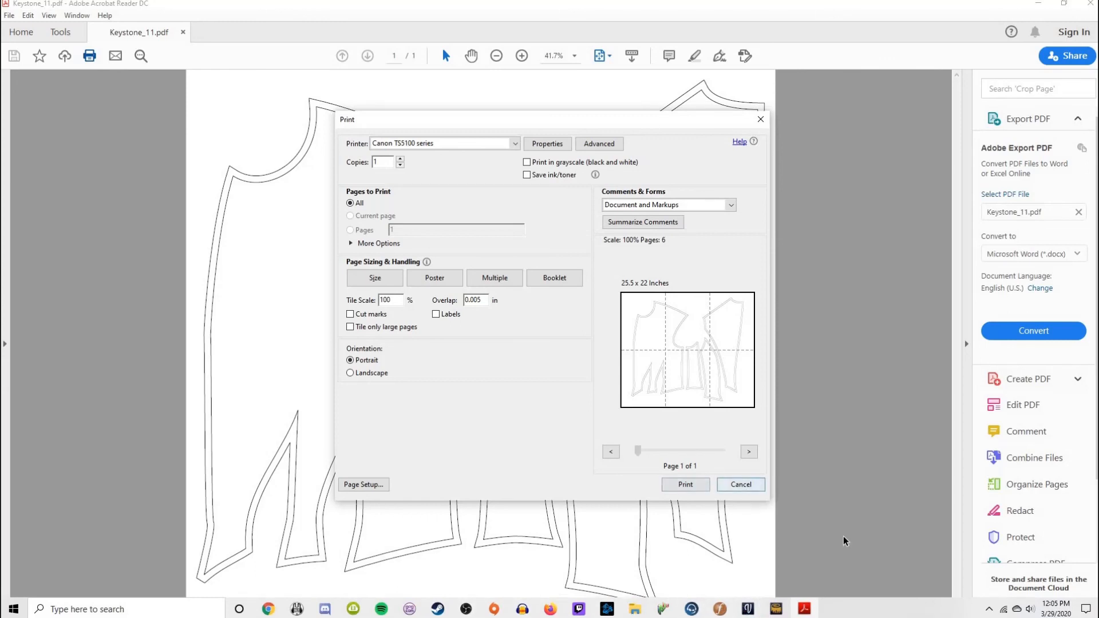
left_click(744, 489)
Switch to Firefox and look through the Keystone text-book's jacket chapters, going back as far as Diagram 3.
mouse_move(665, 614)
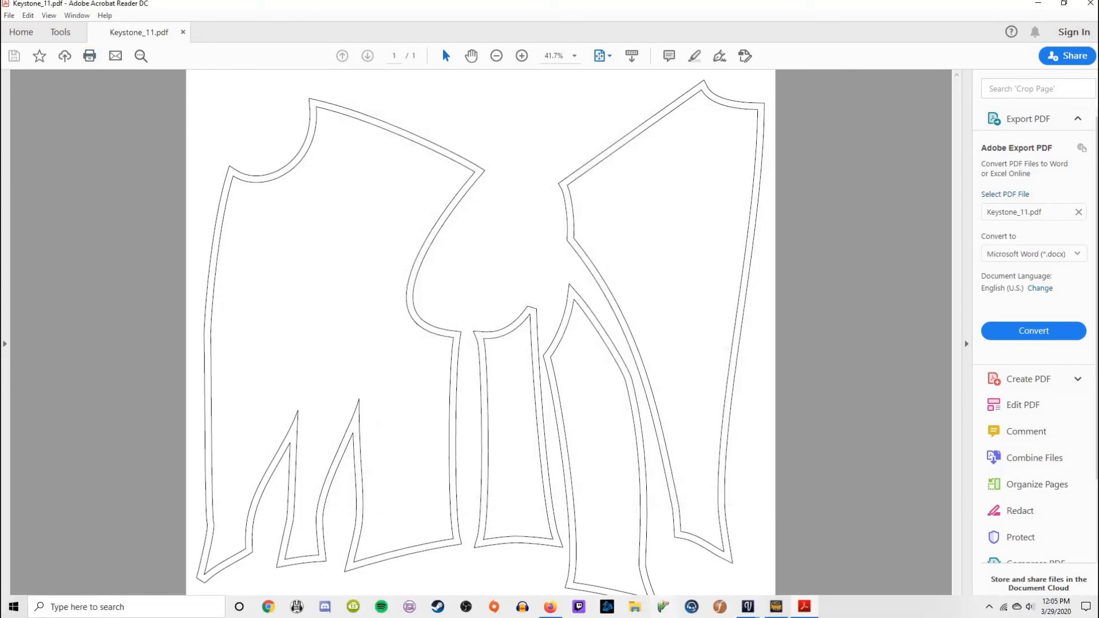
mouse_move(772, 612)
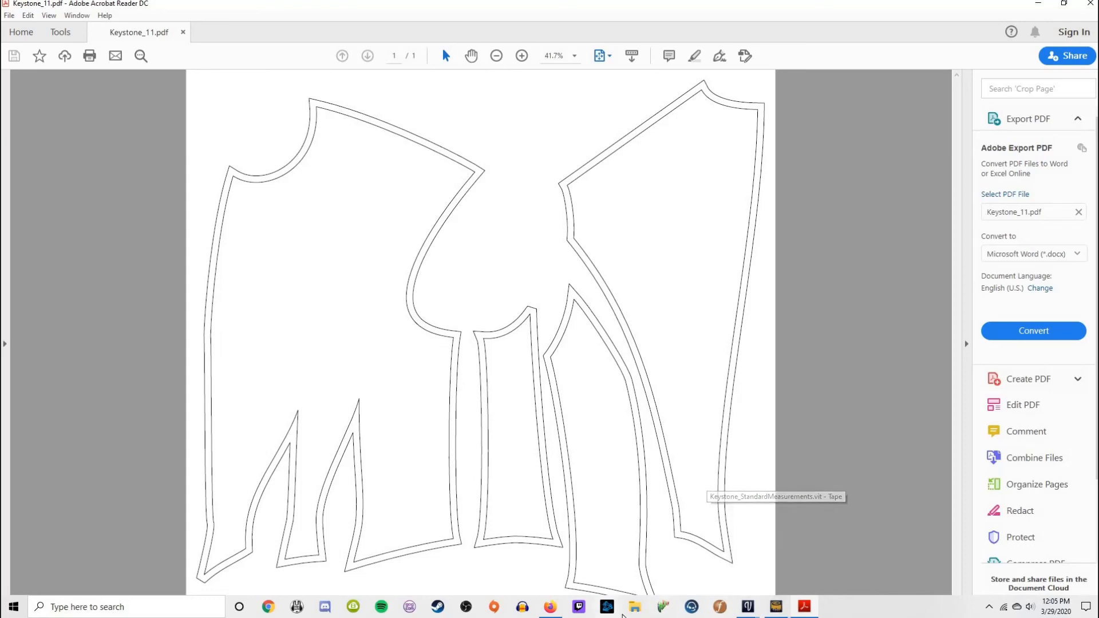
left_click(551, 608)
scroll(866, 336, "down", 15)
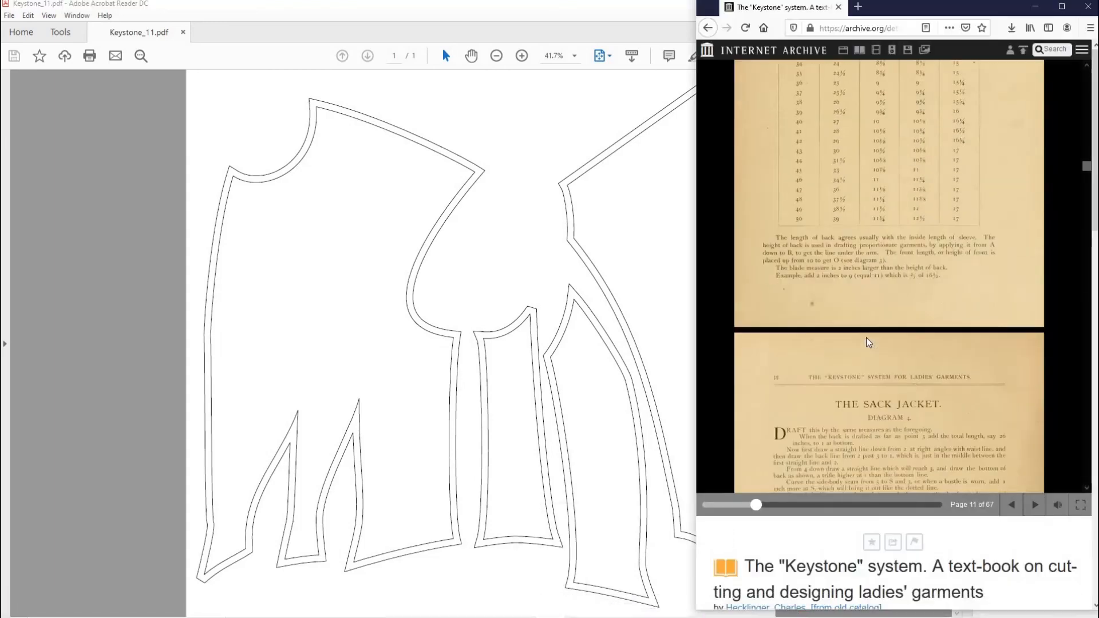
scroll(865, 341, "down", 8)
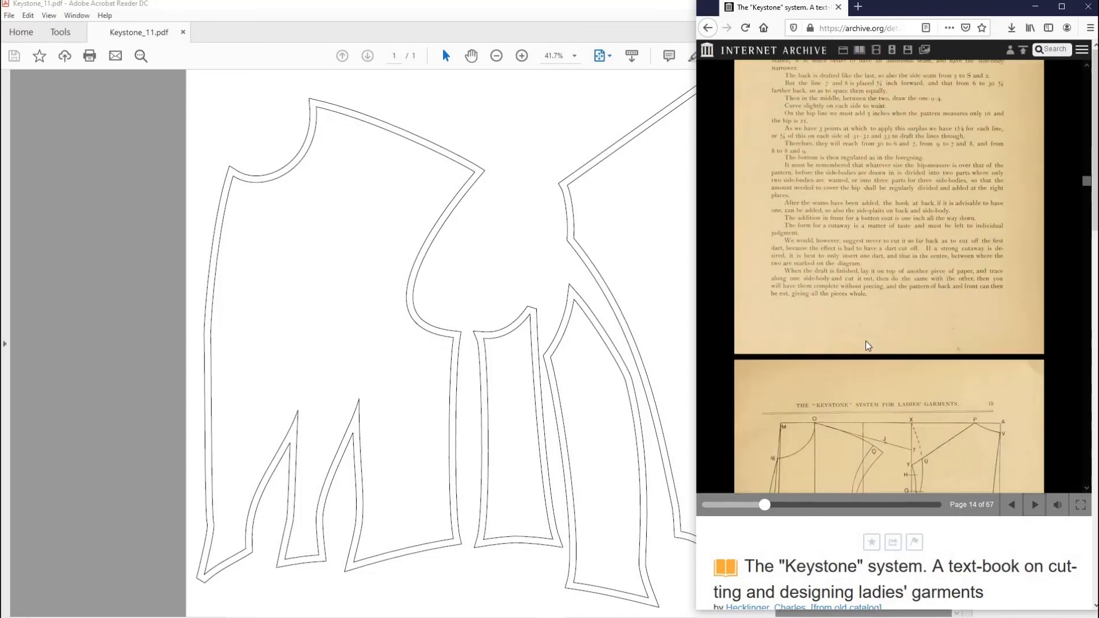
scroll(866, 341, "down", 3)
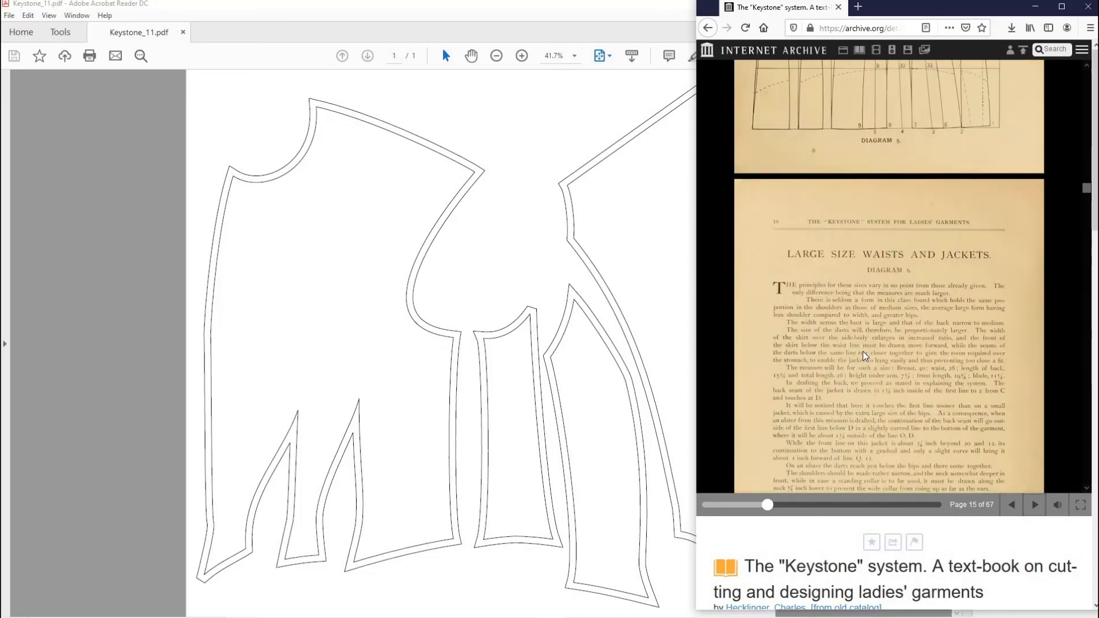
scroll(863, 351, "up", 10)
scroll(858, 360, "up", 12)
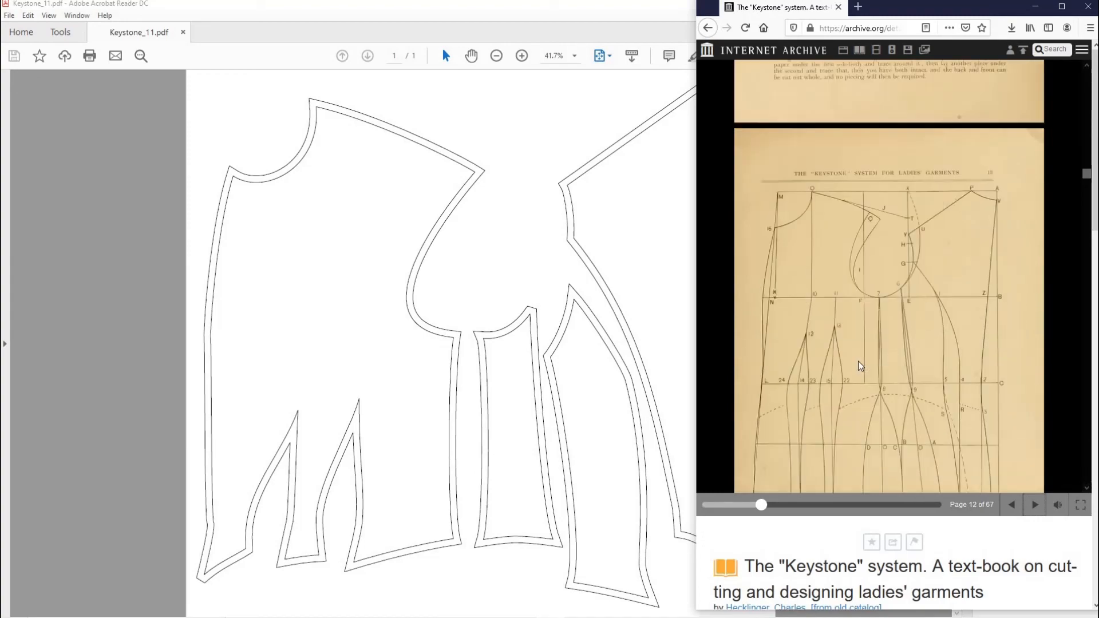
scroll(858, 361, "up", 10)
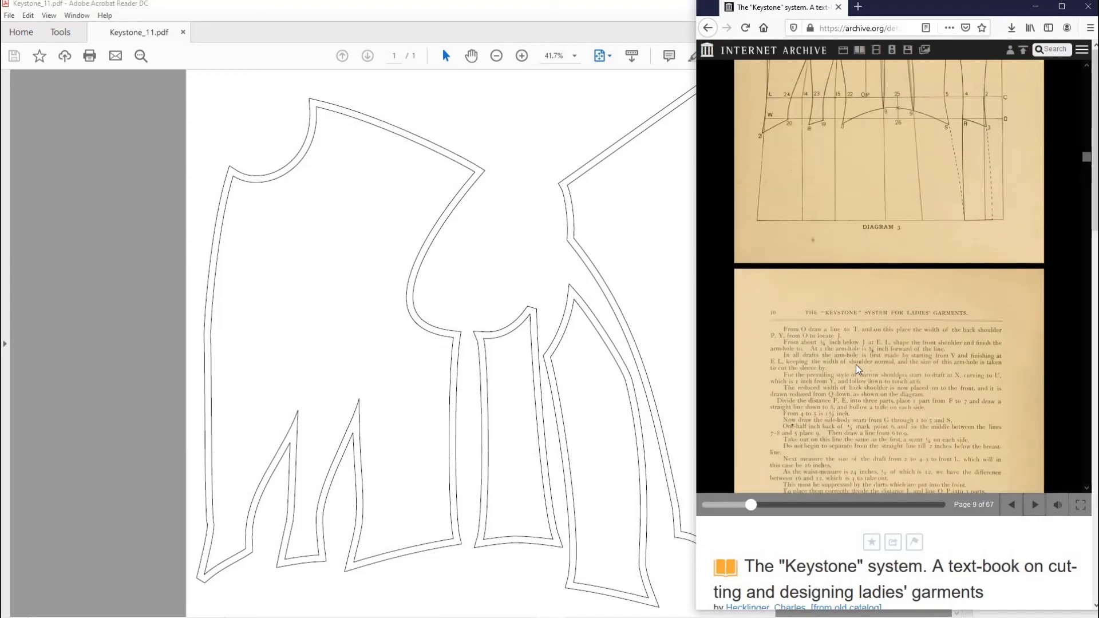
Examine the sack jacket drafts in Diagrams 4 and 5 of the text-book and return to the PDF in Acrobat Reader.
scroll(857, 365, "down", 5)
scroll(856, 374, "down", 8)
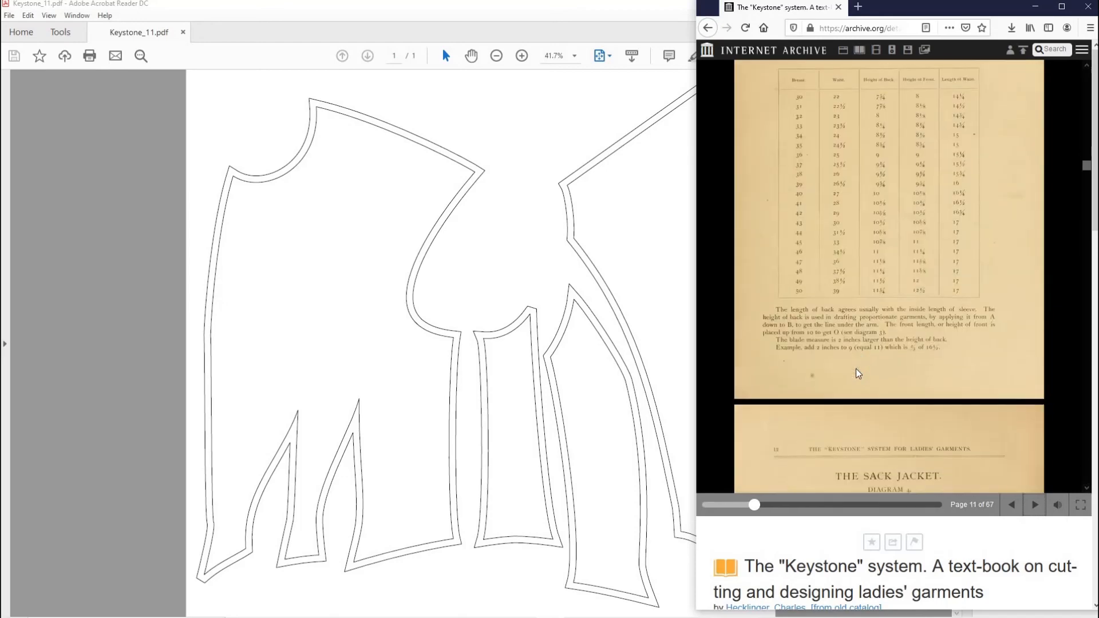
scroll(862, 381, "down", 1)
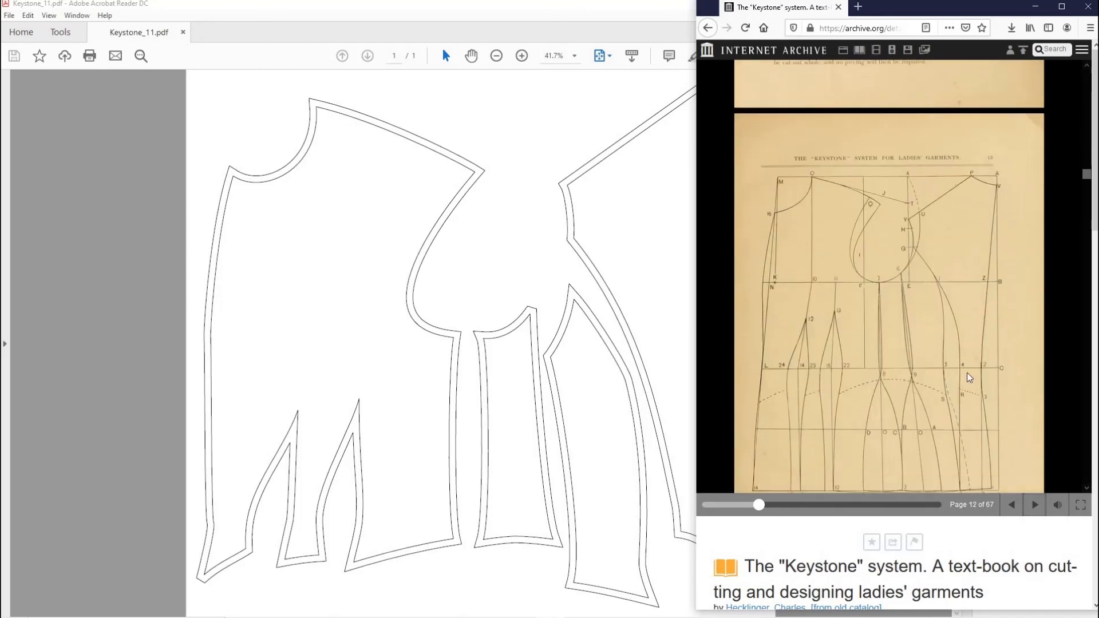
scroll(924, 388, "down", 2)
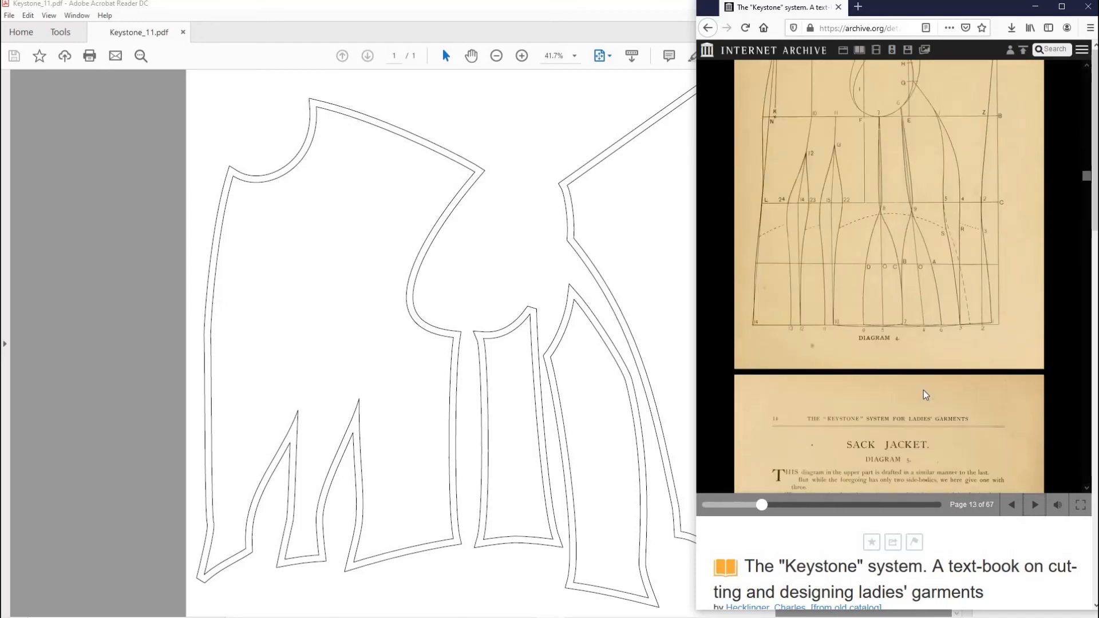
scroll(923, 390, "down", 3)
scroll(922, 390, "down", 8)
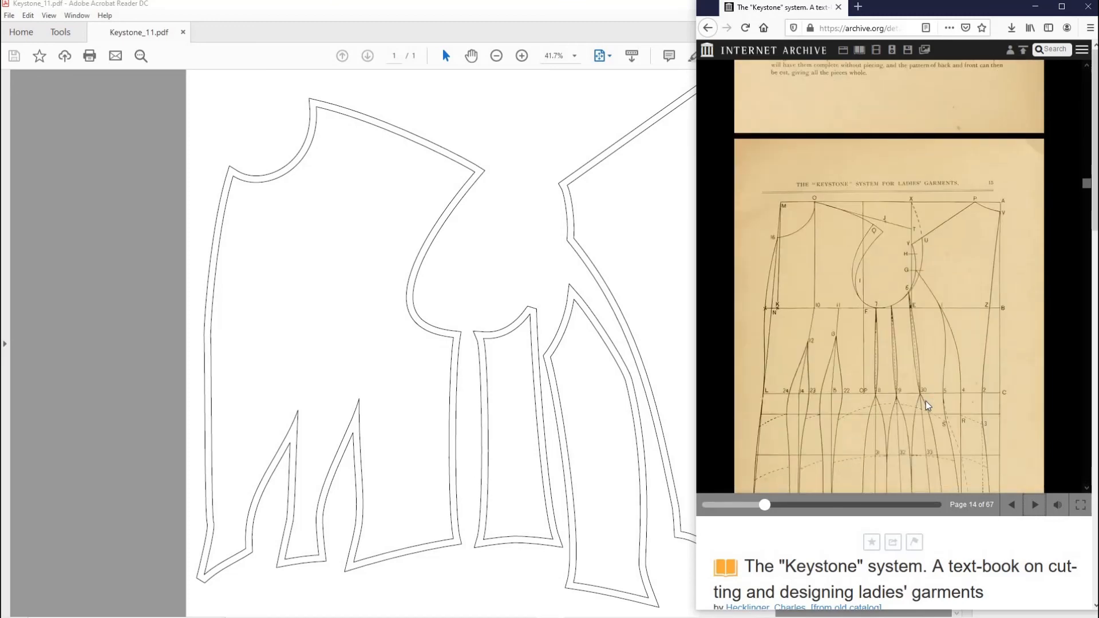
scroll(923, 400, "down", 5)
scroll(926, 398, "up", 4)
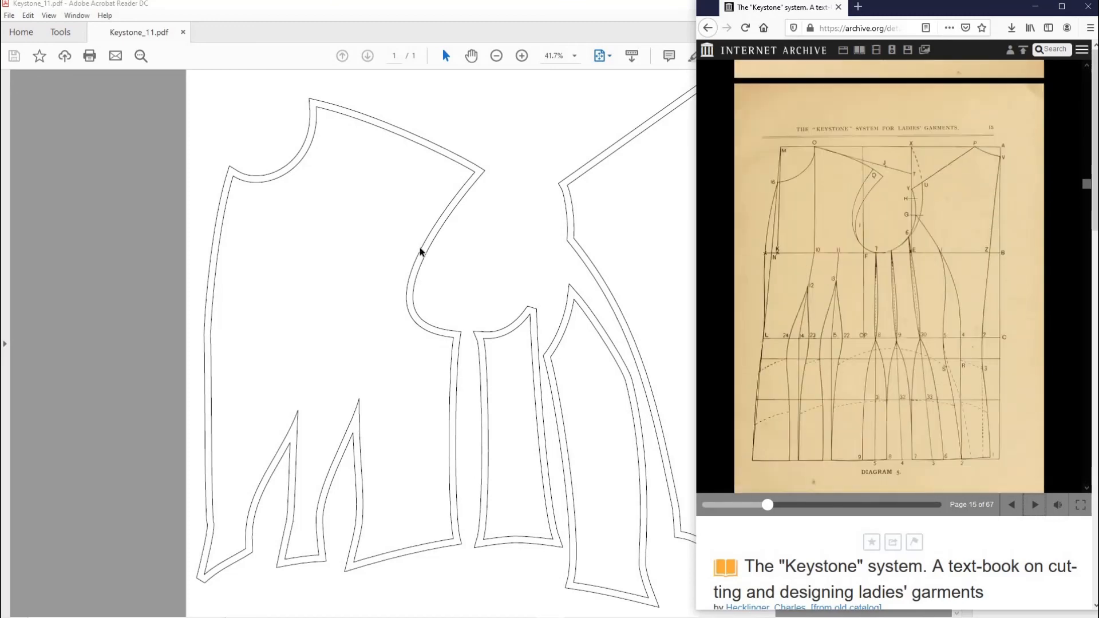
left_click(470, 258)
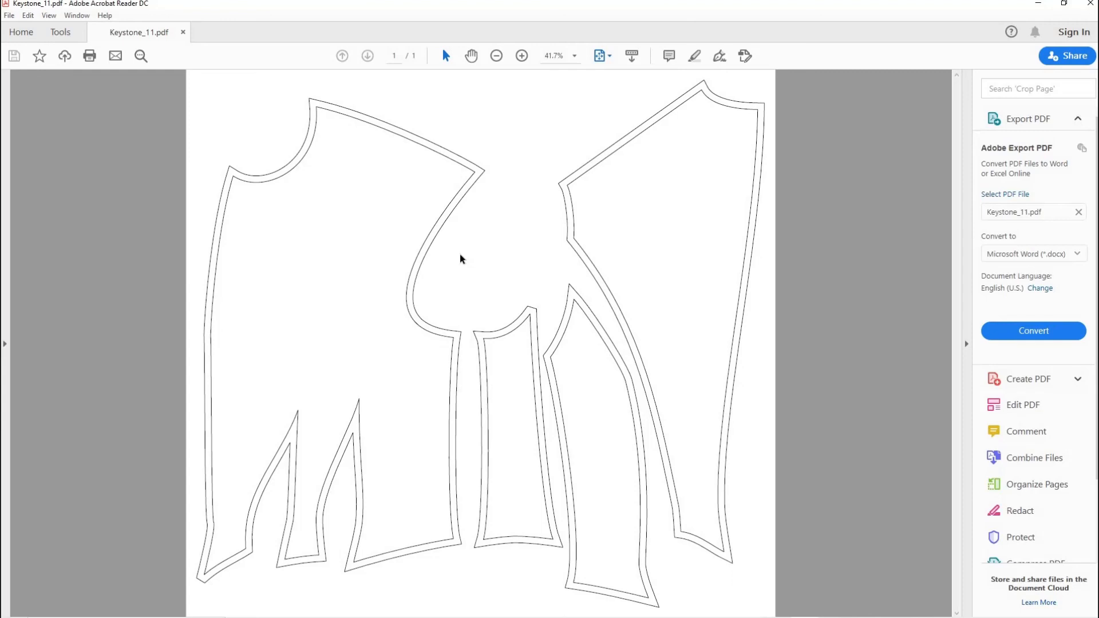